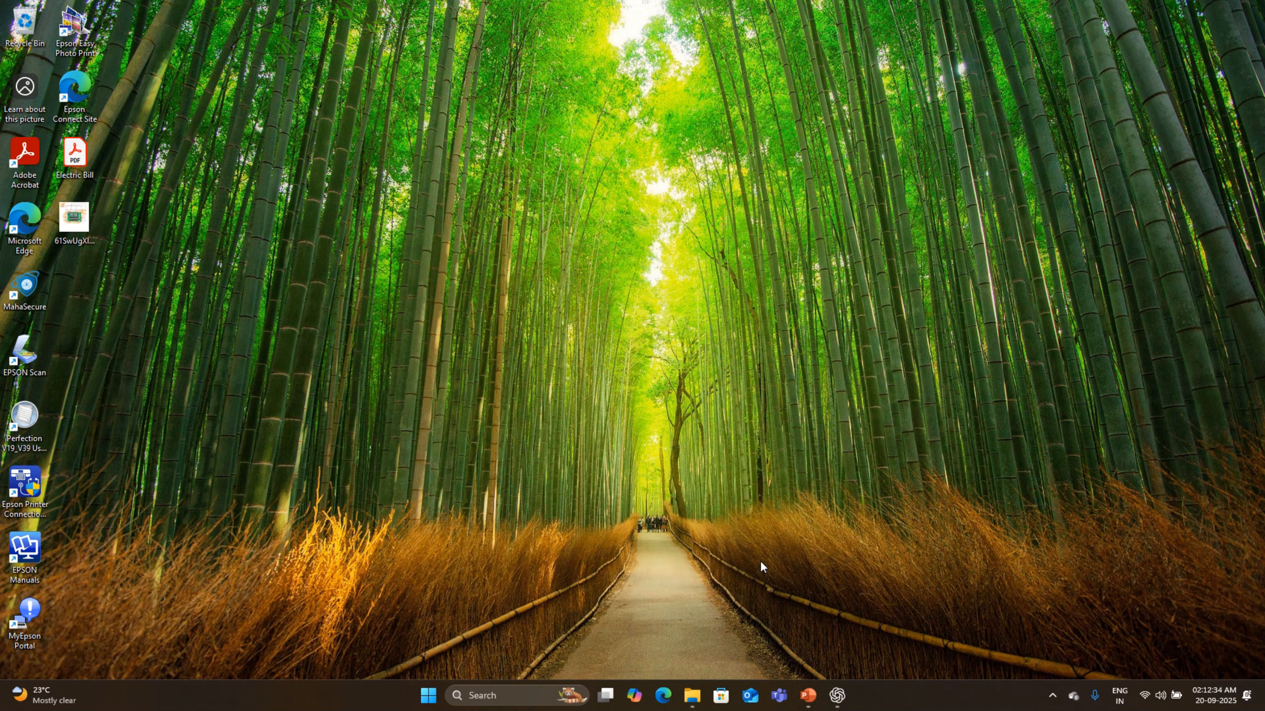
- Search the computer for Workbench 2023 R1 and launch it
left_click(570, 700)
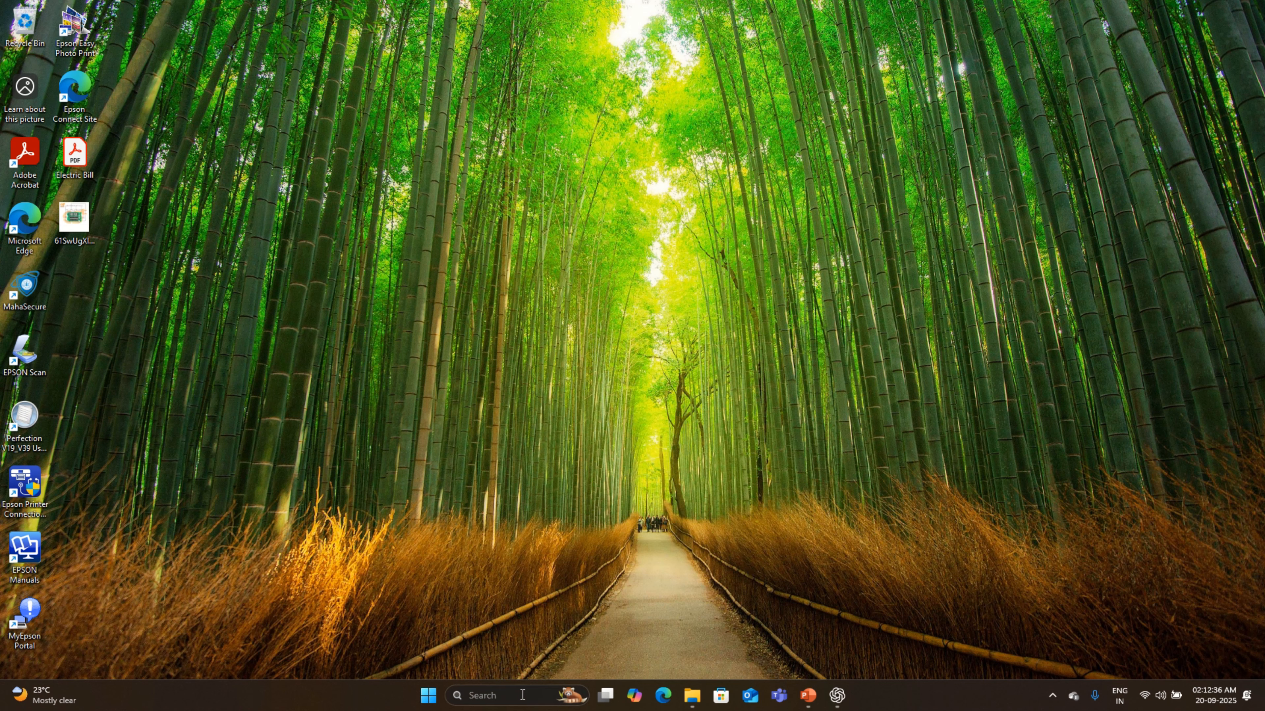
type("WORK")
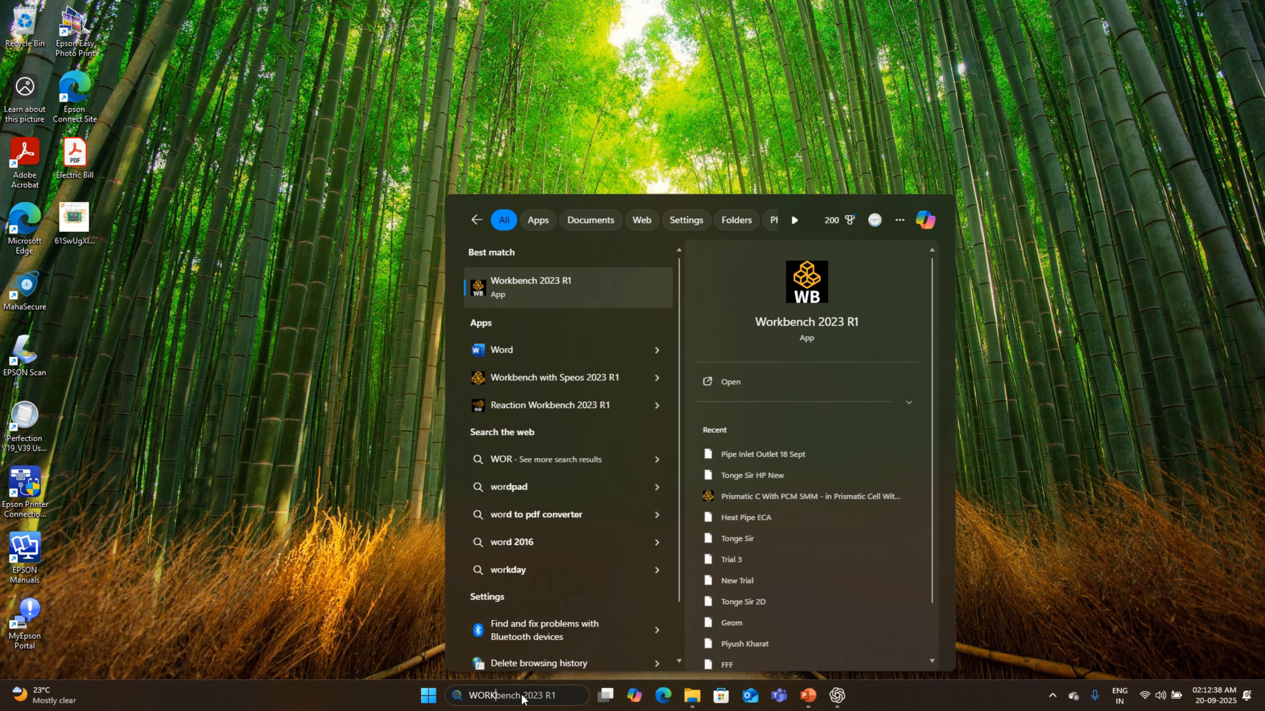
left_click(548, 284)
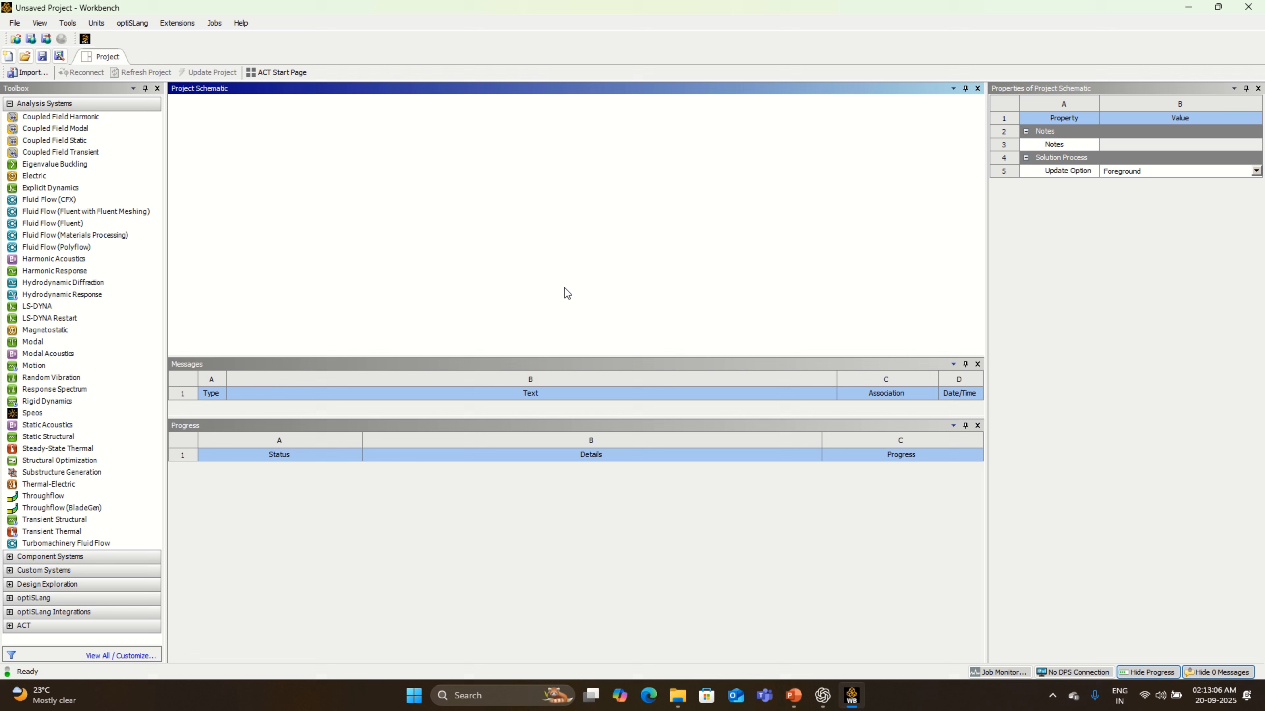
- Add a Fluid Flow (Fluent) system to the project schematic and open a new DesignModeler geometry for it
double_click(107, 223)
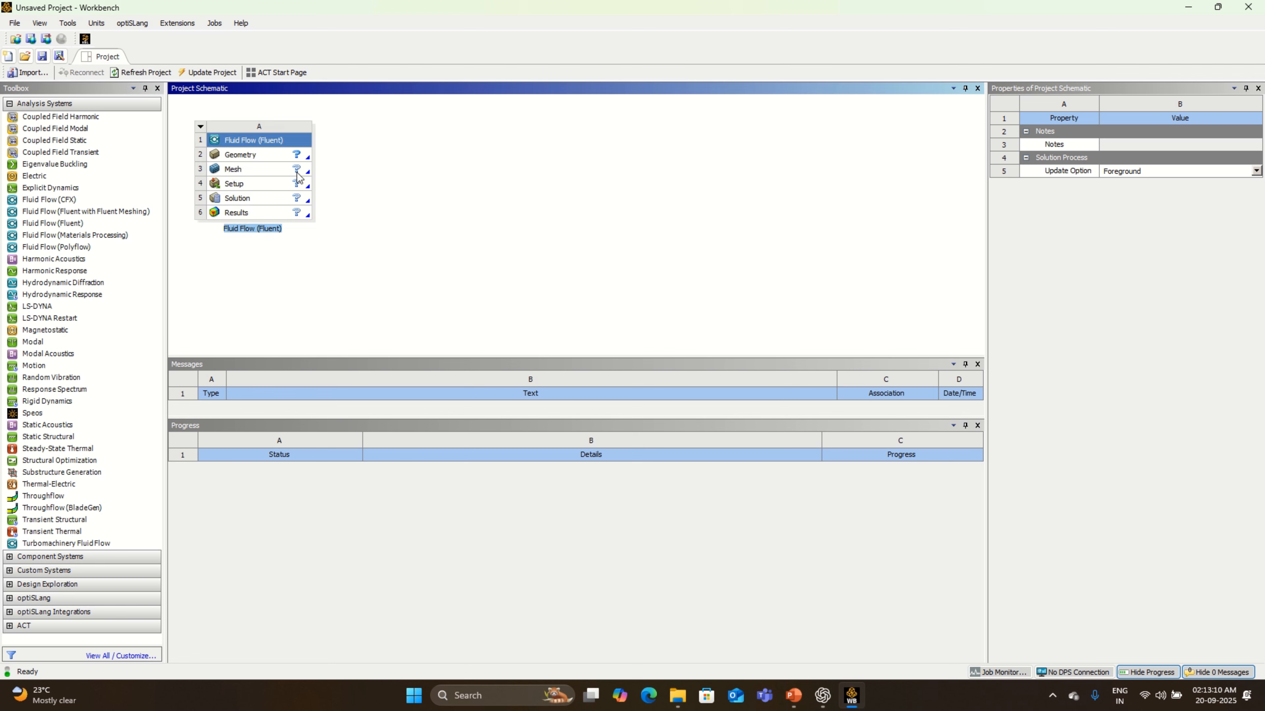
right_click(298, 159)
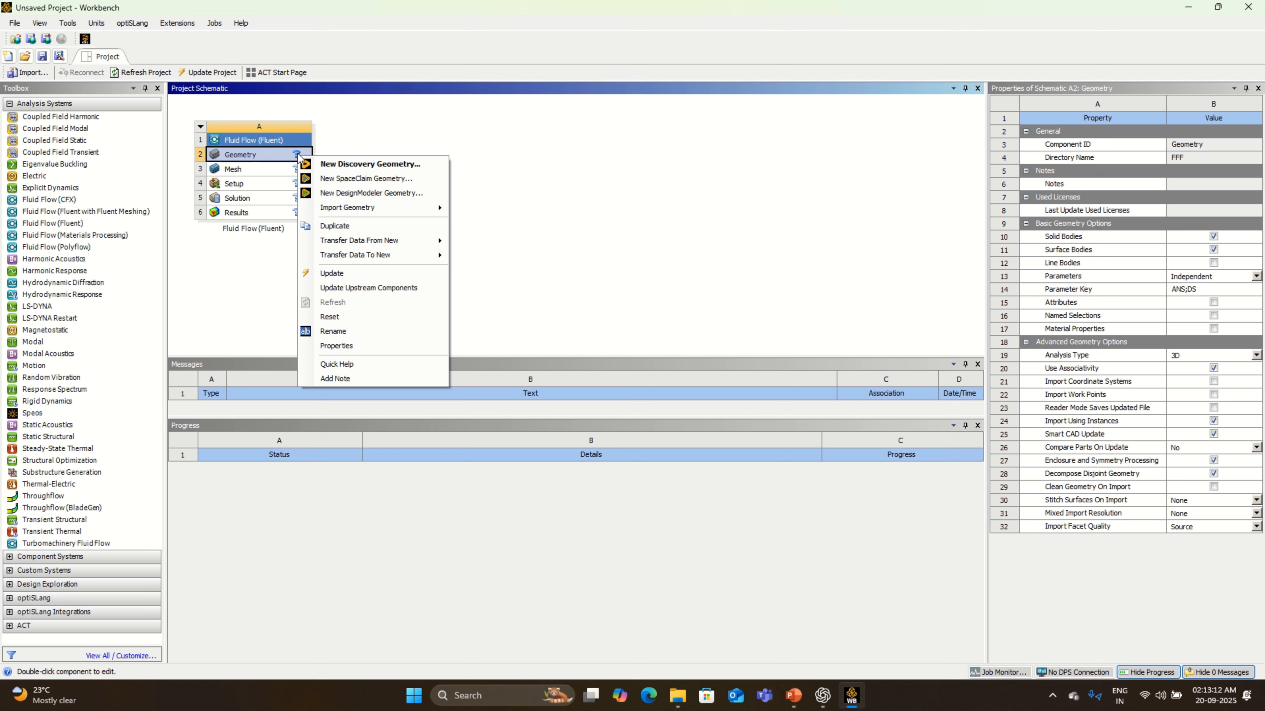
left_click(371, 194)
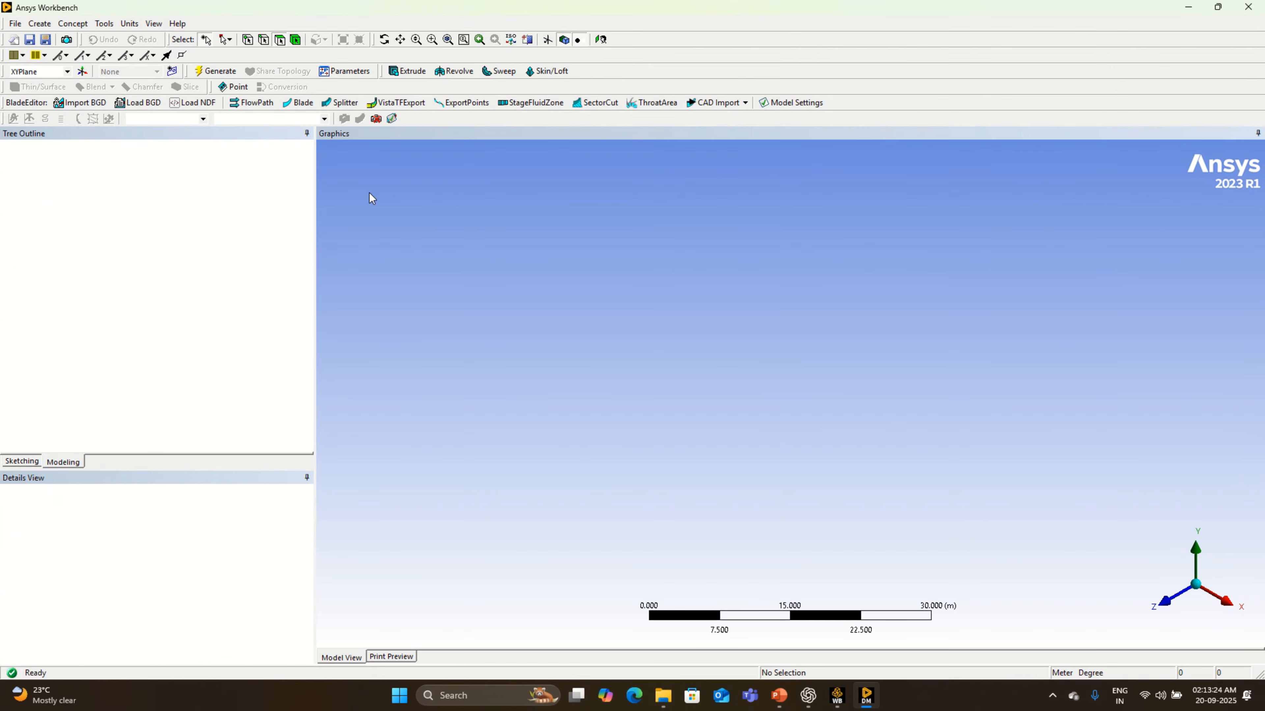
- Set the length unit to millimeter and make the XYPlane the active plane
left_click(134, 24)
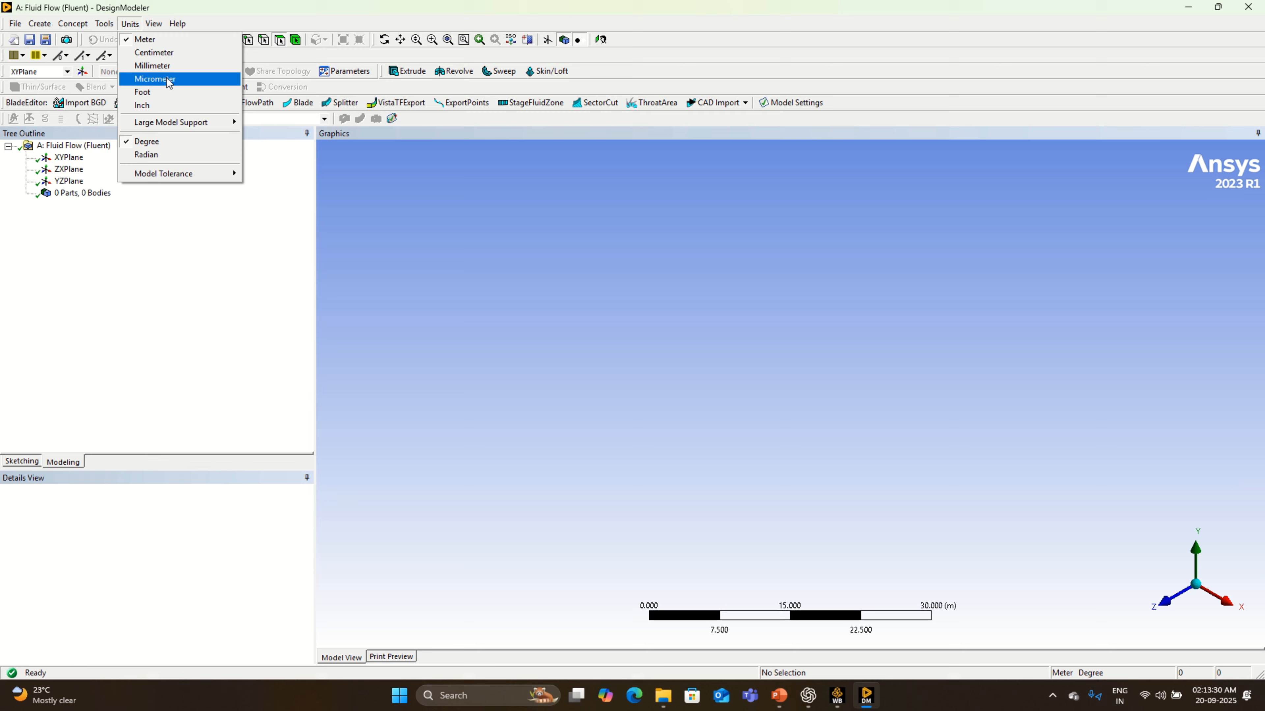
left_click(176, 67)
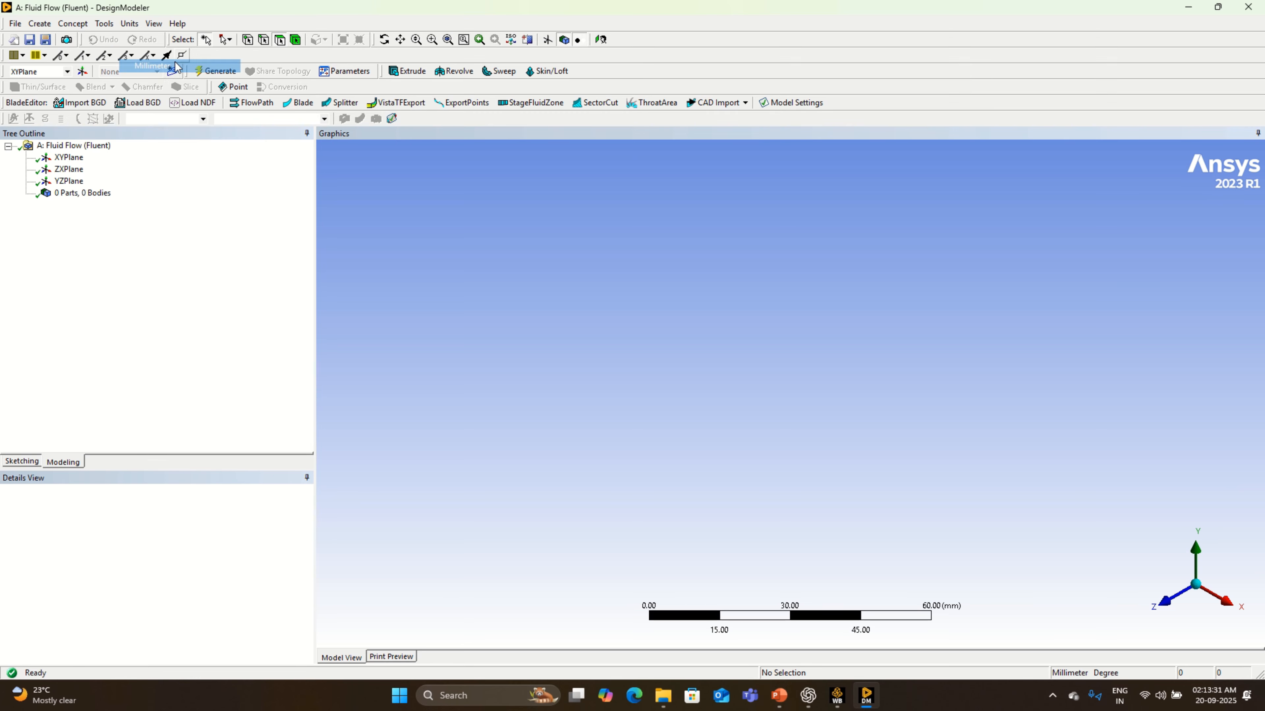
left_click(70, 159)
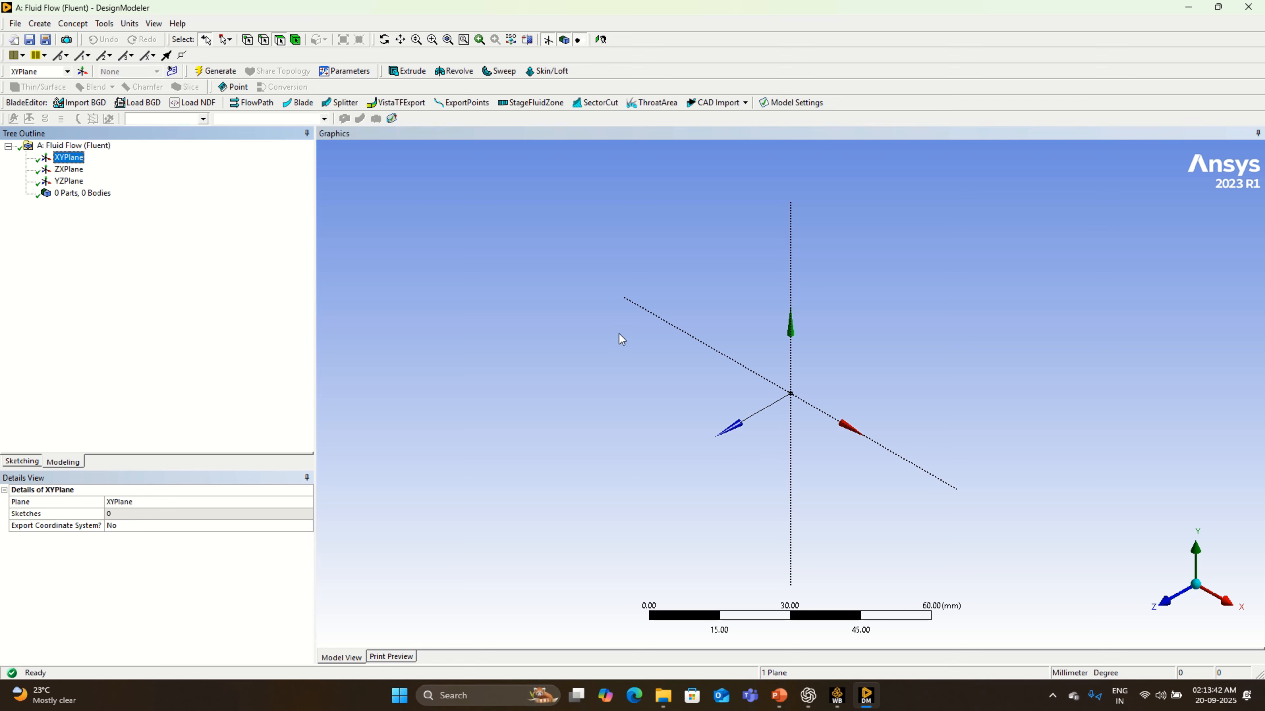
- Insert a cylinder primitive on the XYPlane with an axis X component of 1400 mm and a Z component of 0 mm
left_click(40, 24)
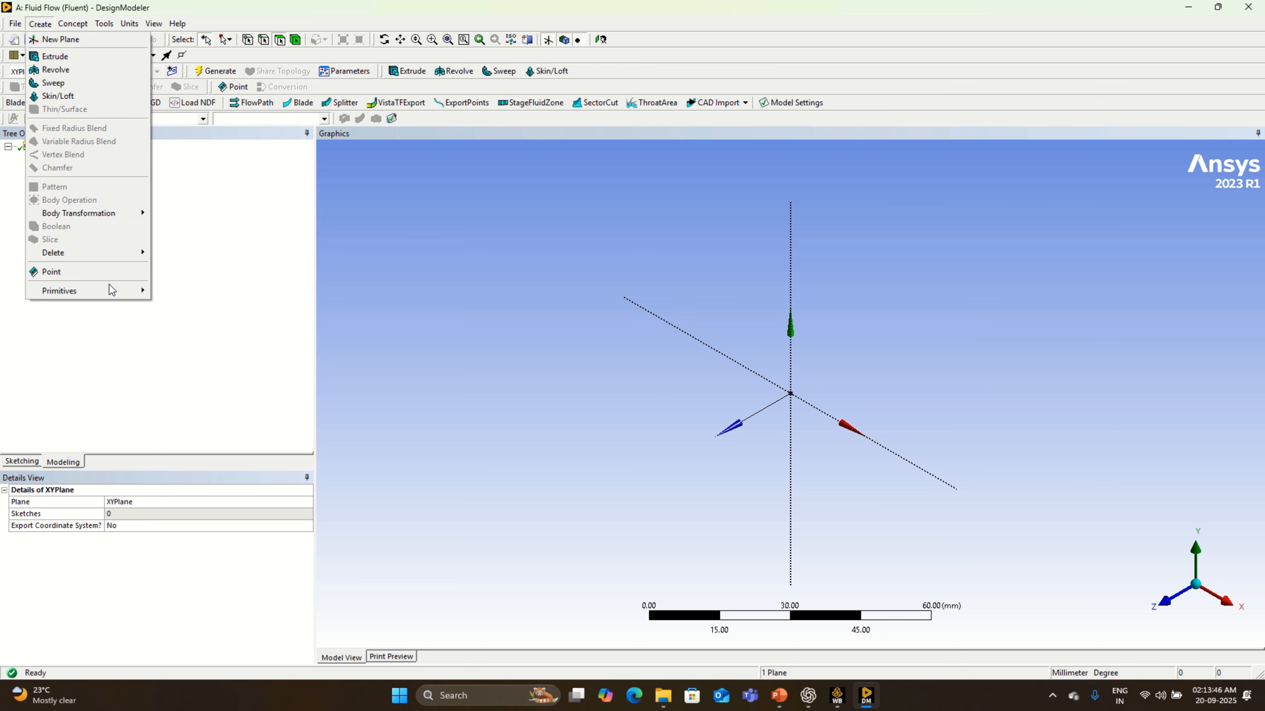
mouse_move(114, 292)
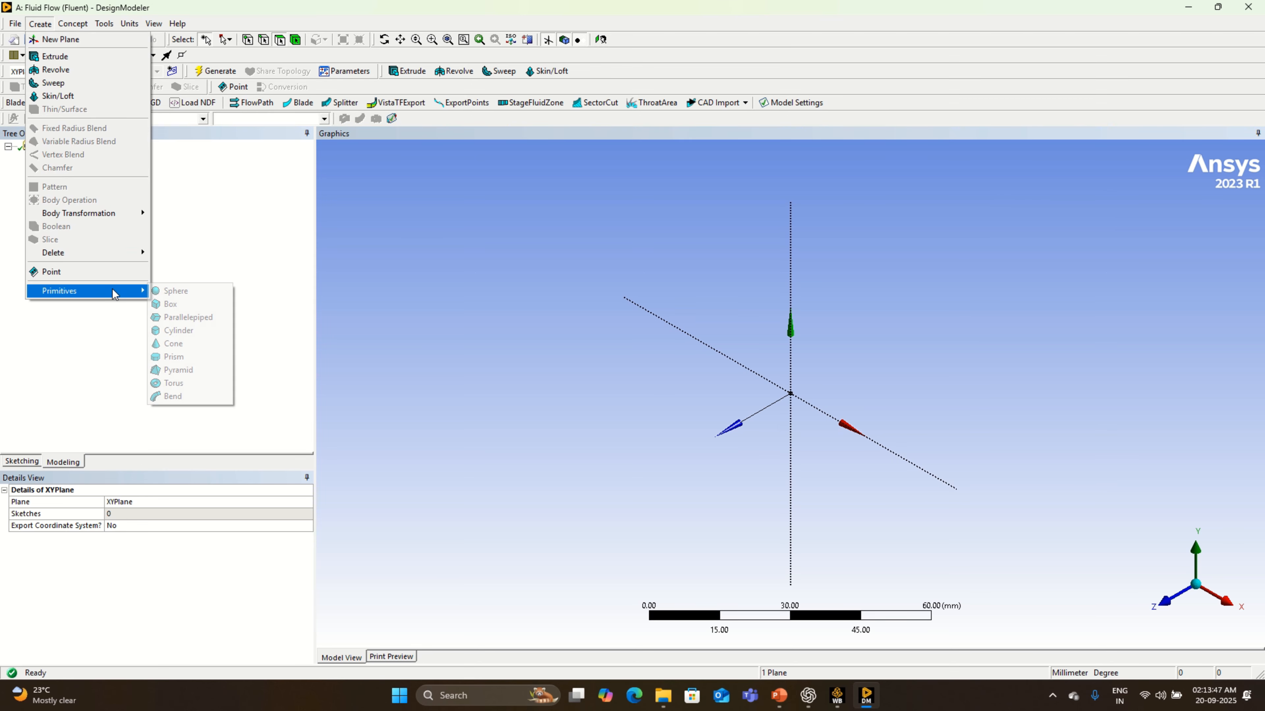
left_click(200, 330)
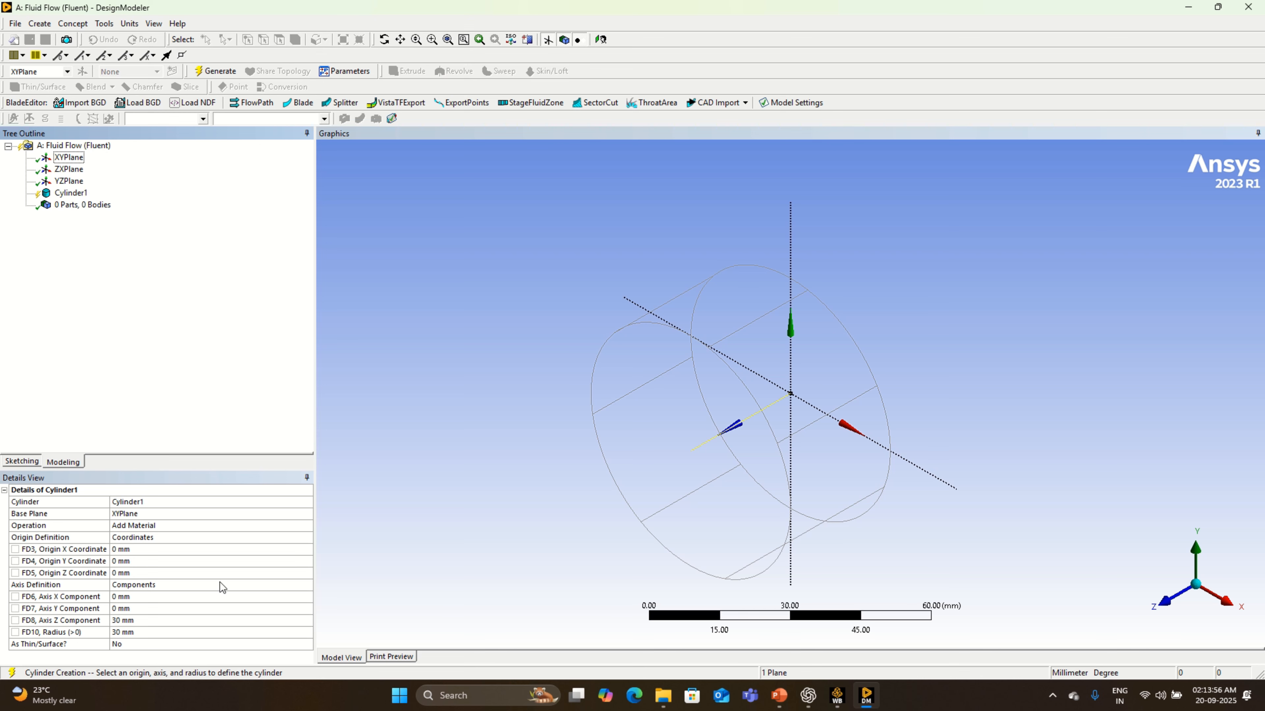
left_click(136, 600)
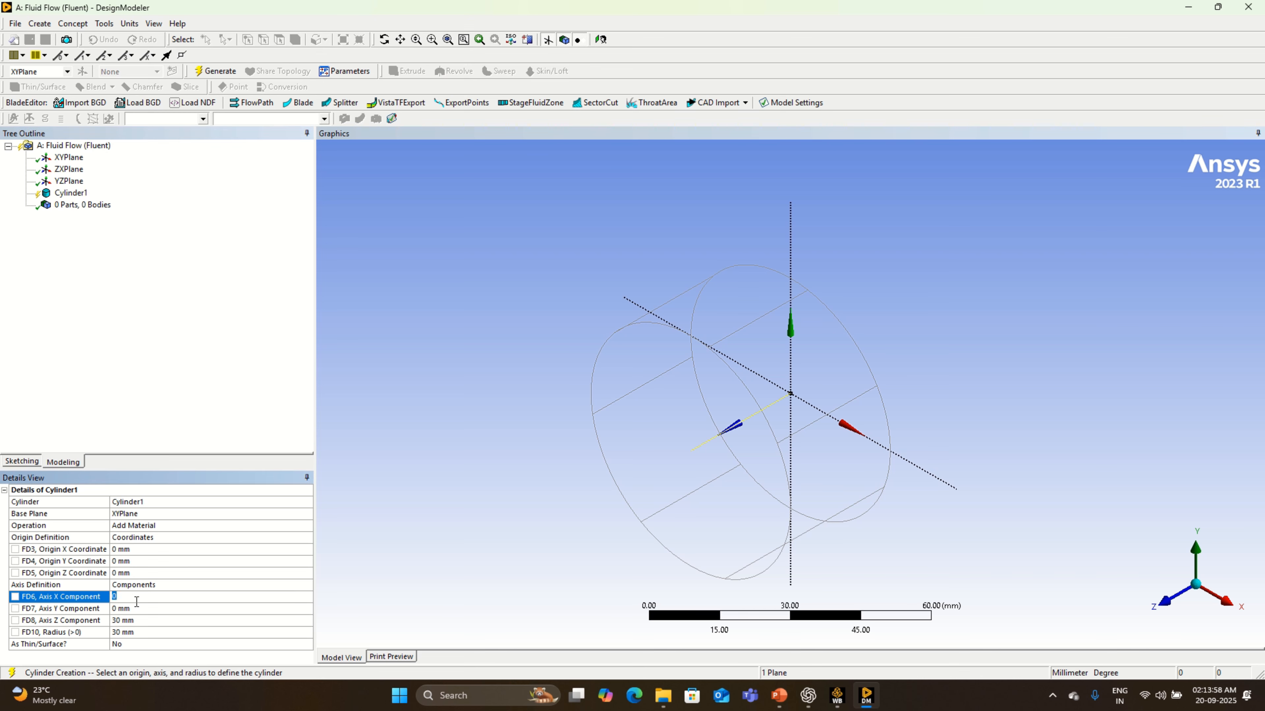
type("1400")
key("Return")
left_click(140, 621)
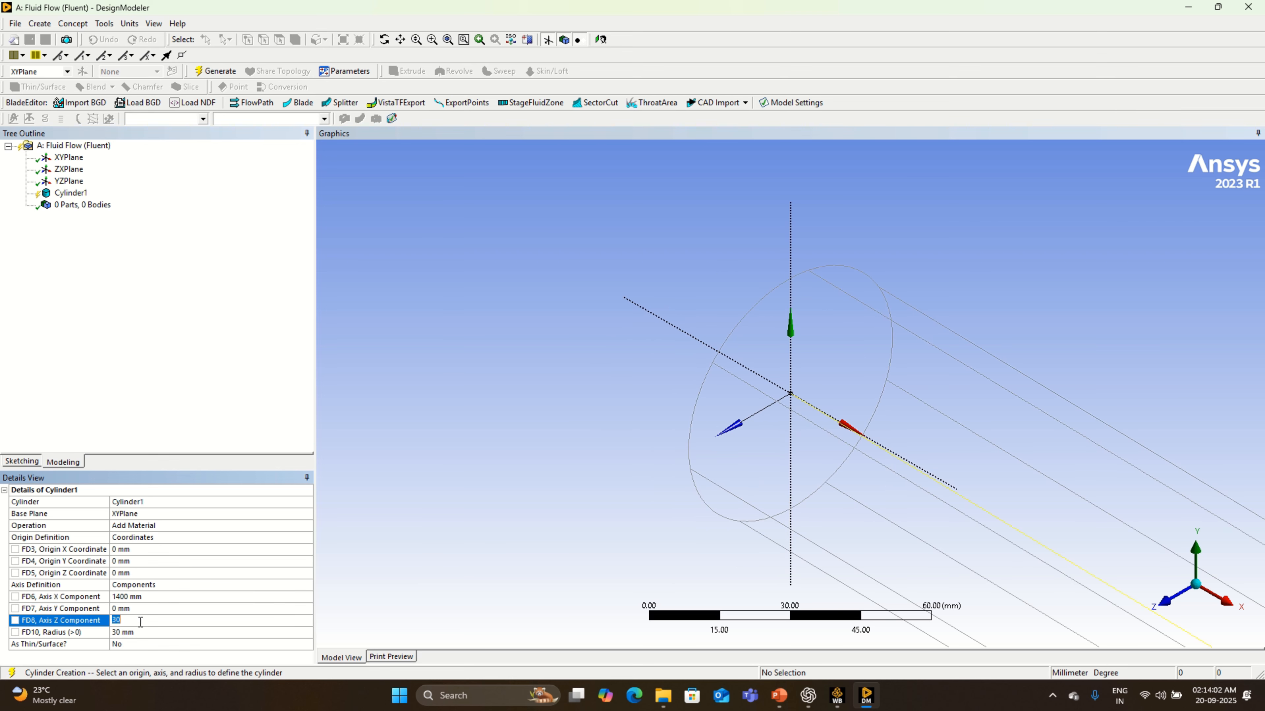
type("0")
key("Return")
- Set the cylinder's radius to 6 mm
scroll(520, 505, "down", 5)
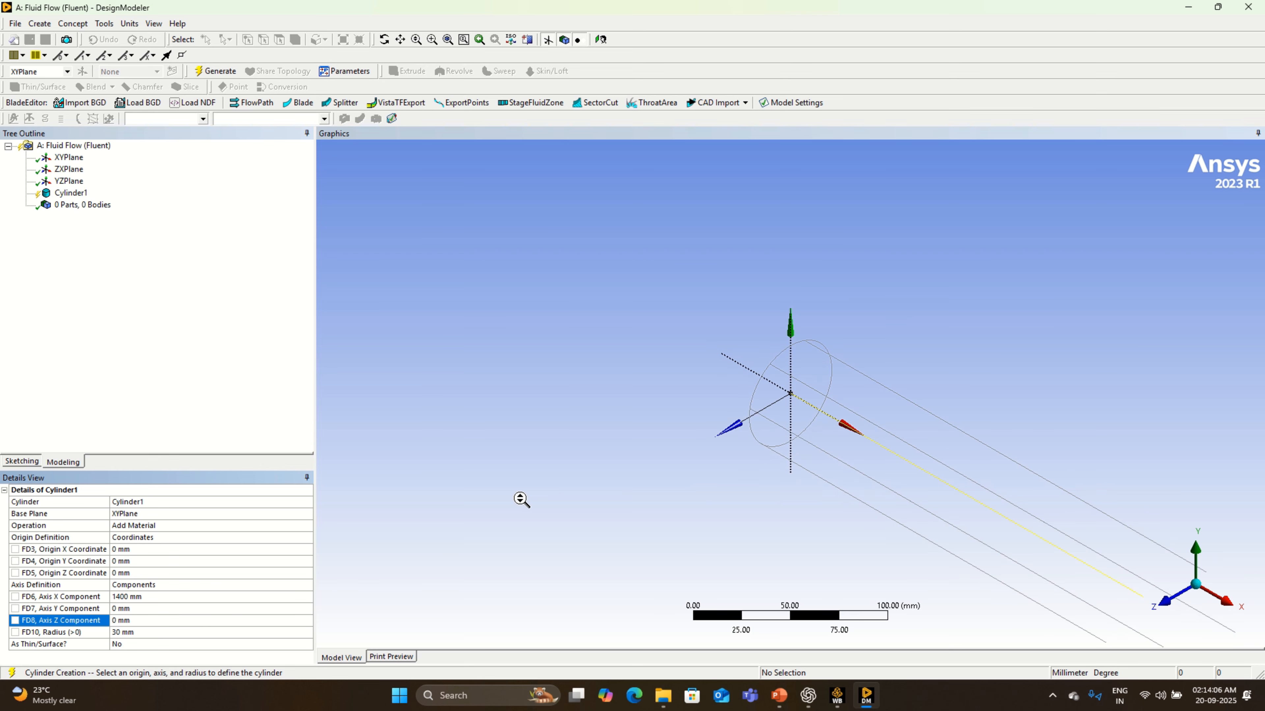
scroll(521, 500, "down", 2)
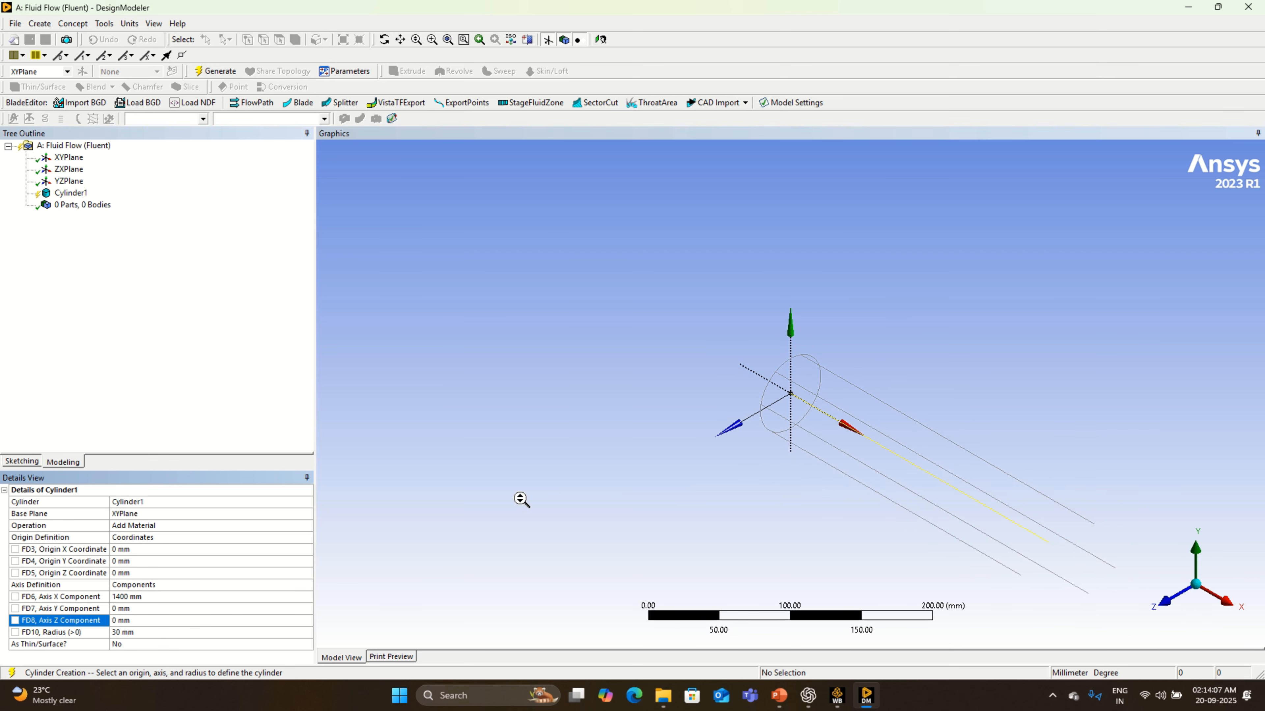
left_click(145, 638)
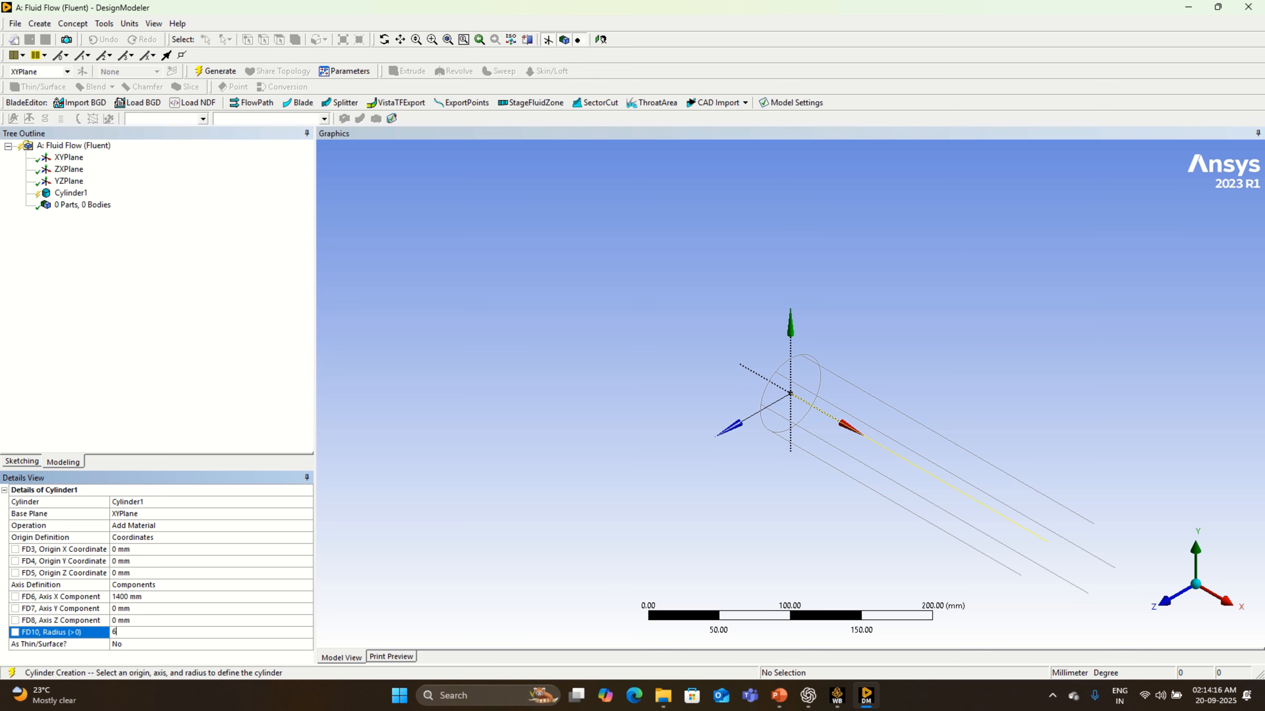
type("6")
key("Return")
- Change the cylinder's operation to Add Frozen and generate the body
left_click(309, 529)
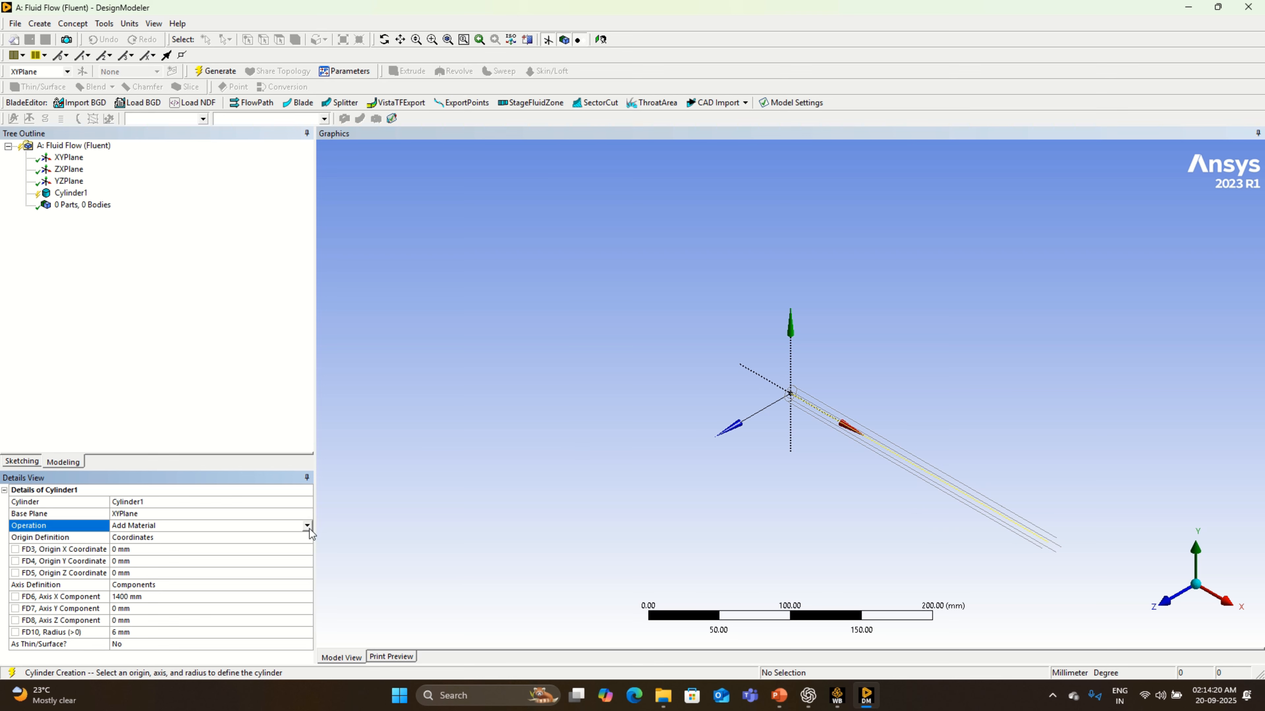
left_click(307, 525)
left_click(257, 544)
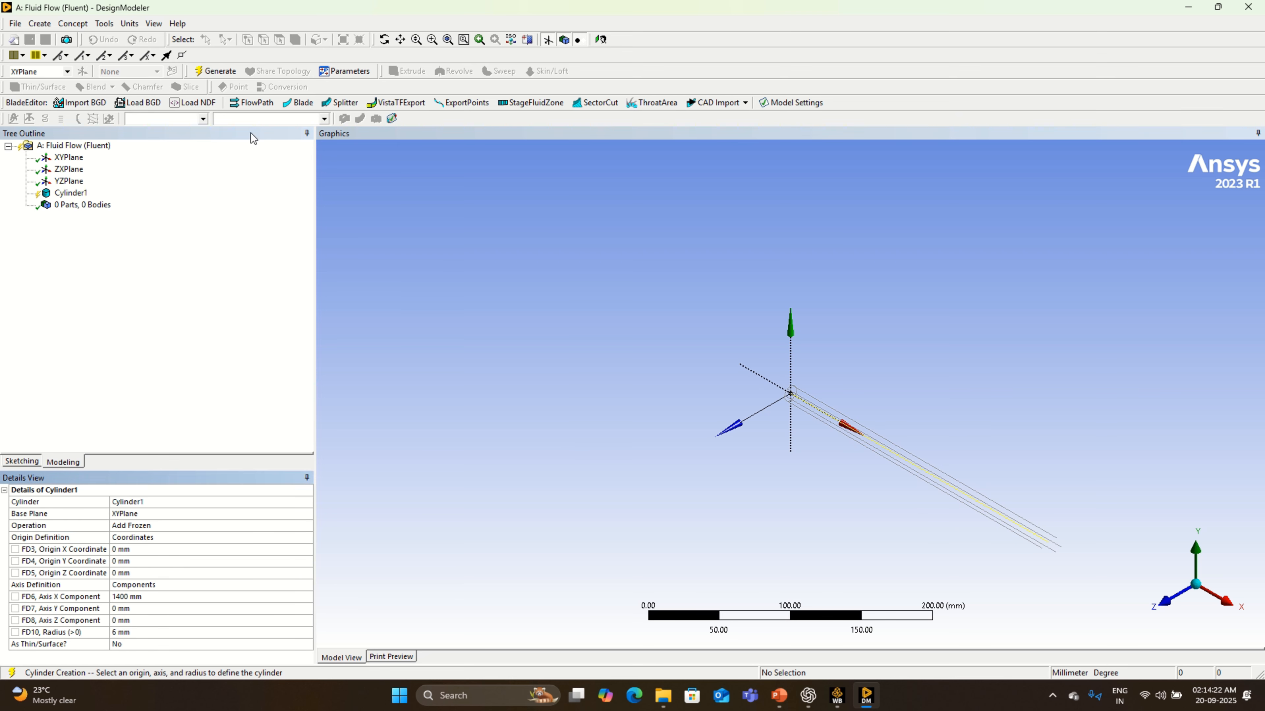
left_click(218, 71)
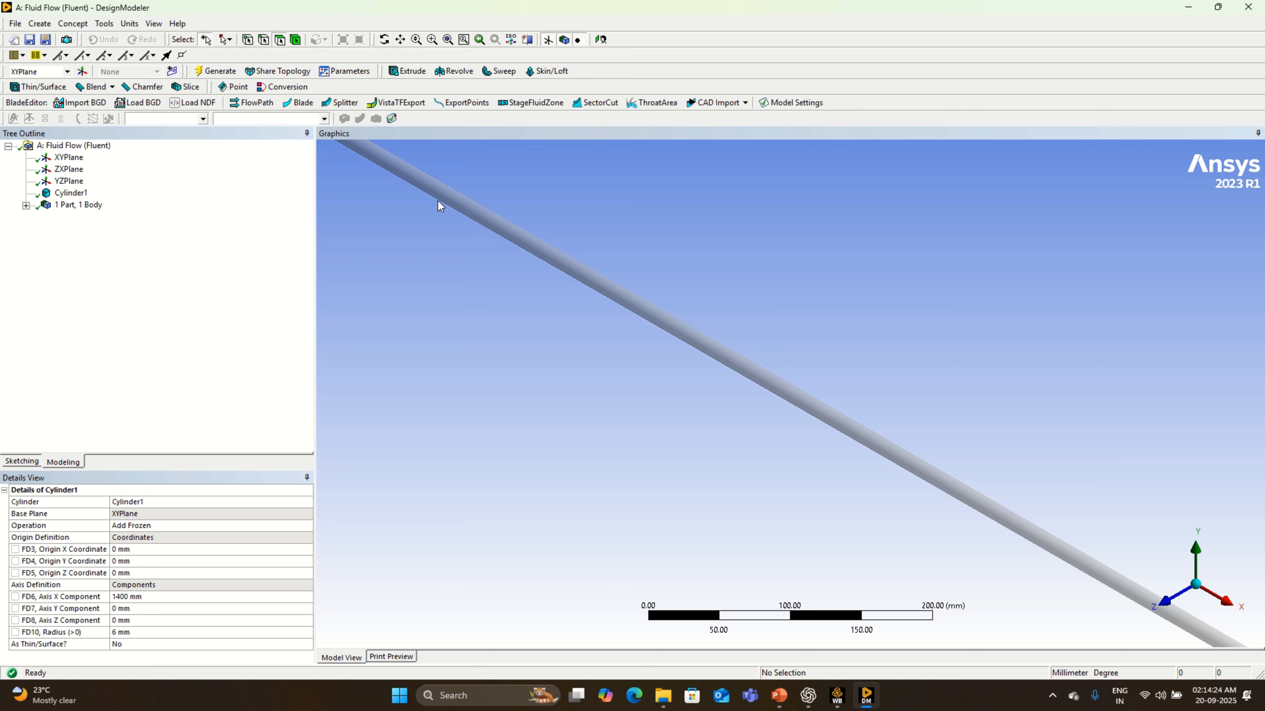
- Enable the Thin/Surface option for the cylinder with 1 mm inner thickness and regenerate it as a hollow pipe
scroll(719, 456, "down", 3)
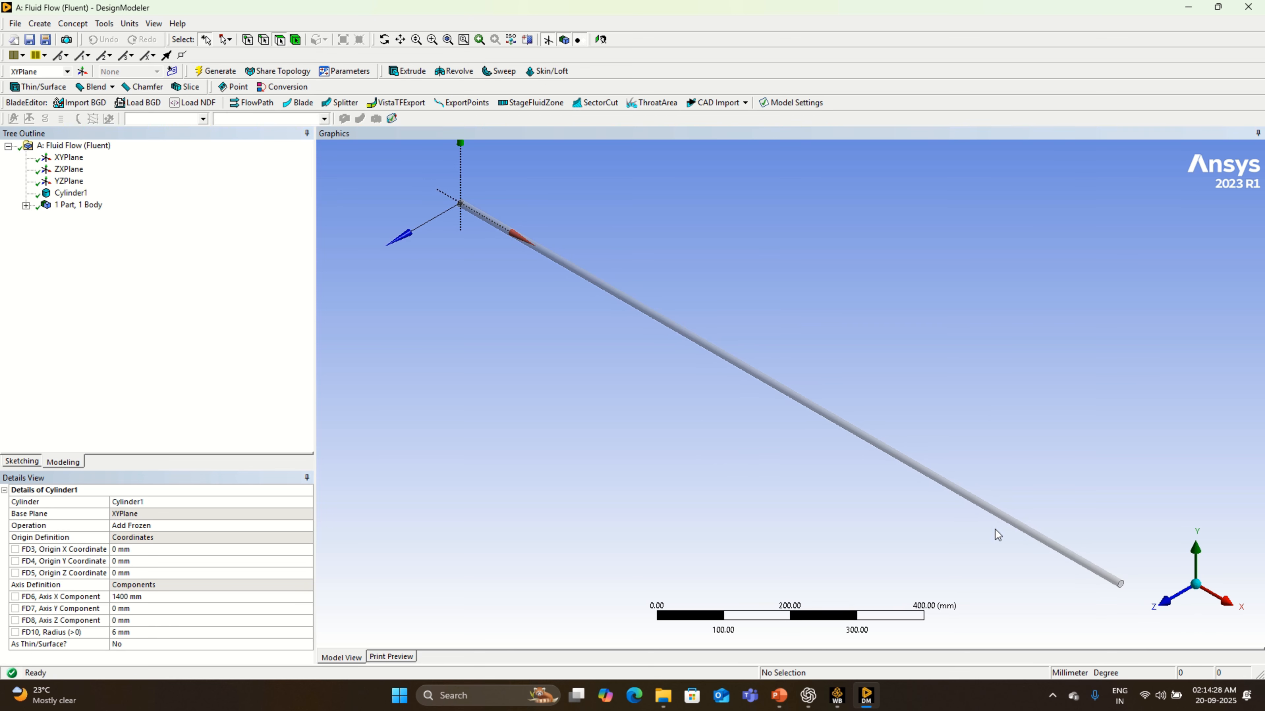
left_click(1168, 611)
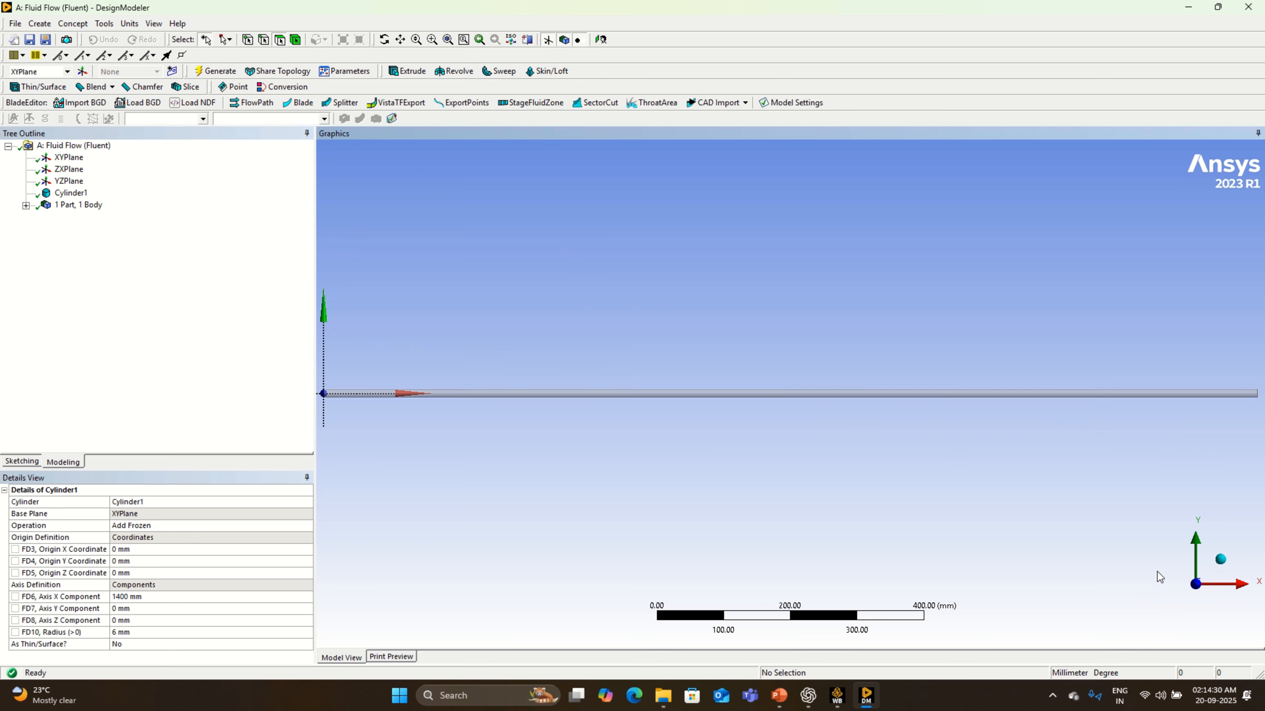
left_click(1235, 583)
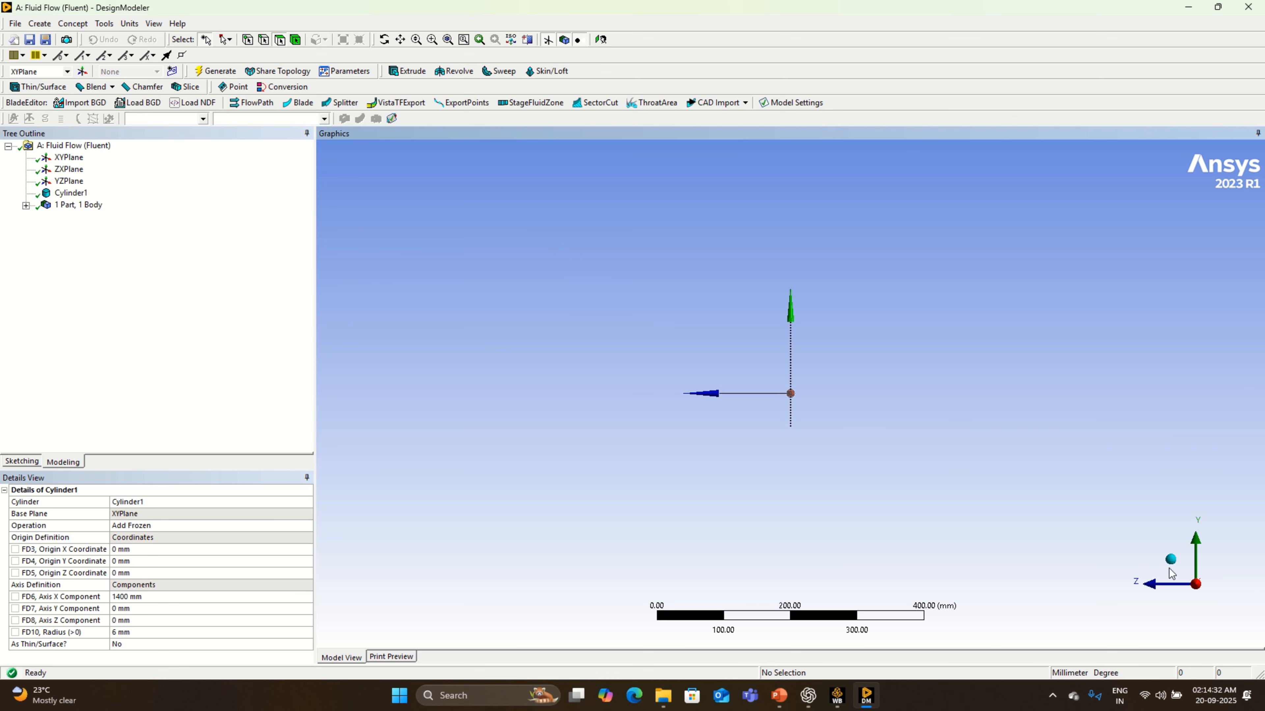
scroll(809, 413, "up", 8)
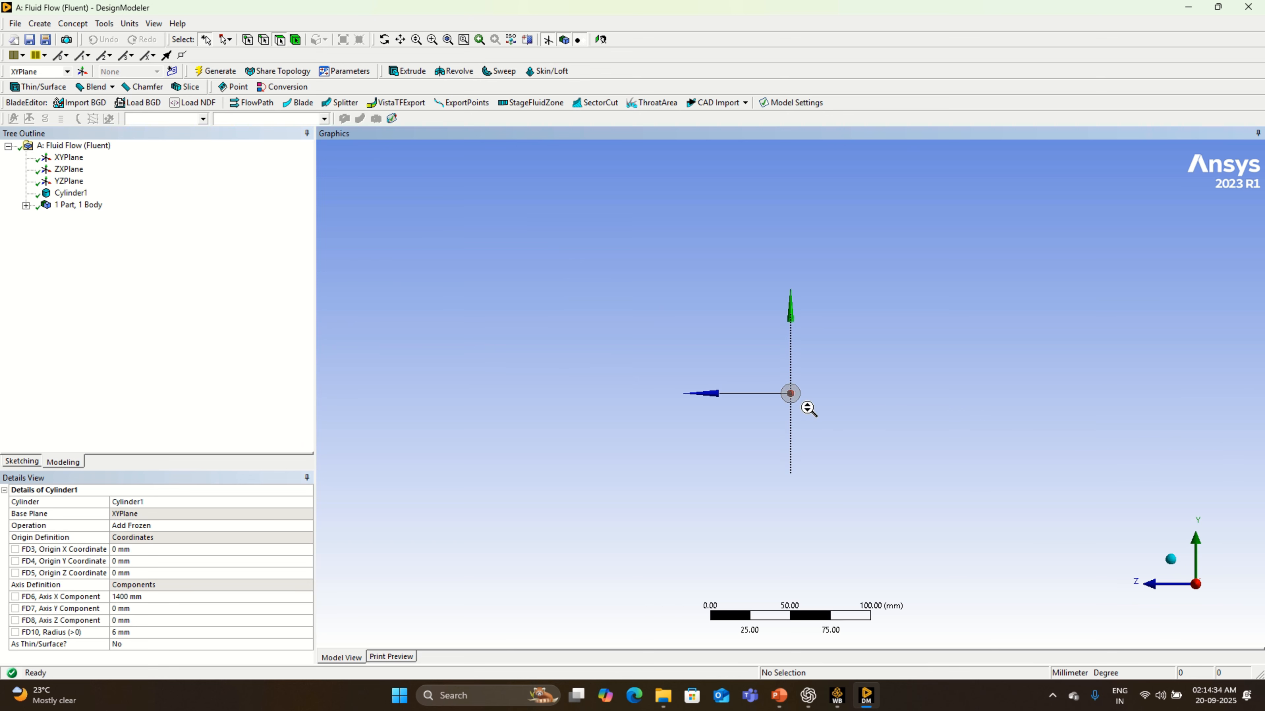
scroll(808, 409, "up", 3)
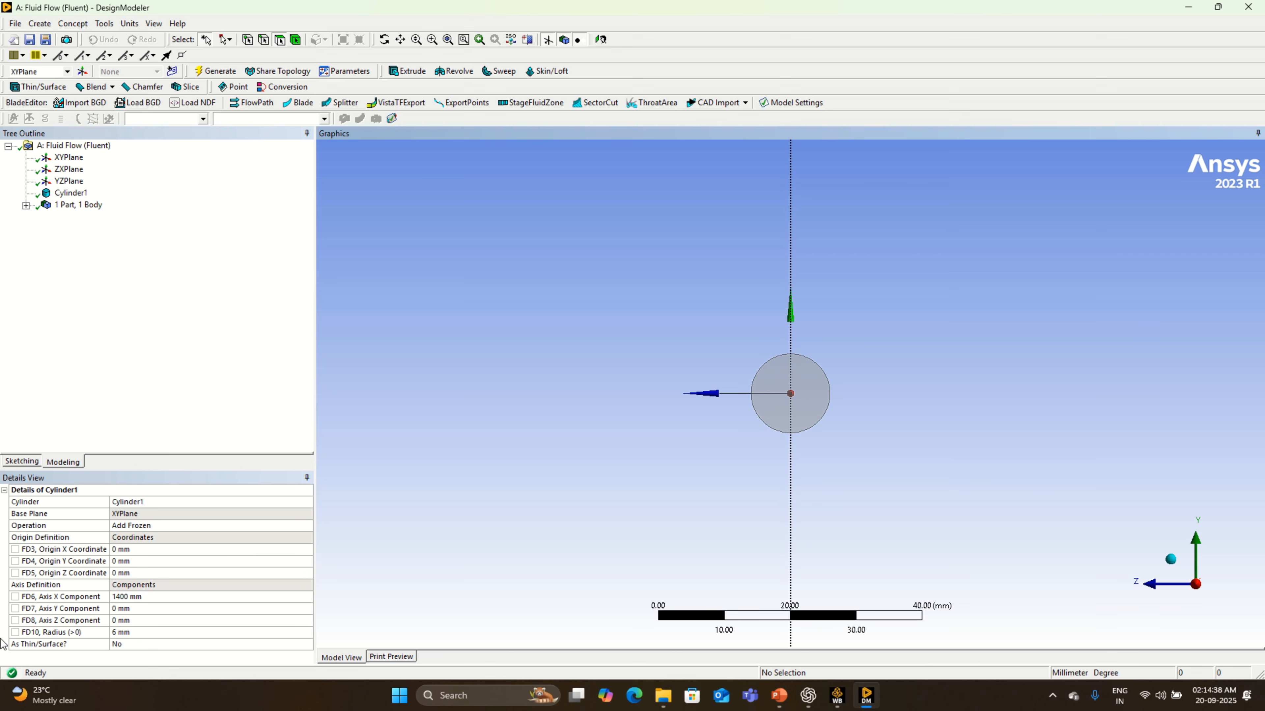
left_click(308, 644)
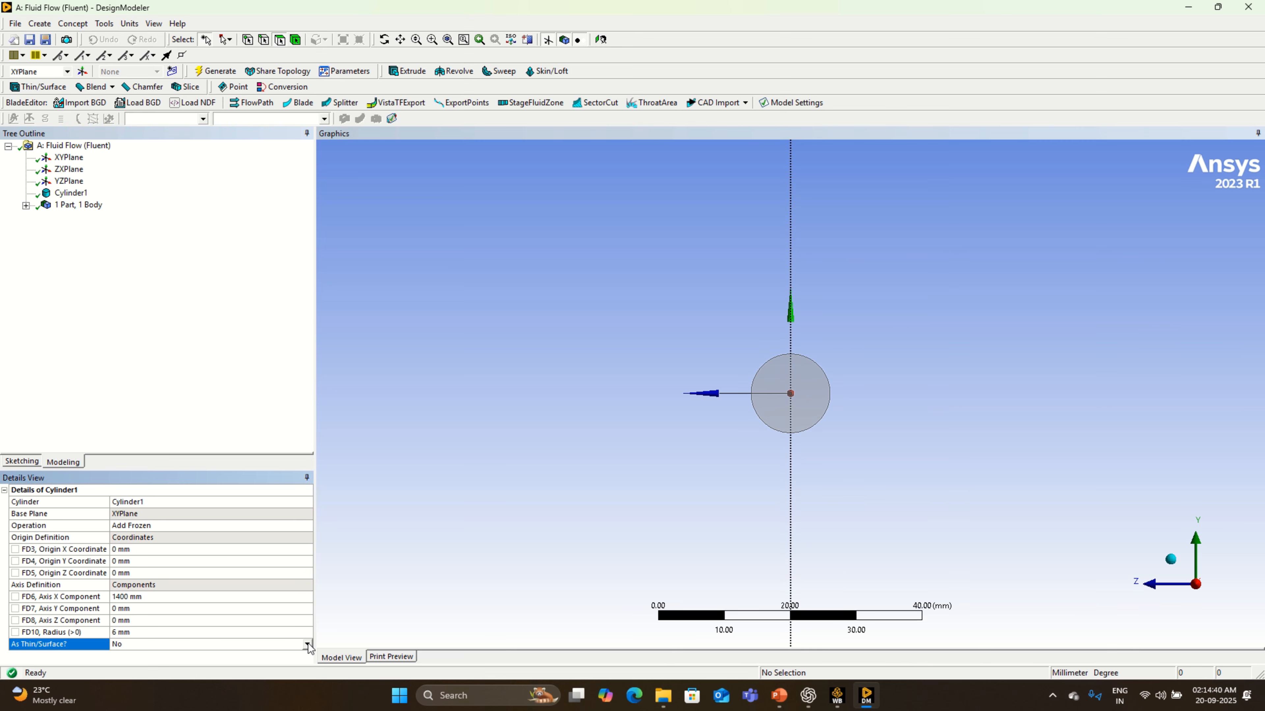
left_click(308, 644)
left_click(217, 663)
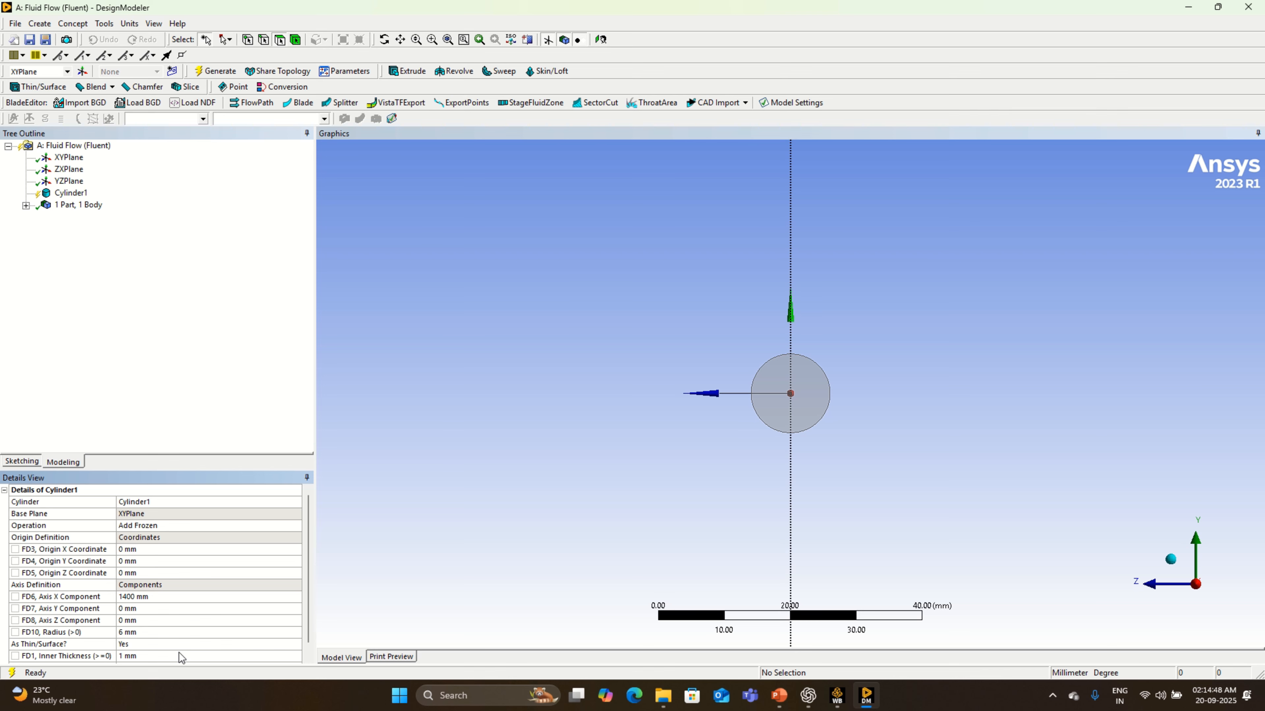
left_click(217, 75)
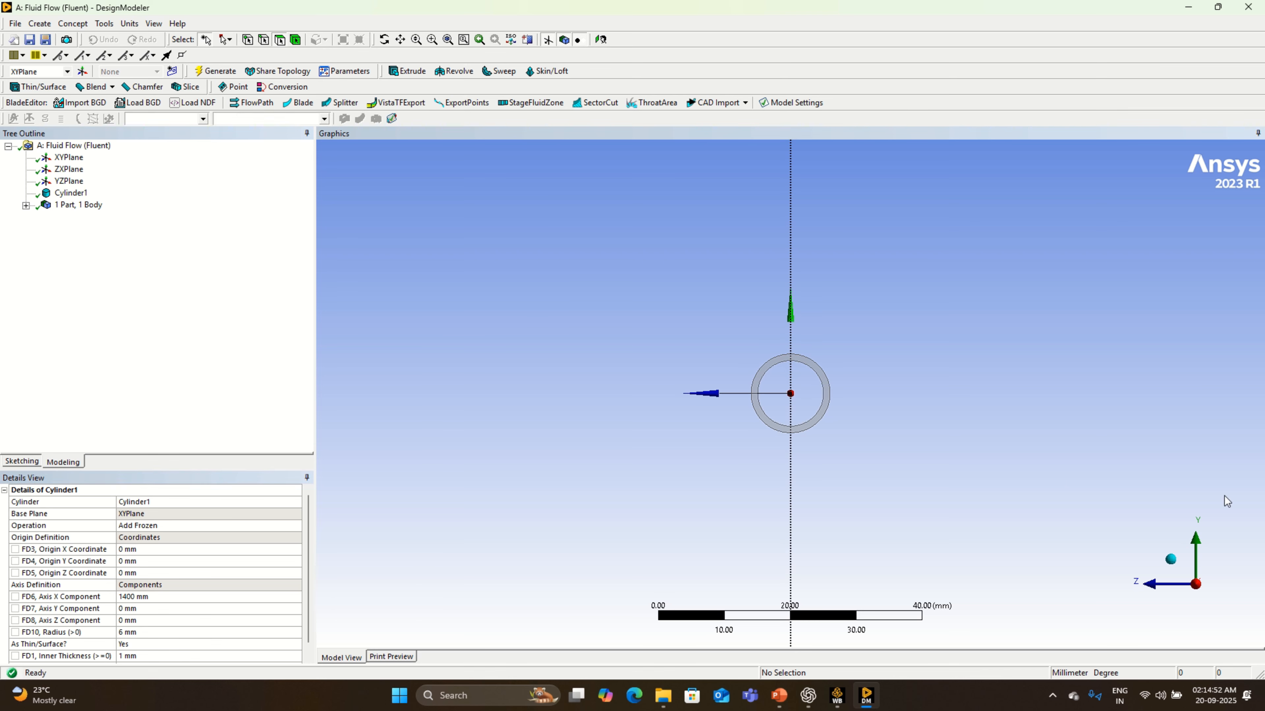
- Create a By Cavity fill from the pipe's inner cylindrical face and generate the internal fluid body
left_click(1168, 561)
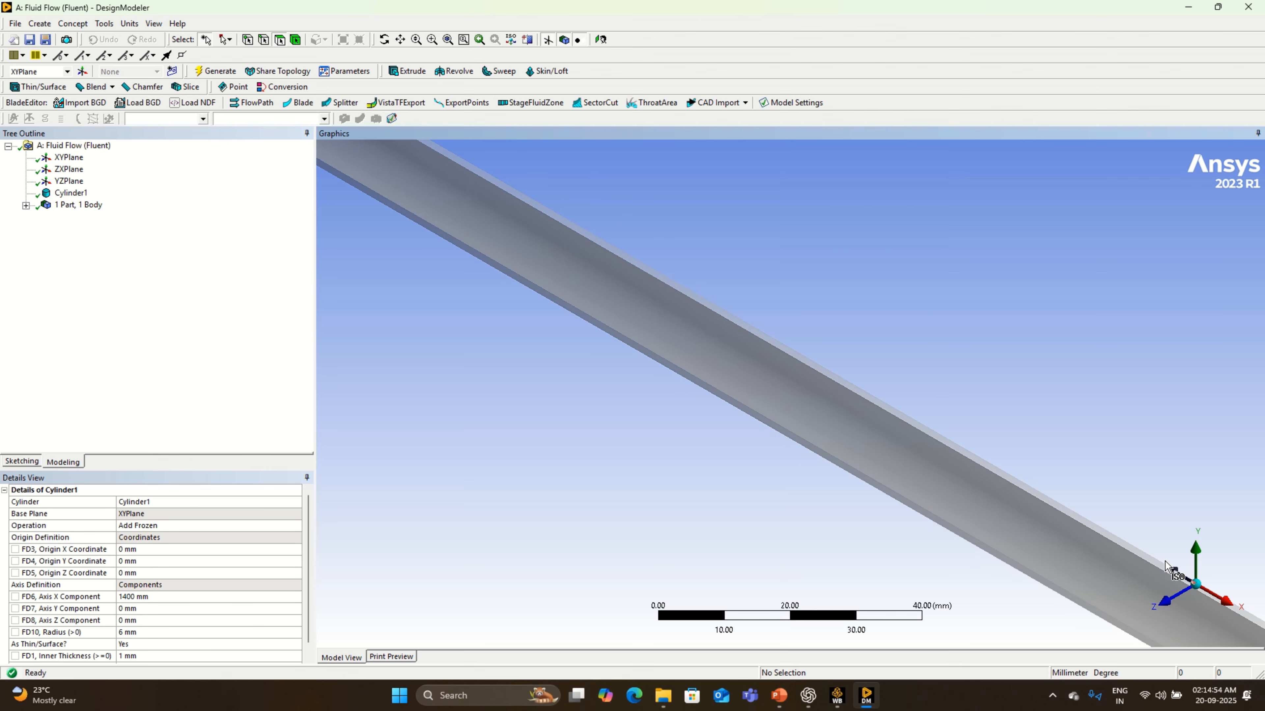
left_click(1177, 598)
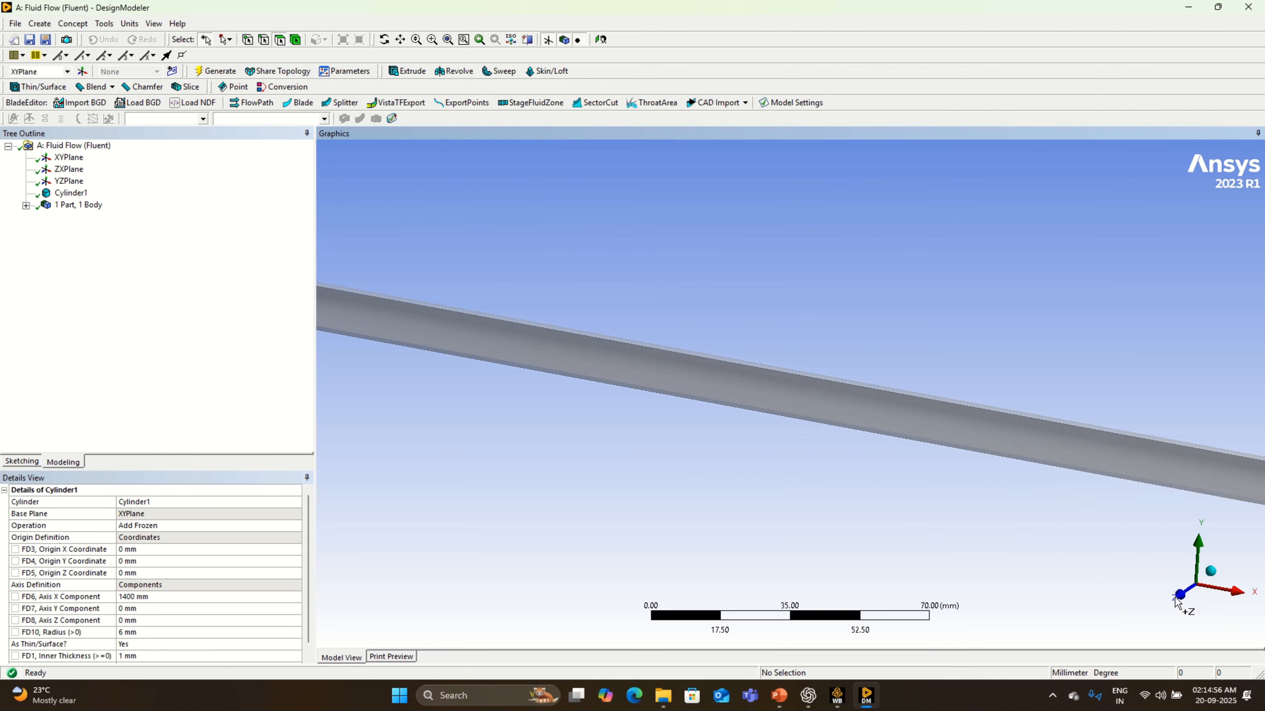
left_click(1235, 591)
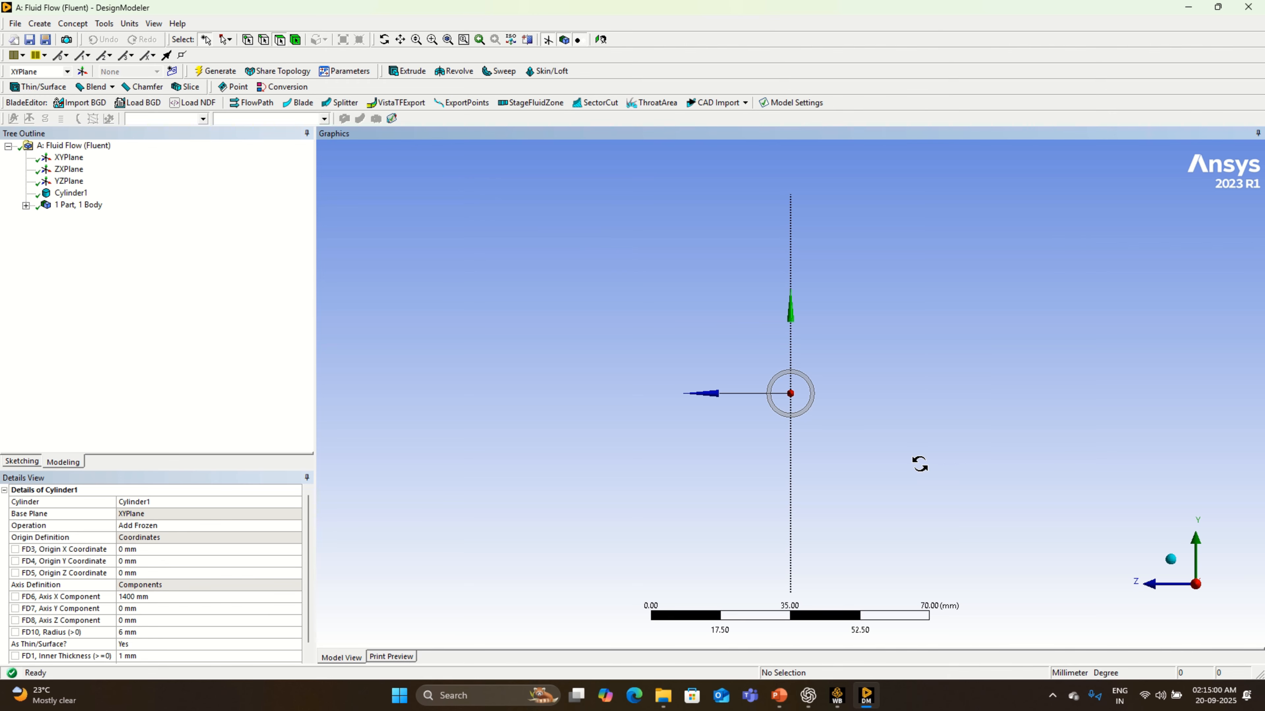
mouse_move(919, 465)
middle_mouse_down()
mouse_move(974, 468)
mouse_move(934, 468)
middle_mouse_up()
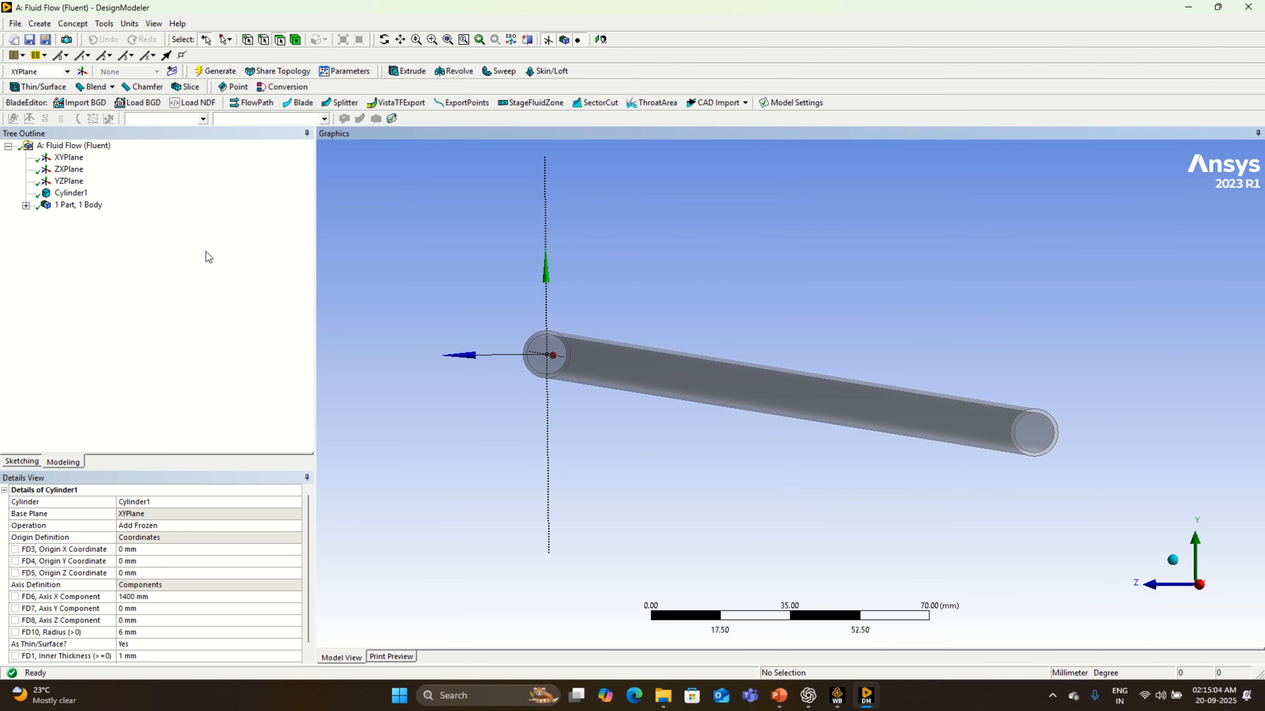
left_click(103, 23)
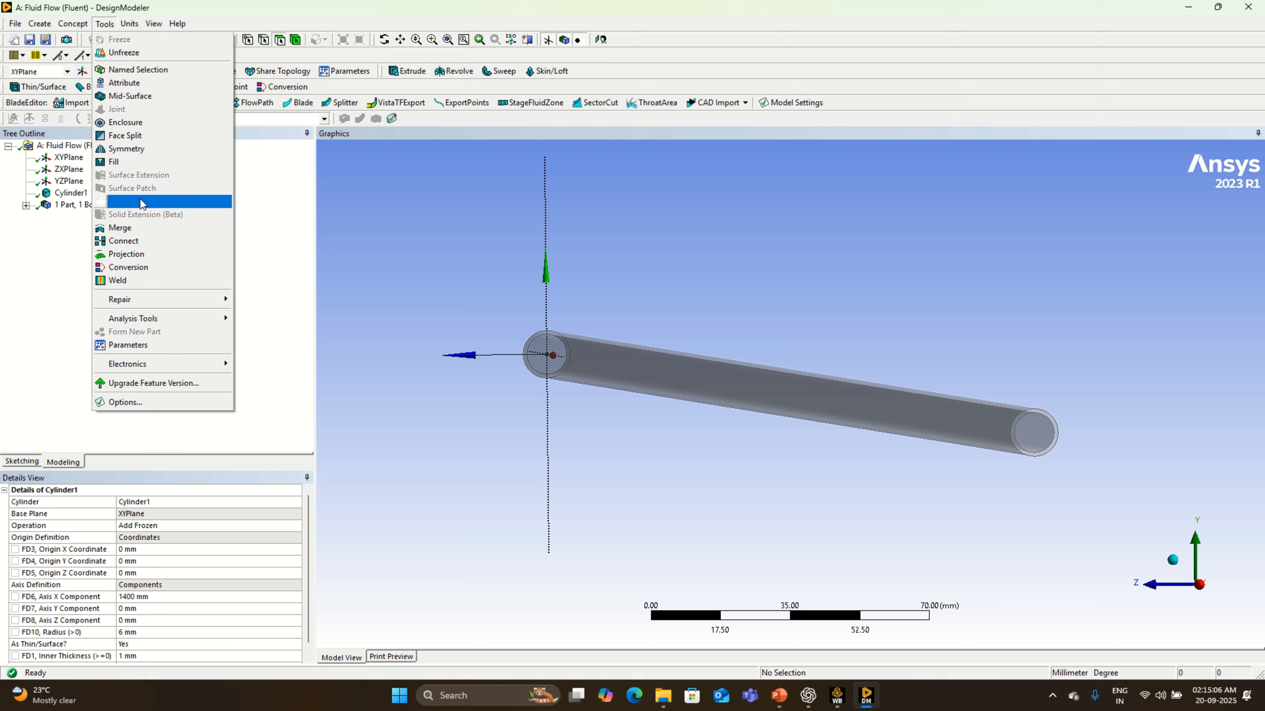
left_click(147, 162)
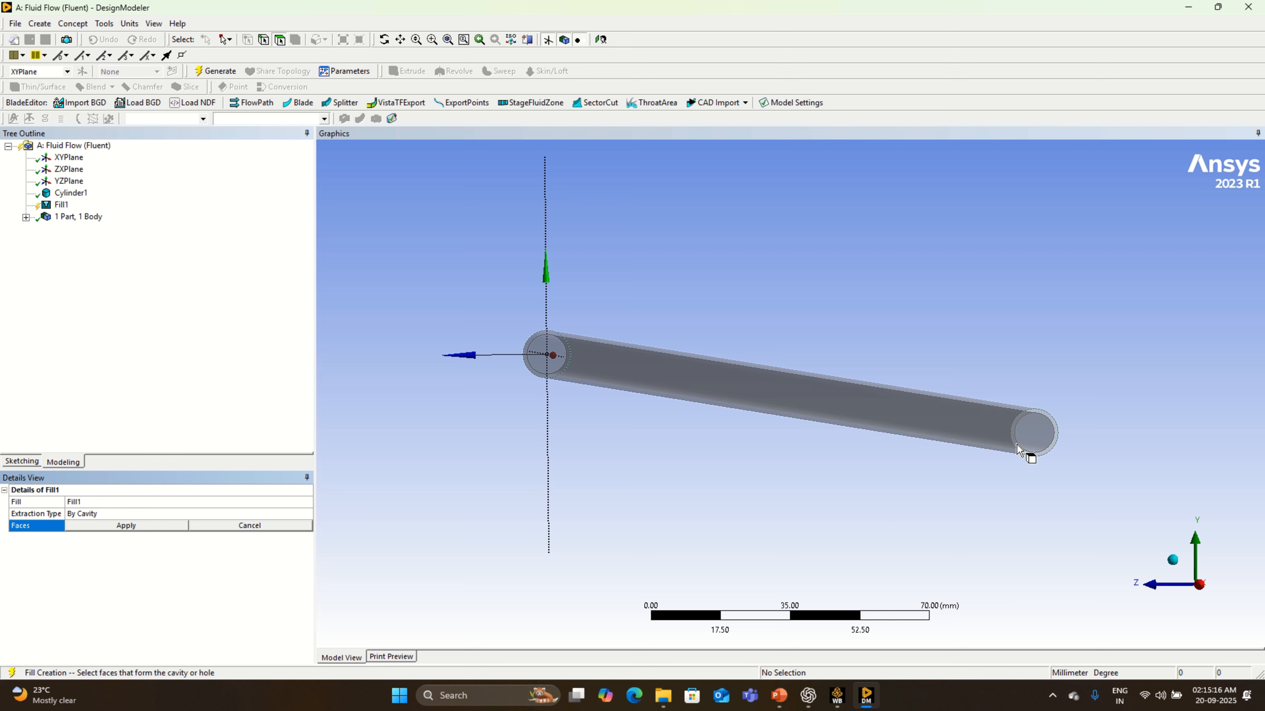
left_click(1030, 441)
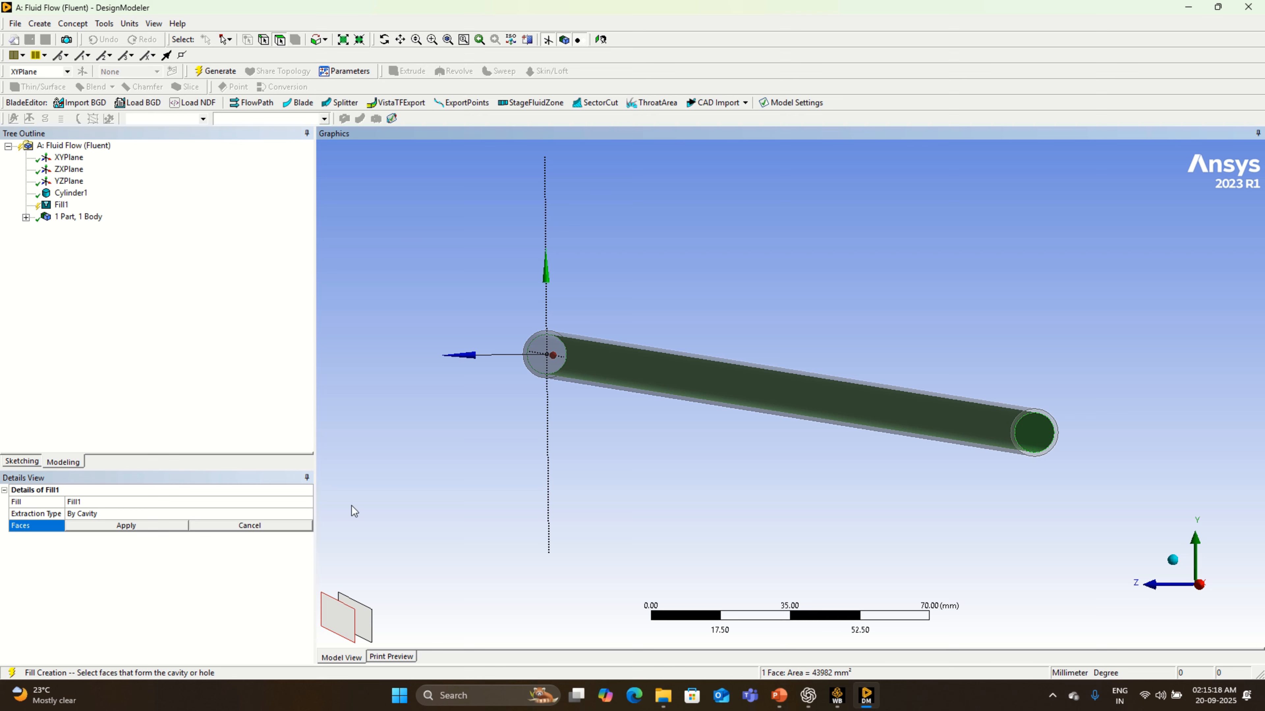
left_click(156, 527)
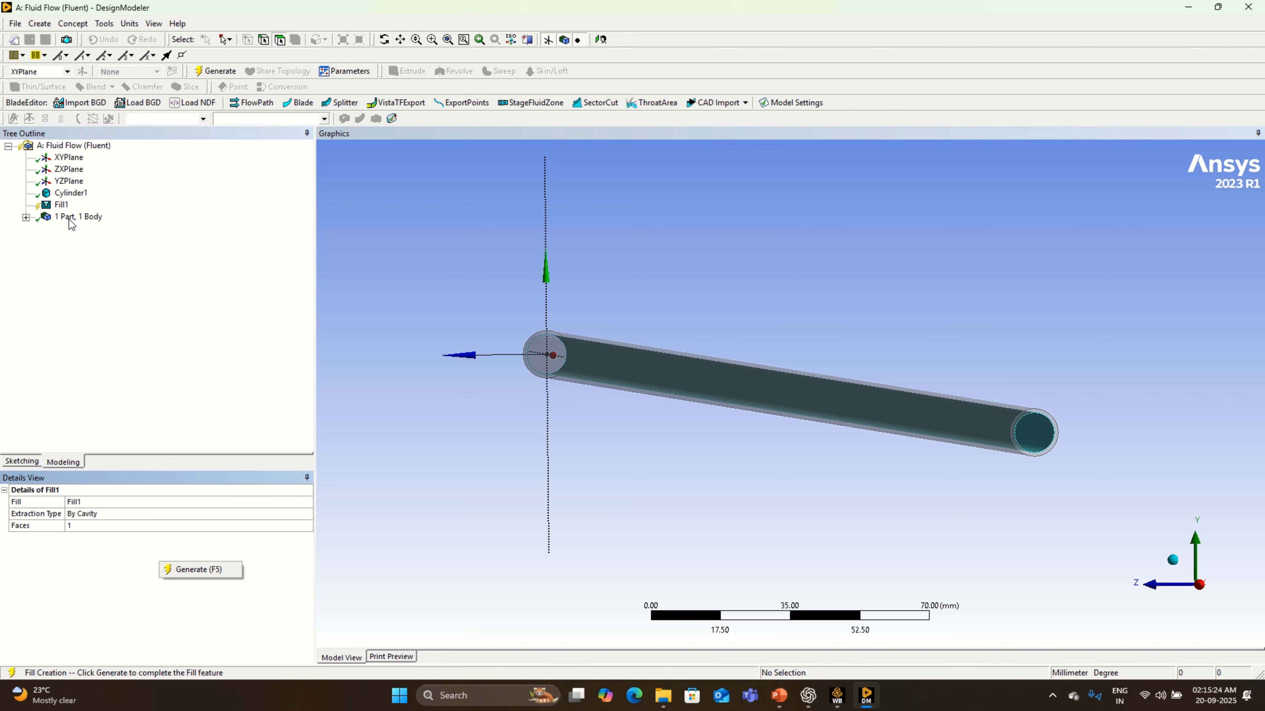
left_click(26, 217)
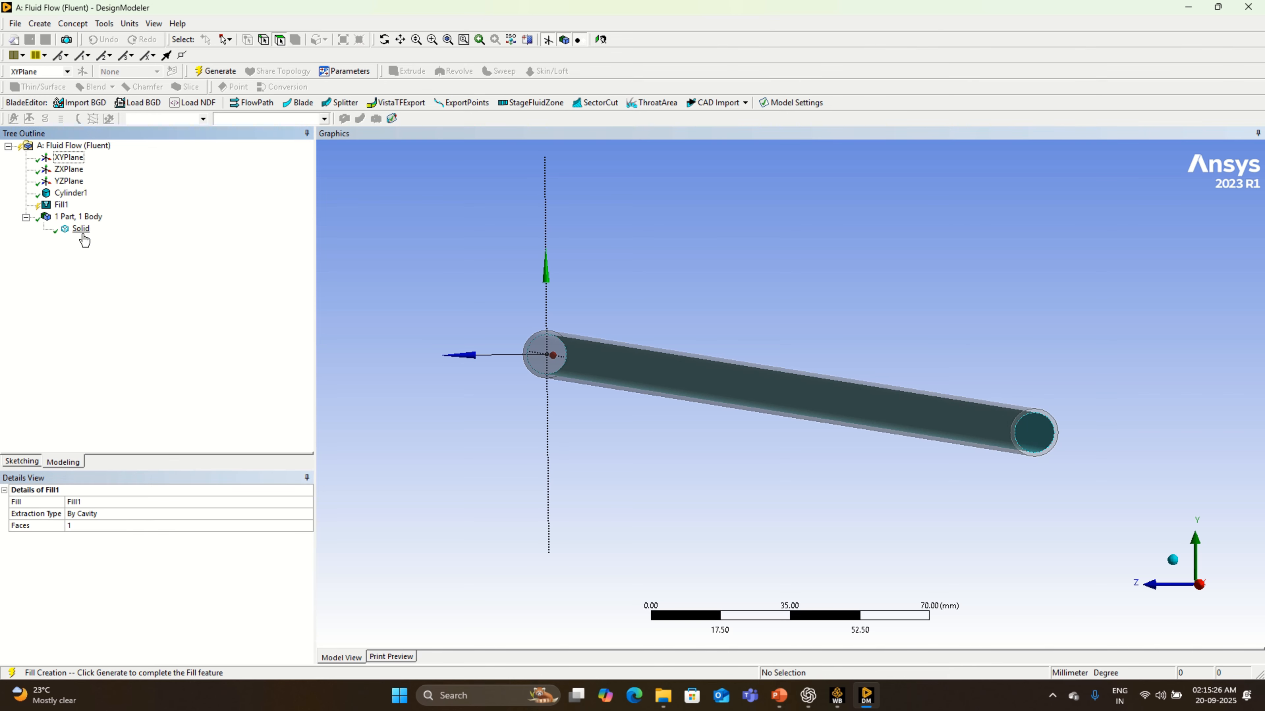
left_click(120, 568)
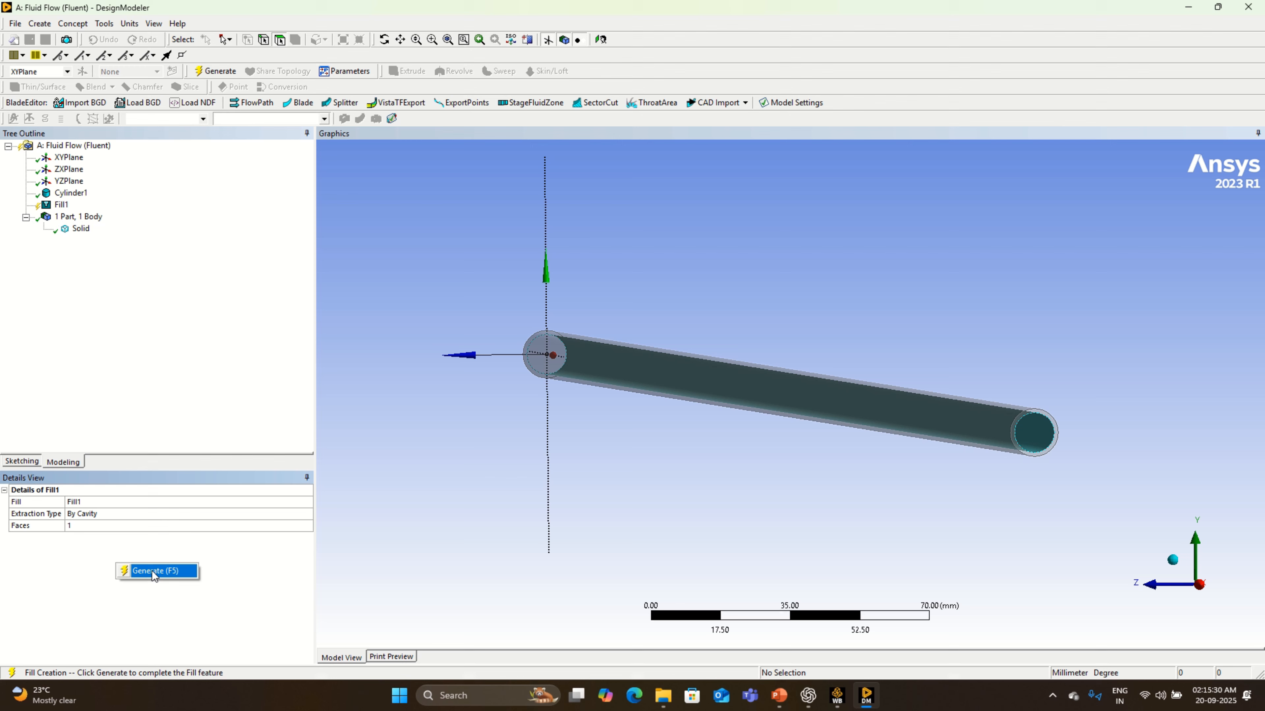
left_click(153, 571)
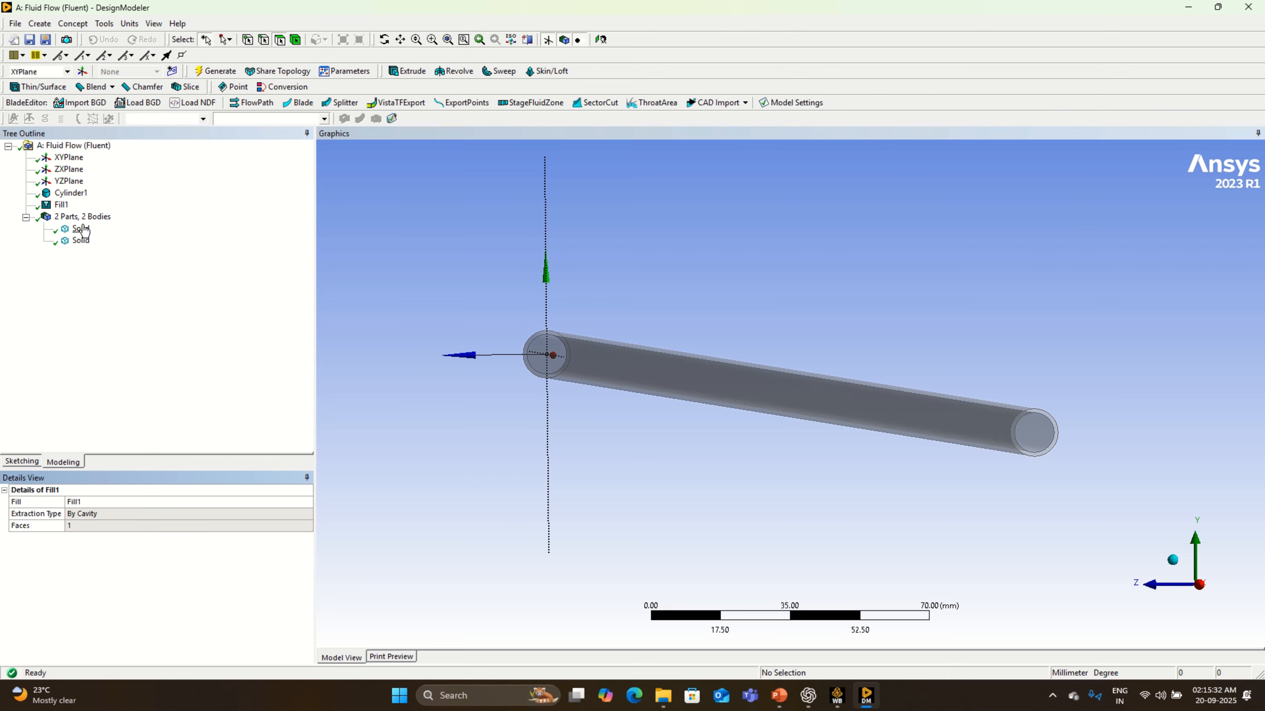
- Identify the two solid bodies and rename the inner filled body as Fluid
left_click(81, 230)
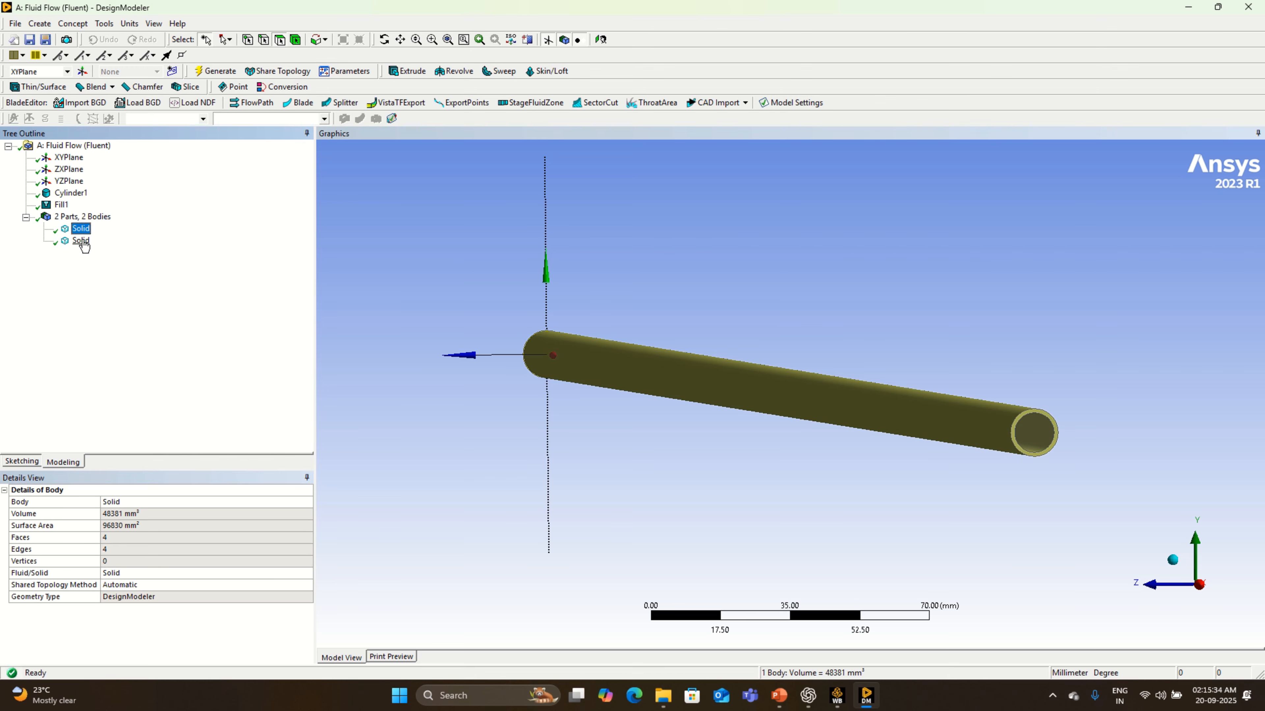
left_click(81, 241)
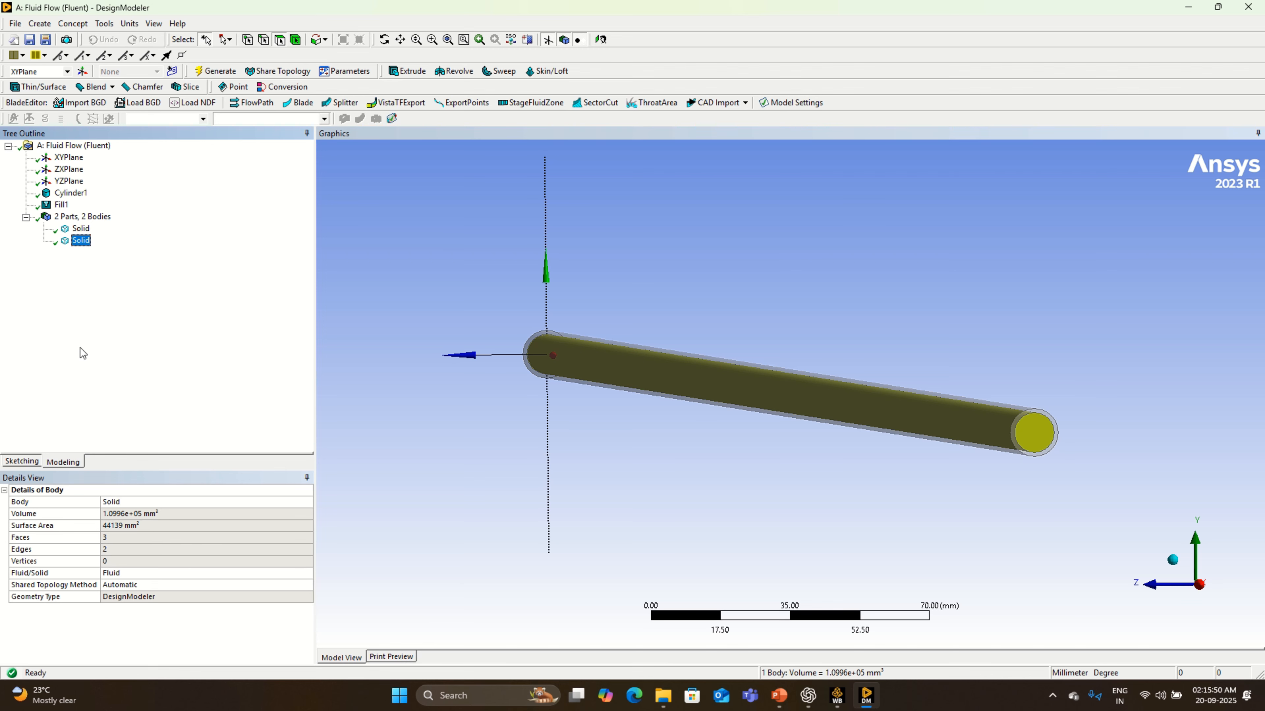
right_click(82, 250)
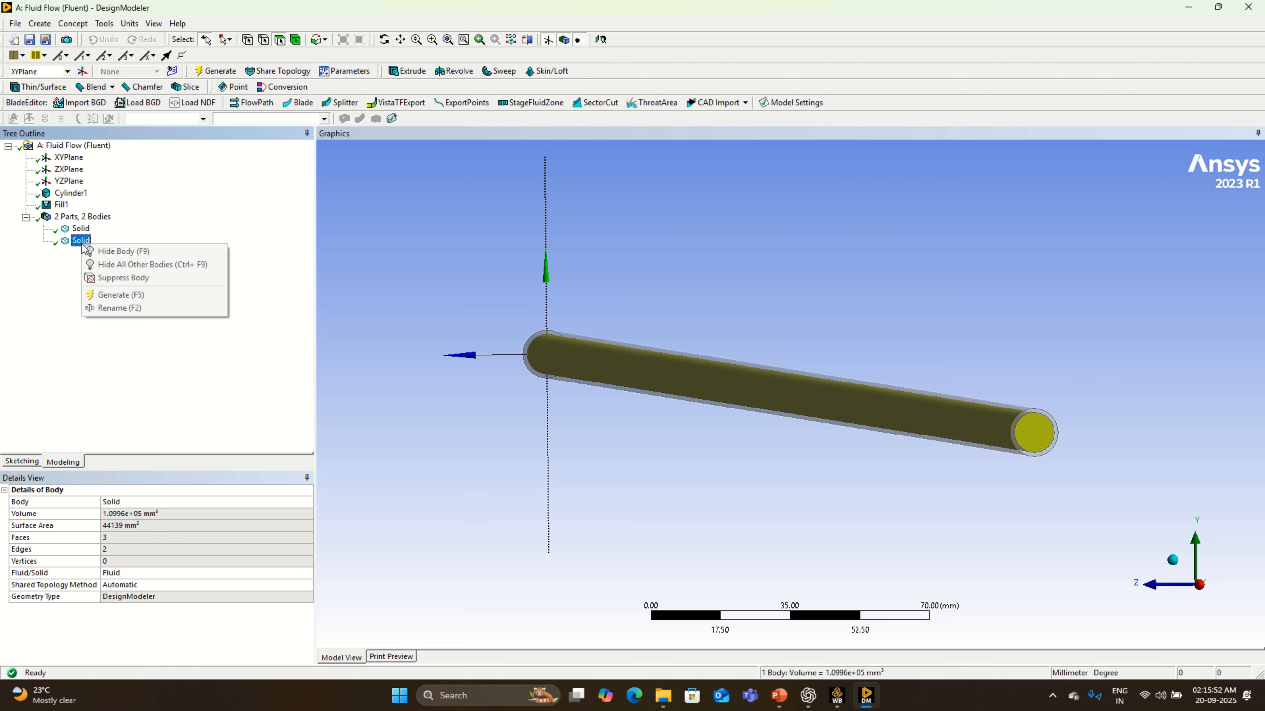
left_click(133, 308)
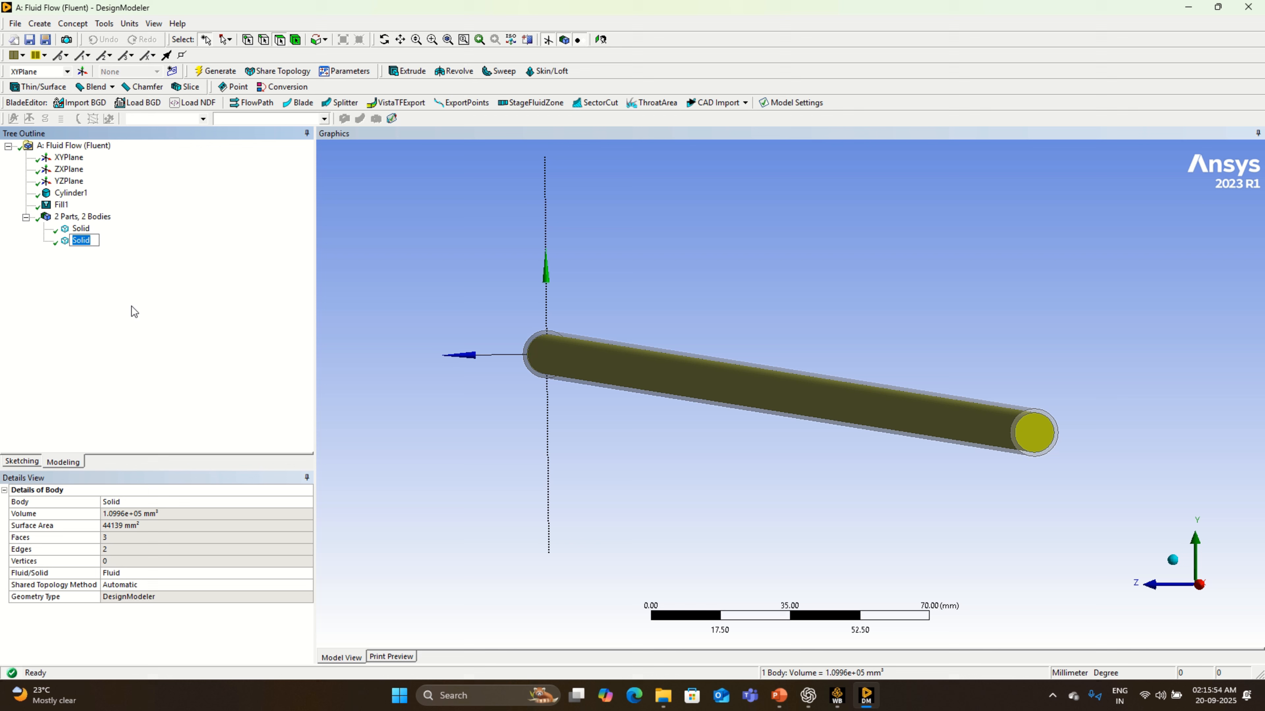
type("Fluid")
key("Return")
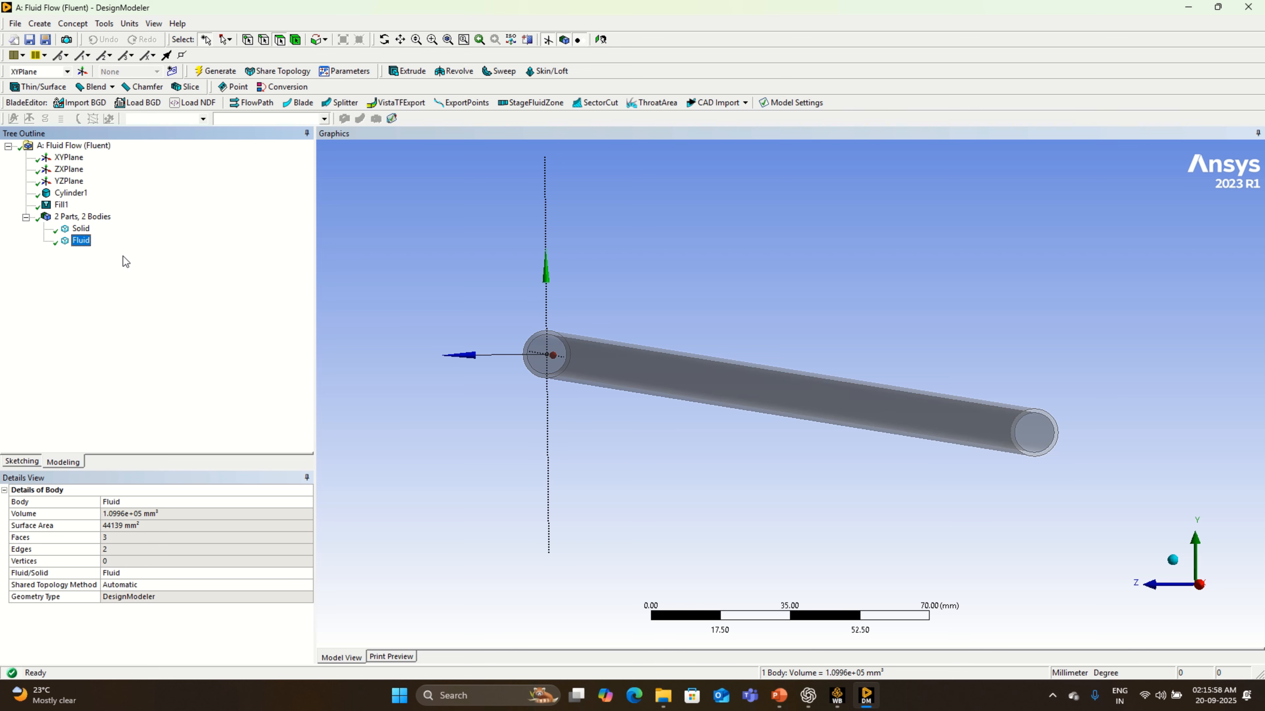
- Rename the outer hollow body as Pipe
left_click(81, 229)
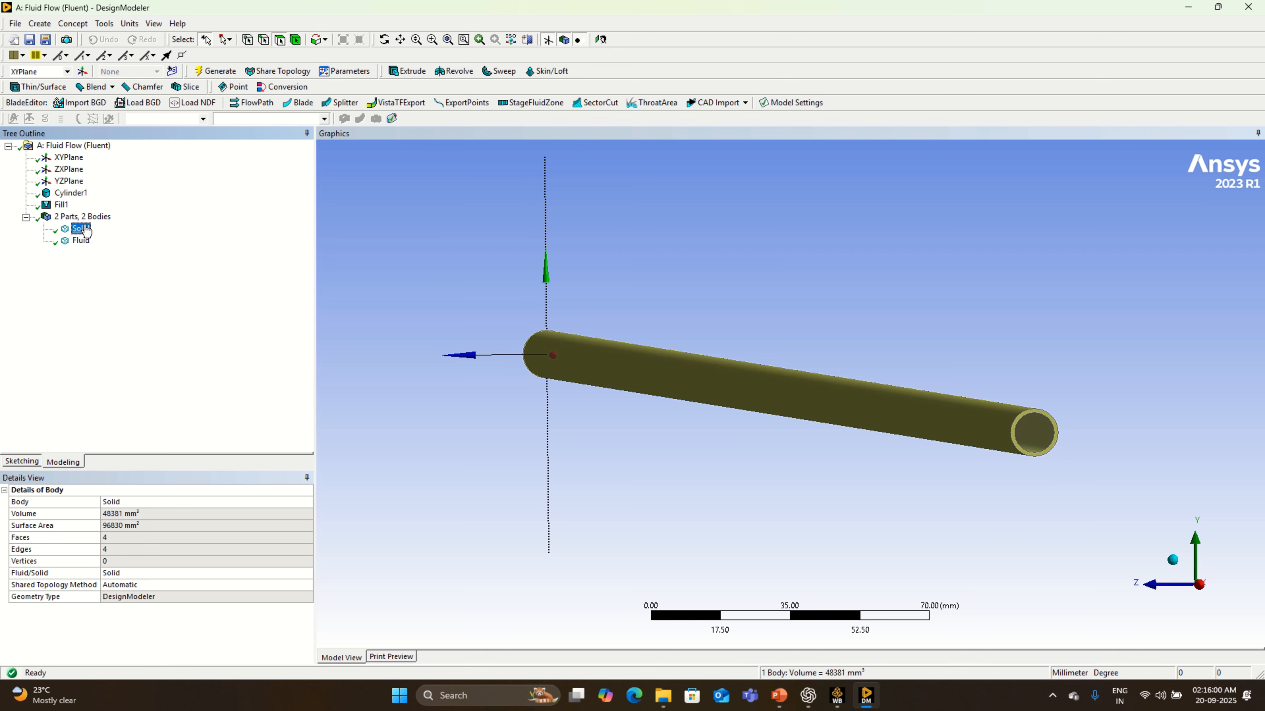
right_click(86, 230)
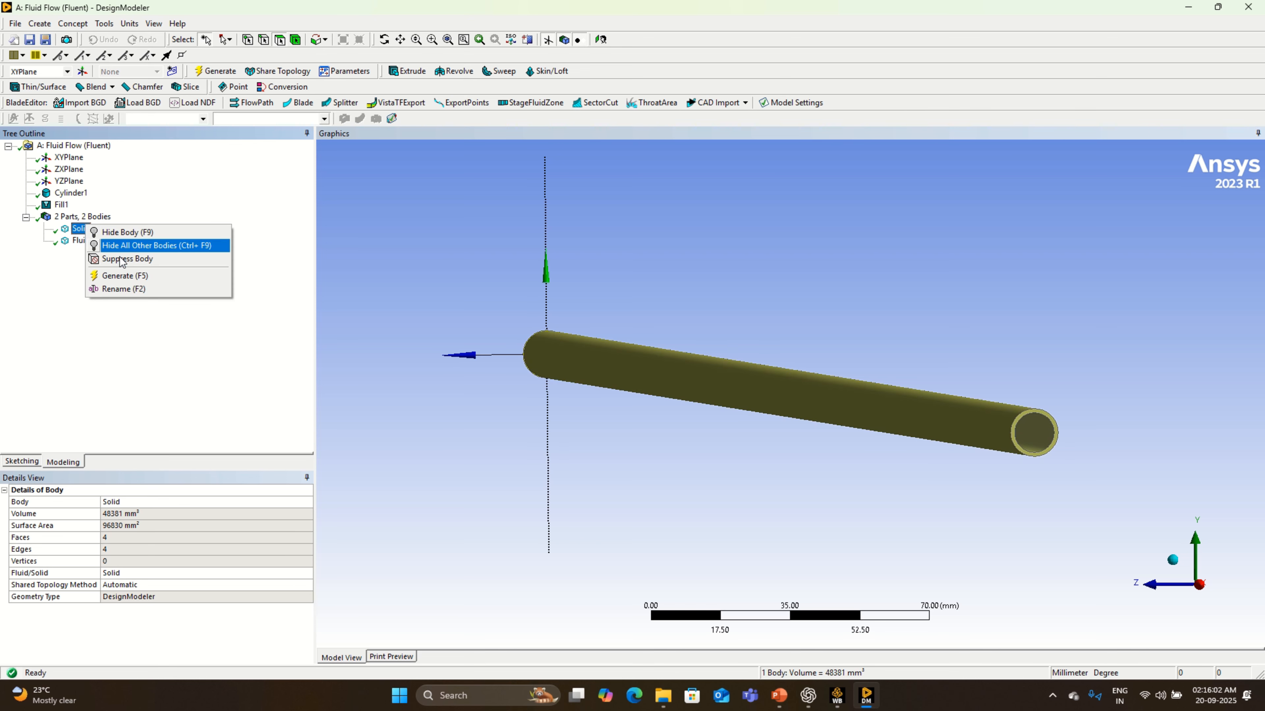
left_click(134, 291)
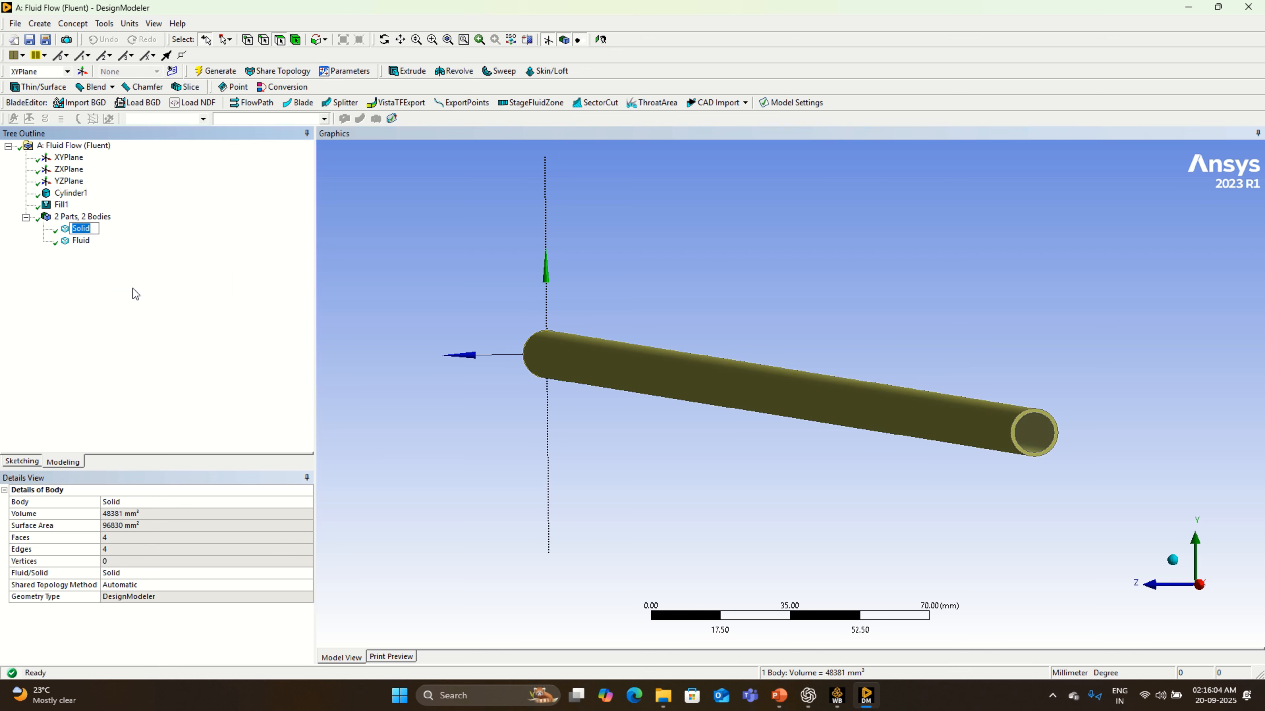
type("Pipe")
key("Return")
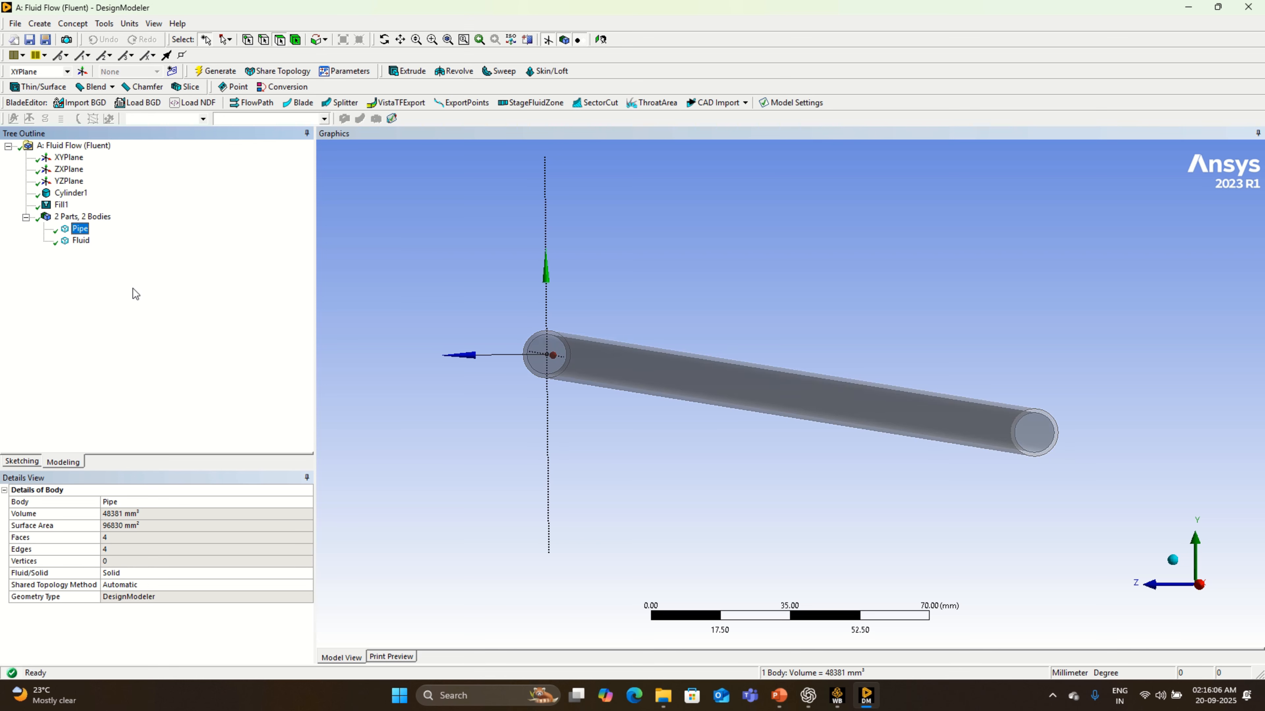
- Check the Fluid/Solid type of the Pipe and Fluid bodies and inspect the full pipe length along the XY plane
left_click(76, 243)
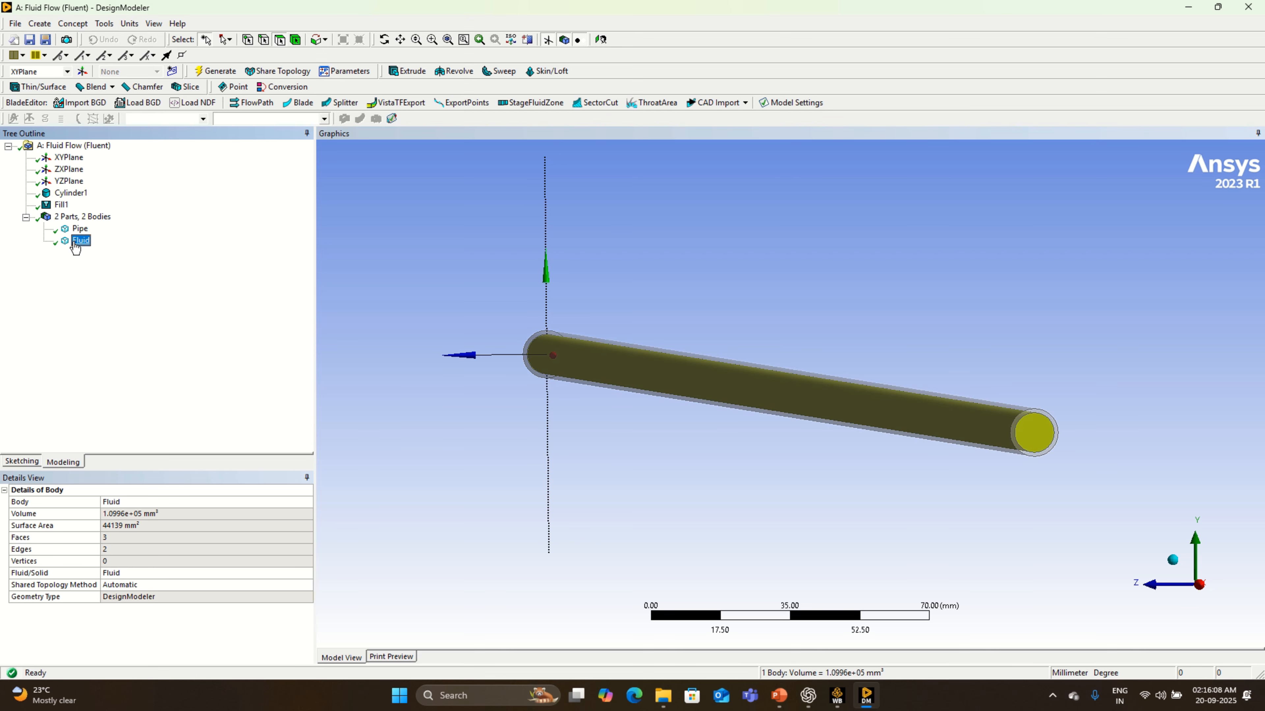
left_click(80, 228)
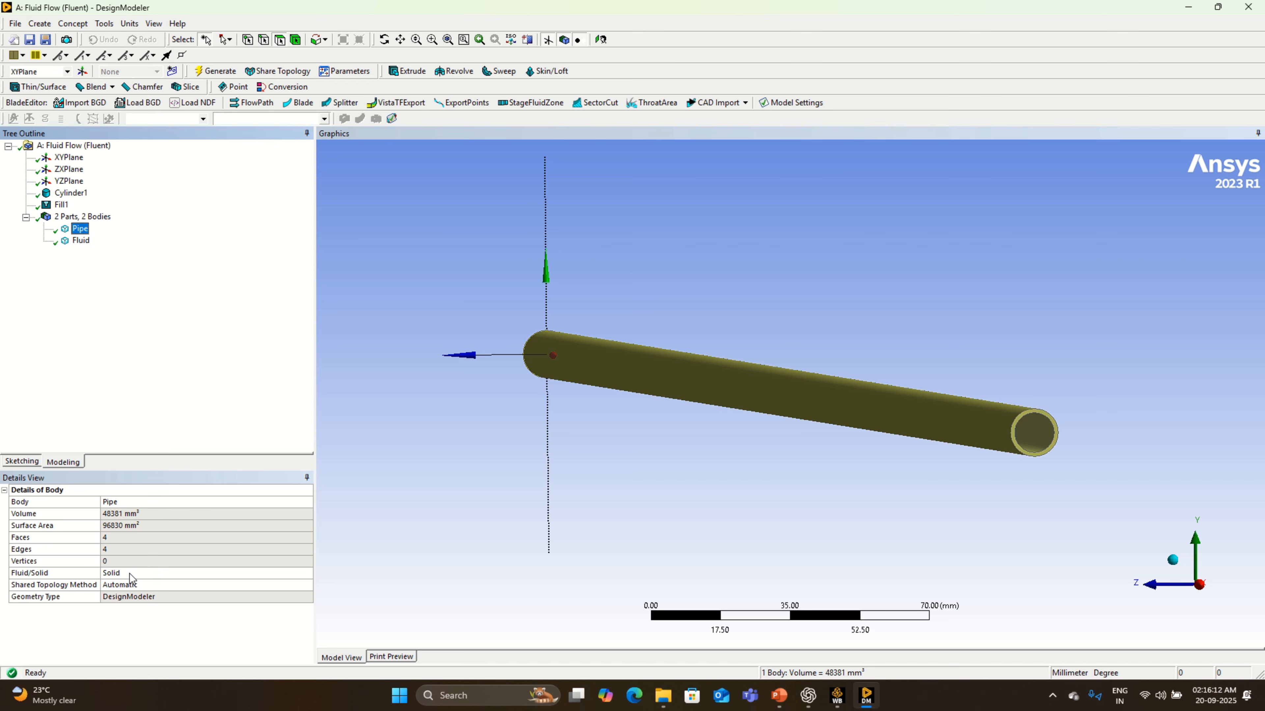
left_click(81, 241)
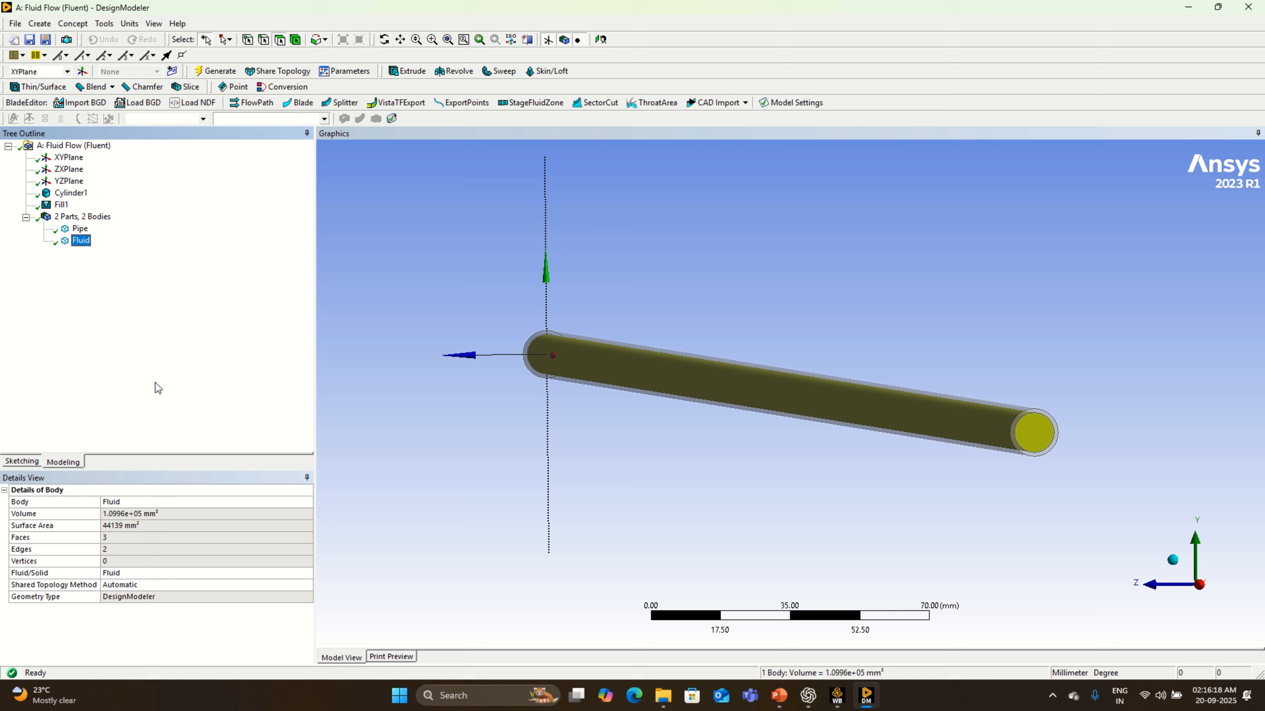
left_click(1173, 560)
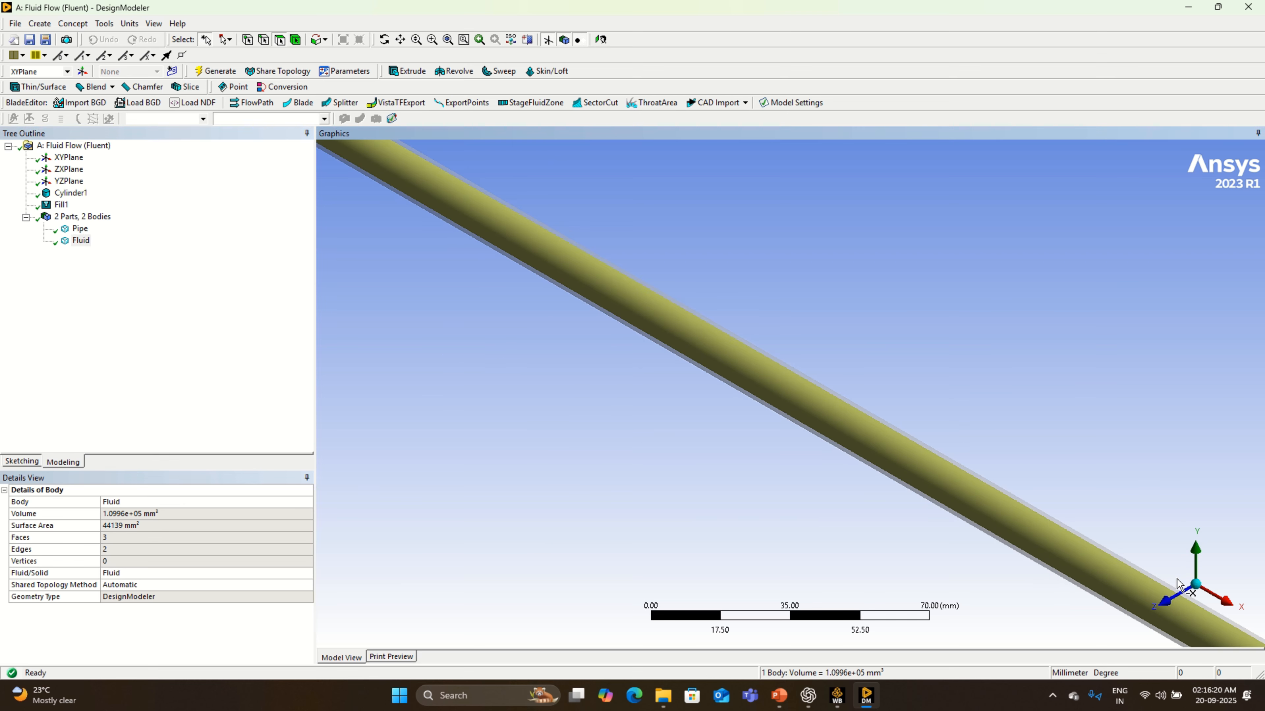
left_click(1170, 602)
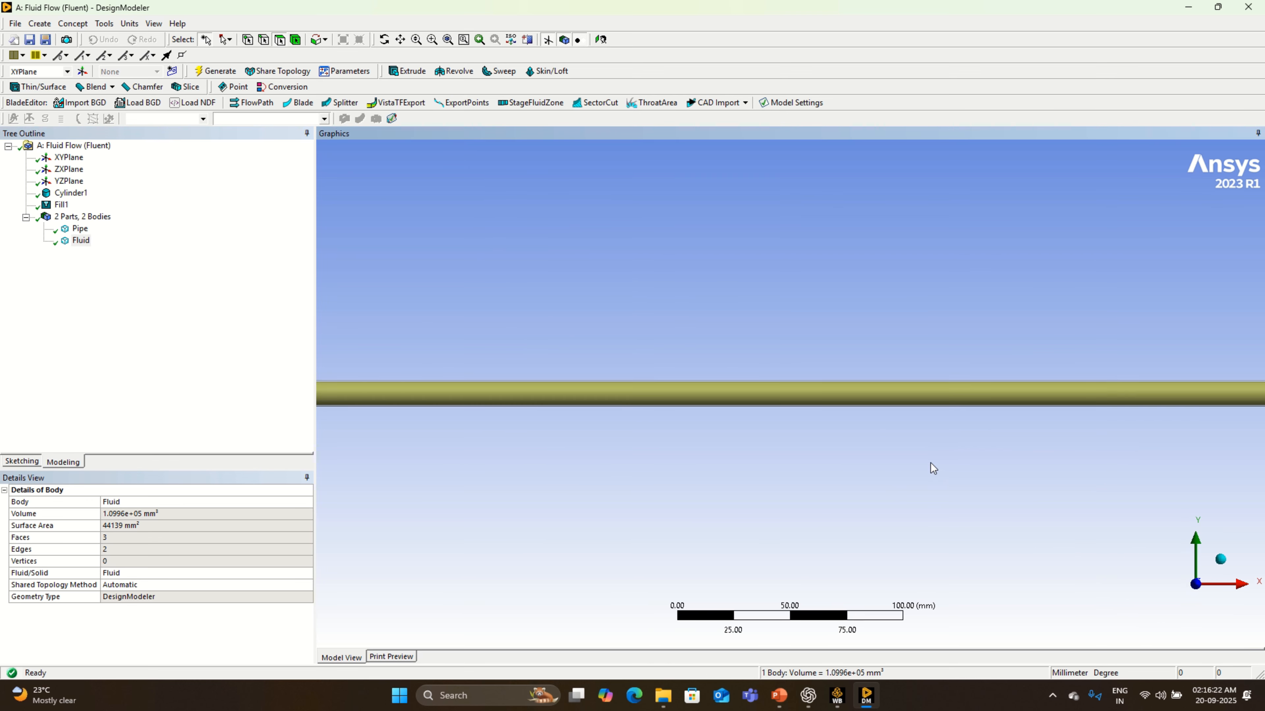
scroll(930, 463, "down", 6)
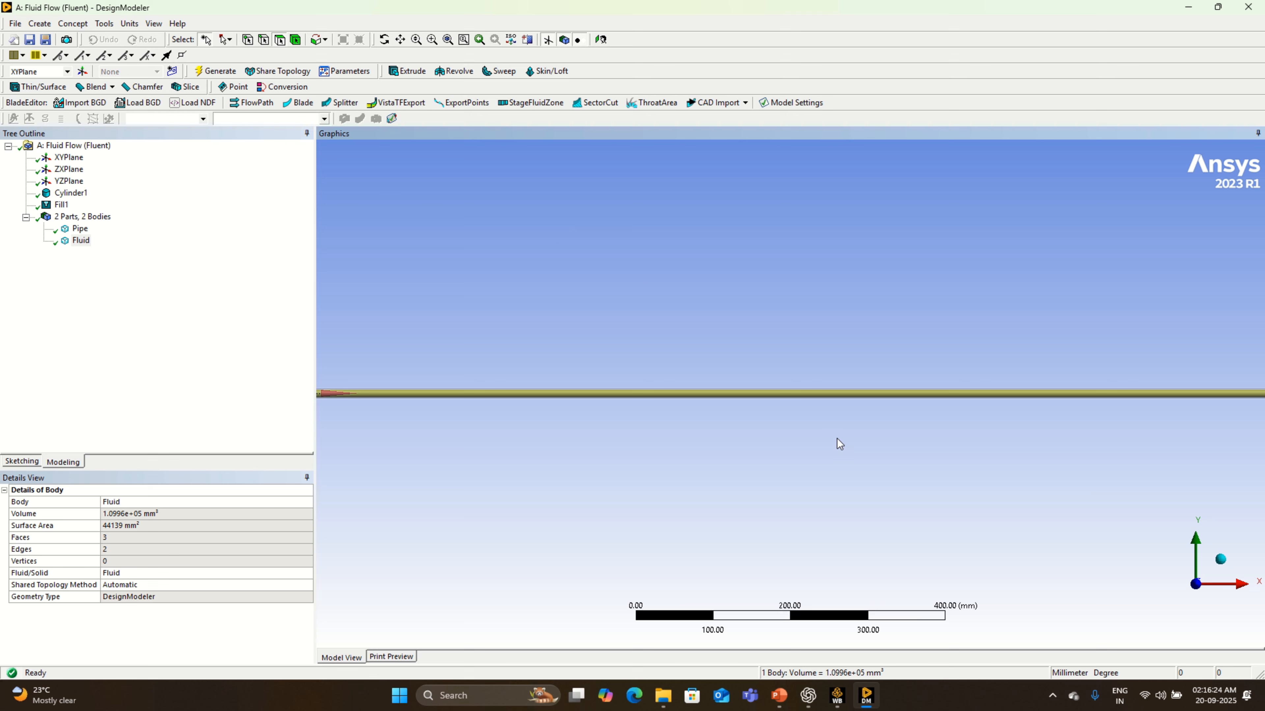
scroll(650, 408, "up", 2)
scroll(650, 407, "down", 1)
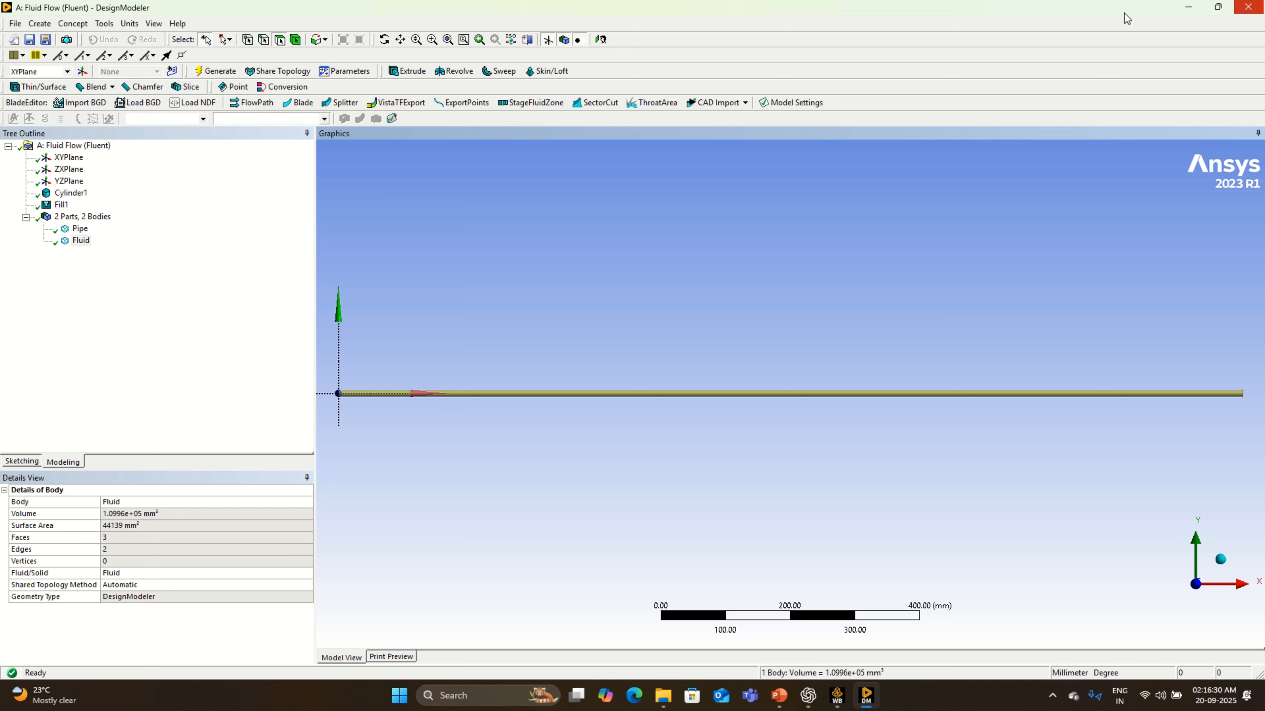
- Add a new plane of type From Plane with YZPlane as its base plane
left_click(81, 73)
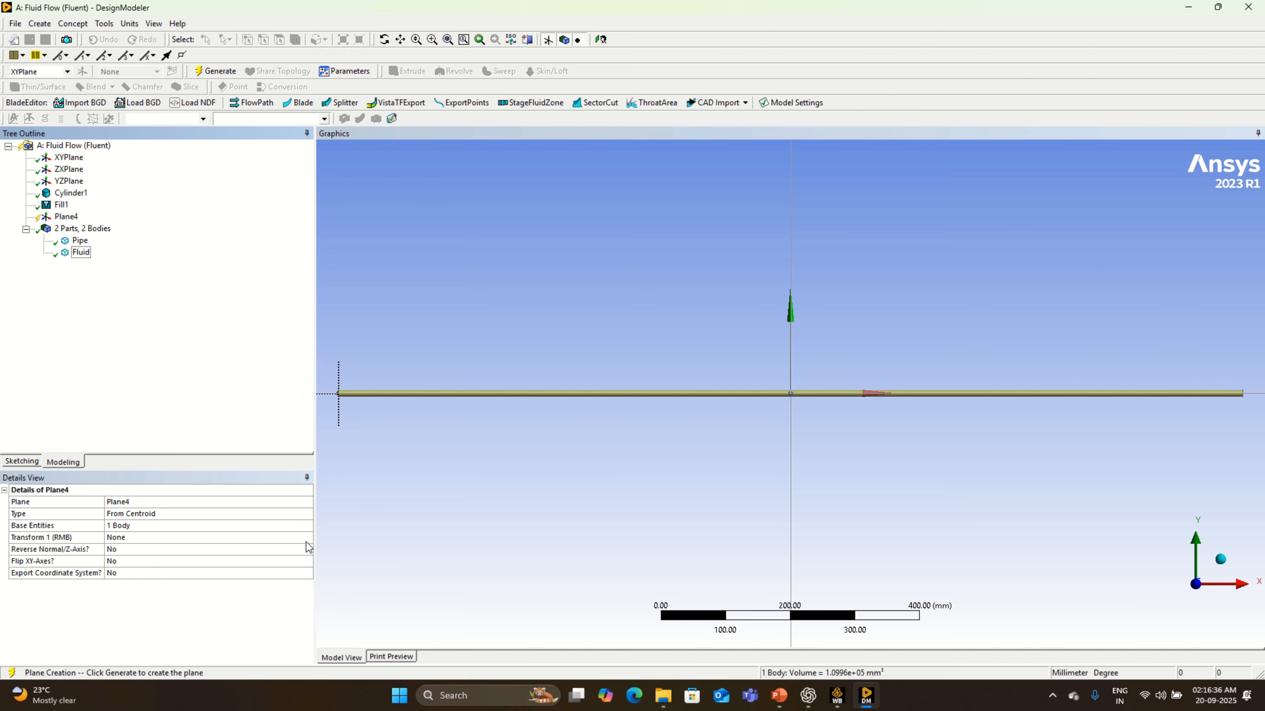
left_click(302, 514)
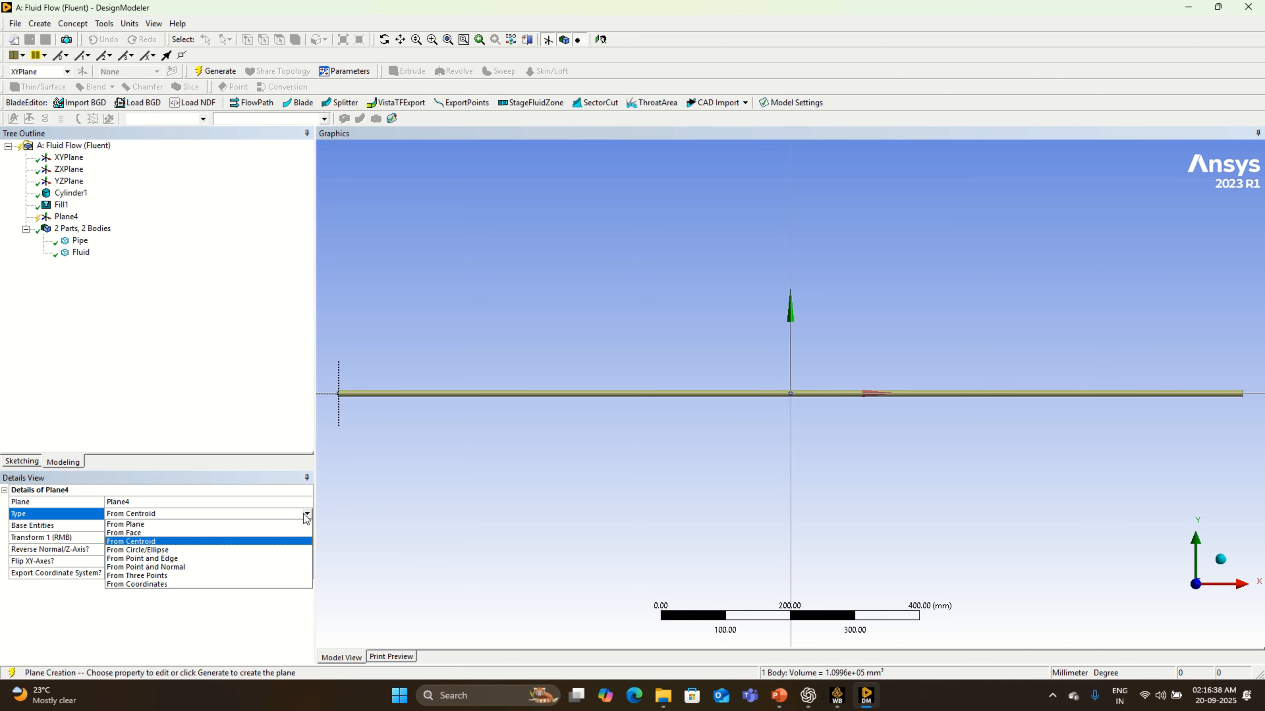
left_click(220, 524)
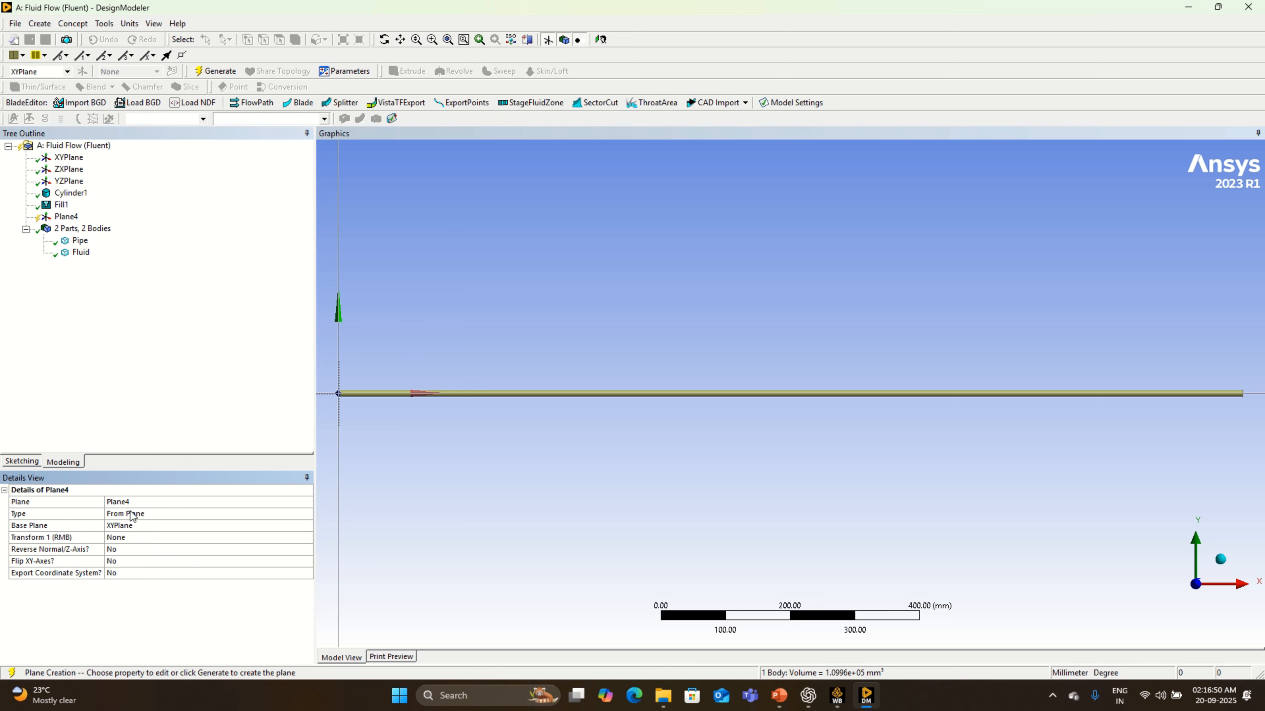
left_click(129, 527)
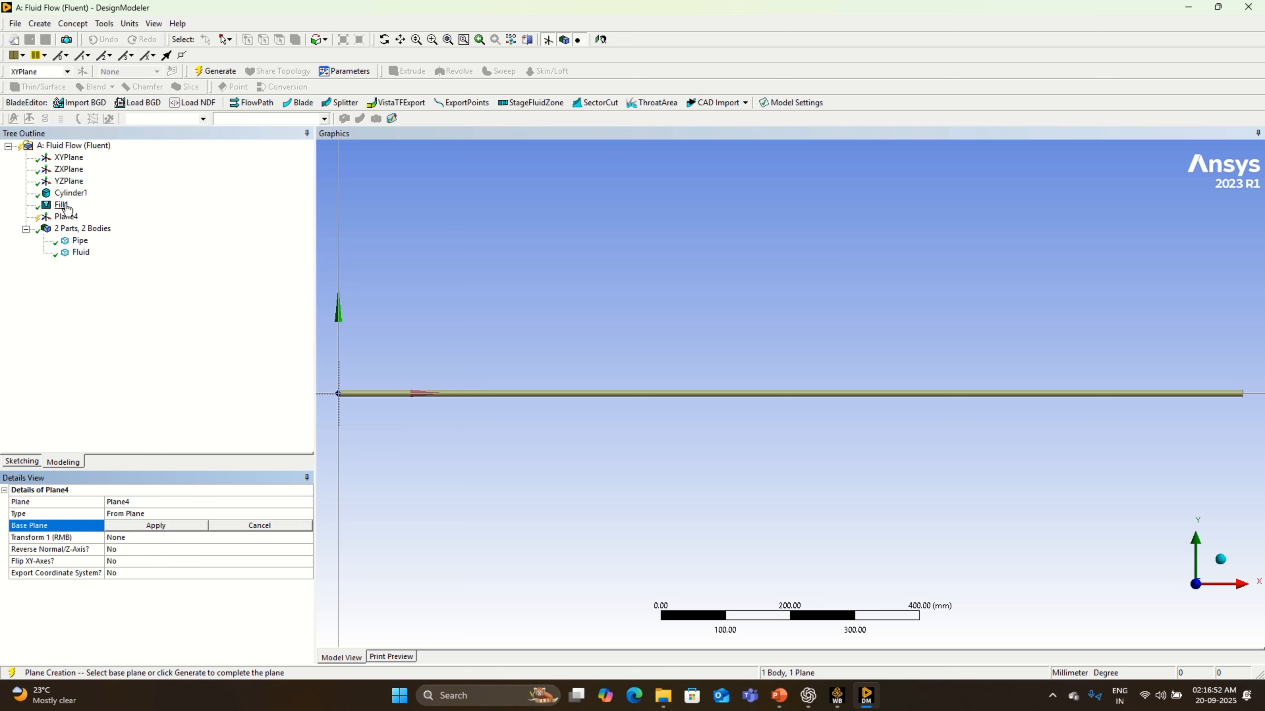
left_click(74, 183)
left_click(142, 527)
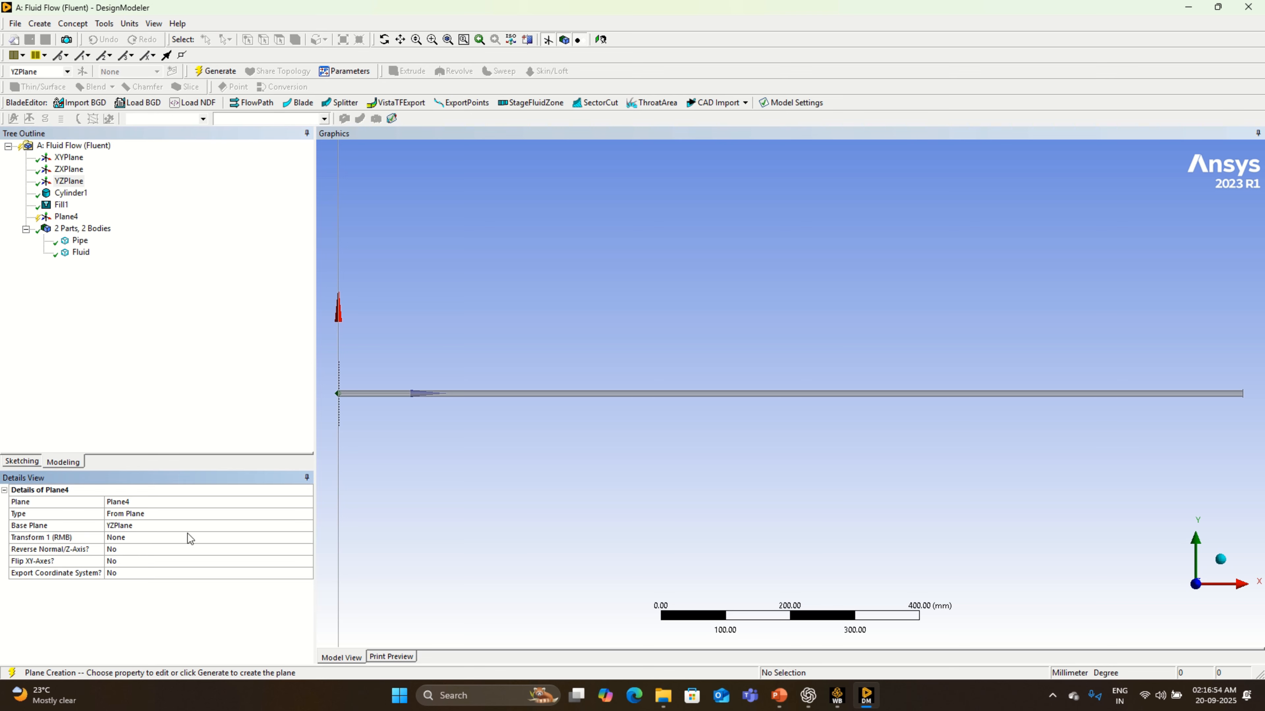
- Apply an Offset Z transform of 100 mm to the new plane
left_click(305, 538)
left_click(307, 537)
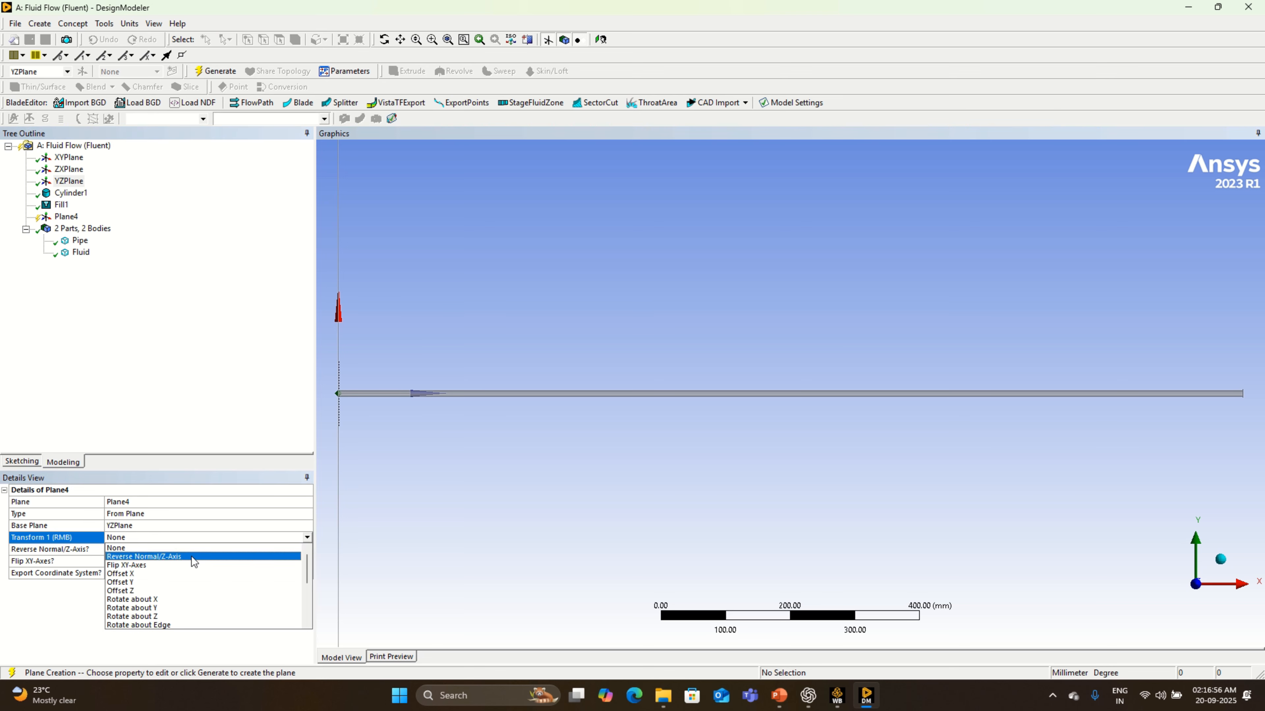
left_click(153, 591)
left_click(137, 550)
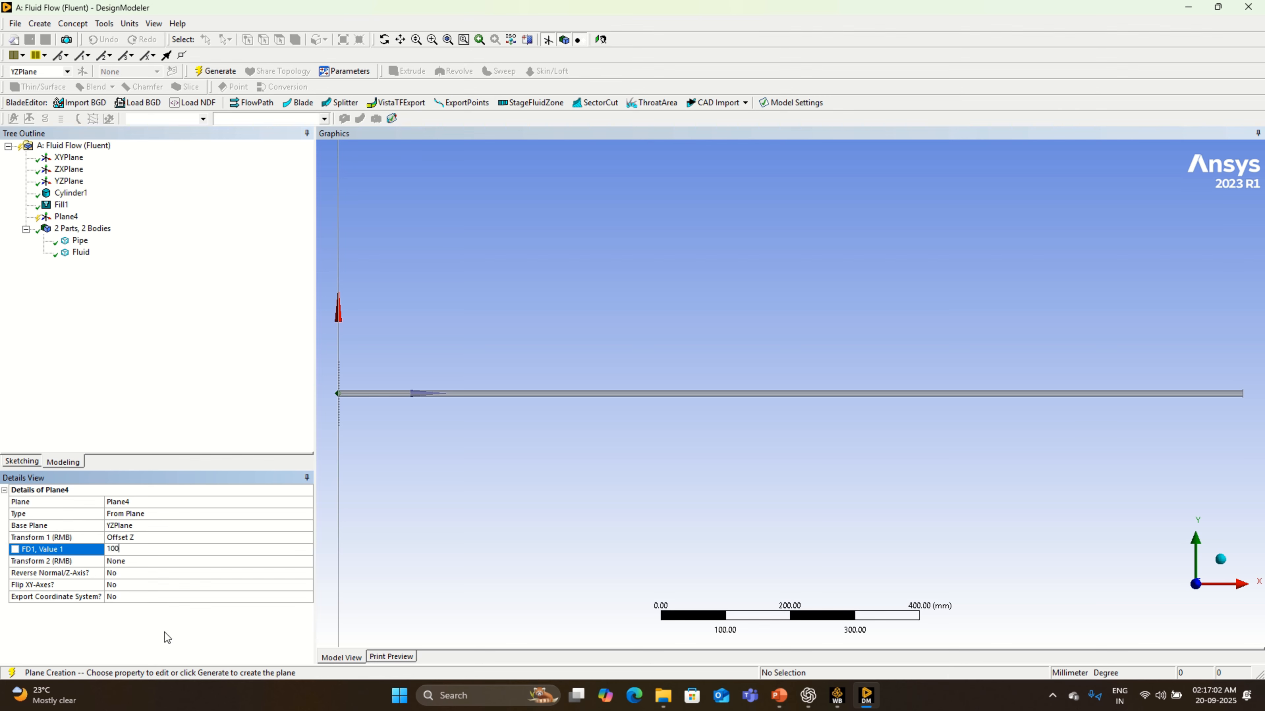
key("Return")
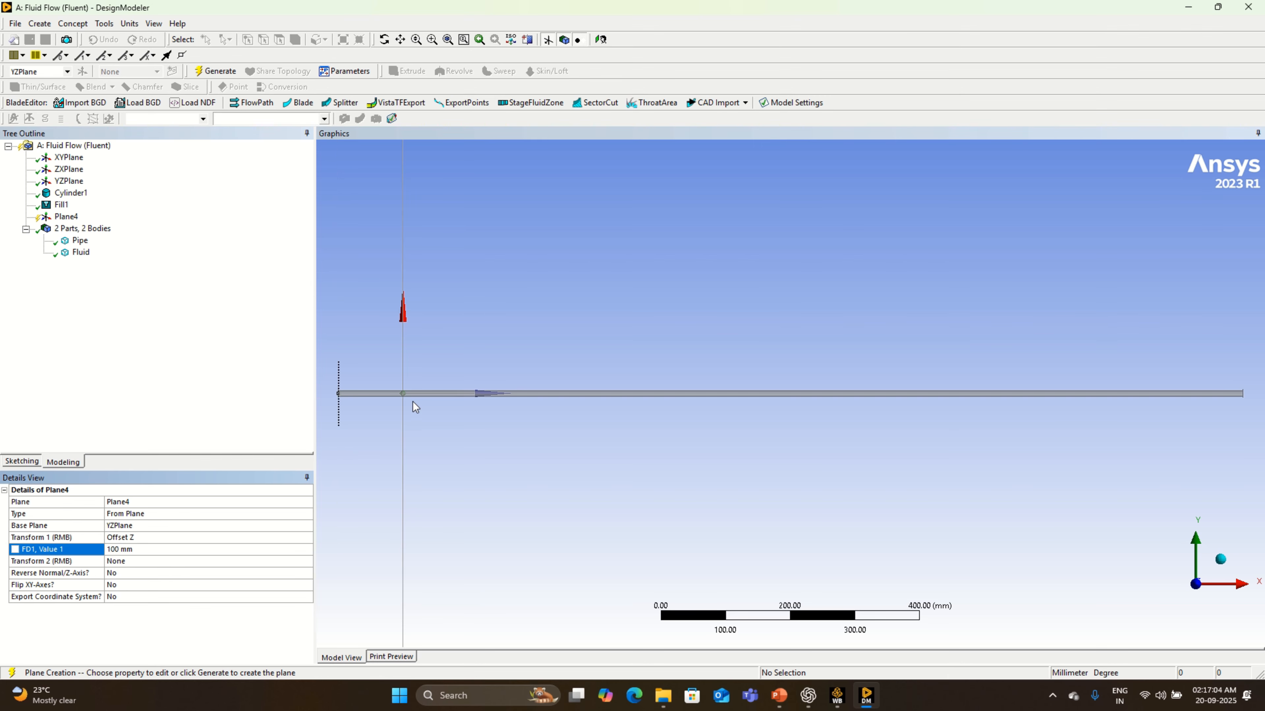
- Generate the 100 mm offset plane, slice all bodies with it, and check the resulting pipe segments
left_click(215, 70)
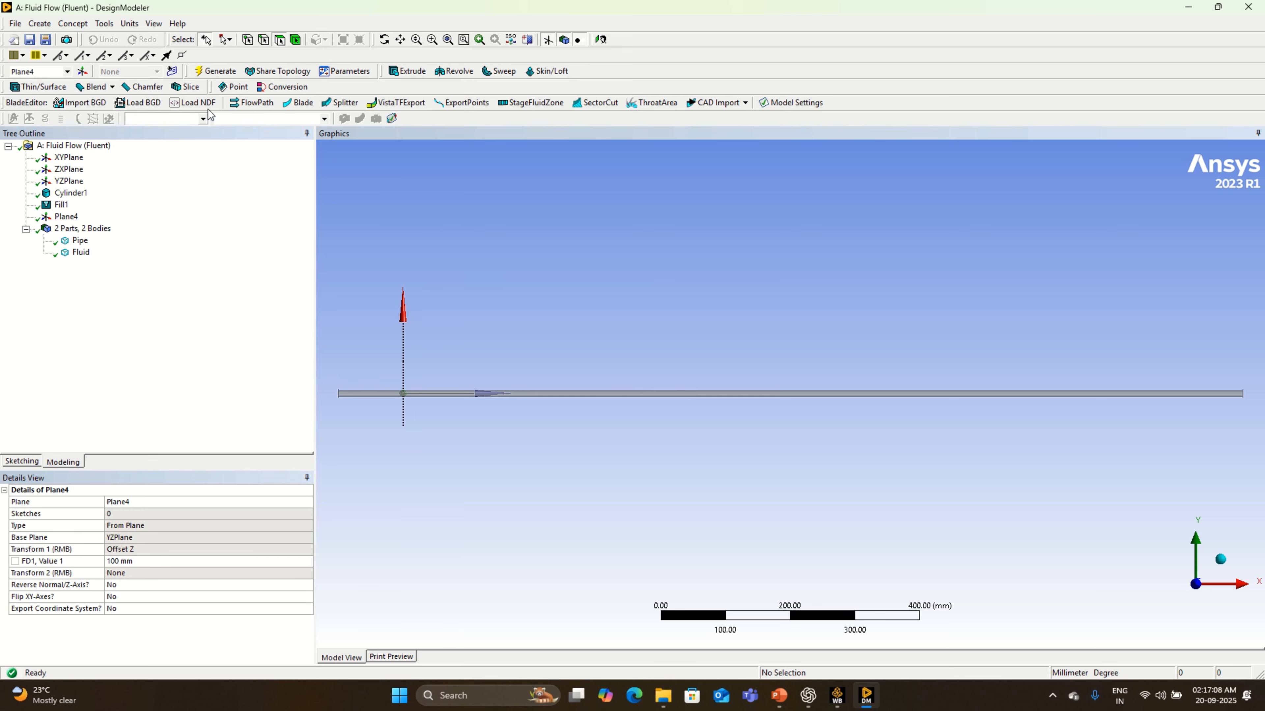
left_click(185, 87)
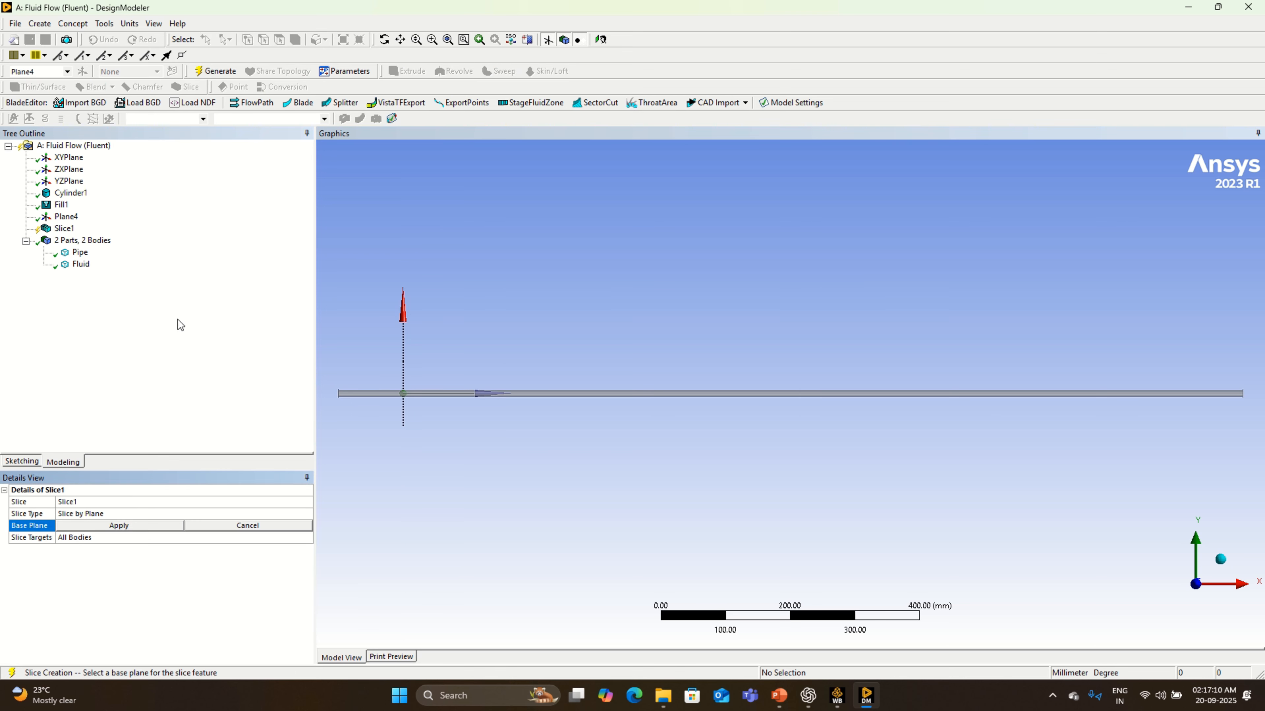
left_click(143, 527)
right_click(138, 566)
left_click(183, 575)
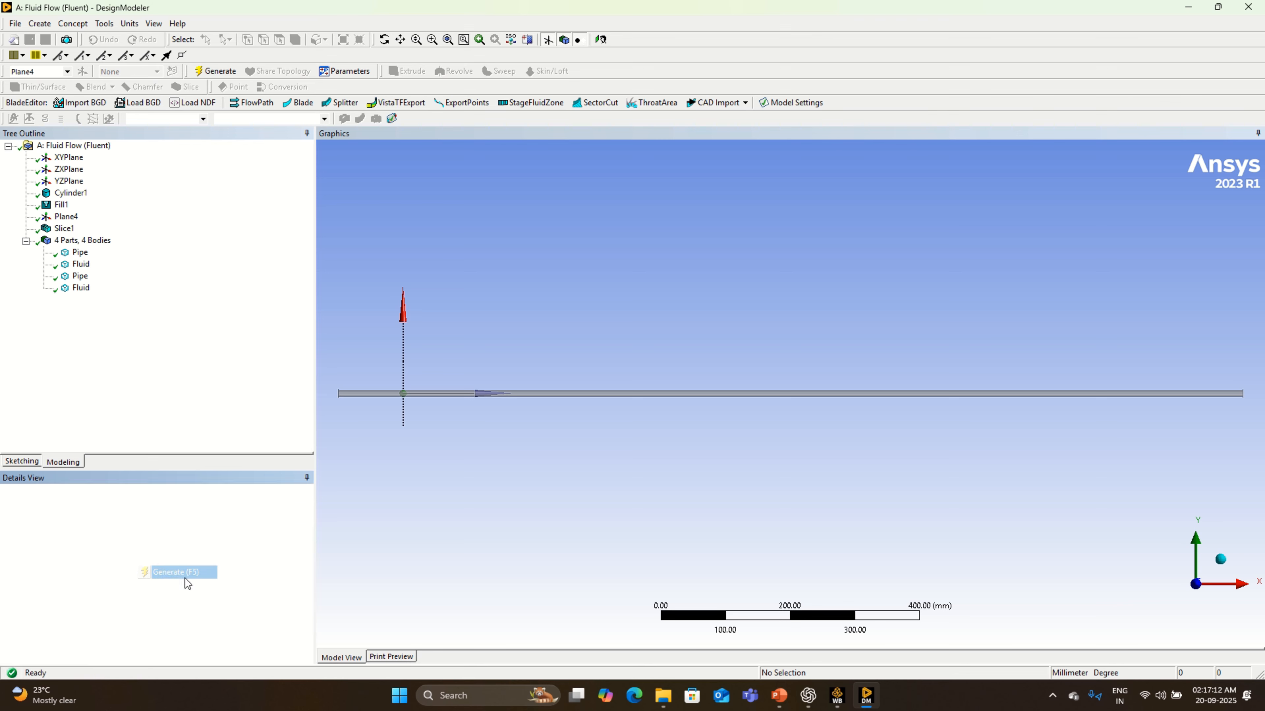
left_click(375, 393)
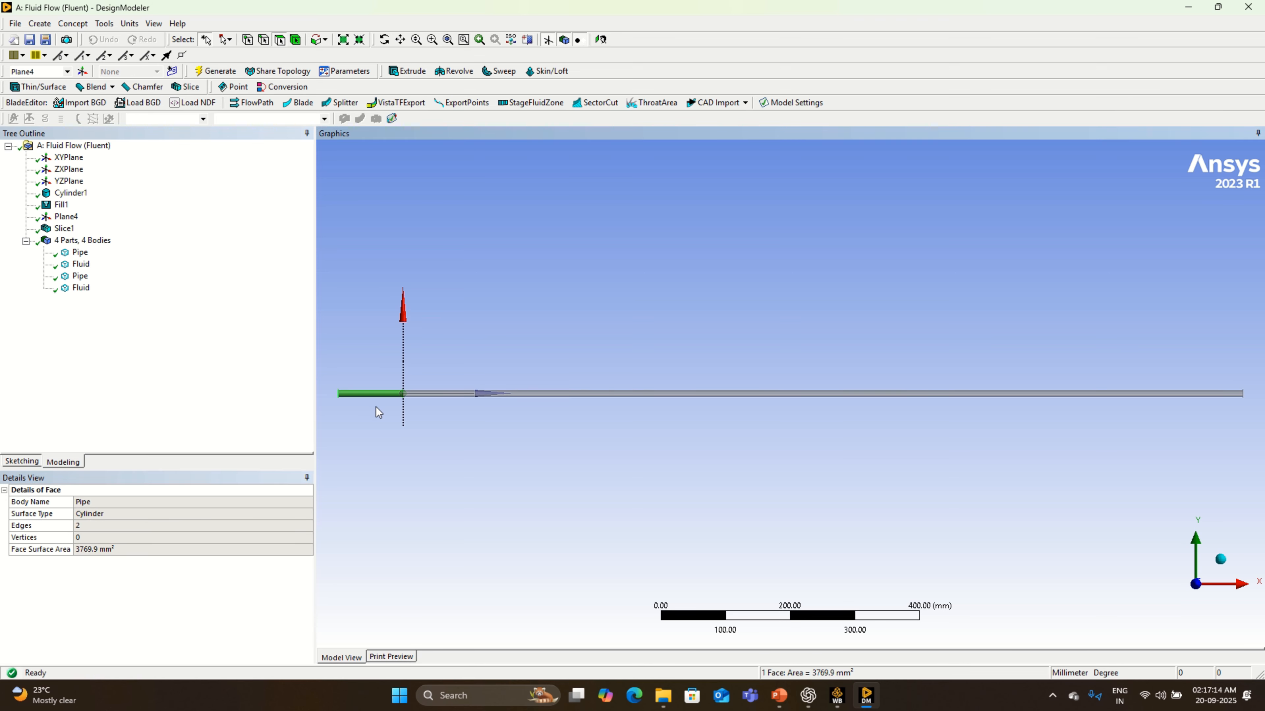
left_click(432, 393)
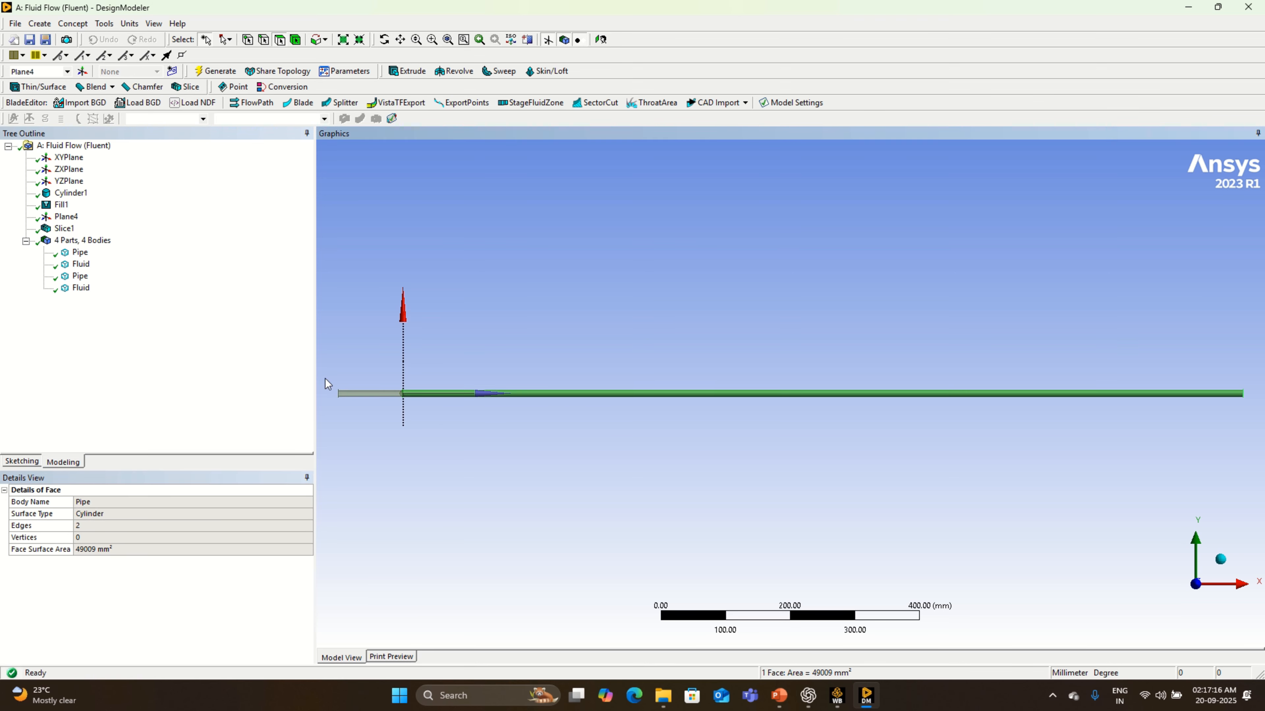
- Add another new plane of type From Plane with Plane4 as its base plane
left_click(83, 72)
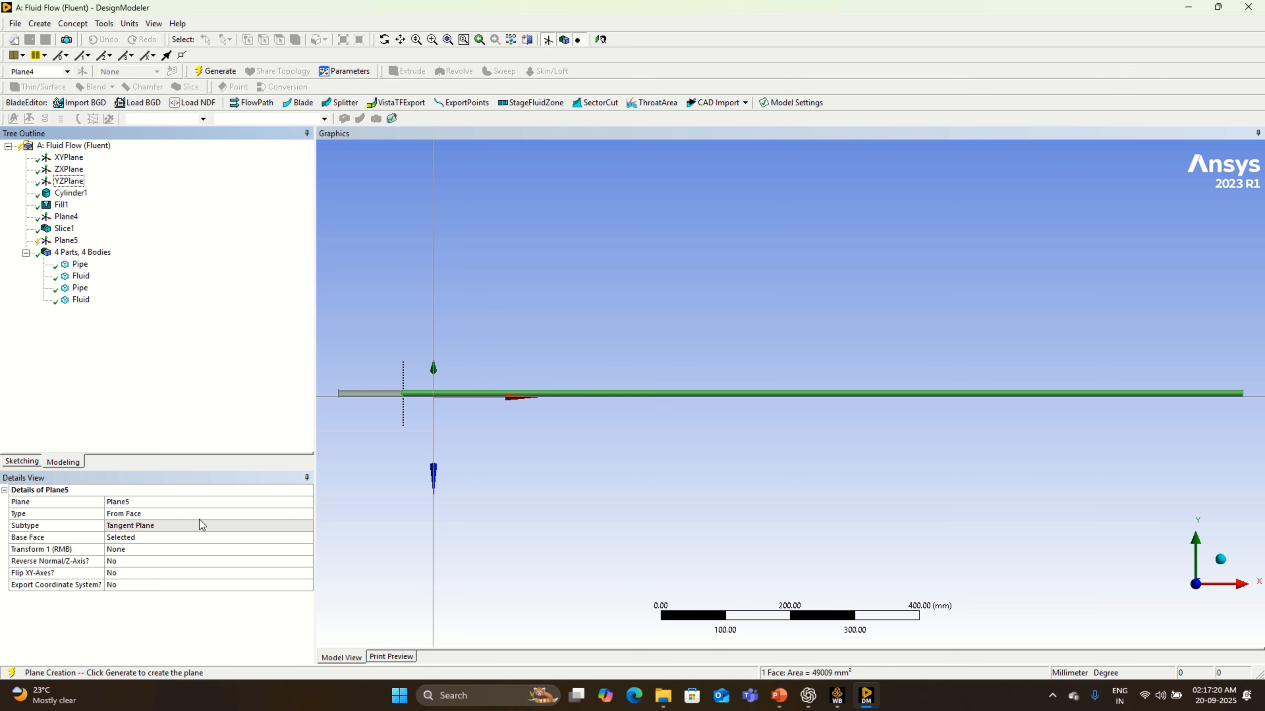
left_click(147, 515)
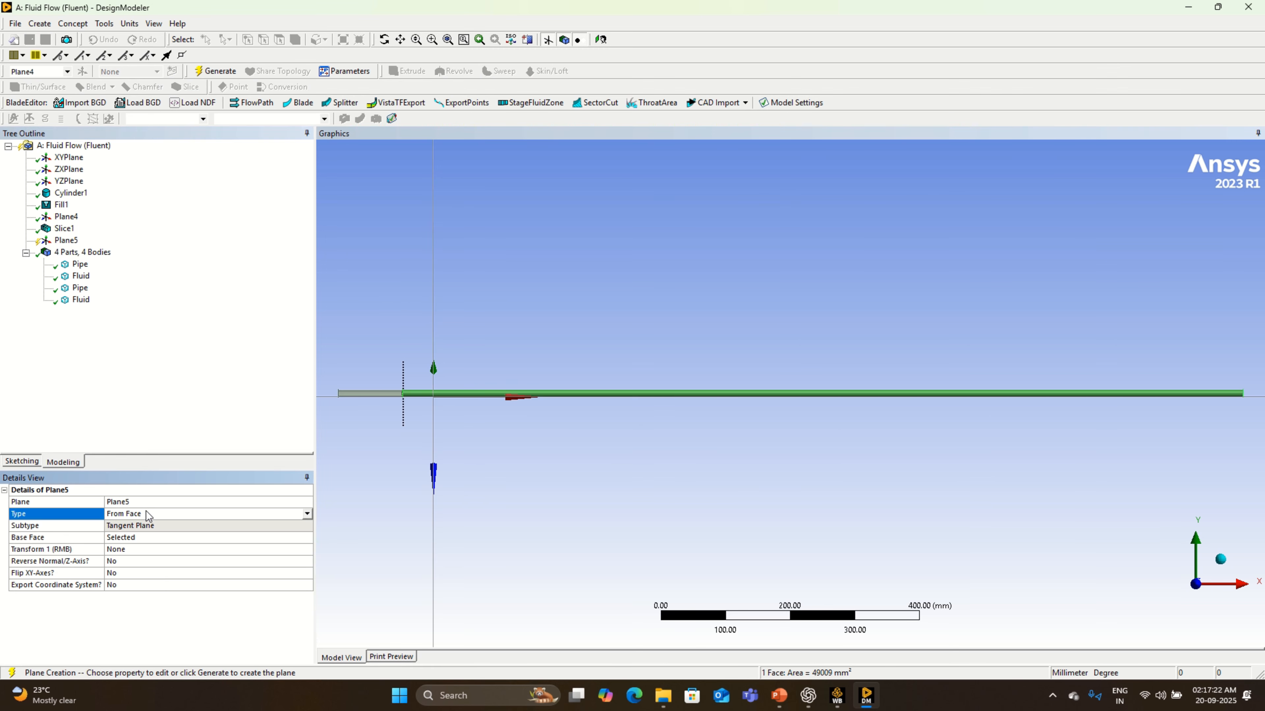
left_click(307, 513)
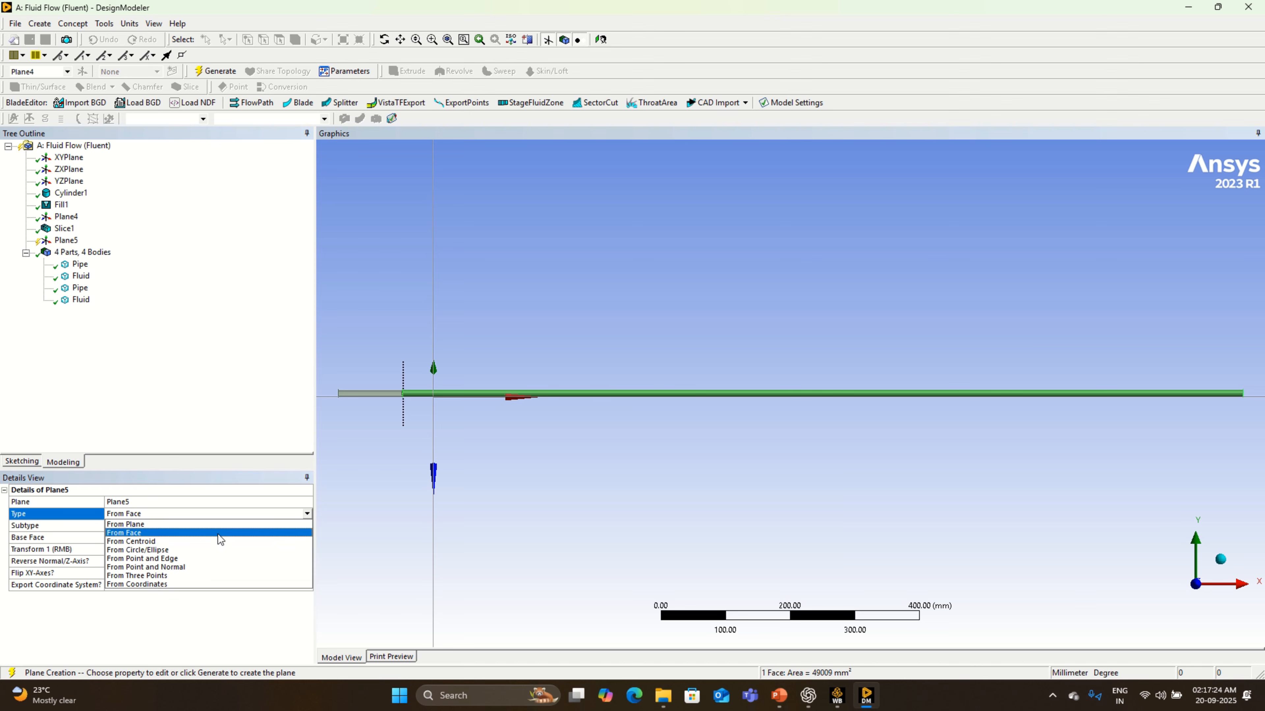
left_click(222, 525)
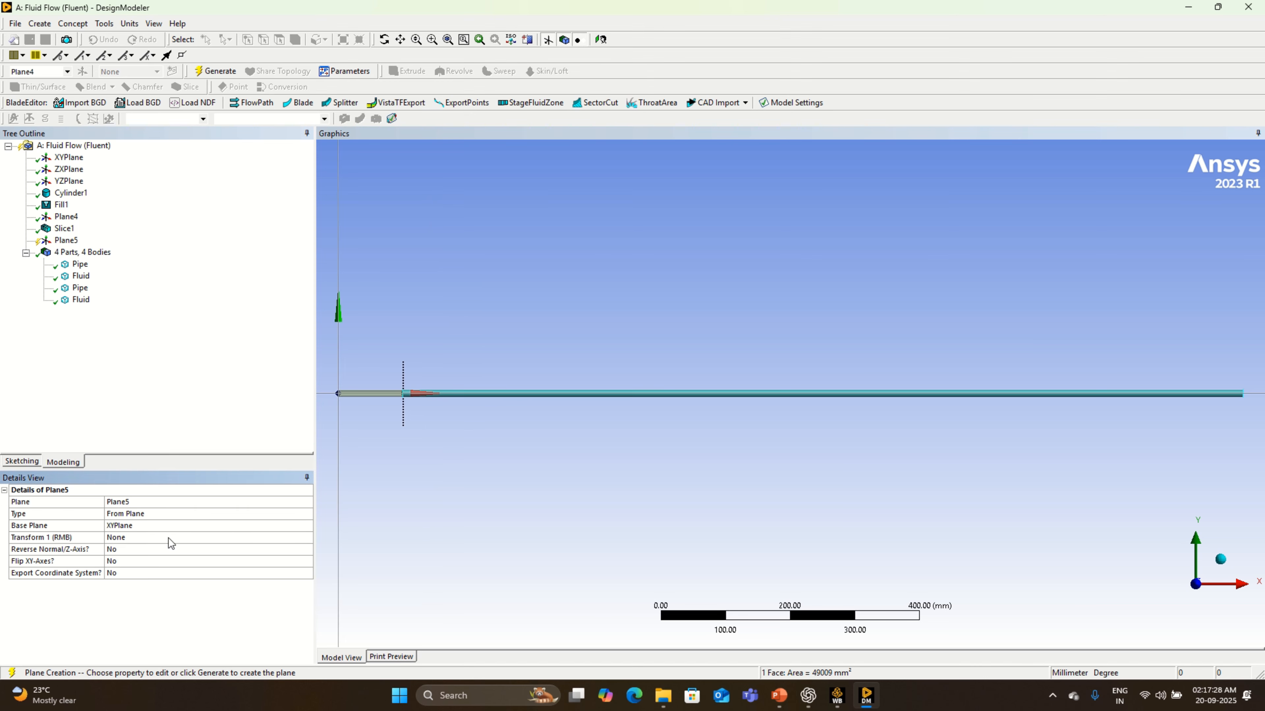
left_click(142, 527)
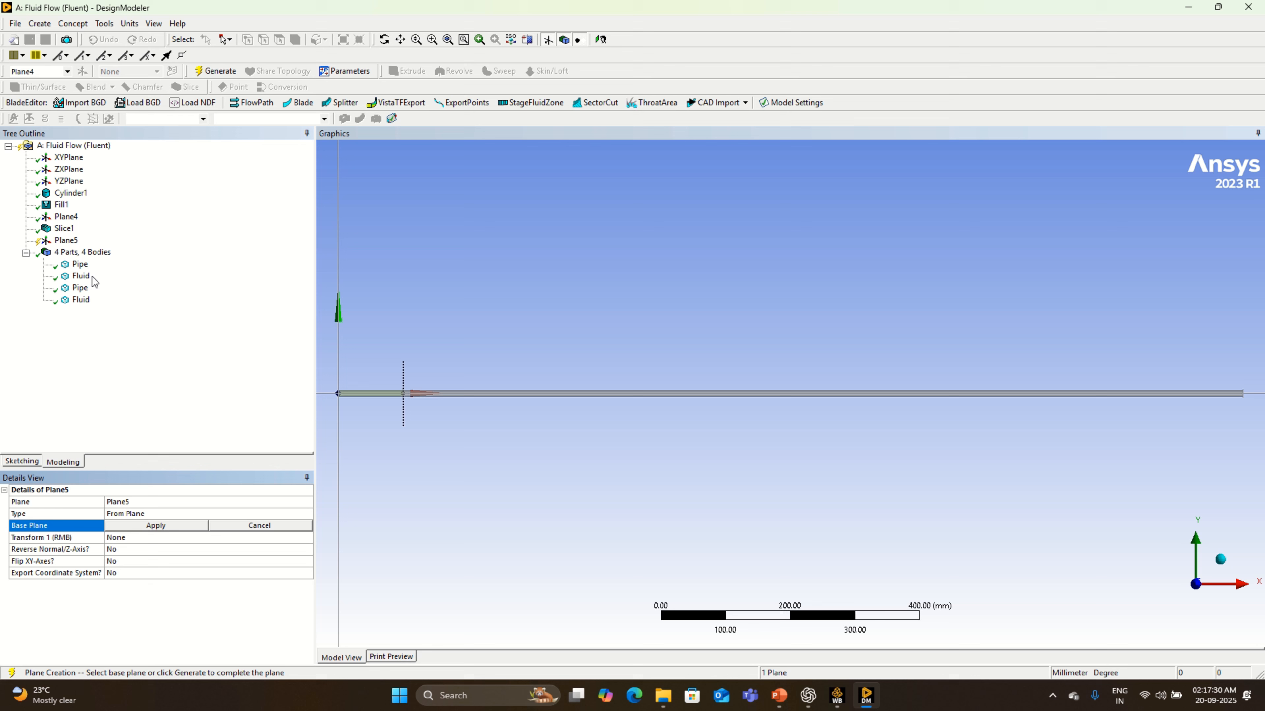
left_click(66, 217)
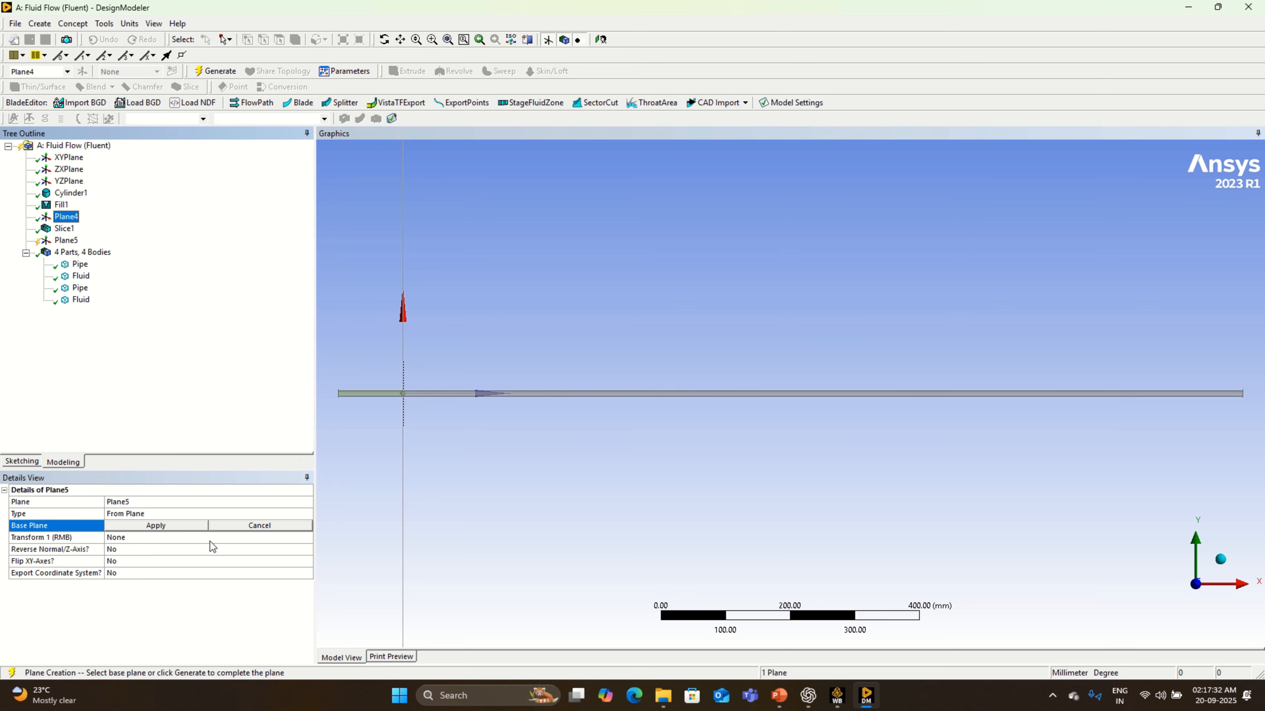
left_click(158, 526)
- Apply an Offset Z transform of 1200 mm to the new plane and generate it
left_click(299, 537)
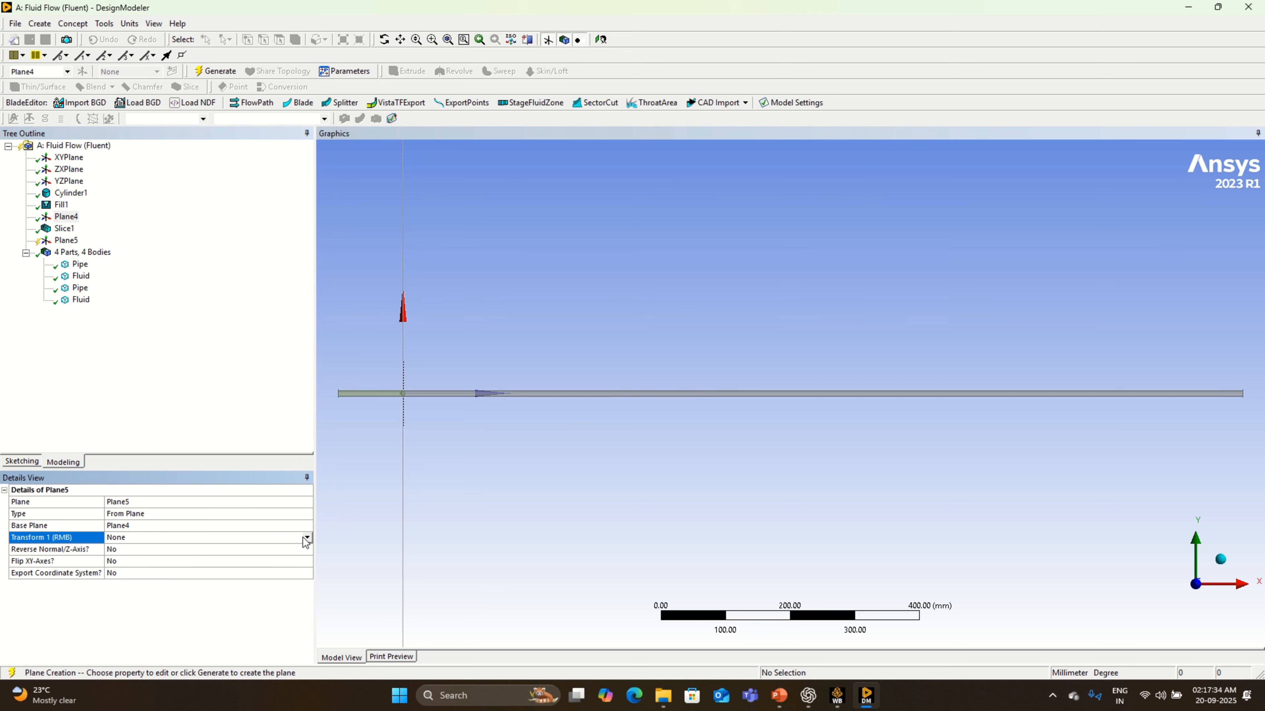
left_click(306, 538)
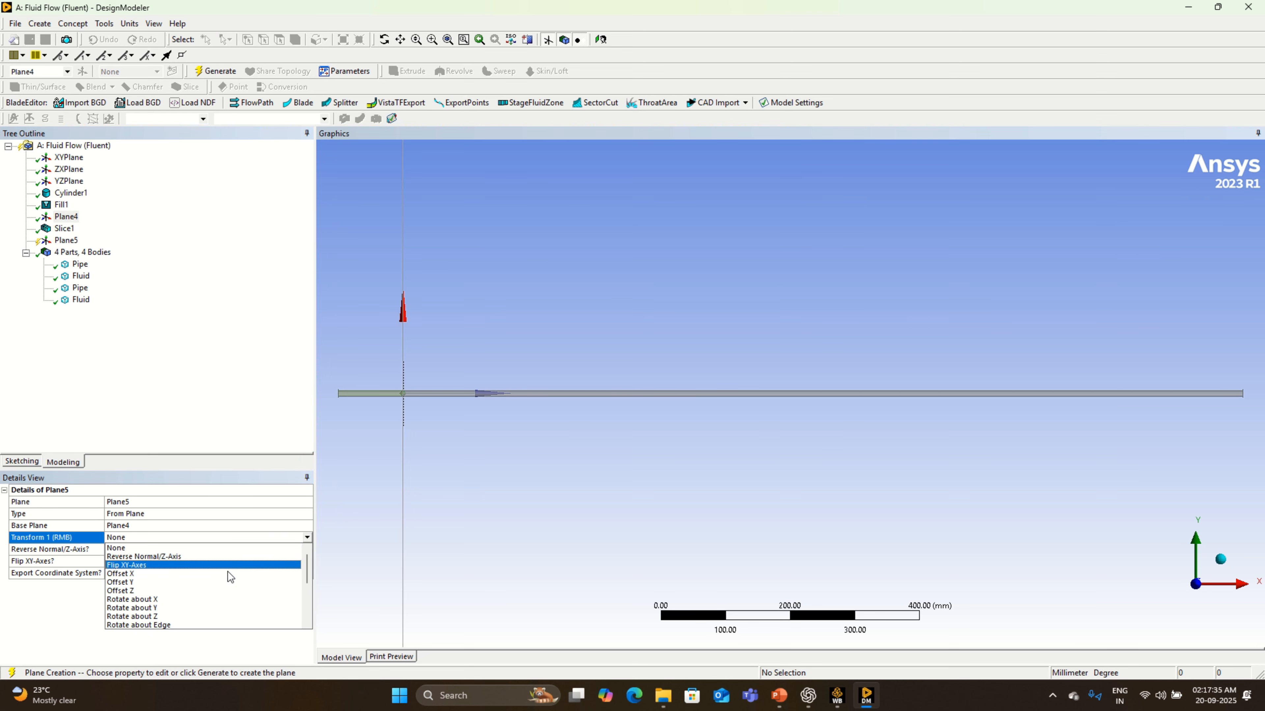
left_click(211, 590)
left_click(141, 549)
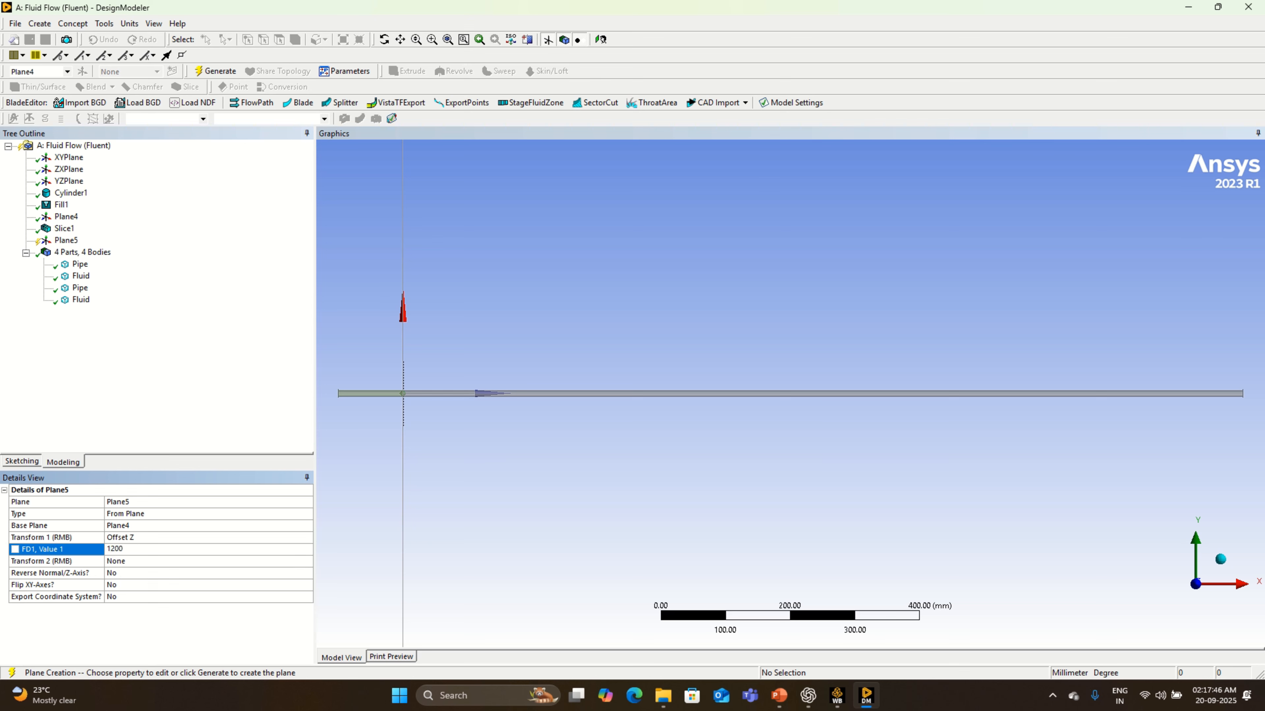
key("Return")
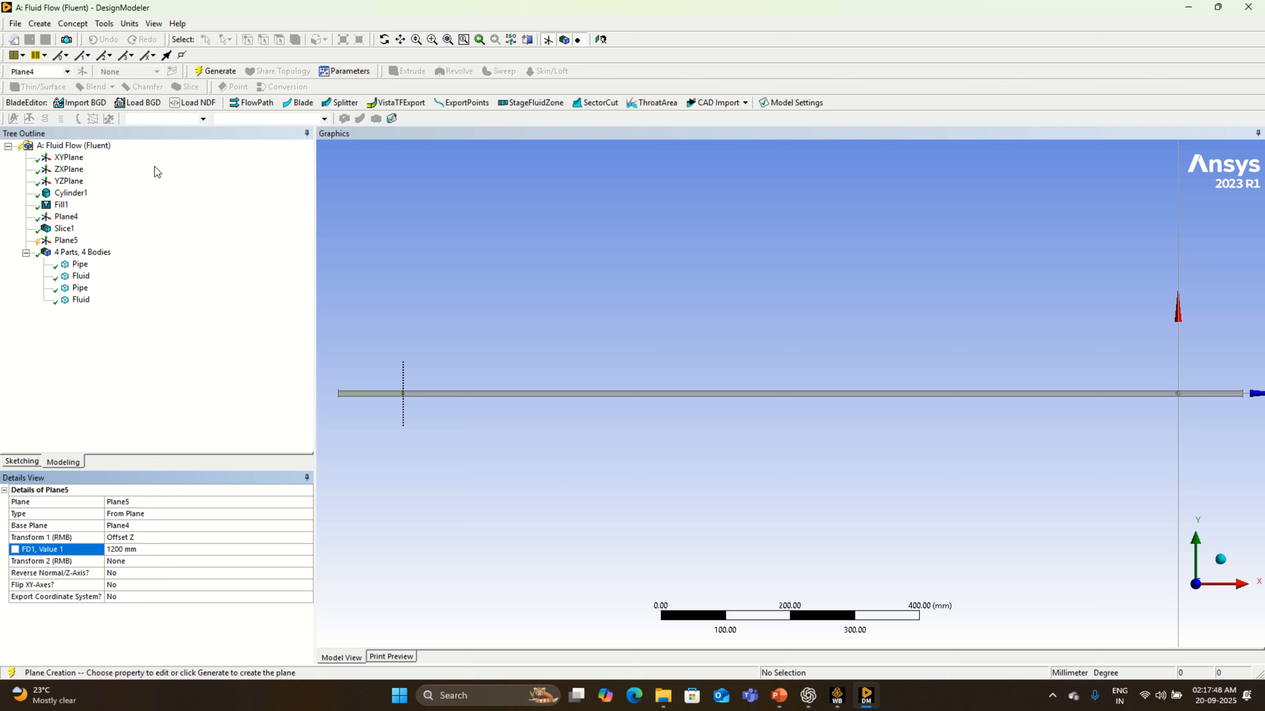
left_click(216, 71)
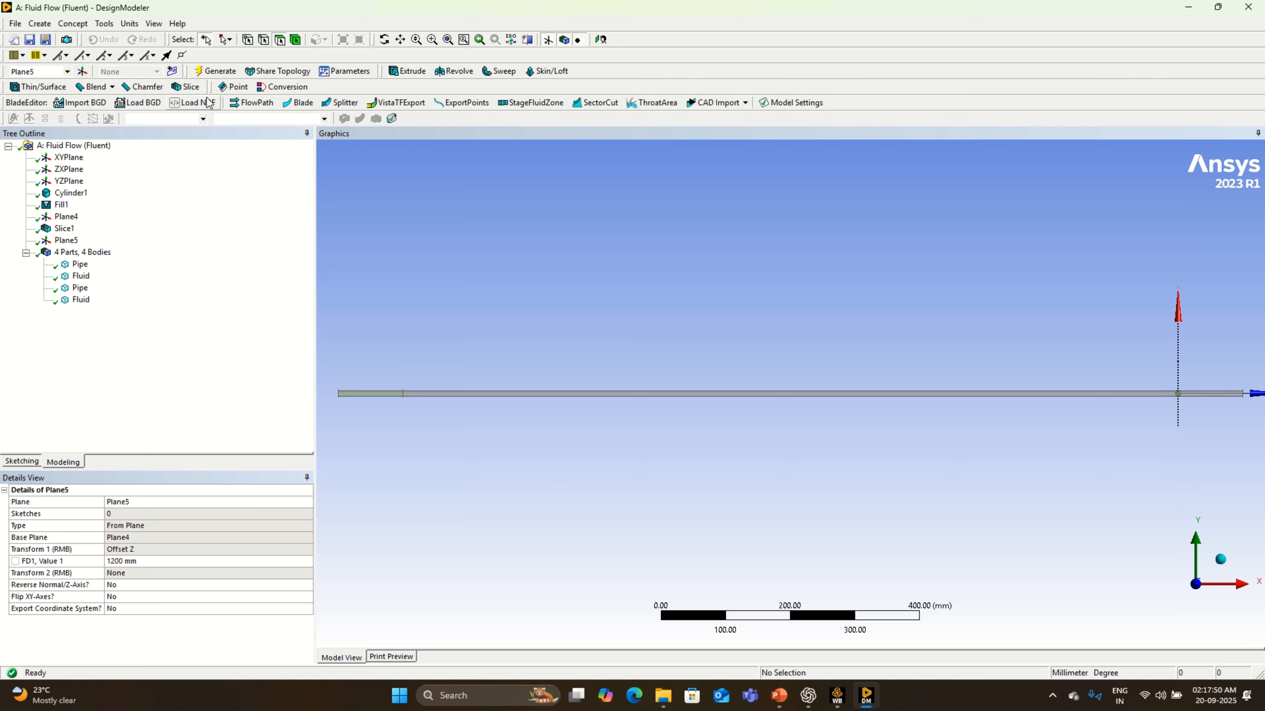
- Slice all bodies by the 1200 mm offset plane and check the resulting pipe segments
left_click(185, 87)
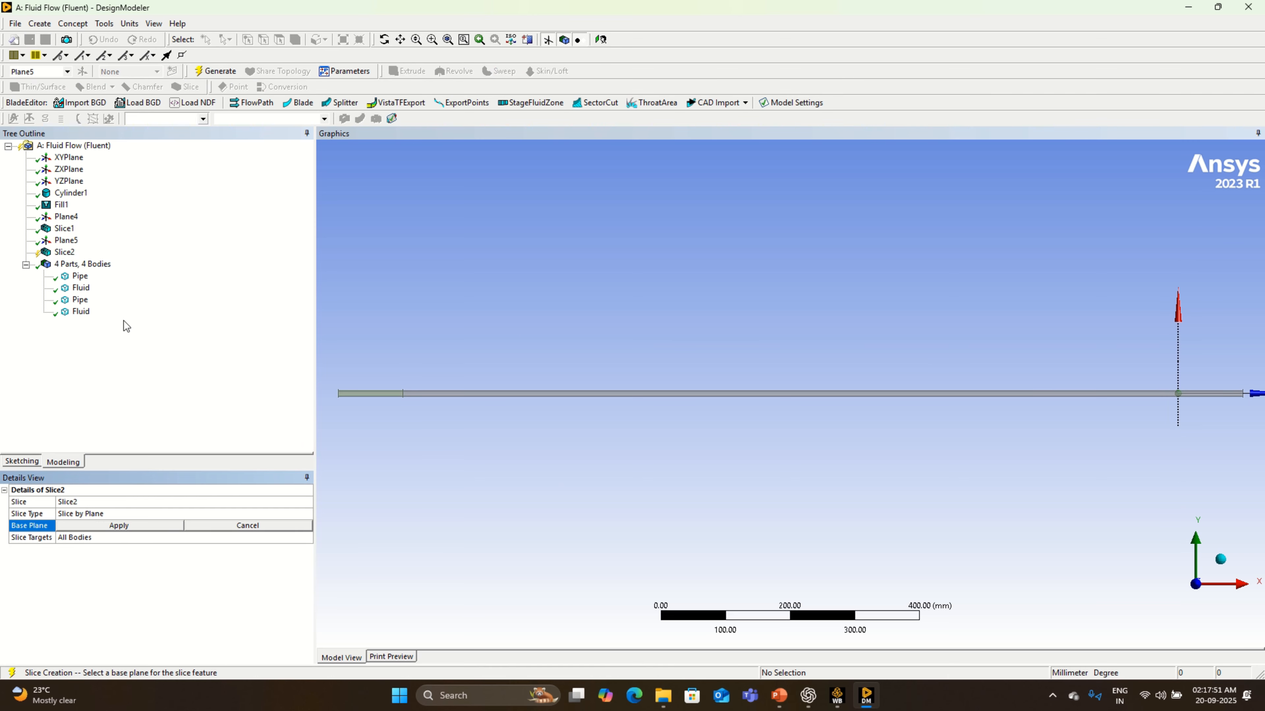
left_click(125, 522)
right_click(133, 594)
left_click(166, 603)
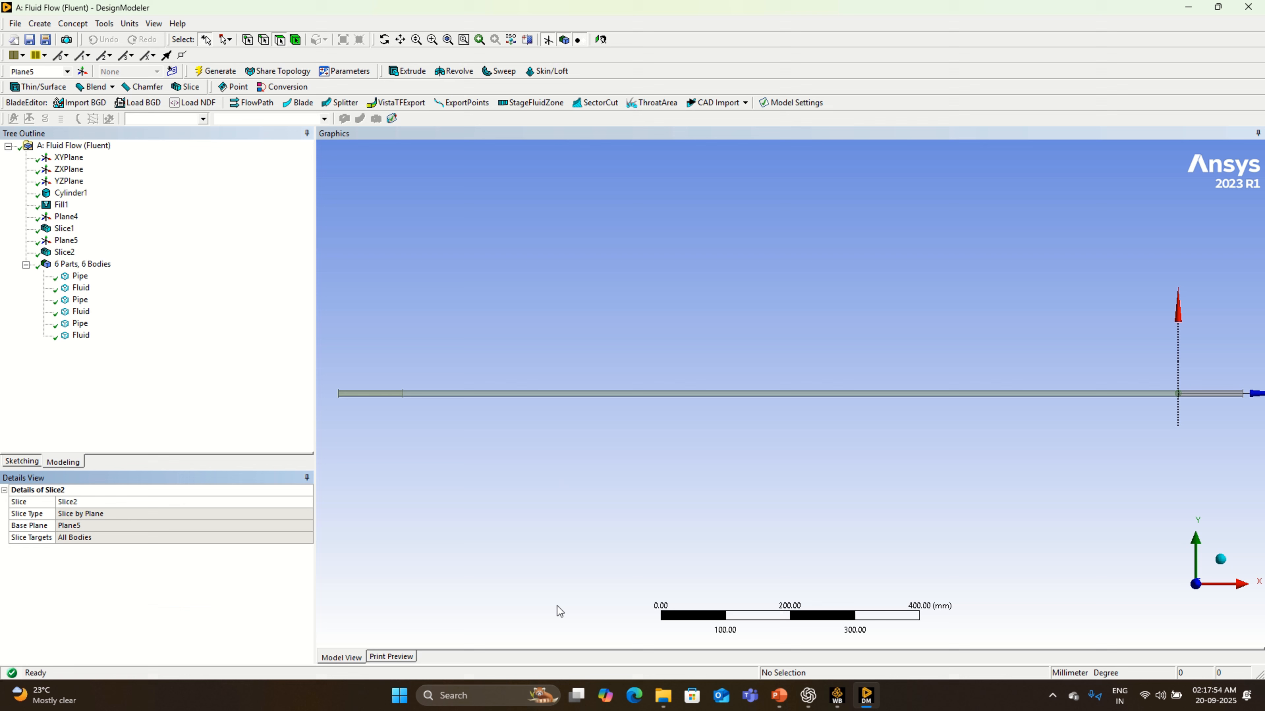
left_click(1206, 394)
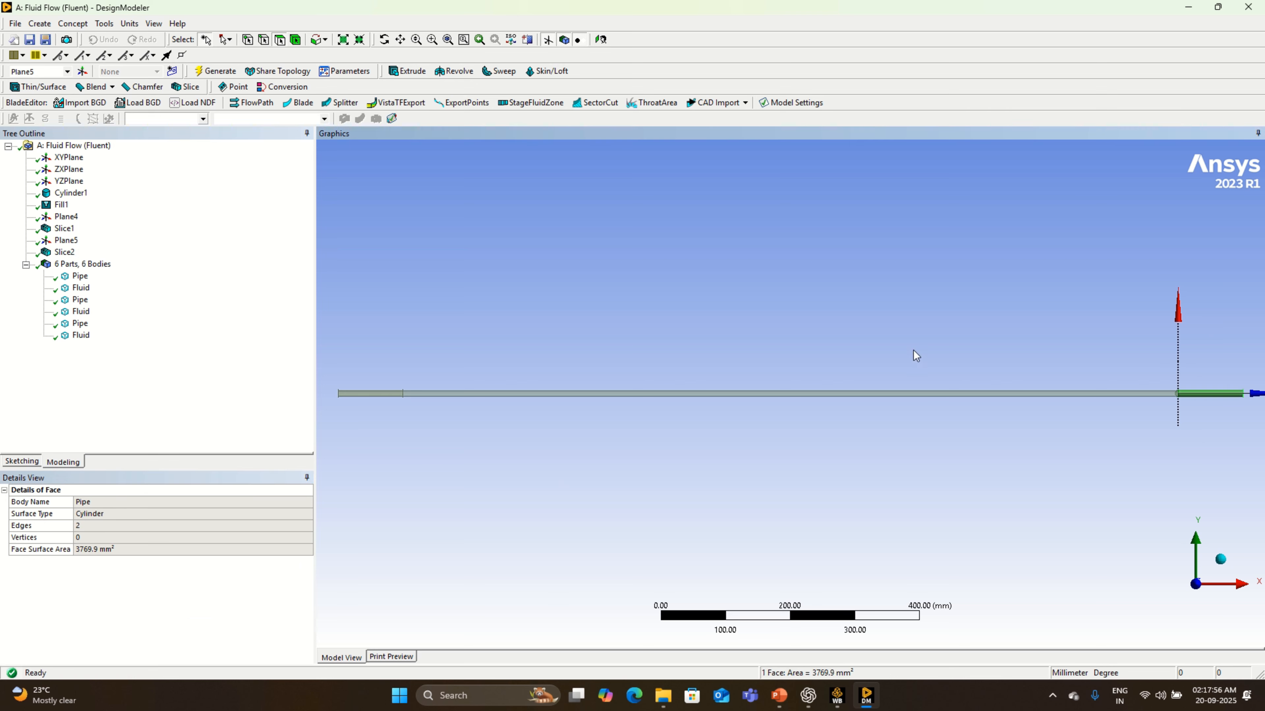
left_click(917, 393)
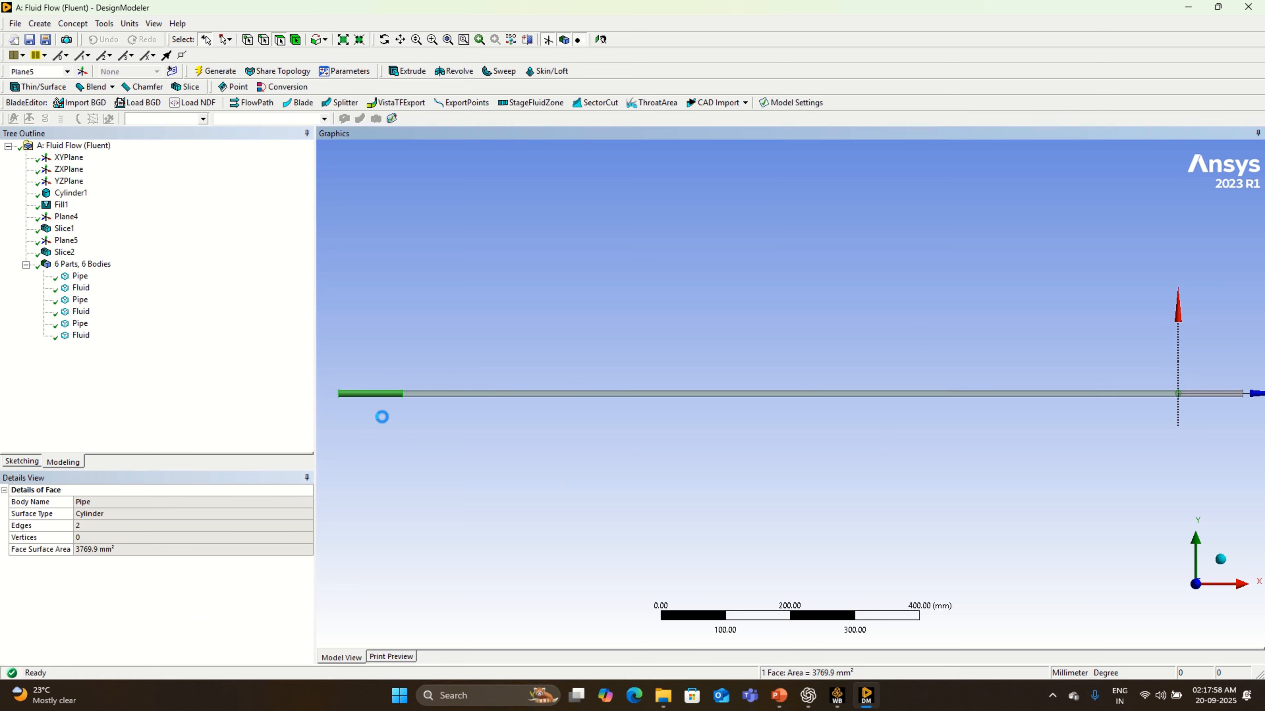
left_click(1229, 394)
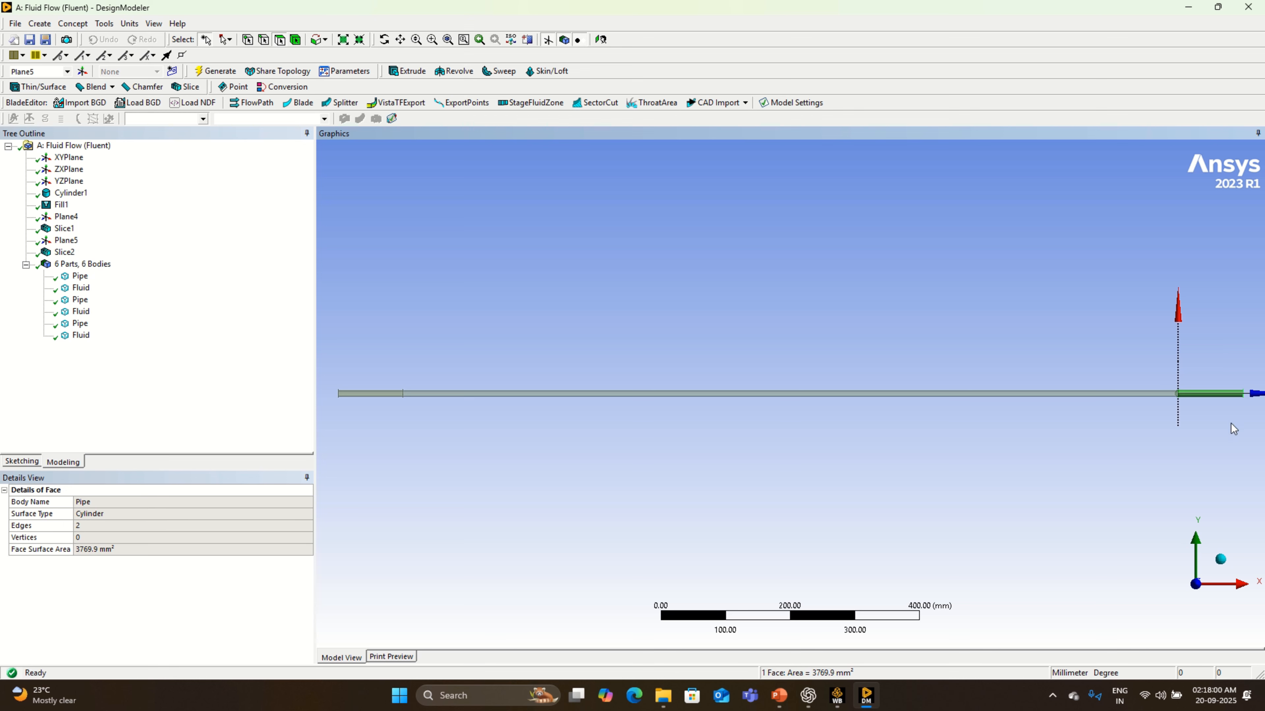
- Unite the three Fluid bodies into one with a Boolean operation
left_click(82, 277)
left_click(82, 288)
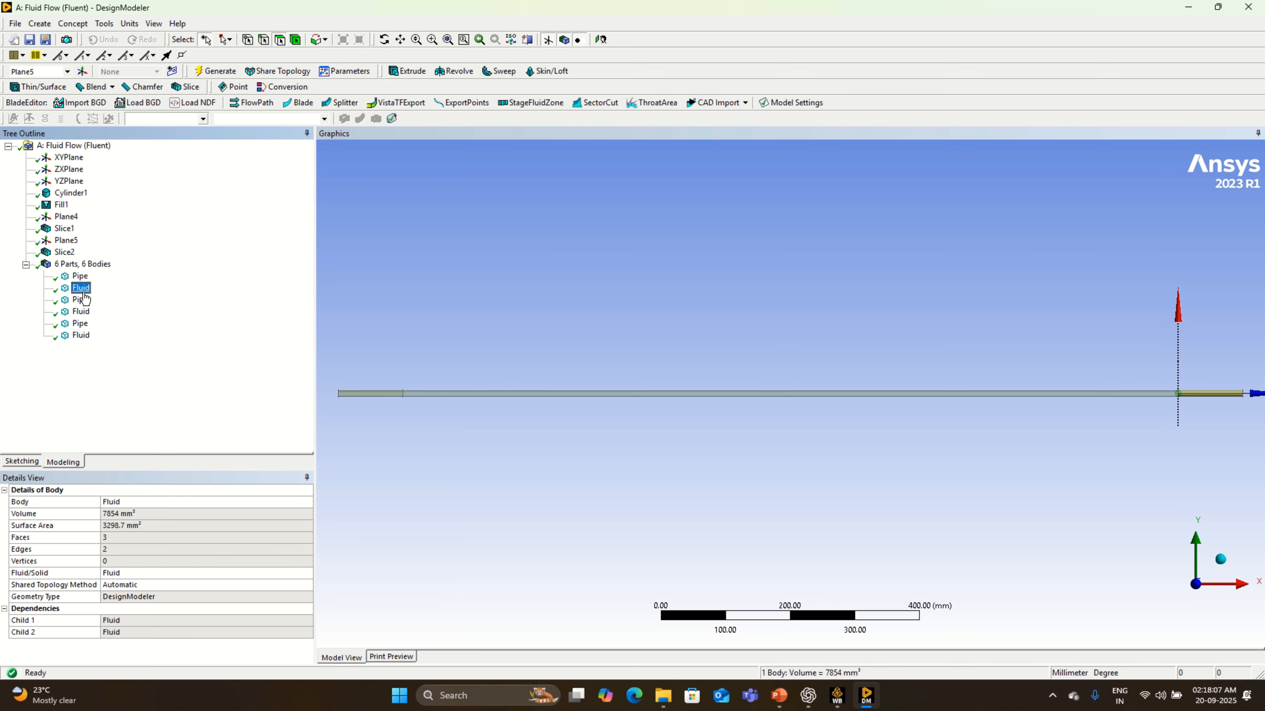
left_click(81, 312, "ctrl")
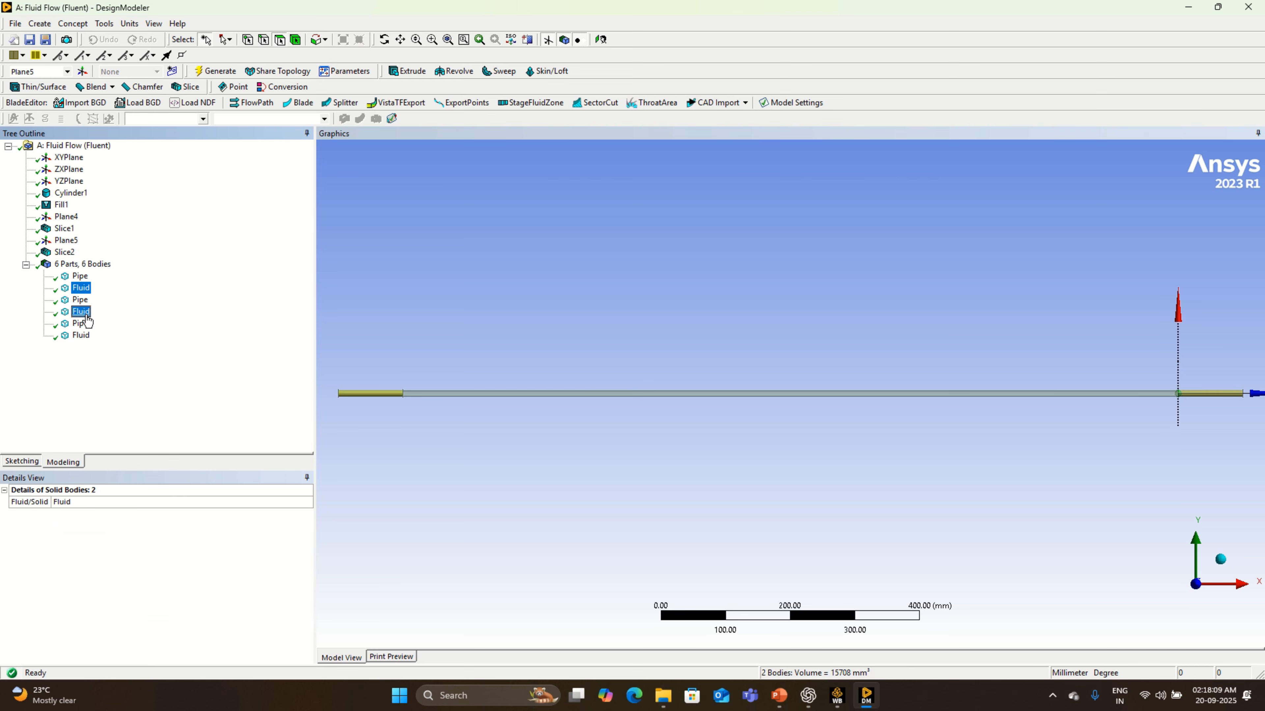
left_click(81, 336, "ctrl")
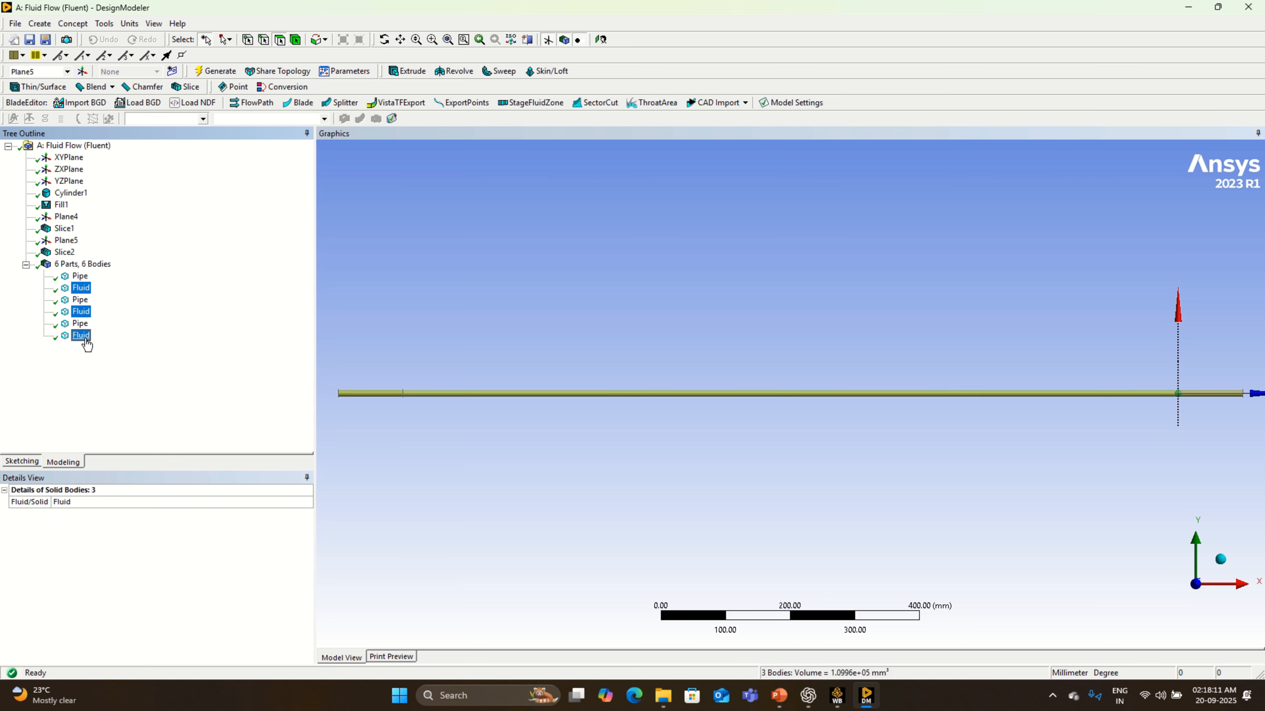
left_click(39, 24)
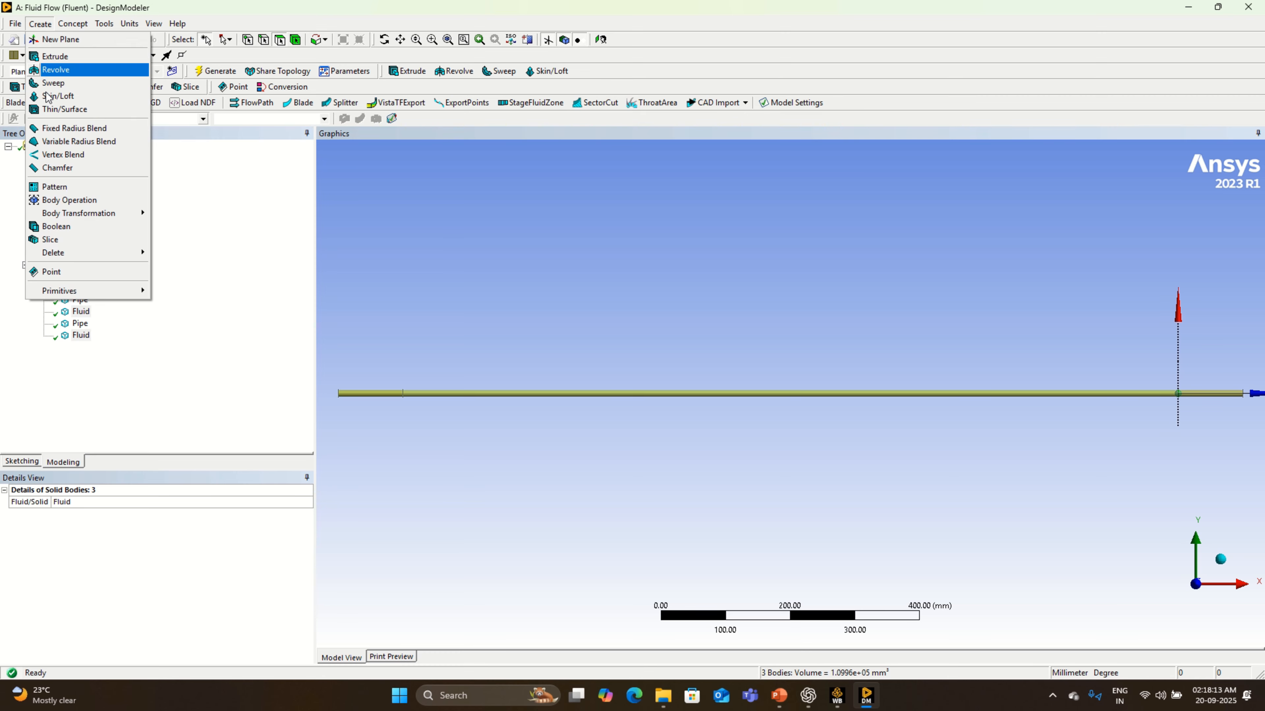
left_click(79, 226)
left_click(115, 526)
right_click(165, 584)
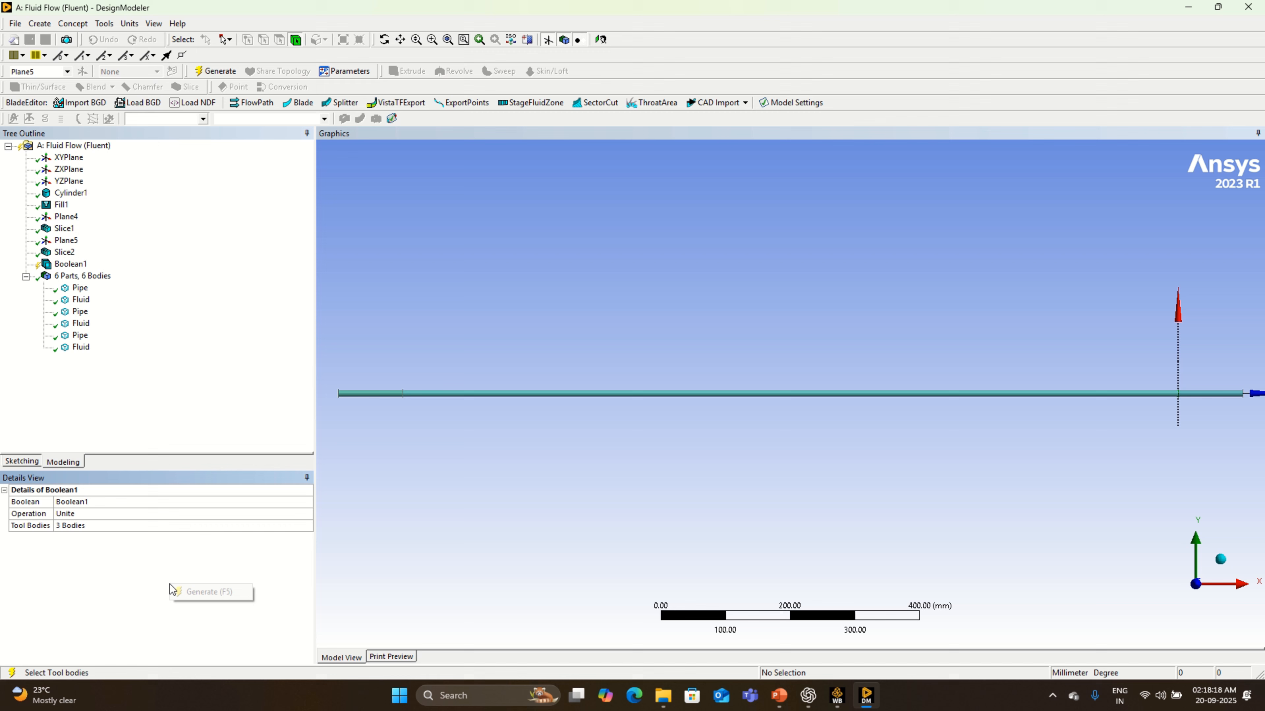
left_click(199, 593)
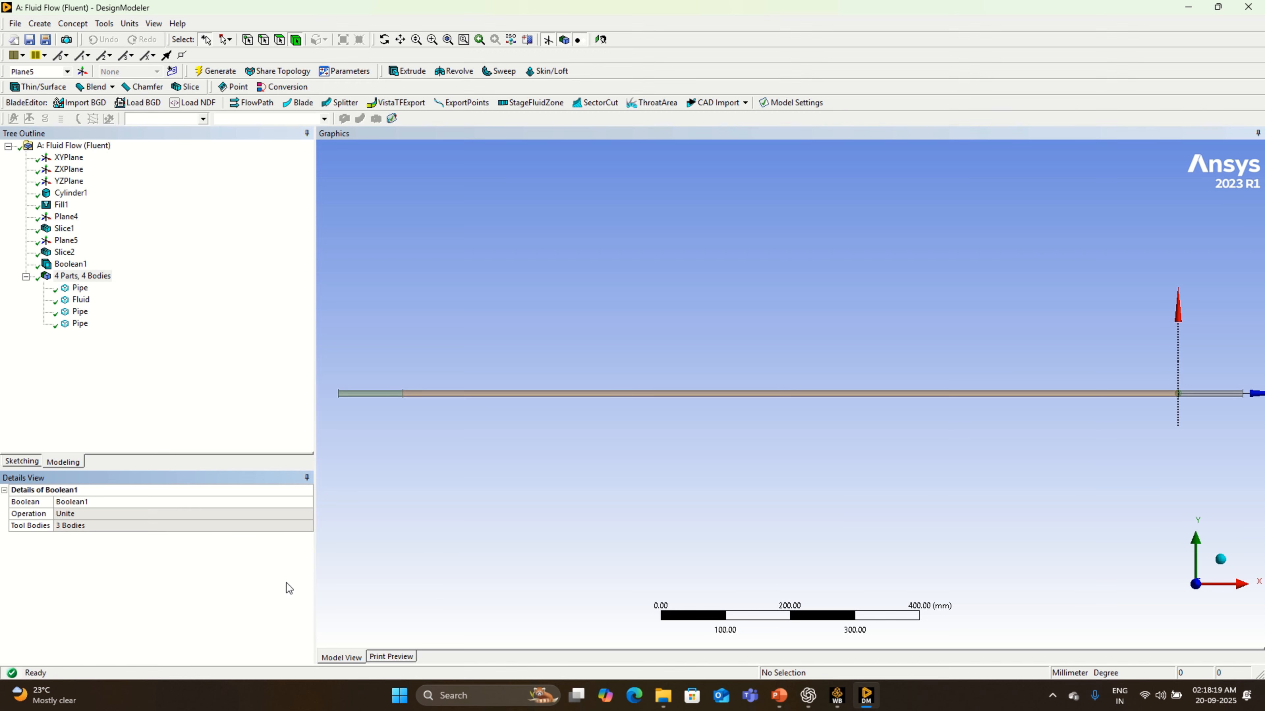
- Inspect the three Pipe bodies and the united Fluid body along the model
left_click(79, 294)
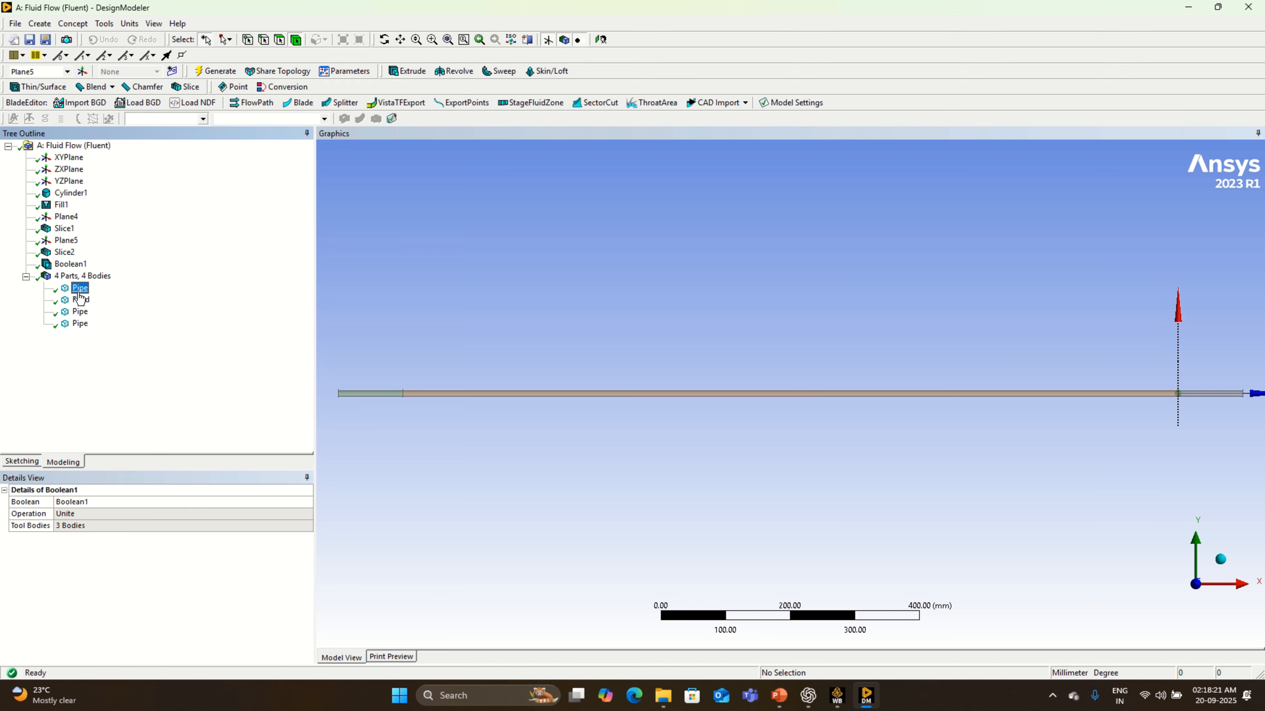
left_click(80, 311, "ctrl")
left_click(80, 323, "ctrl")
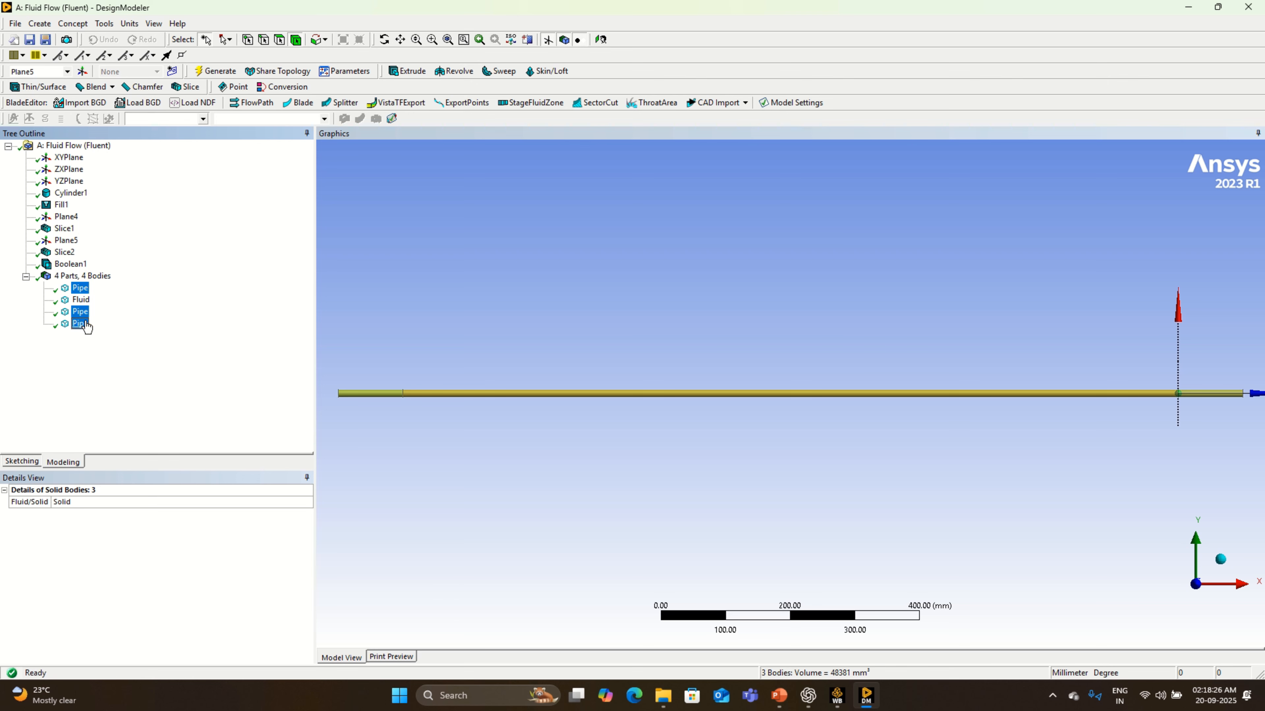
left_click(79, 301)
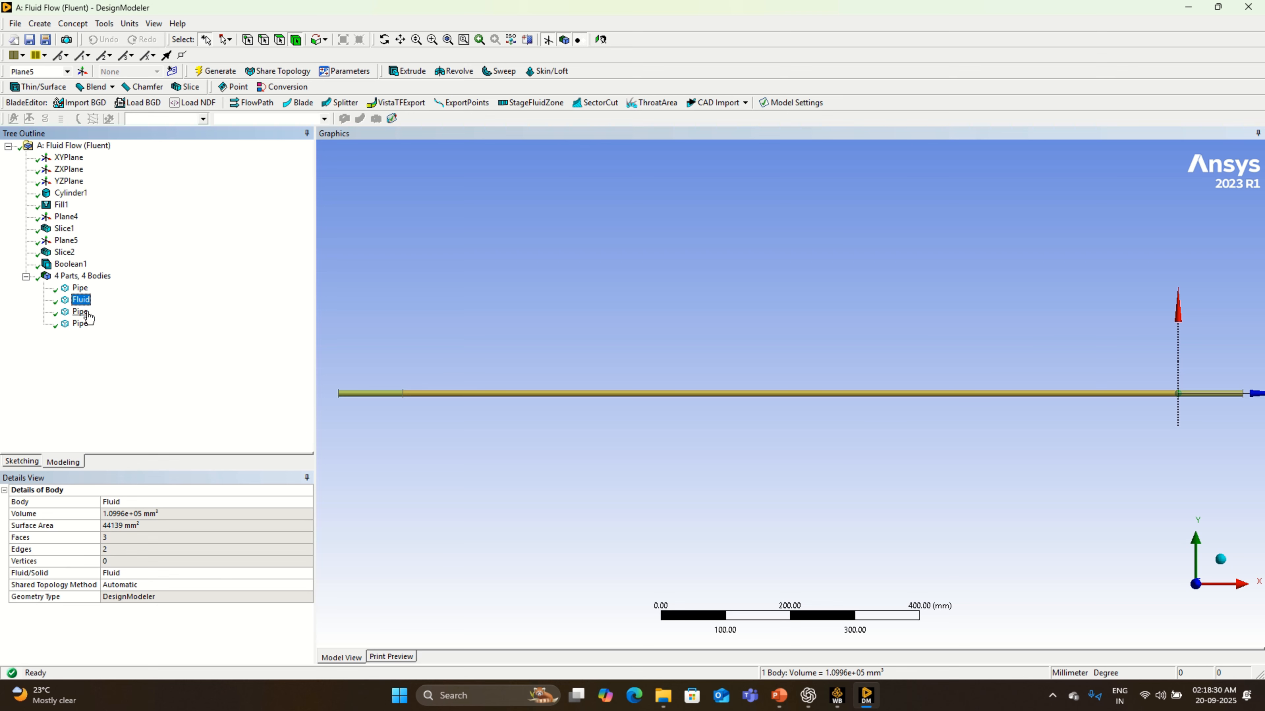
left_click(591, 335)
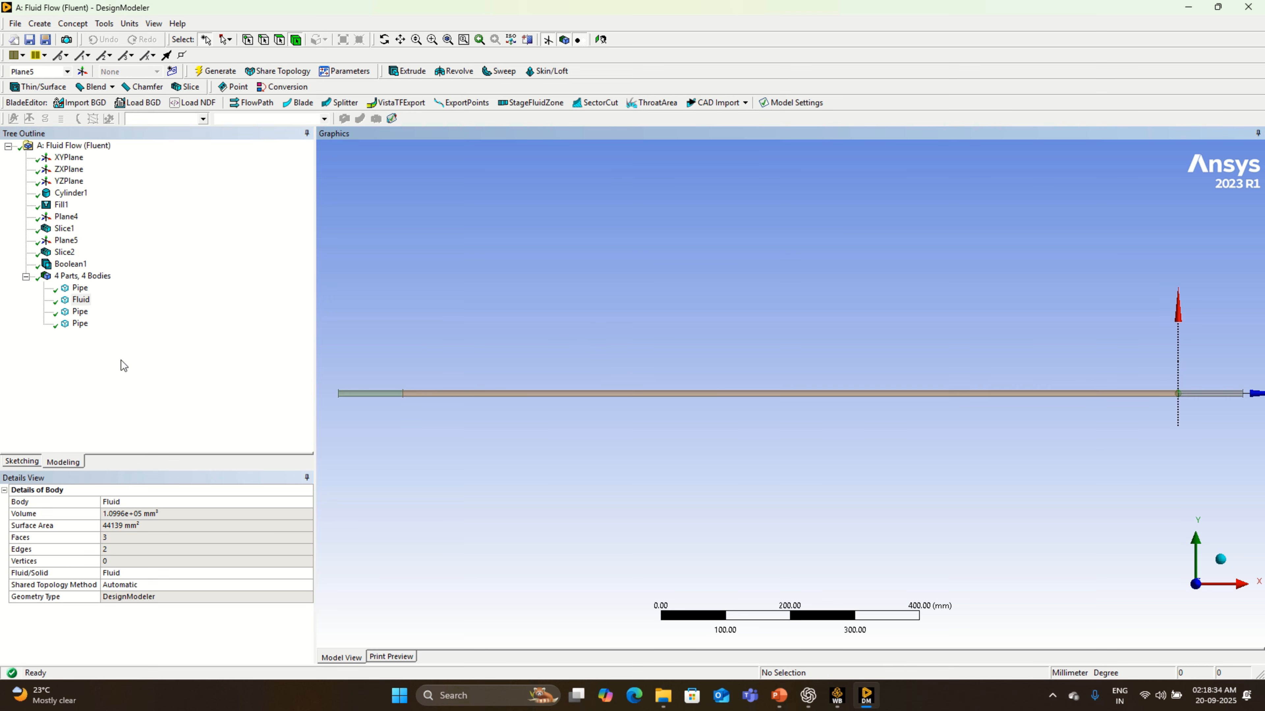
- Rename the short pipe segment at the far +X end as Pipe R End
left_click(88, 291)
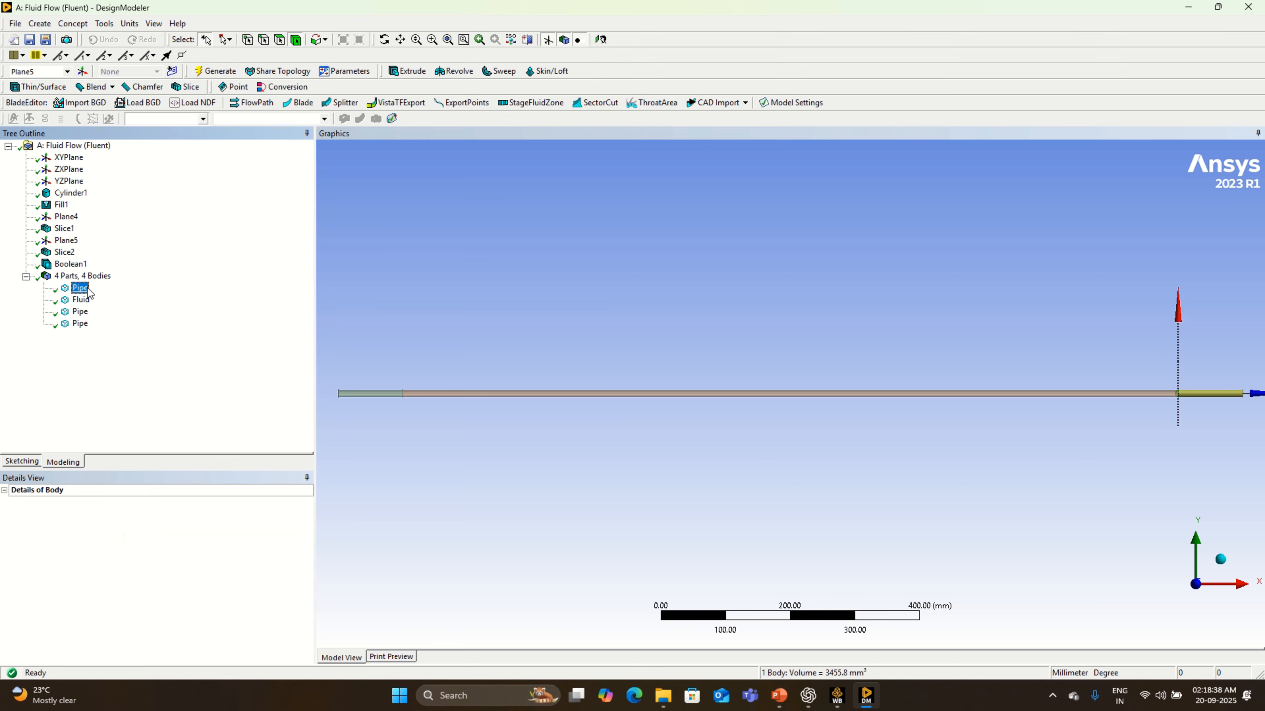
right_click(87, 293)
left_click(147, 352)
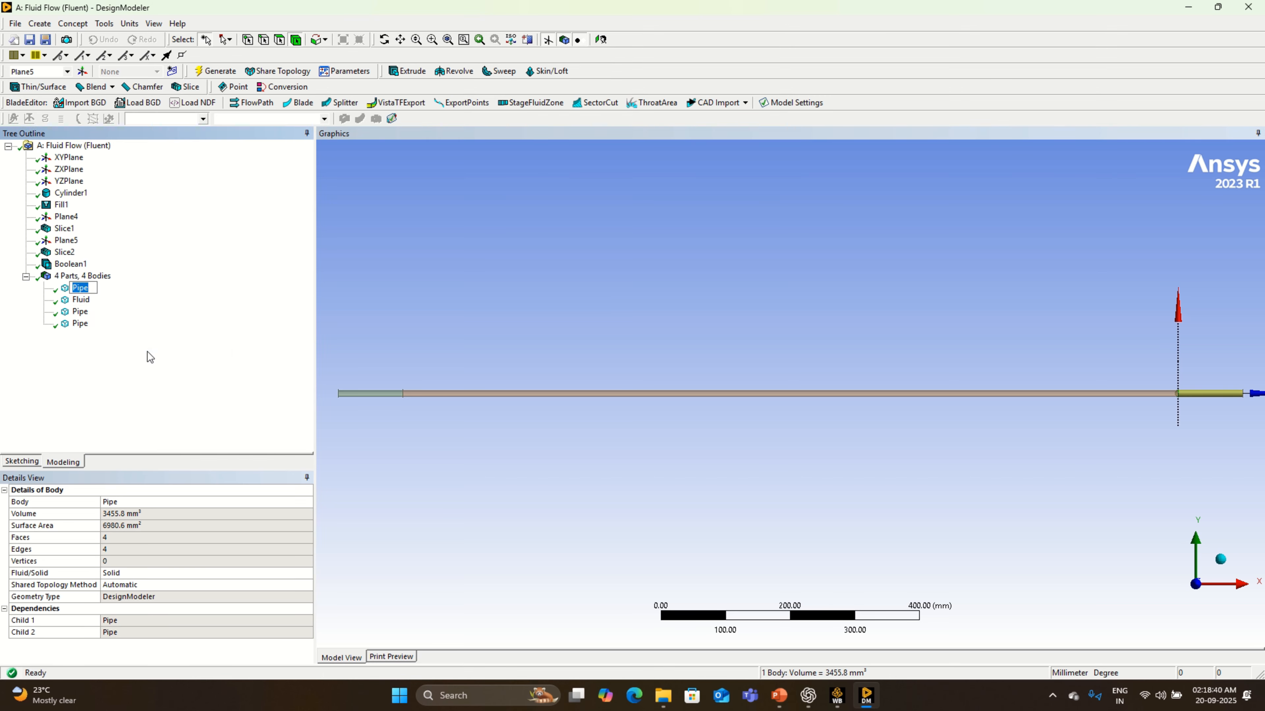
type("Pipe RE")
key("BackSpace")
type("end")
key("Return")
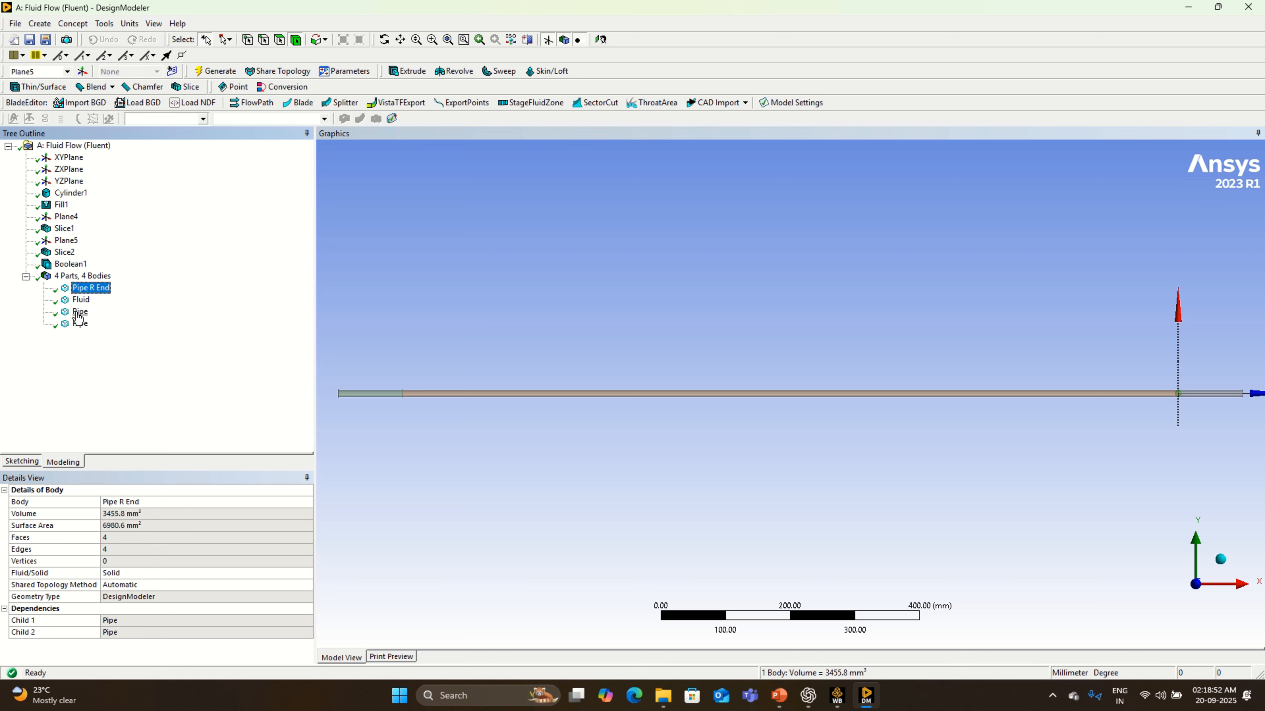
- Rename the short pipe segment at the far -X end as Pipe L End
right_click(78, 312)
left_click(136, 376)
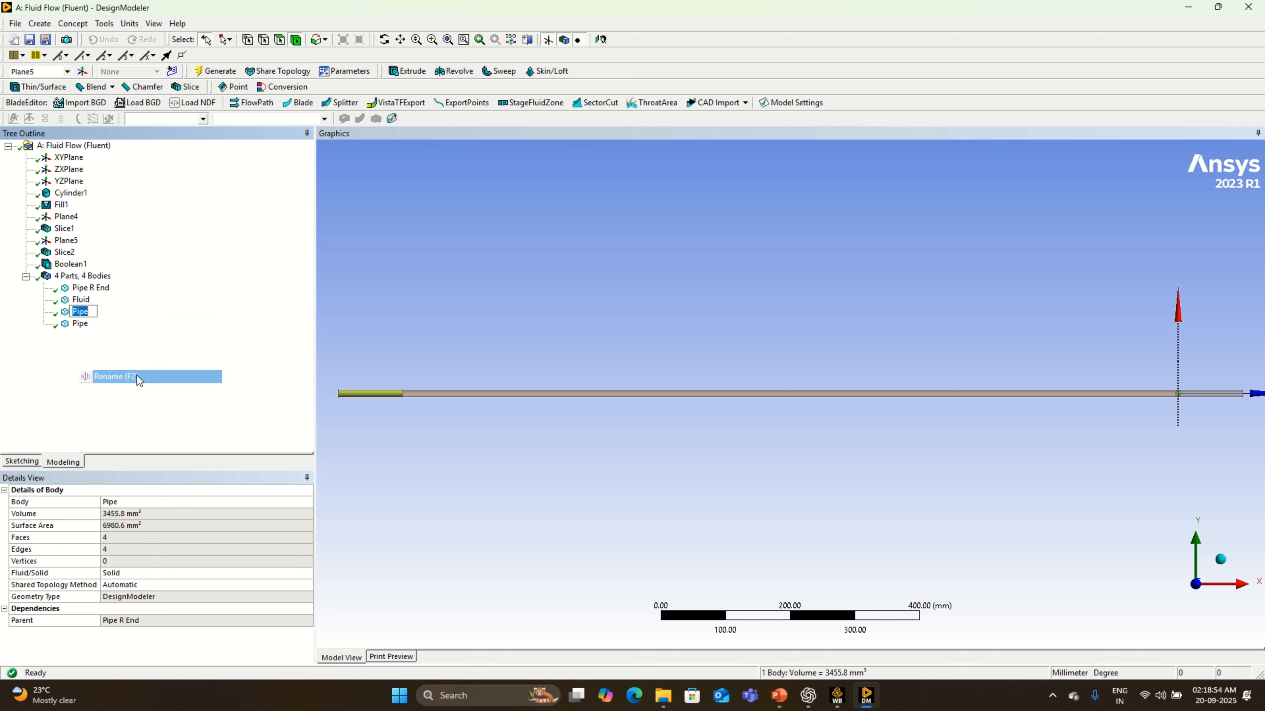
type("Pipe L")
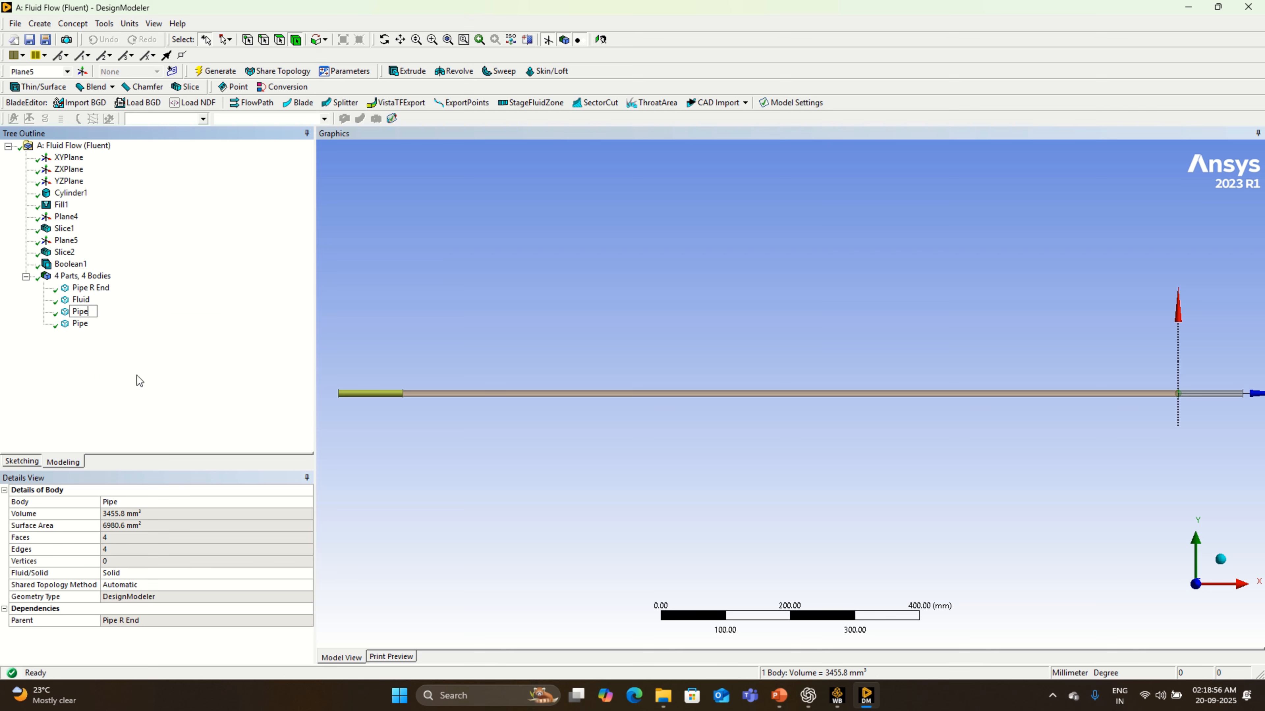
type(" End")
key("Return")
- Rename the long middle pipe segment as Pipe M
left_click(81, 324)
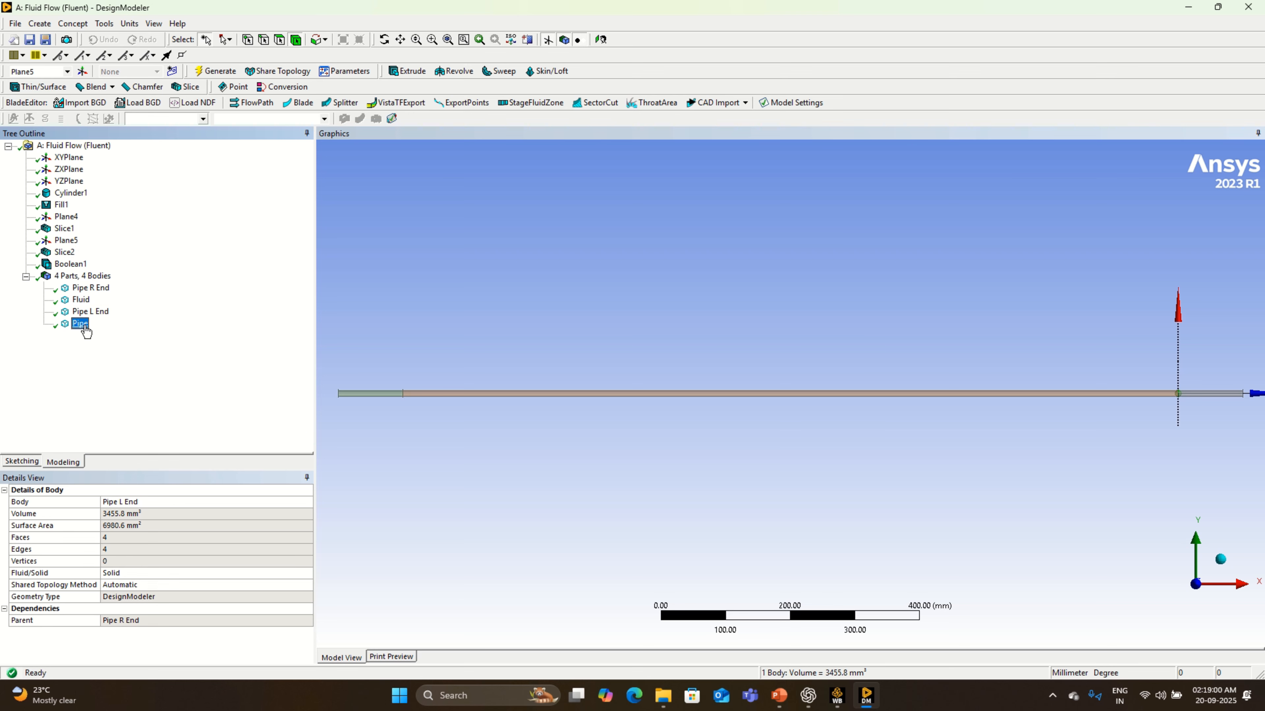
right_click(85, 325)
left_click(134, 391)
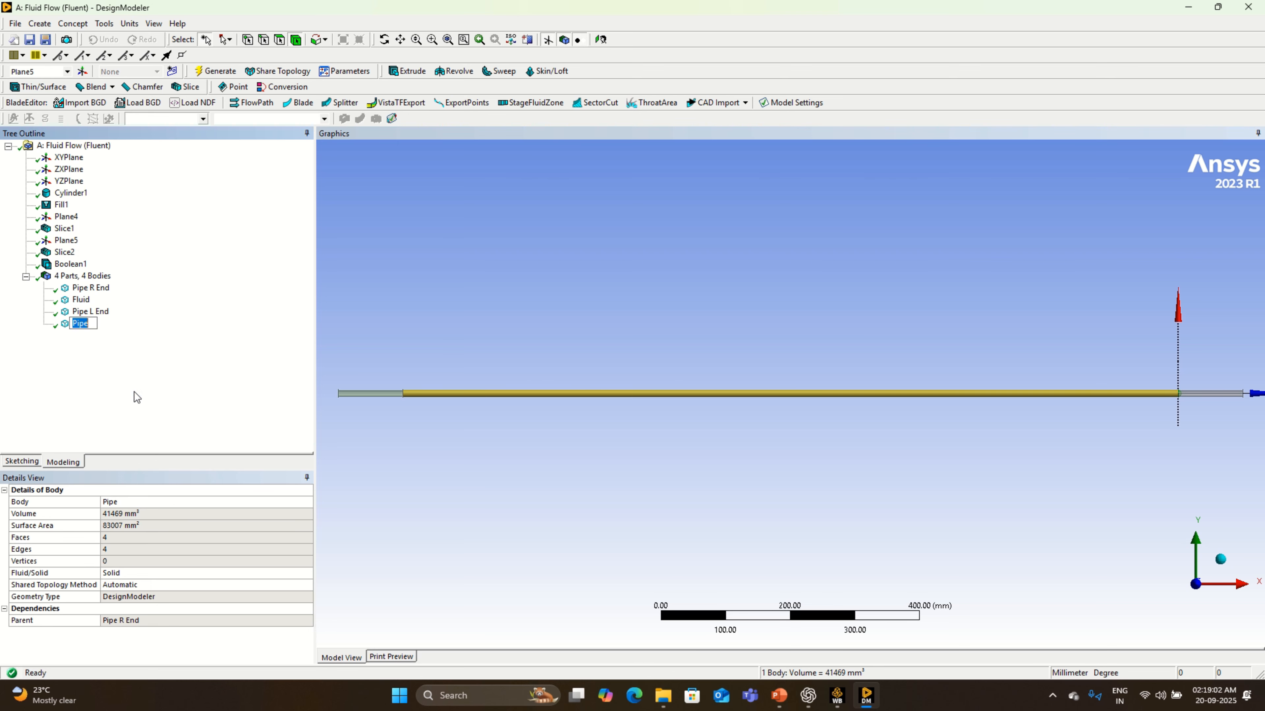
type("Pipe M")
key("Return")
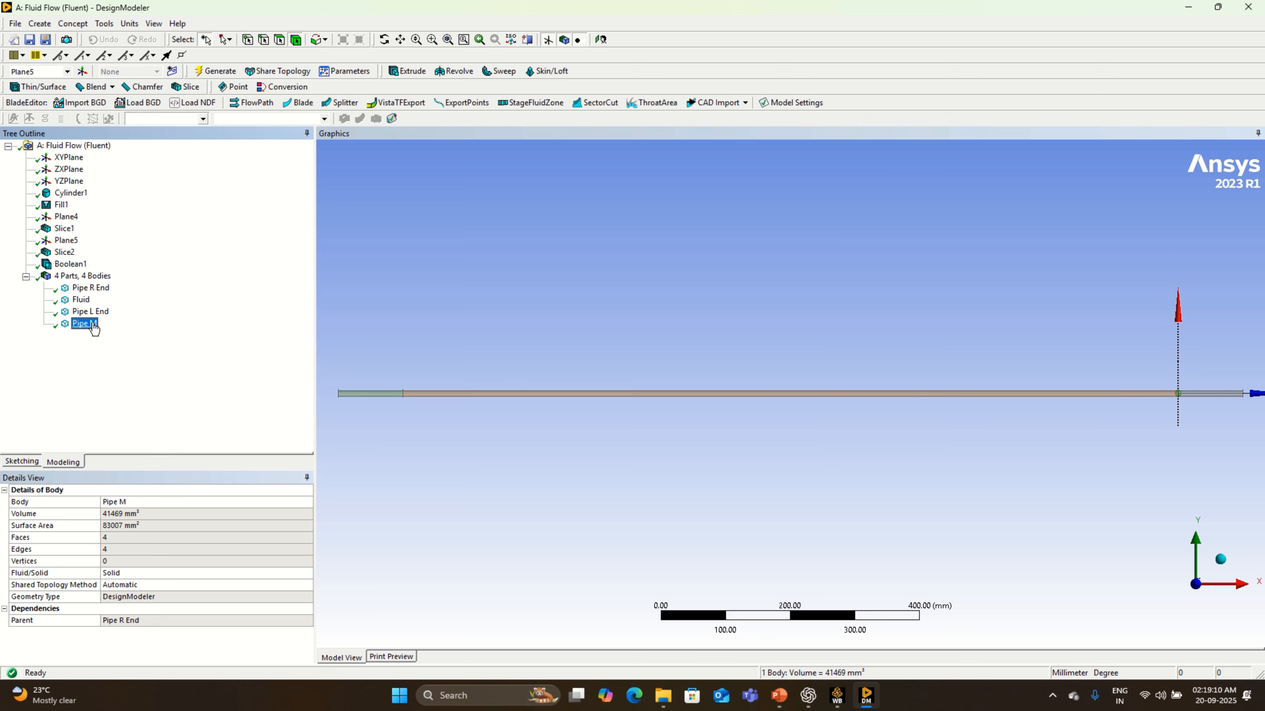
- Check which part of the model Pipe L End, Pipe R End and Fluid each refer to
left_click(90, 311)
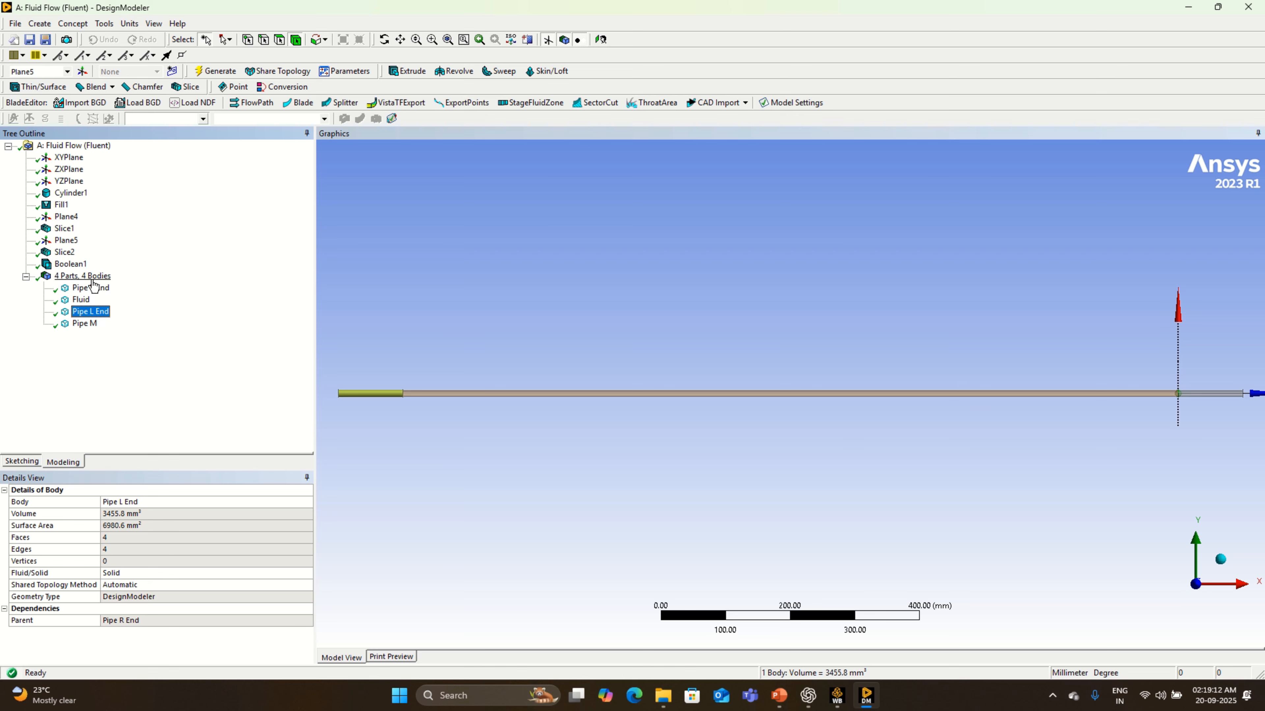
left_click(93, 289)
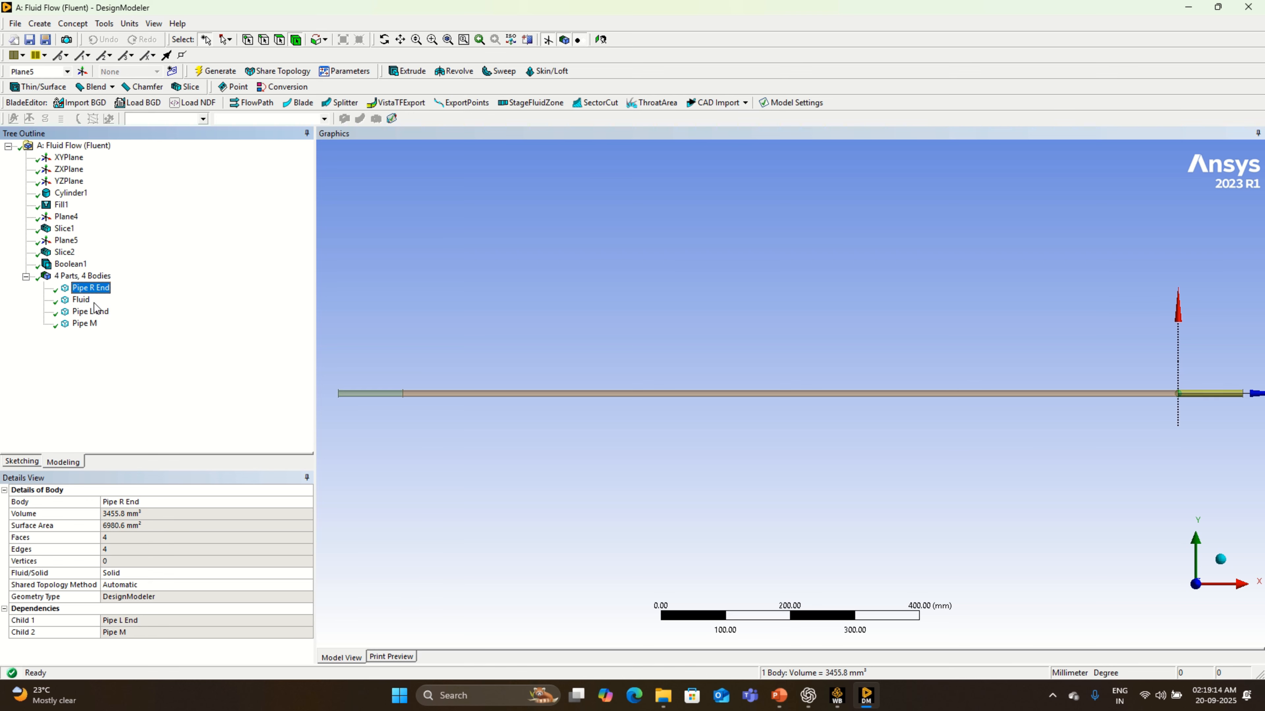
left_click(82, 301)
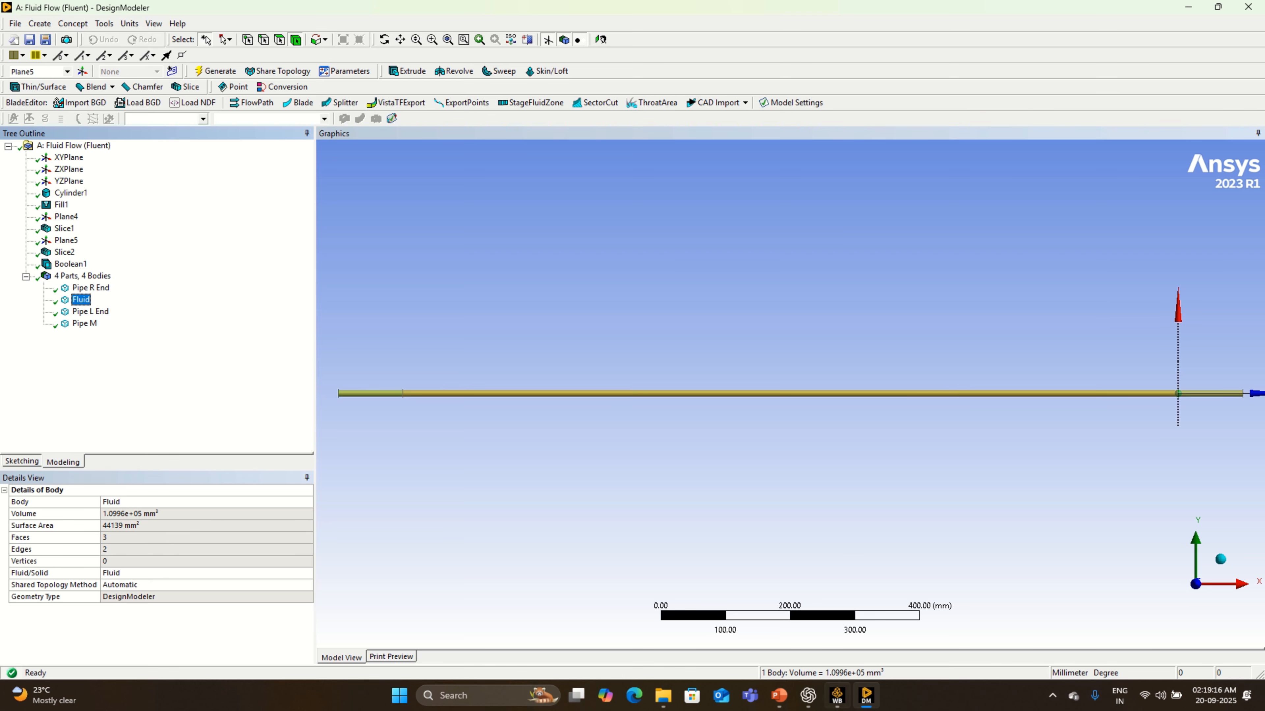
- Switch to Workbench, open the Mesh cell of the Fluid Flow (Fluent) system for editing and dismiss the script error
left_click(836, 706)
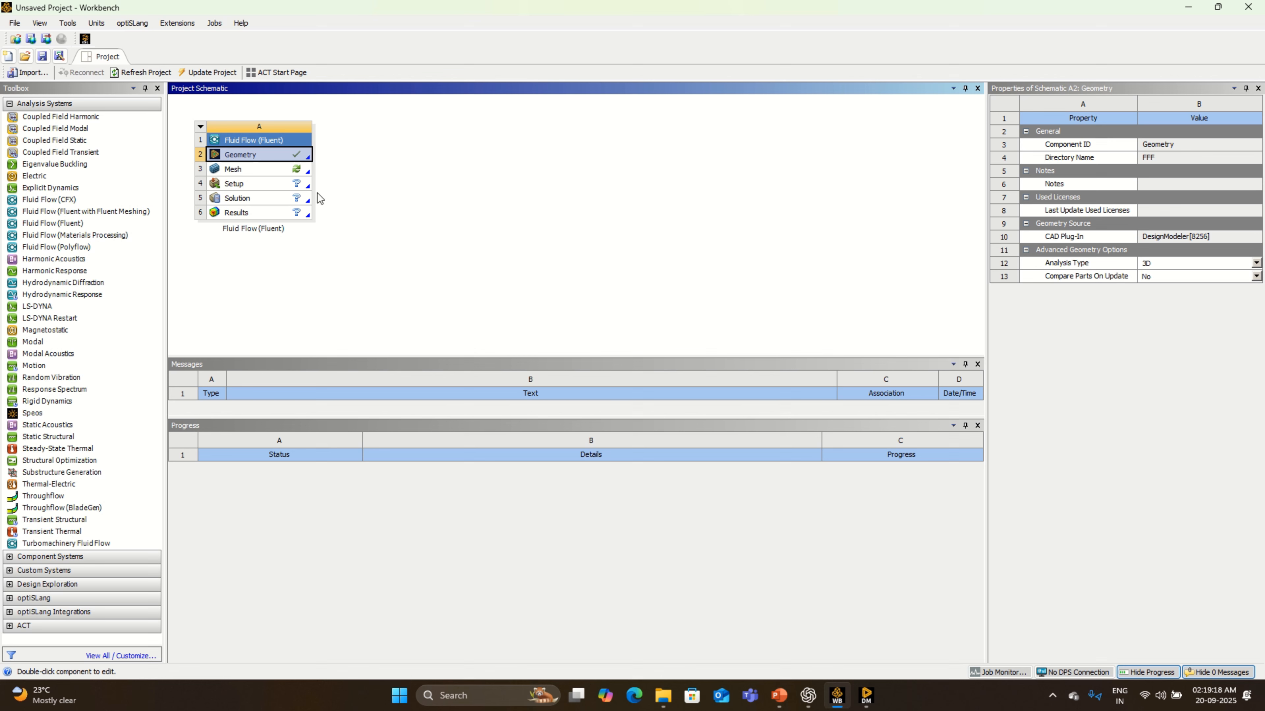
right_click(299, 171)
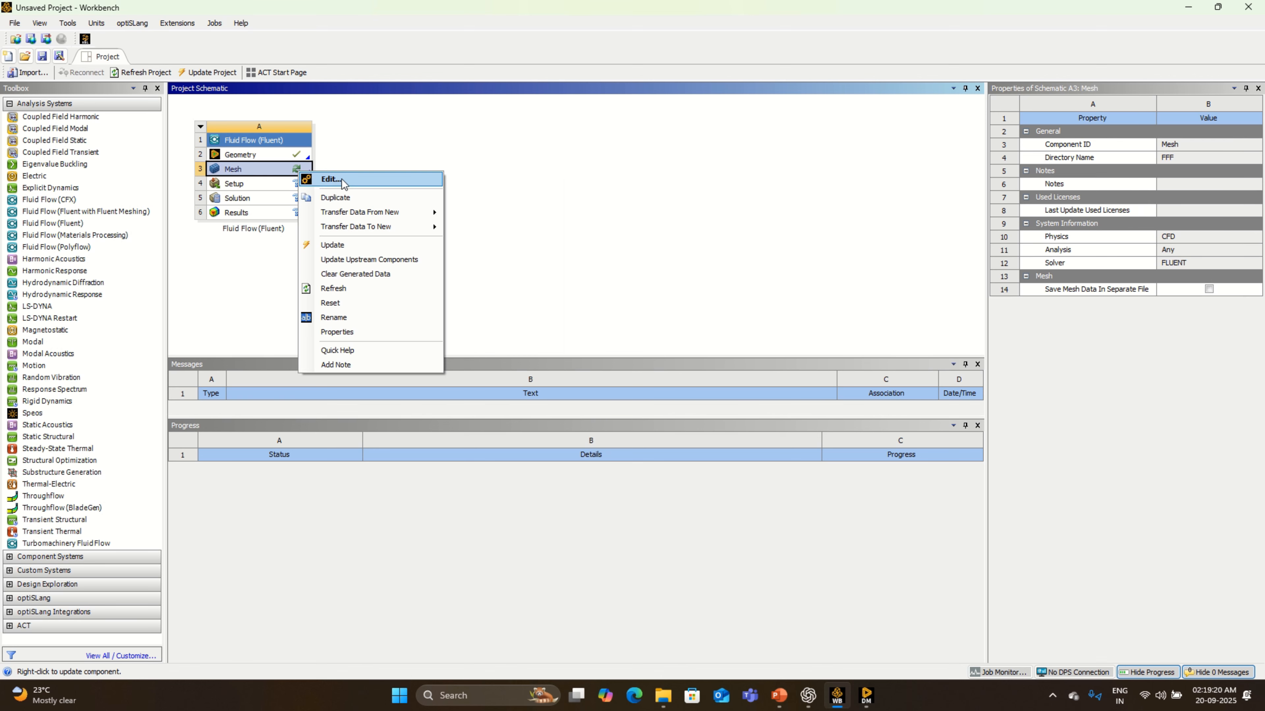
left_click(342, 179)
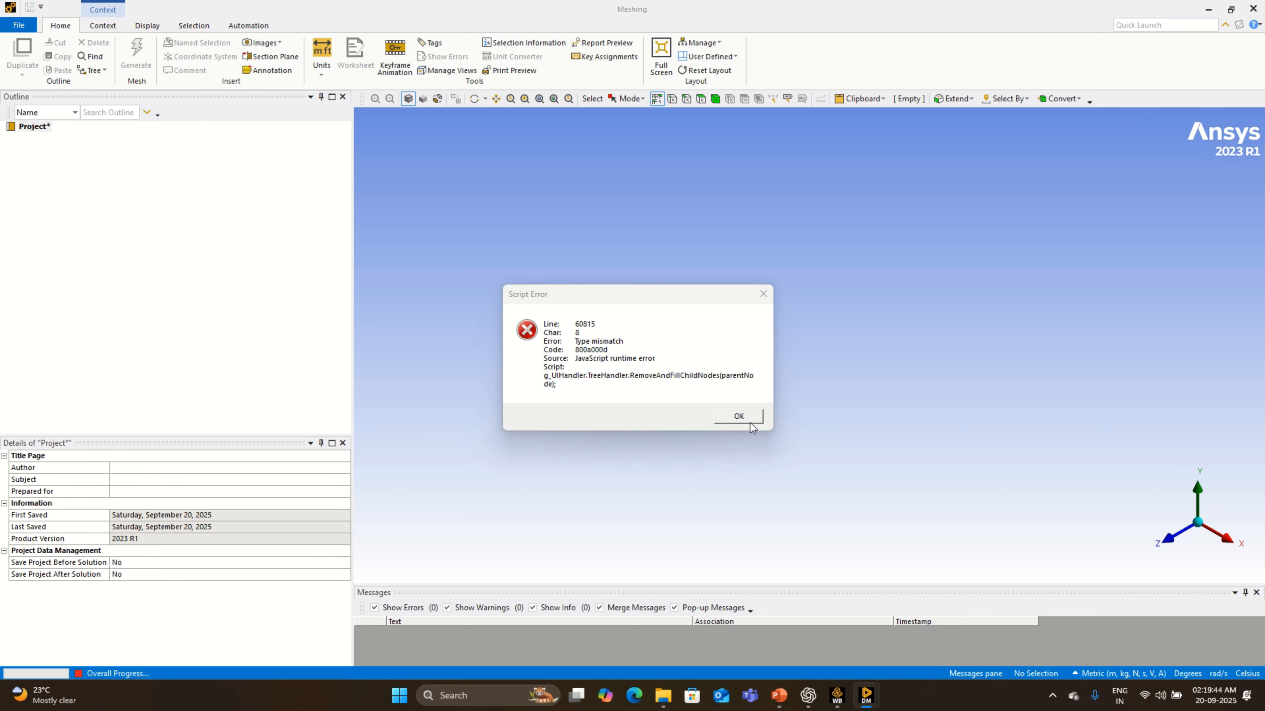
left_click(748, 420)
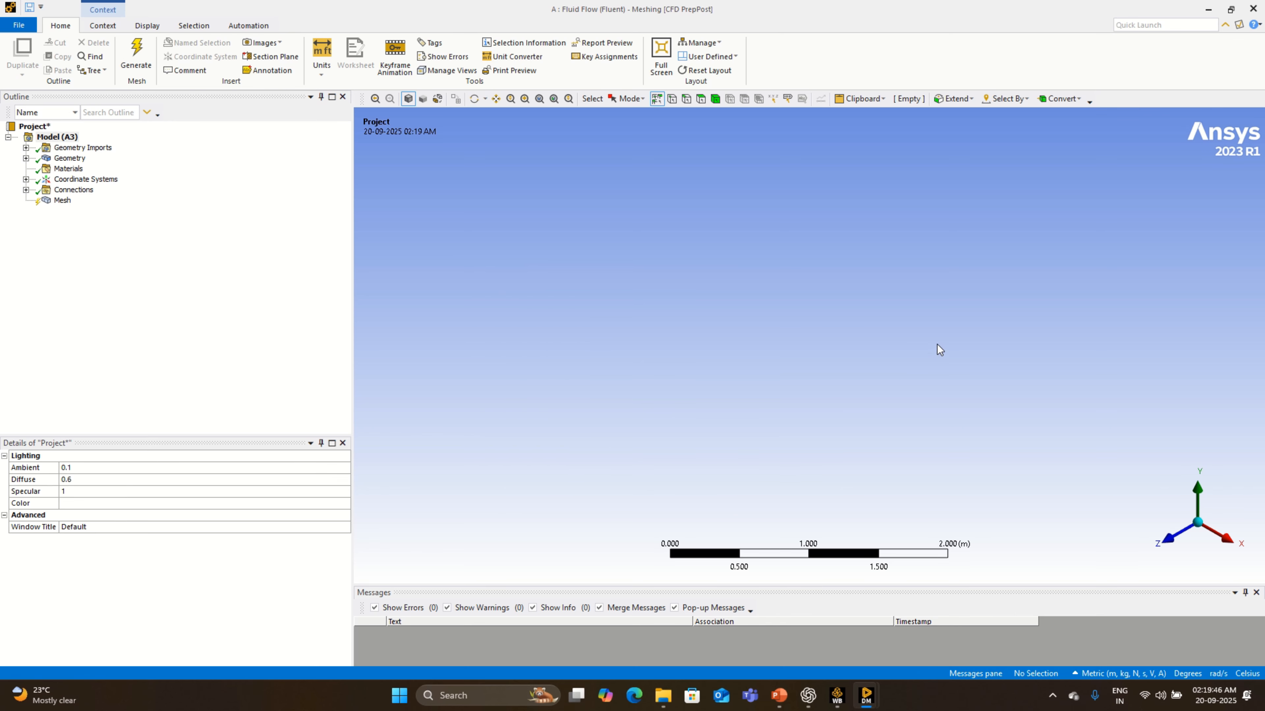
- Close the Meshing application and reopen the Mesh cell for editing from the Workbench project schematic
left_click(14, 27)
left_click(36, 450)
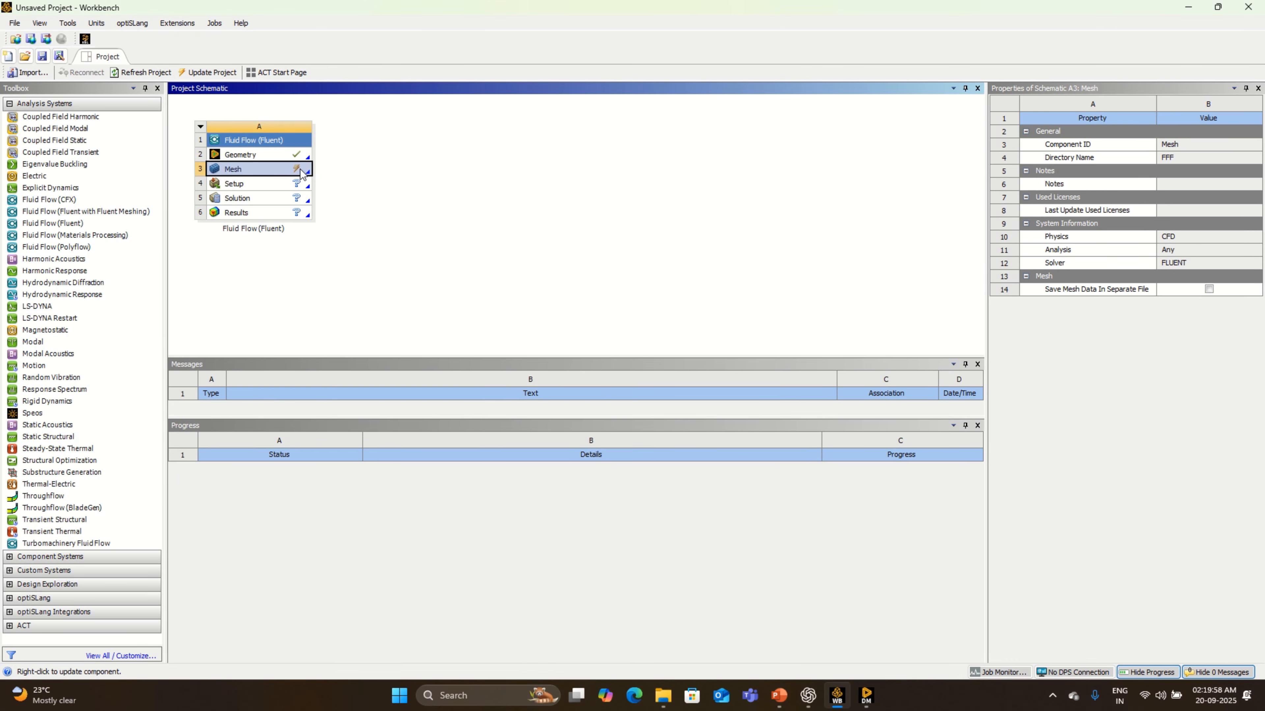
right_click(302, 173)
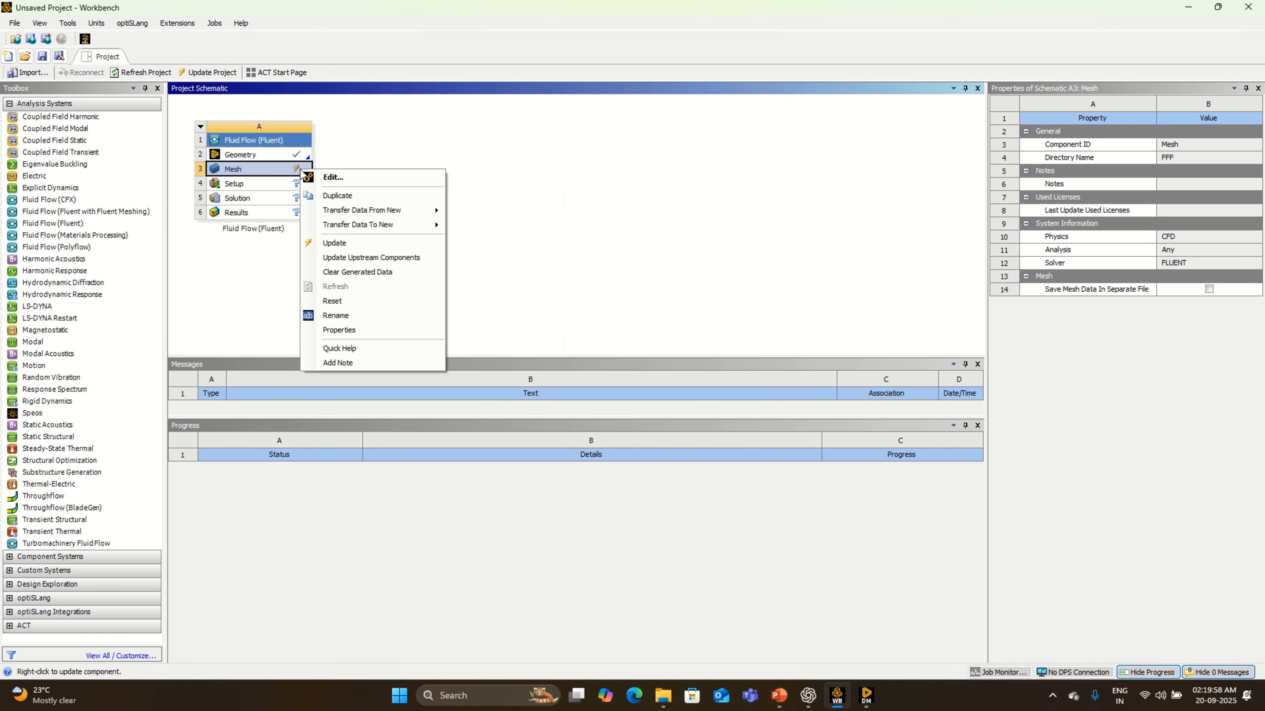
left_click(344, 175)
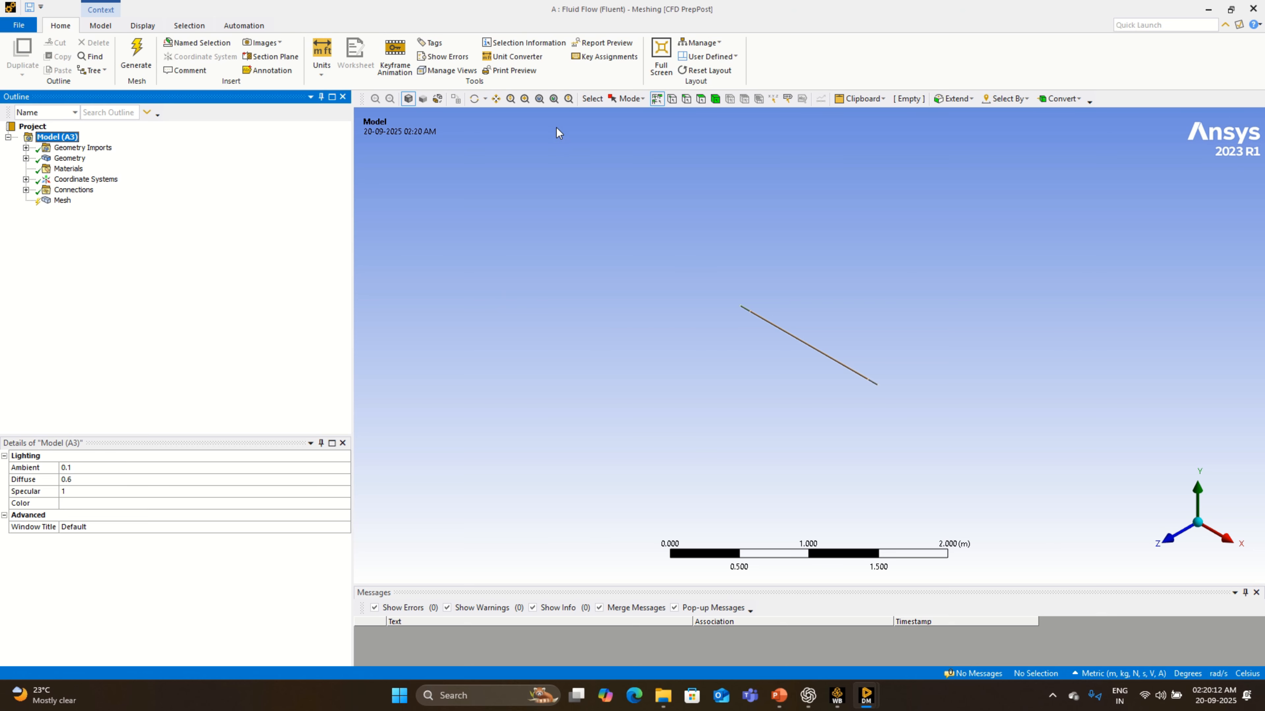
- Fit the model, look at it along the Z axis and inspect the imported pipe and fluid bodies under Geometry
left_click(553, 100)
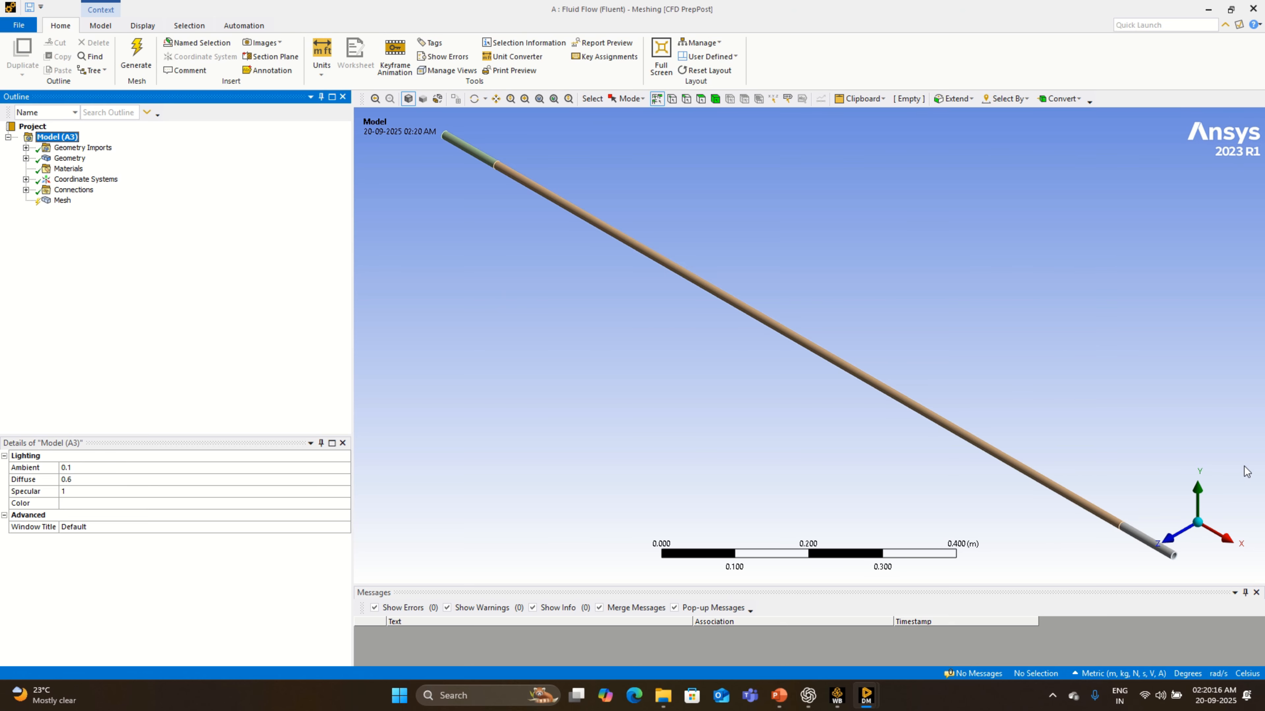
left_click(1185, 533)
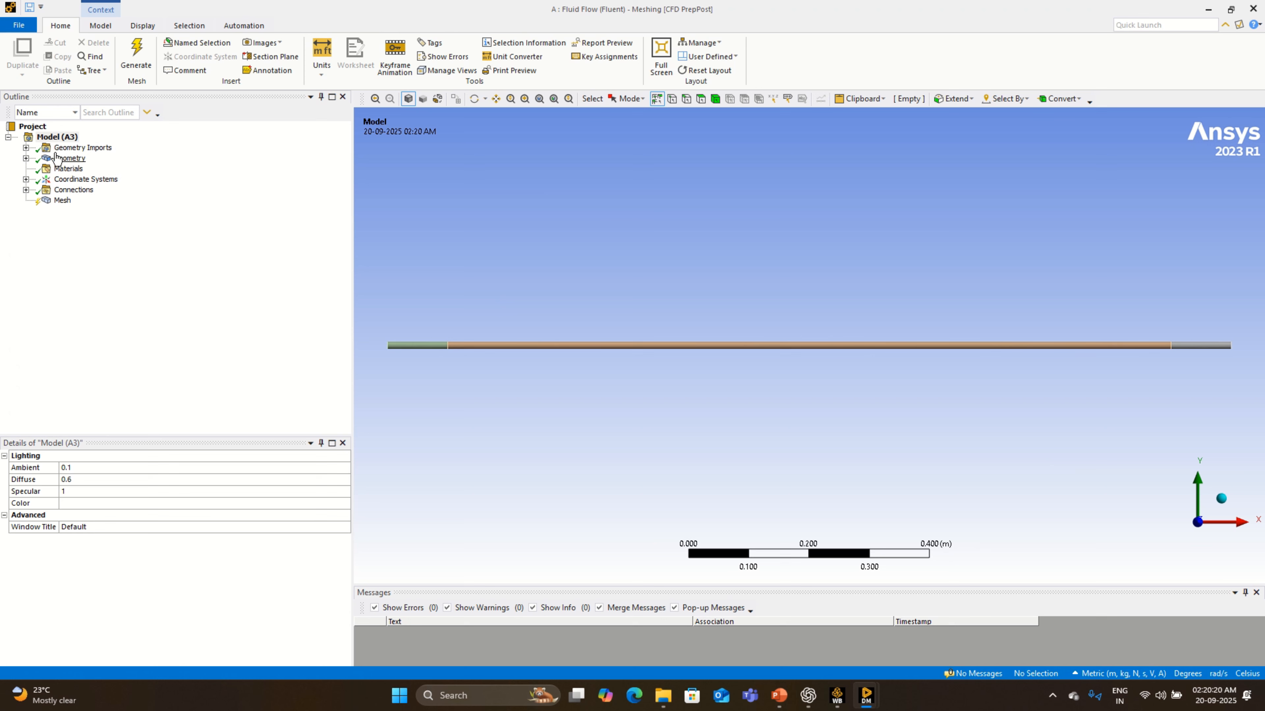
left_click(26, 158)
left_click(97, 170)
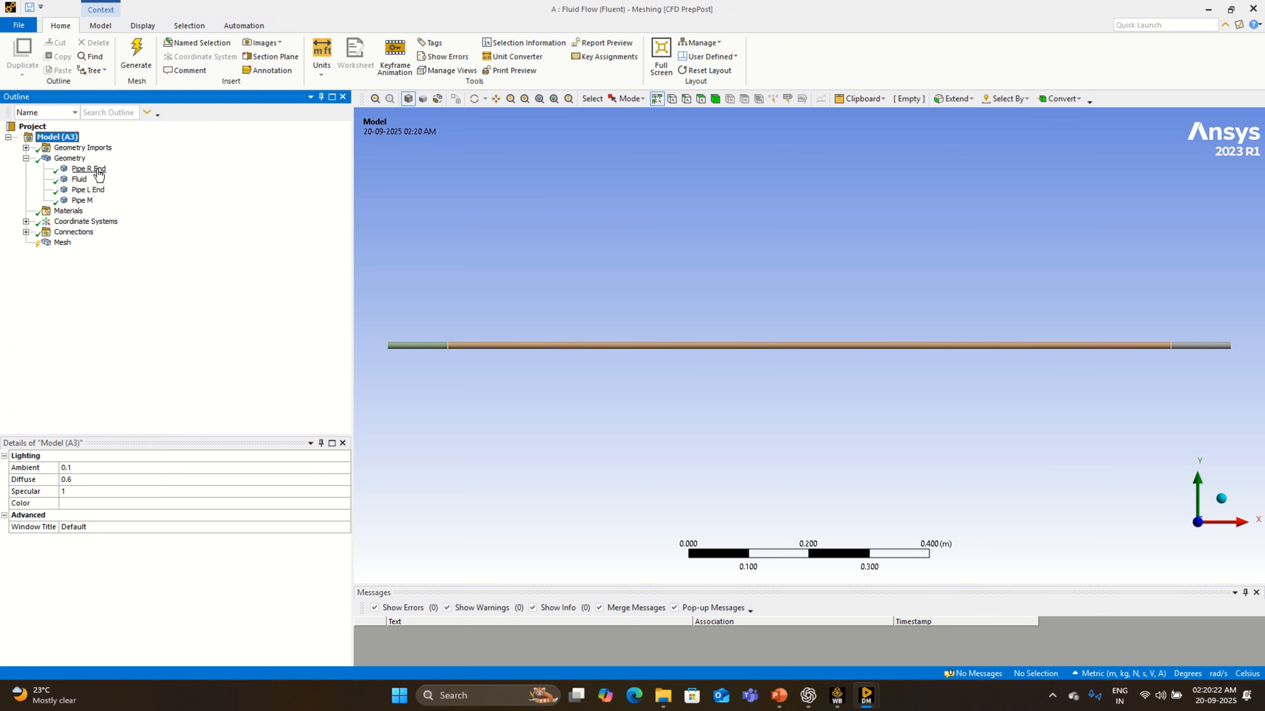
left_click(84, 190)
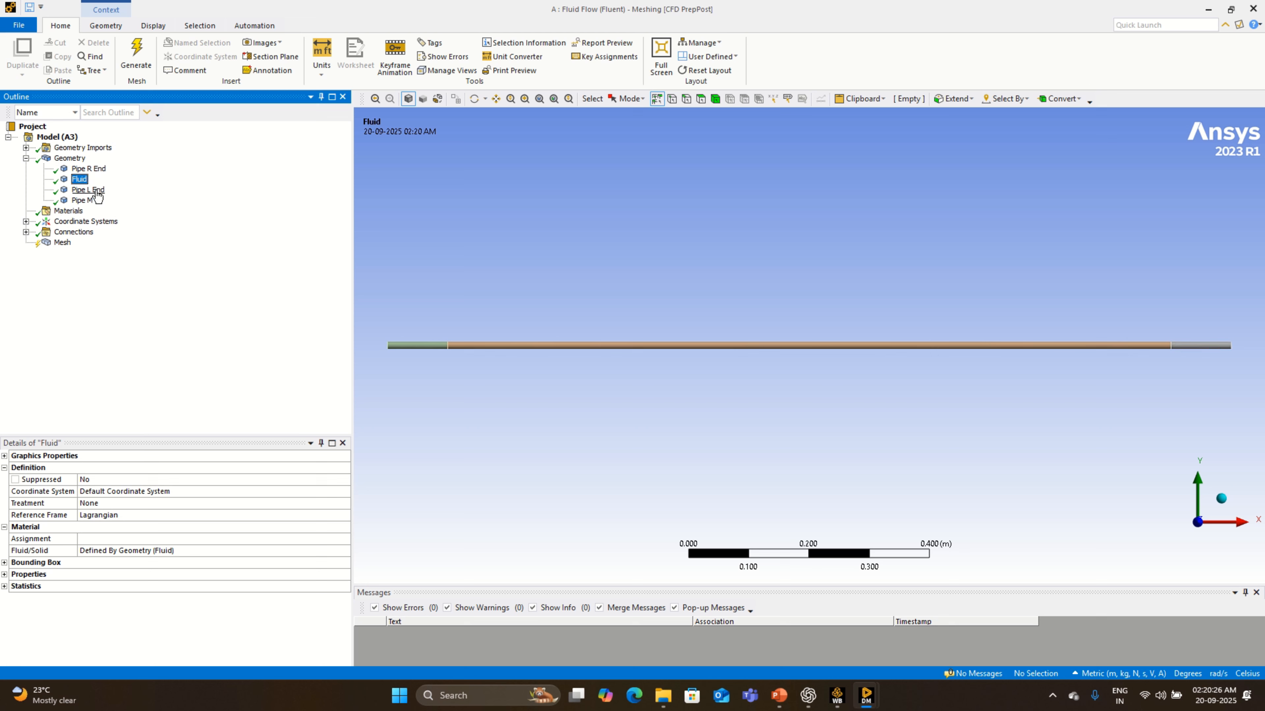
left_click(92, 203)
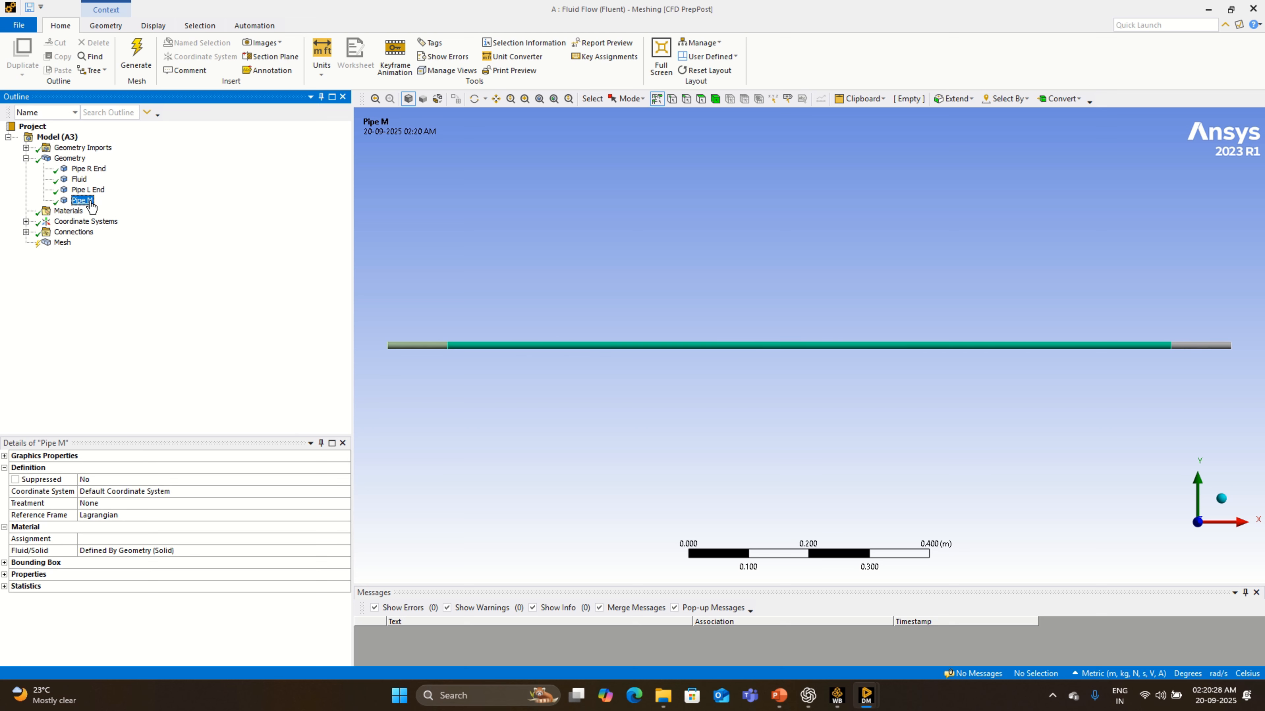
- Generate the mesh with the default element size and examine it along the pipe's length
right_click(61, 244)
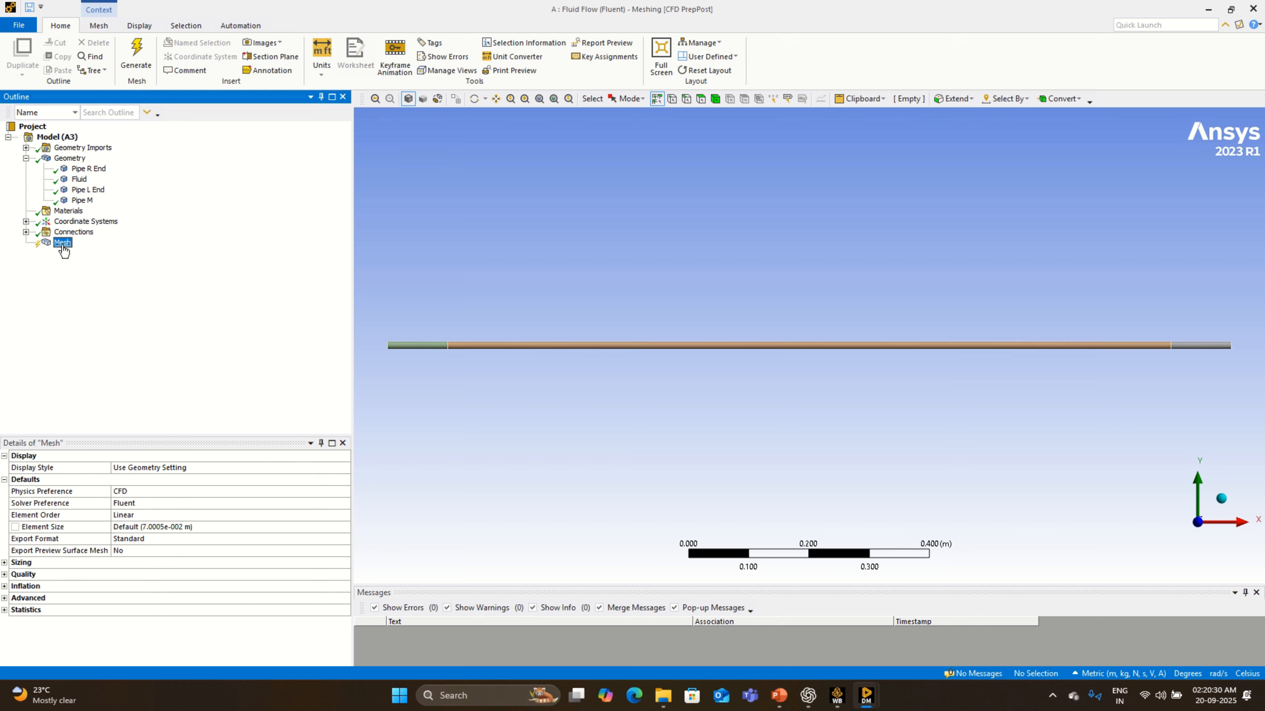
left_click(120, 285)
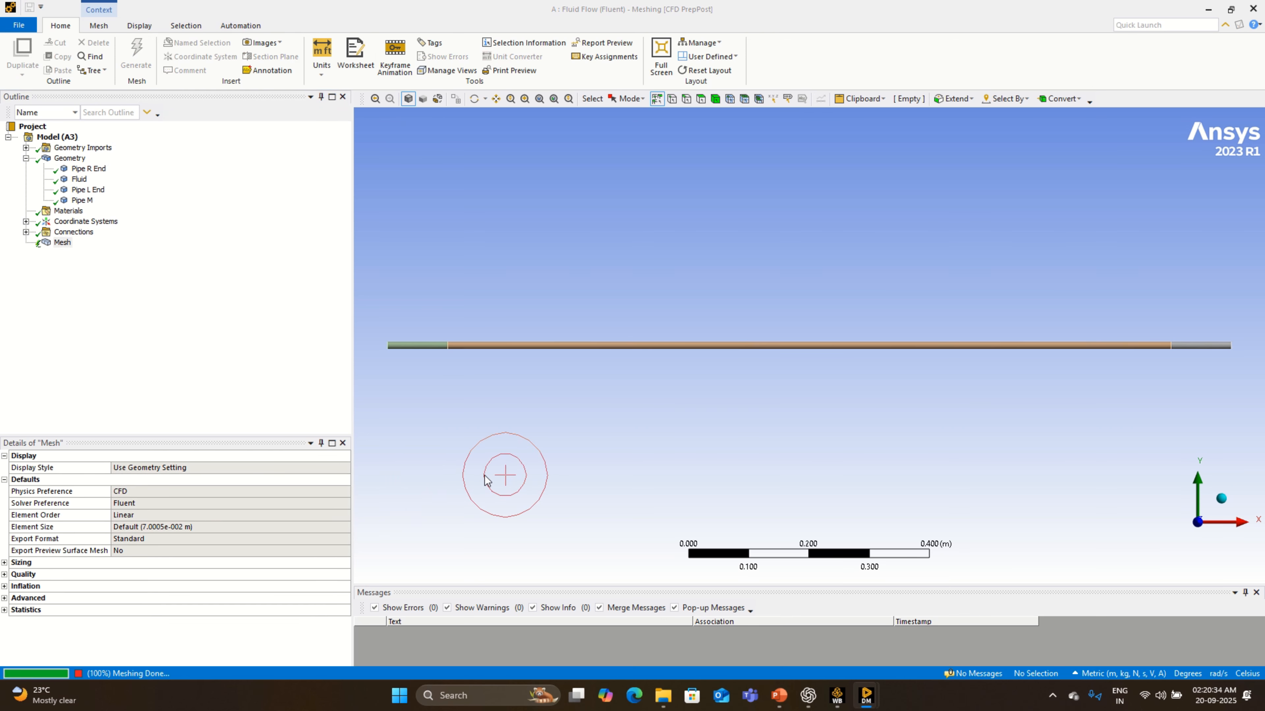
scroll(849, 326, "down", 1)
scroll(857, 330, "up", 2)
scroll(857, 330, "up", 5)
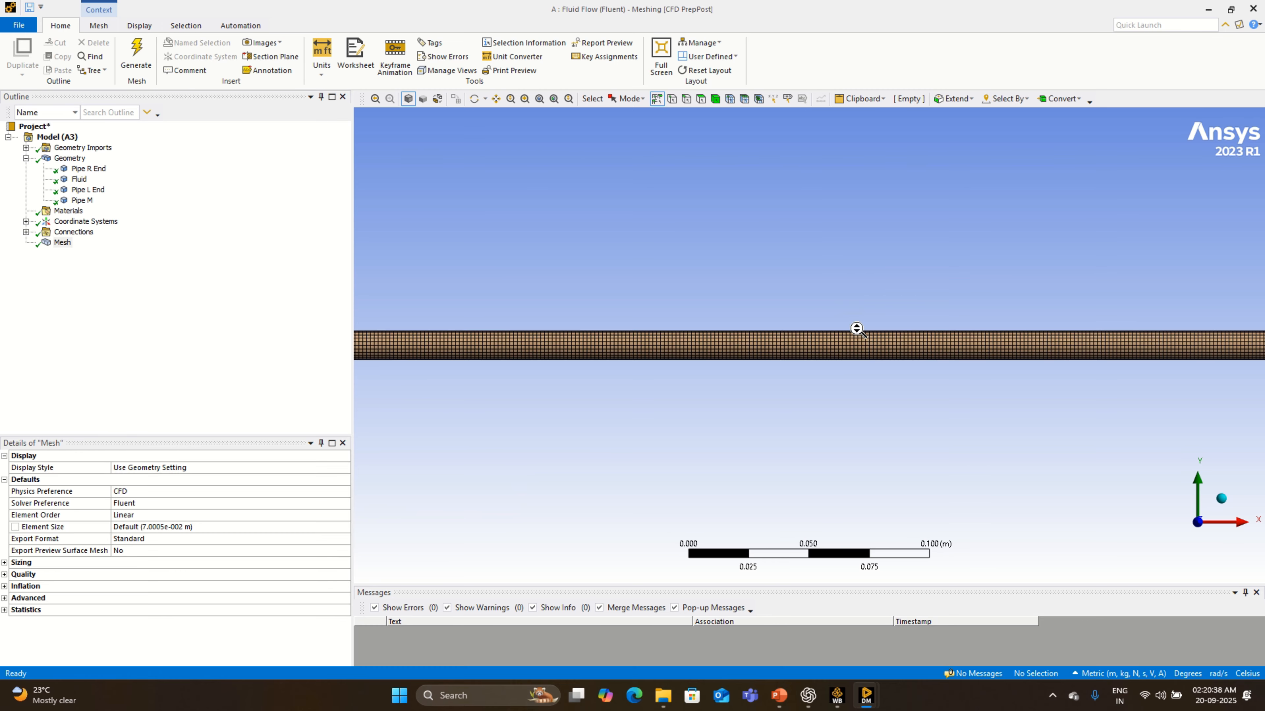
scroll(857, 330, "down", 3)
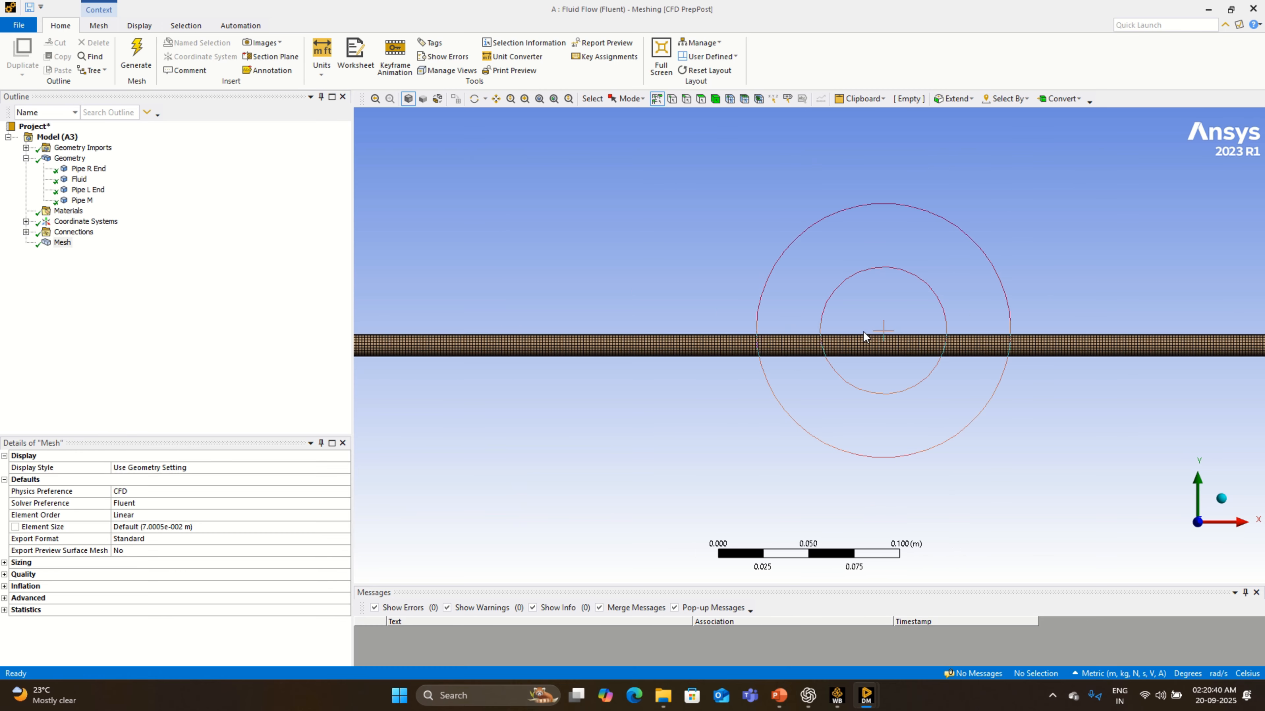
scroll(866, 336, "down", 3)
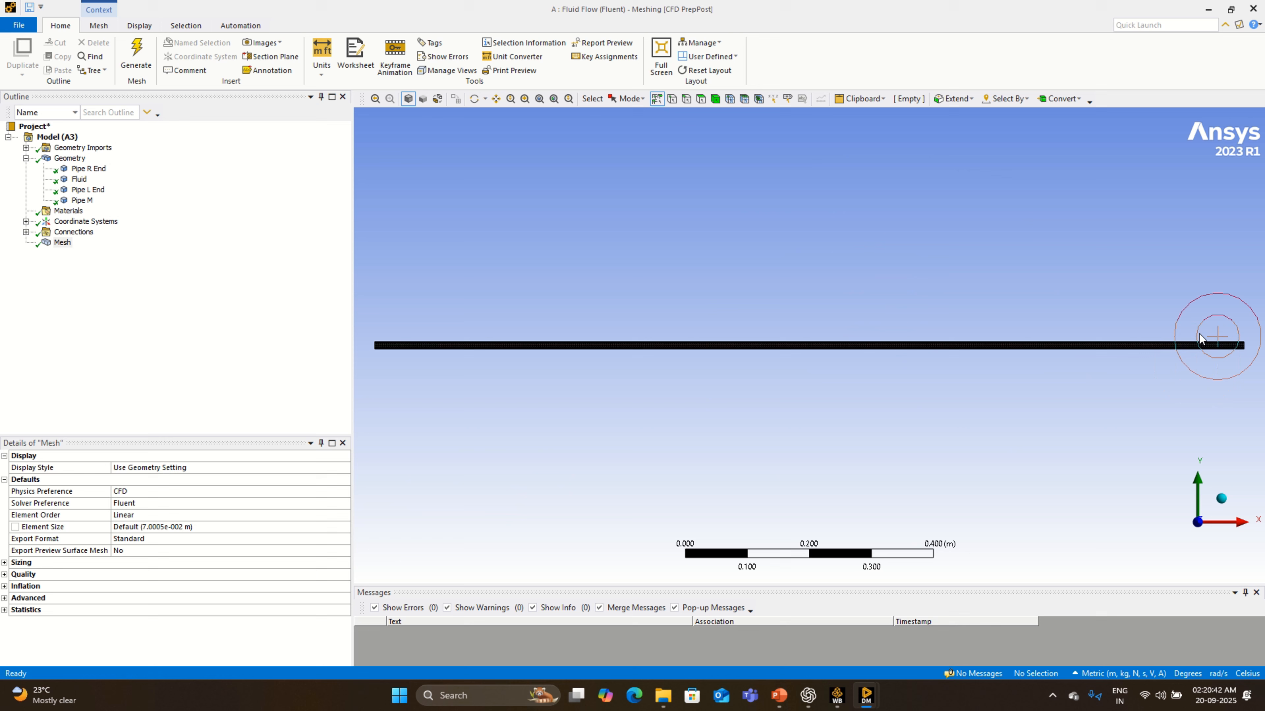
- Examine the mesh on the pipe's end face viewed along the X axis and show the mesh's node and element statistics
left_click(1230, 522)
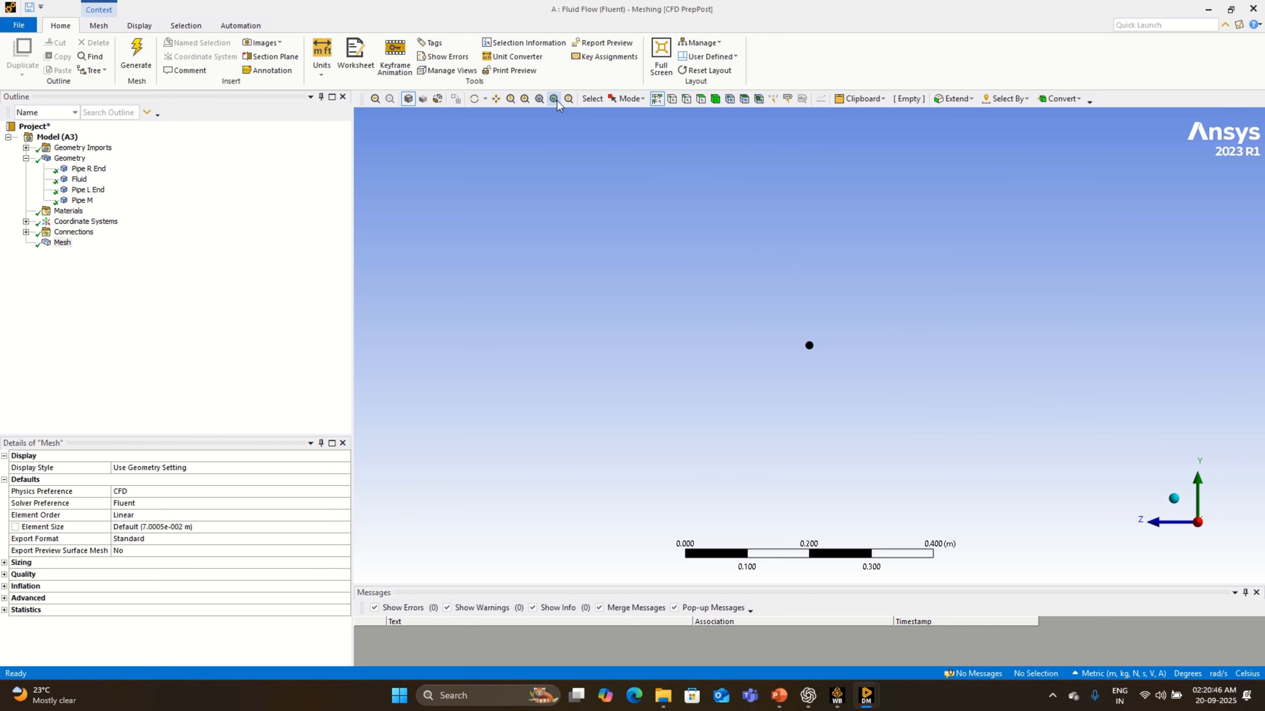
left_click(524, 99)
left_click_drag(795, 334, 830, 362)
left_click_drag(691, 248, 903, 412)
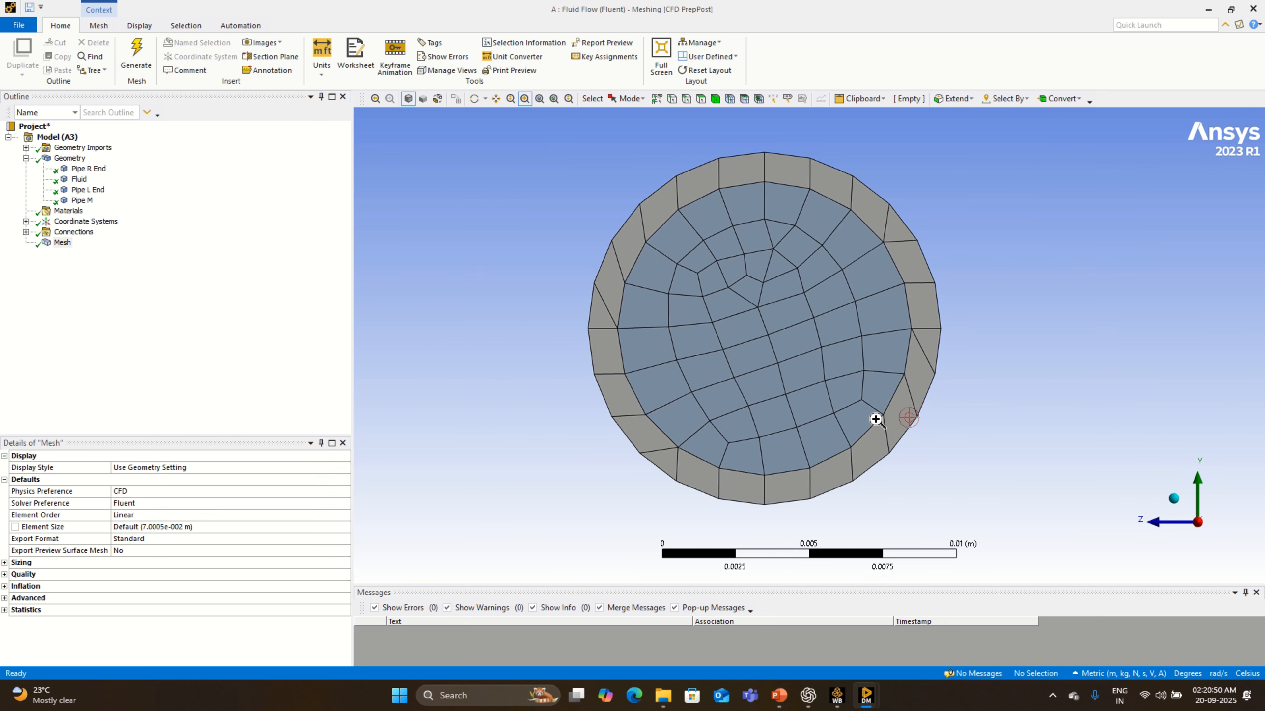
left_click(4, 610)
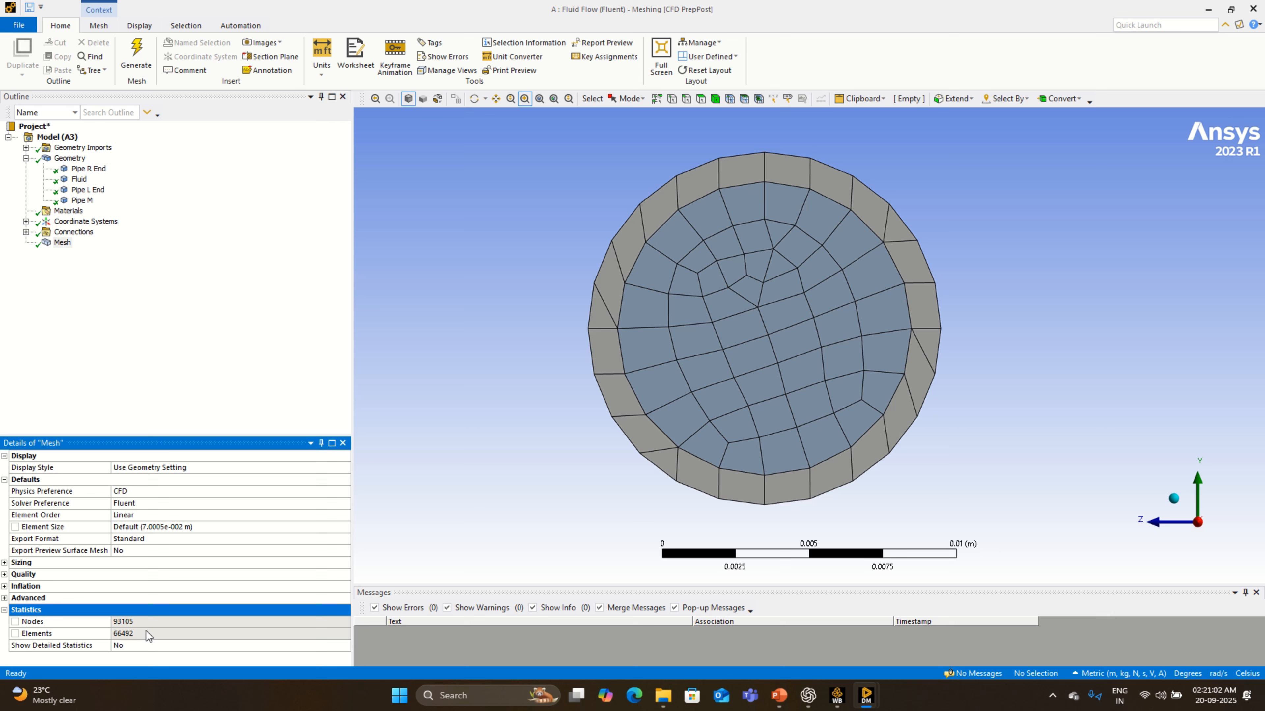
- Set the mesh element size to 0.005 m, dismiss the script error and regenerate the mesh
left_click(202, 527)
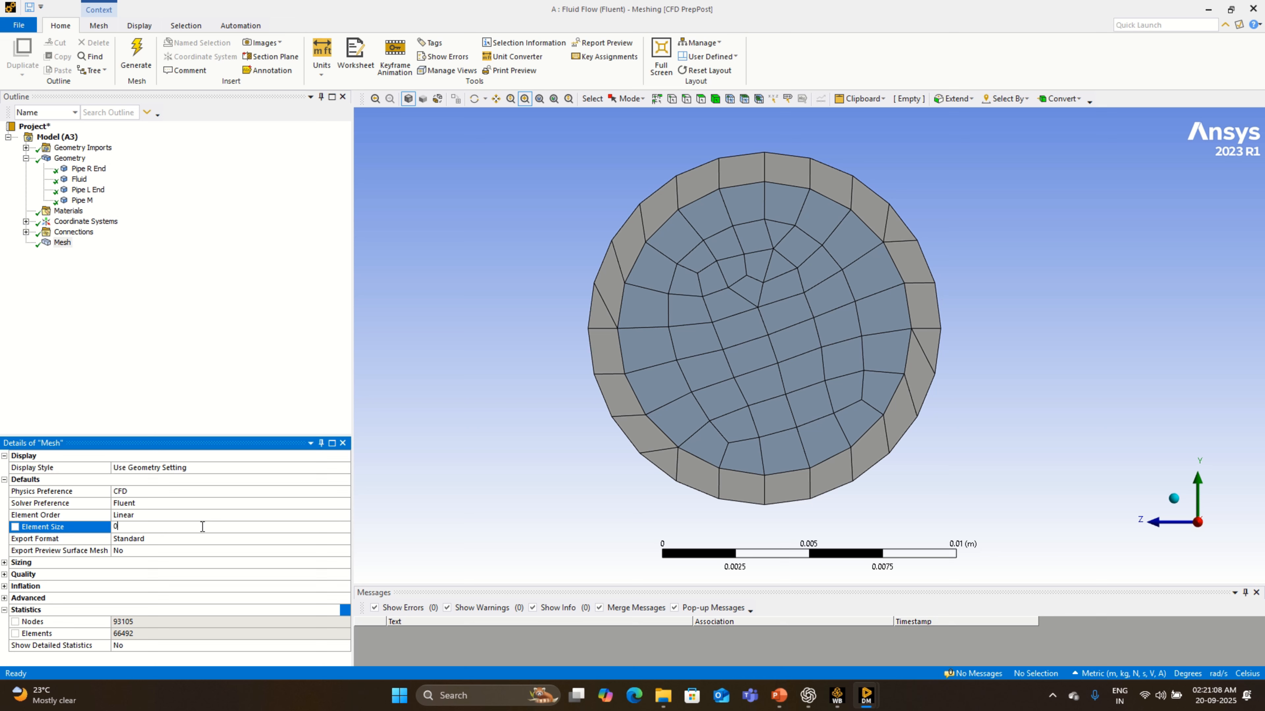
type("0.005")
left_click(63, 243)
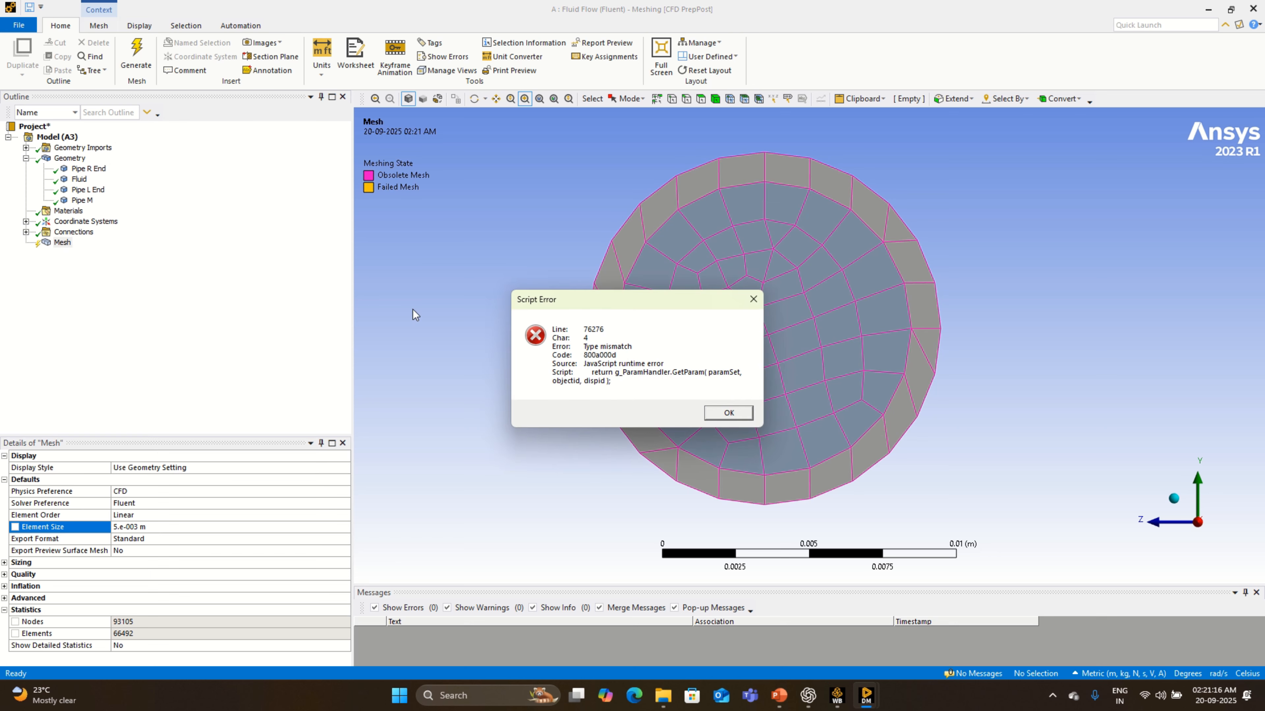
left_click(717, 414)
right_click(63, 243)
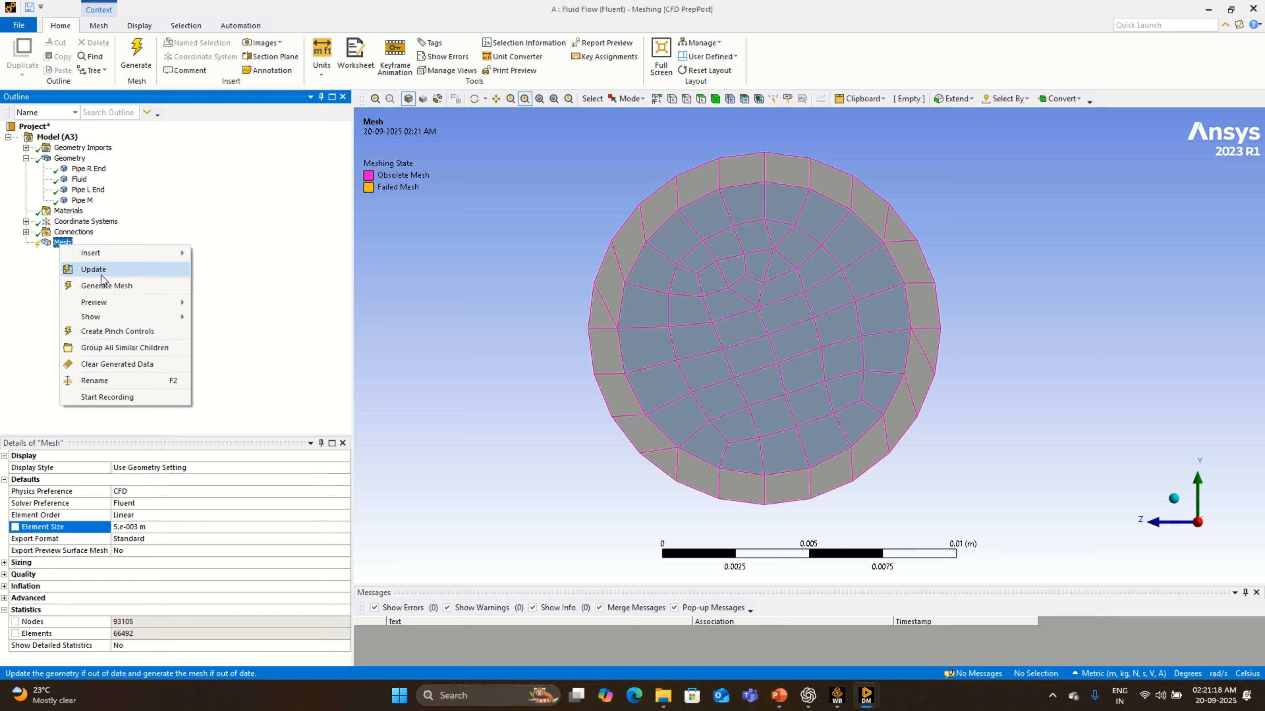
left_click(106, 285)
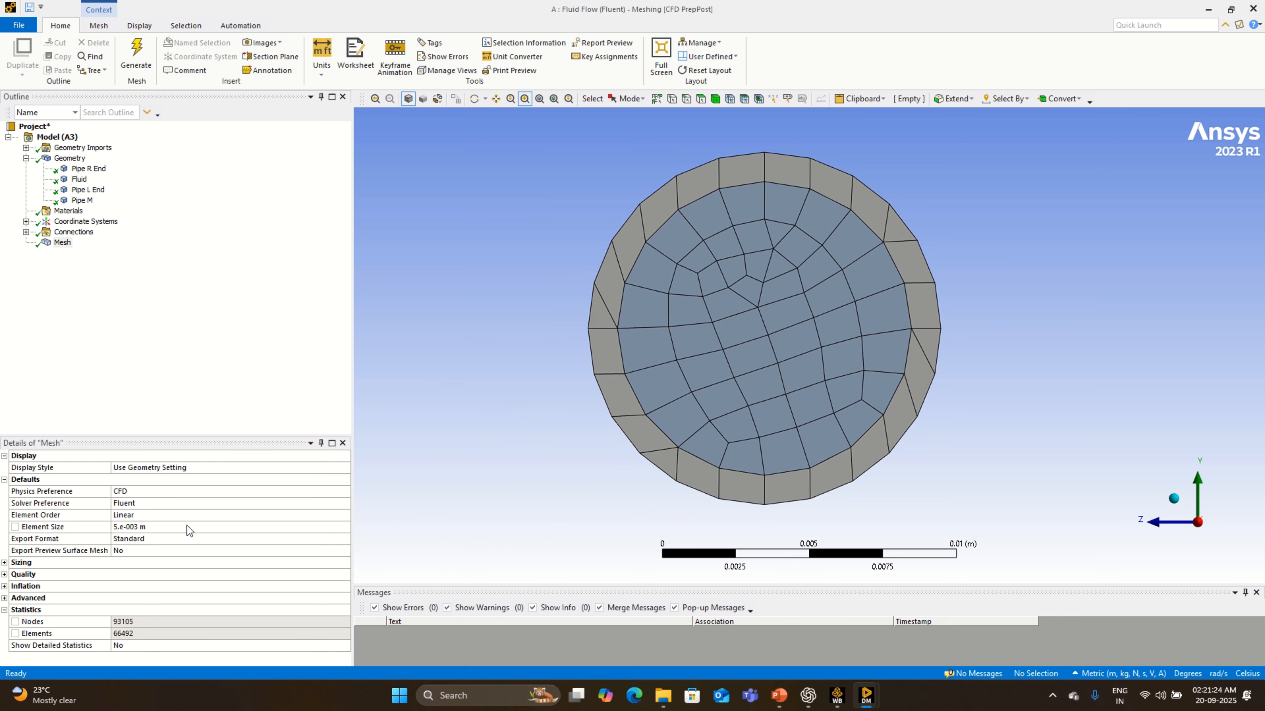
- Set the mesh element size to 0.0025 m and regenerate the mesh
left_click(149, 525)
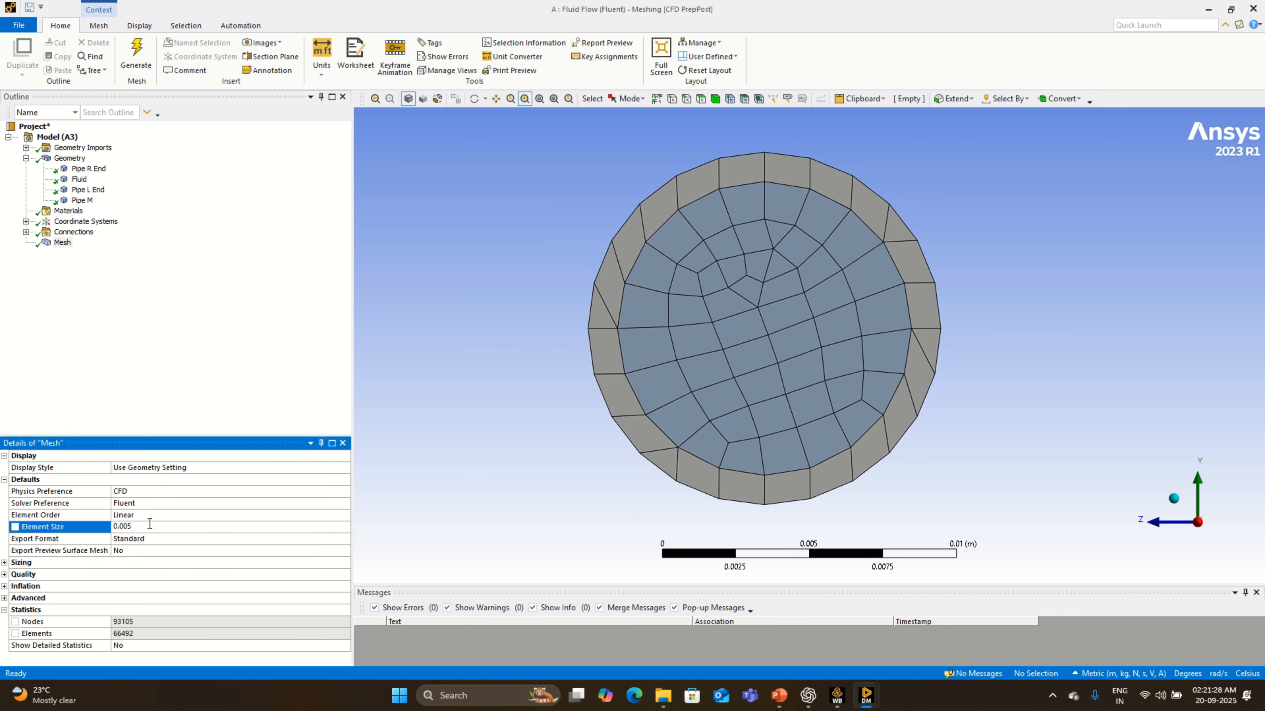
type("2")
right_click(60, 243)
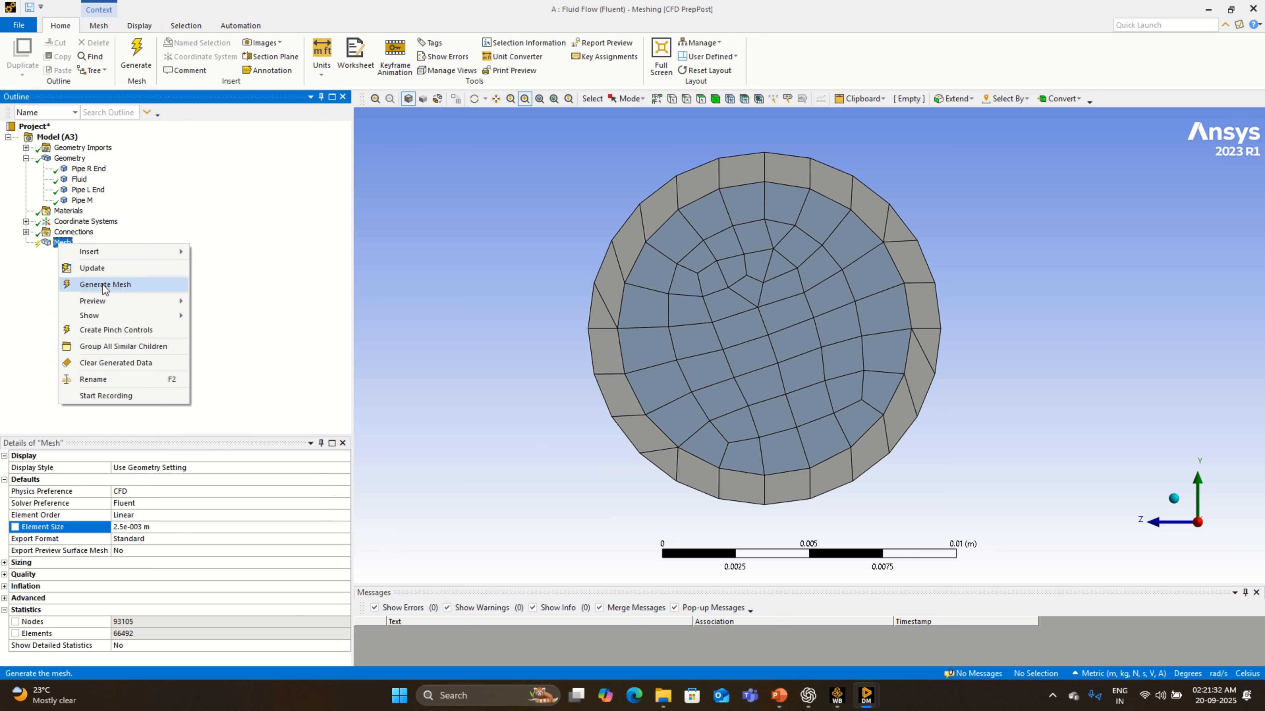
left_click(103, 285)
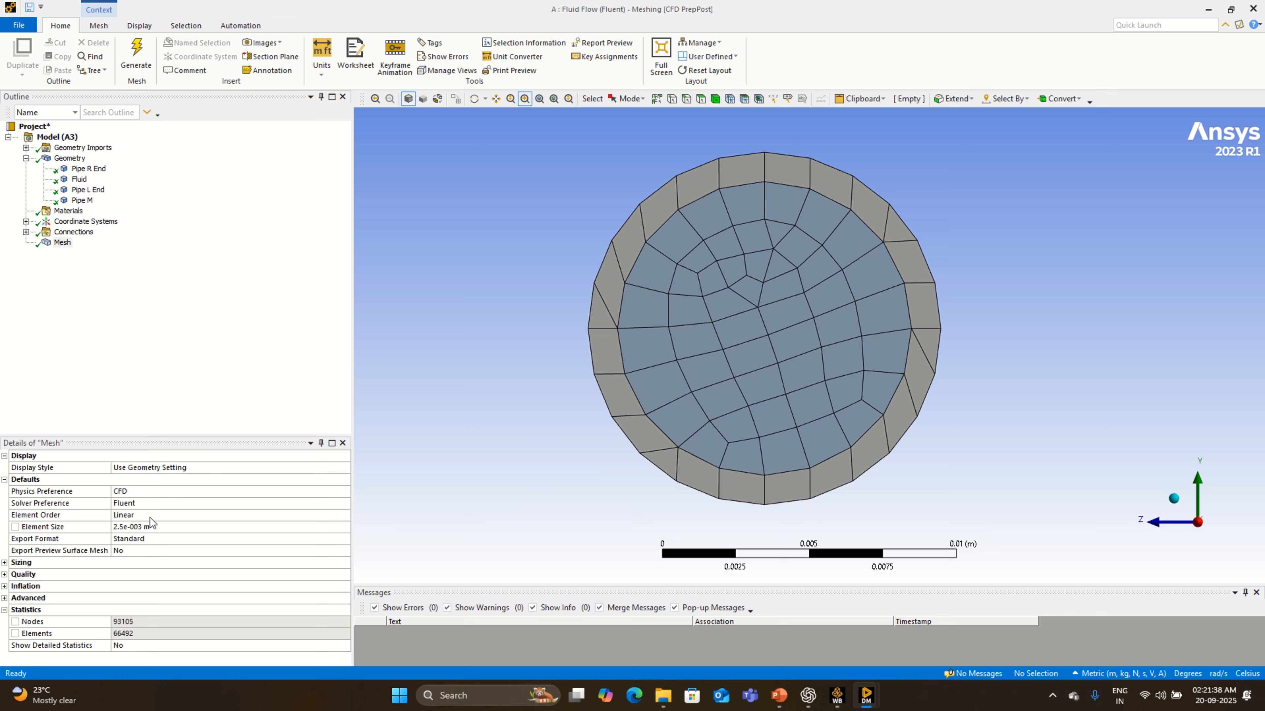
- Set the mesh element size to 0.001 m and regenerate the mesh
left_click(156, 528)
left_click(156, 529)
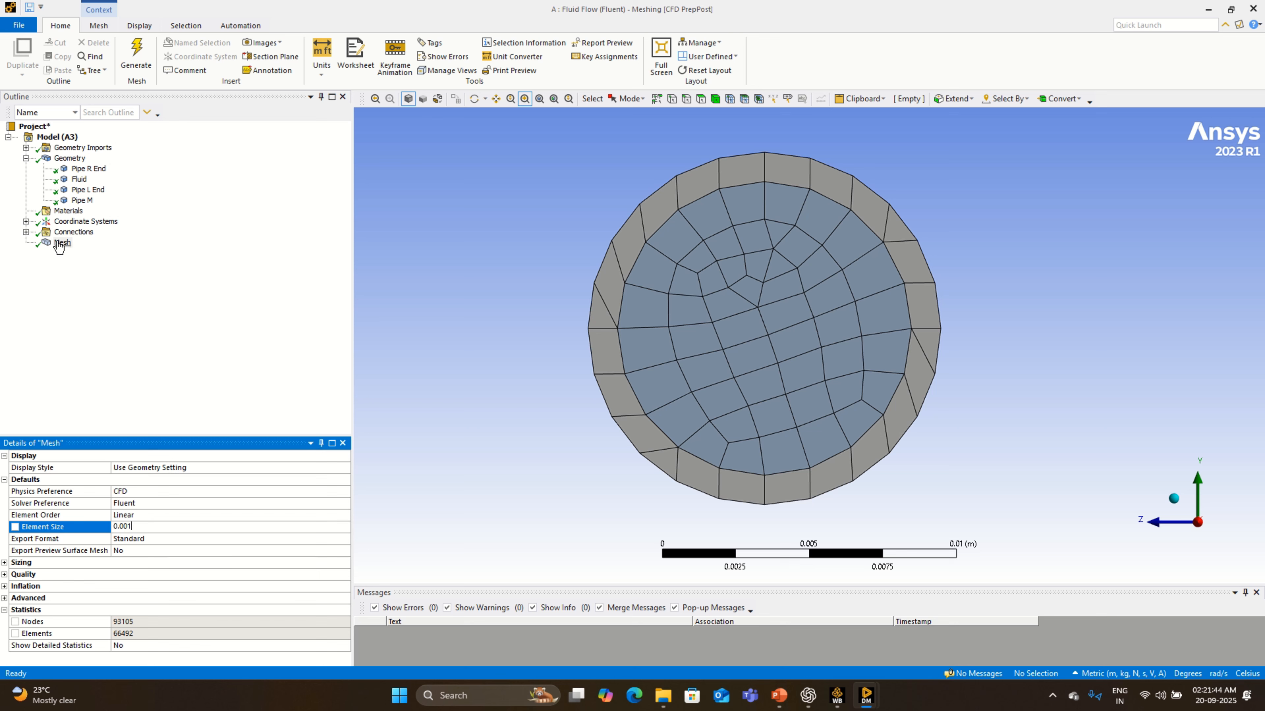
right_click(59, 243)
left_click(111, 282)
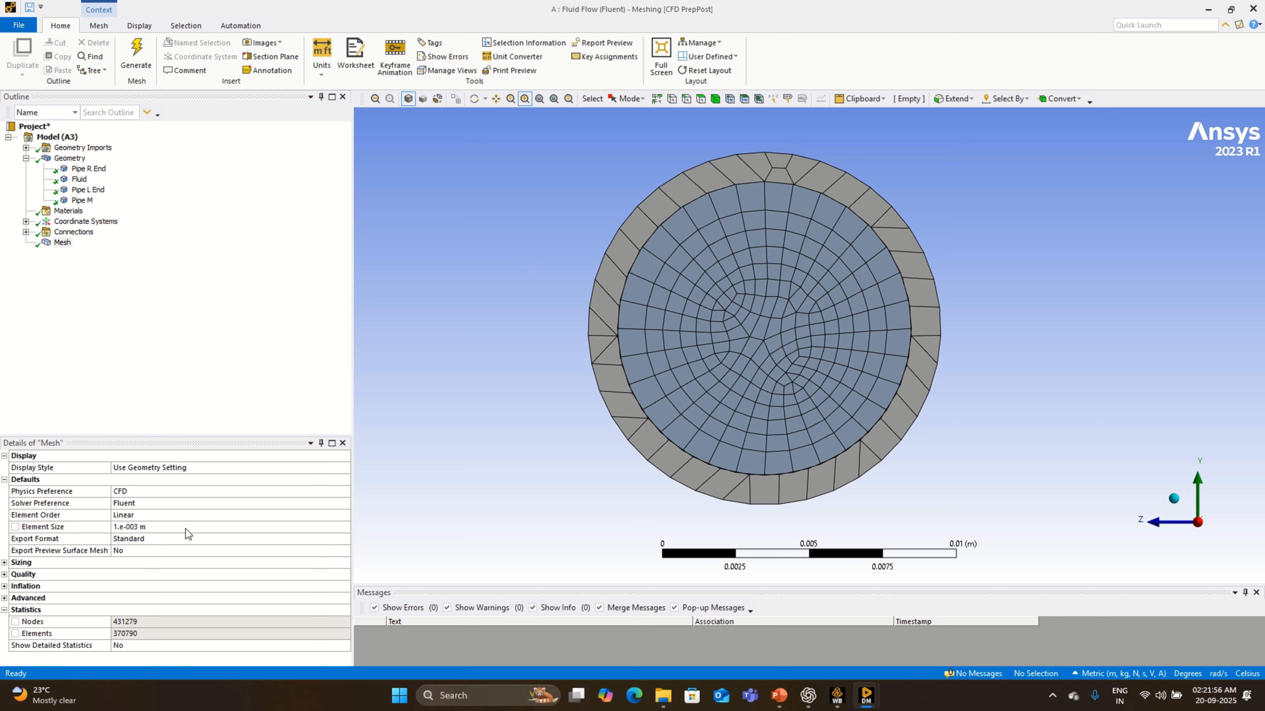
- Set the mesh element size to 0.0005 m and regenerate the mesh
left_click(159, 527)
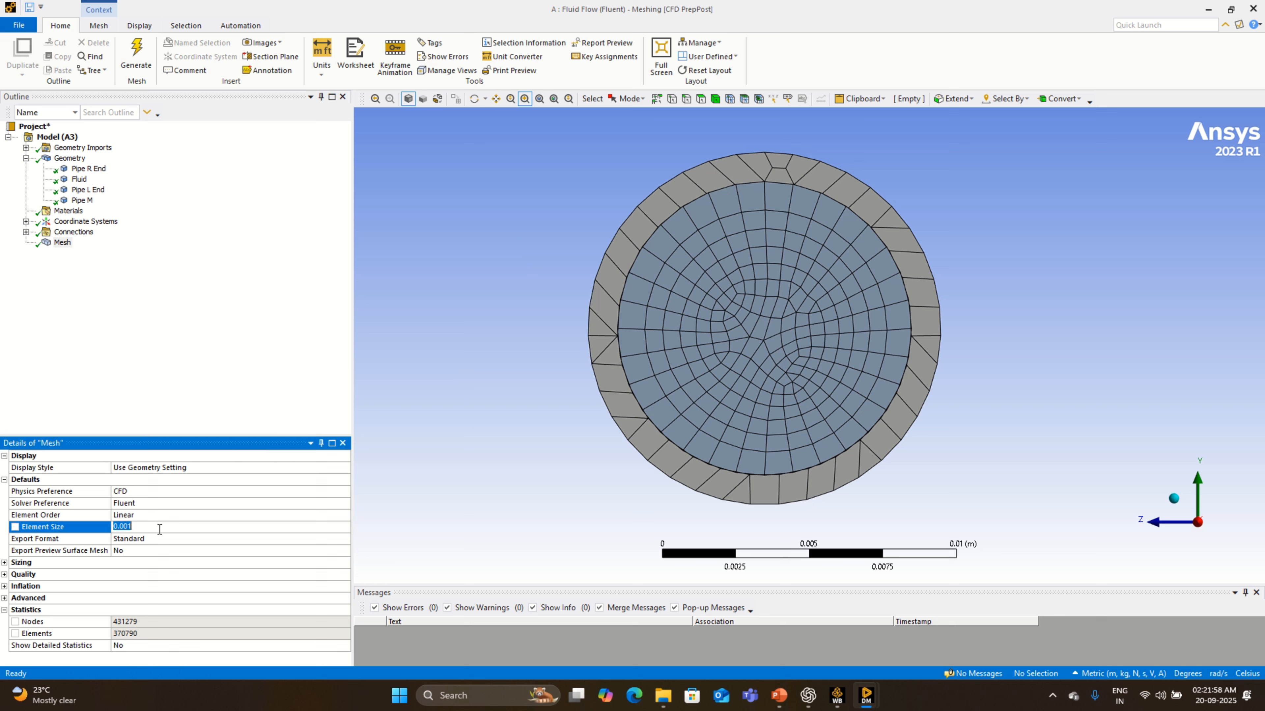
left_click(159, 527)
type("05")
right_click(61, 243)
left_click(95, 269)
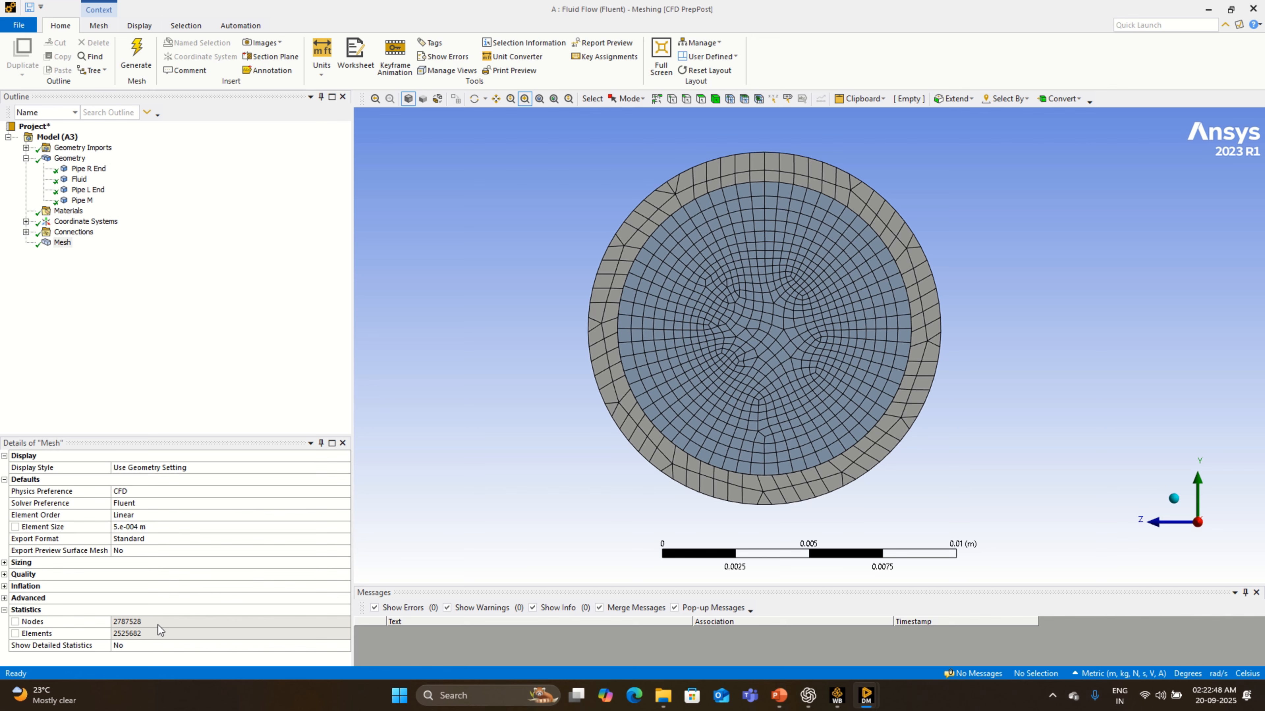
- Examine the refined mesh along the pipe's full length and close up on its low-X end face
left_click(1175, 505)
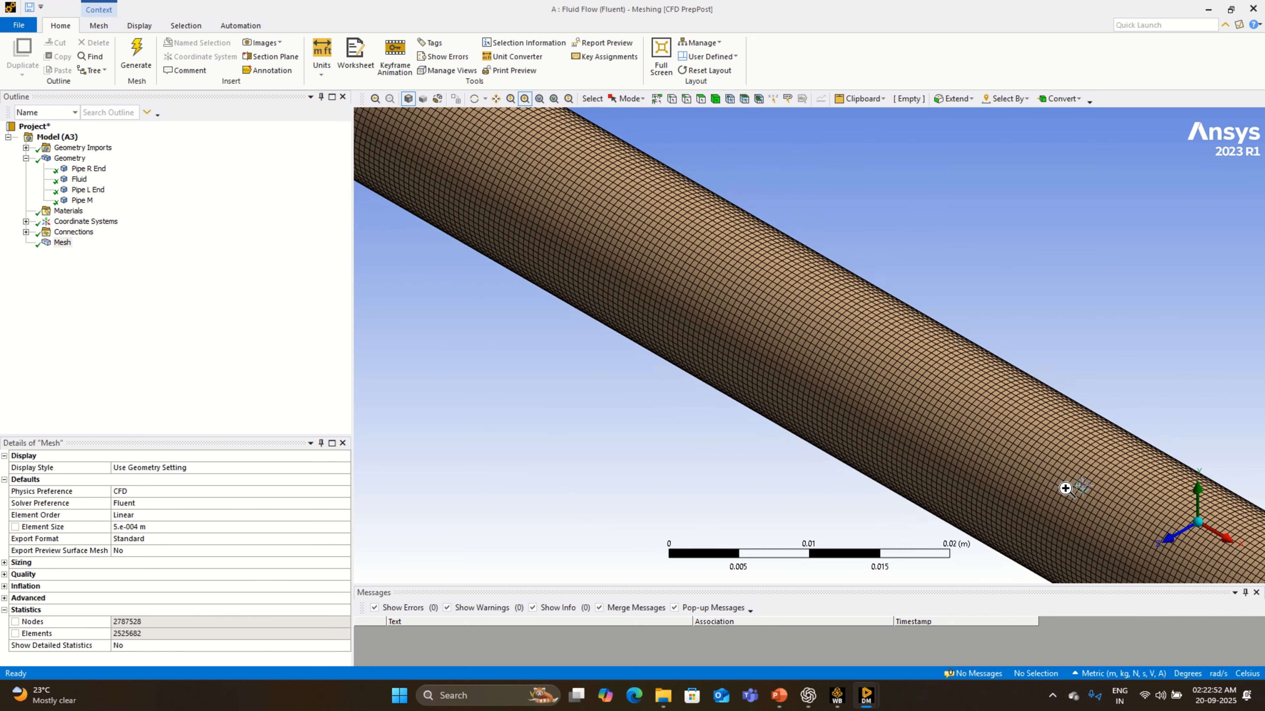
left_click(1176, 535)
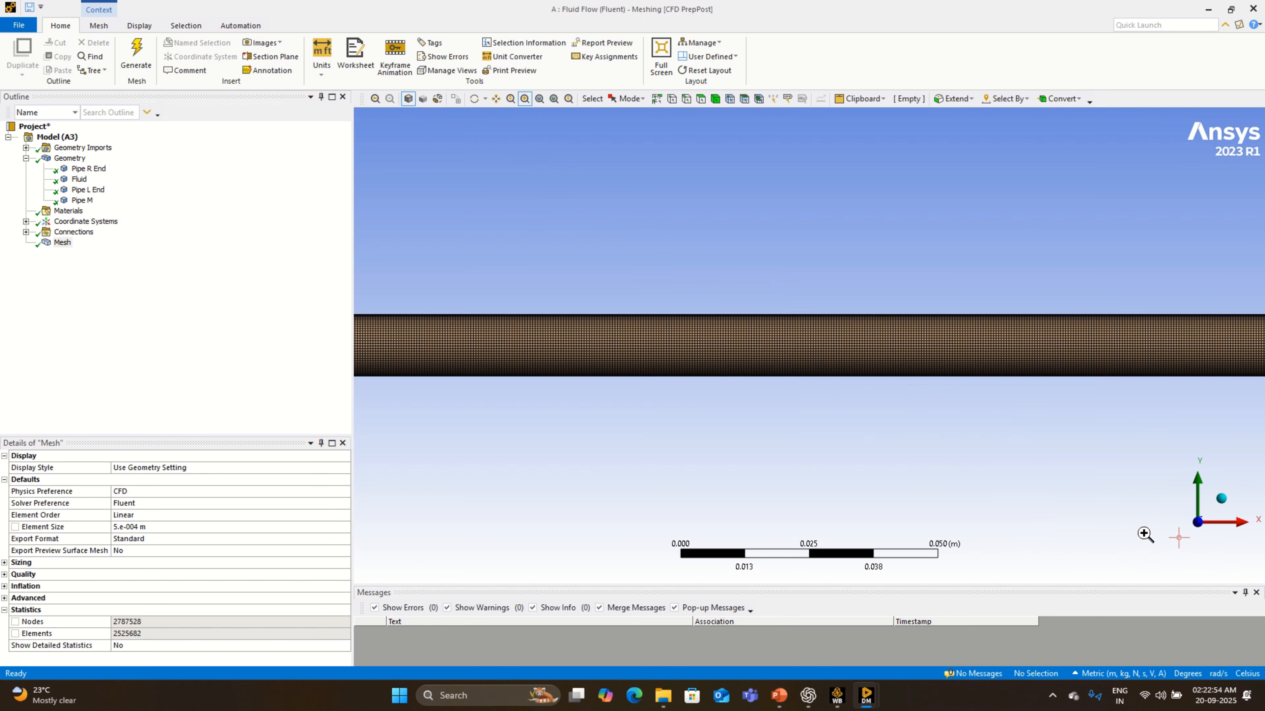
scroll(966, 479, "down", 8)
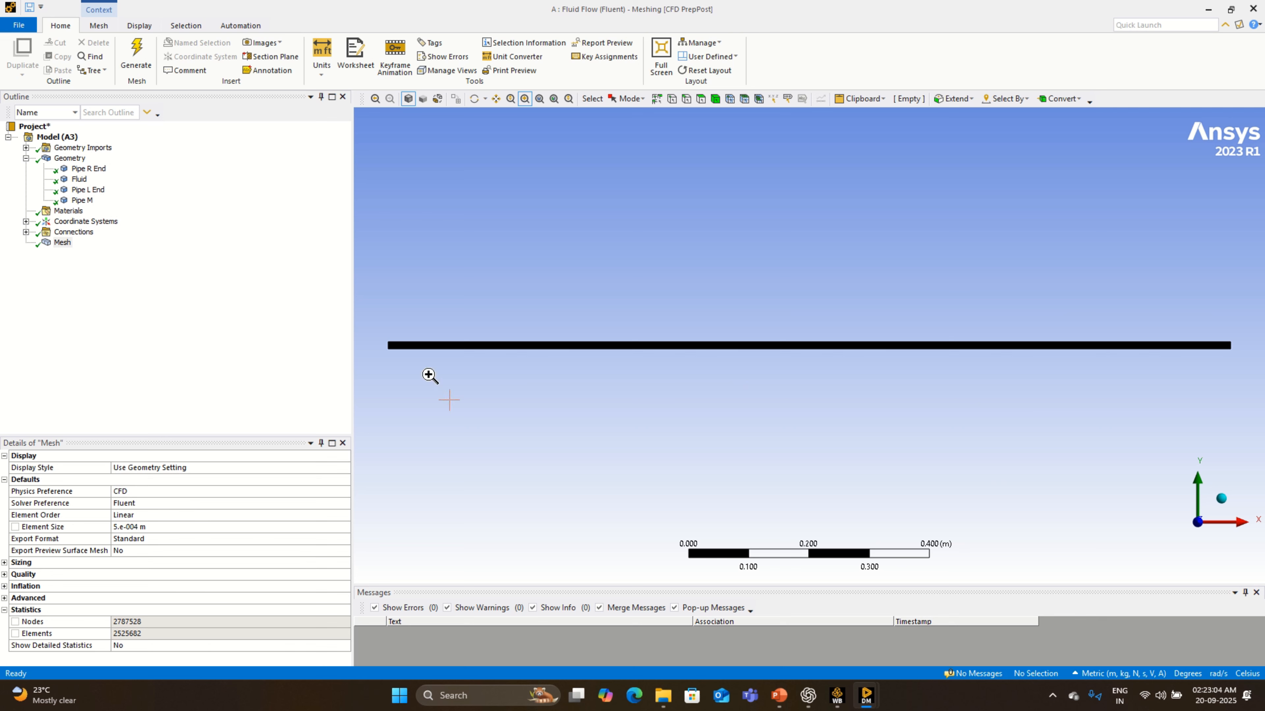
left_click(476, 99)
left_click_drag(403, 399, 559, 361)
left_click(524, 99)
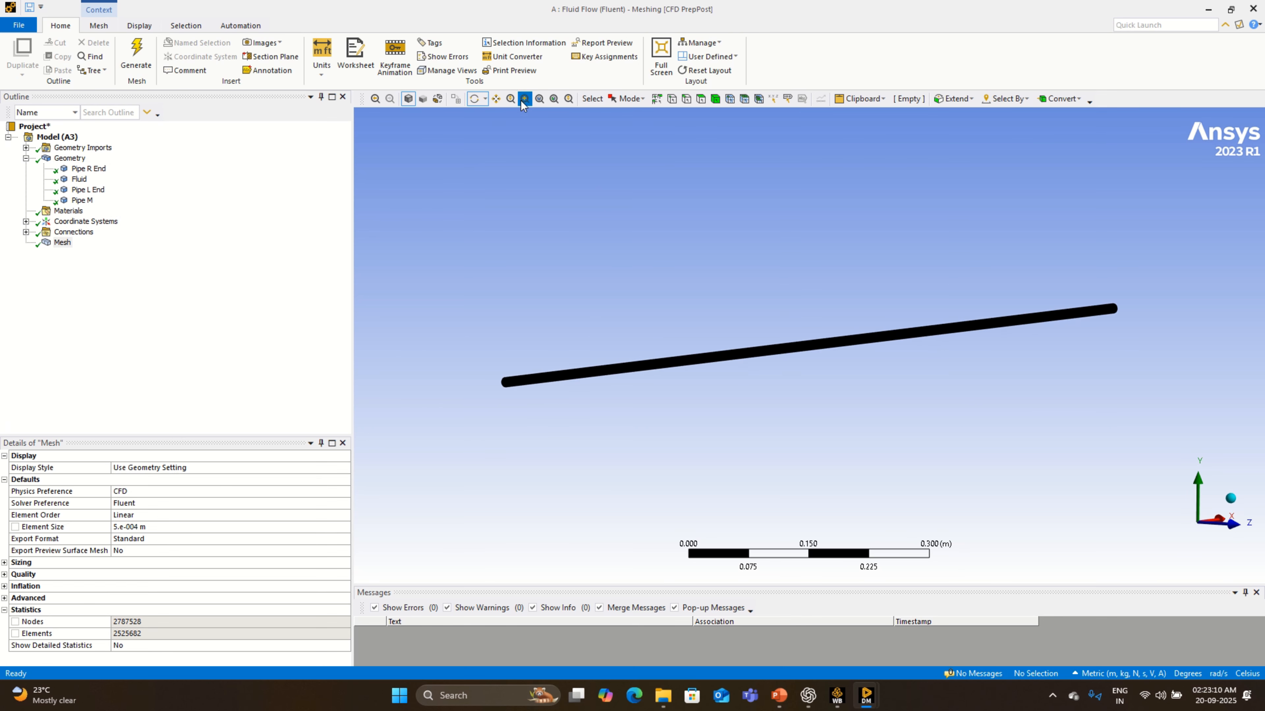
left_click_drag(476, 363, 557, 438)
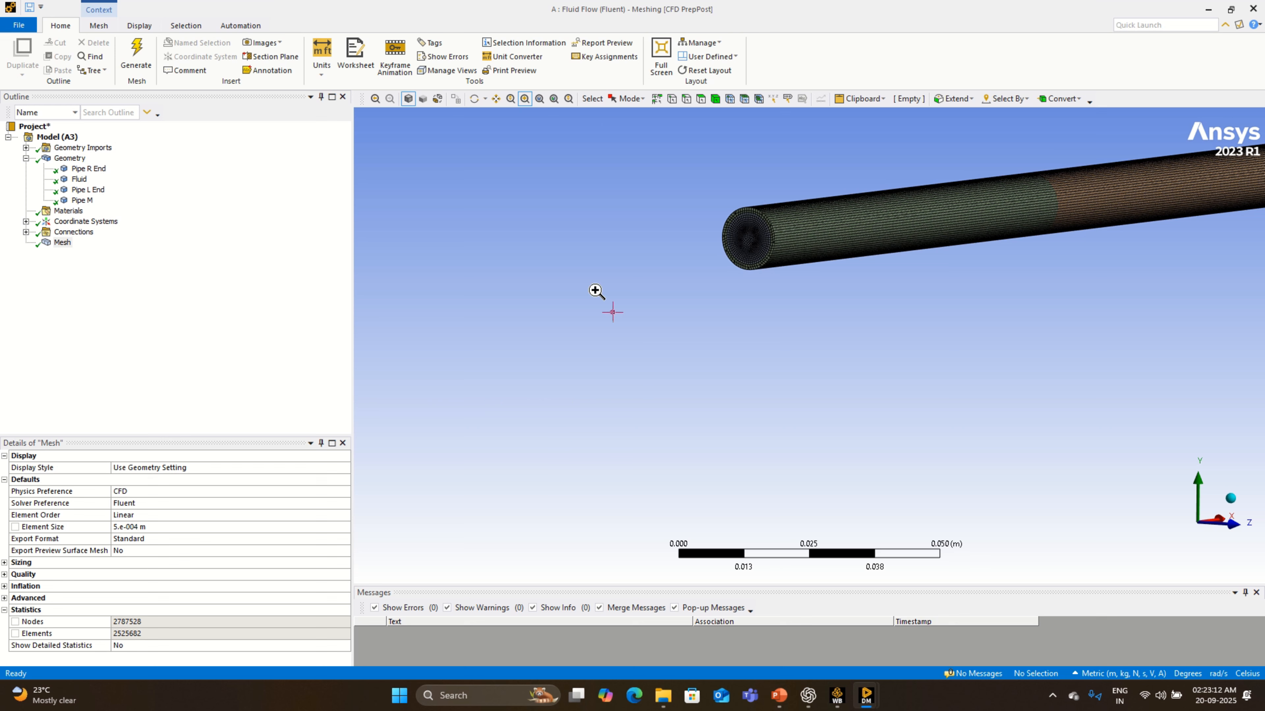
left_click_drag(678, 183, 884, 318)
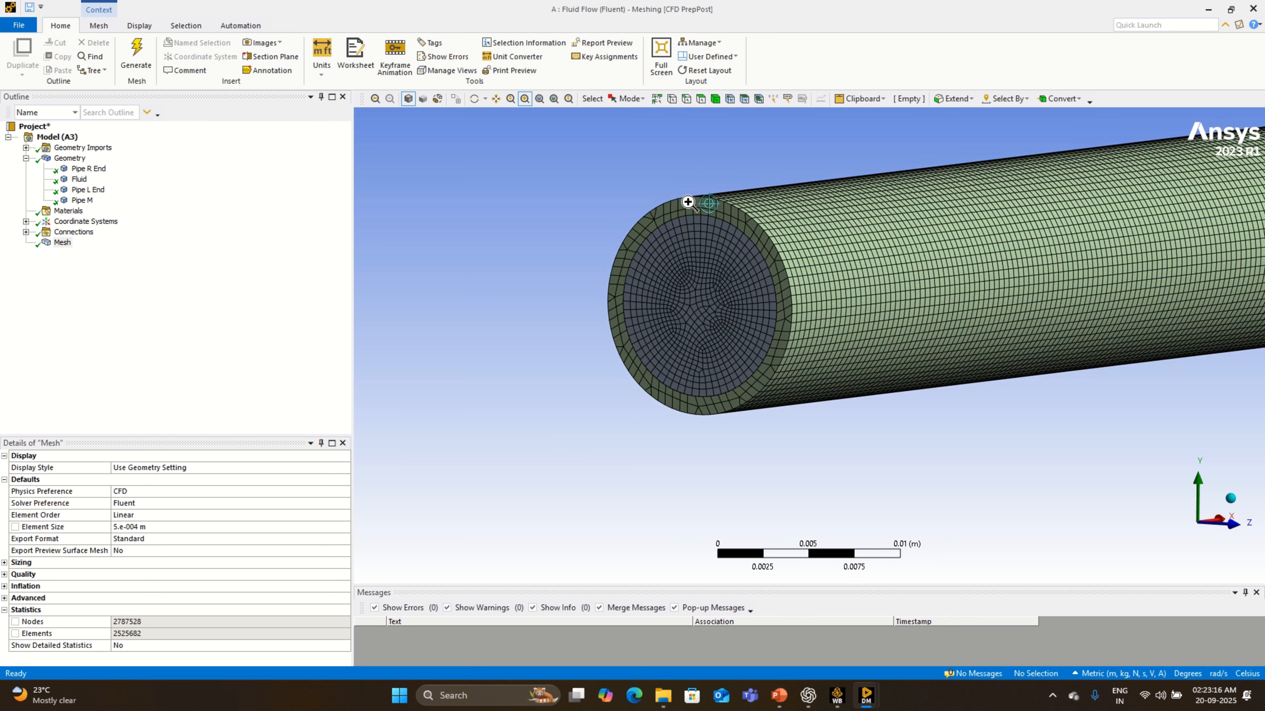
- Create a named selection called Inlet from the fluid body's circular face at the low-X end of the pipe
left_click(699, 101)
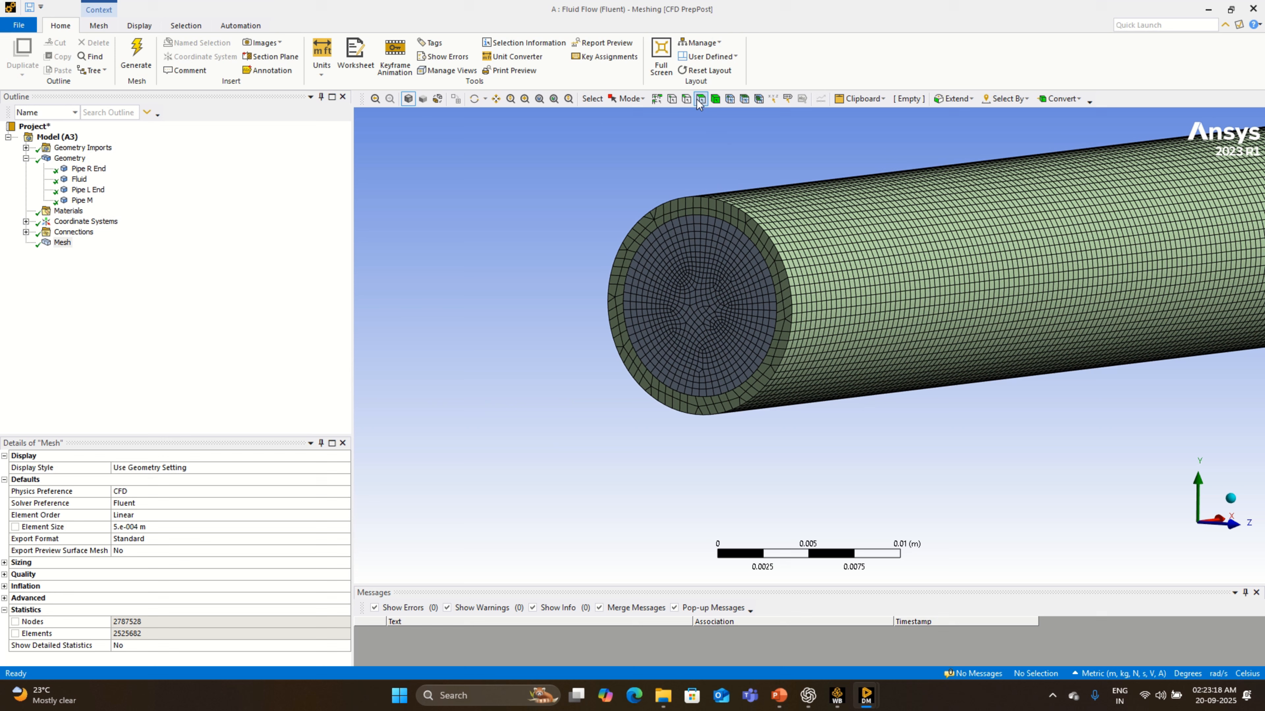
left_click(681, 253)
right_click(680, 251)
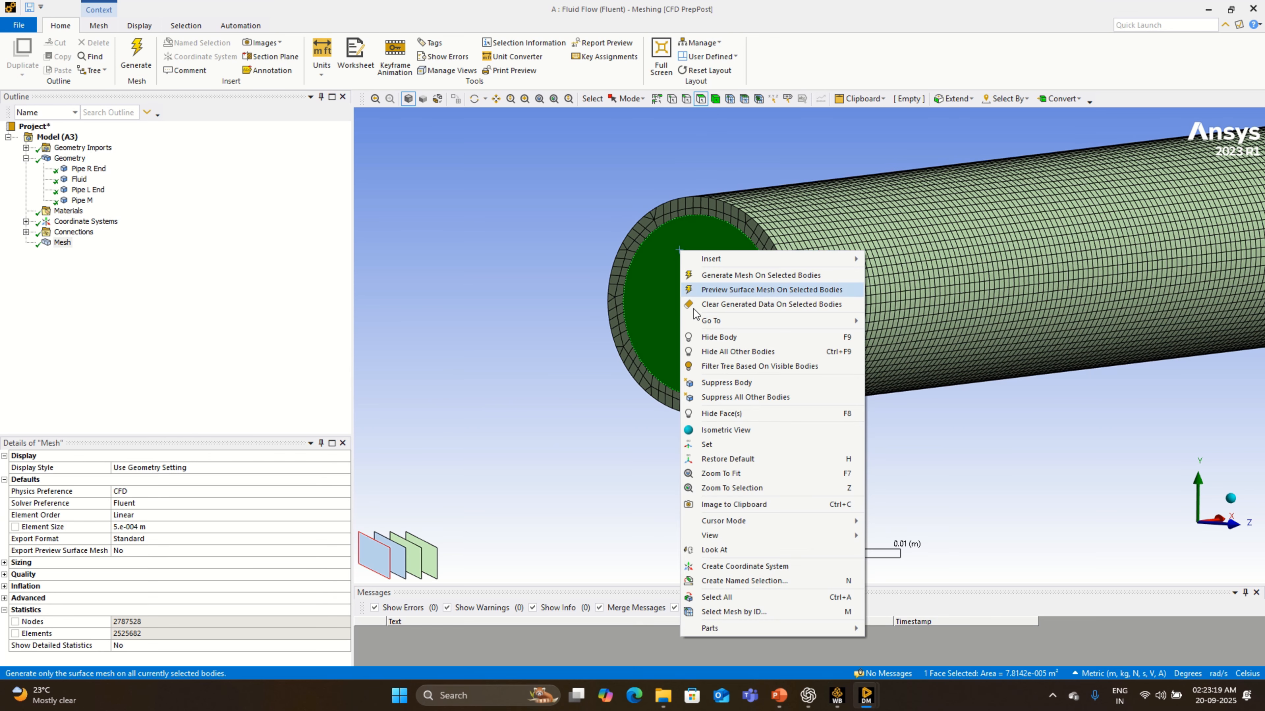
left_click(745, 580)
type("iN")
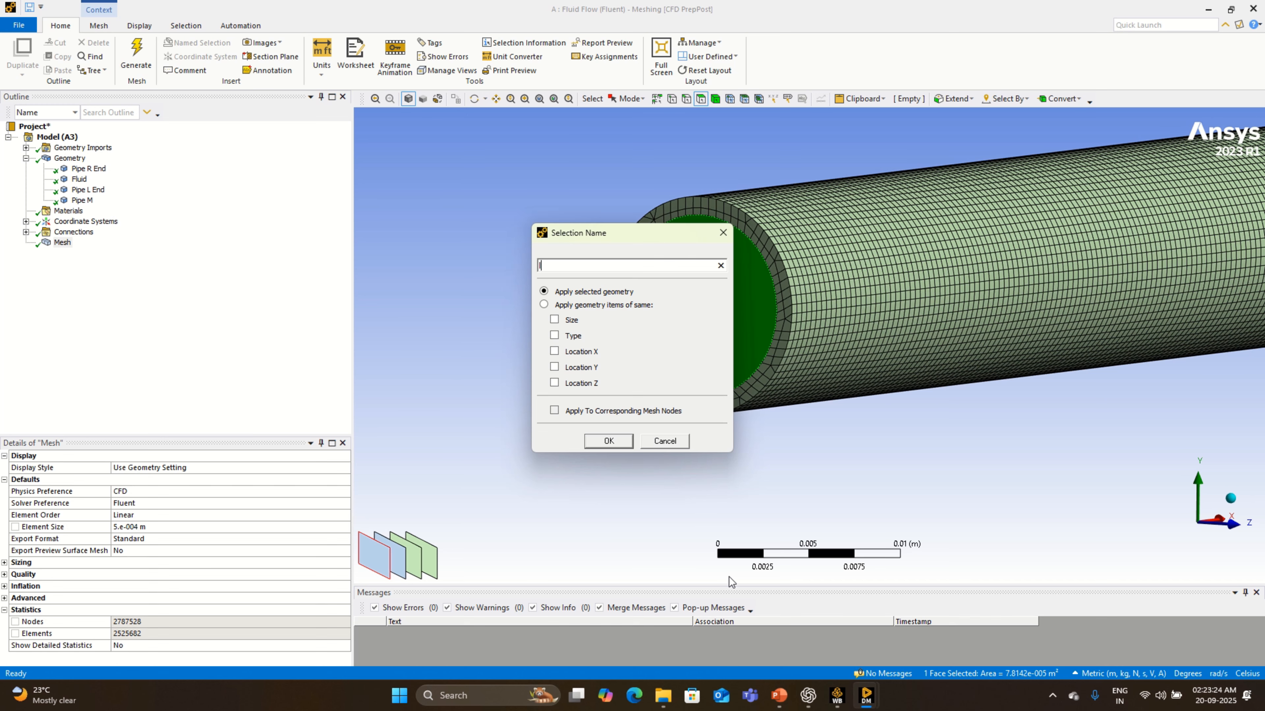
type("let")
key("Return")
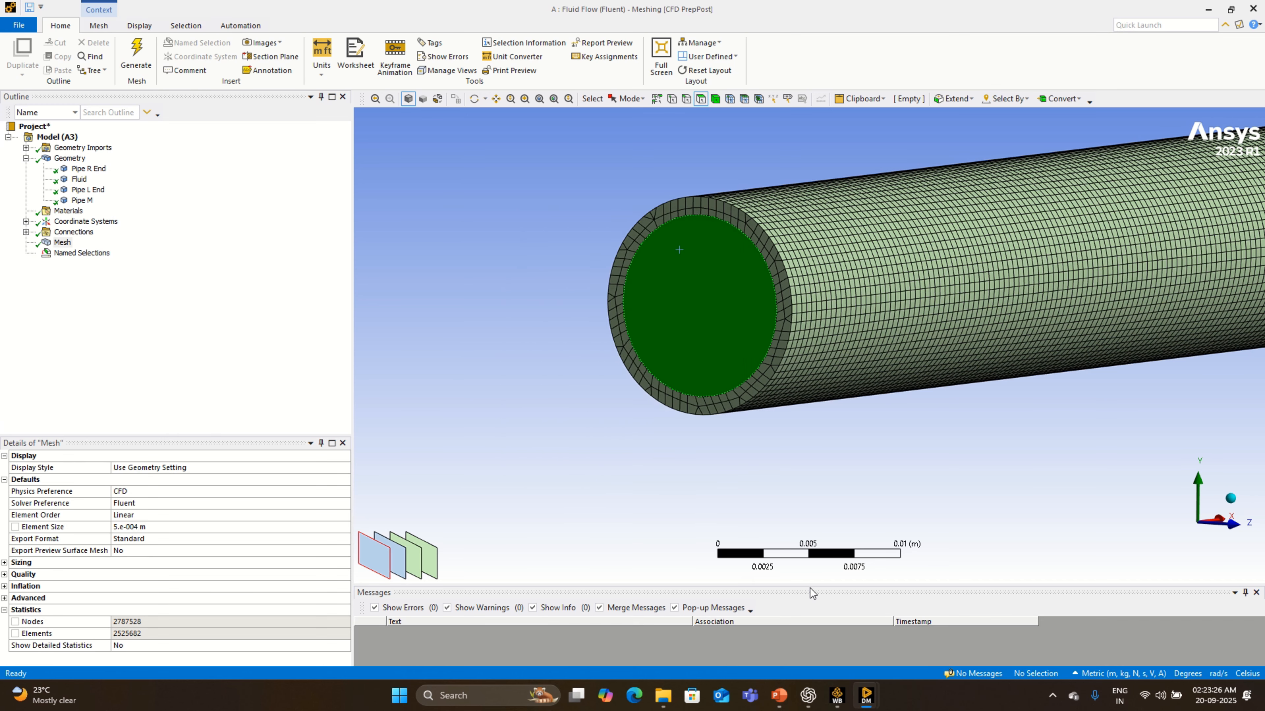
- Create a named selection called Outlet from the fluid body's circular face at the opposite end of the pipe
scroll(838, 385, "down", 6)
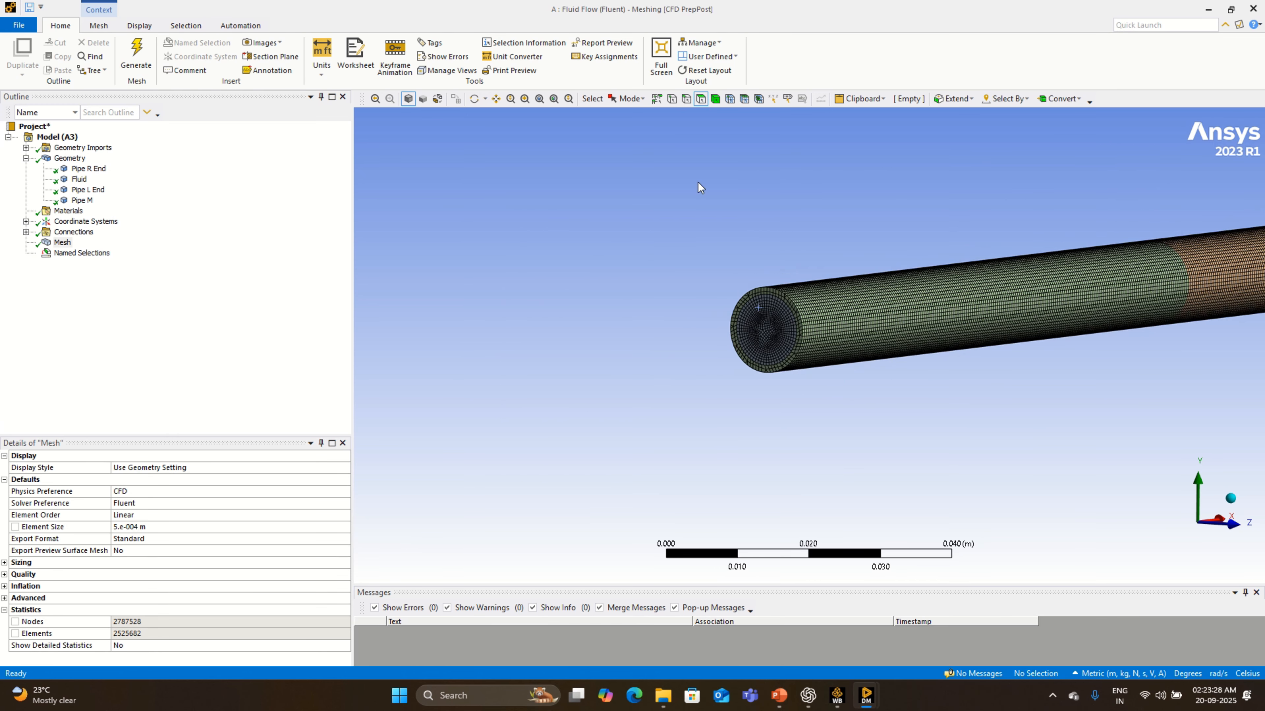
scroll(972, 347, "down", 7)
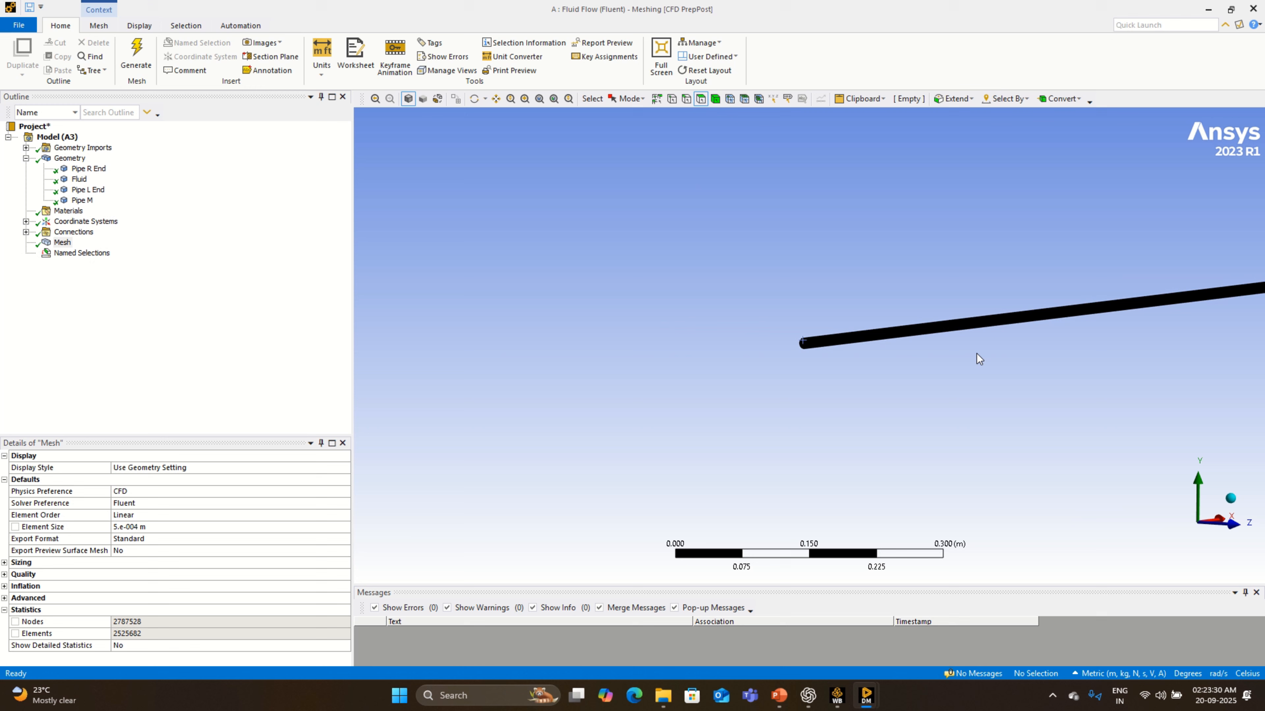
scroll(979, 353, "down", 2)
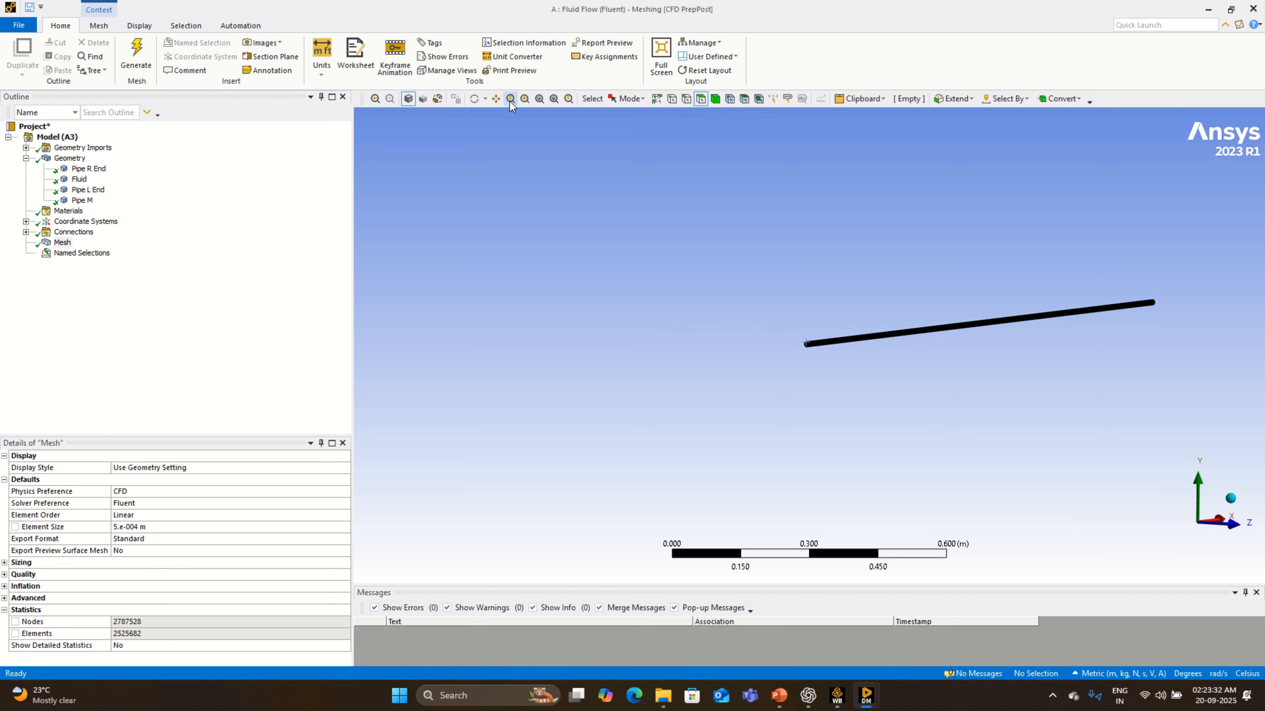
left_click(496, 99)
left_click_drag(1120, 302, 742, 409)
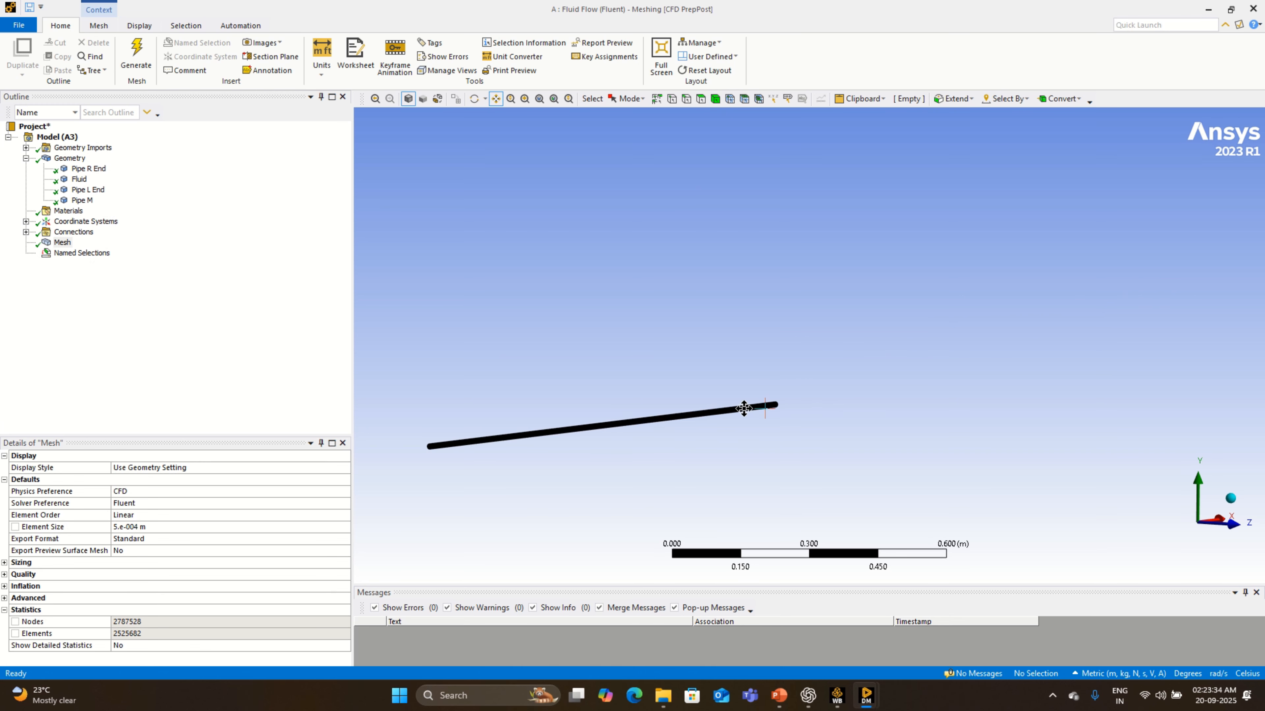
scroll(749, 415, "up", 2)
left_click(474, 98)
left_click_drag(954, 413, 625, 422)
scroll(764, 454, "up", 2)
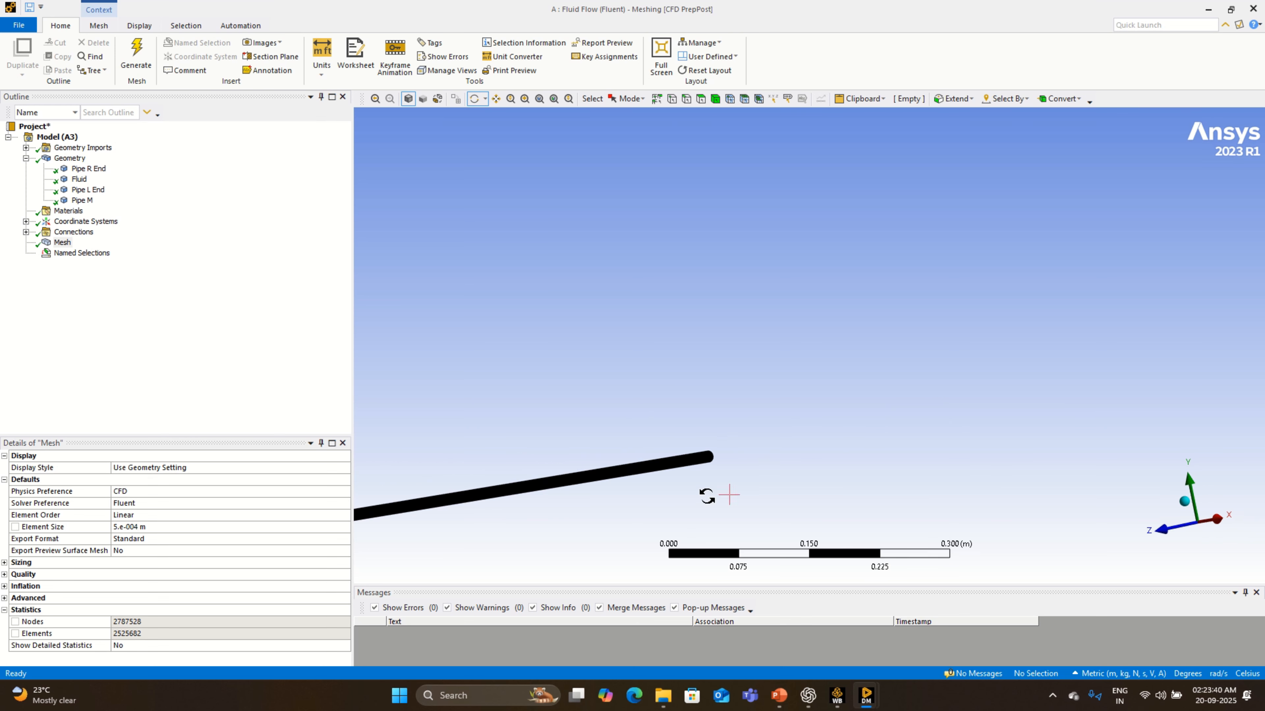
scroll(704, 489, "up", 2)
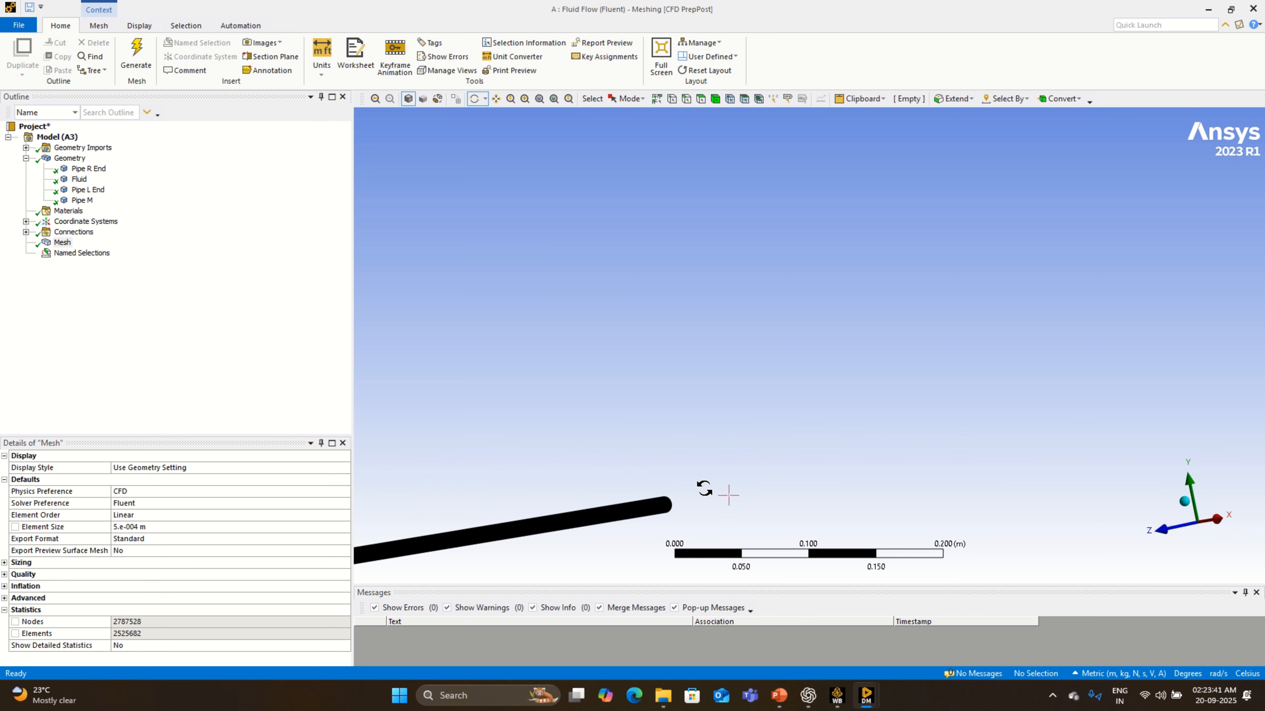
left_click(525, 98)
left_click_drag(643, 482, 697, 531)
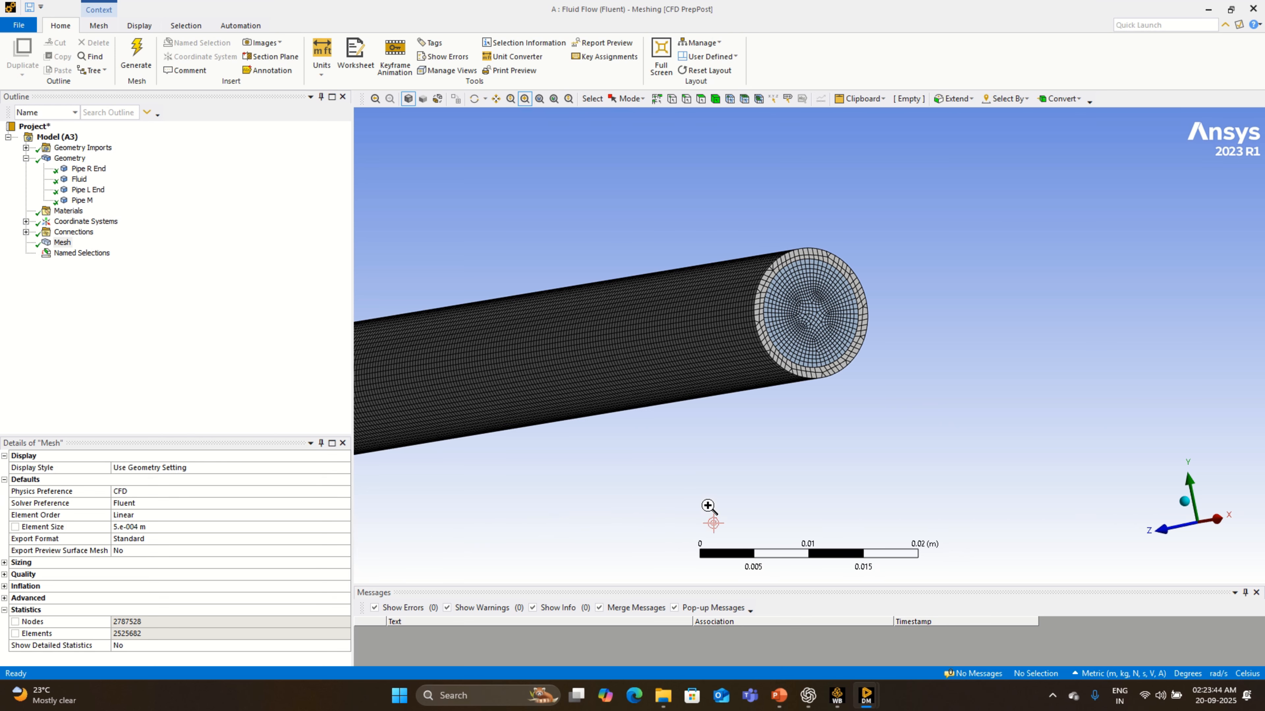
left_click(700, 98)
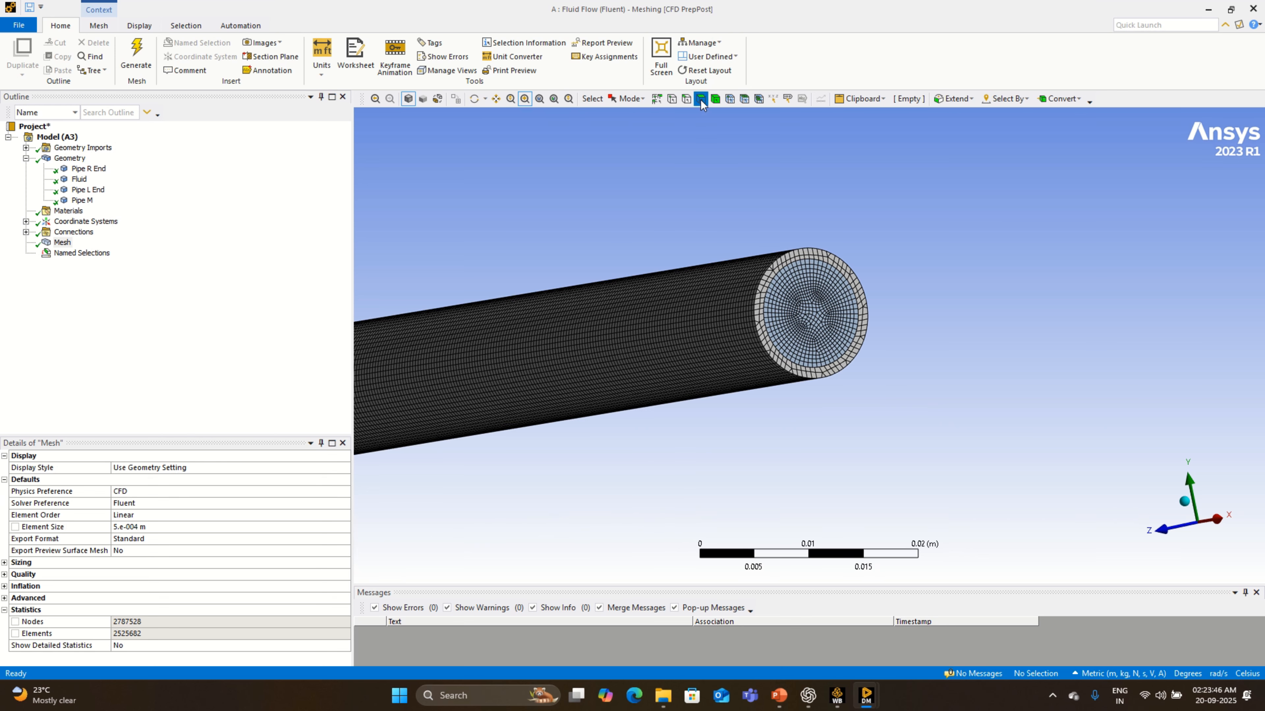
left_click(831, 314)
right_click(831, 314)
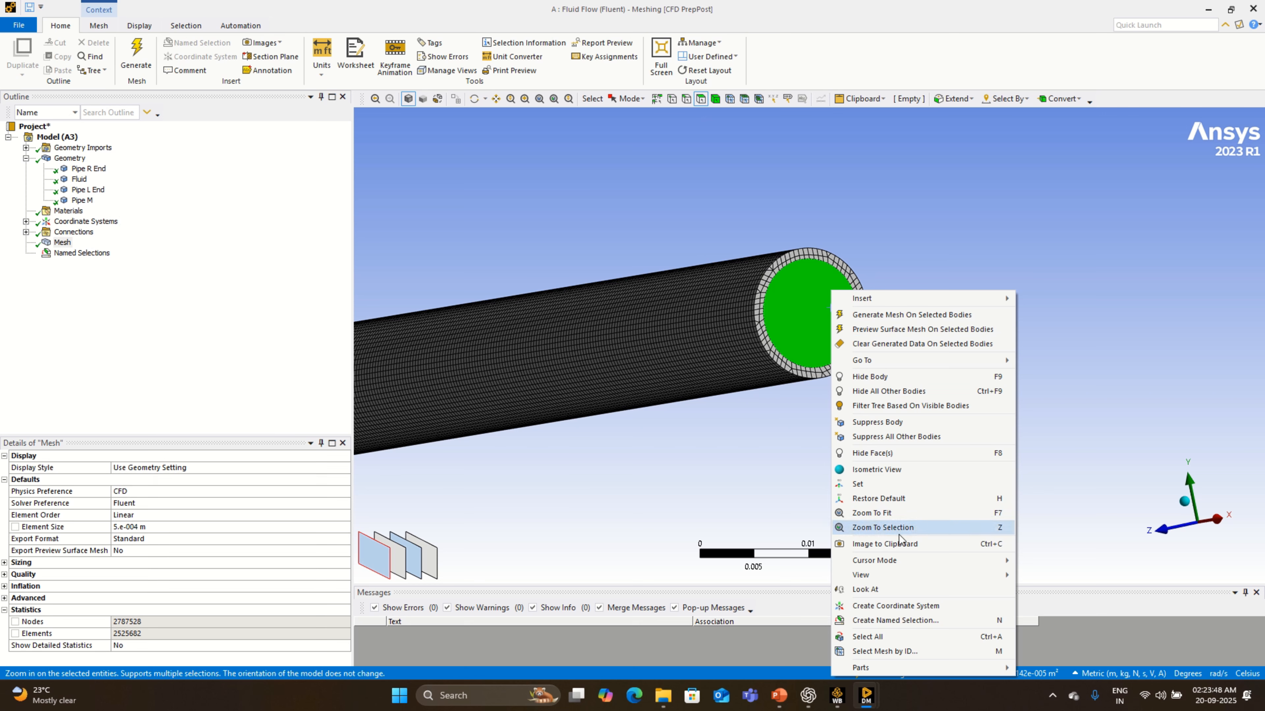
left_click(919, 623)
type("Ou")
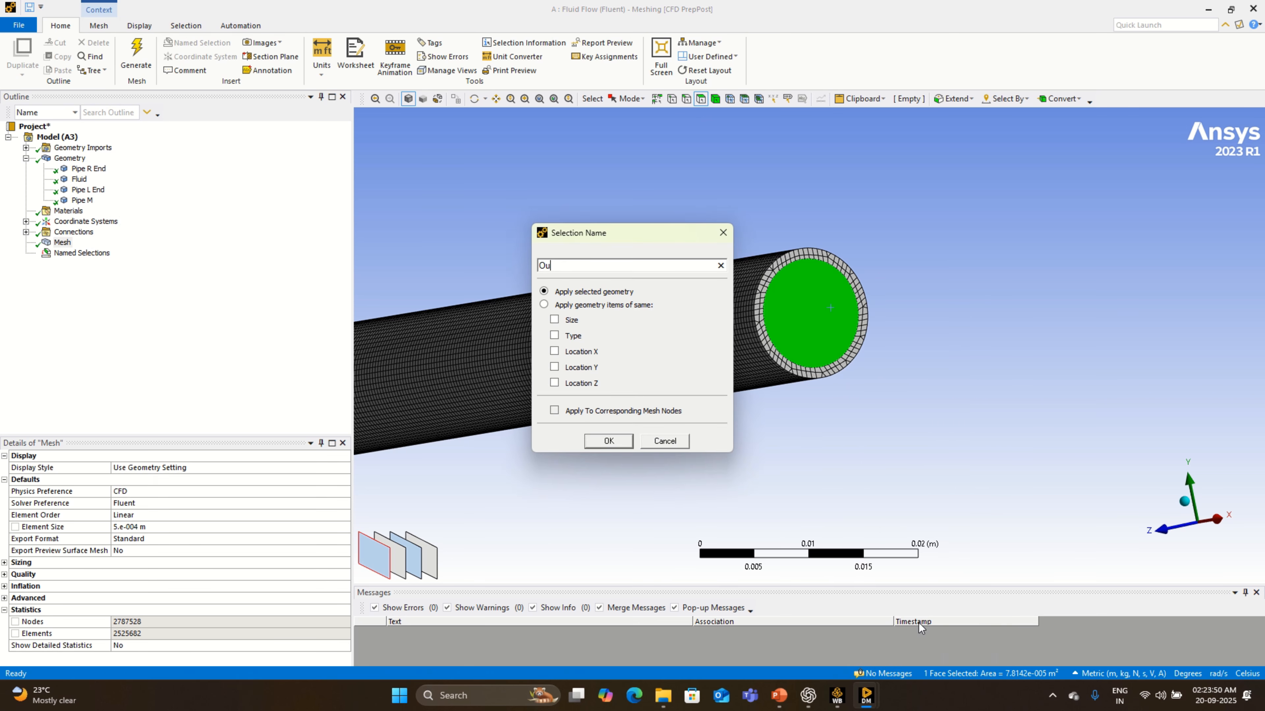
type("tlet")
key("Return")
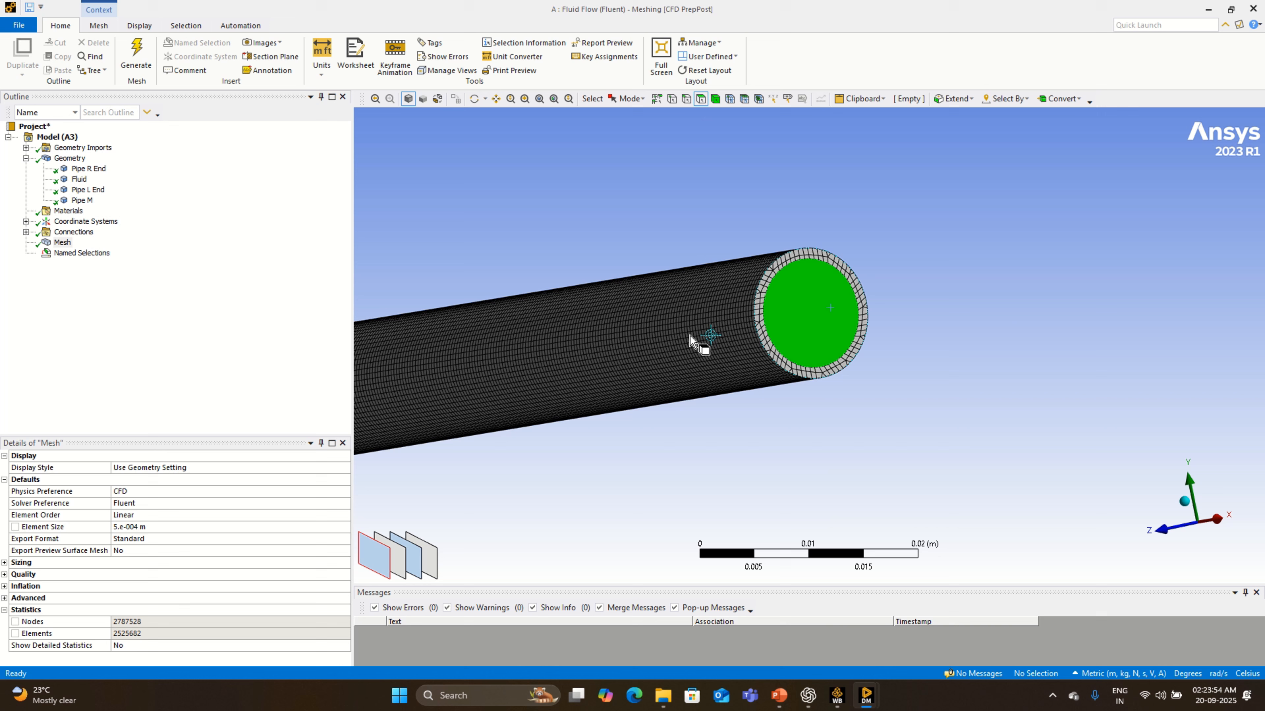
left_click(719, 343)
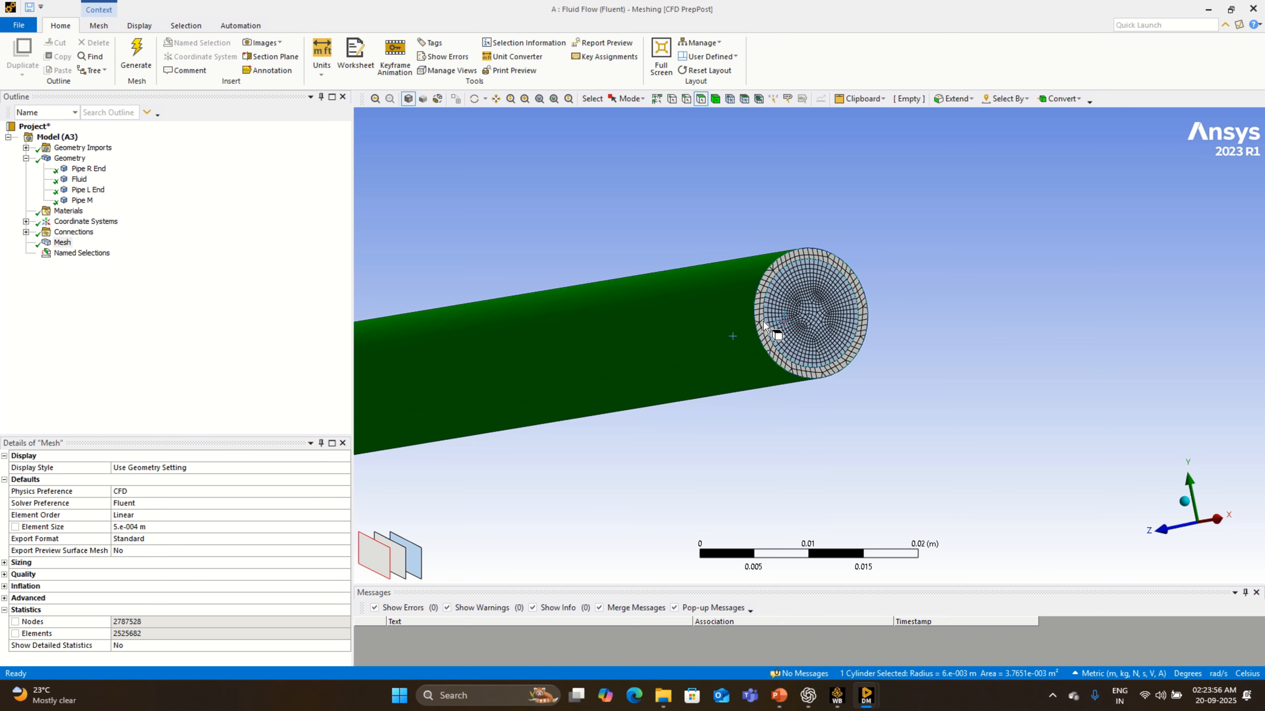
left_click(766, 334, "ctrl")
scroll(641, 418, "down", 3)
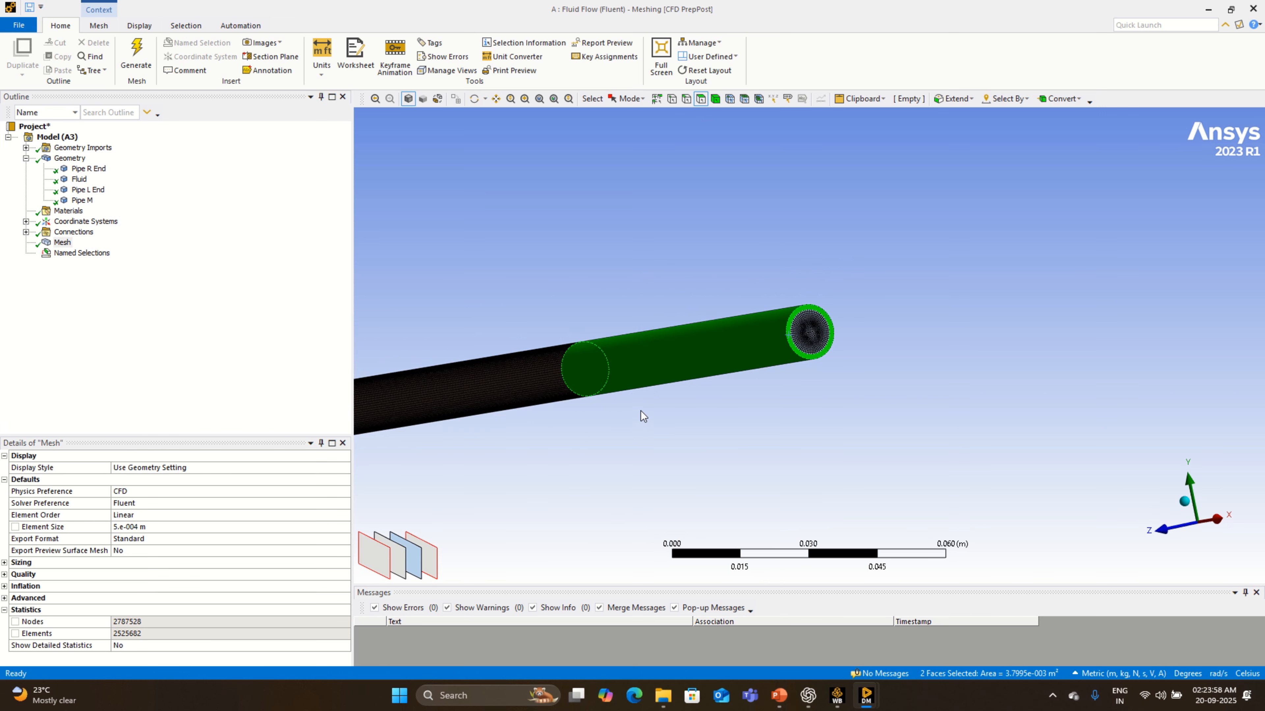
left_click(508, 377, "ctrl")
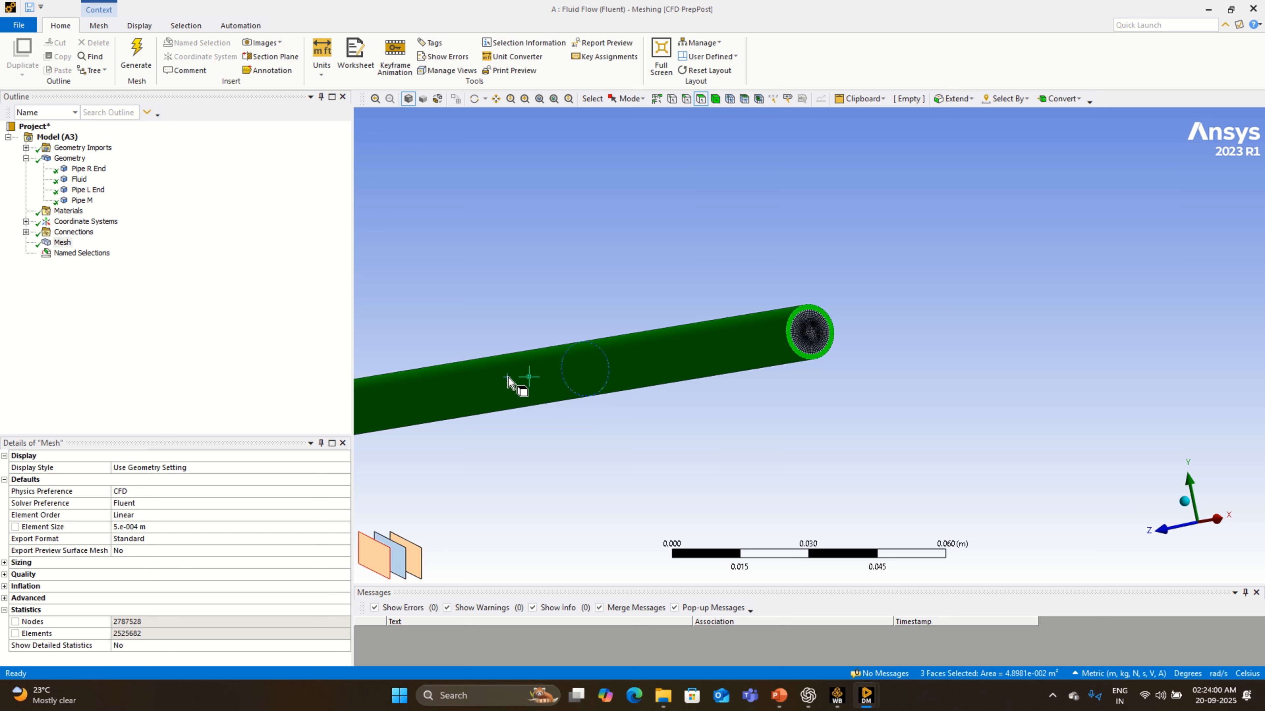
left_click(587, 459)
- Create a named selection called Heated Wall from the outer cylindrical face of the middle pipe segment
left_click(521, 375)
right_click(521, 376)
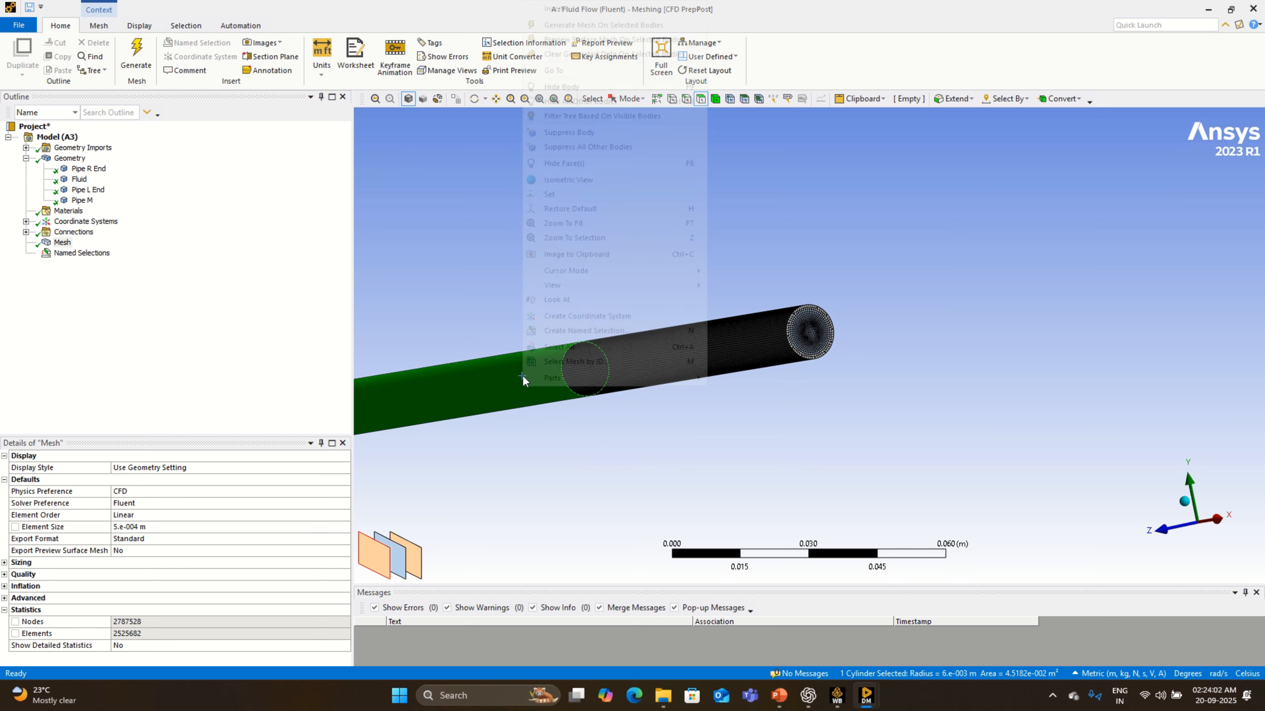
left_click(591, 329)
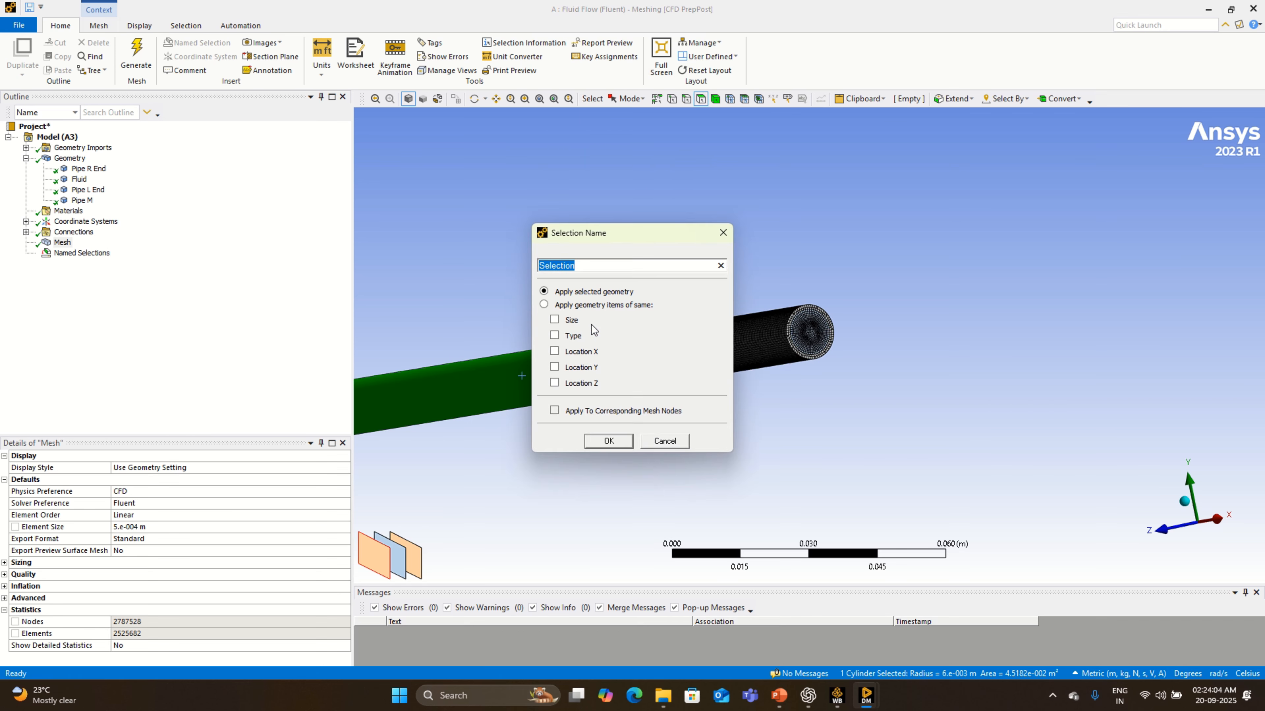
type("Heated Wall")
key("Return")
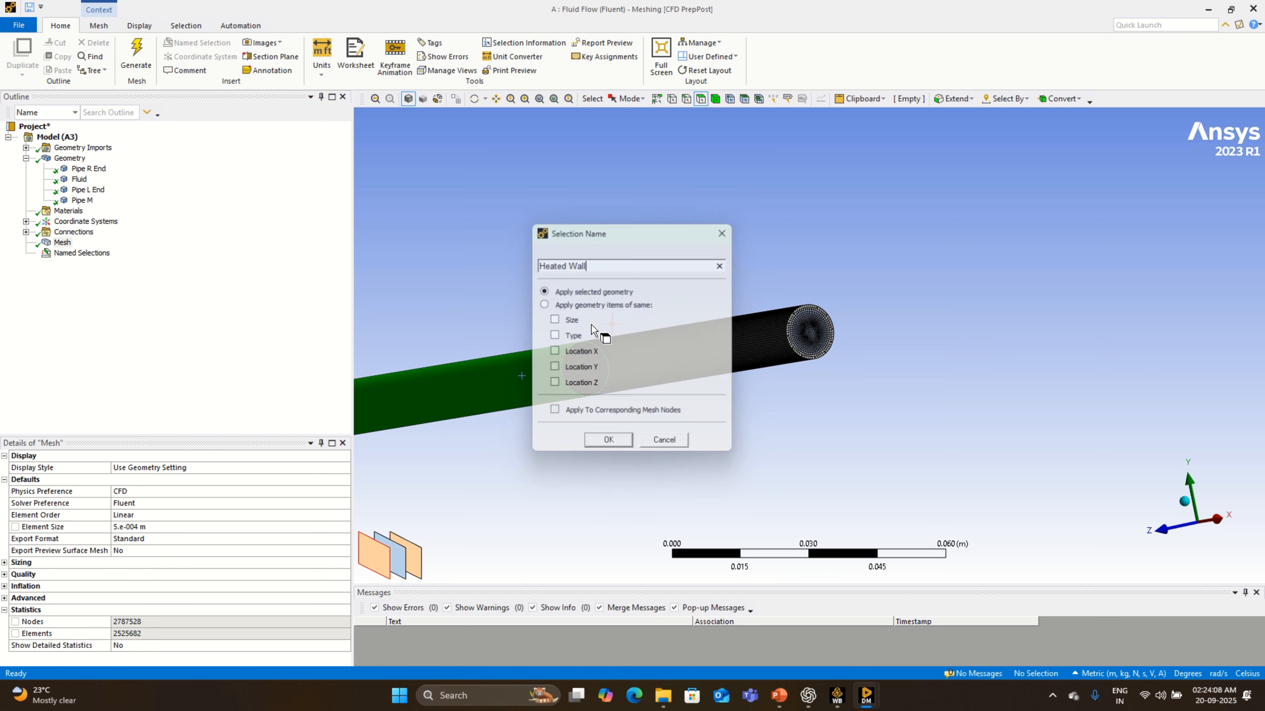
- Examine the outer cylindrical face of the end pipe segment and where it meets the middle segment
left_click(687, 351)
scroll(727, 363, "down", 4)
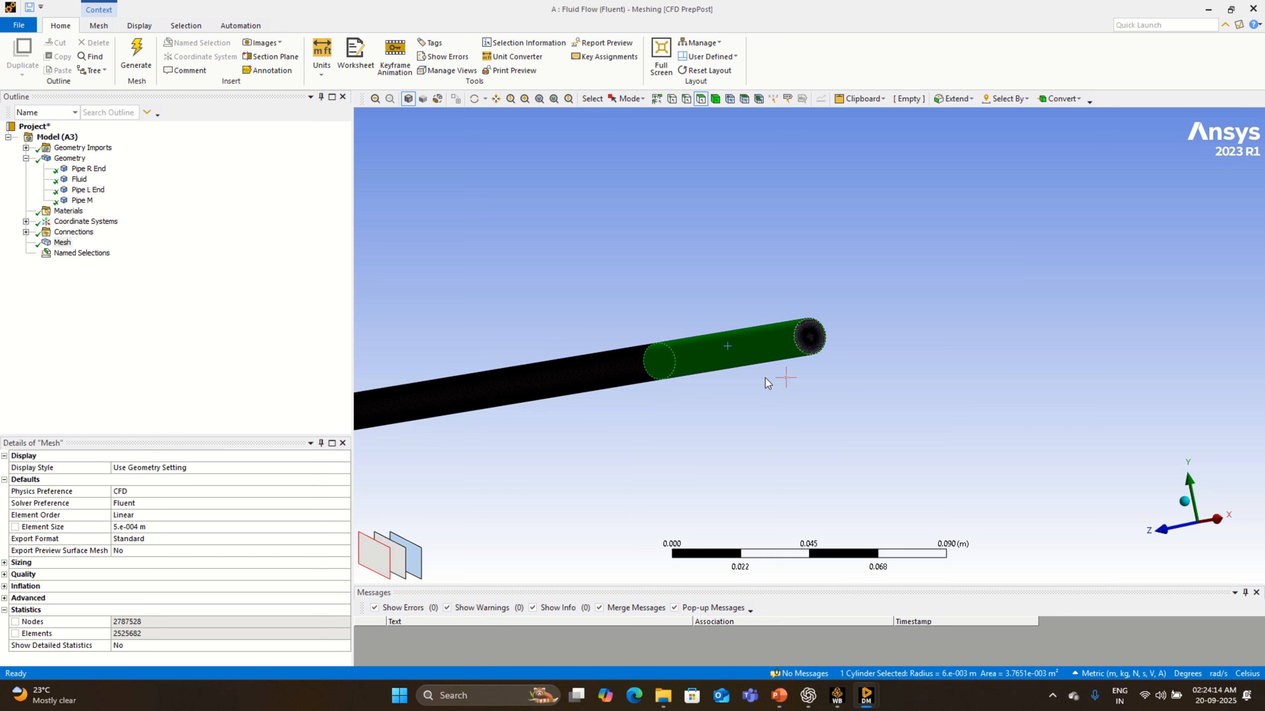
scroll(756, 378, "down", 5)
scroll(755, 375, "down", 5)
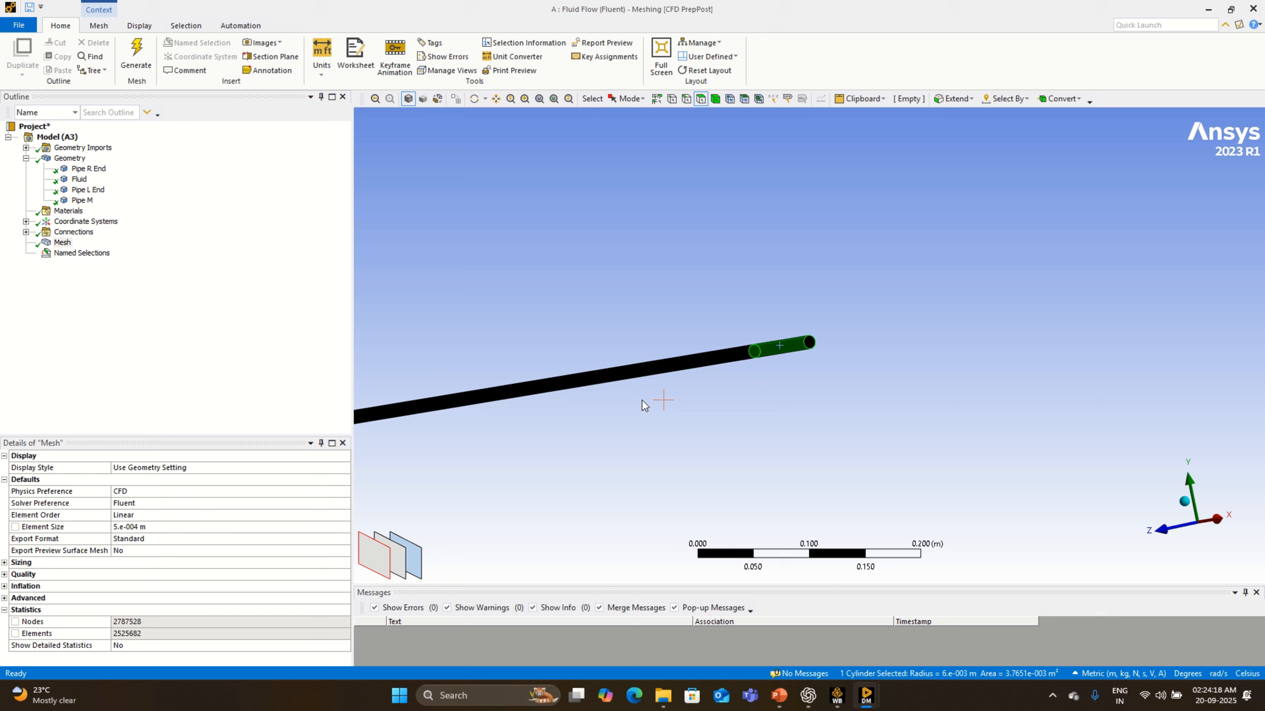
scroll(708, 393, "up", 8)
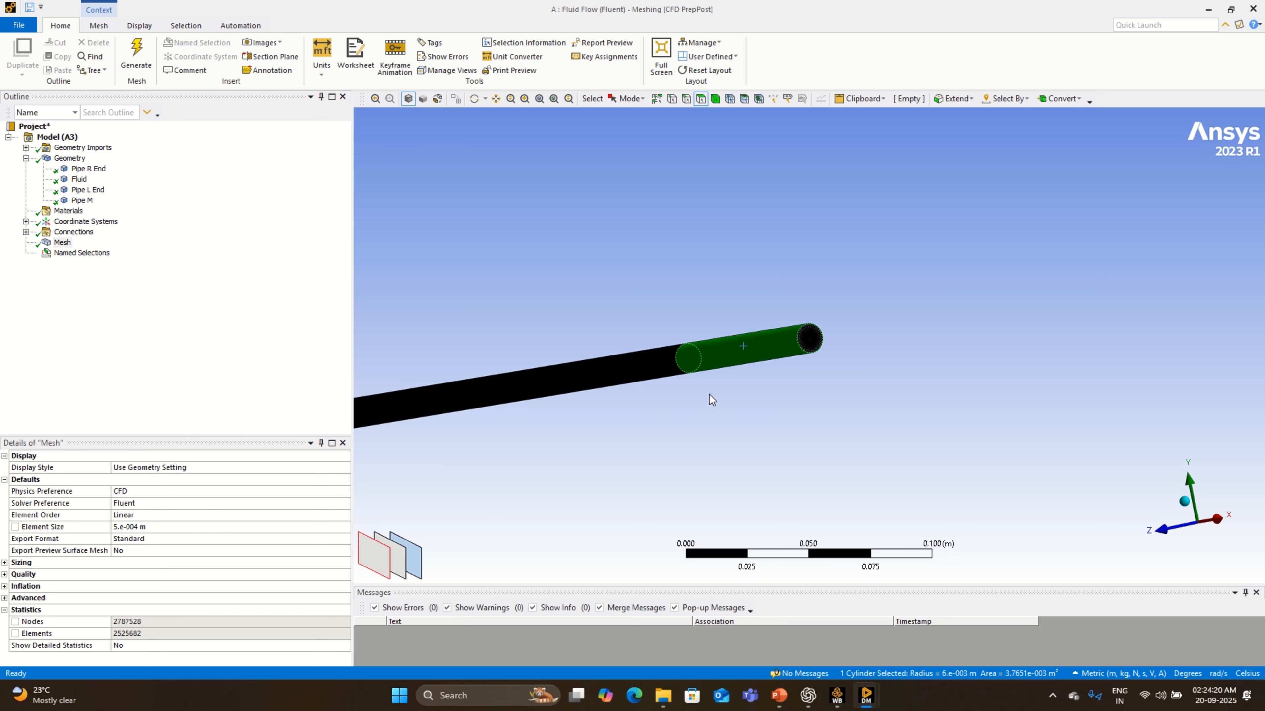
scroll(712, 386, "up", 5)
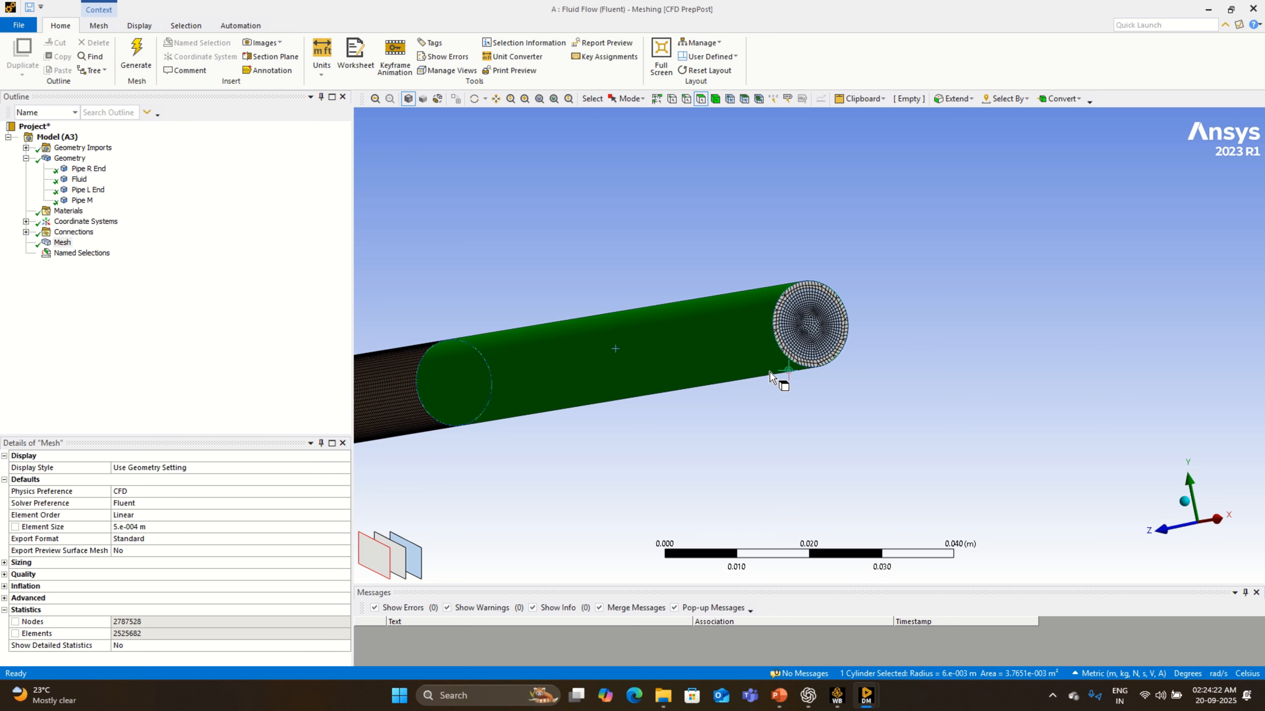
scroll(640, 376, "down", 6)
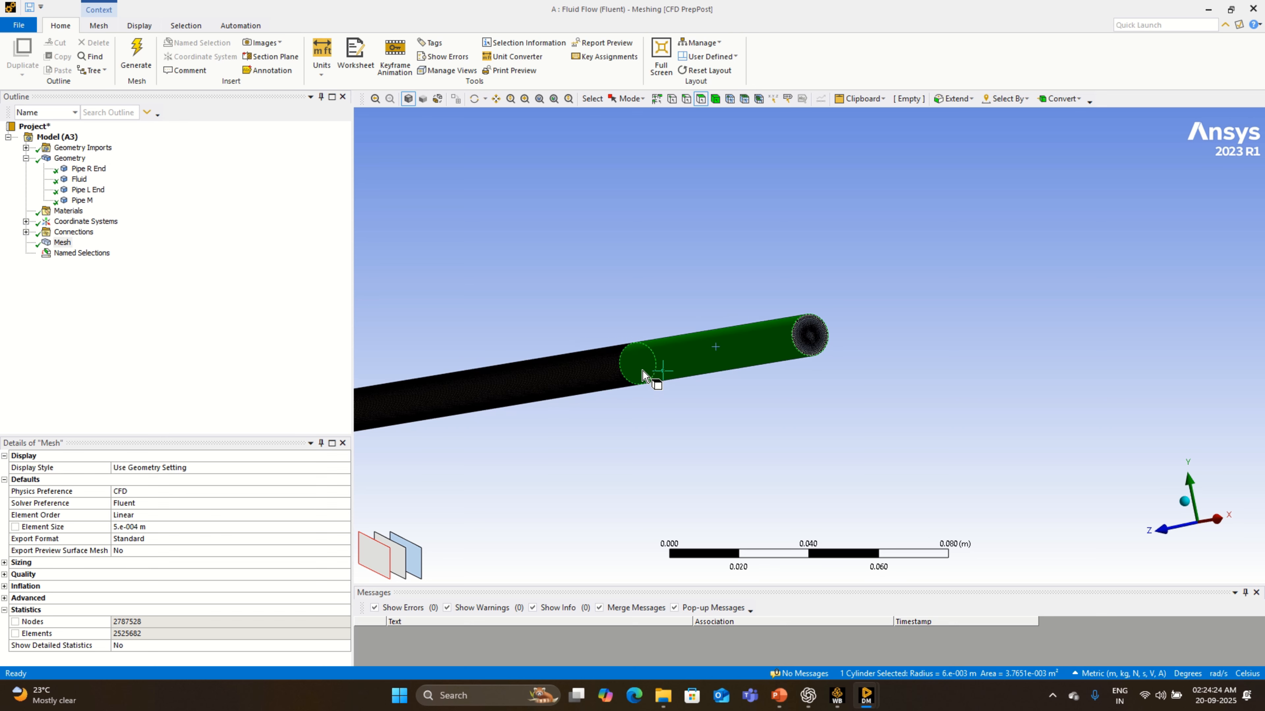
scroll(647, 373, "down", 2)
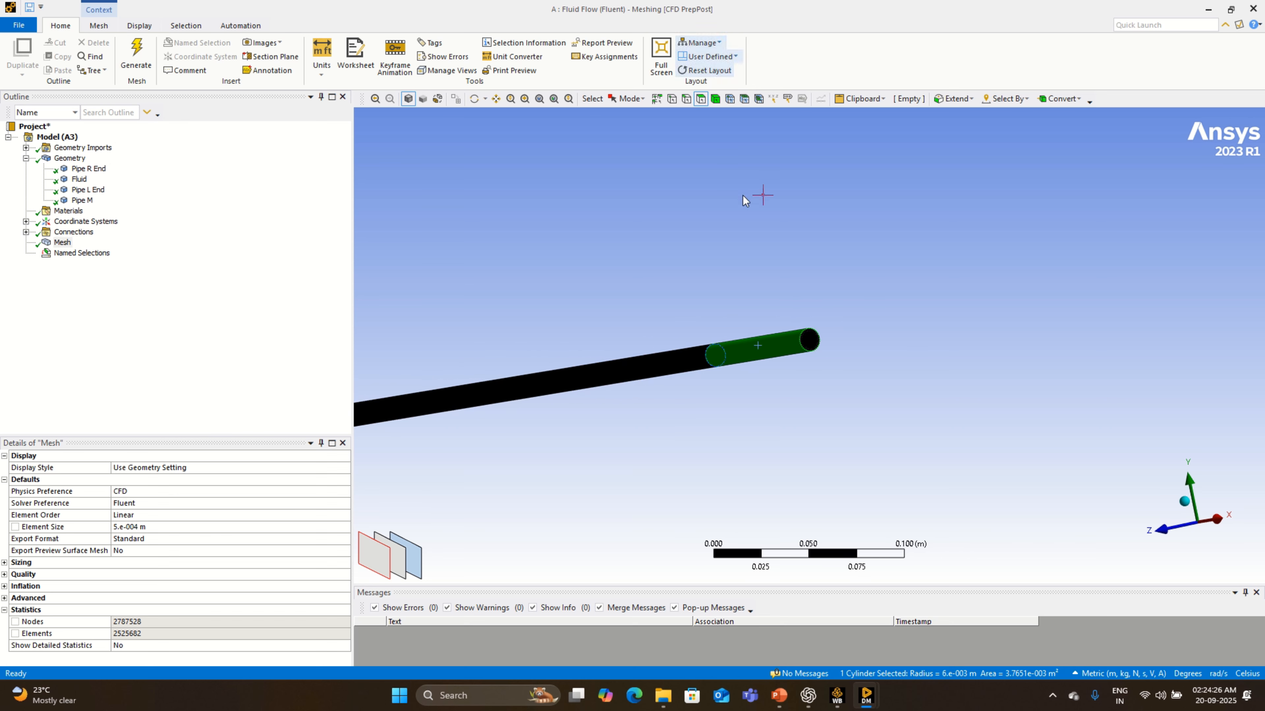
- Review the Inlet, Outlet and Heated Wall named selections and check which face of the pipe each one covers
left_click(27, 252)
left_click(79, 263)
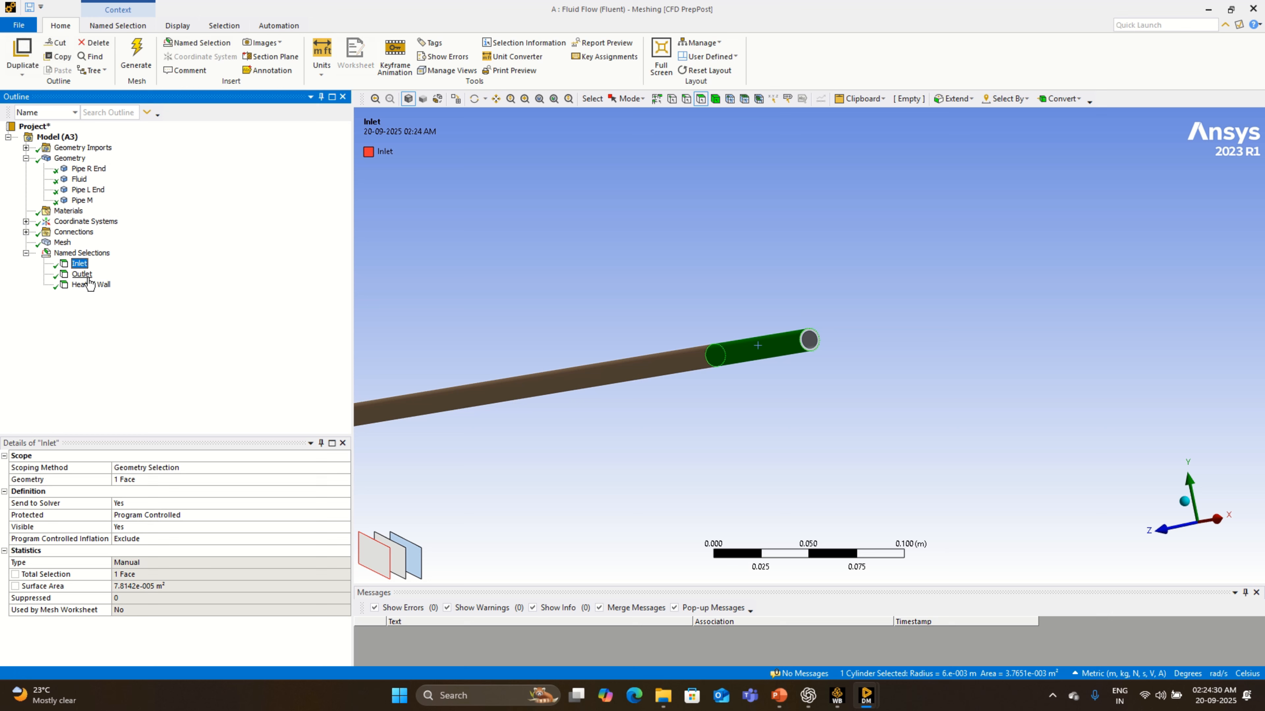
left_click(83, 274)
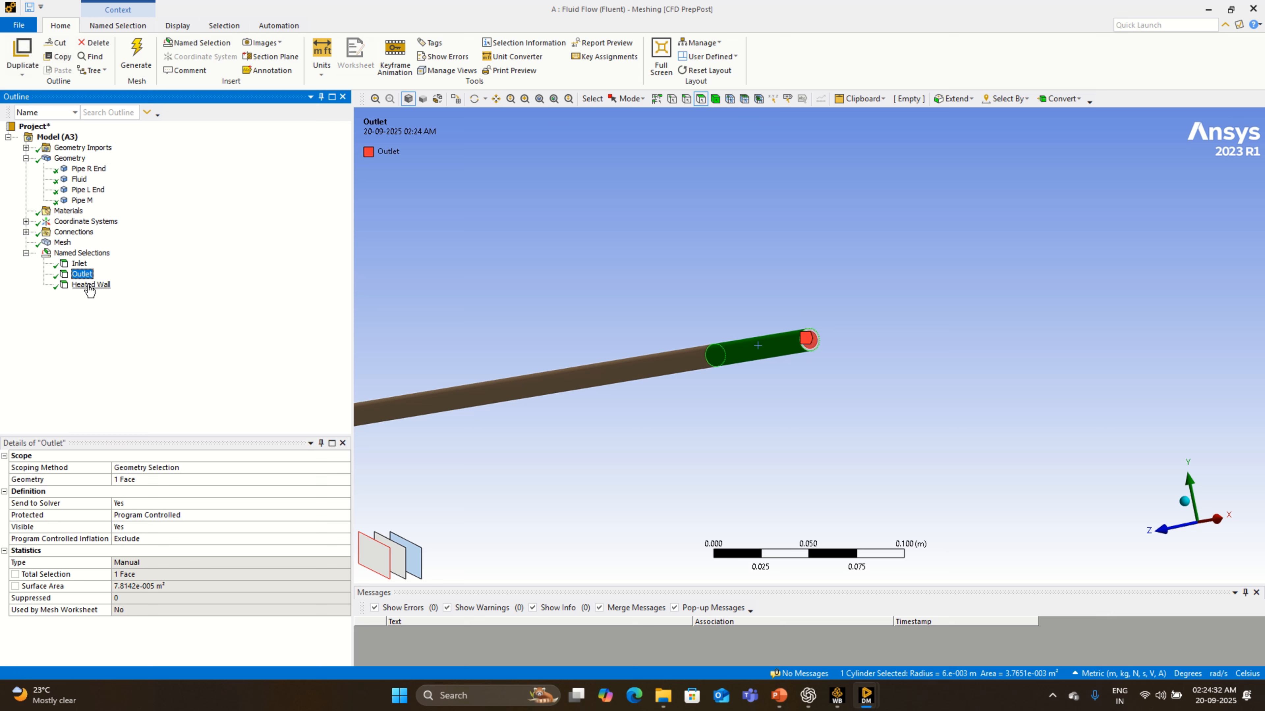
left_click(79, 265)
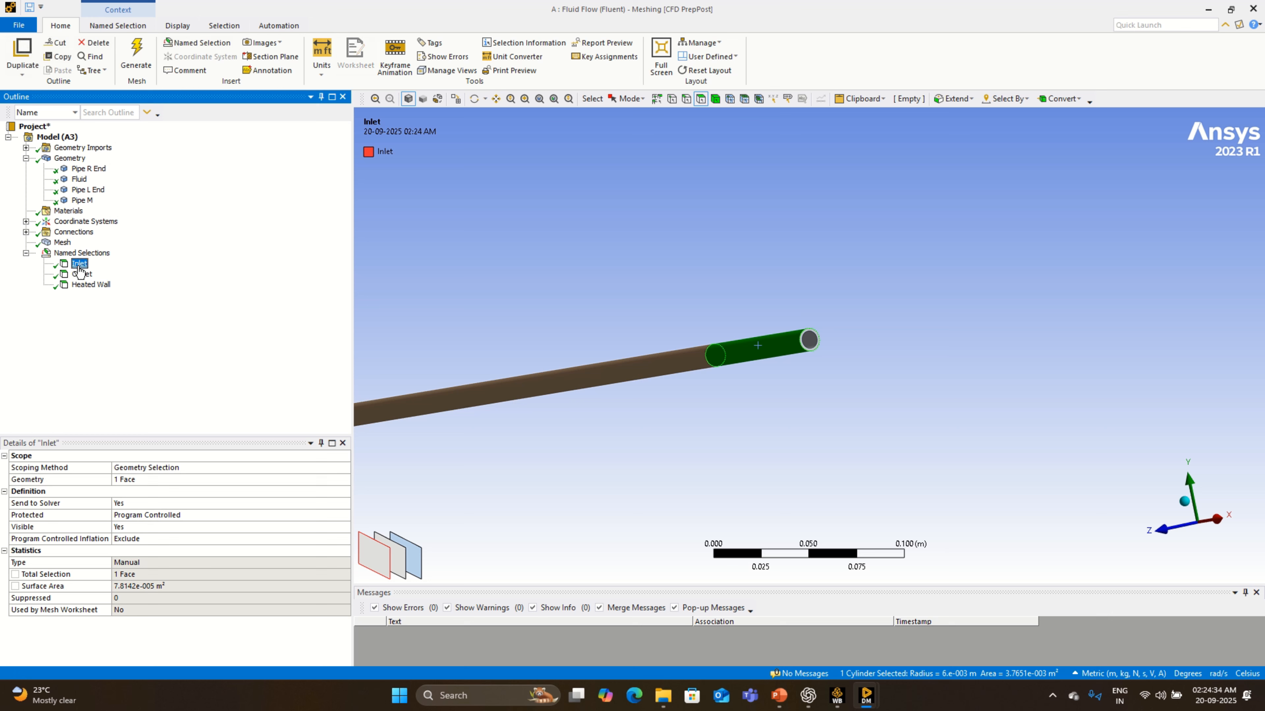
left_click(82, 274)
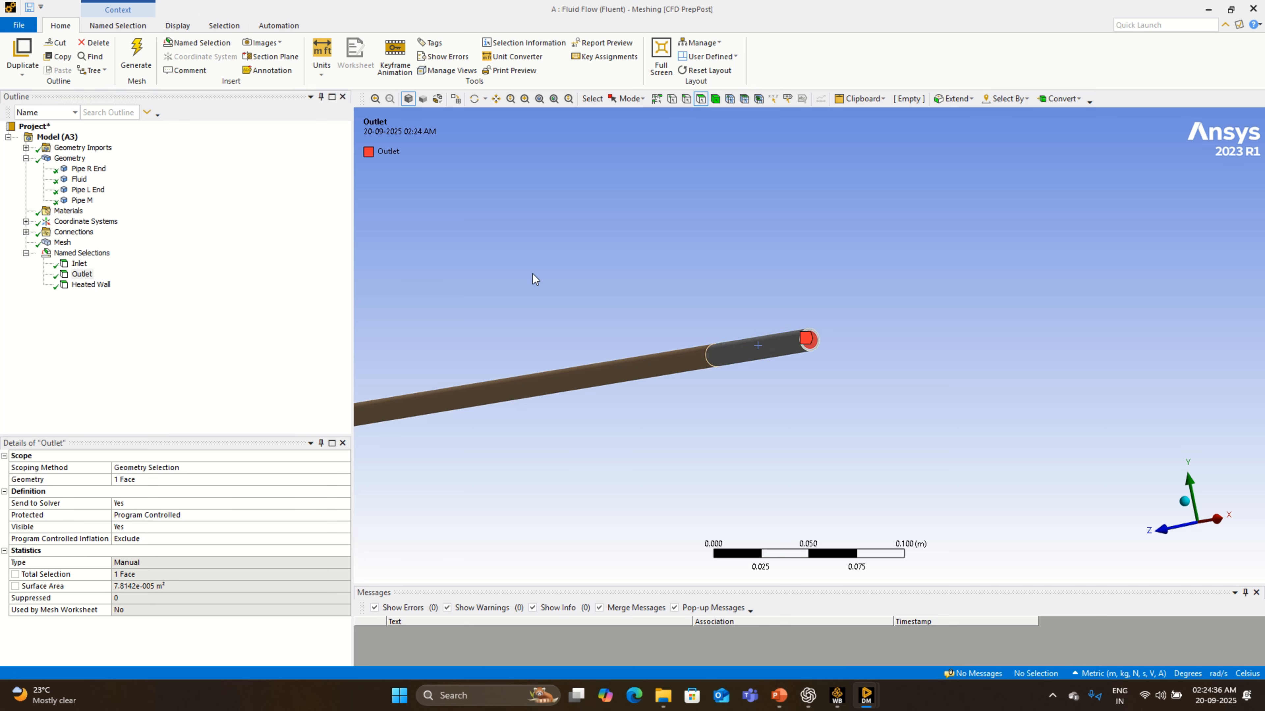
left_click(80, 264)
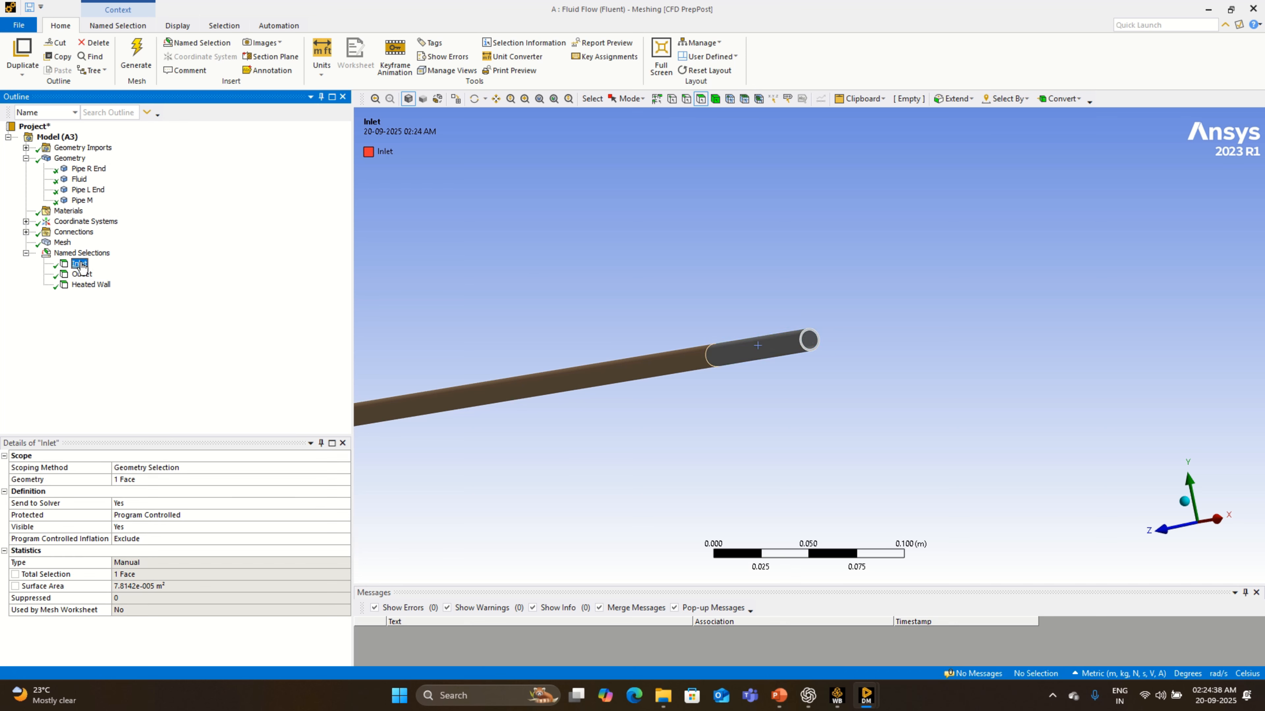
scroll(765, 308, "down", 6)
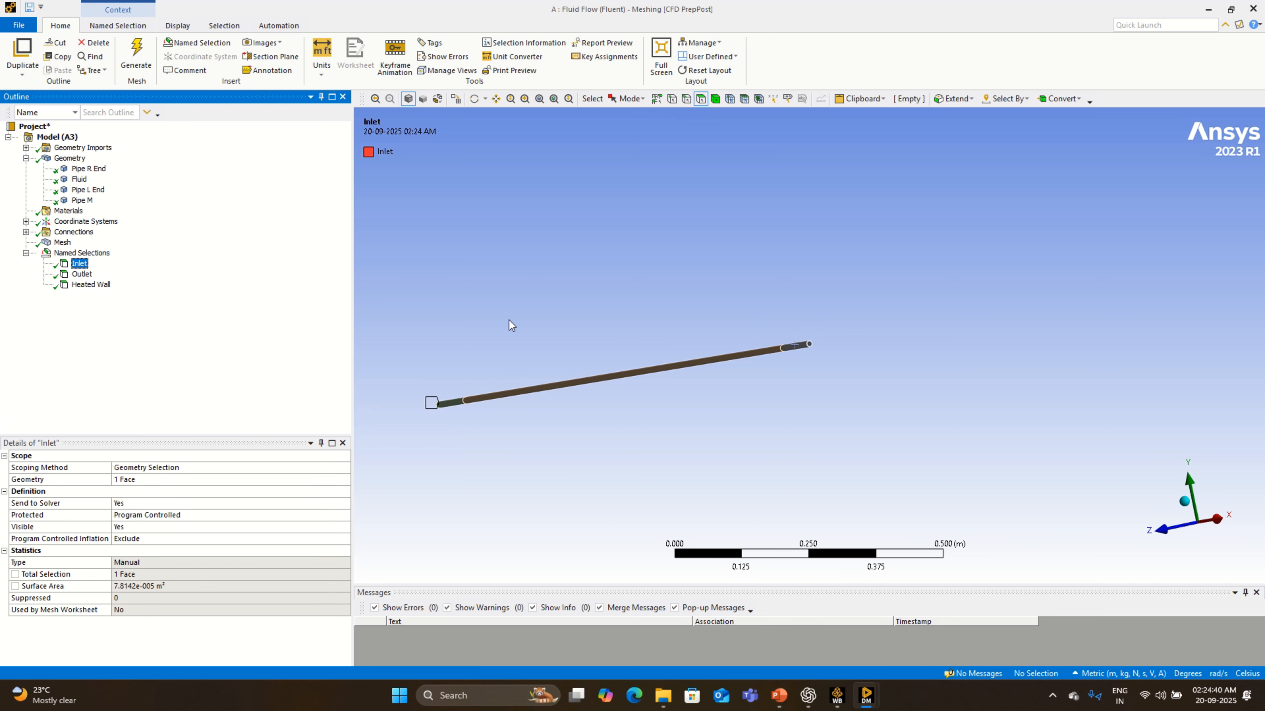
middle_click_drag(463, 354, 585, 376)
scroll(585, 376, "up", 2)
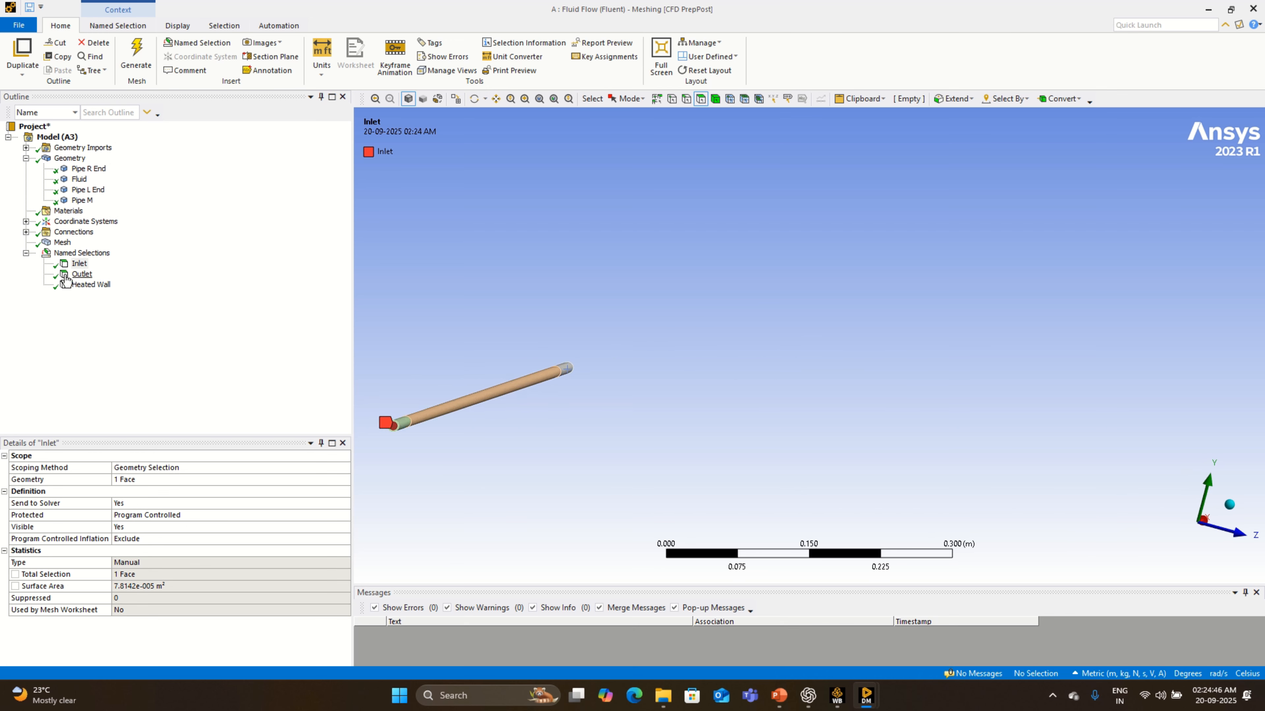
left_click(81, 274)
middle_click_drag(675, 354, 324, 386)
scroll(912, 415, "up", 4)
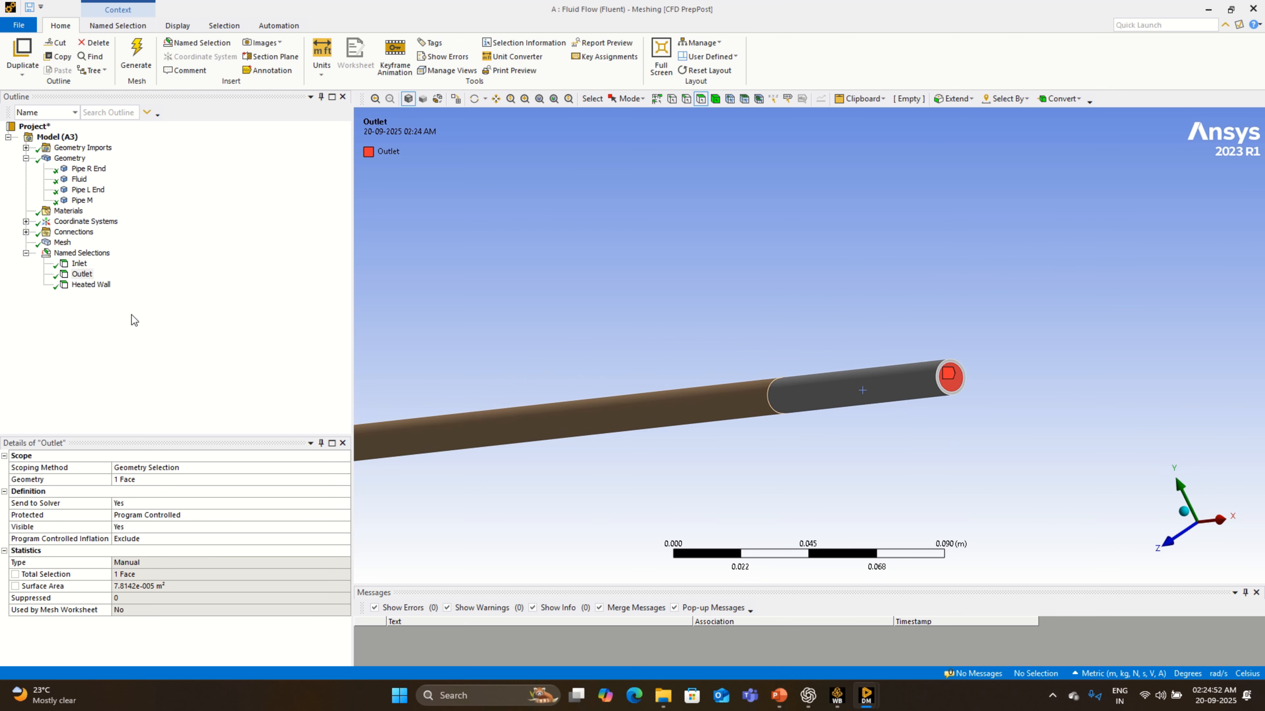
left_click(91, 287)
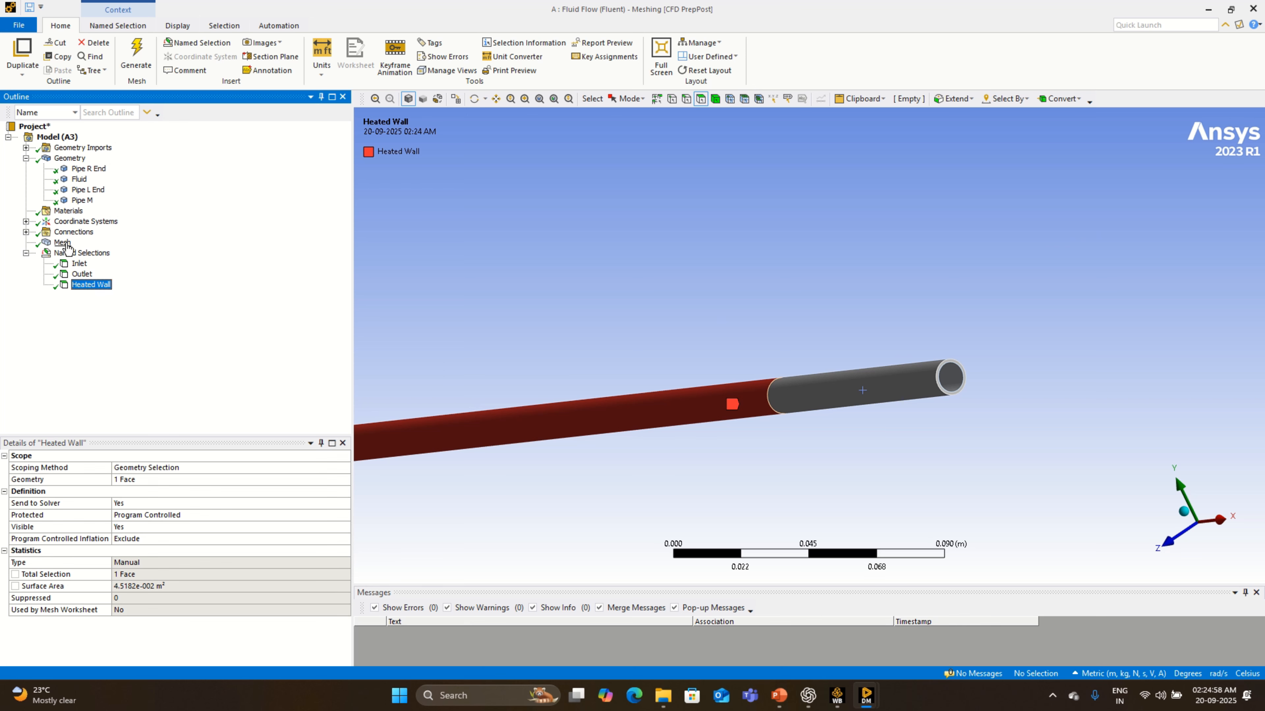
- Update the mesh for transfer to Fluent and close Meshing
right_click(66, 244)
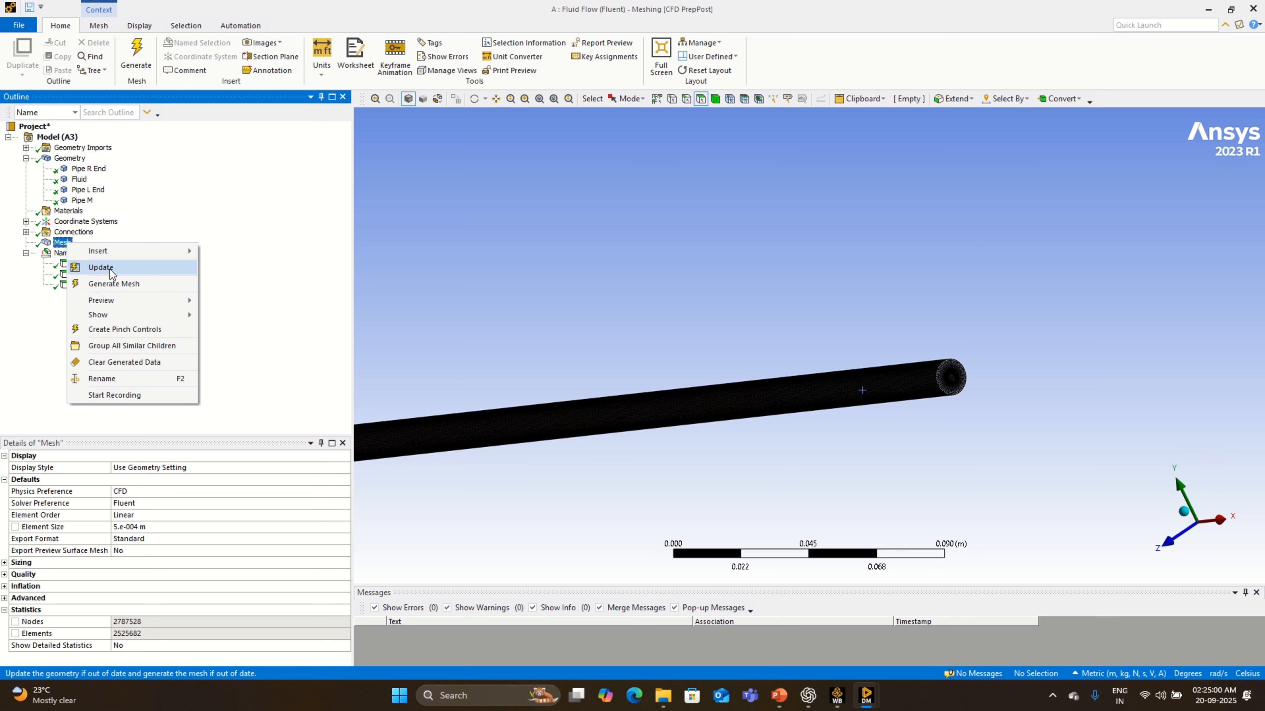
left_click(111, 269)
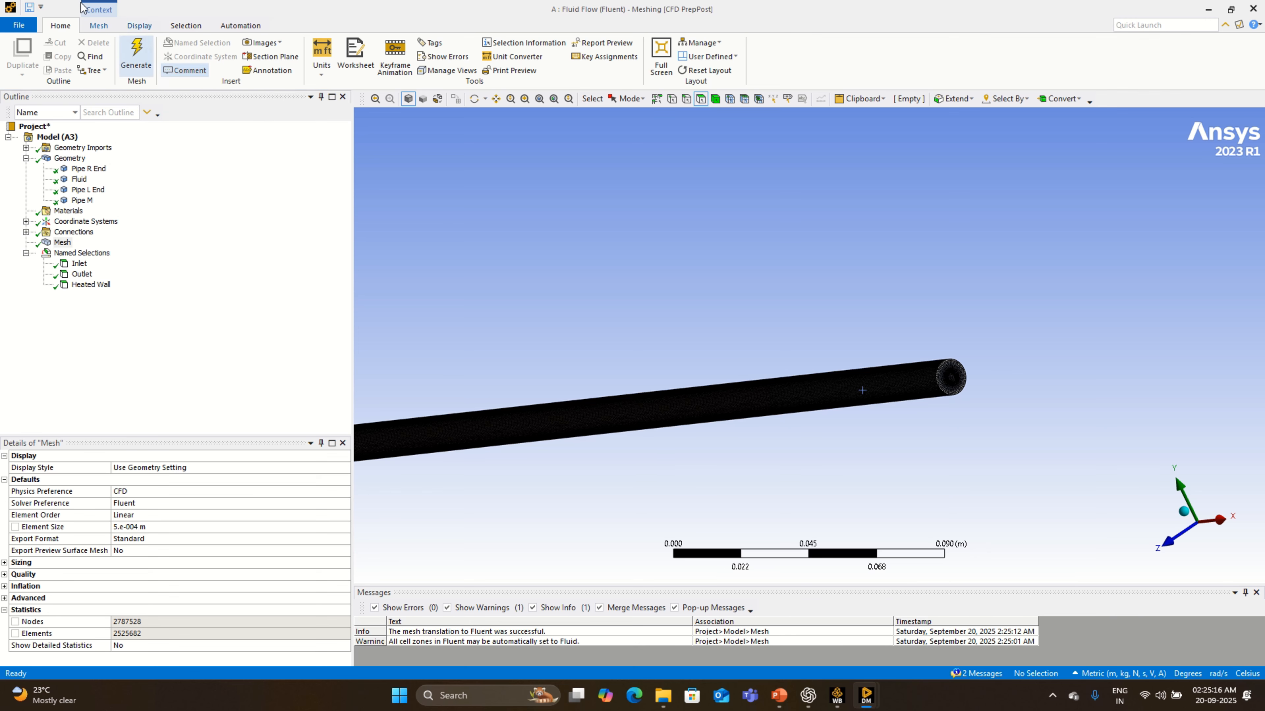
left_click(21, 29)
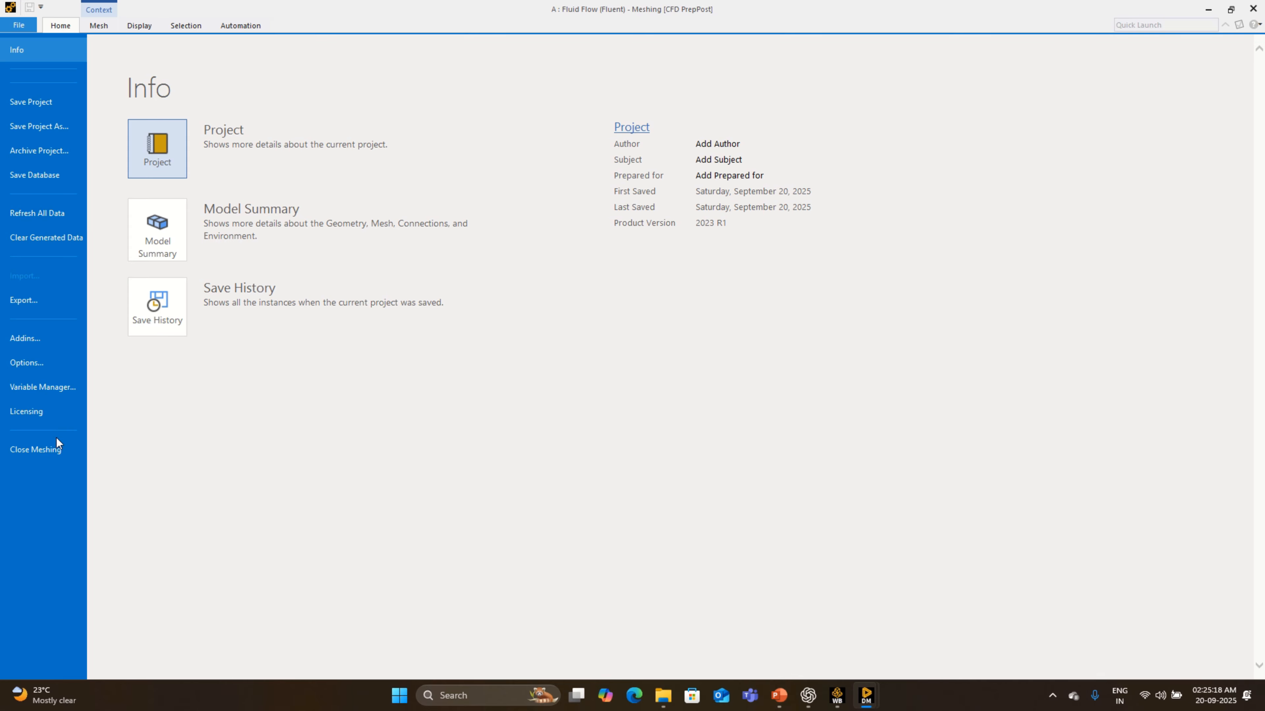
left_click(35, 449)
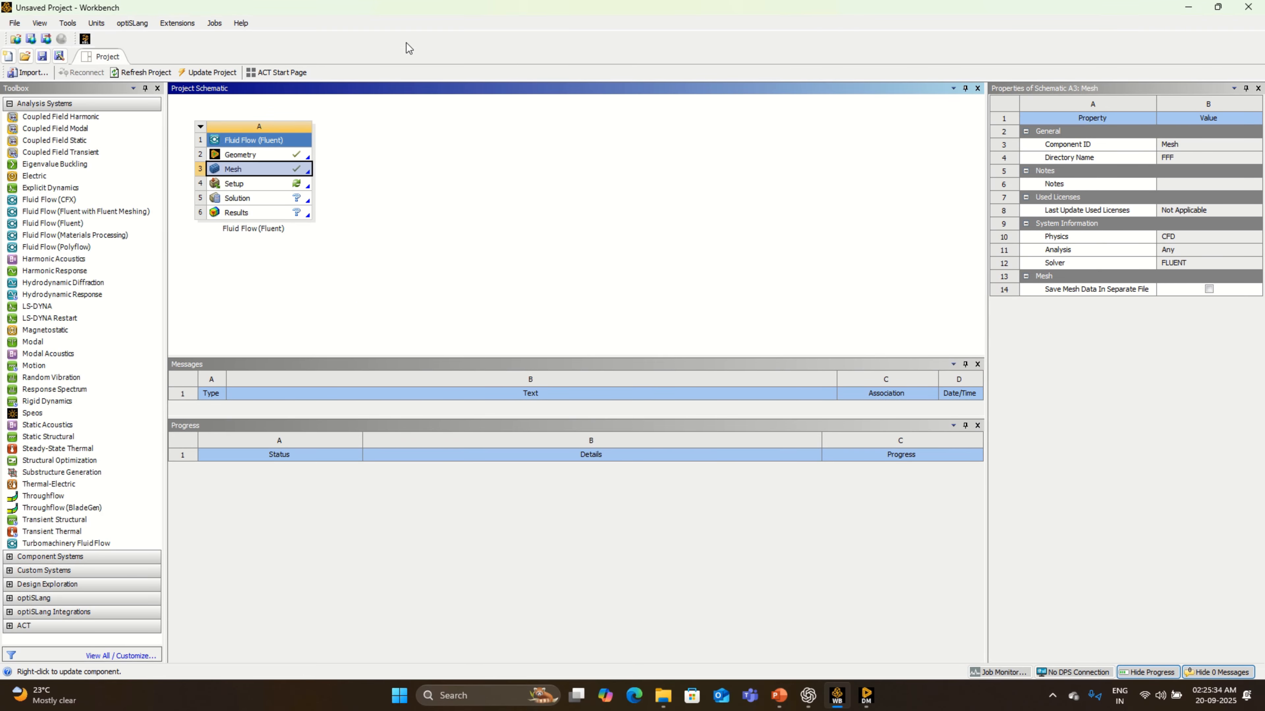
- Start saving the Workbench project and browse to the K: drive as the location
left_click(42, 57)
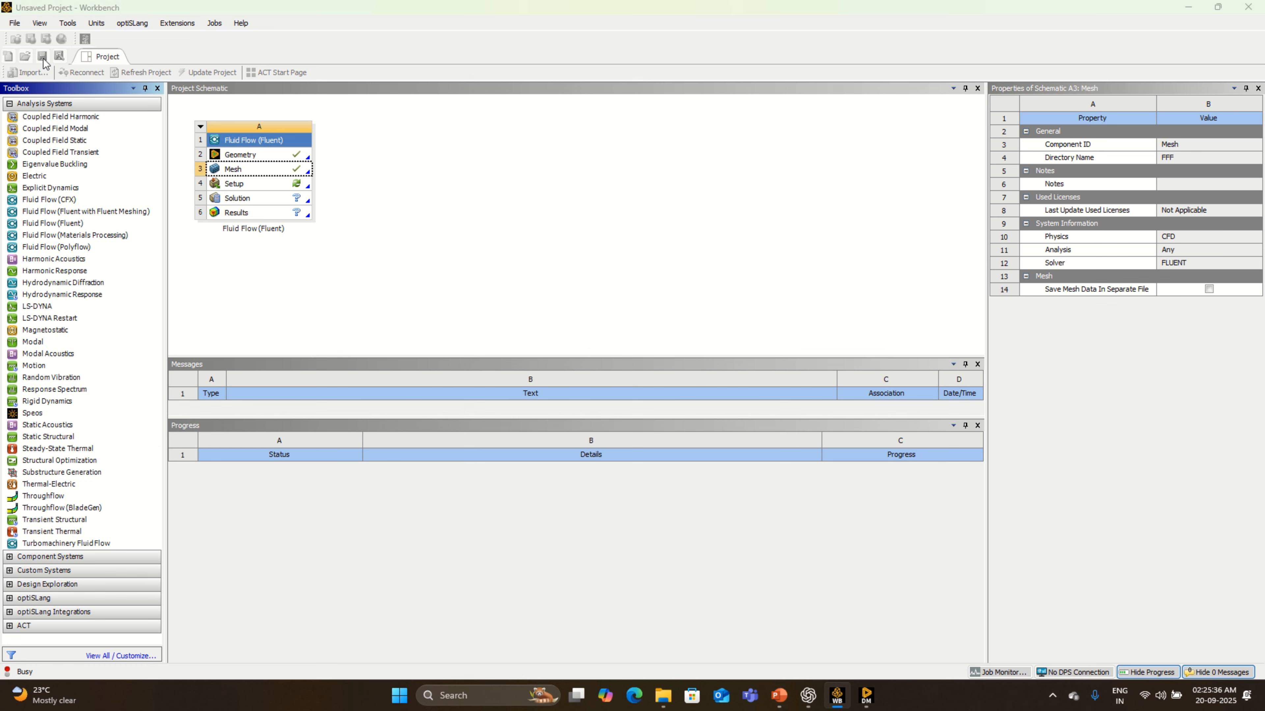
left_click(55, 230)
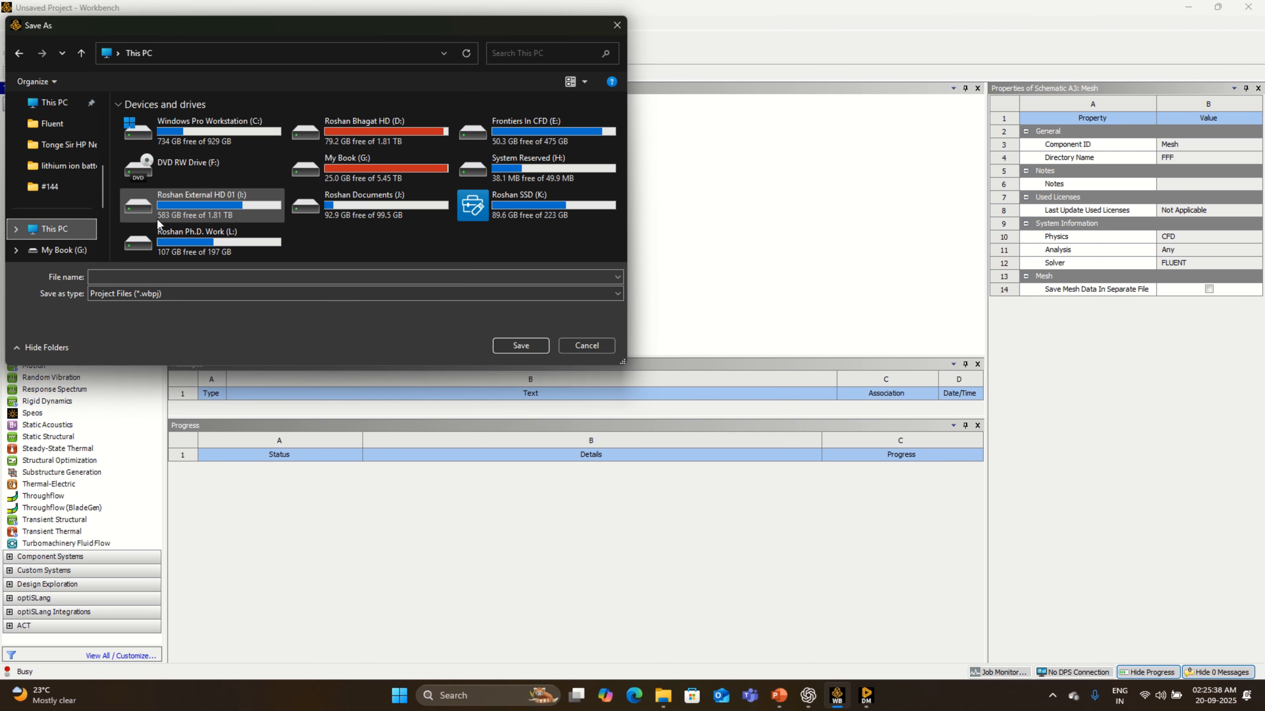
double_click(353, 142)
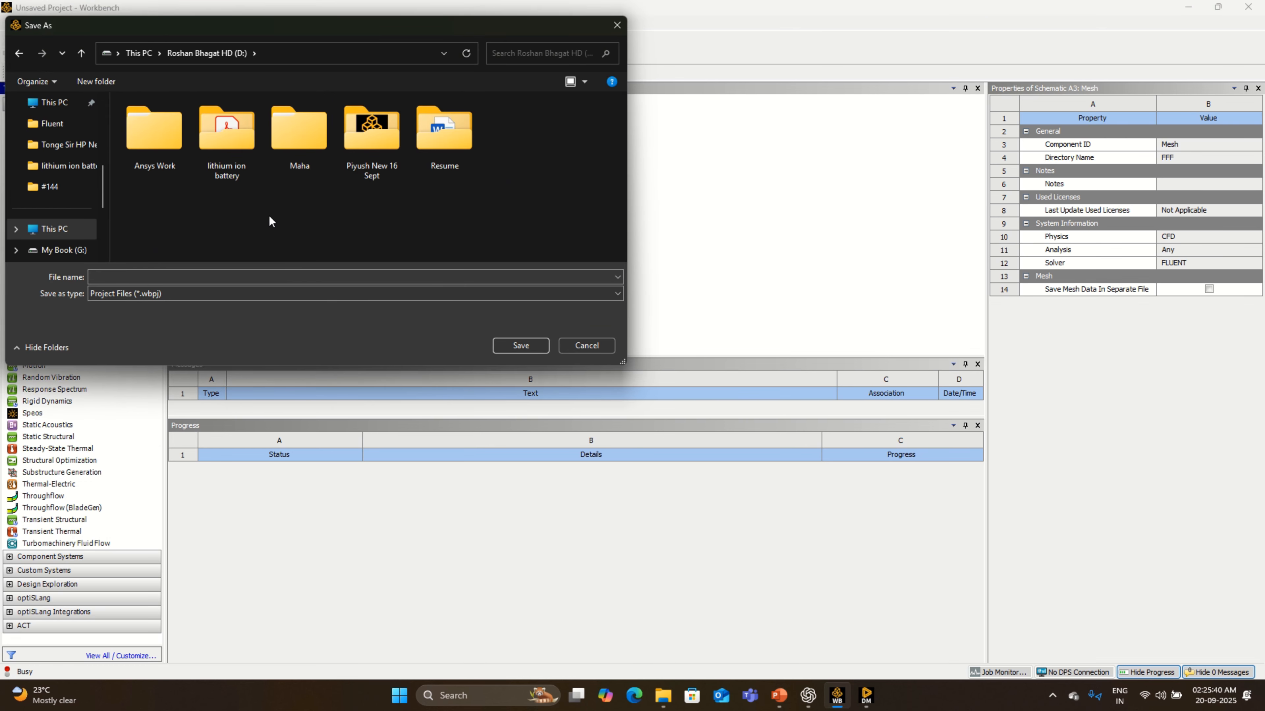
right_click(261, 234)
left_click(82, 53)
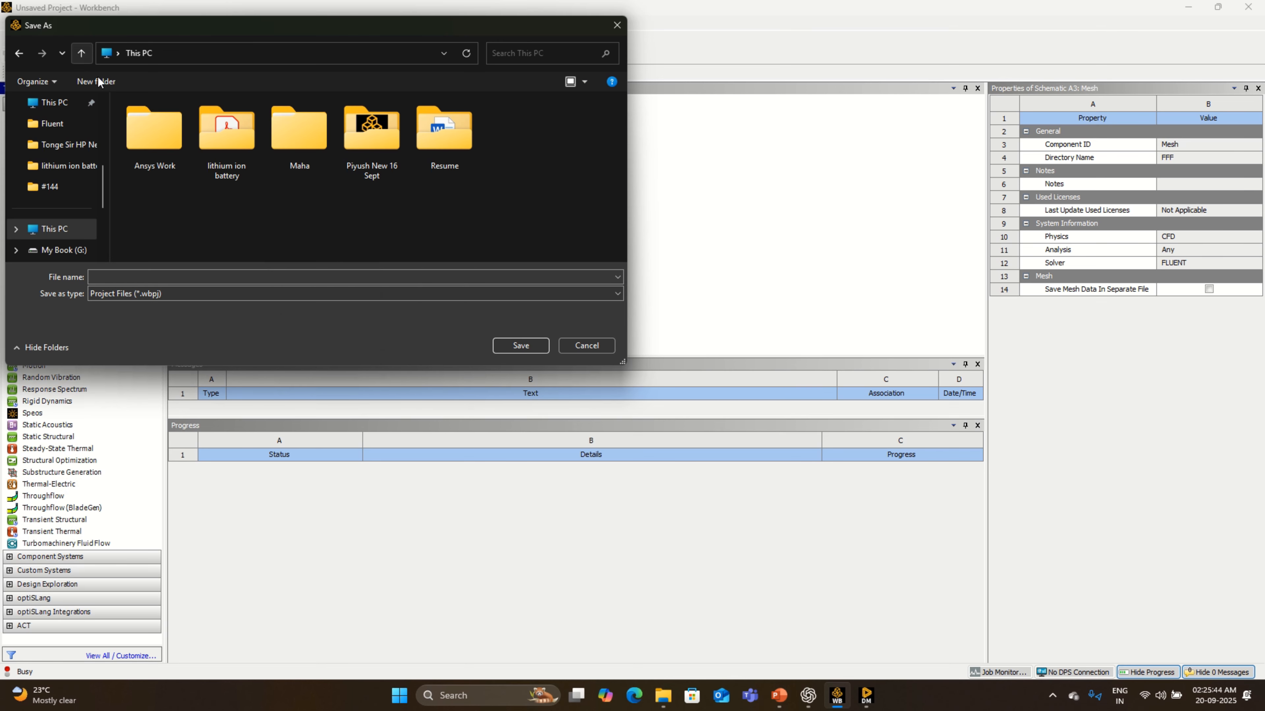
double_click(517, 208)
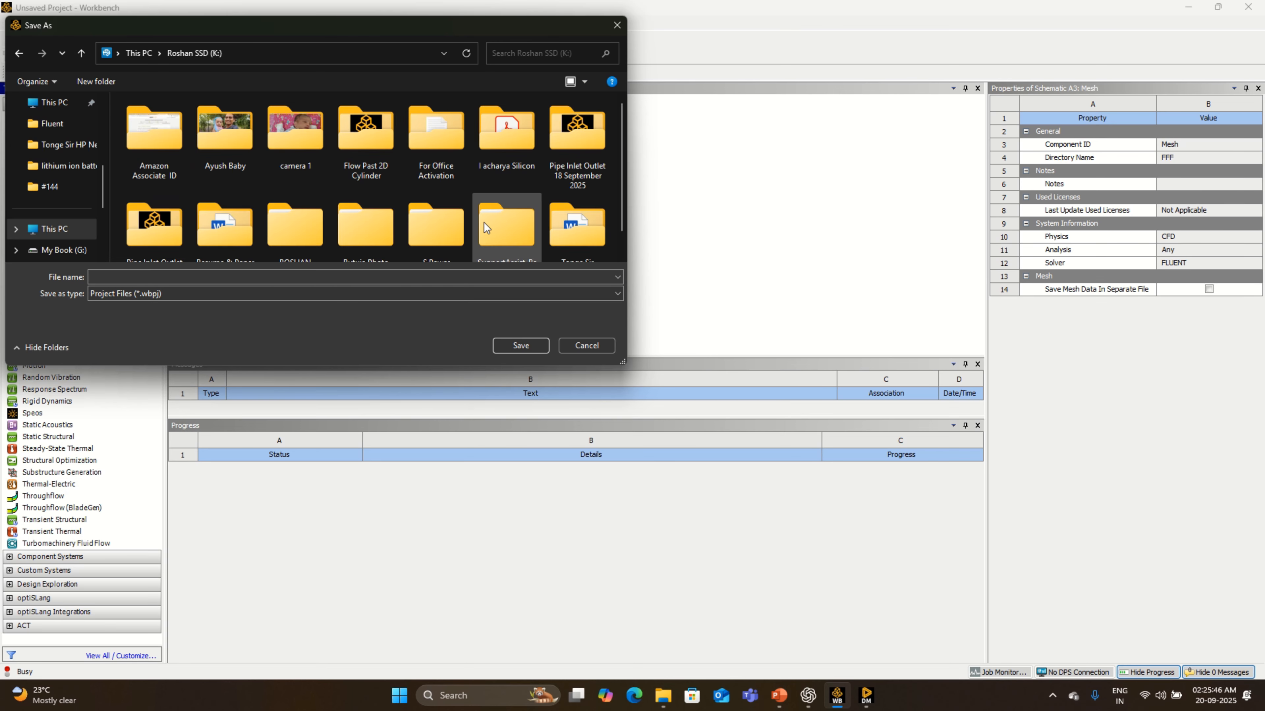
scroll(482, 223, "down", 1)
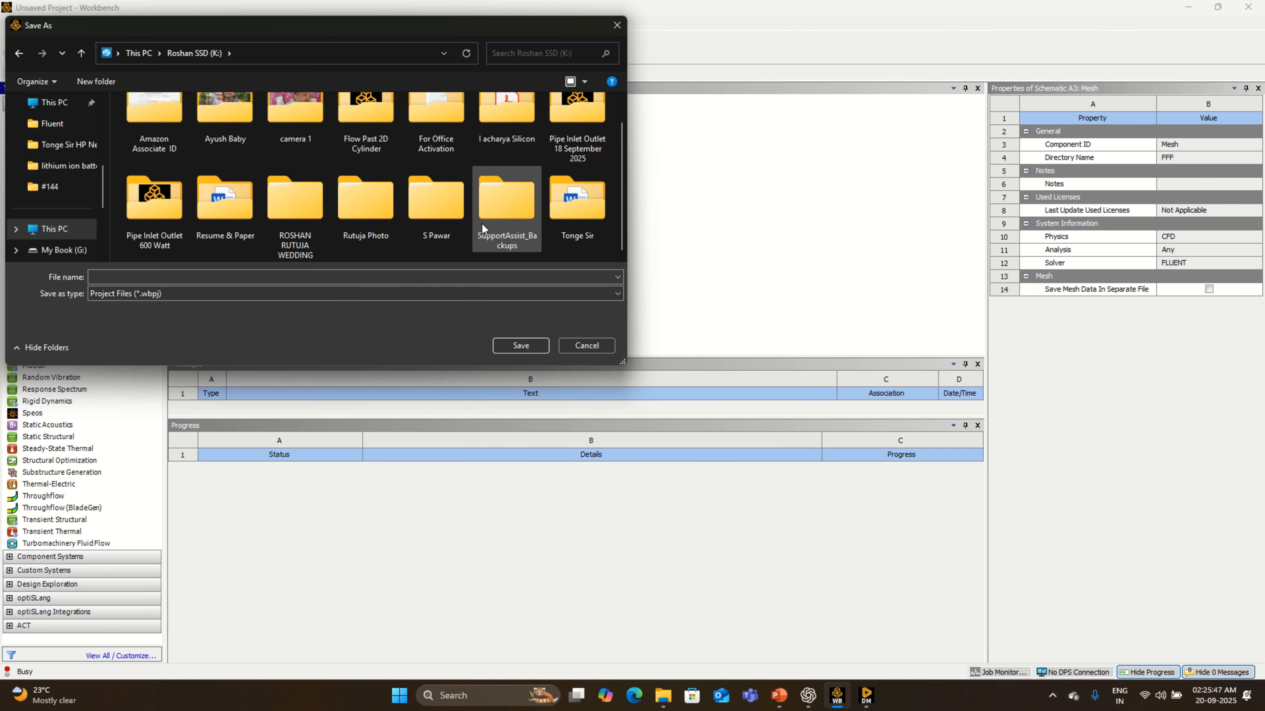
- Create a folder named Pipe Heated at Middle and save the project in it as Pipe Heated 600 Watt
right_click(557, 249)
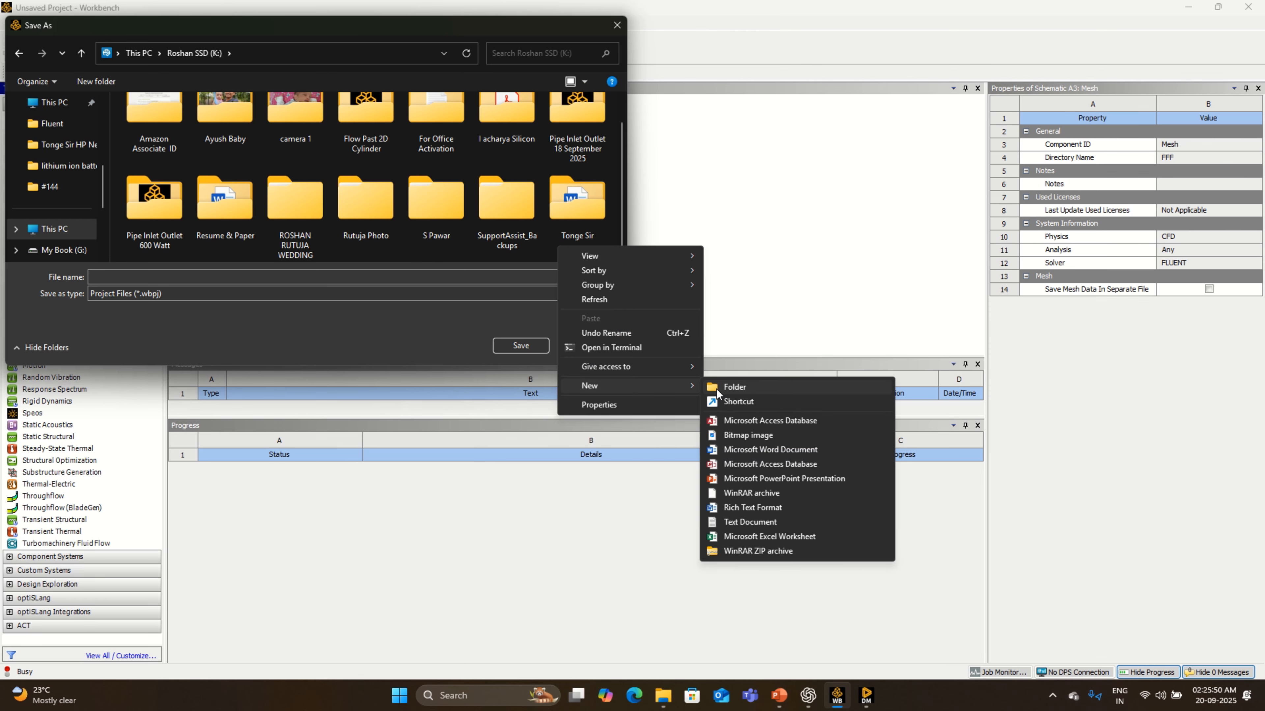
left_click(717, 387)
type("Pipe Heat")
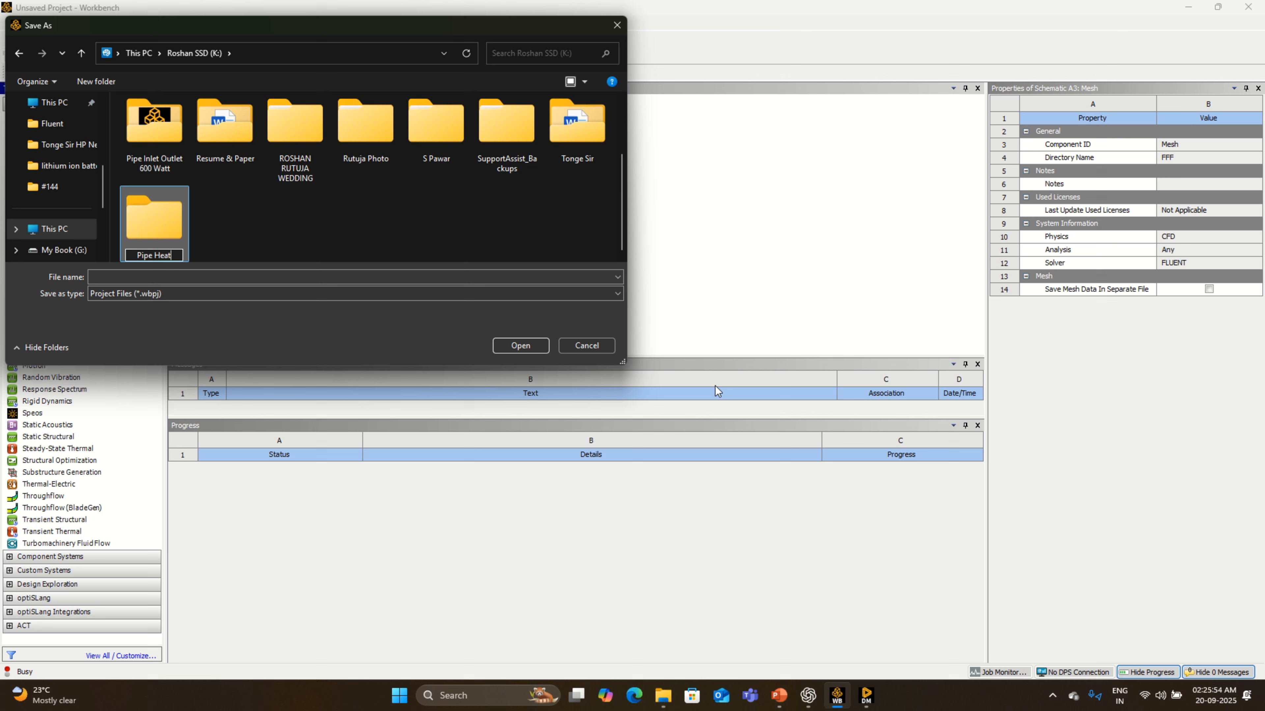
type("ed at Middle")
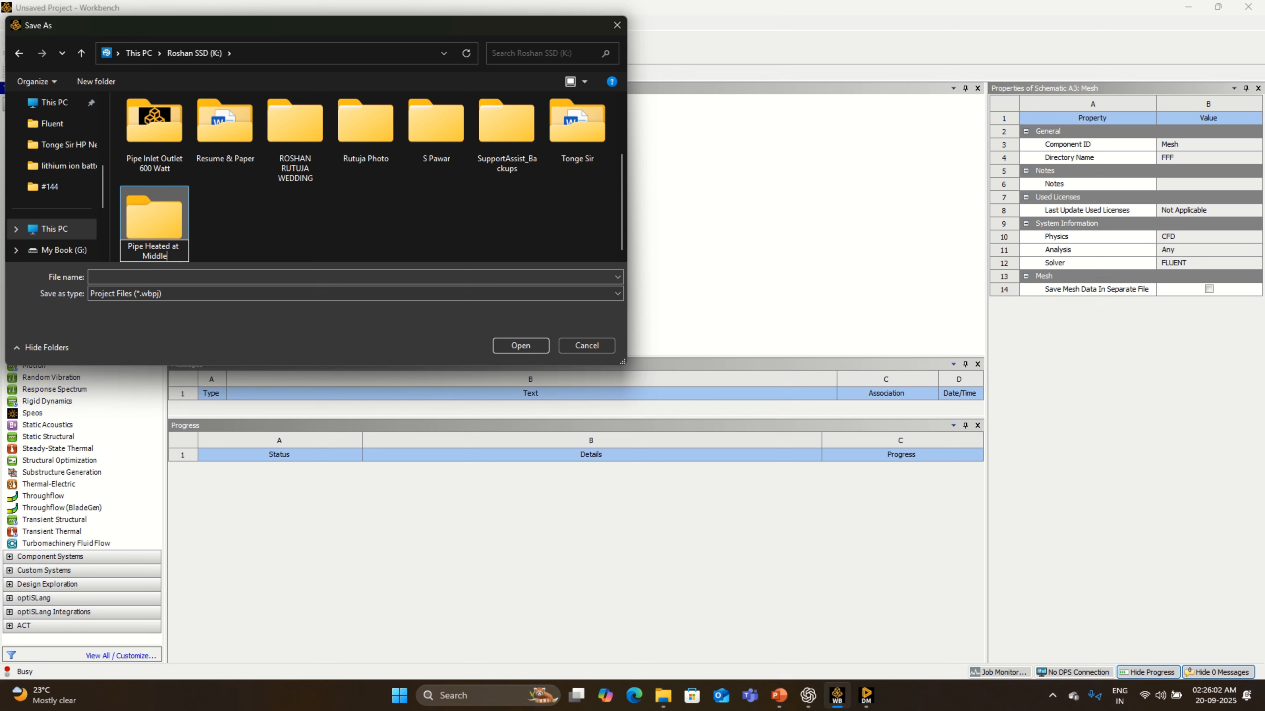
key("Return")
key("Return")
left_click(525, 301)
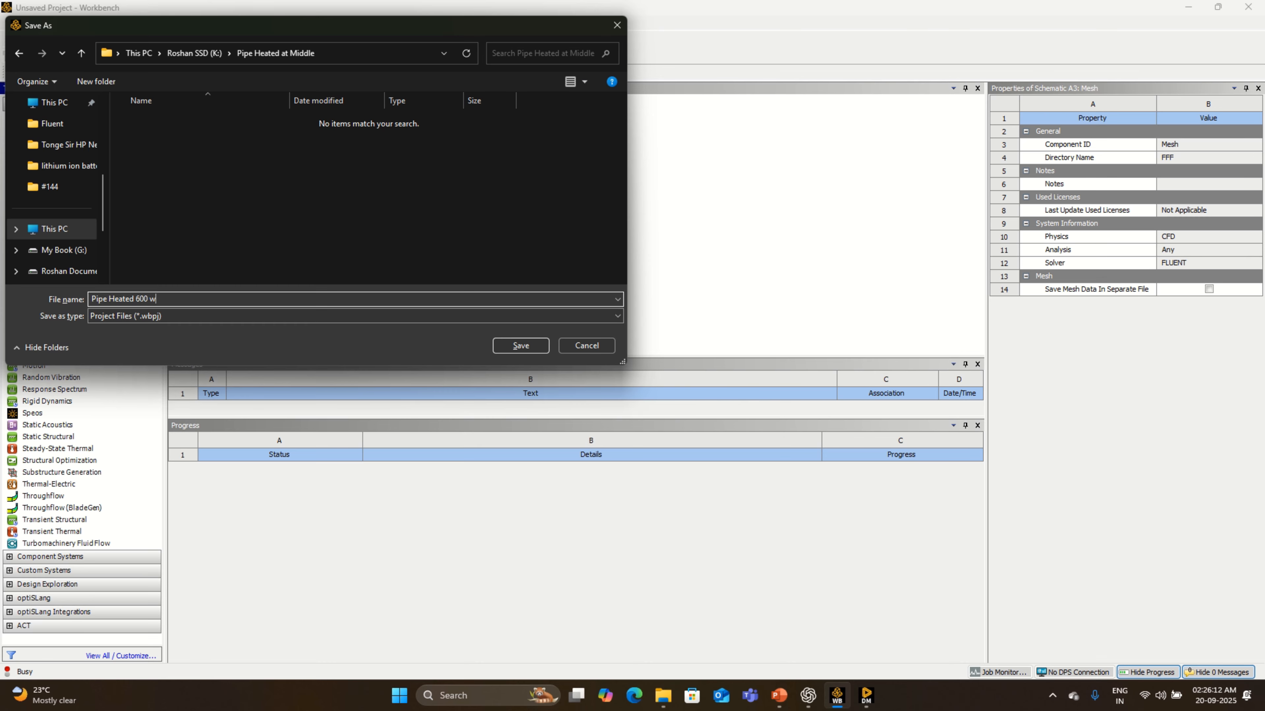
key("Return")
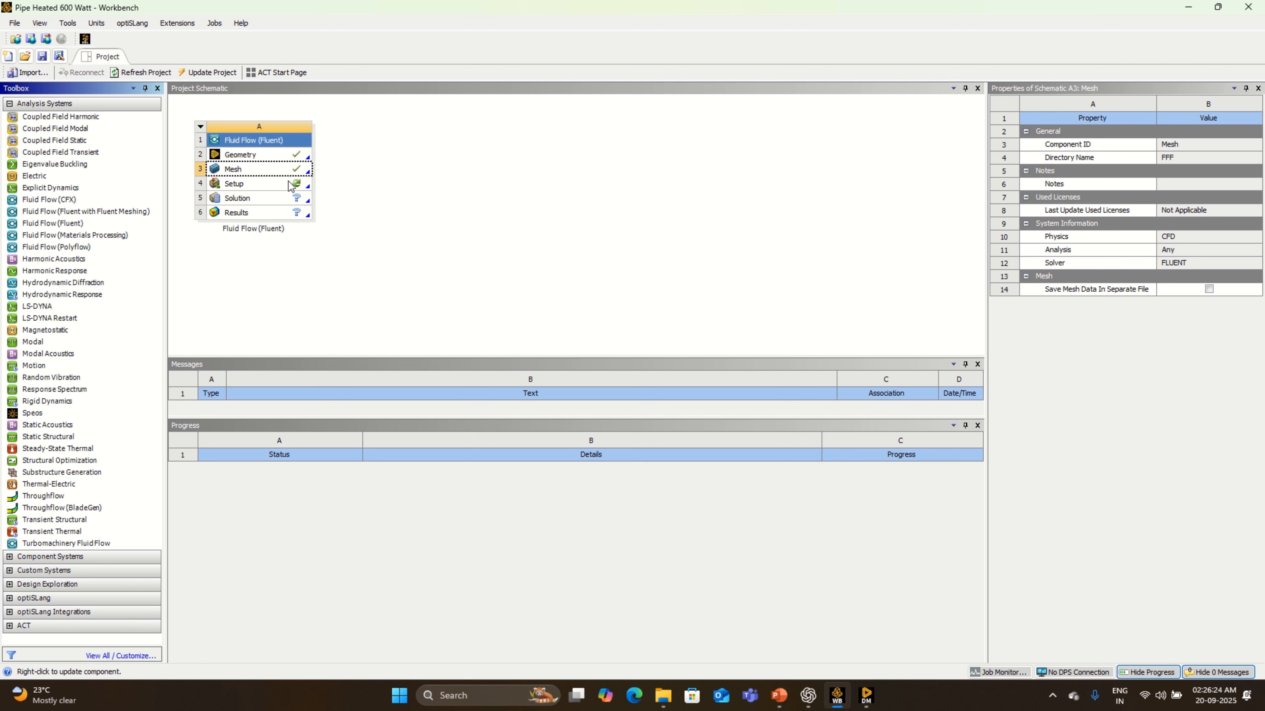
- Switch to the open DesignModeler window and close it
left_click(867, 695)
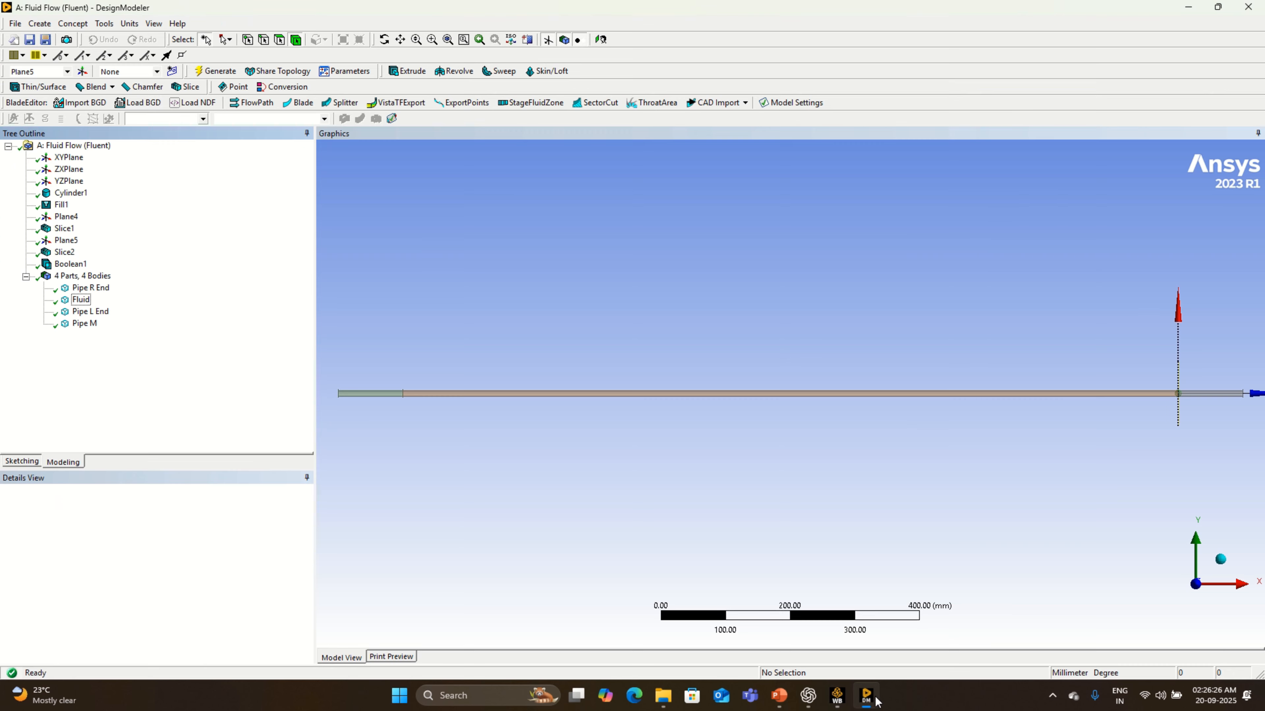
left_click(15, 24)
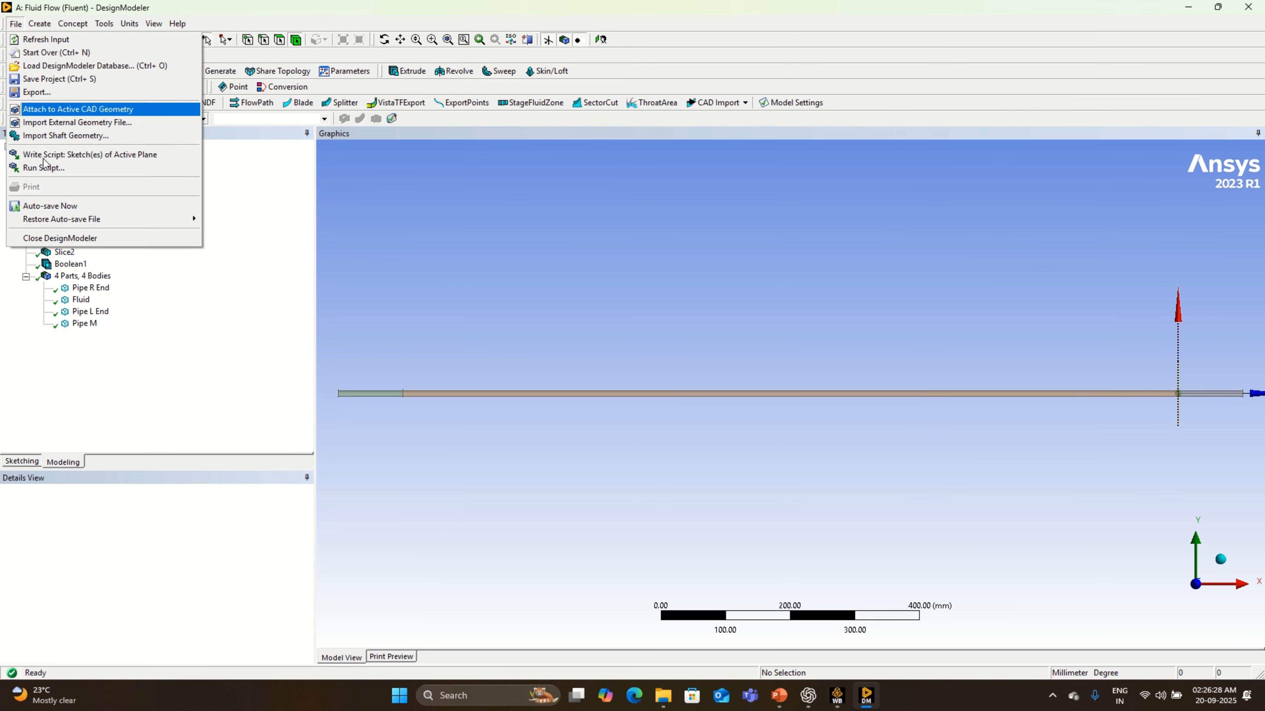
left_click(67, 238)
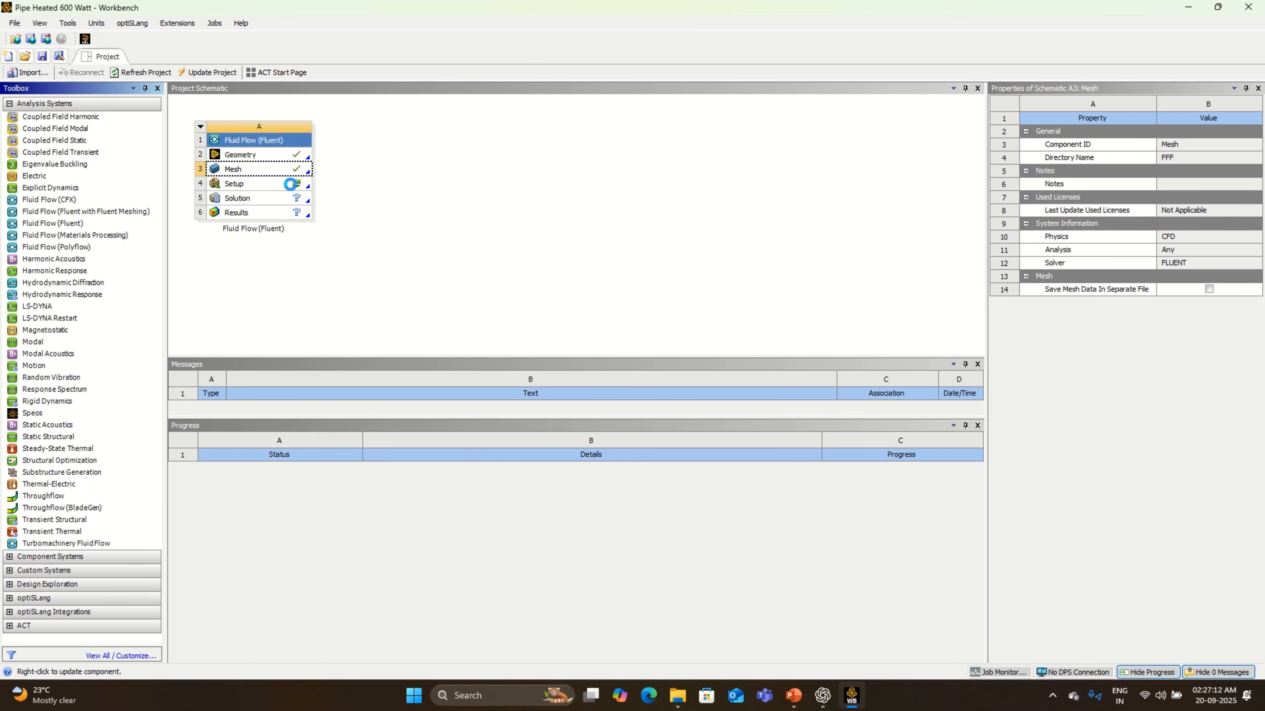
- Open Fluent from the project's Setup cell with double precision enabled and dismiss the behavioral changes notice
right_click(293, 184)
left_click(321, 193)
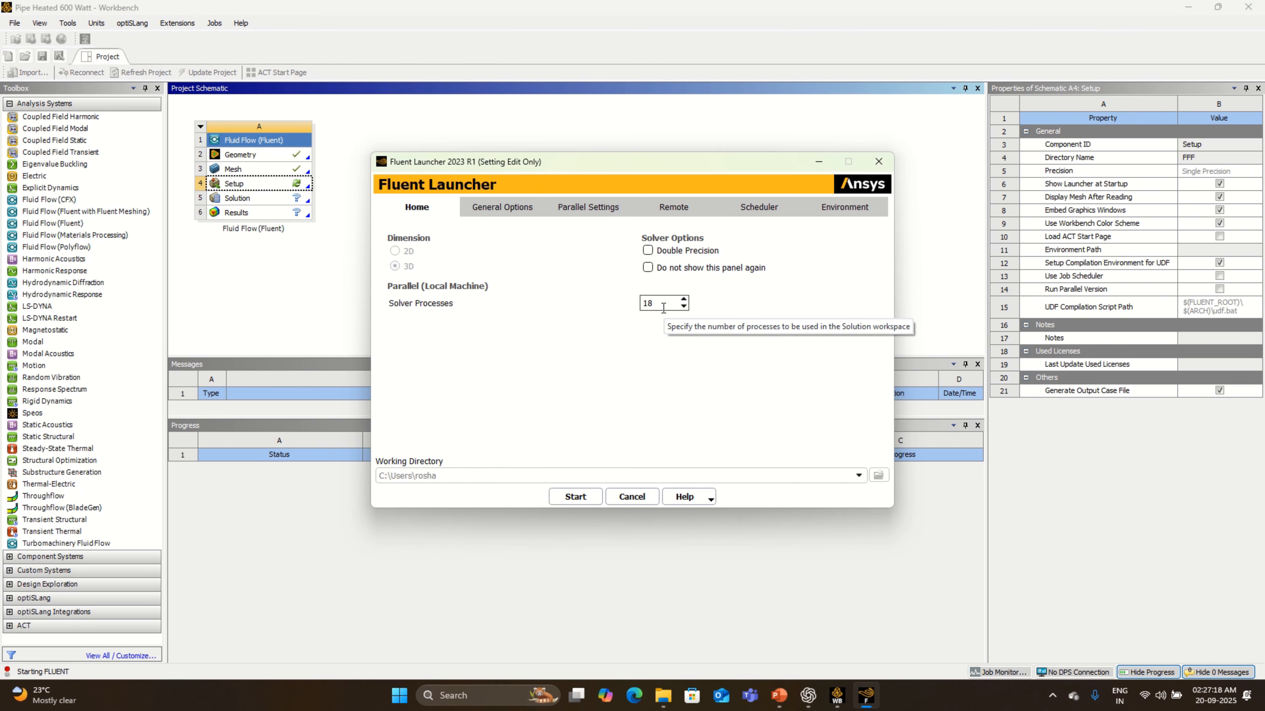
left_click(647, 251)
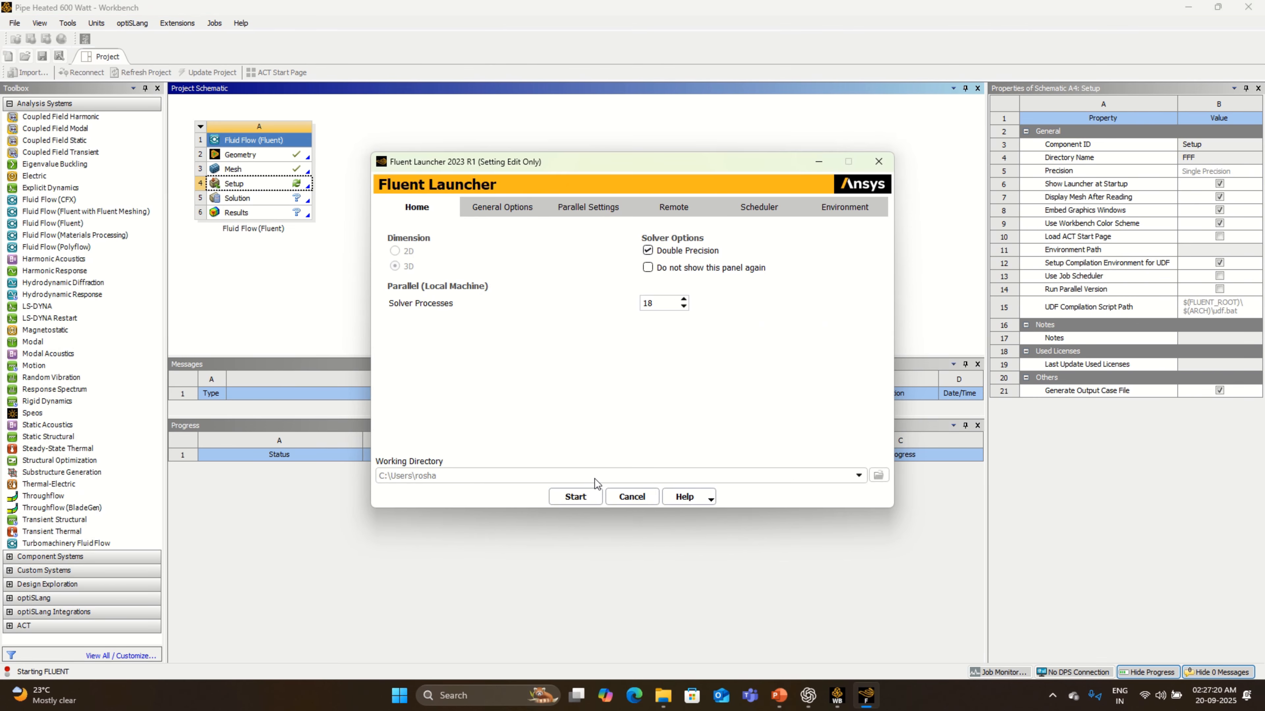
left_click(595, 498)
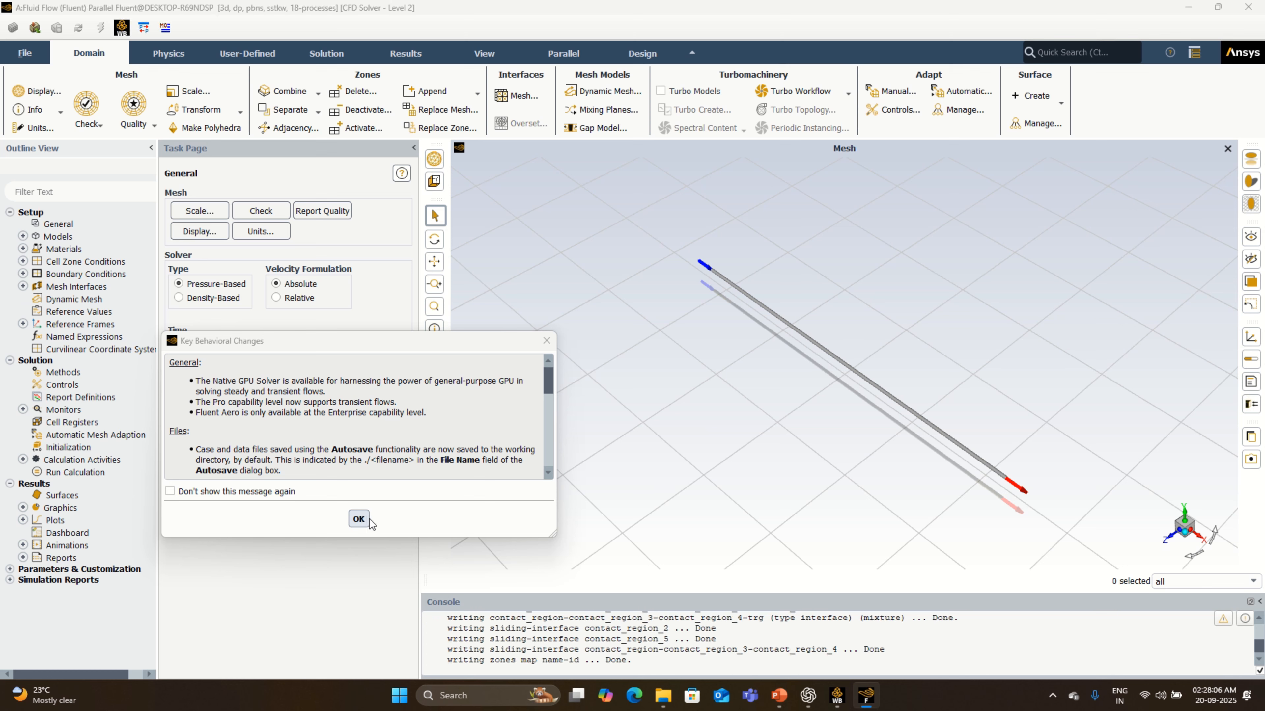
left_click(358, 519)
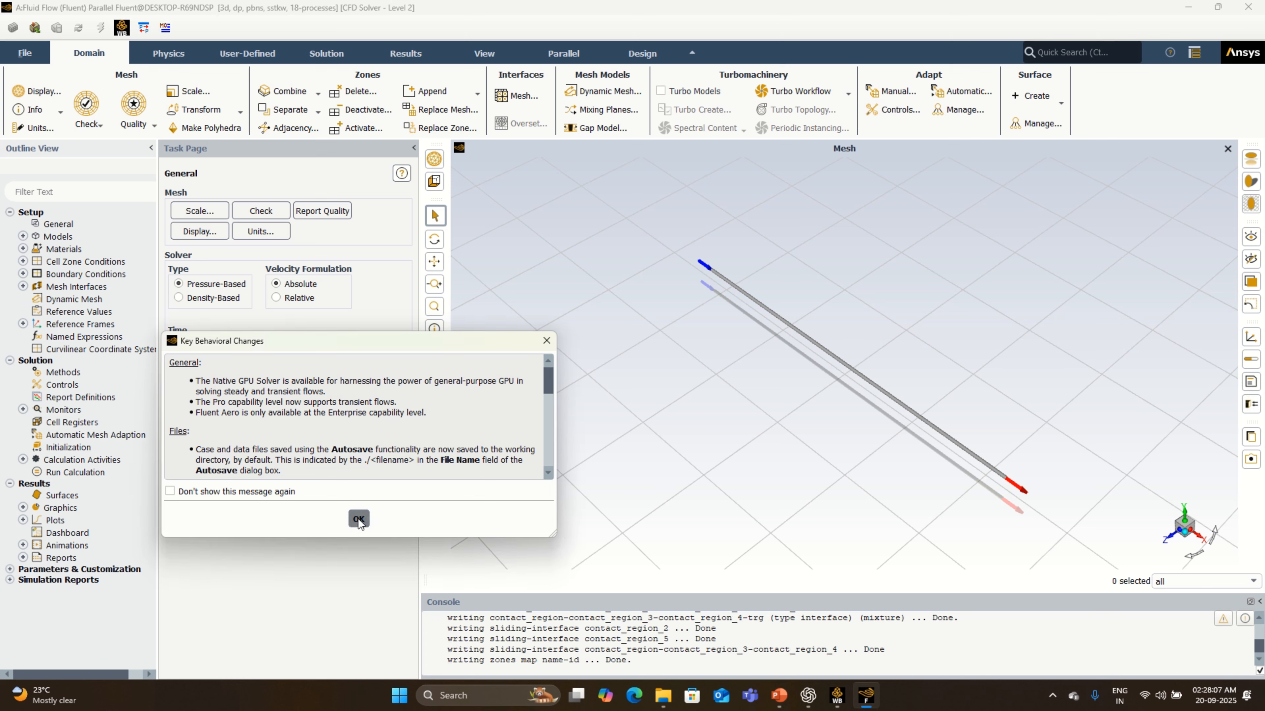
- Display the title block below the mesh view and inspect the full pipe from inlet to outlet
left_click(1250, 383)
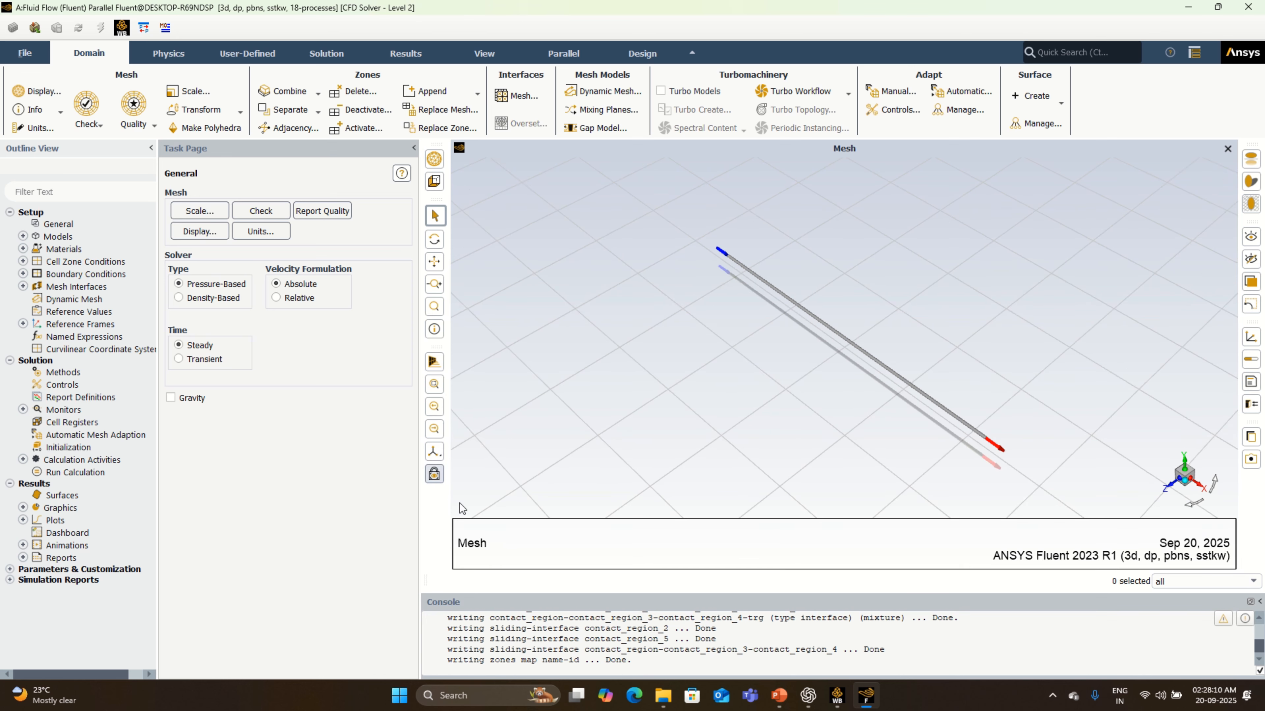
scroll(966, 448, "up", 2)
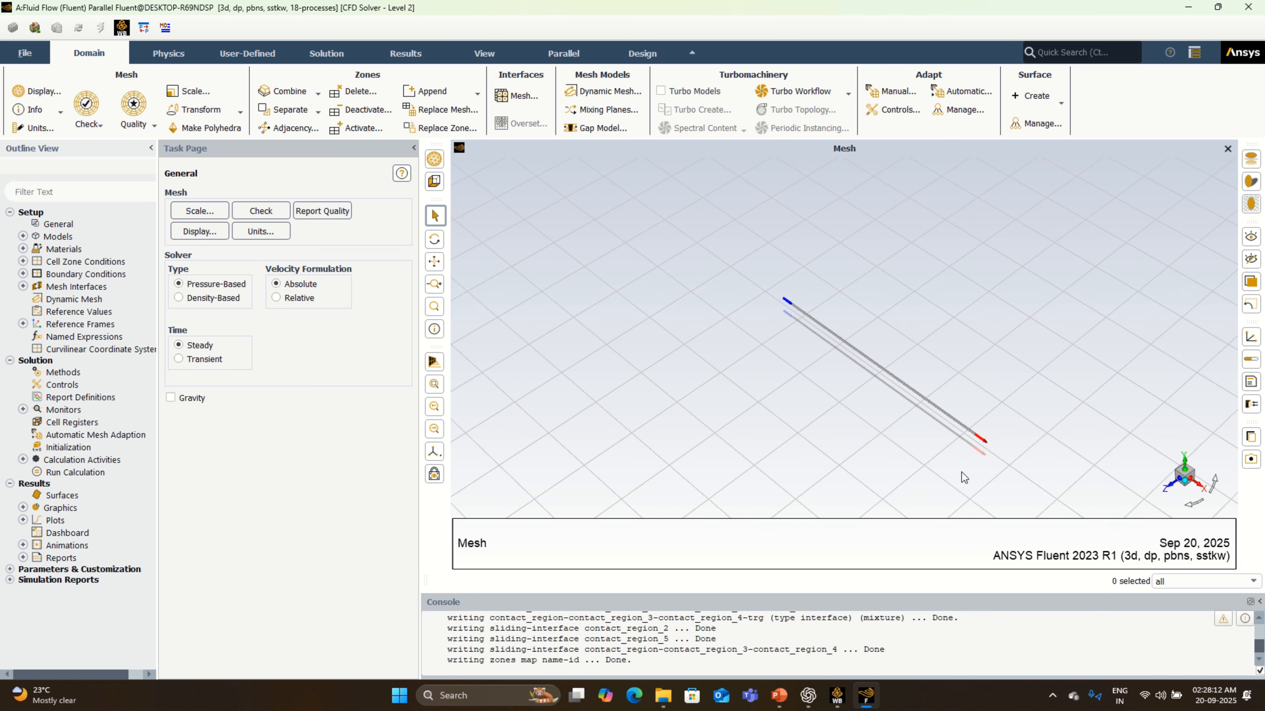
scroll(968, 418, "up", 3)
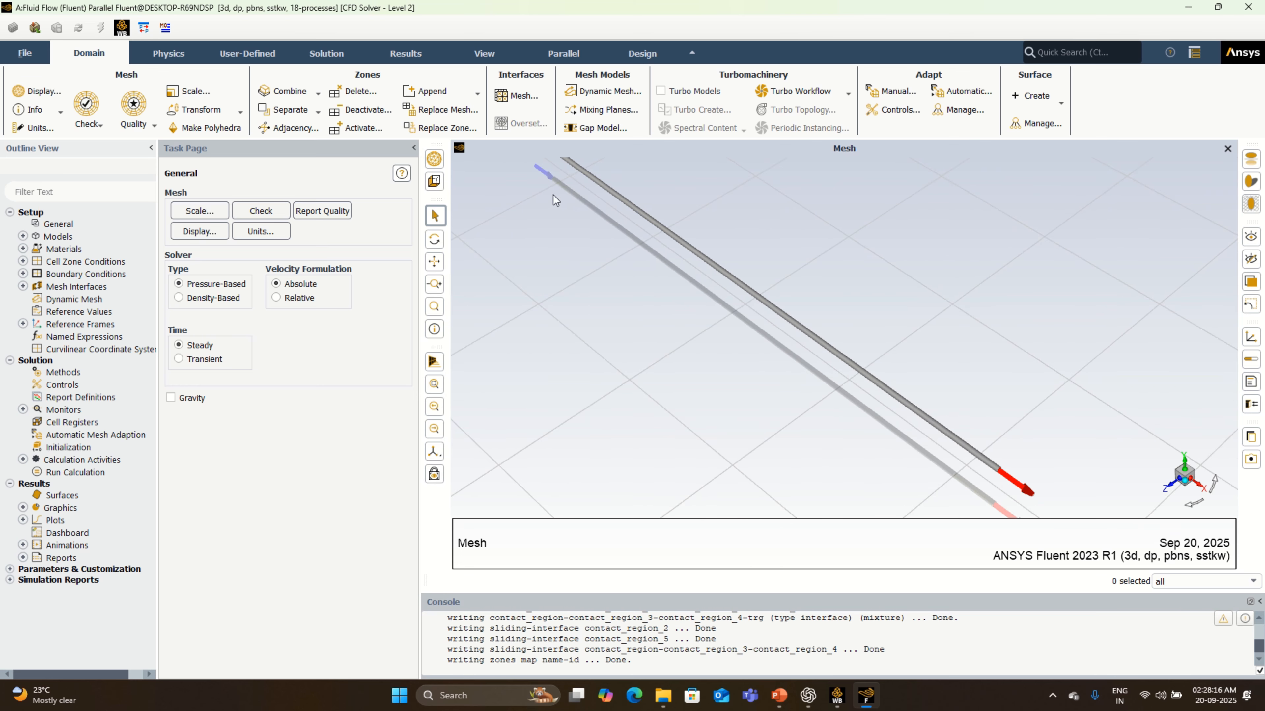
scroll(726, 307, "down", 3)
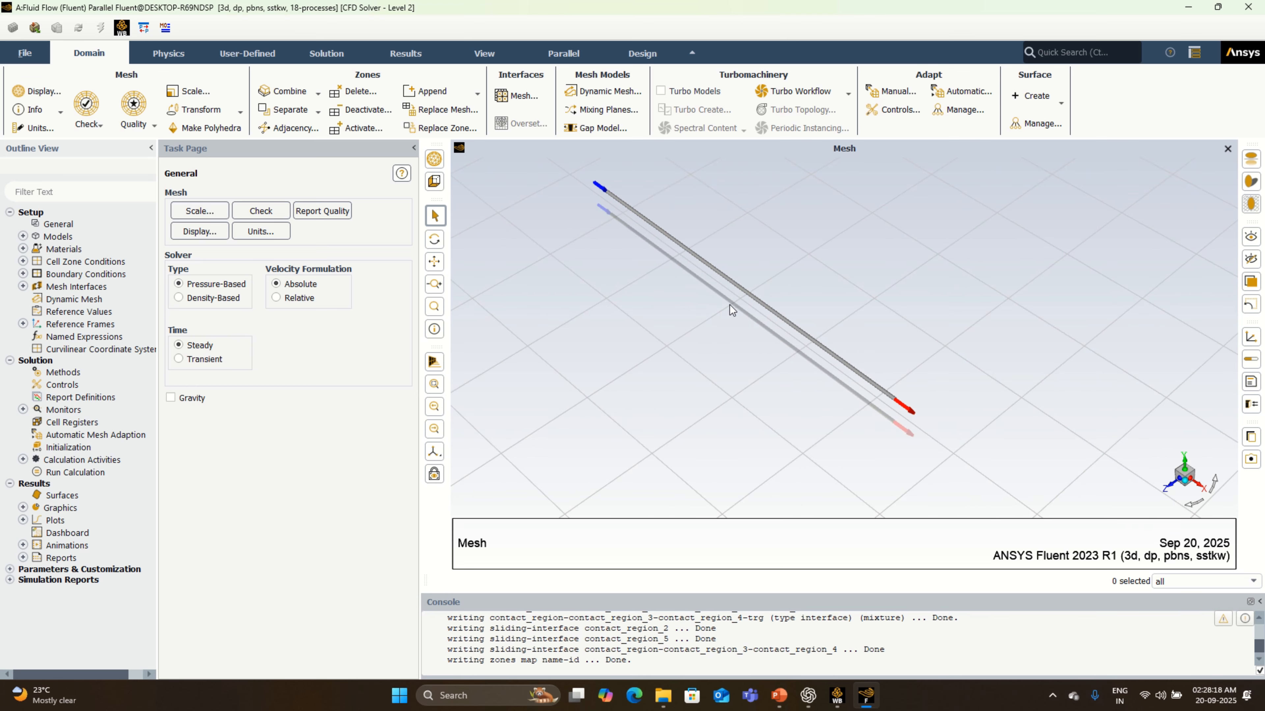
scroll(555, 180, "up", 2)
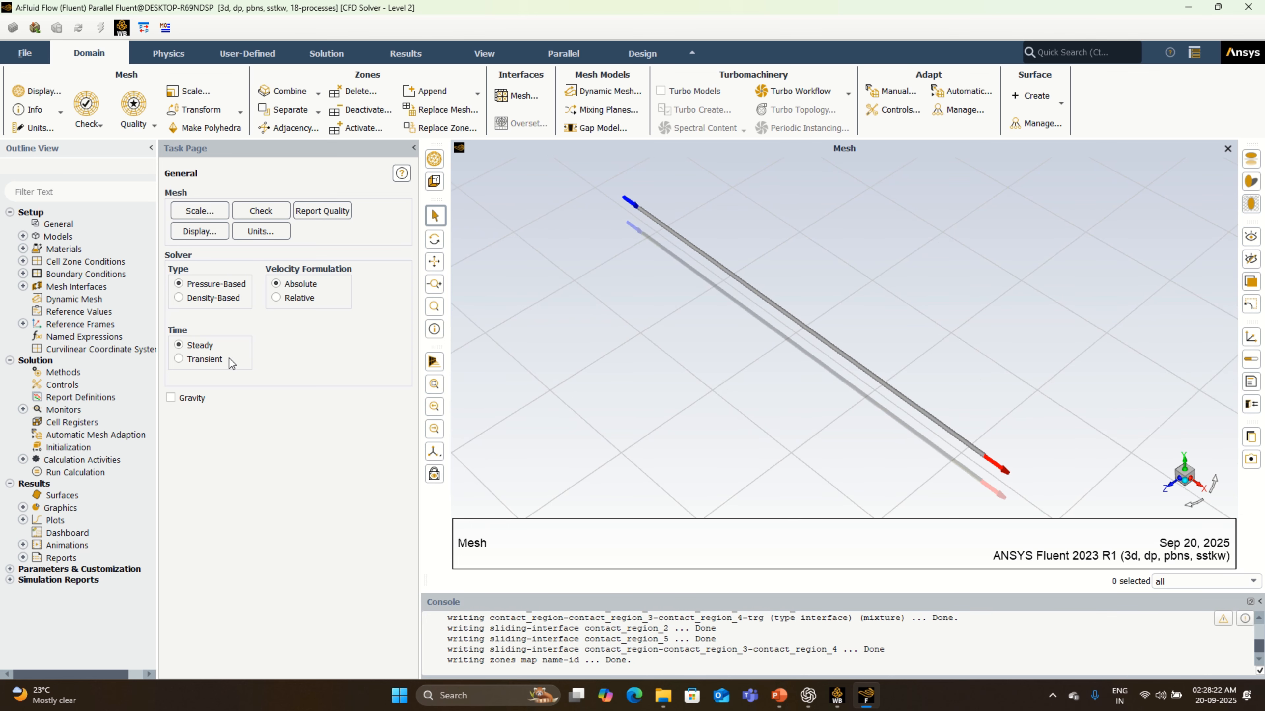
- Set the solver time to transient and enable gravity with a Y acceleration of -9.81 m/s²
left_click(213, 362)
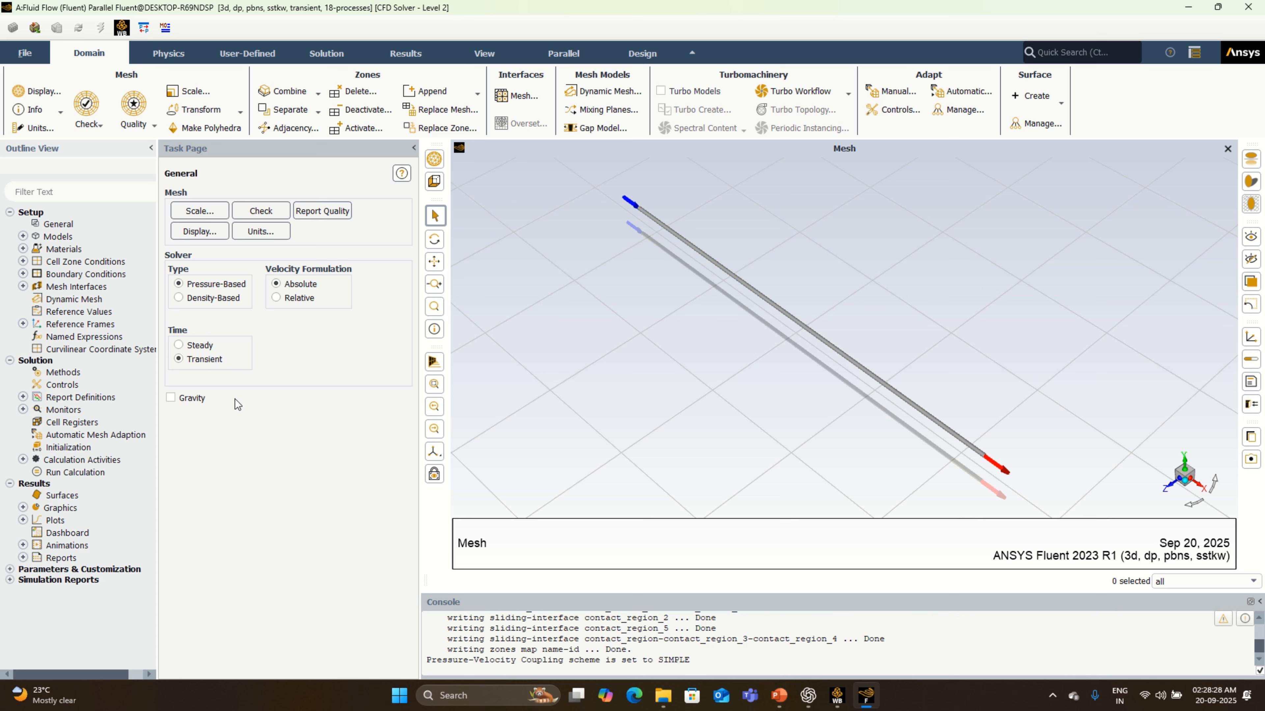
left_click(199, 400)
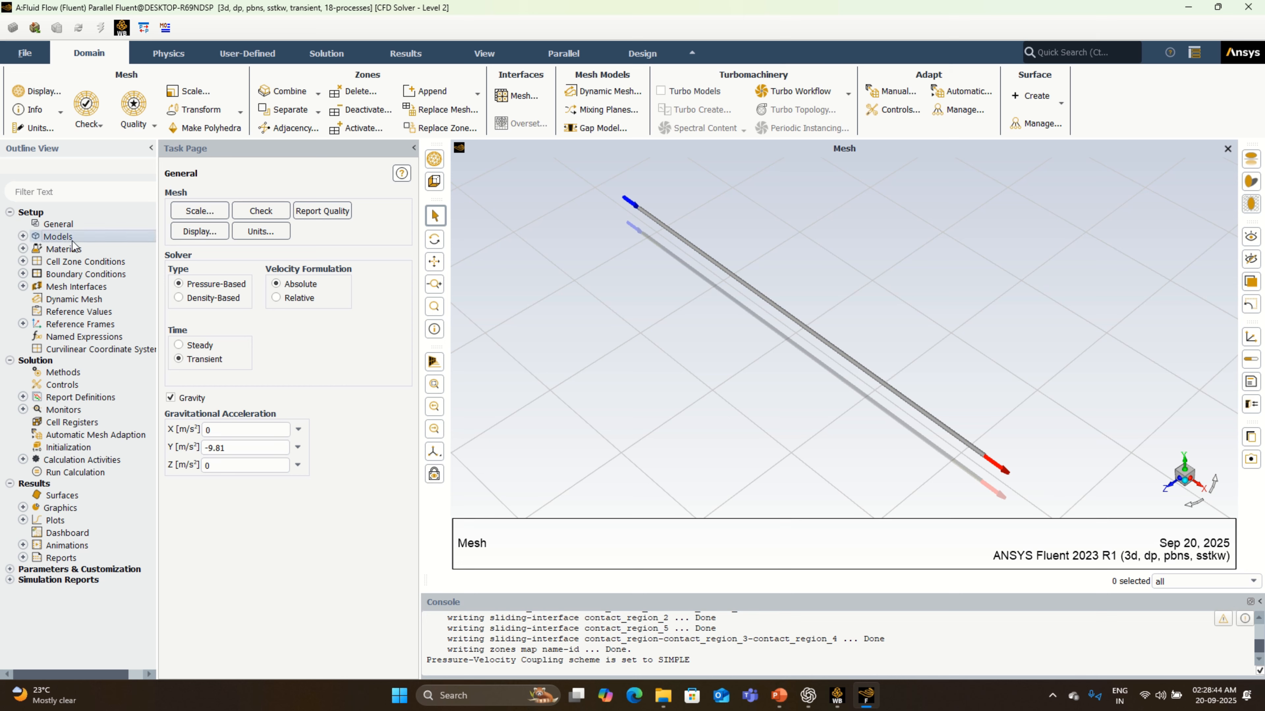
- Enable the energy equation in the physics models
double_click(59, 237)
double_click(212, 223)
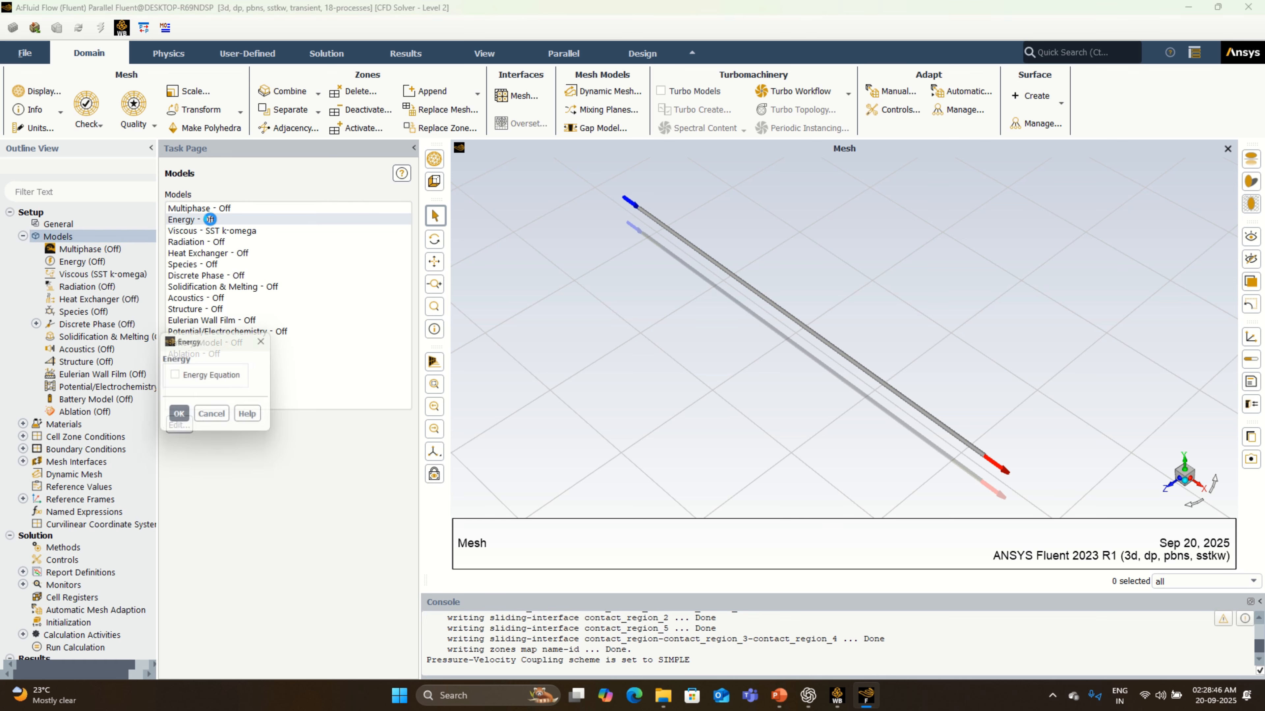
left_click(221, 377)
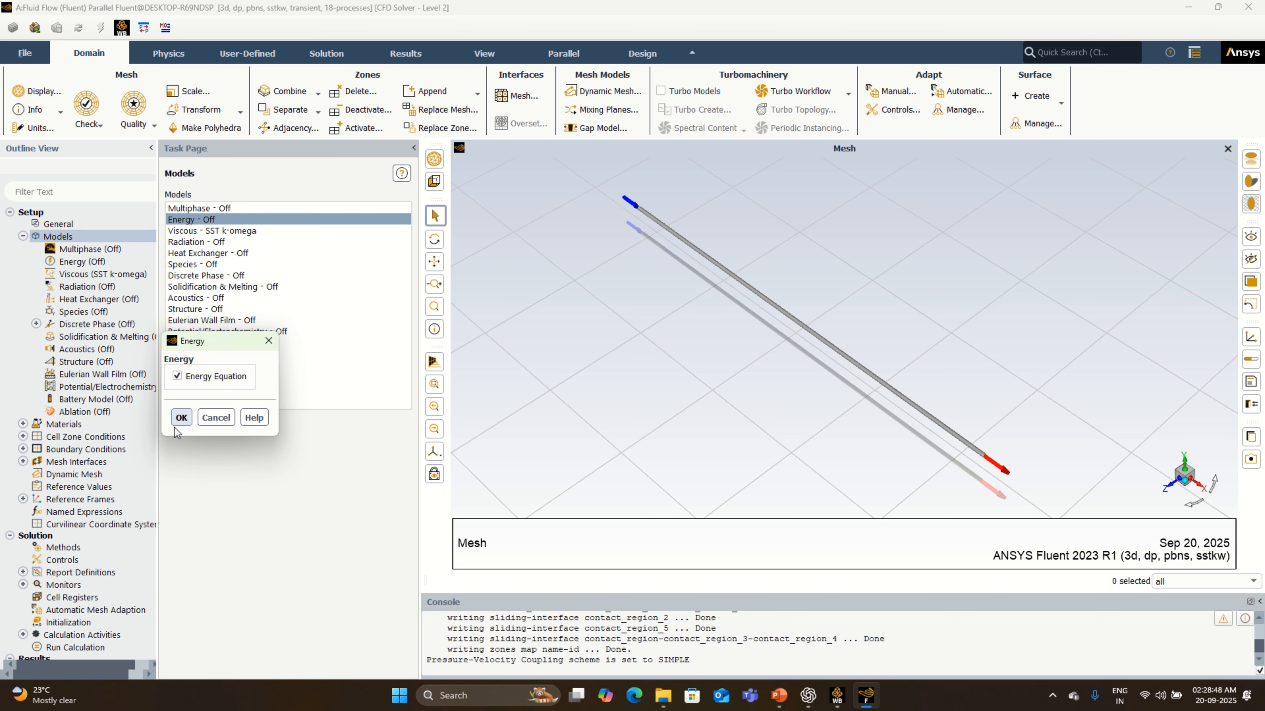
left_click(180, 417)
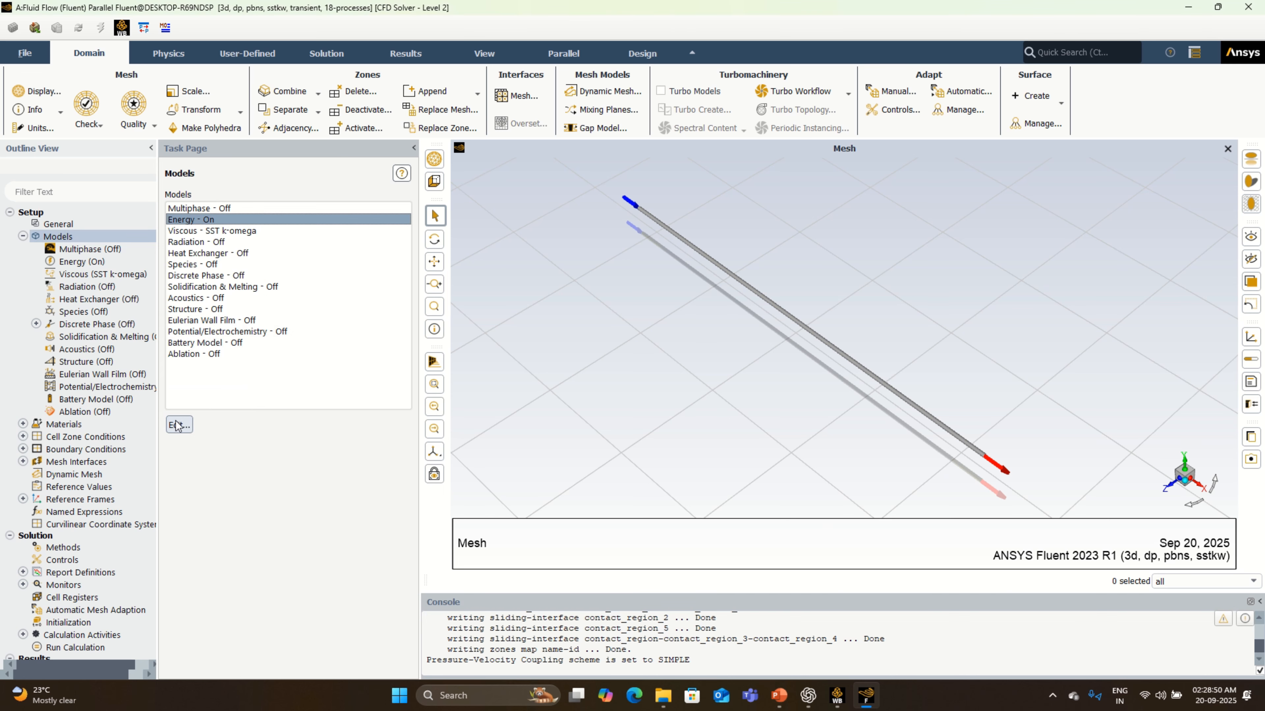
- Set the viscous model to standard k-epsilon with enhanced wall treatment, thermal effects and curvature correction
left_click(256, 232)
double_click(255, 232)
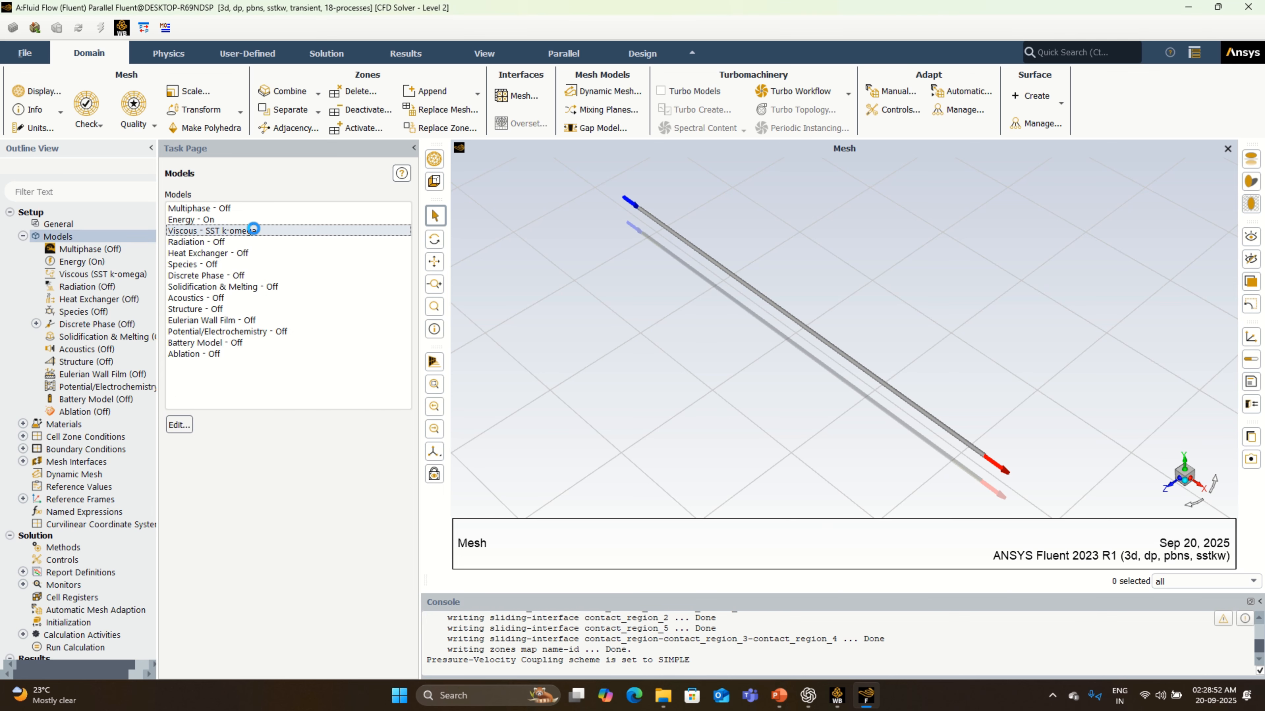
left_click(482, 179)
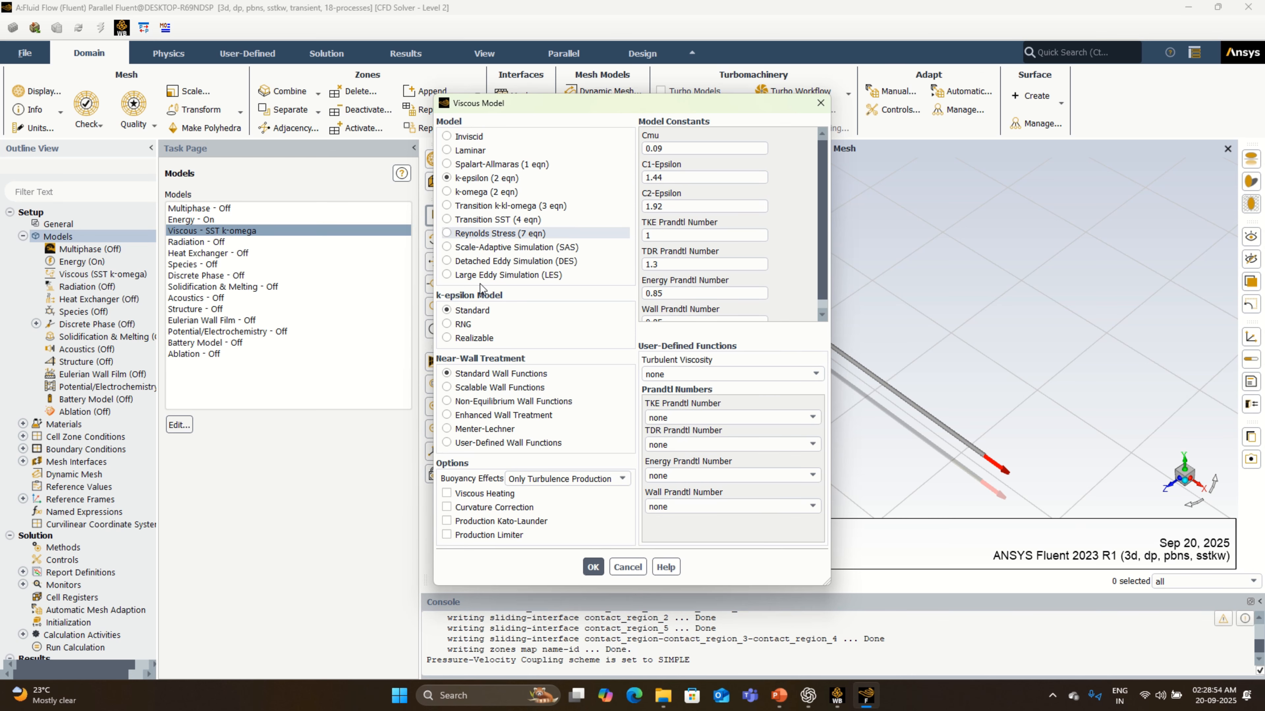
left_click(469, 417)
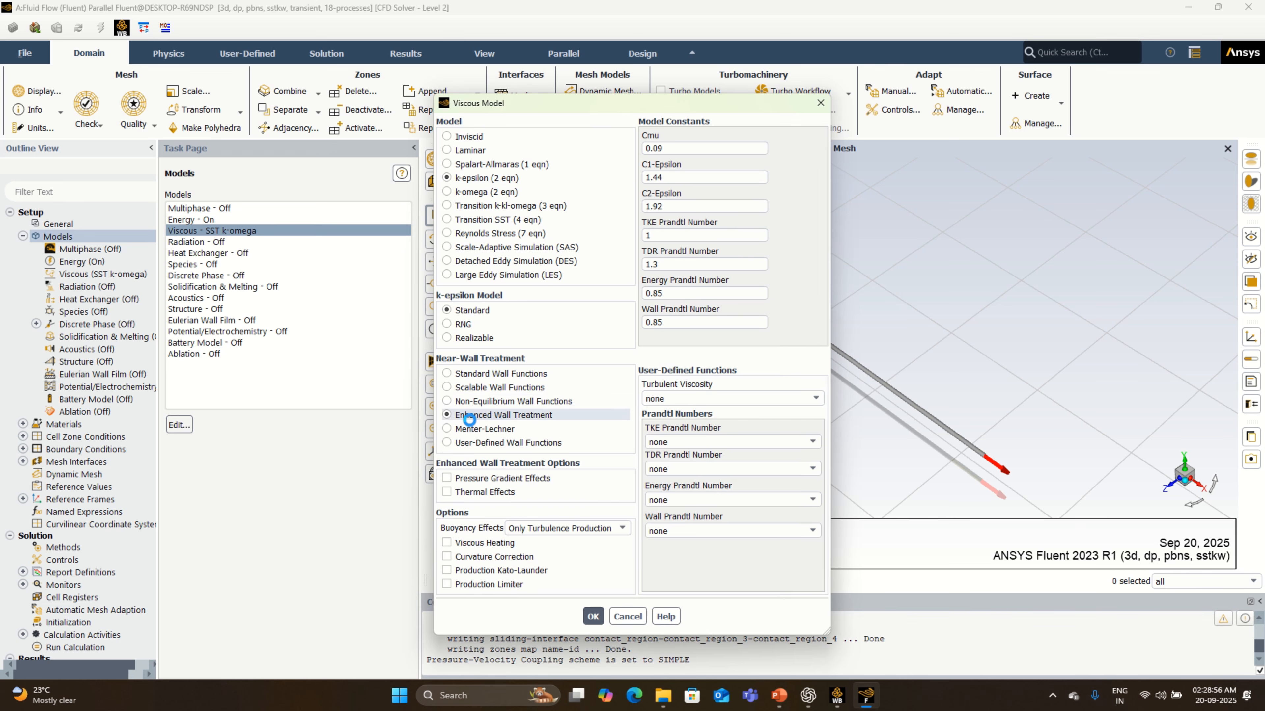
left_click(450, 492)
left_click(448, 556)
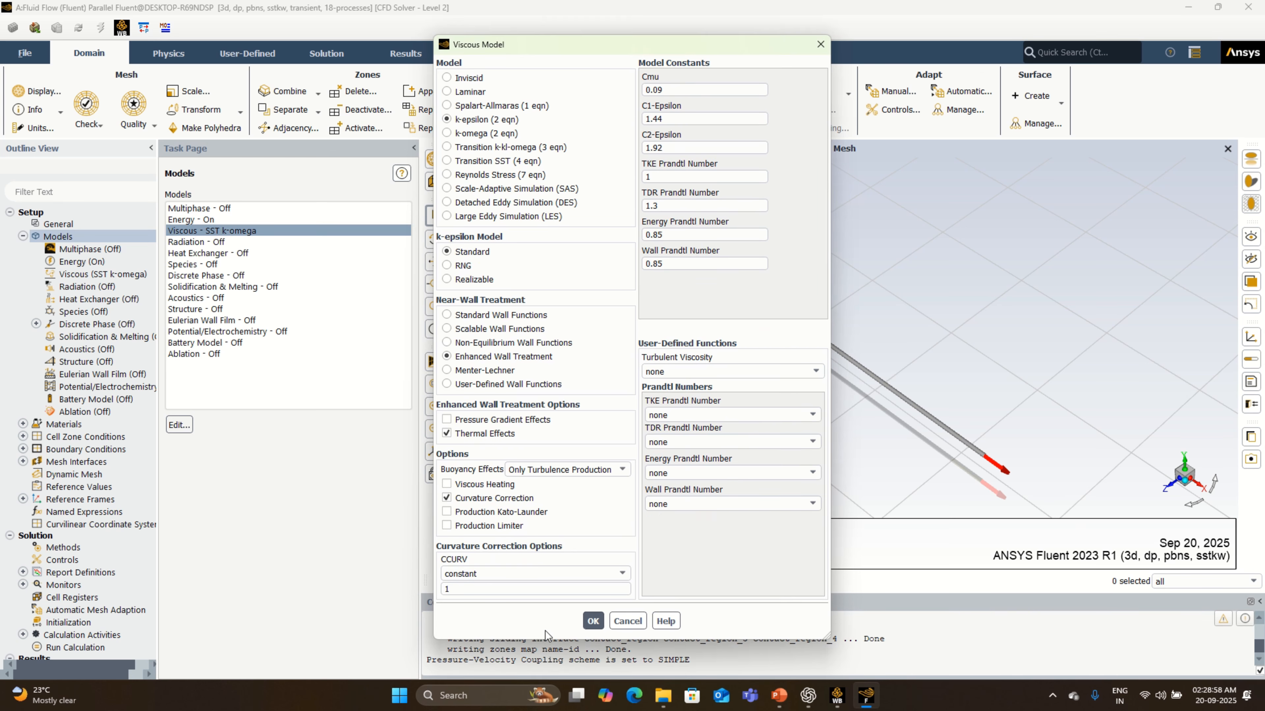
left_click(592, 621)
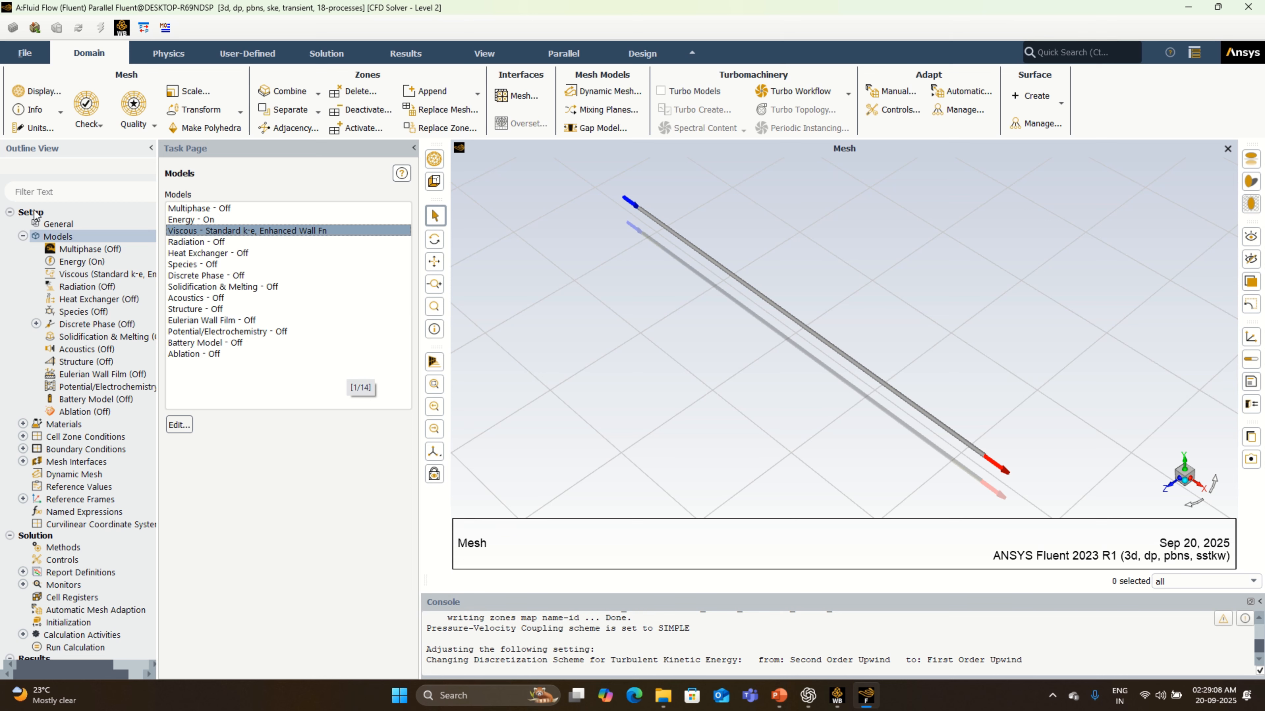
- Copy water-liquid (h2o<l>) from the Fluent database into the case's fluid materials
left_click(23, 236)
double_click(58, 251)
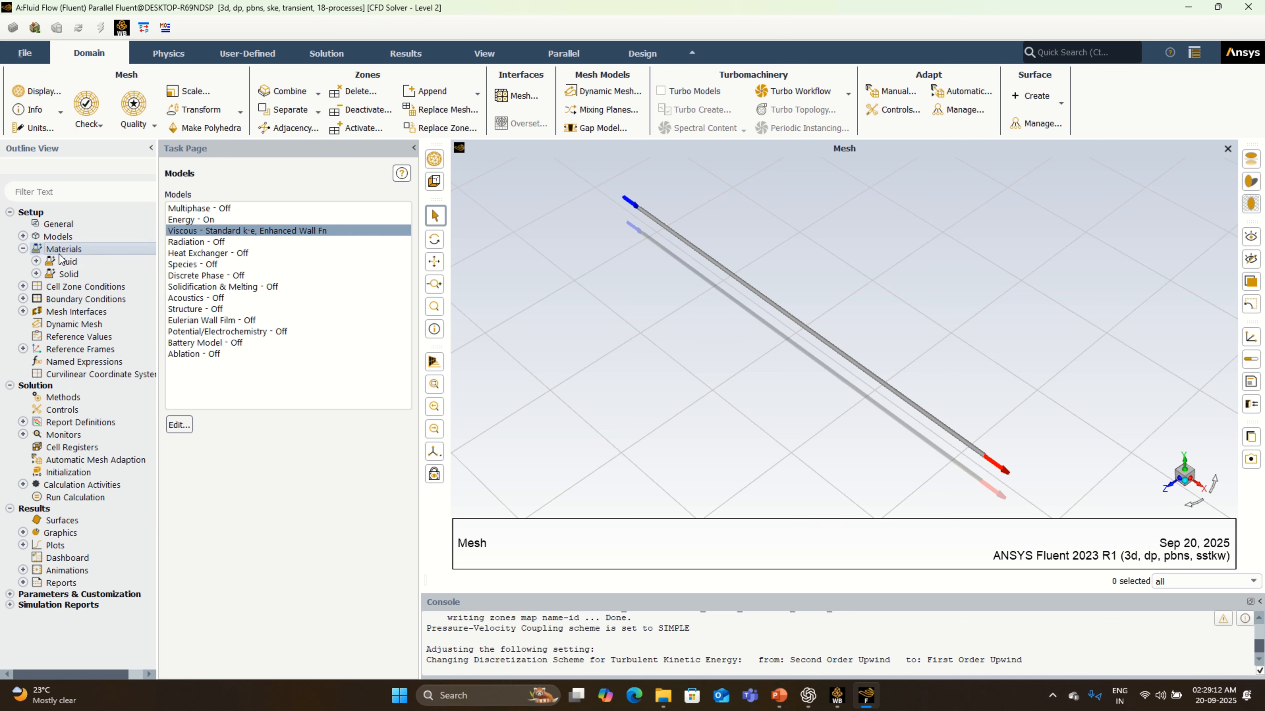
left_click(198, 643)
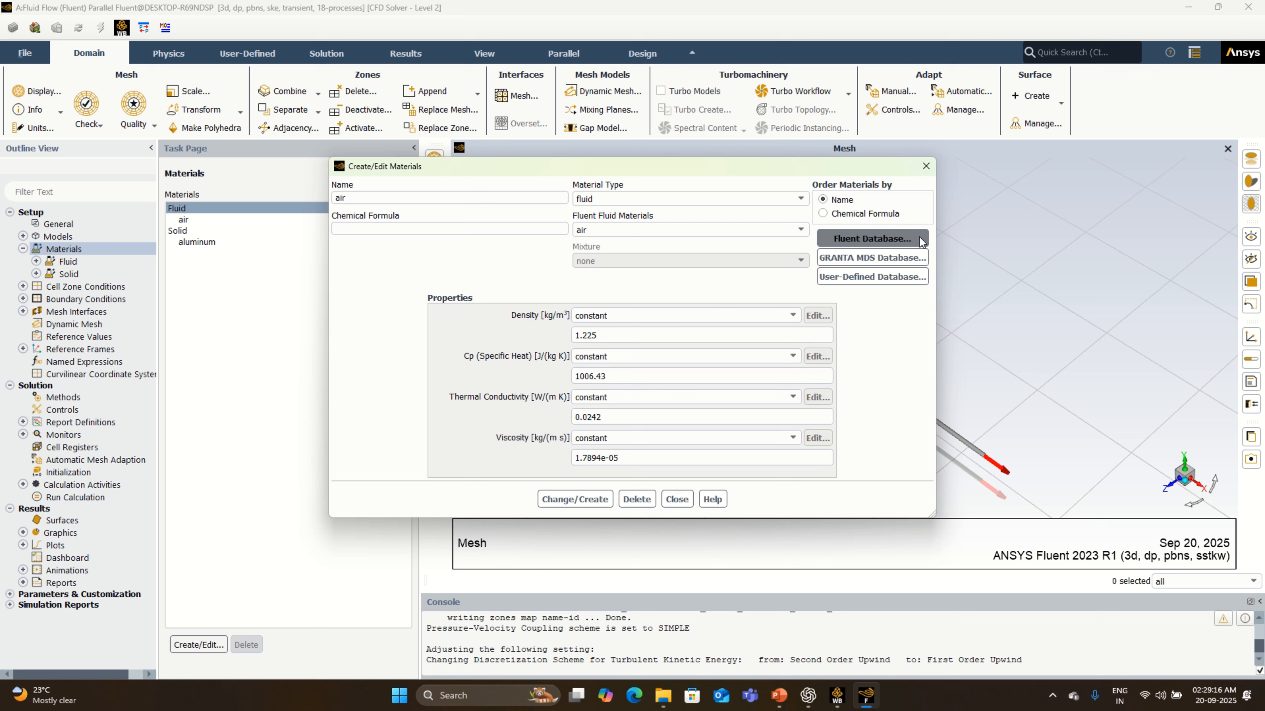
left_click(920, 242)
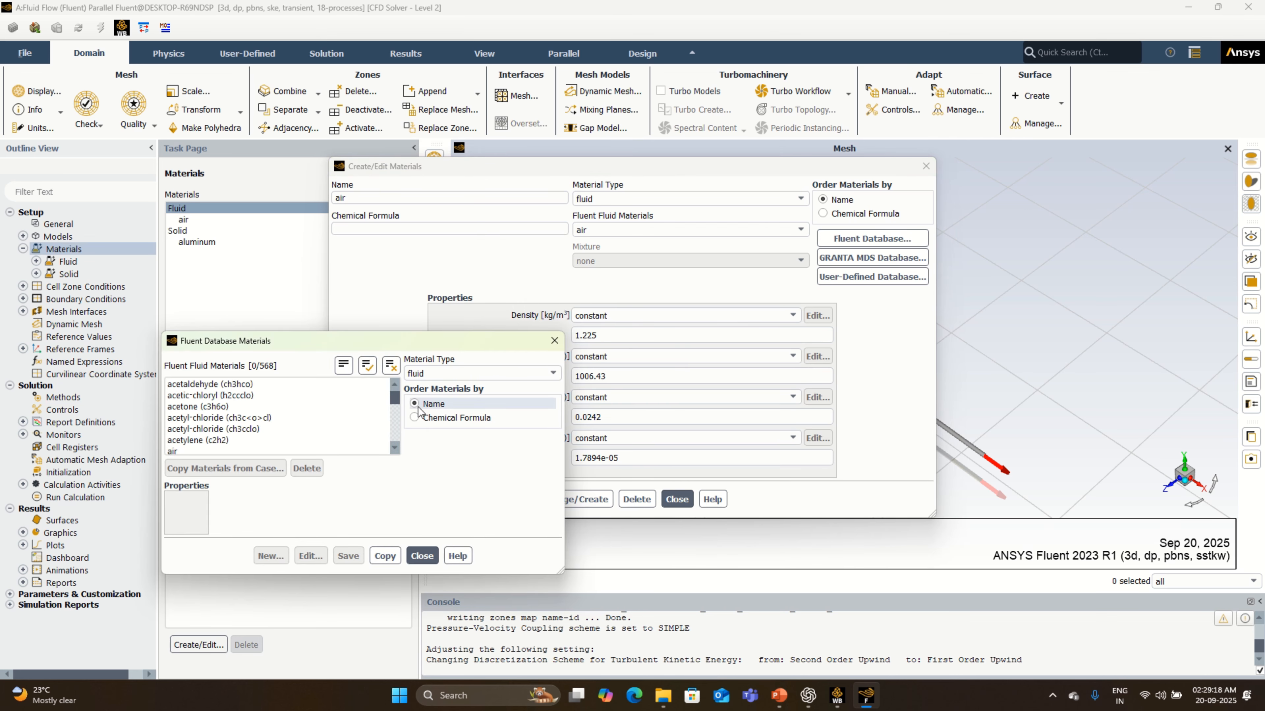
left_click_drag(395, 397, 397, 447)
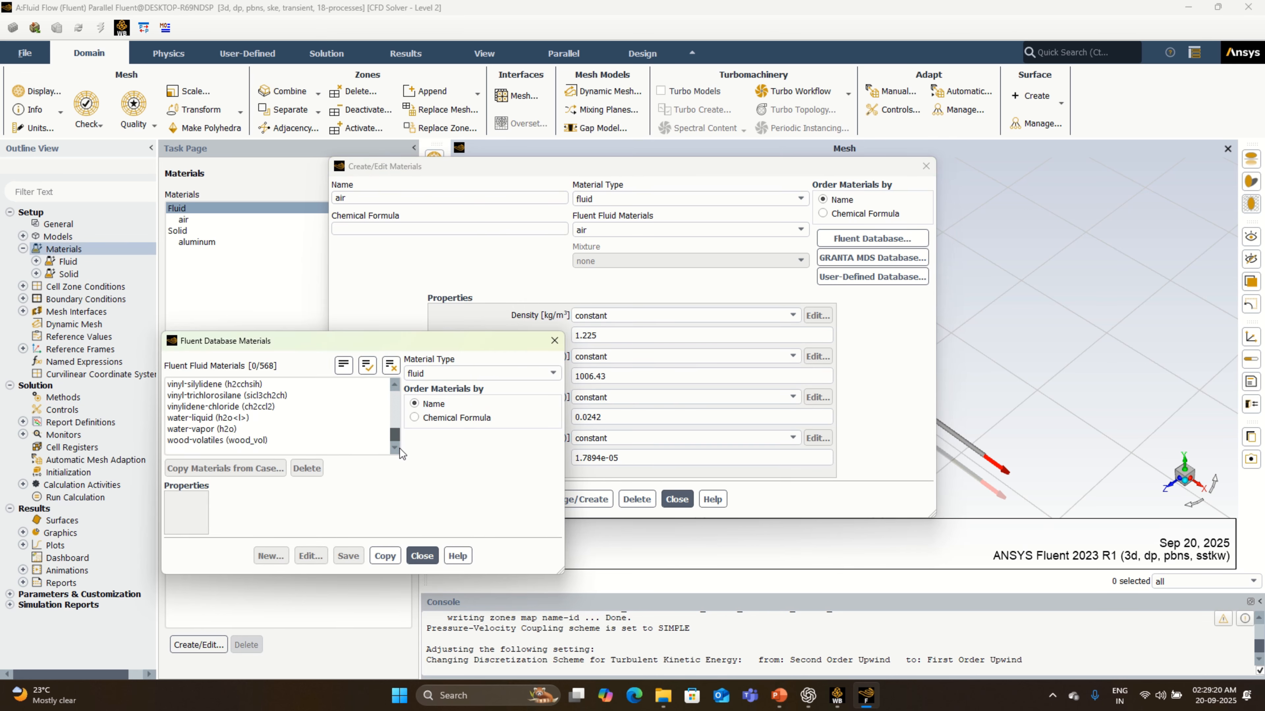
left_click(254, 417)
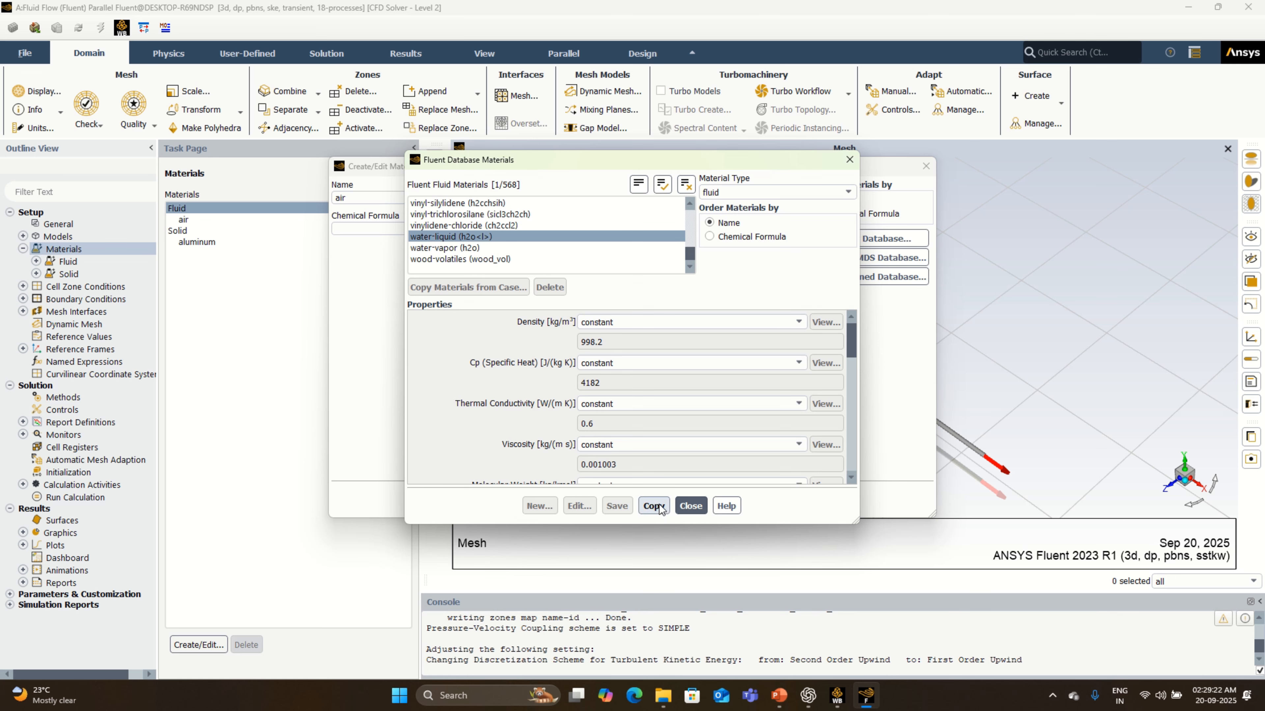
left_click(654, 506)
left_click(688, 505)
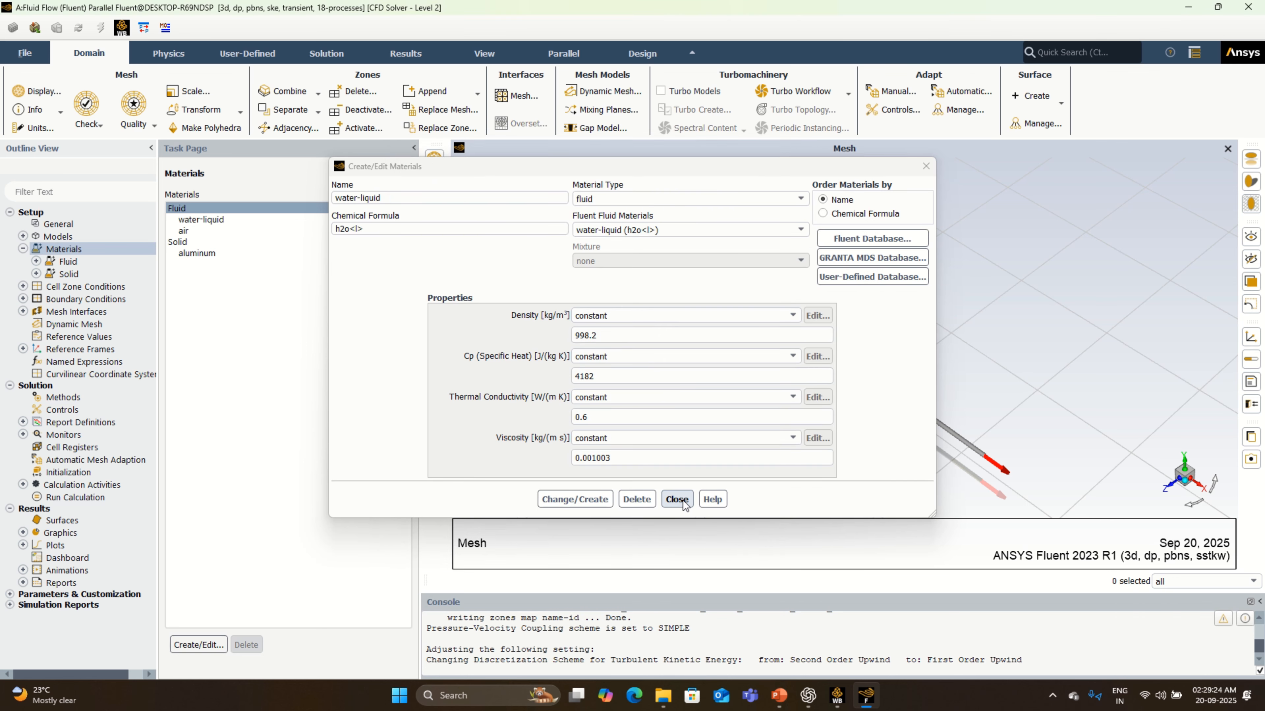
left_click(683, 503)
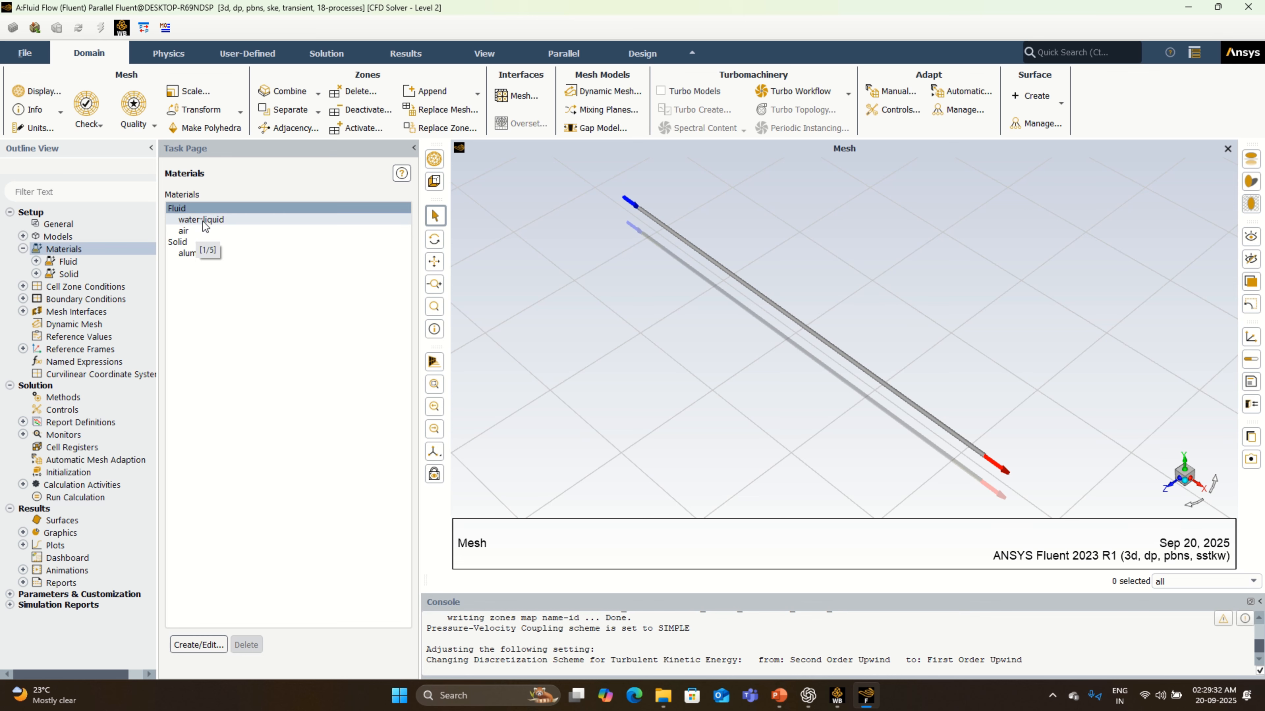
- Examine the solid materials available in the Fluent database and close the material dialogs without copying any
left_click(214, 242)
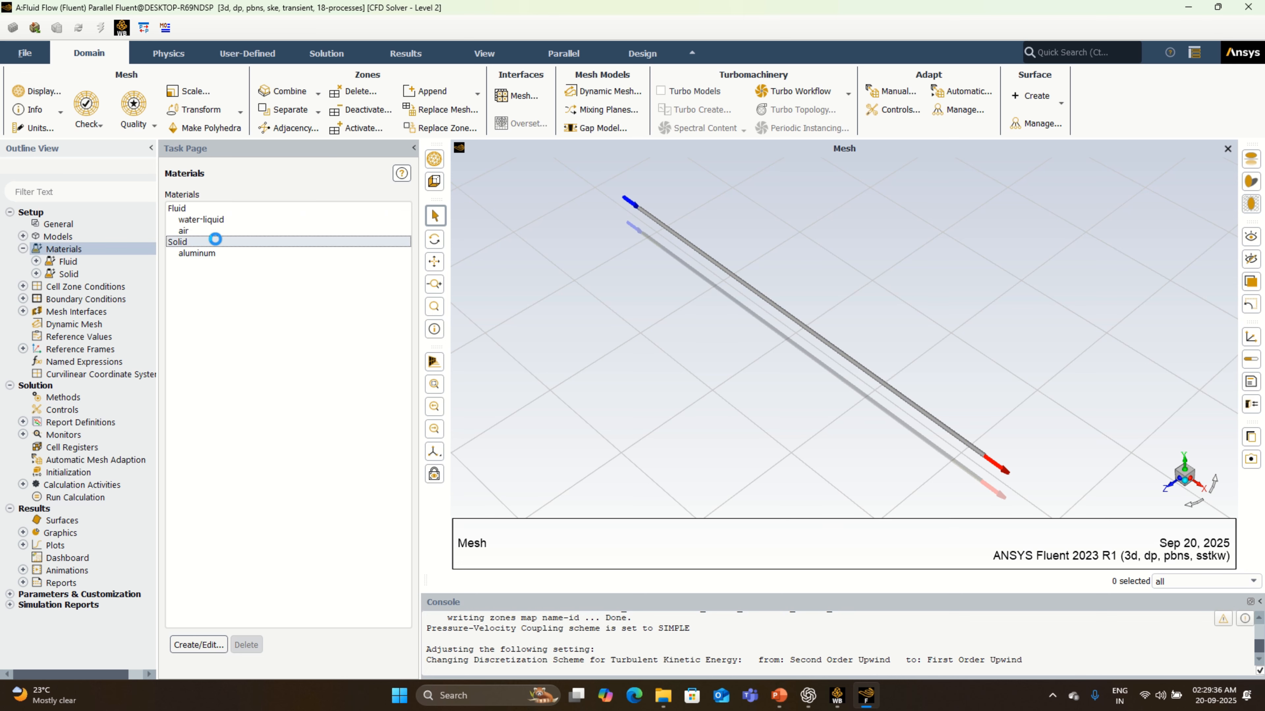
left_click(199, 645)
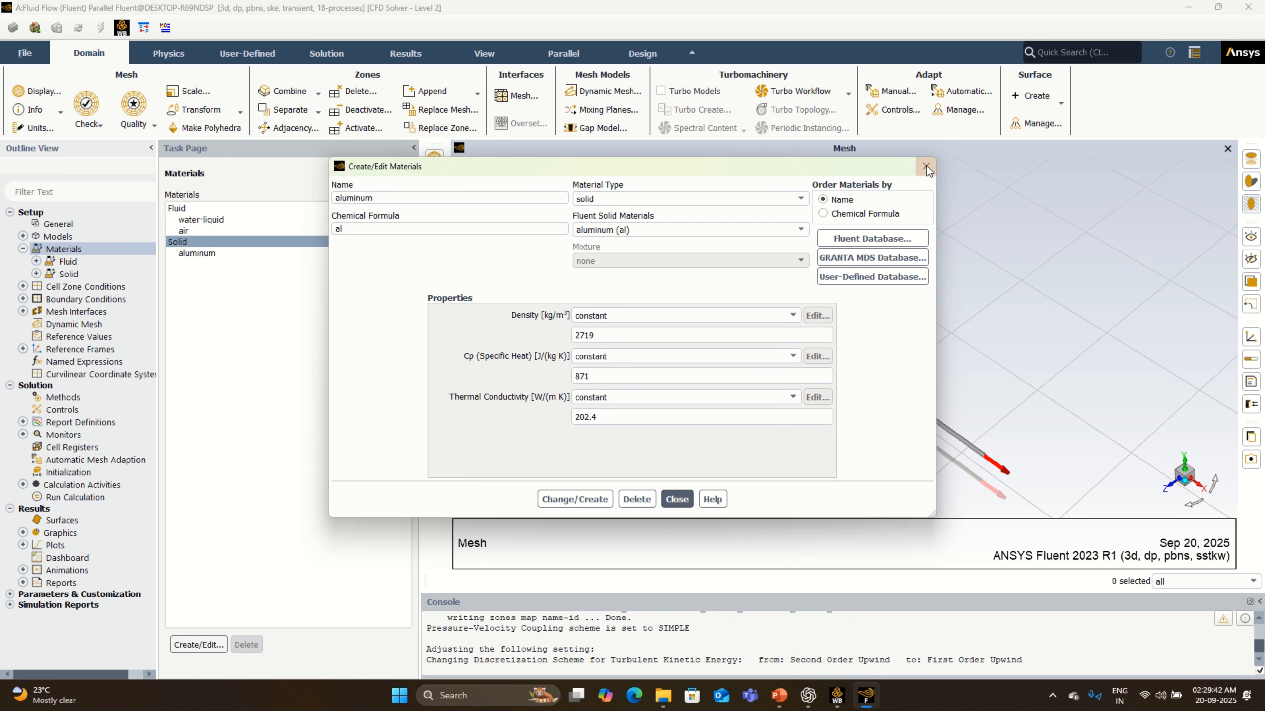
left_click(876, 238)
left_click(796, 192)
left_click(763, 217)
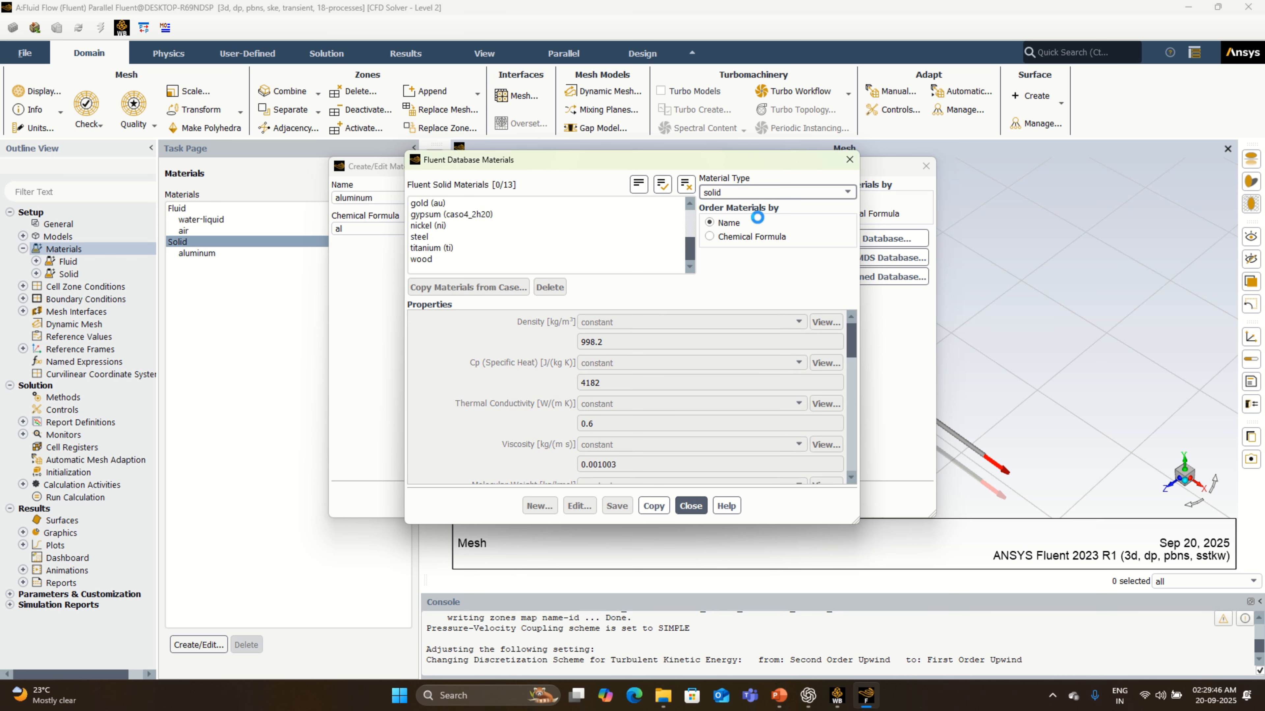
scroll(538, 216, "down", 3)
mouse_move(692, 252)
left_mouse_down()
mouse_move(692, 222)
mouse_move(691, 249)
left_mouse_up()
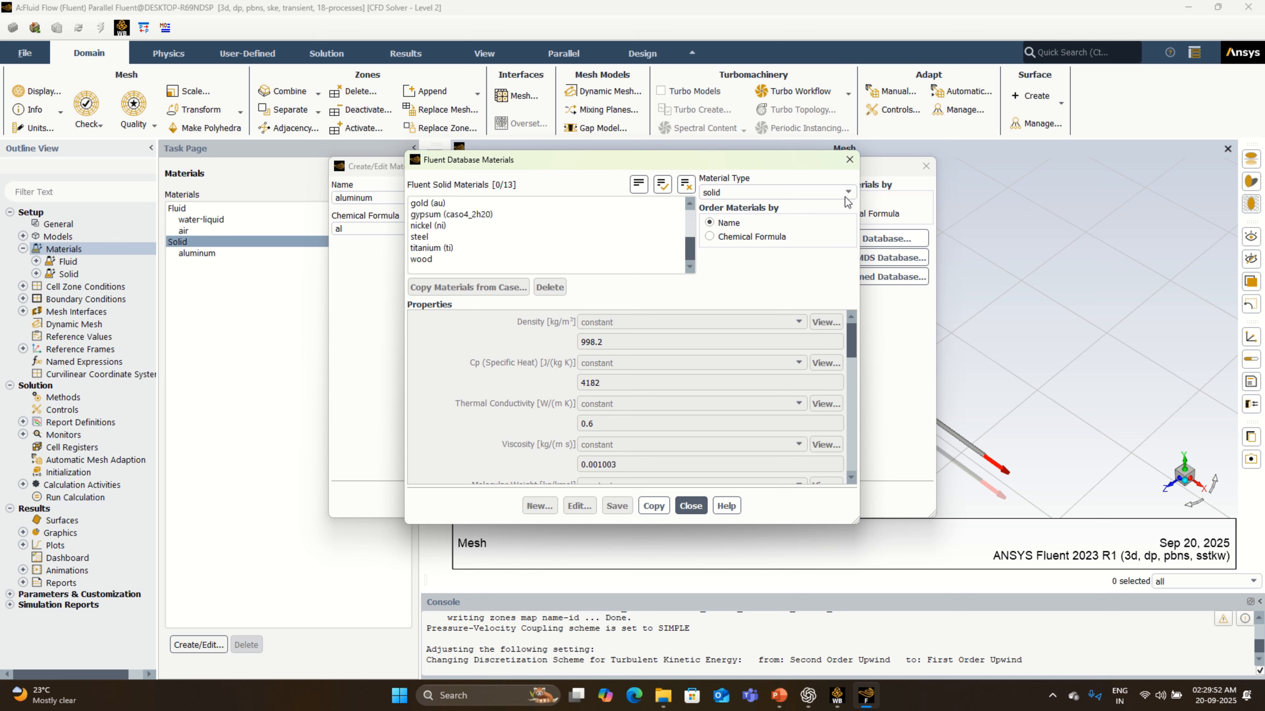
left_click(850, 161)
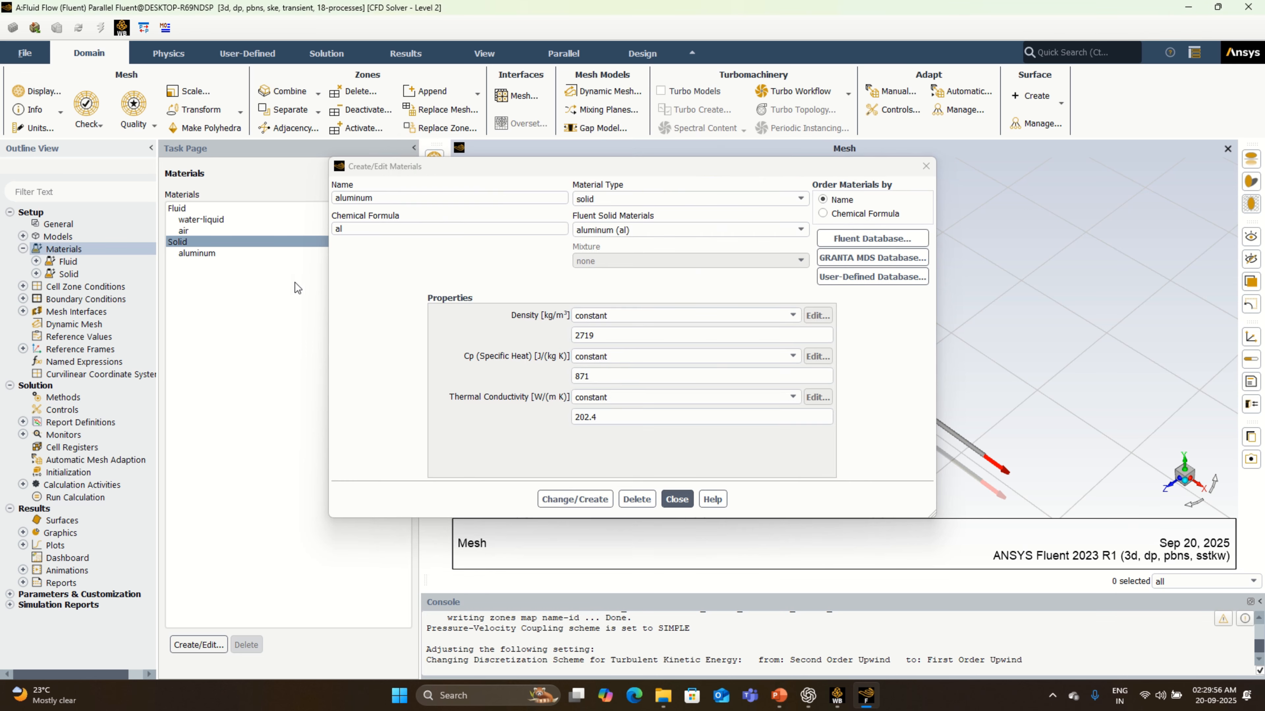
left_click(925, 166)
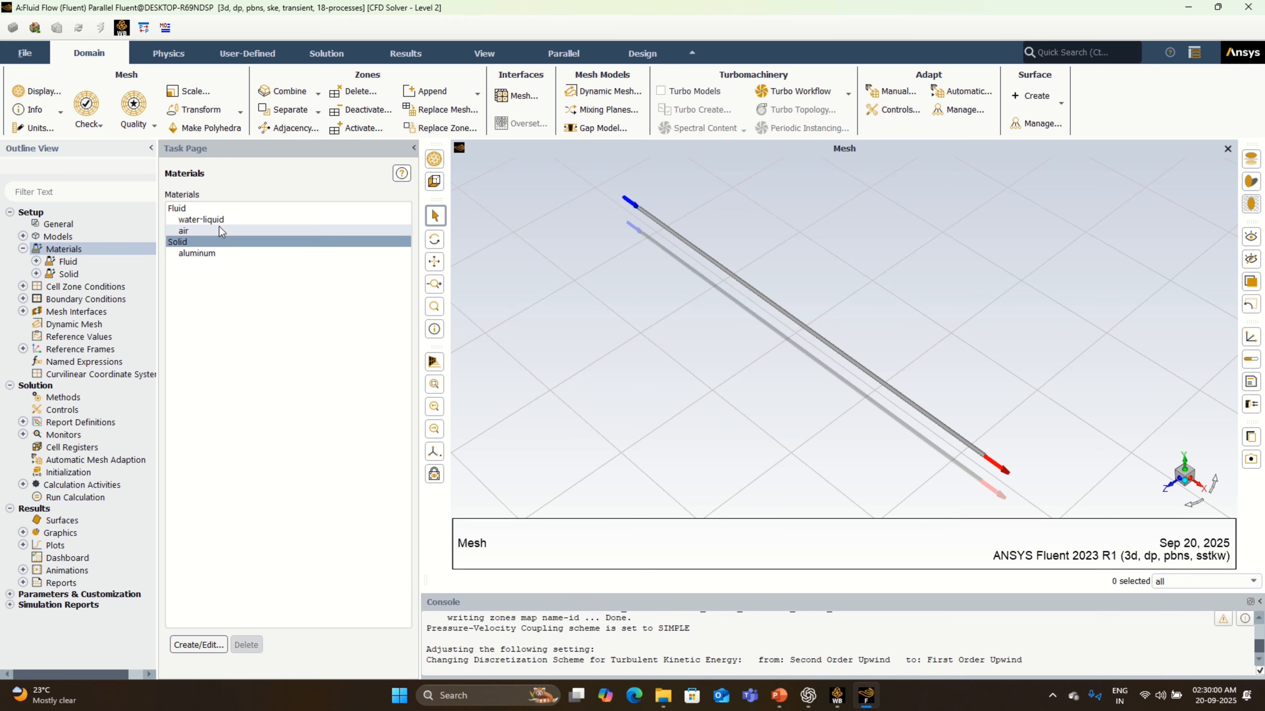
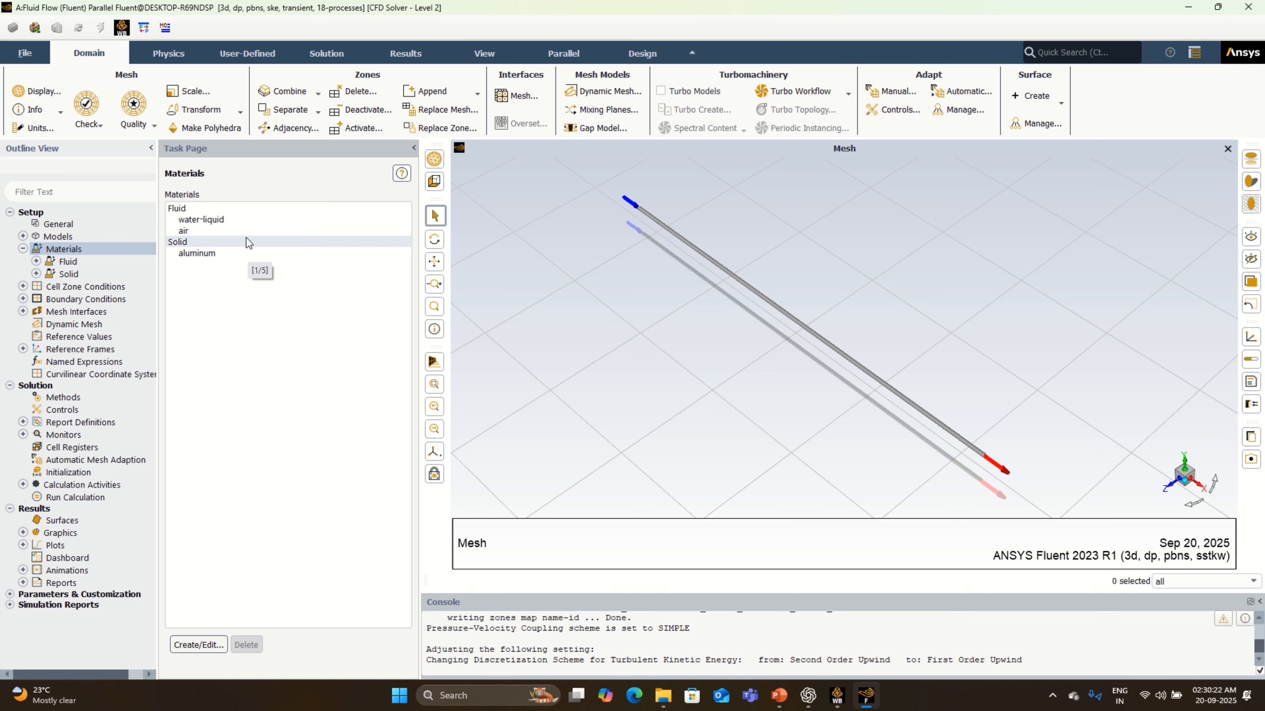
- Group the cell zones by type and assign water-liquid as the material of the fluid zone
double_click(123, 288)
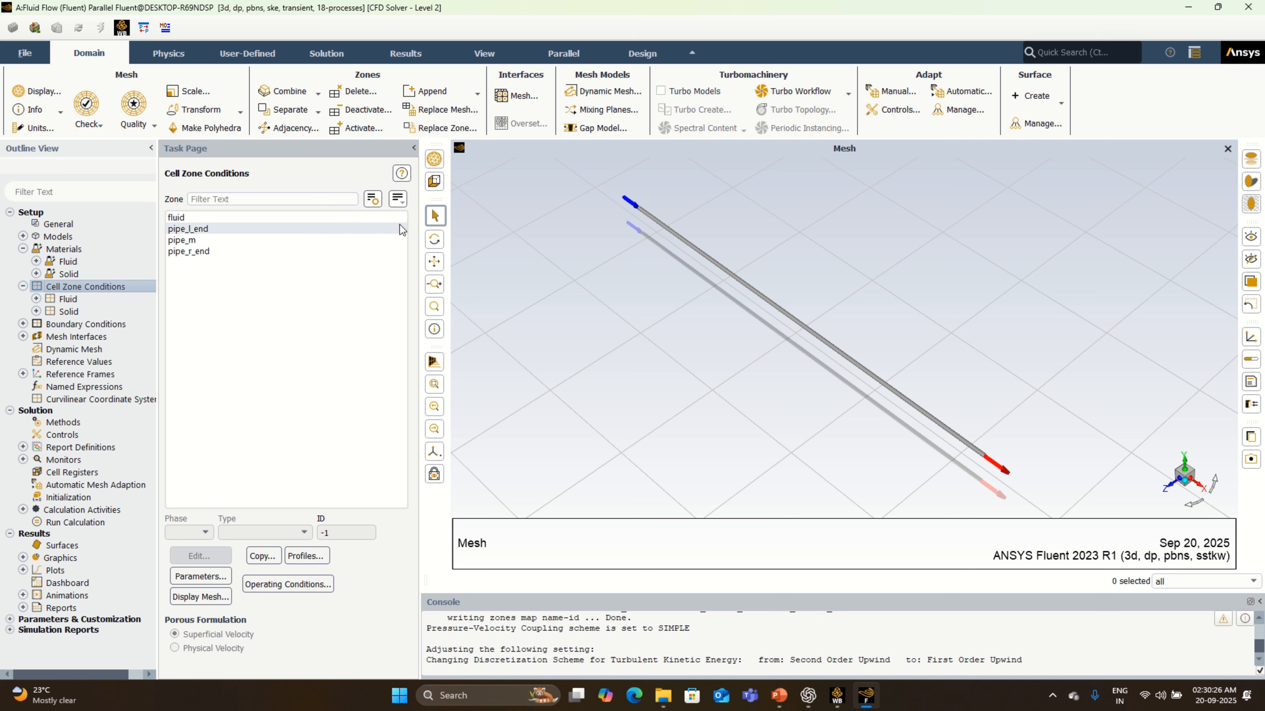
left_click(404, 202)
left_click(407, 262)
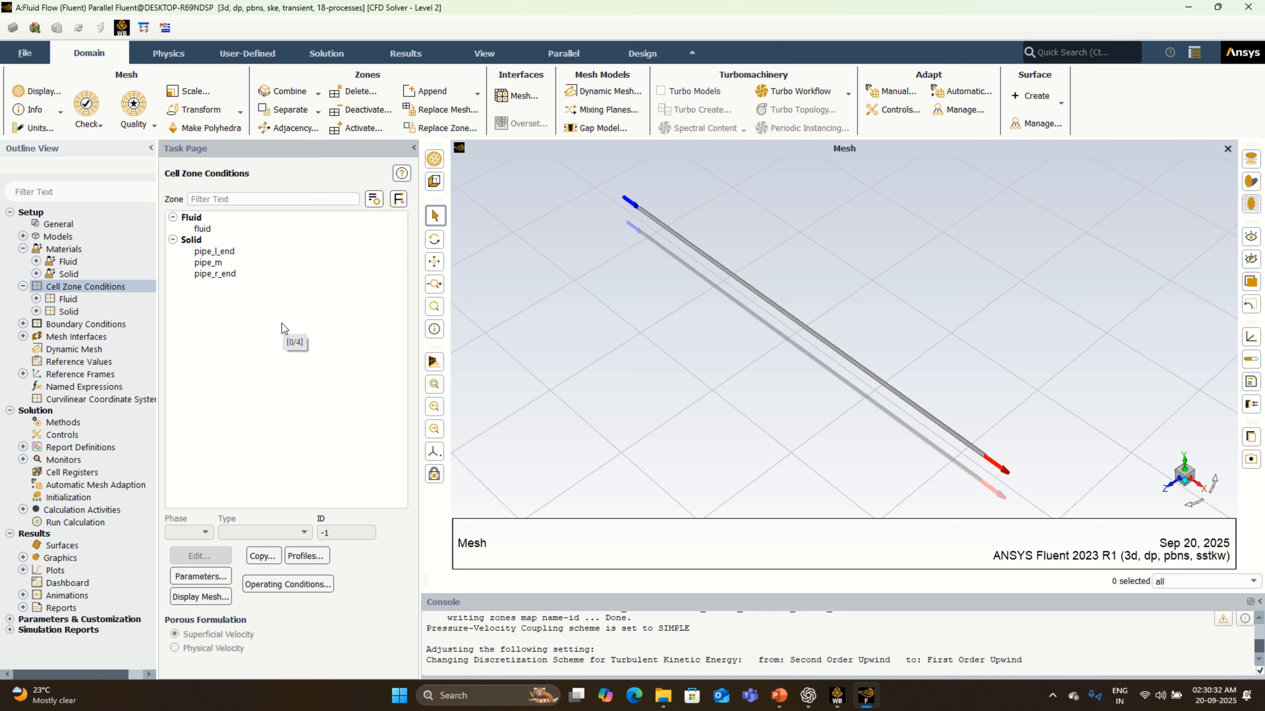
left_click(219, 229)
left_click(201, 556)
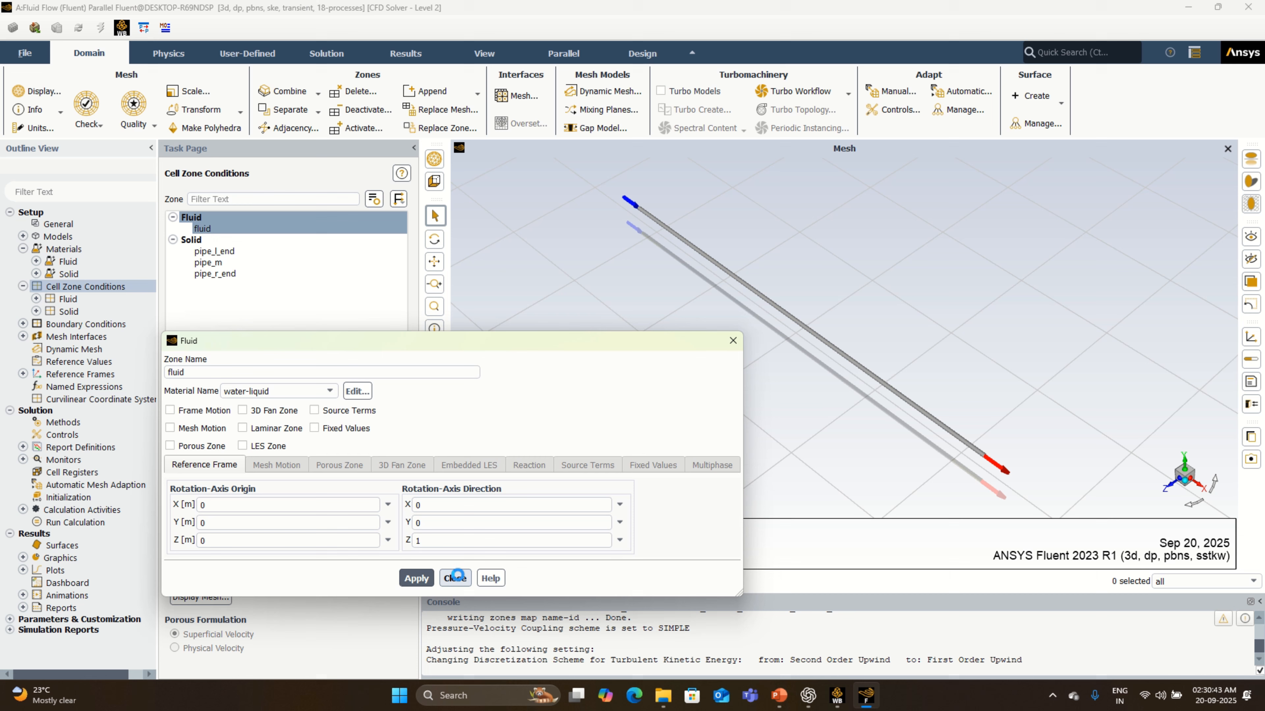
left_click(455, 577)
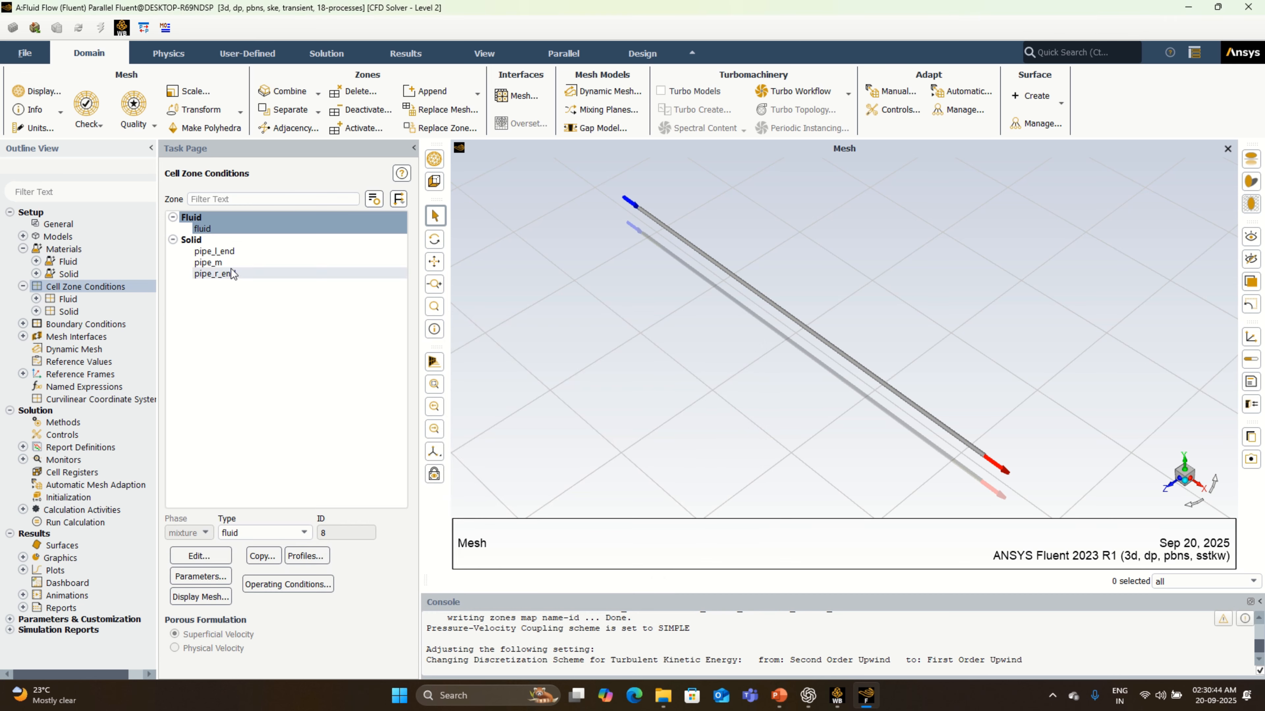
- Check the material choices for the solid cell zone pipe_l_end and close its settings
left_click(238, 252)
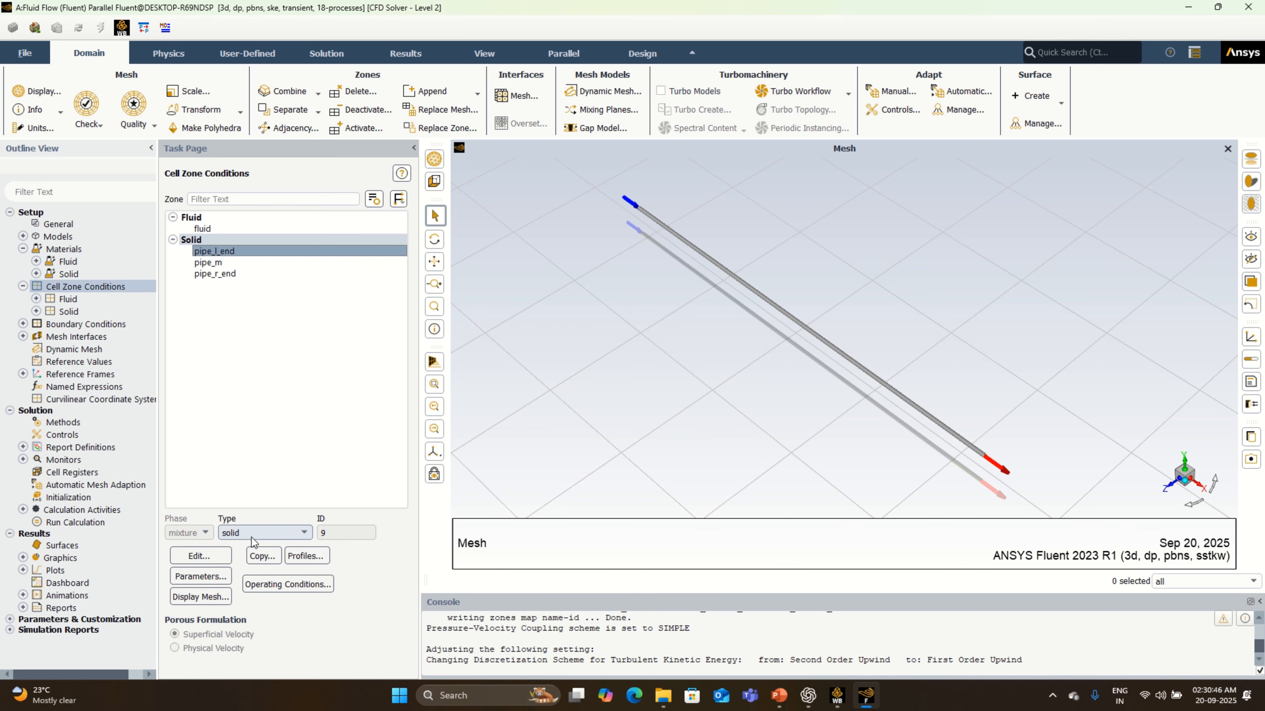
left_click(220, 562)
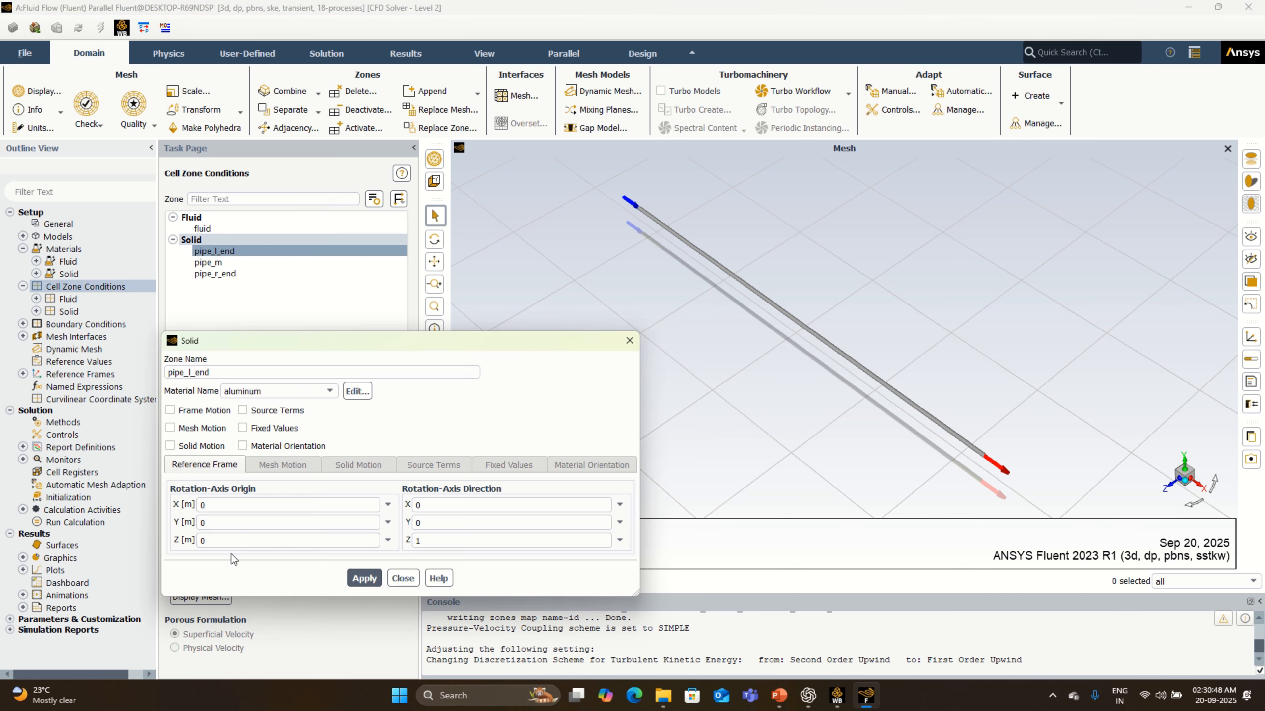
left_click(315, 395)
left_click(315, 395)
left_click(625, 344)
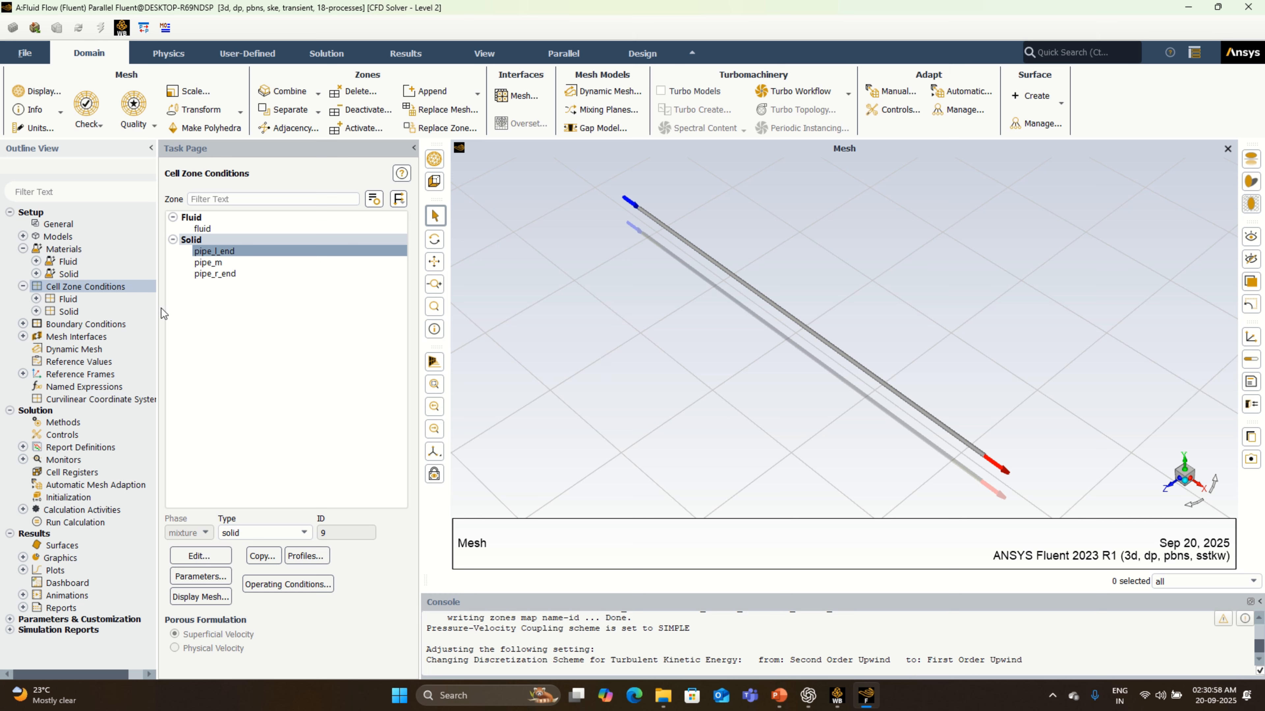
- Set the inlet boundary's velocity magnitude to 0.015 m/s and check its temperature setting
double_click(135, 323)
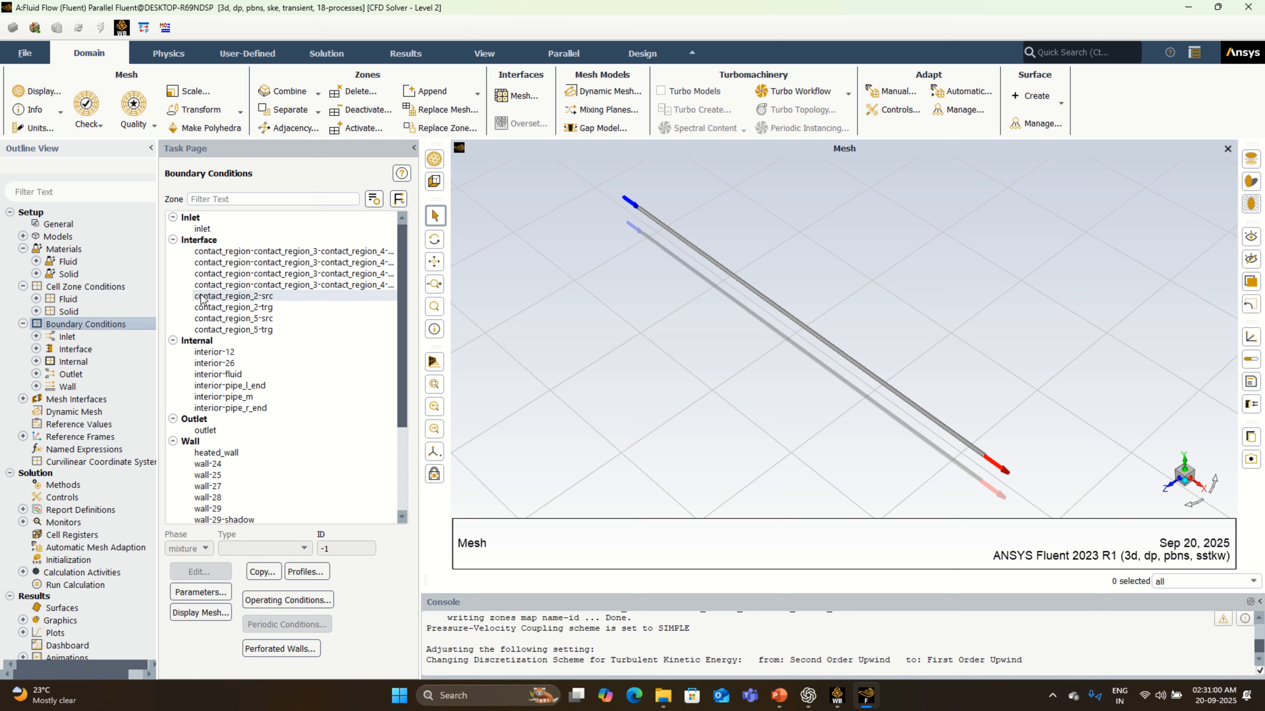
left_click(238, 231)
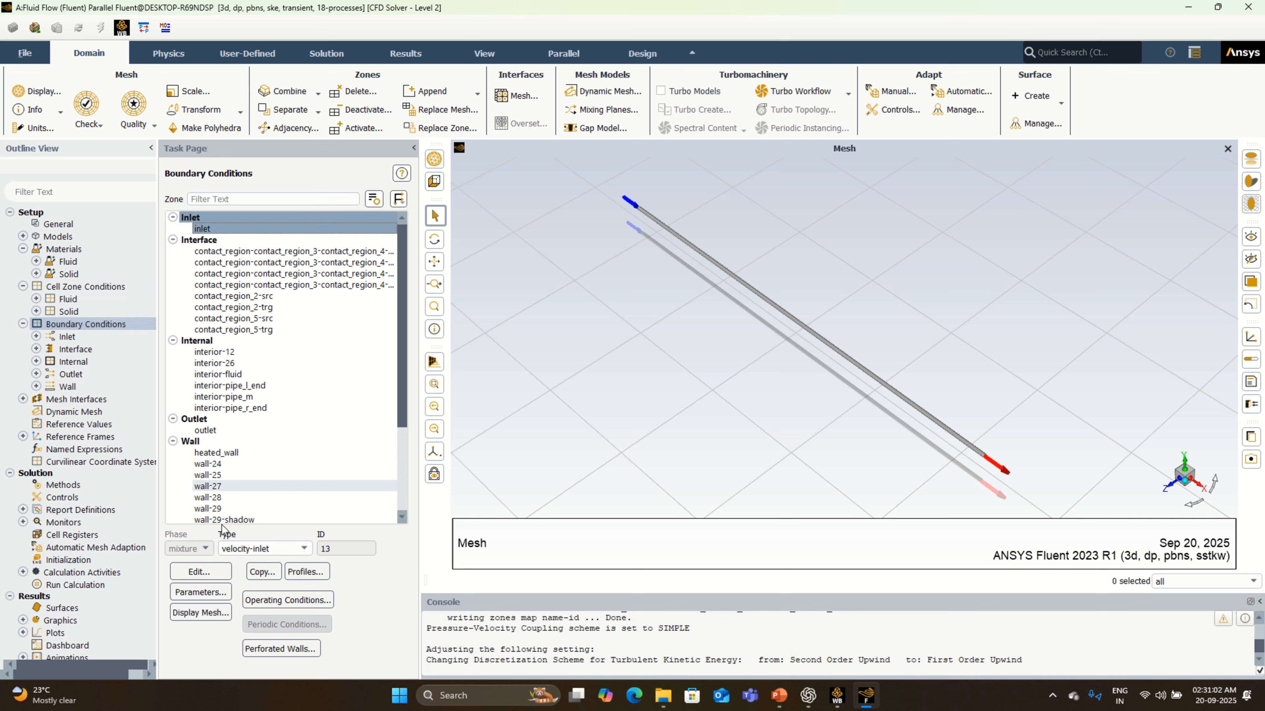
left_click(209, 574)
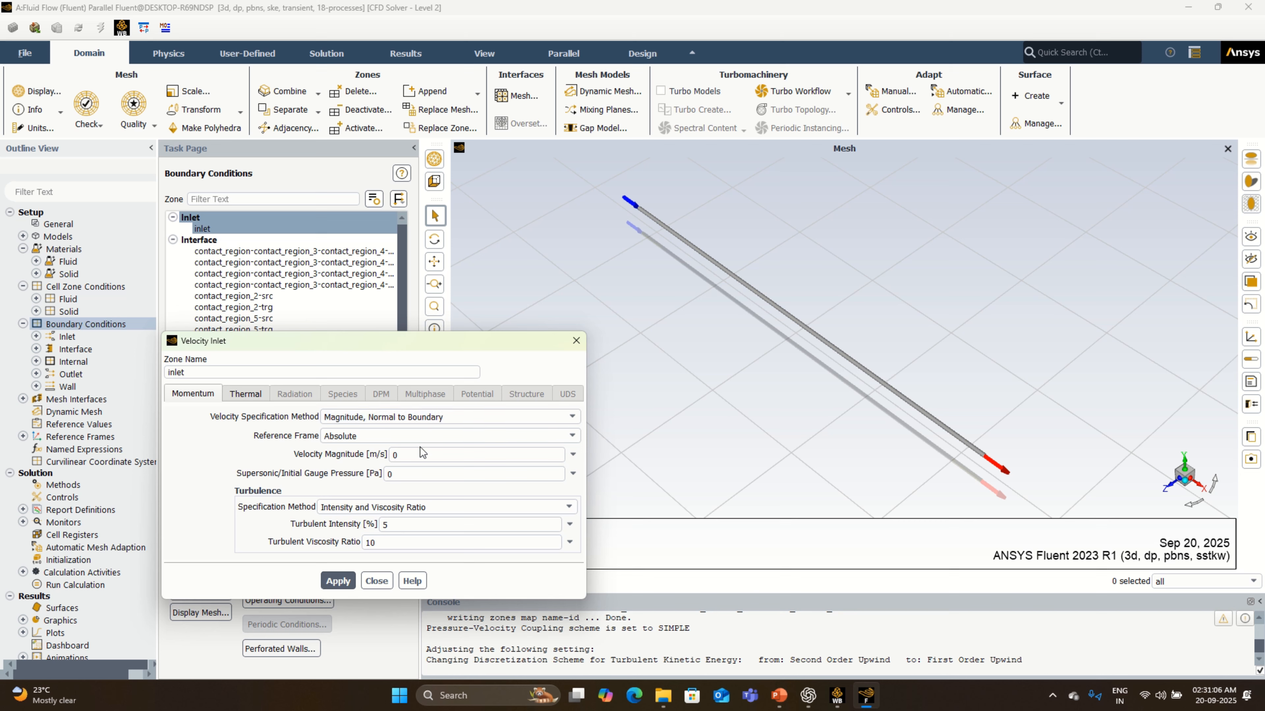
left_click_drag(419, 450, 368, 454)
type("0.")
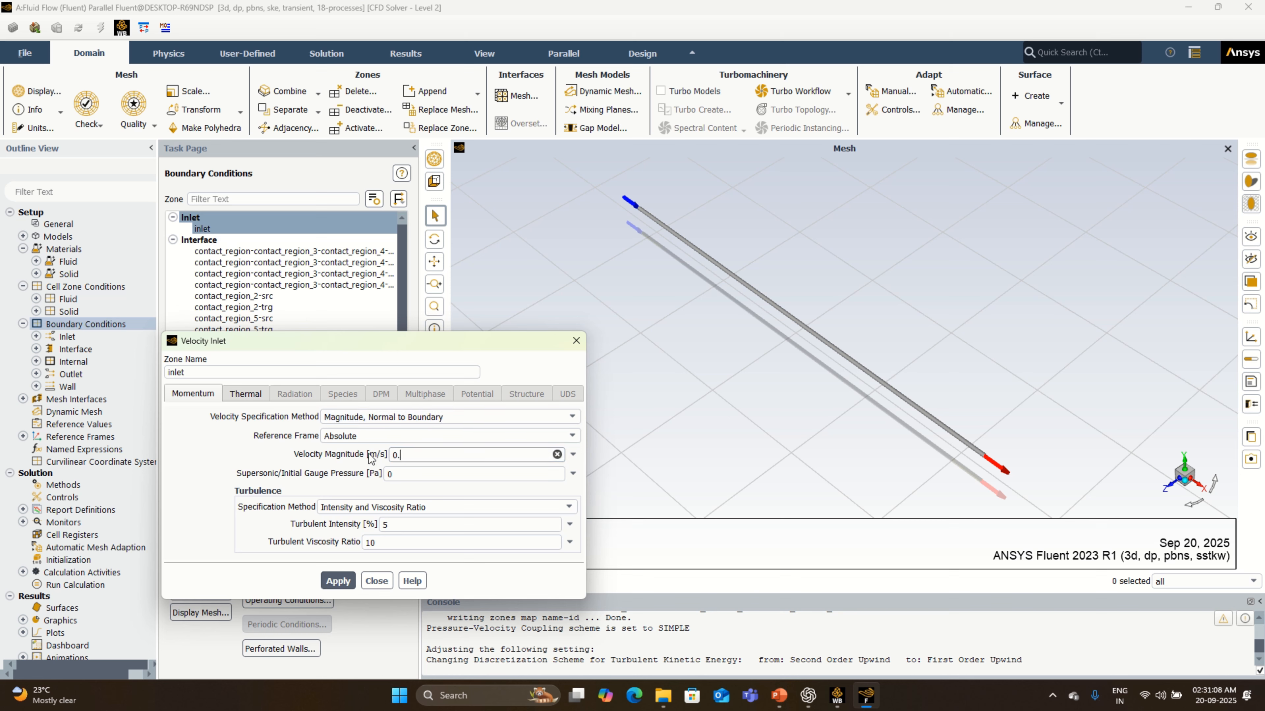
type("015")
left_click(343, 582)
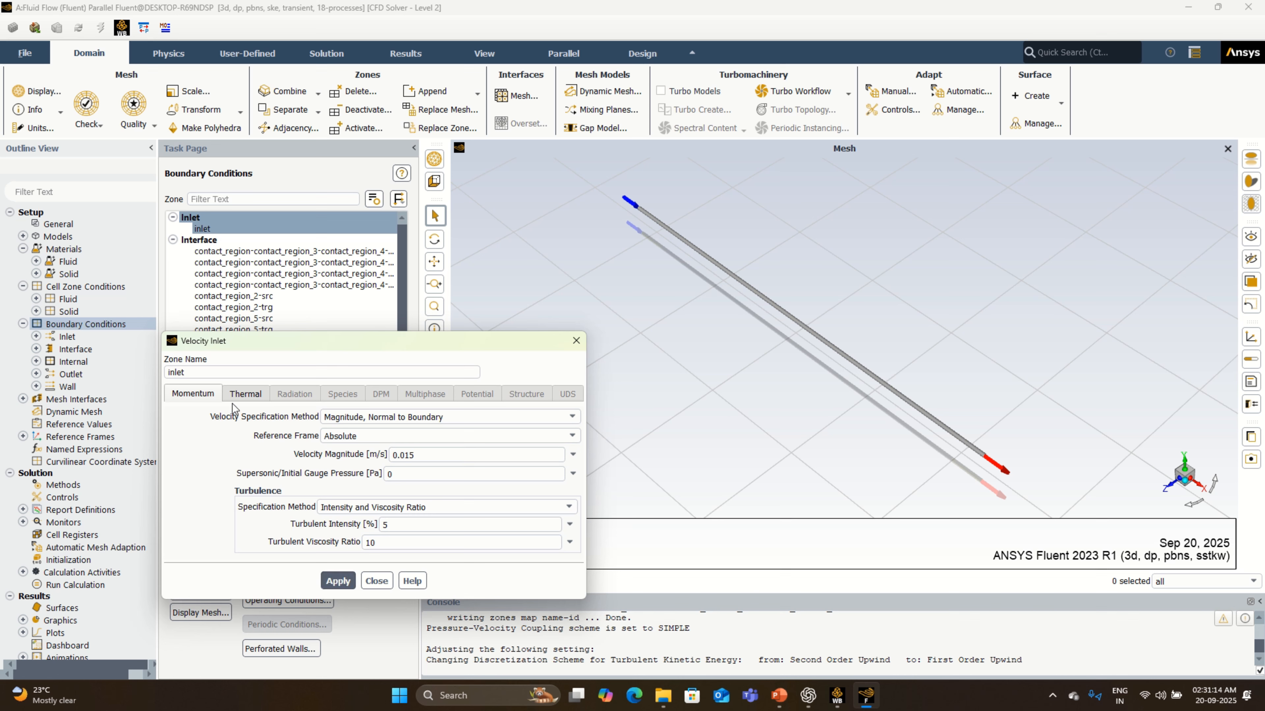
left_click(240, 393)
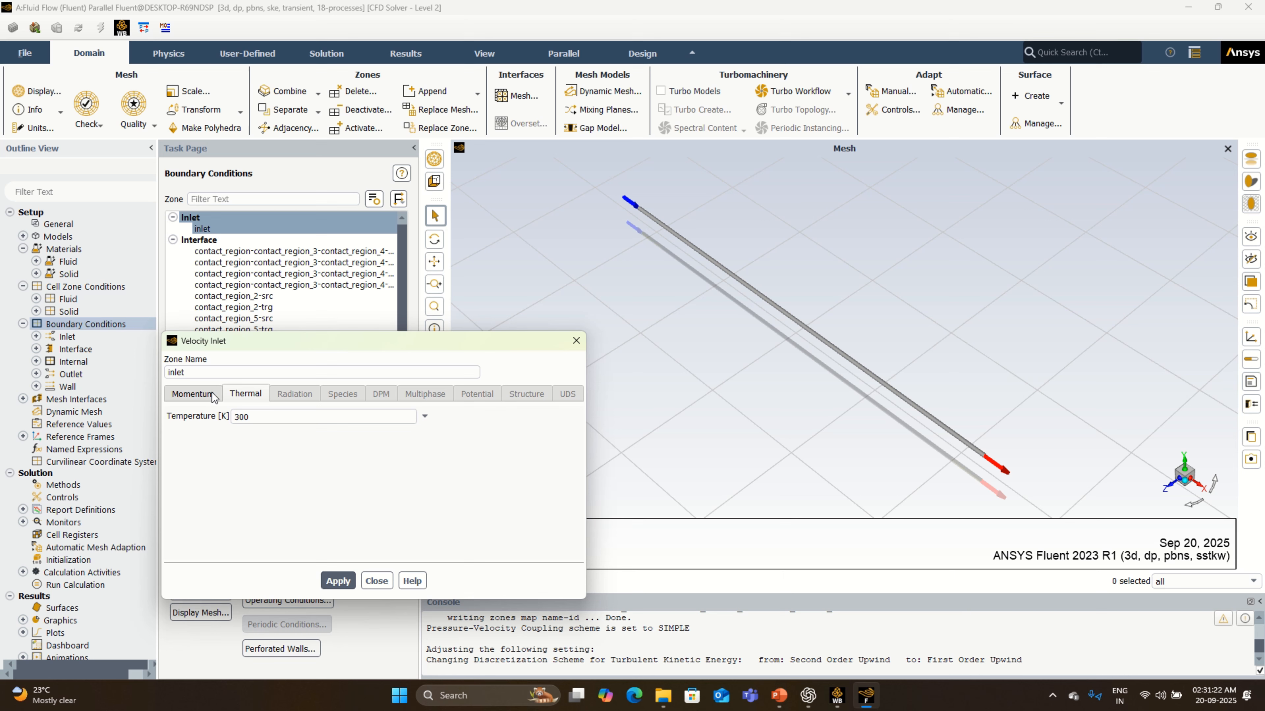
left_click(214, 393)
left_click(339, 581)
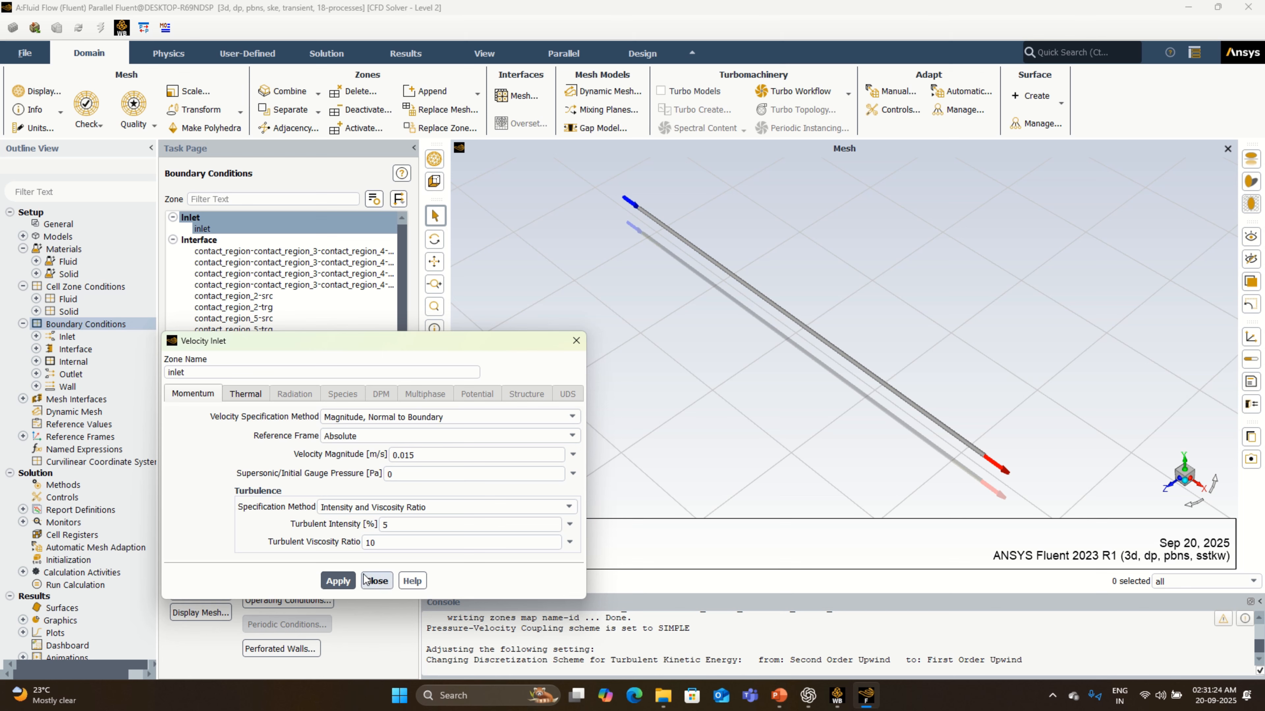
left_click(376, 580)
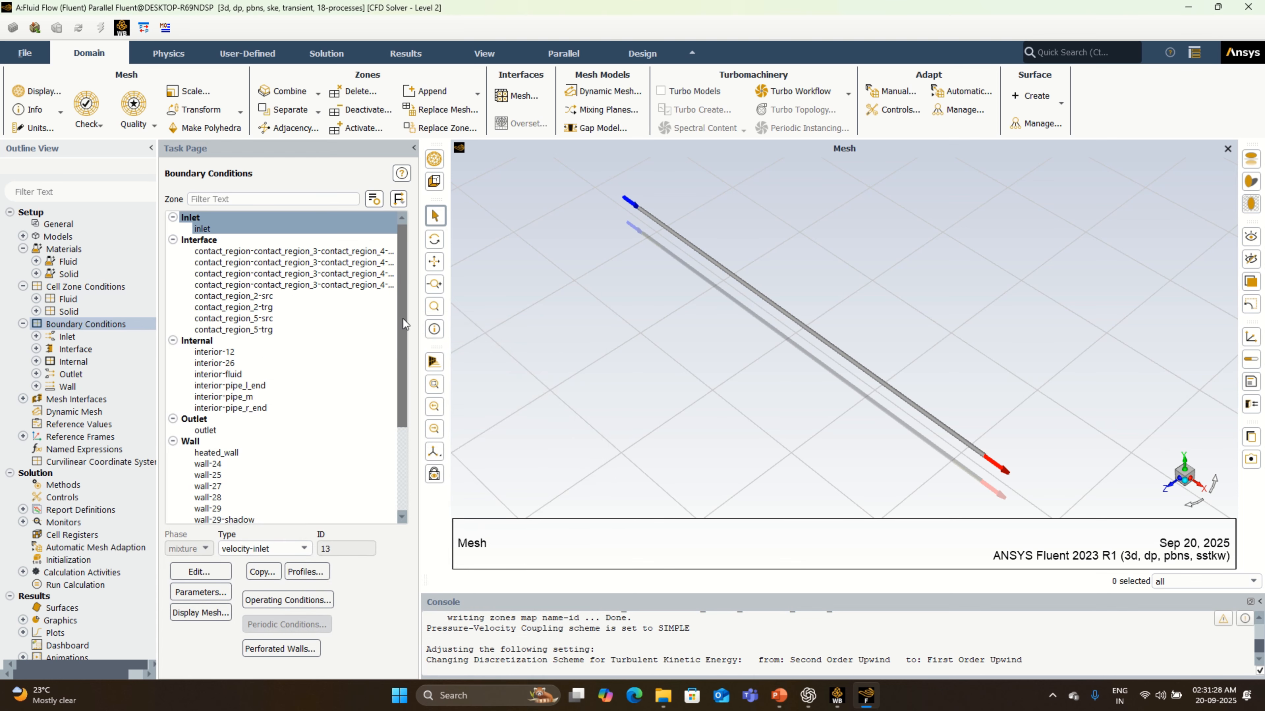
- Apply a heat flux of 600 W/m² as the thermal condition of the heated_wall boundary
left_click_drag(404, 319, 405, 410)
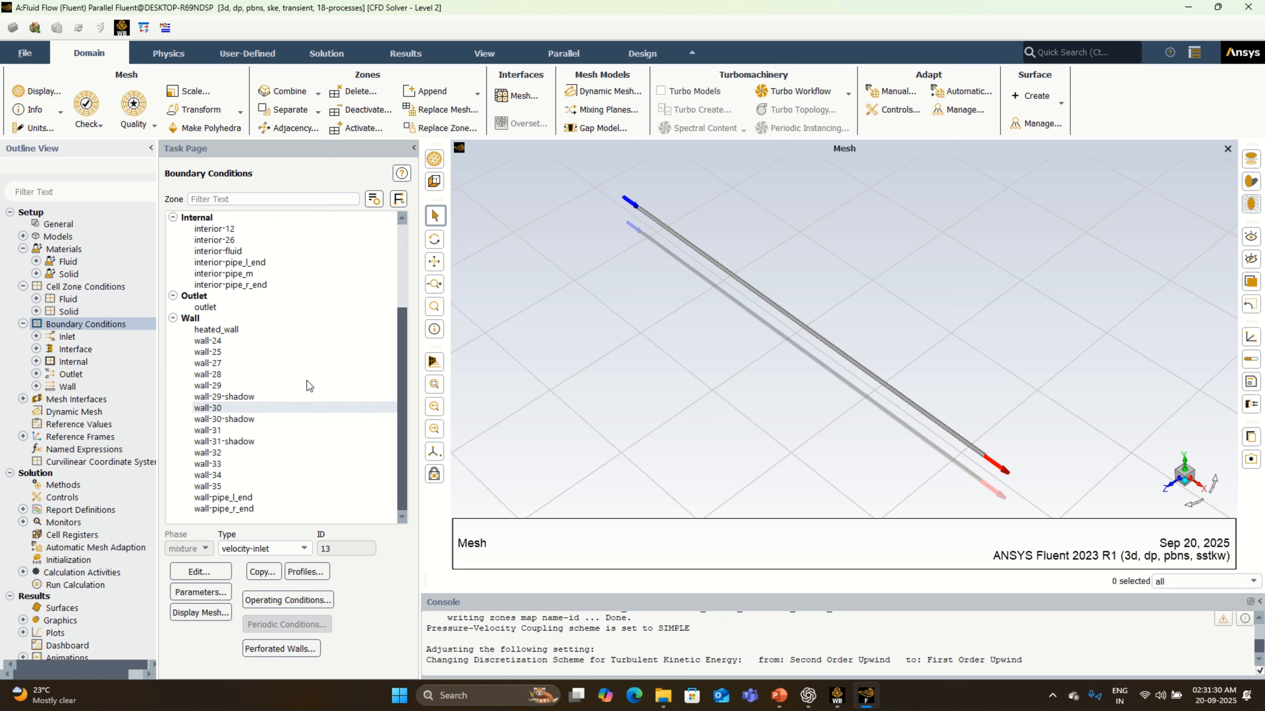
left_click(259, 329)
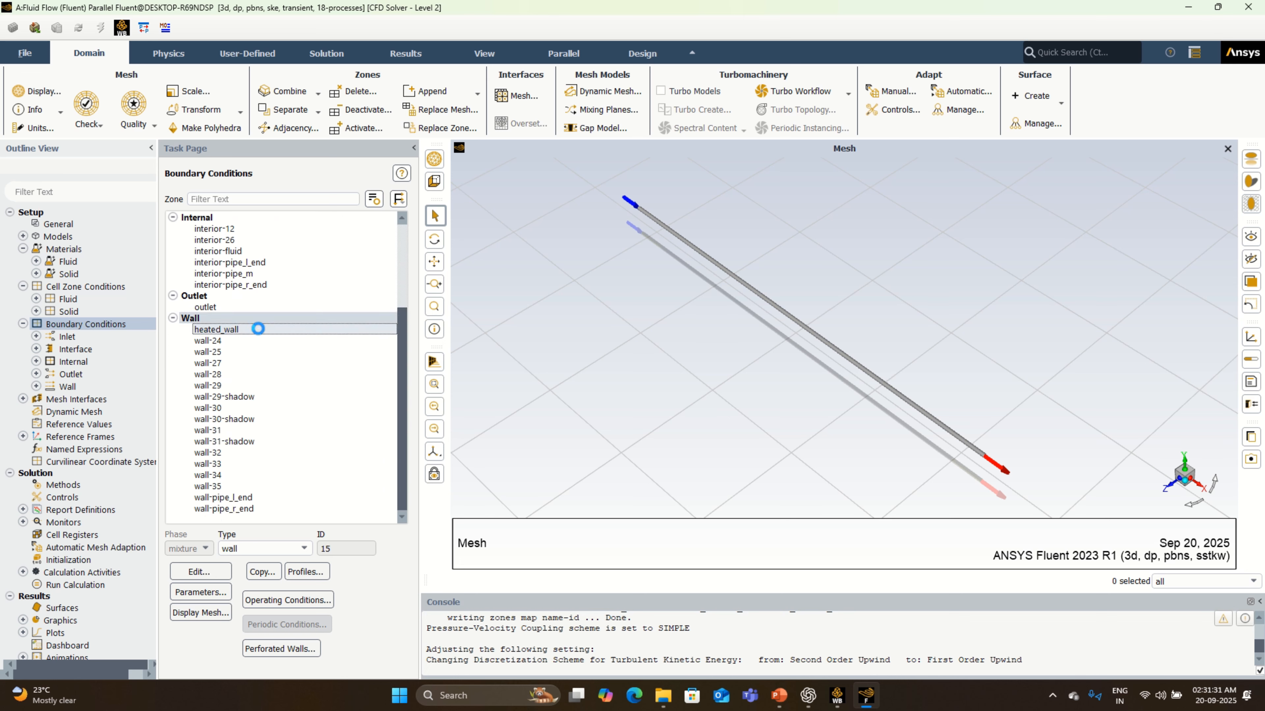
left_click(196, 570)
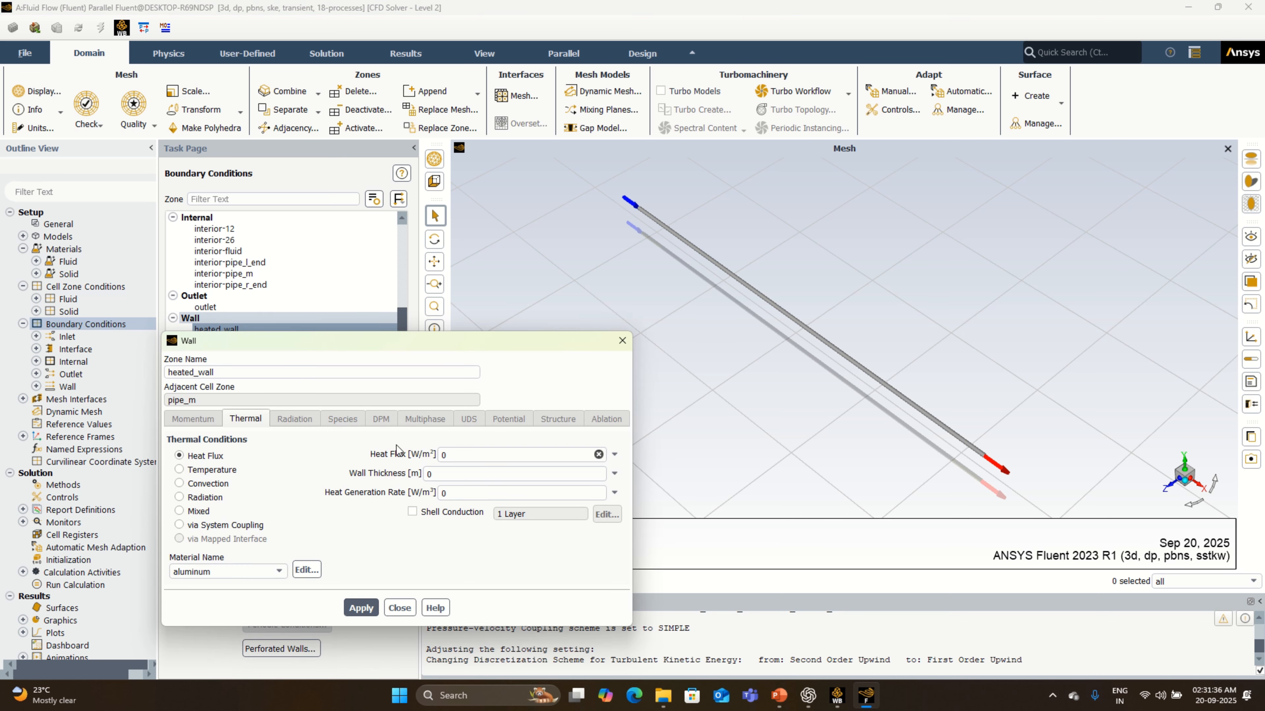
double_click(470, 456)
type("600")
left_click(364, 608)
left_click(410, 608)
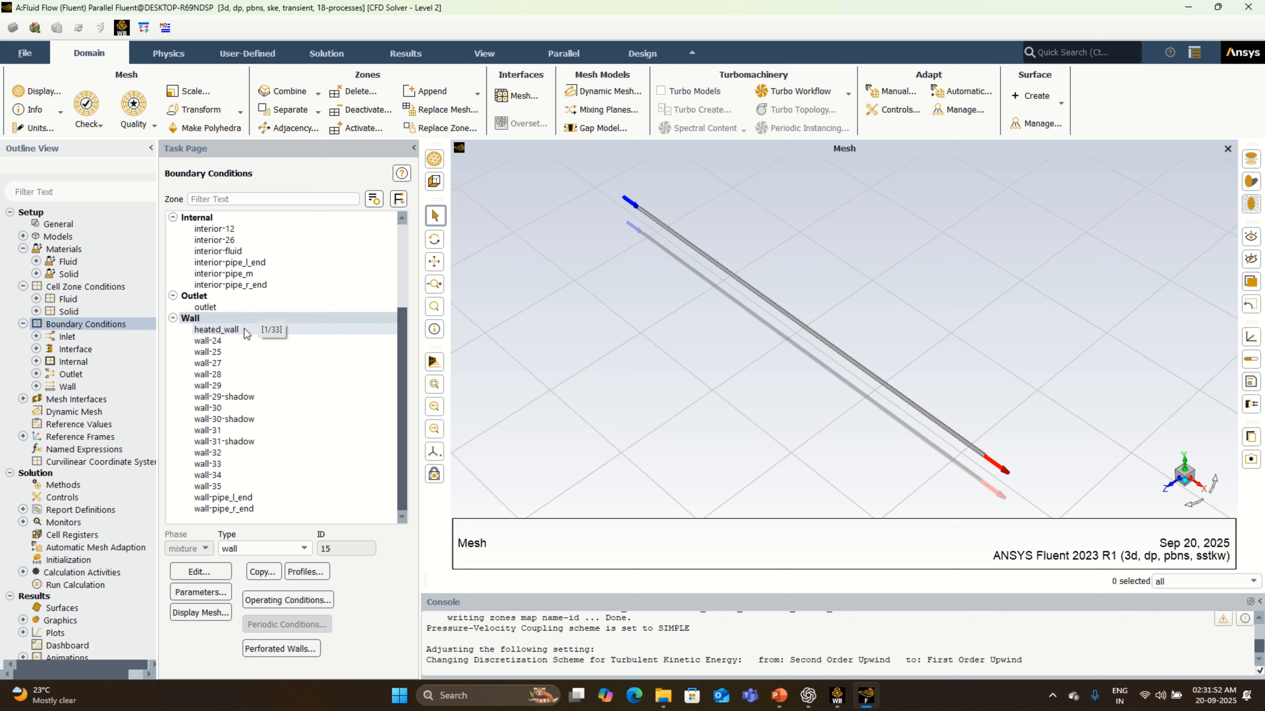
- Review the thermal condition and material choices of the heated_wall boundary and close its settings
left_click(212, 572)
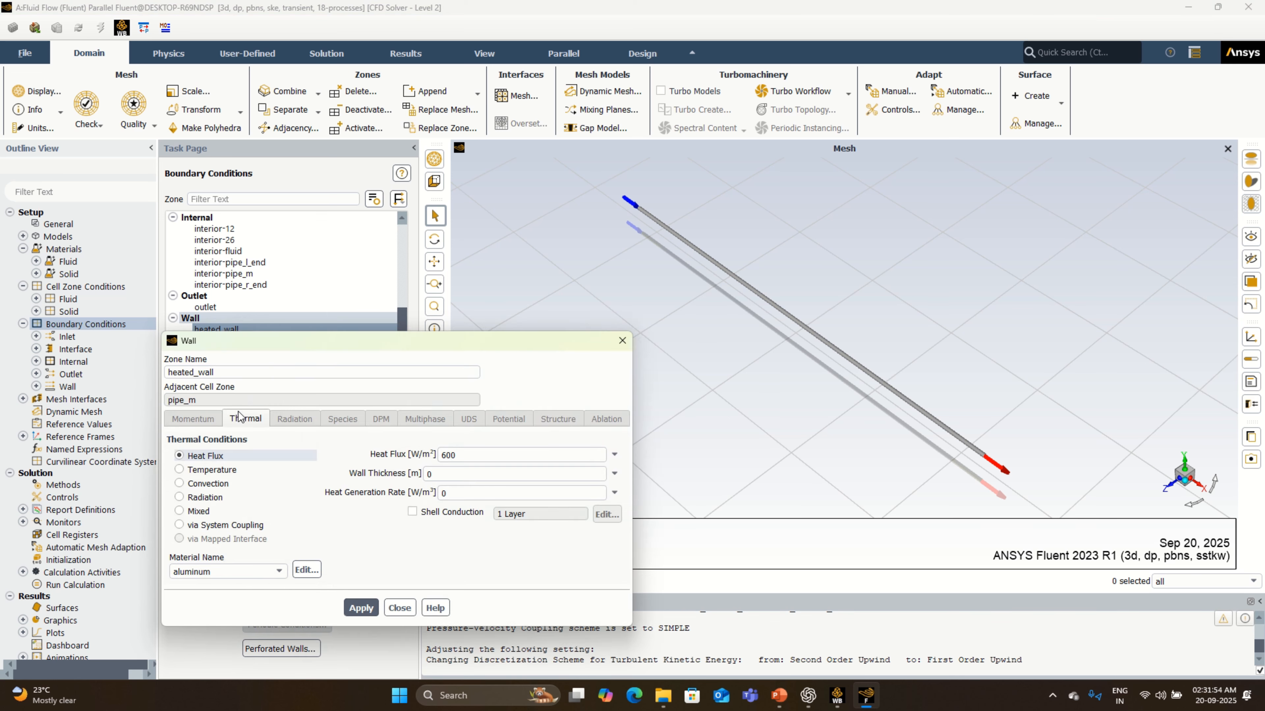
left_click(230, 571)
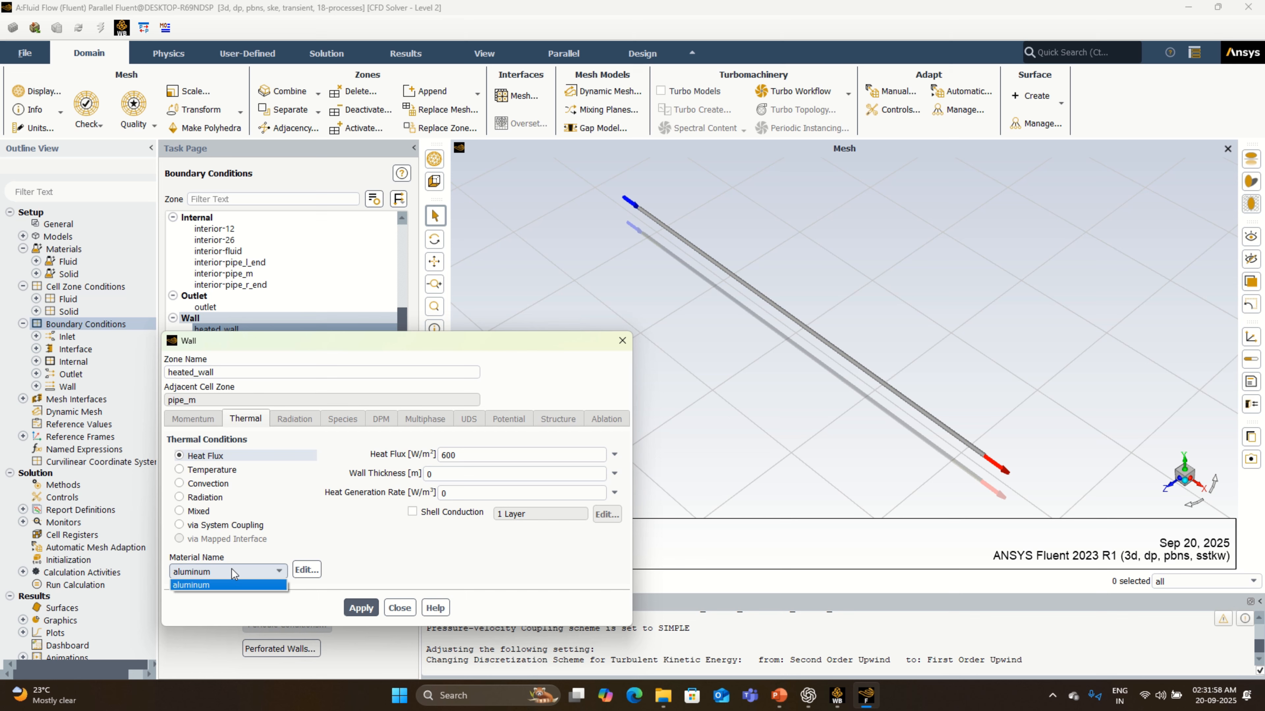
left_click(231, 570)
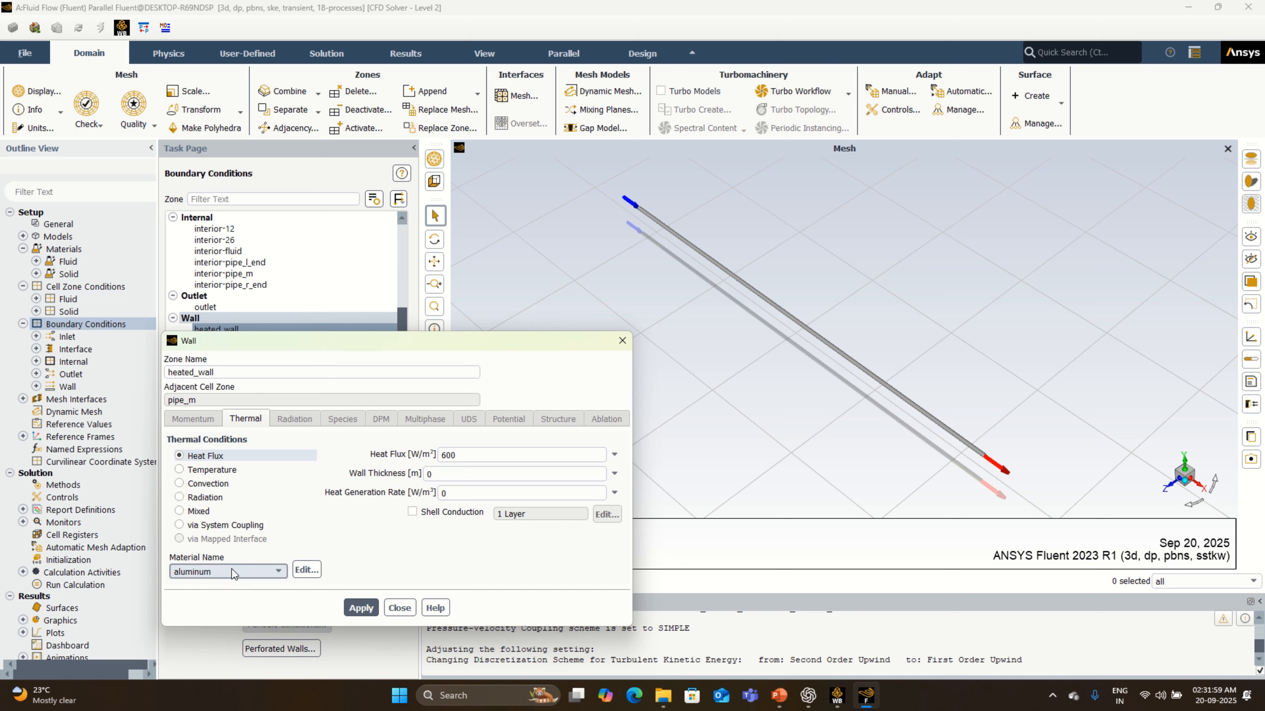
left_click(357, 608)
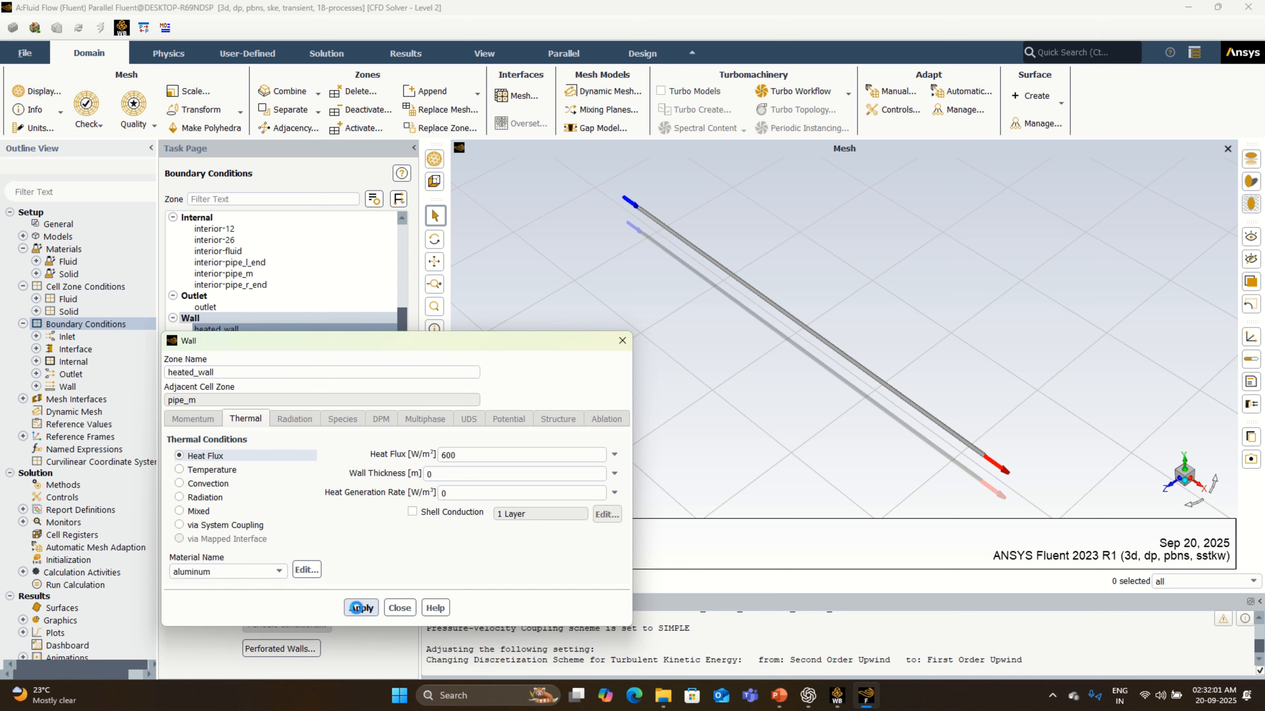
left_click(398, 607)
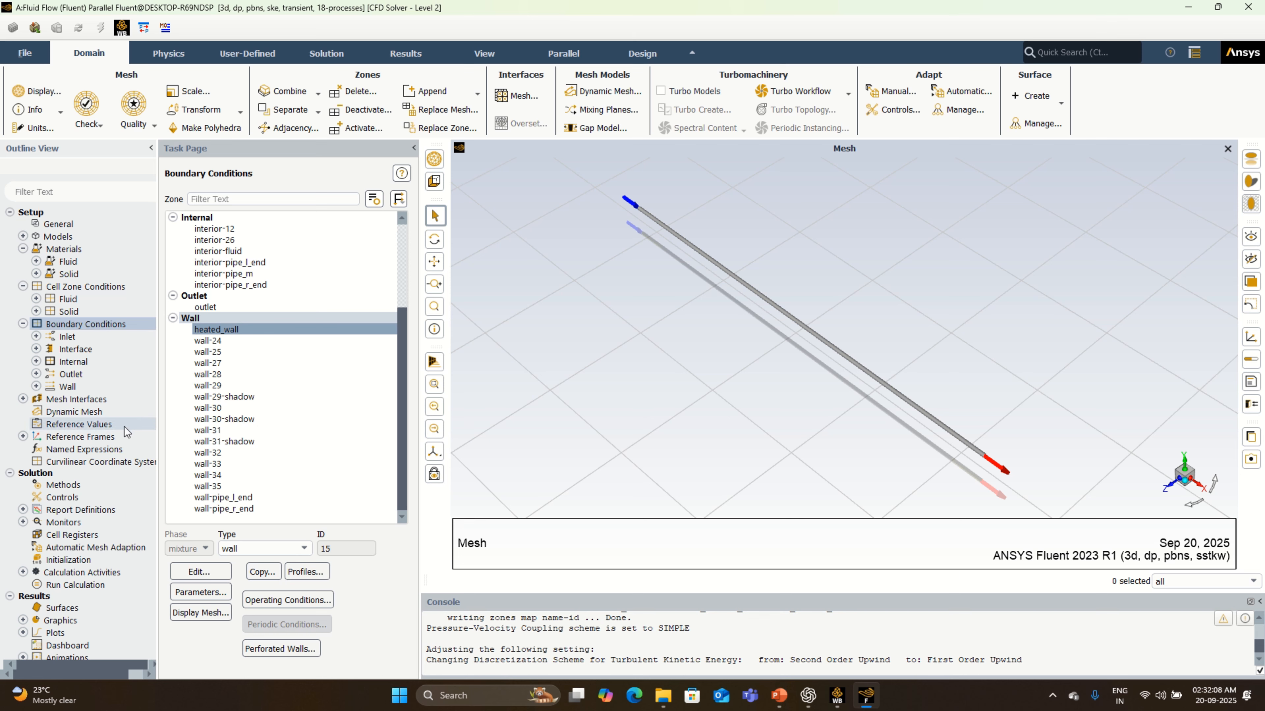
- Start a new area-weighted average surface report of Total Temperature on the outlet surface
double_click(99, 510)
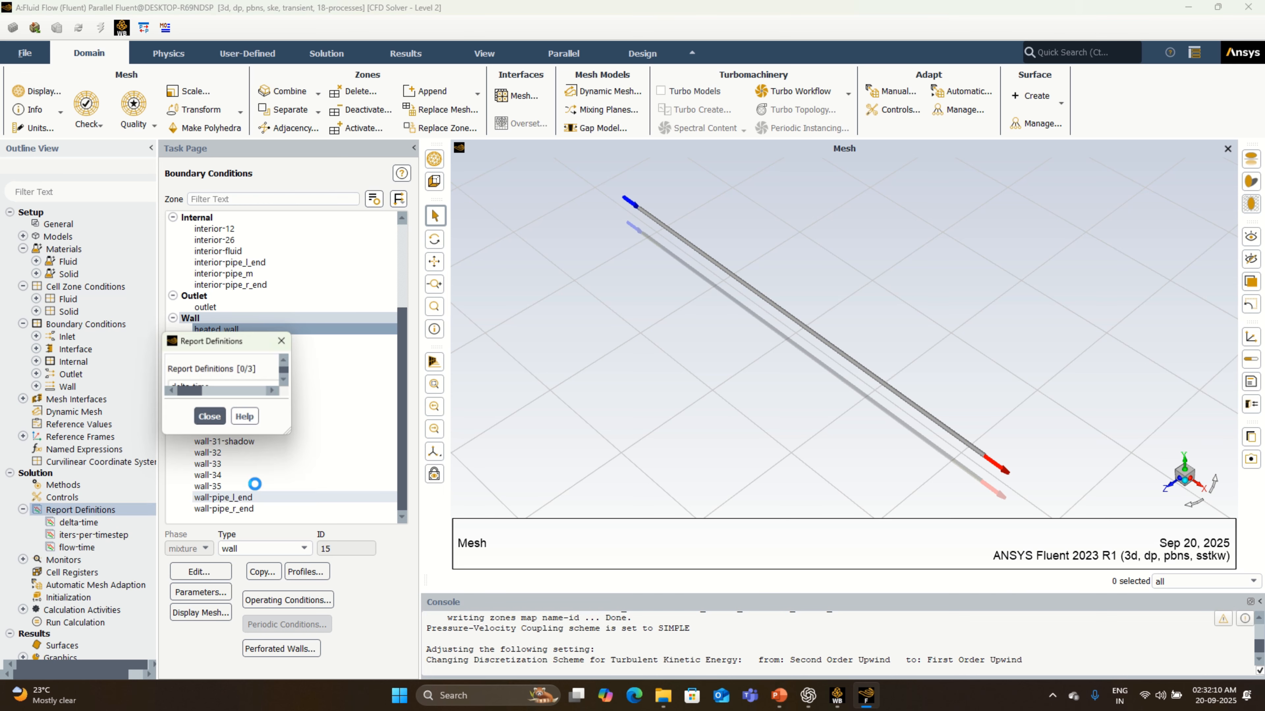
left_click(437, 310)
mouse_move(471, 328)
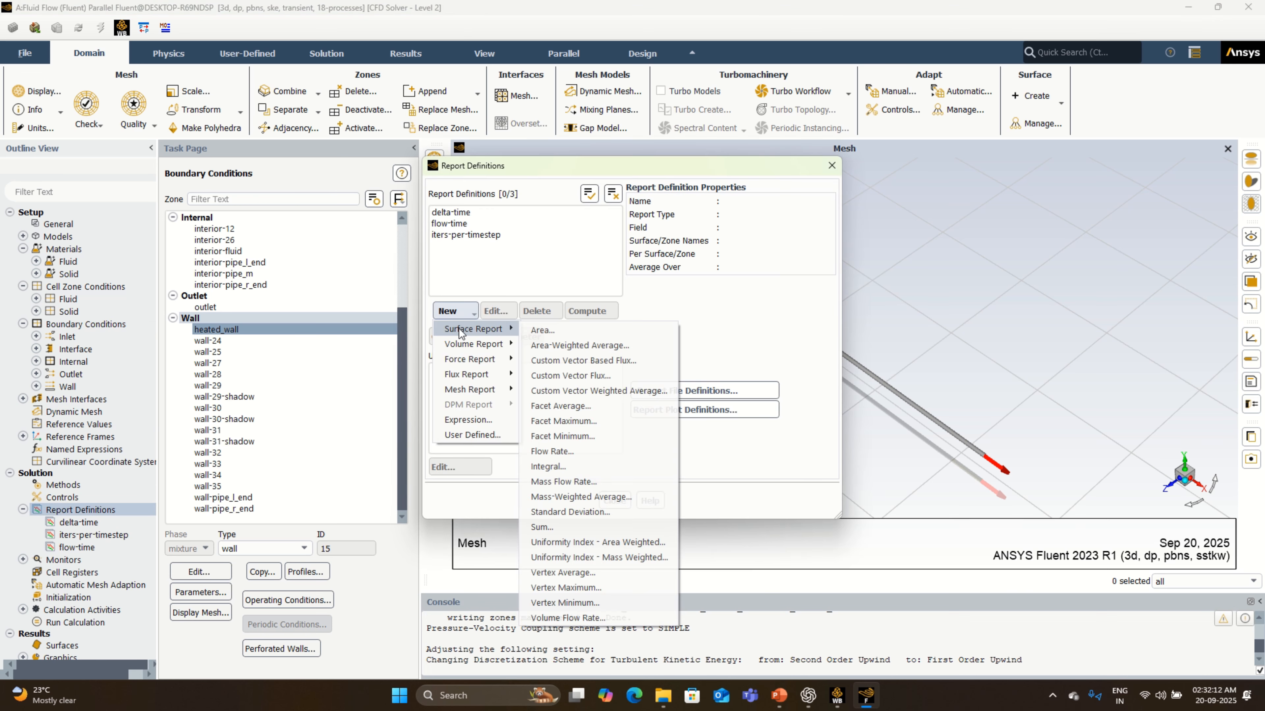
left_click(587, 346)
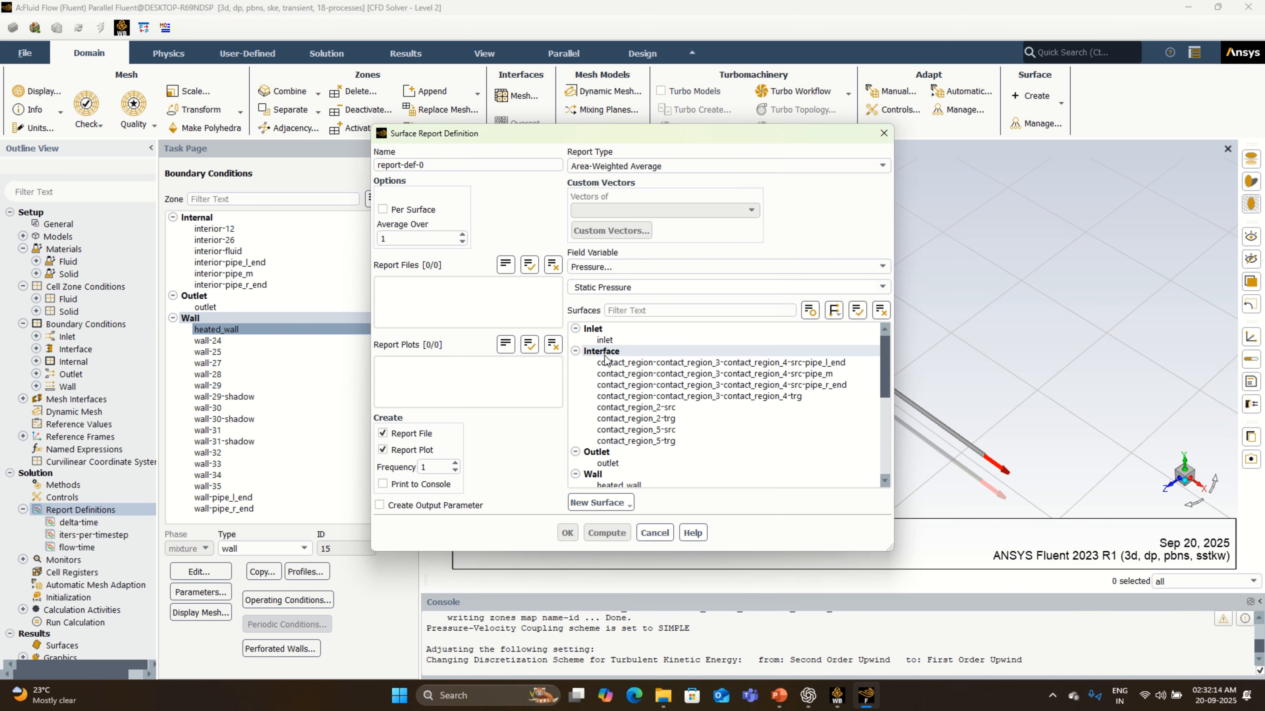
left_click(854, 269)
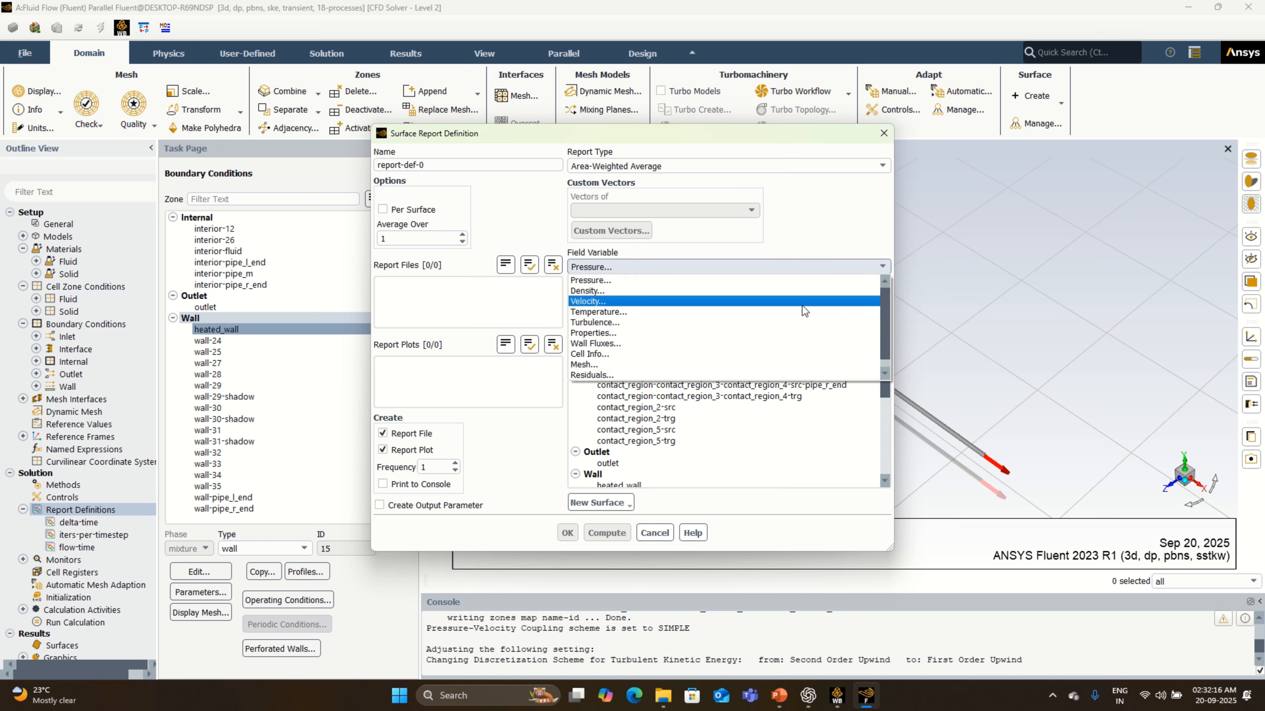
left_click(794, 314)
left_click(717, 287)
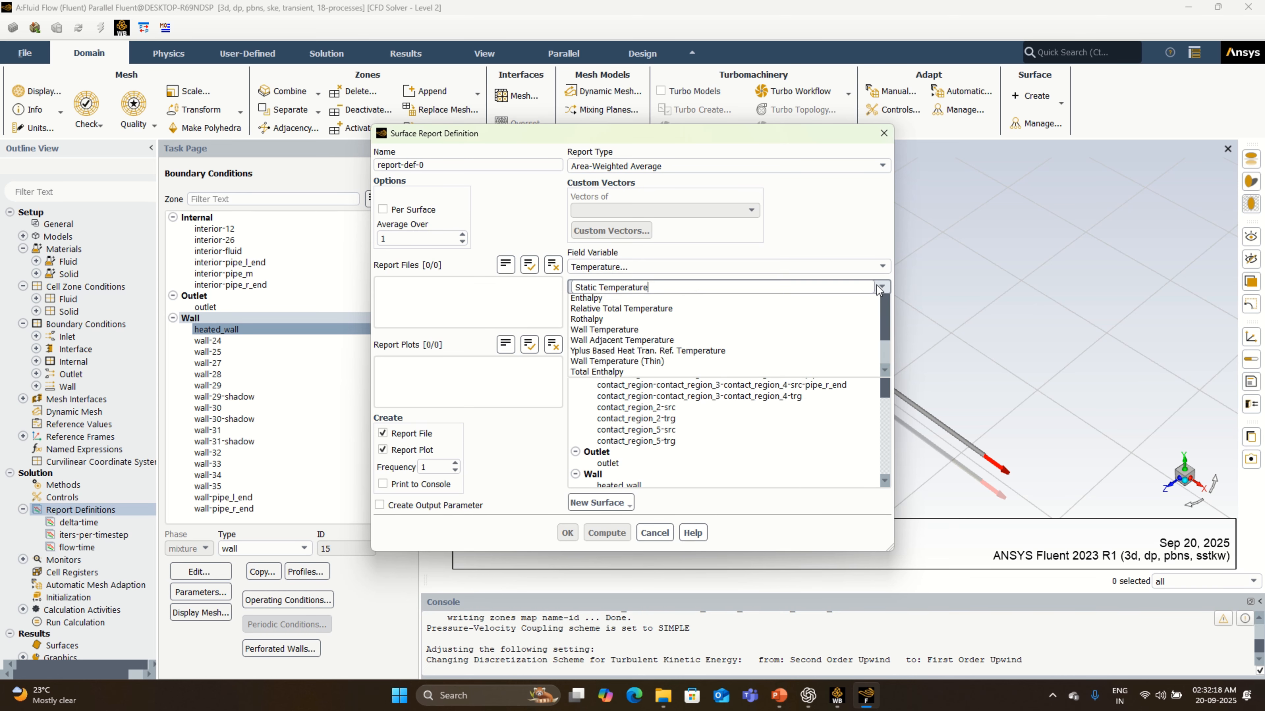
left_click(714, 312)
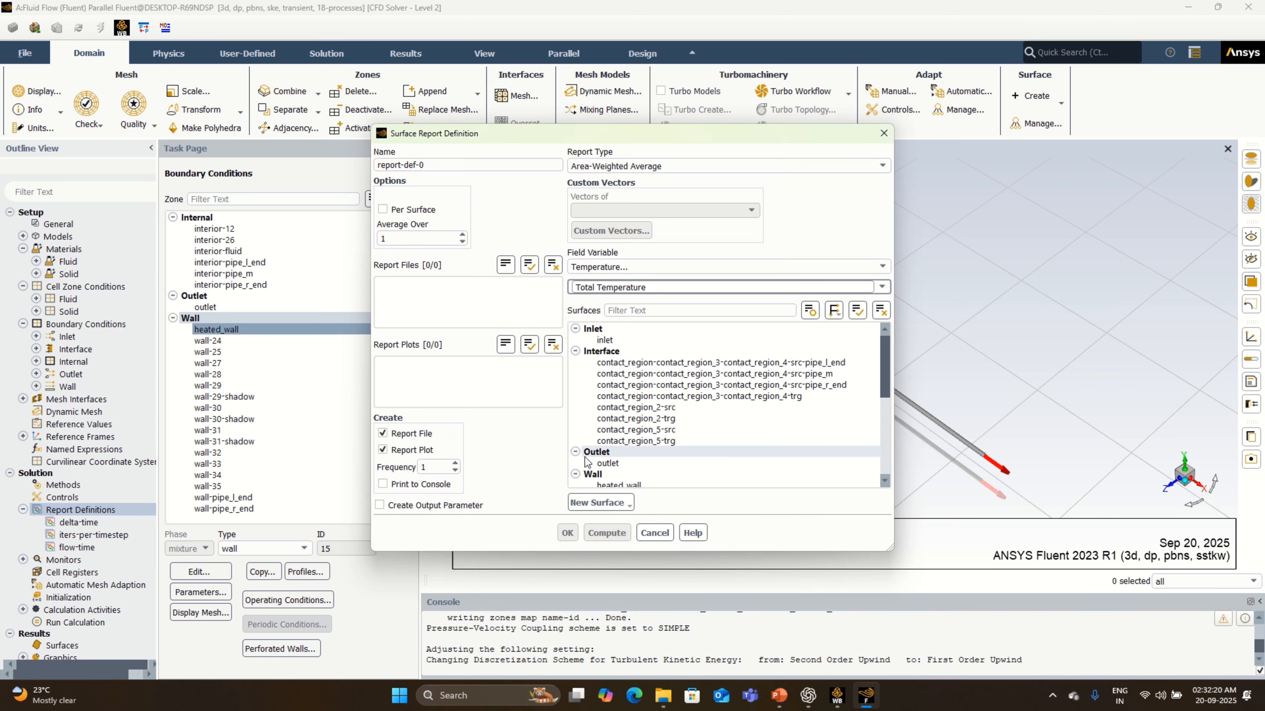
left_click(602, 462)
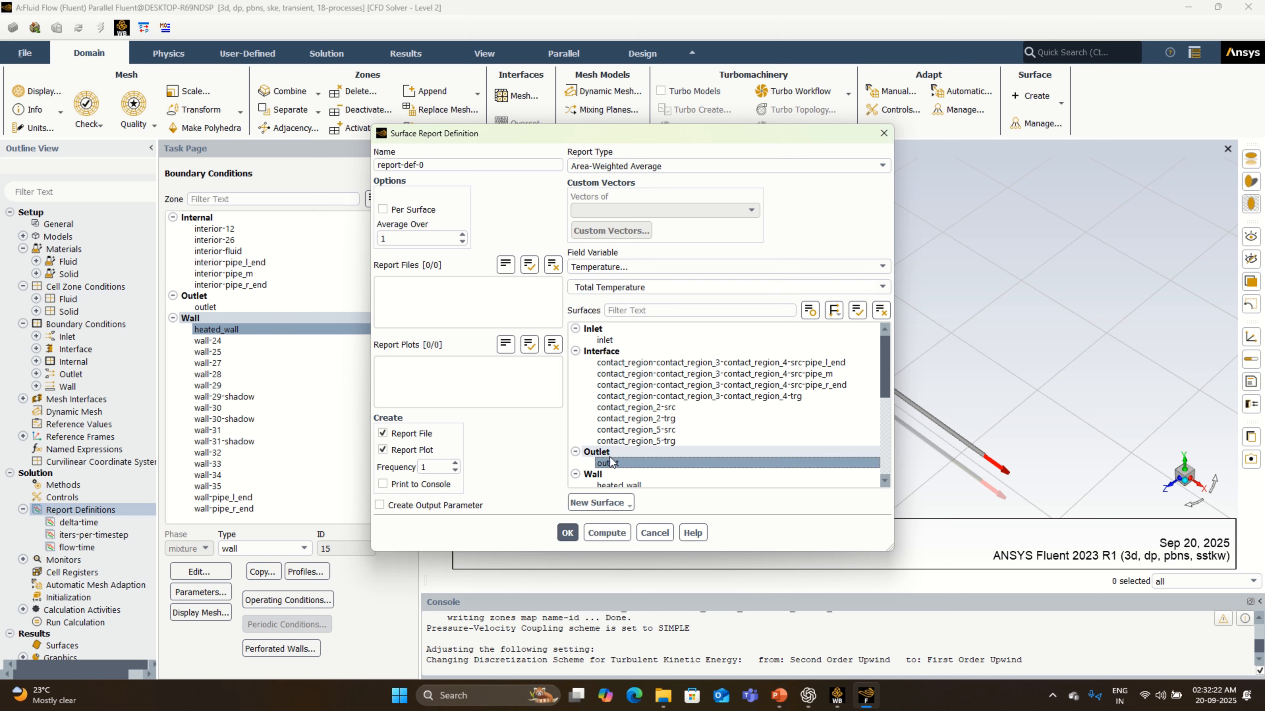
- Enable console printing and output parameter creation for the surface report, and save it as temp-at-outlet-report-def-0
left_click(416, 505)
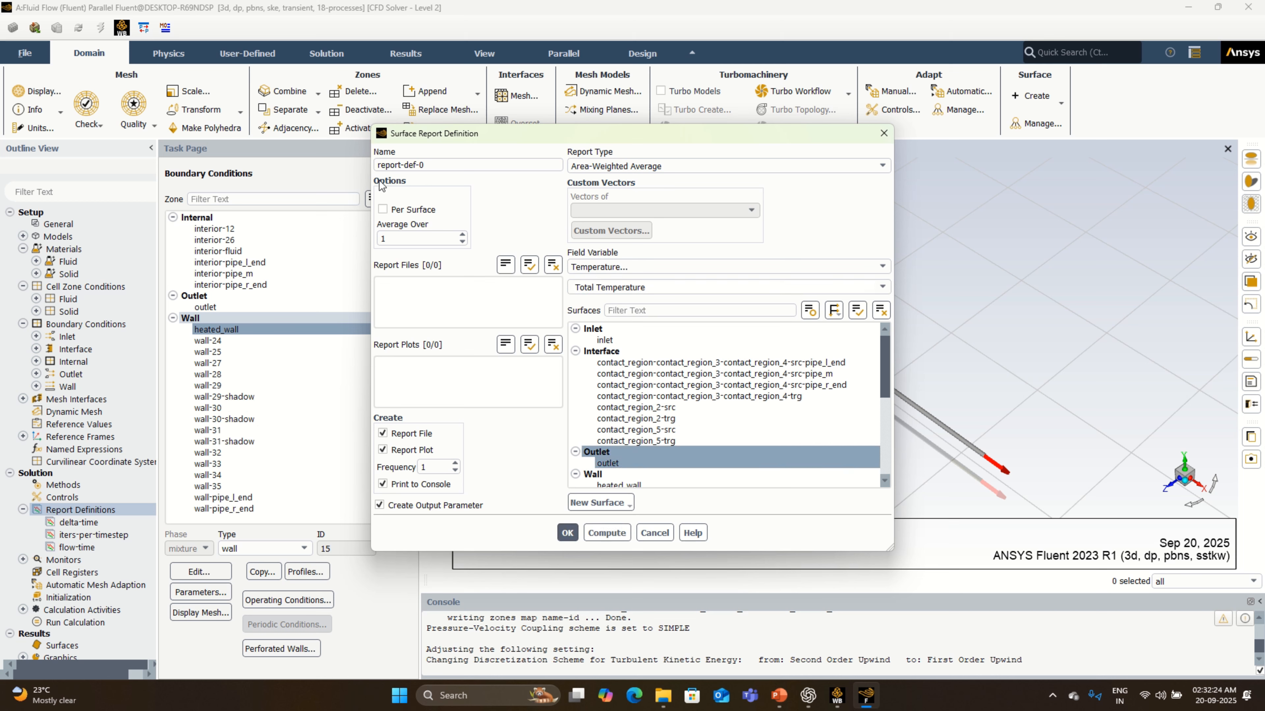
left_click(378, 167)
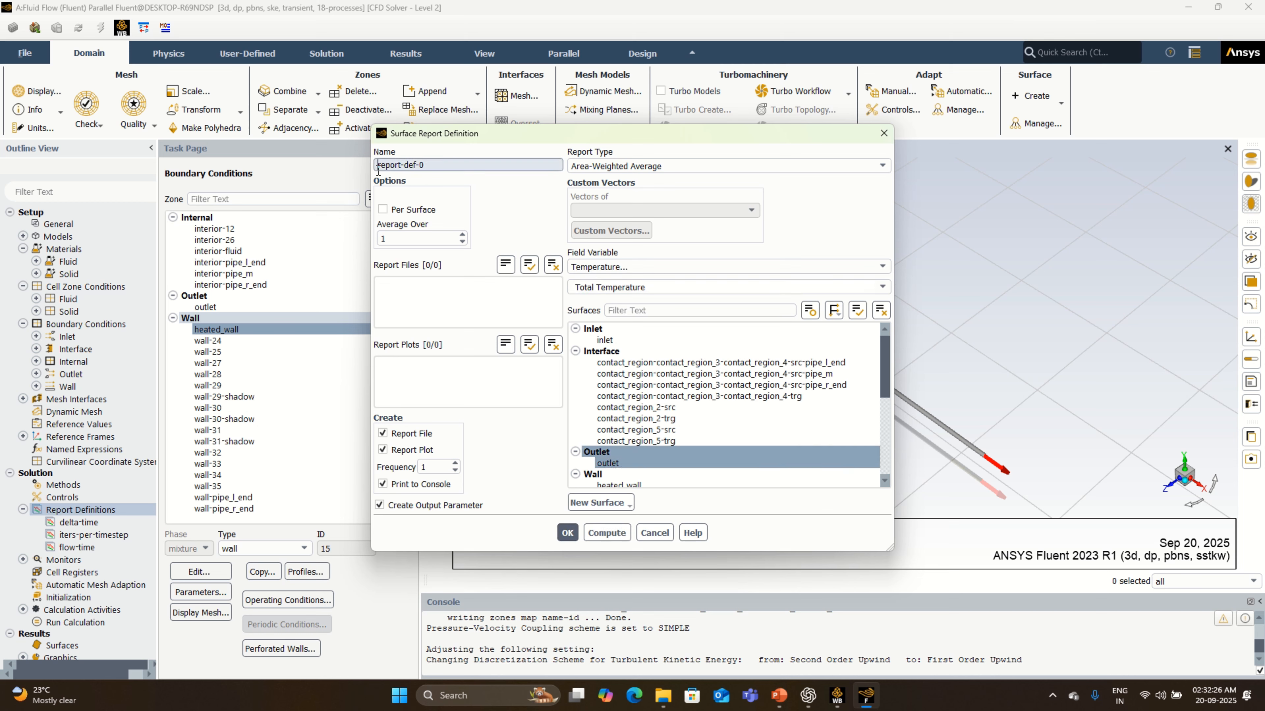
type("temp-at-outlet-")
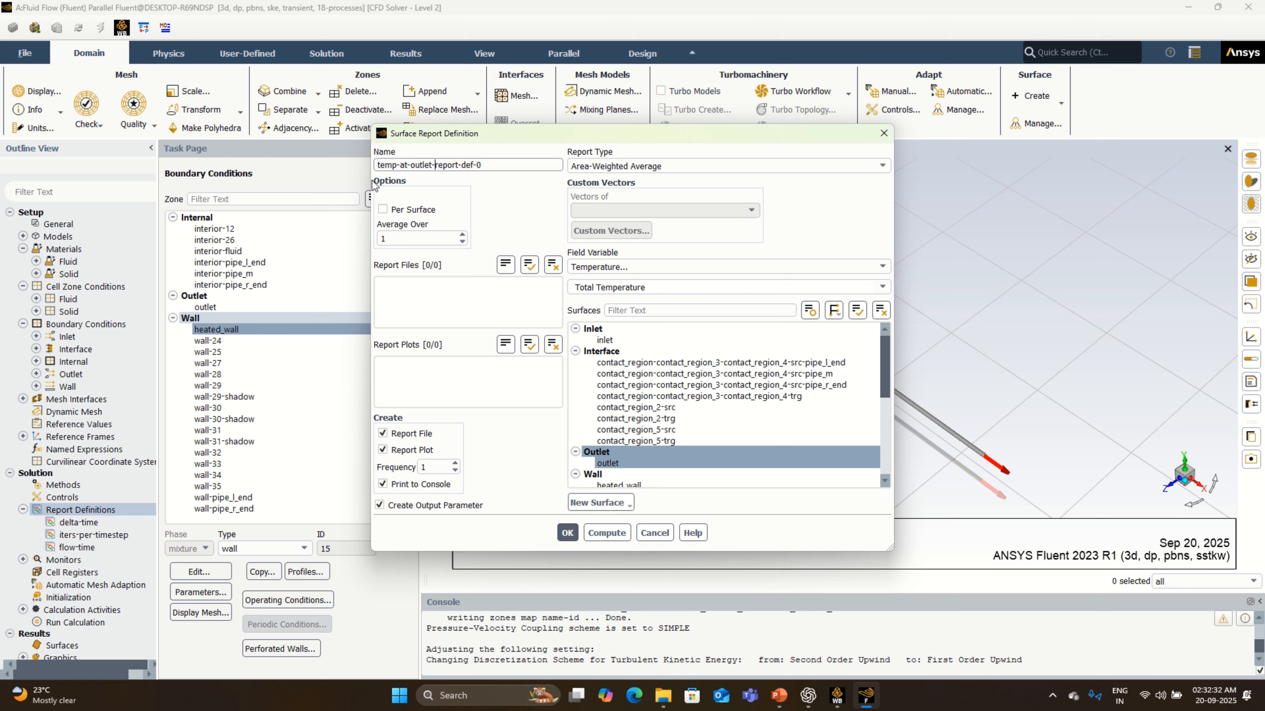
left_click(566, 533)
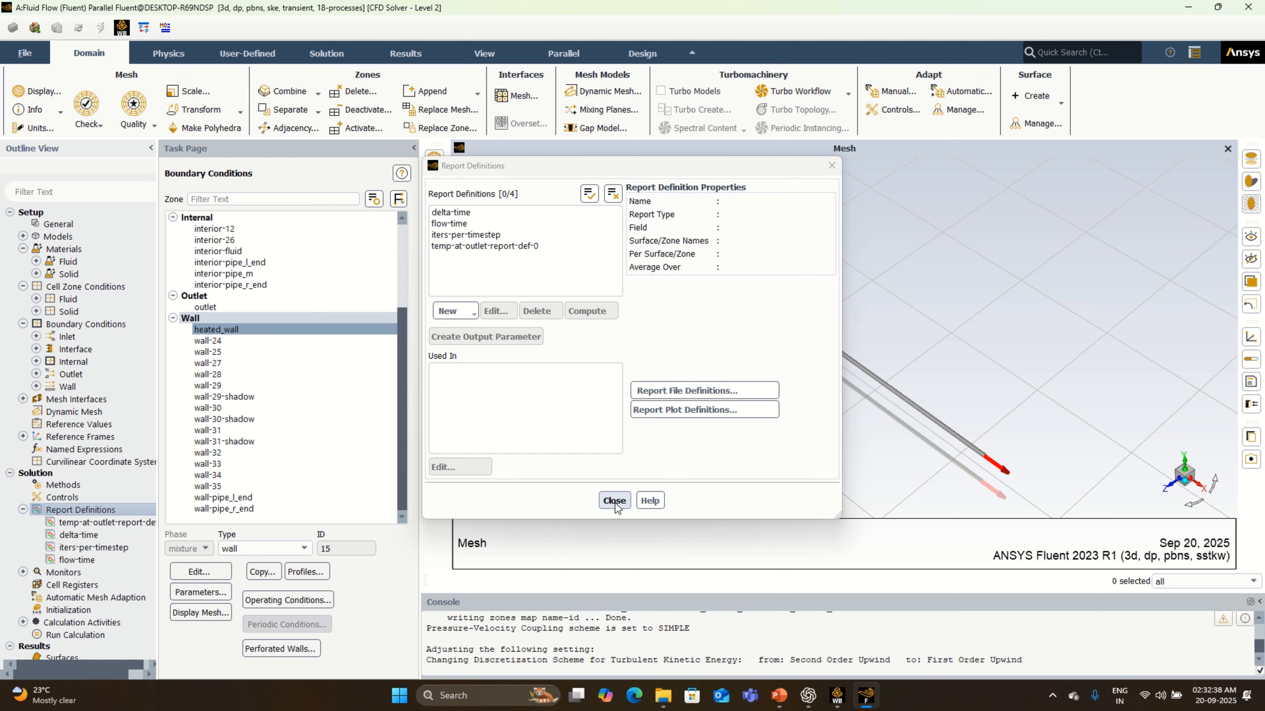
- Initialize the solution with Standard Initialization and set autosave to every 20 time steps
left_click(614, 500)
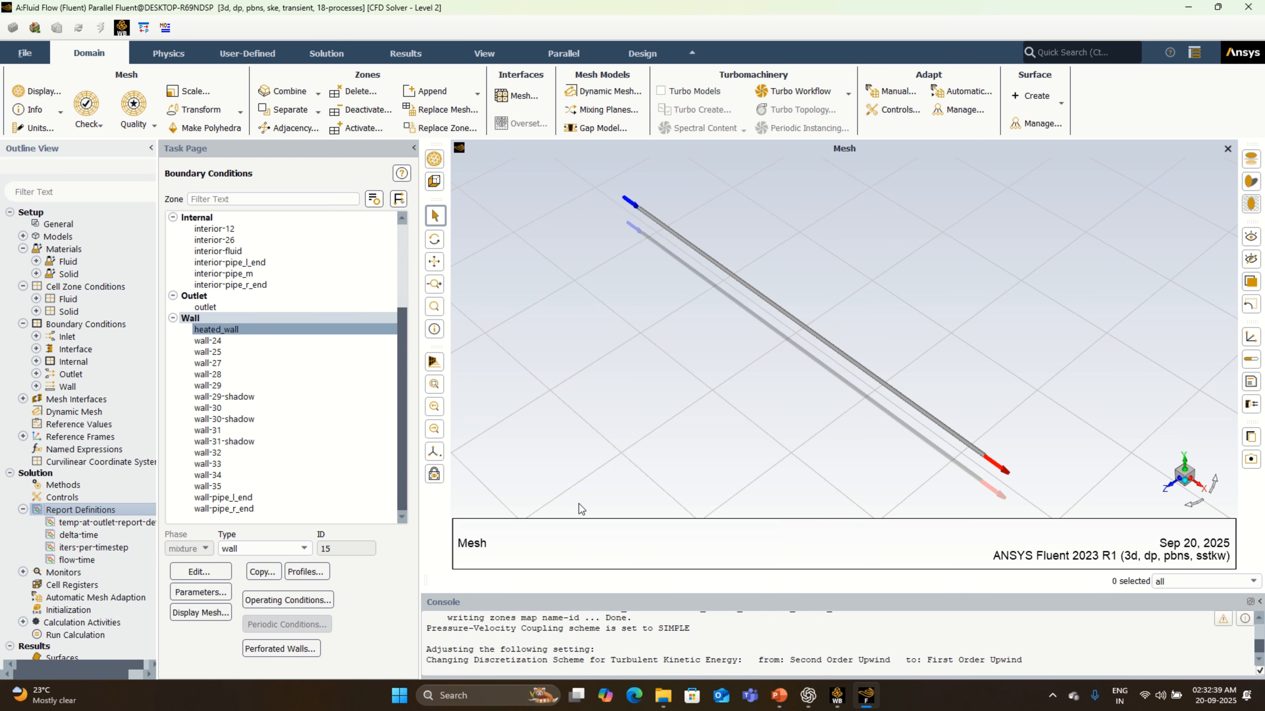
left_click(87, 609)
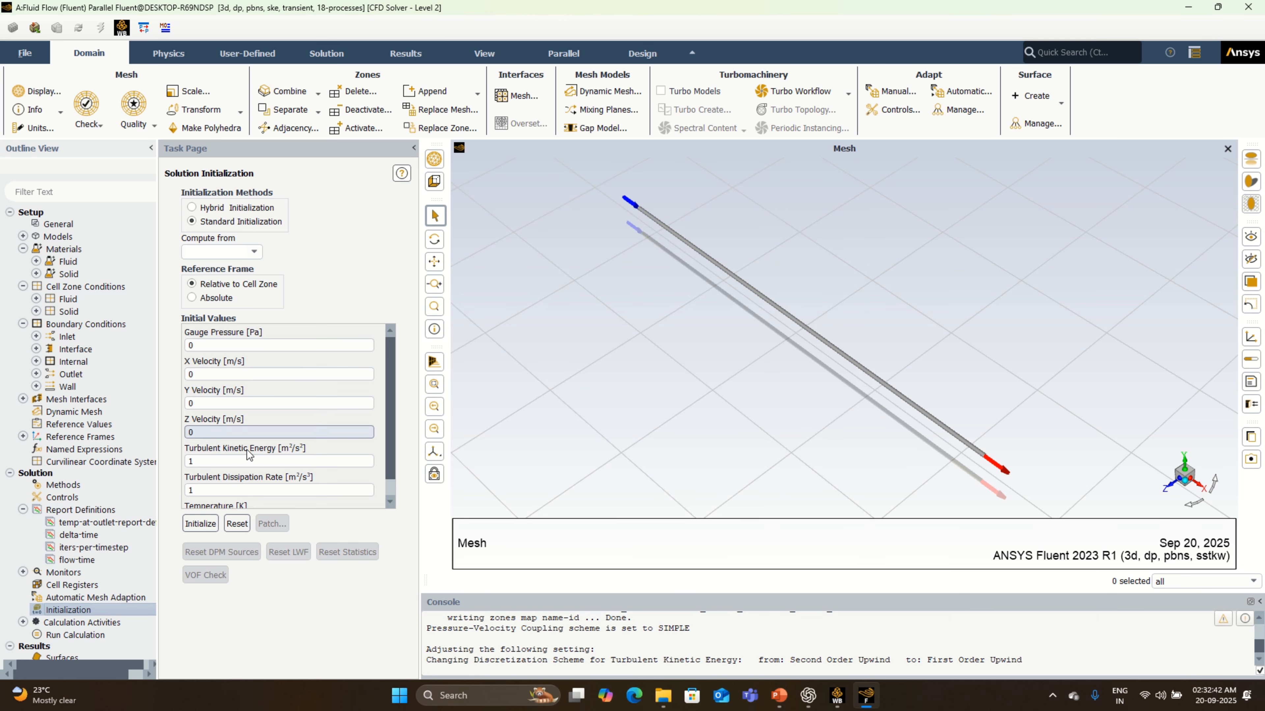
left_click(204, 525)
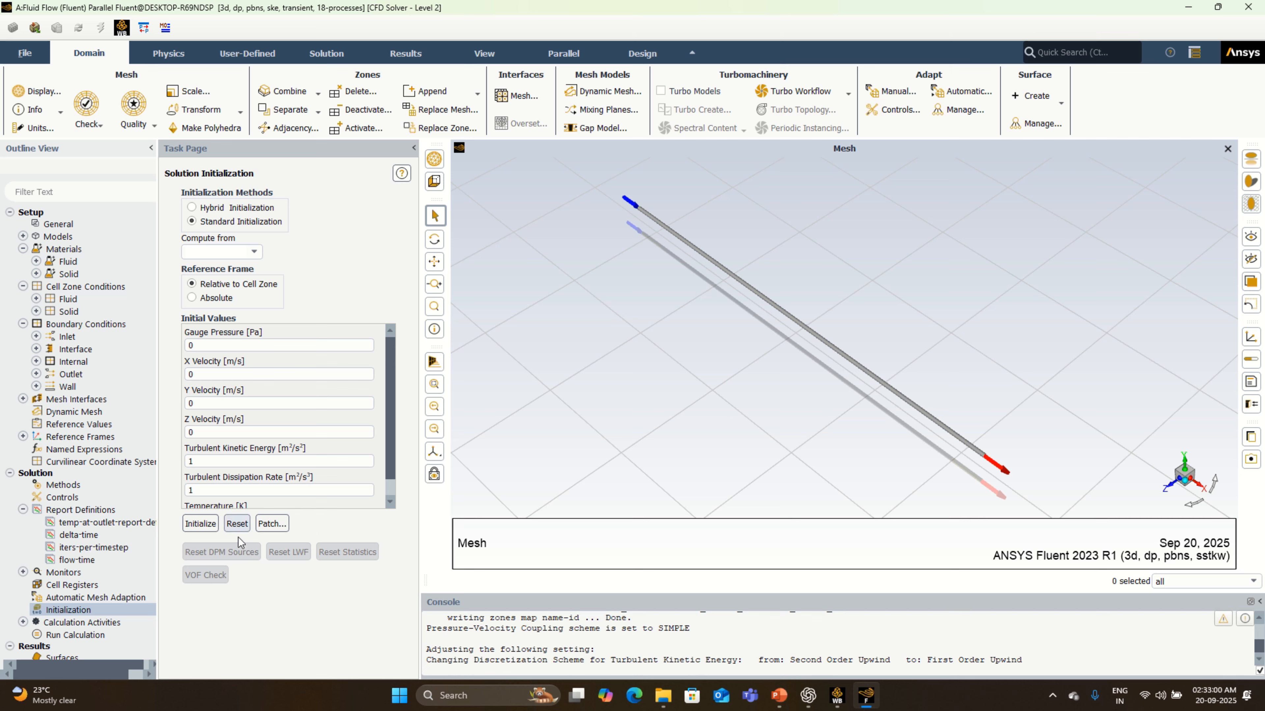
double_click(105, 625)
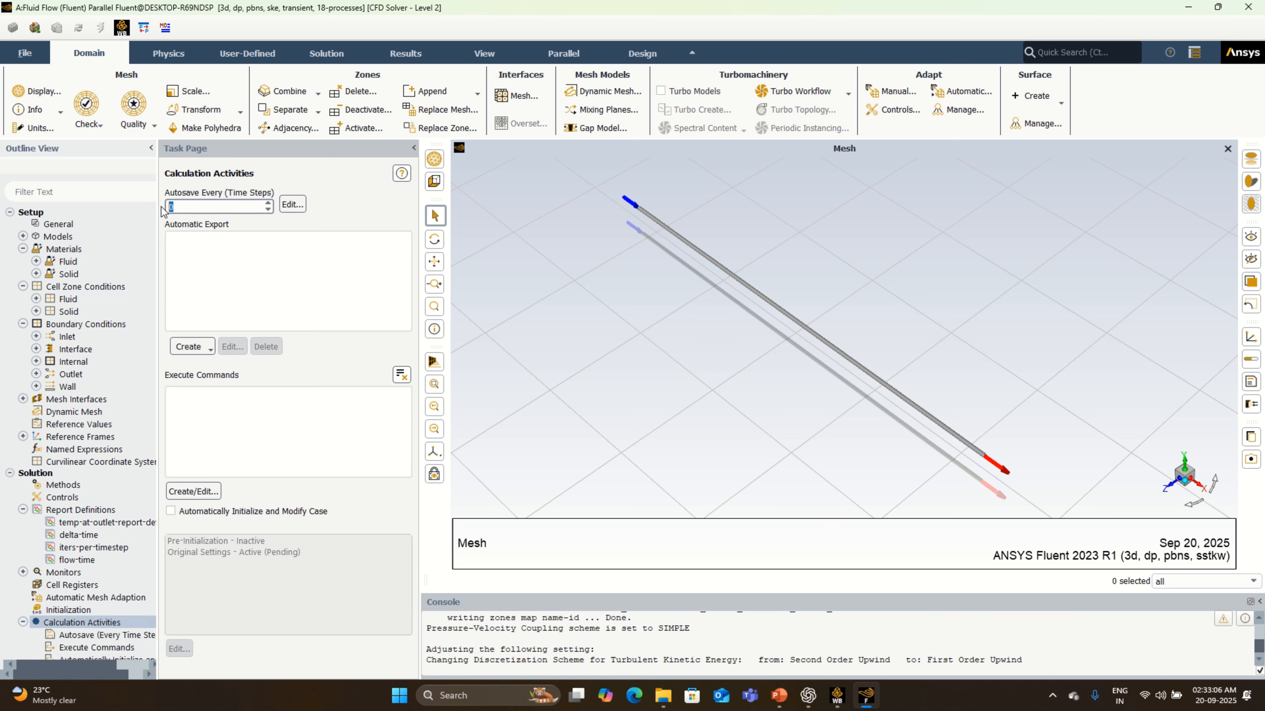
type("20")
- Start a new solution animation and define a contour object of Total Temperature on all surfaces for it
scroll(128, 560, "down", 3)
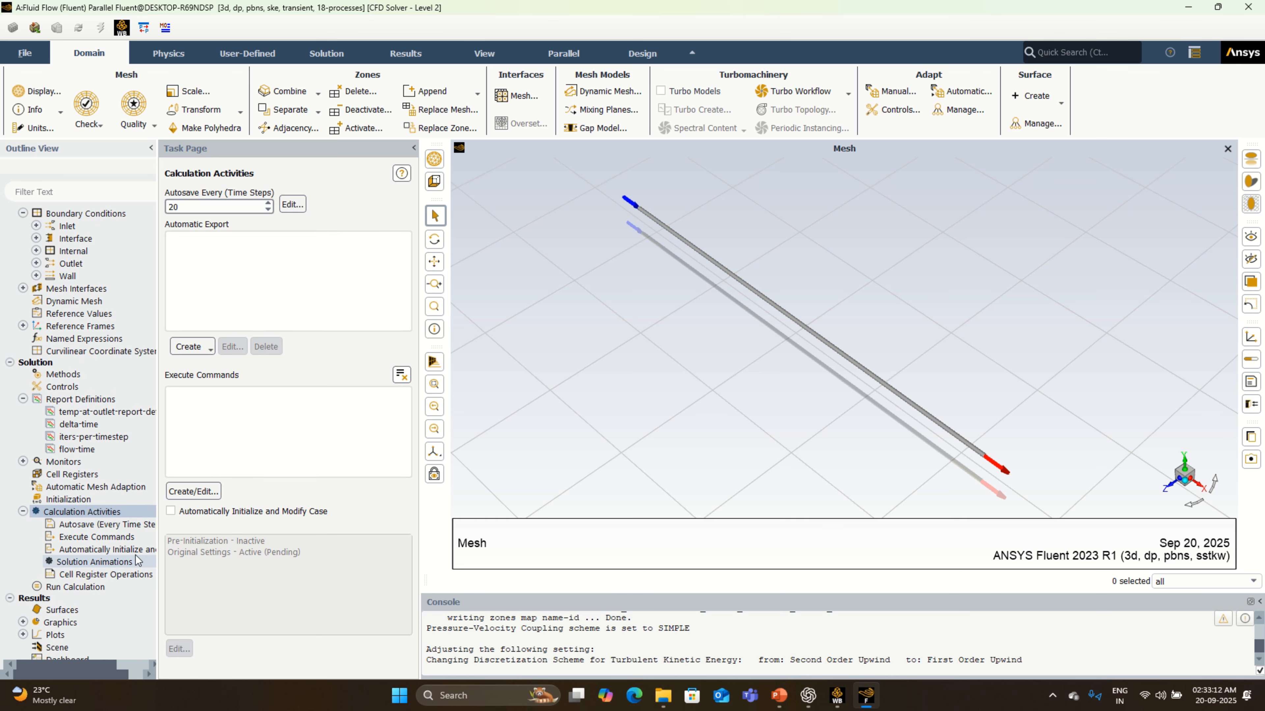
double_click(129, 562)
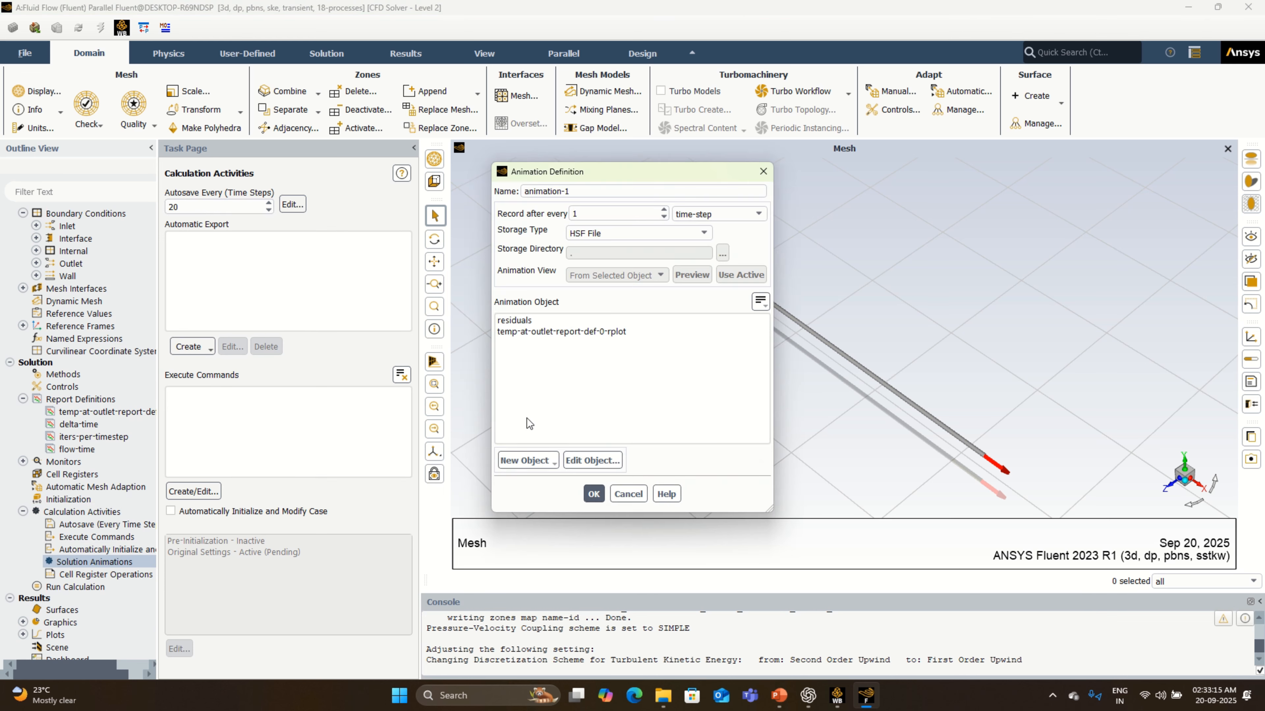
left_click(541, 463)
left_click(529, 494)
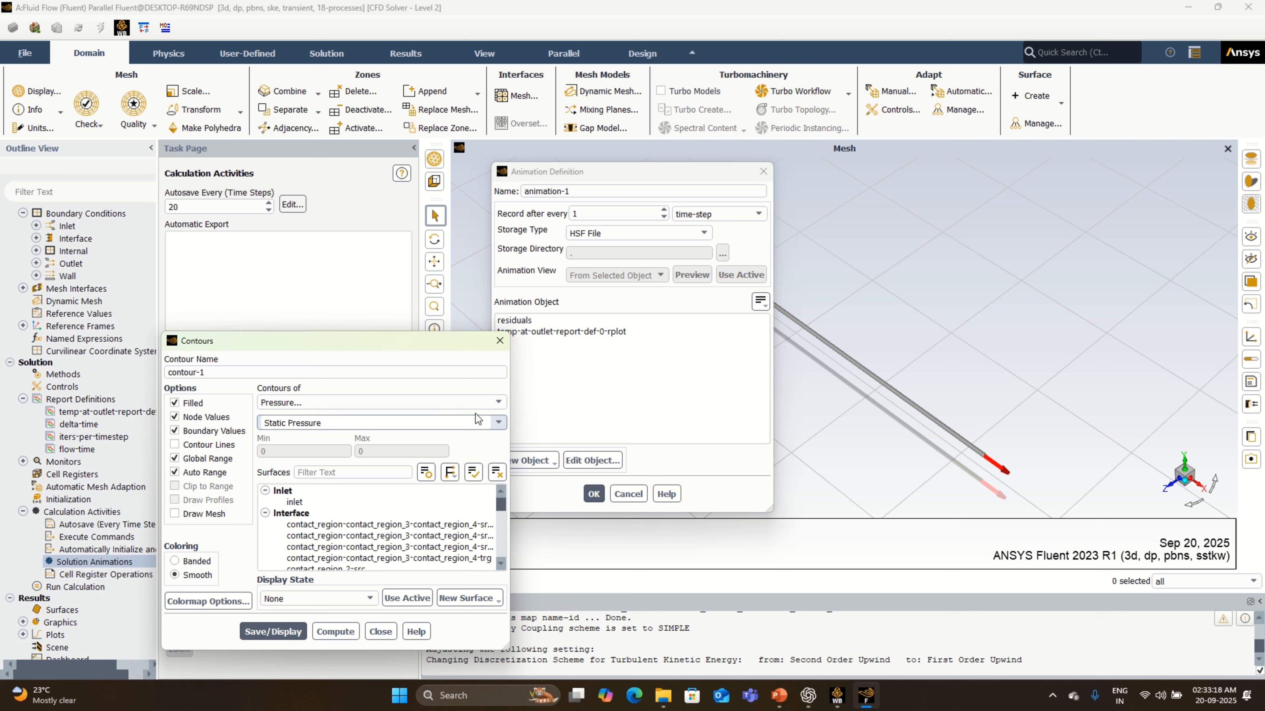
left_click(412, 402)
left_click(411, 447)
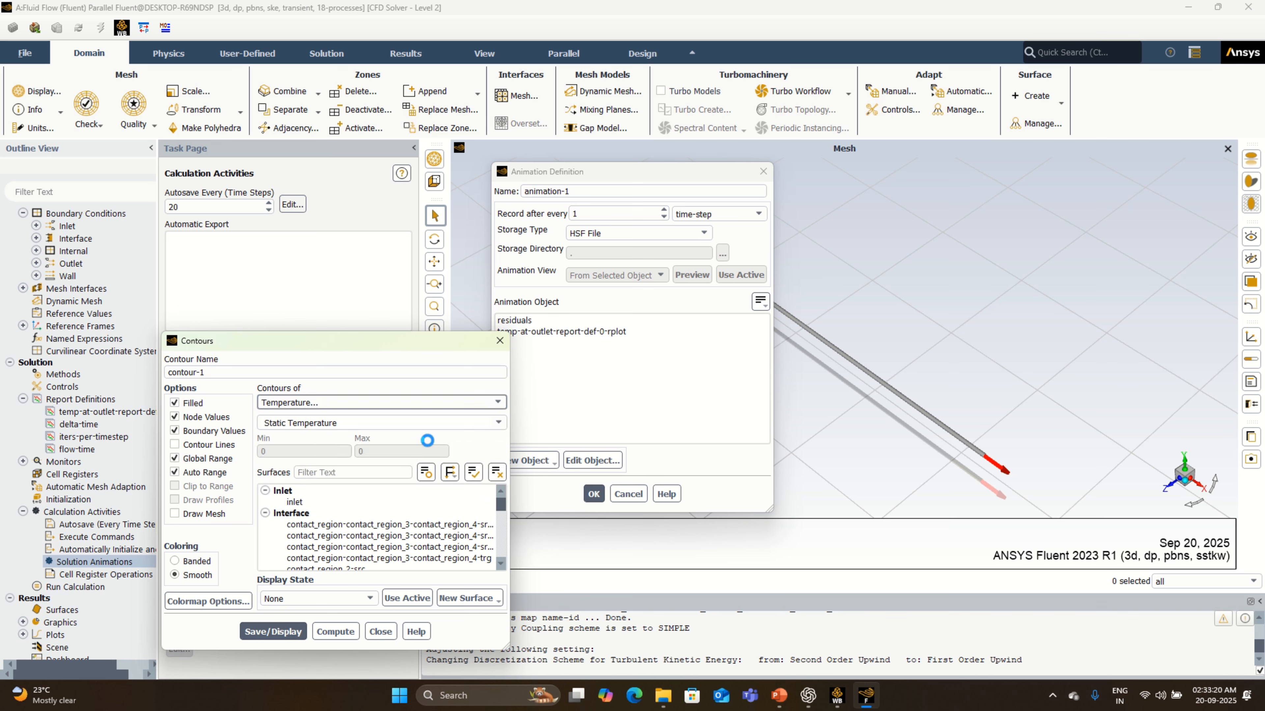
left_click(482, 422)
left_click(411, 447)
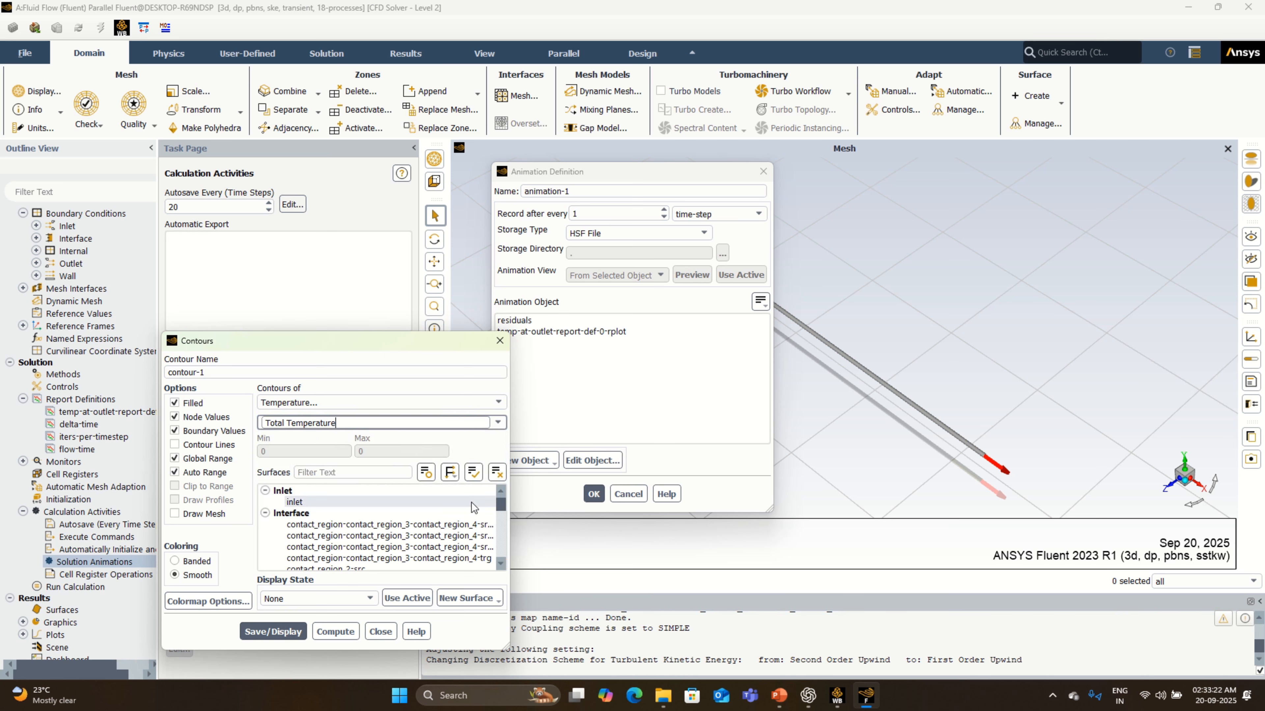
left_click(473, 472)
- Set the colormap number format of contour-1 to float, then save and display the contour
left_click(208, 601)
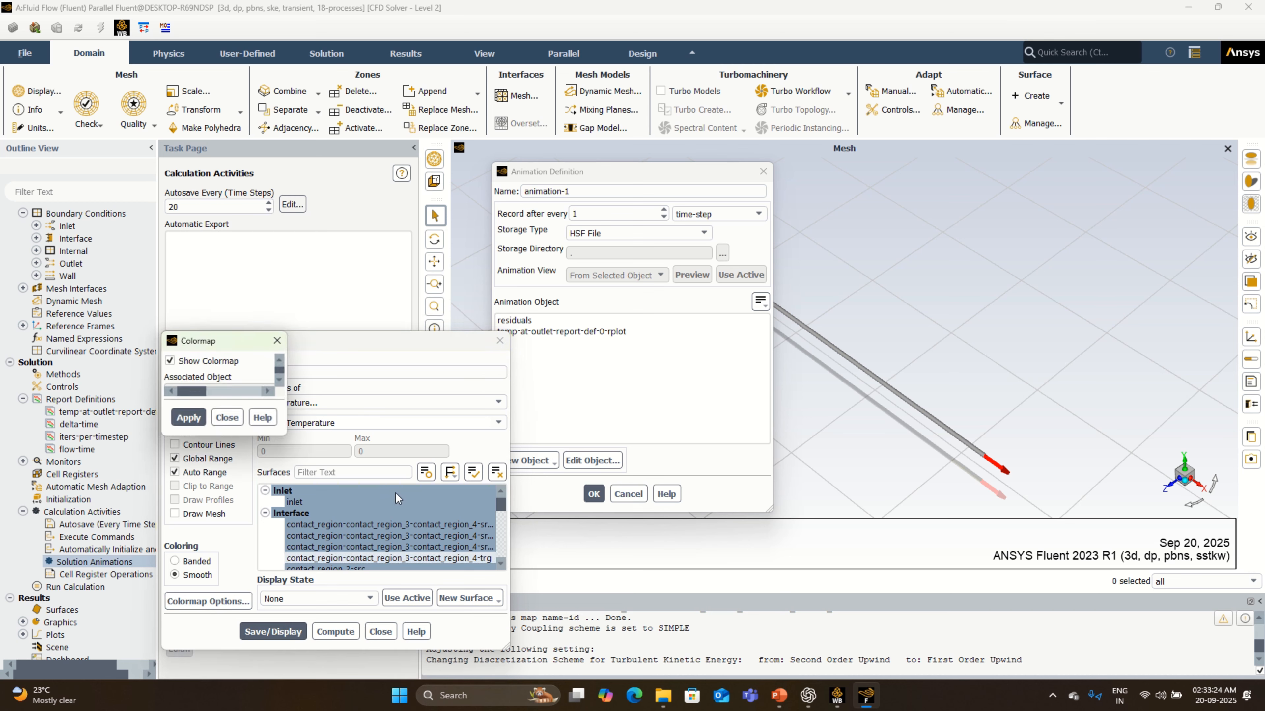
left_click(526, 326)
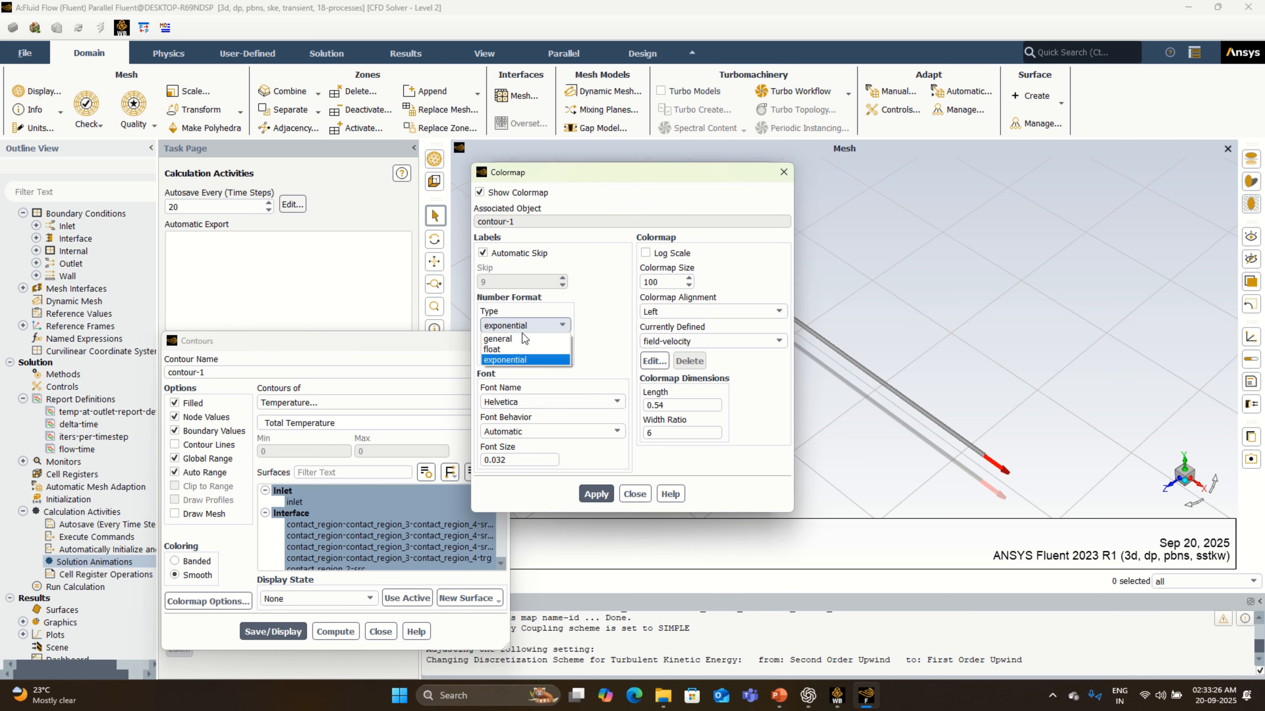
left_click(513, 349)
left_click(586, 492)
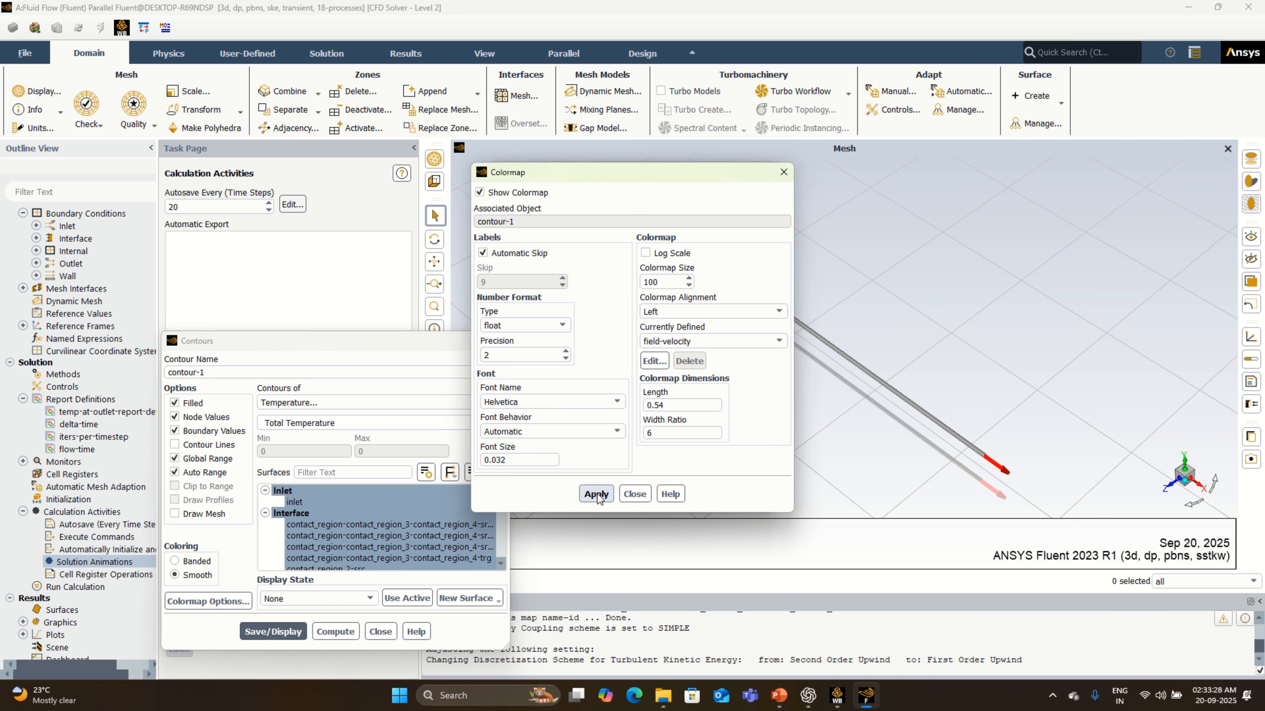
left_click(634, 493)
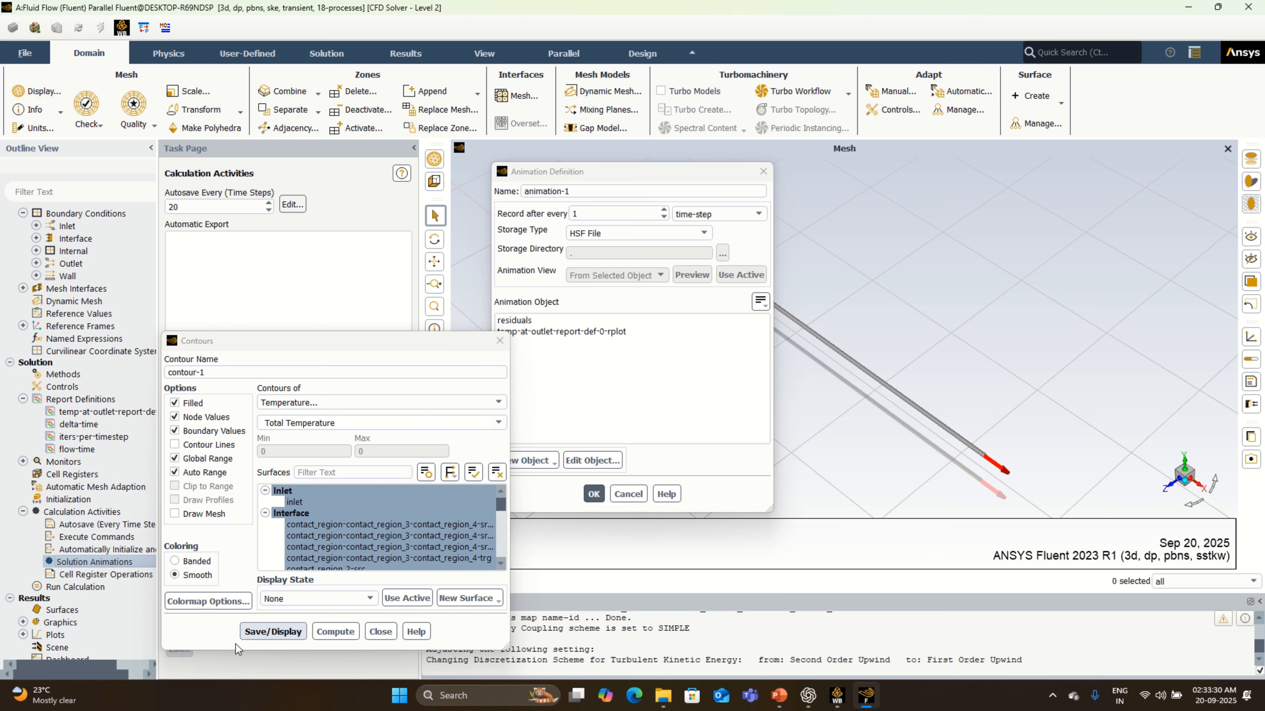
left_click(259, 631)
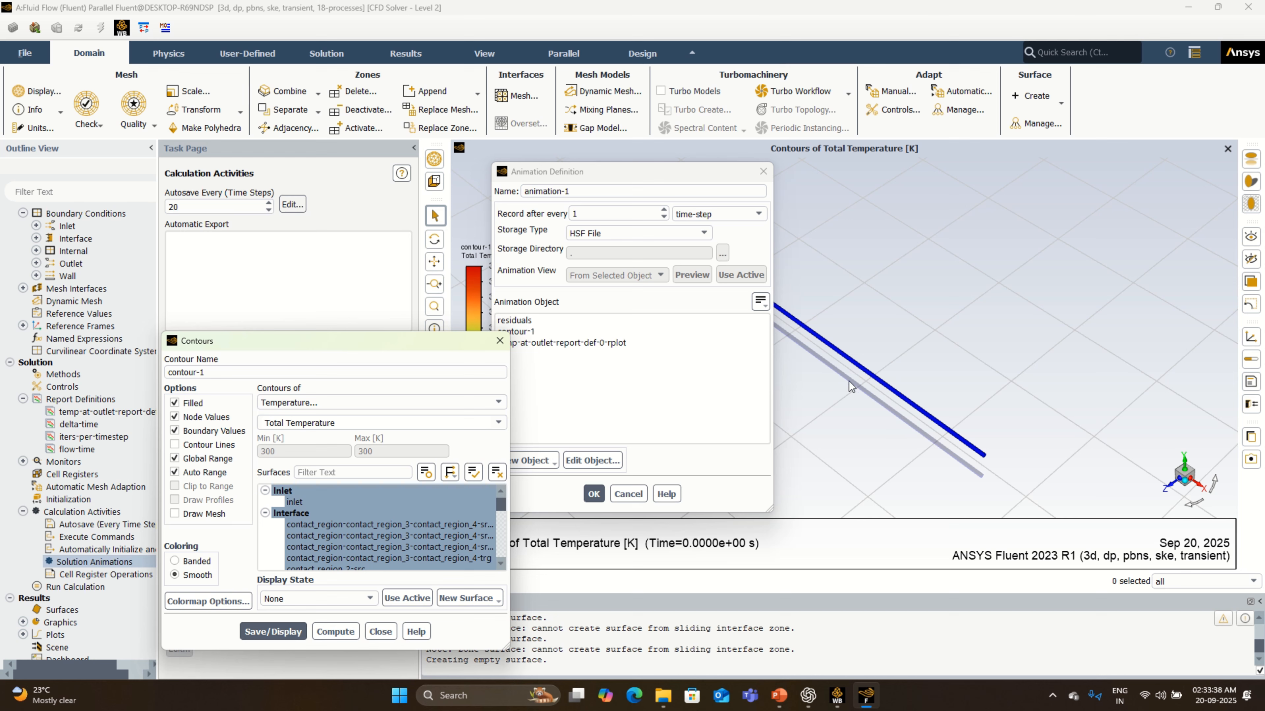
left_click(383, 632)
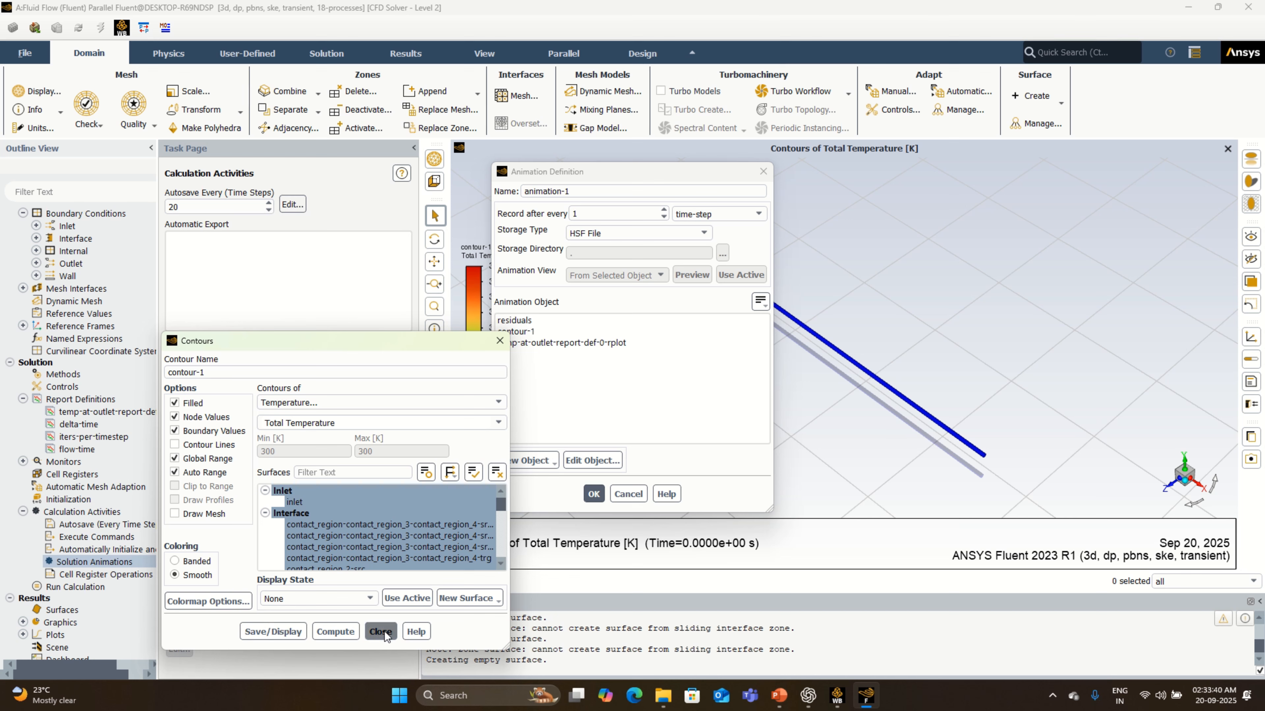
- Assign contour-1 as the animation object and save the animation as total-temp-system-animation-1
left_click(522, 331)
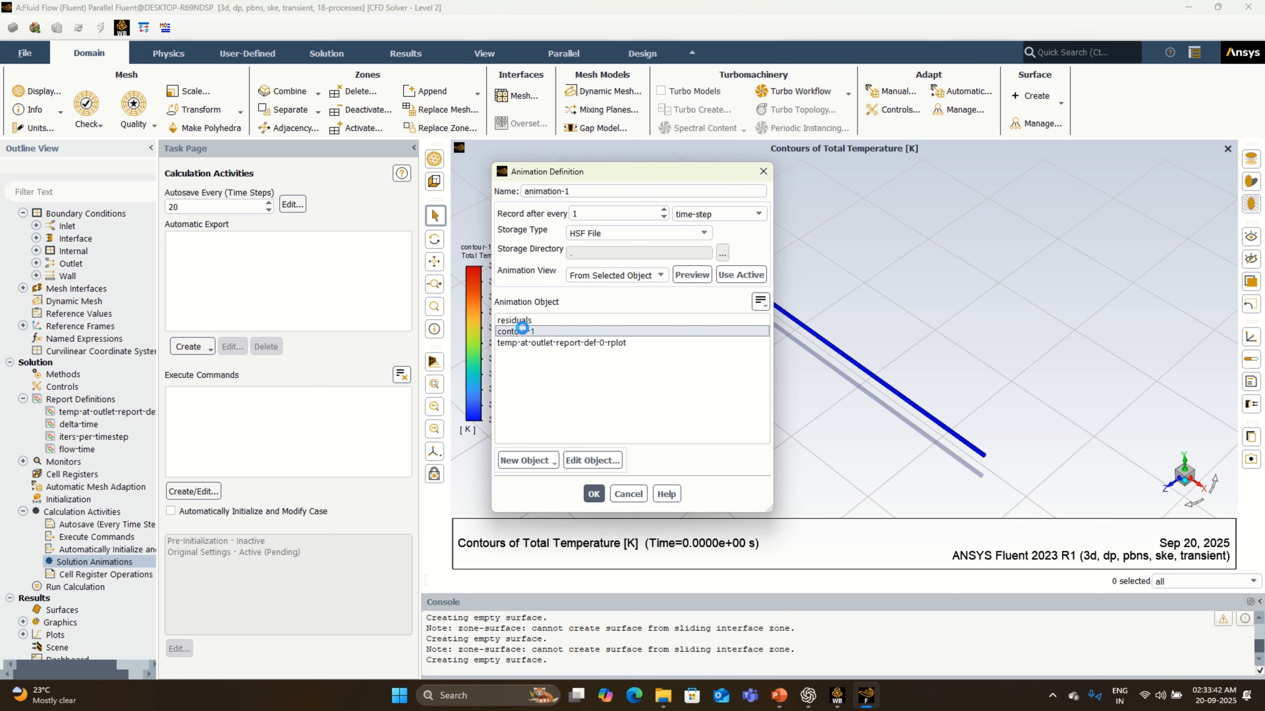
left_click(527, 192)
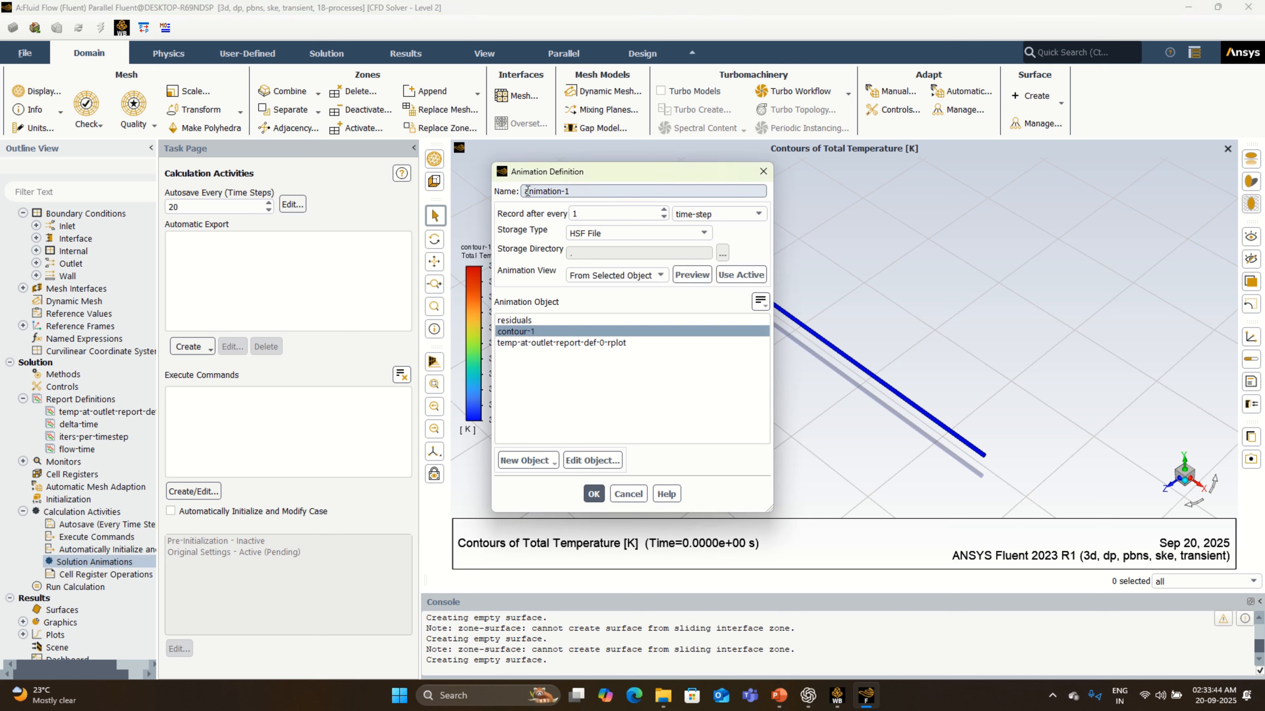
type("total-temp-system-")
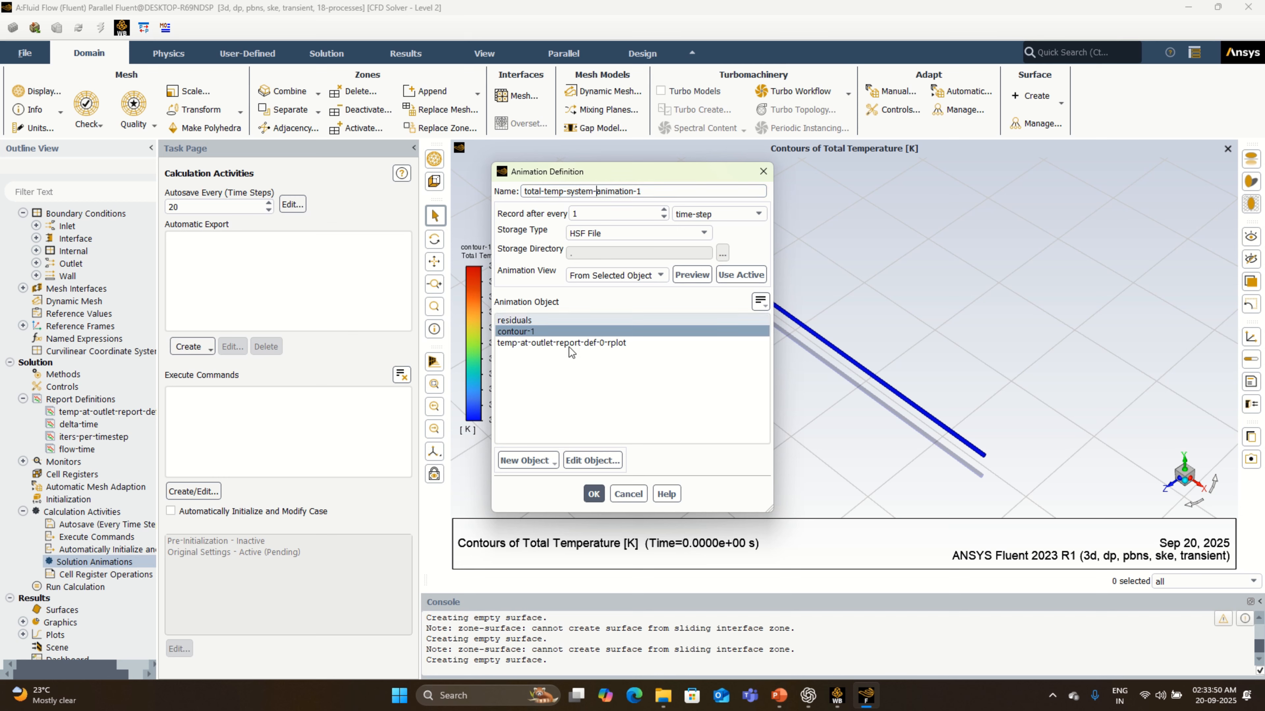
left_click(593, 494)
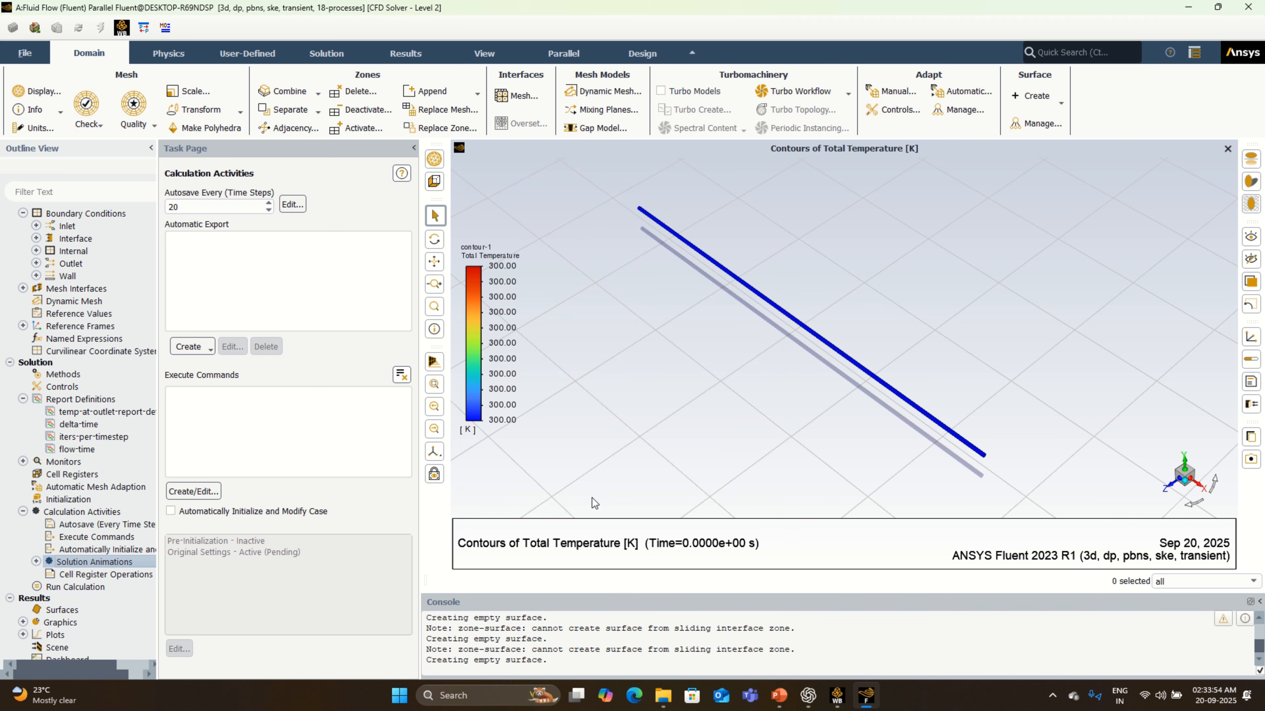
- Set the number of time steps to 10 and run the calculation
left_click(92, 586)
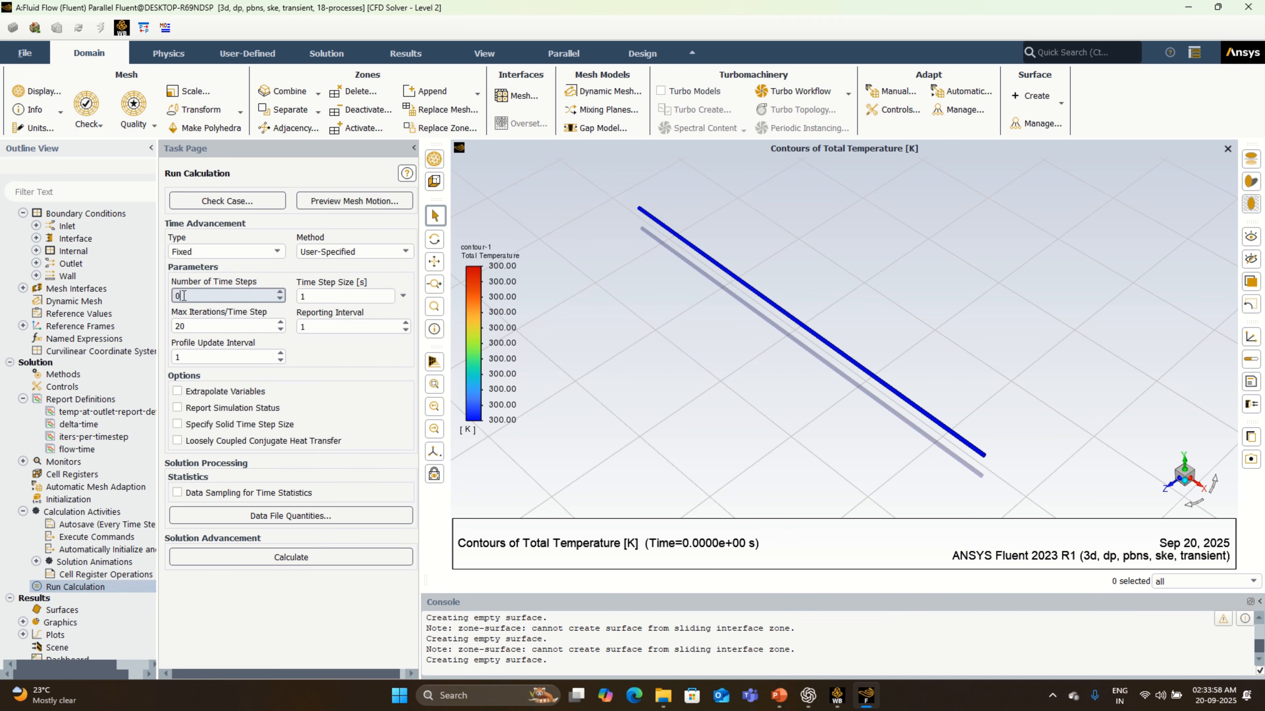
double_click(173, 297)
type("10")
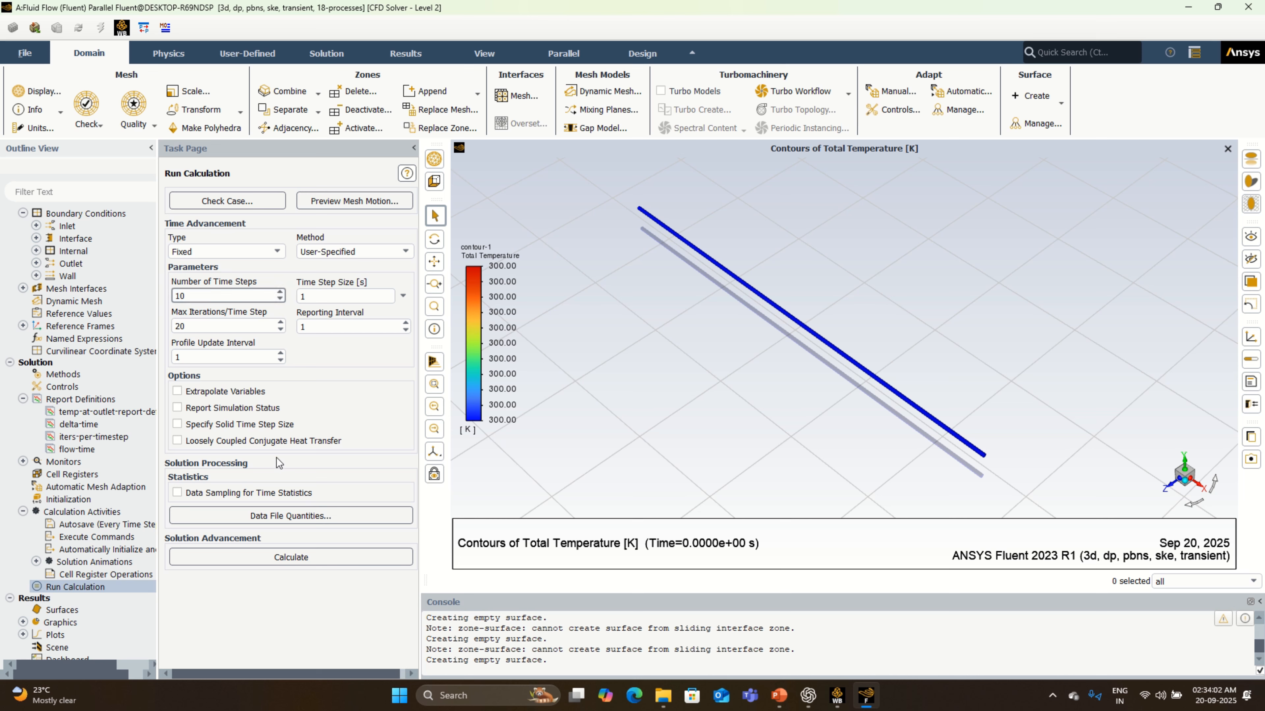
left_click(318, 558)
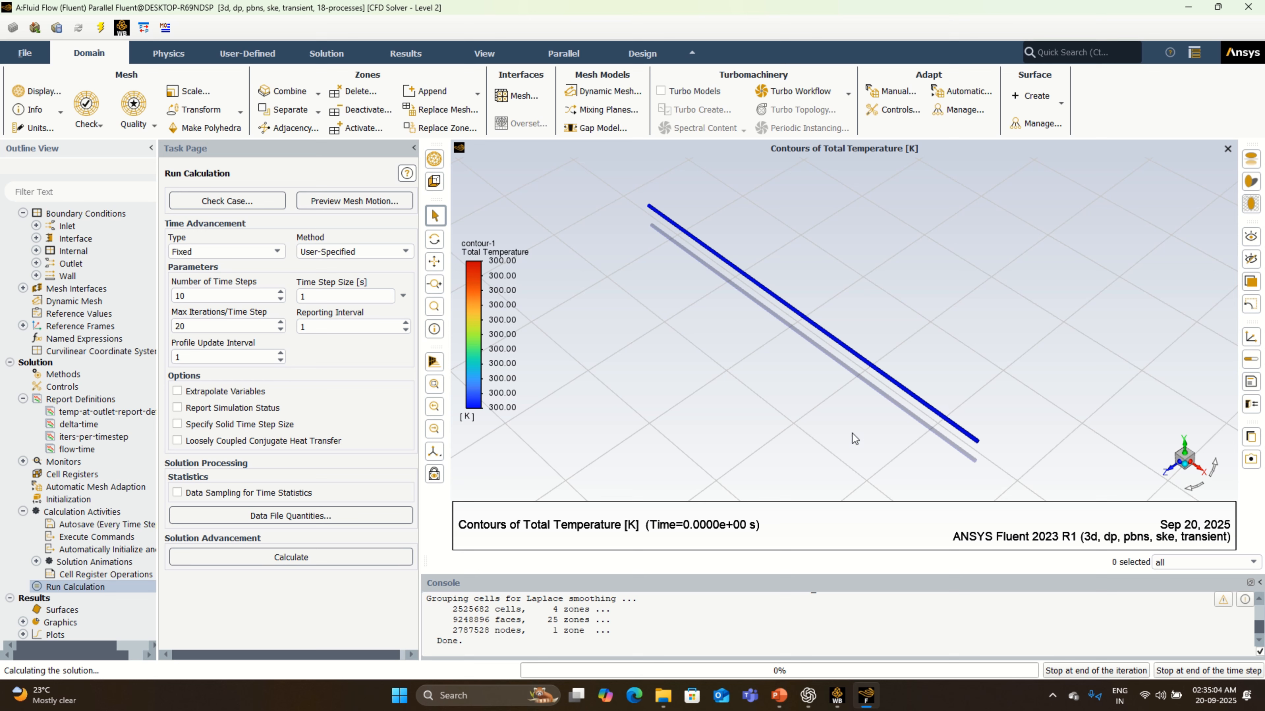
- Examine the outlet temperature plot, total temperature contours and scaled residuals while the calculation runs
scroll(617, 640, "down", 1)
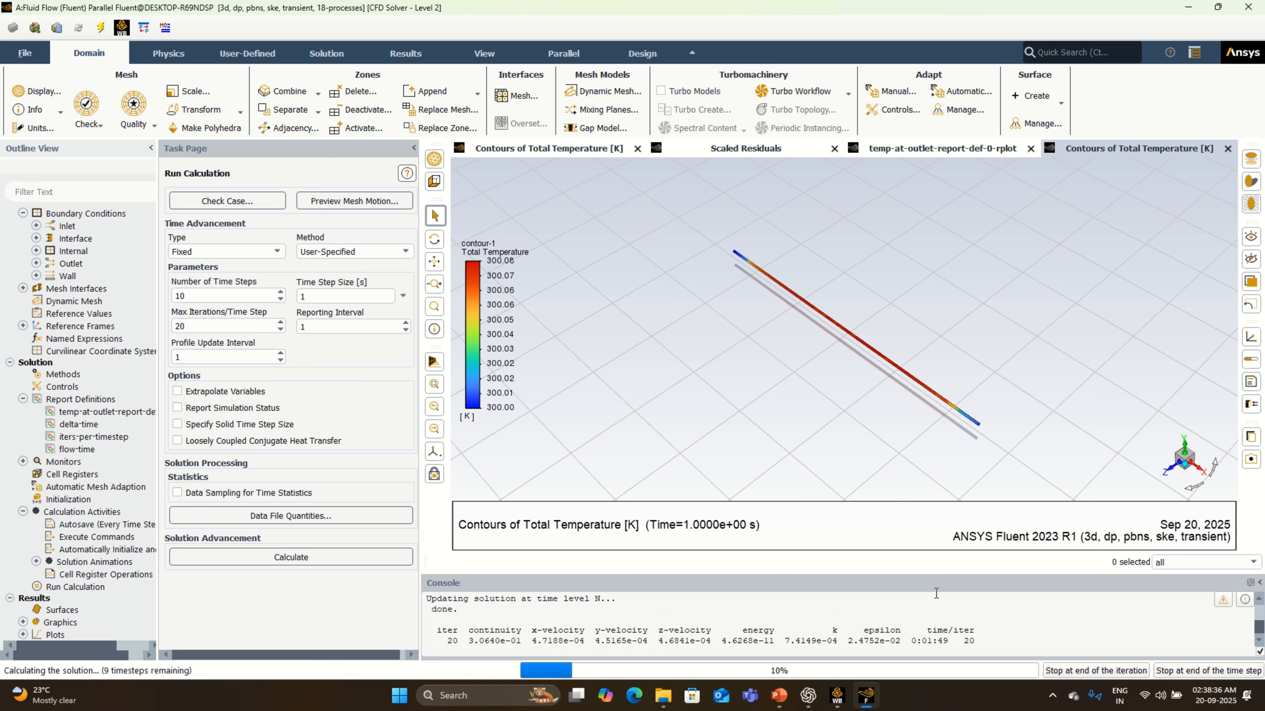
left_click(961, 147)
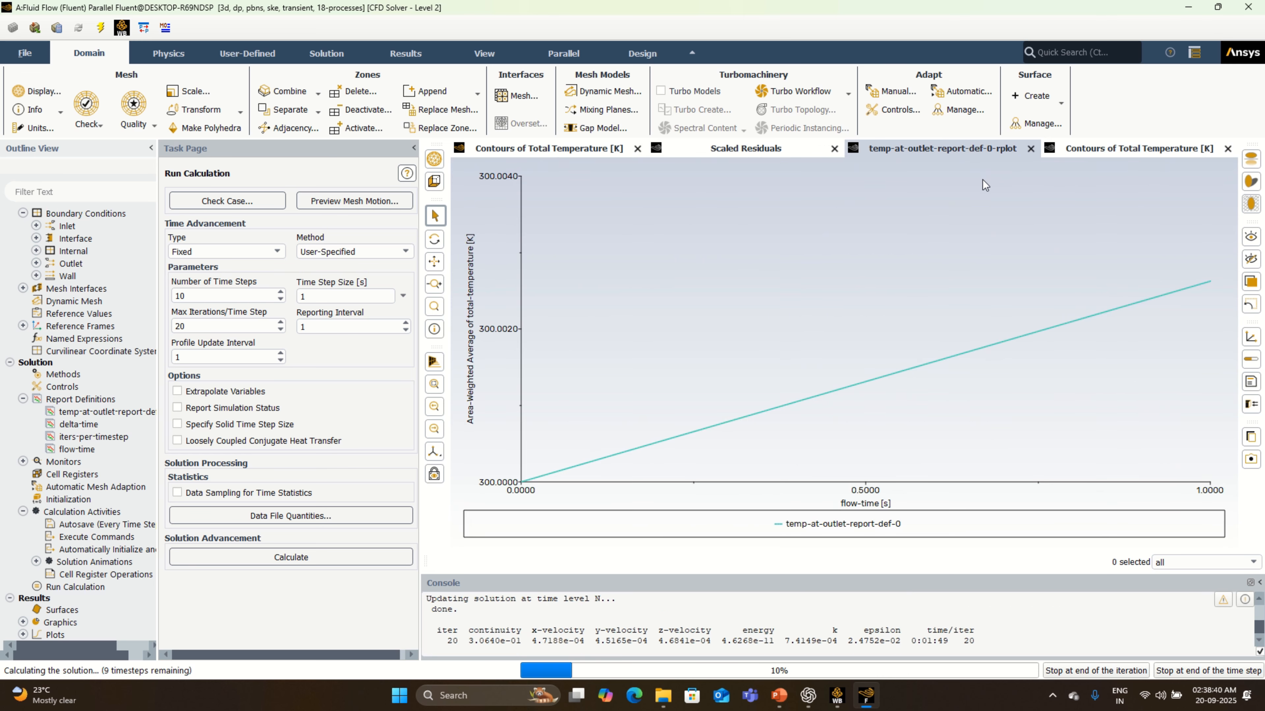
left_click(1145, 148)
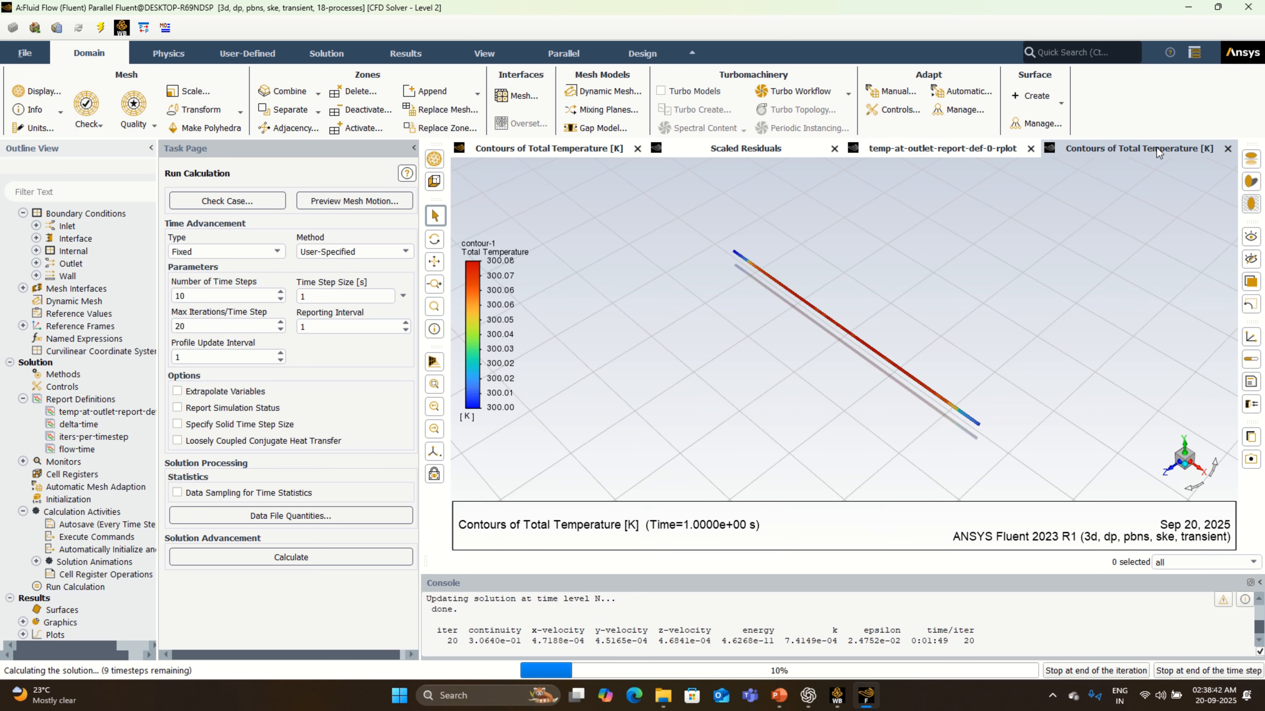
left_click(965, 149)
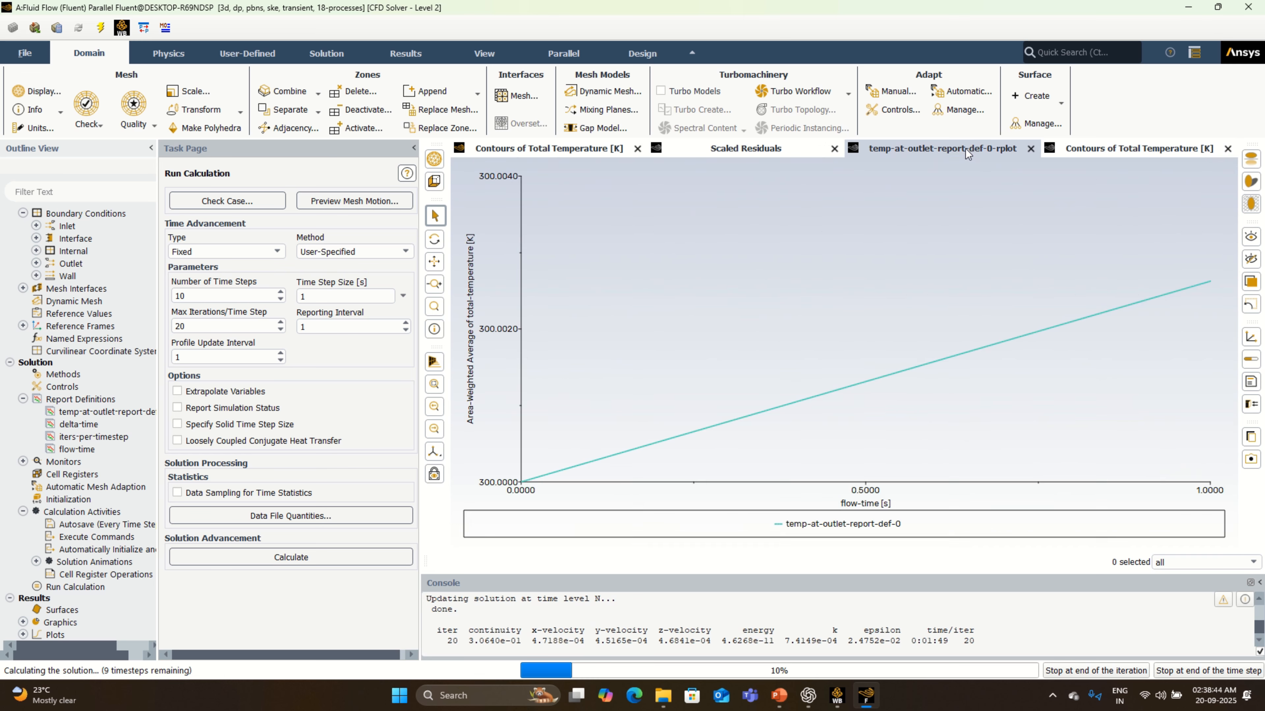
left_click(1136, 154)
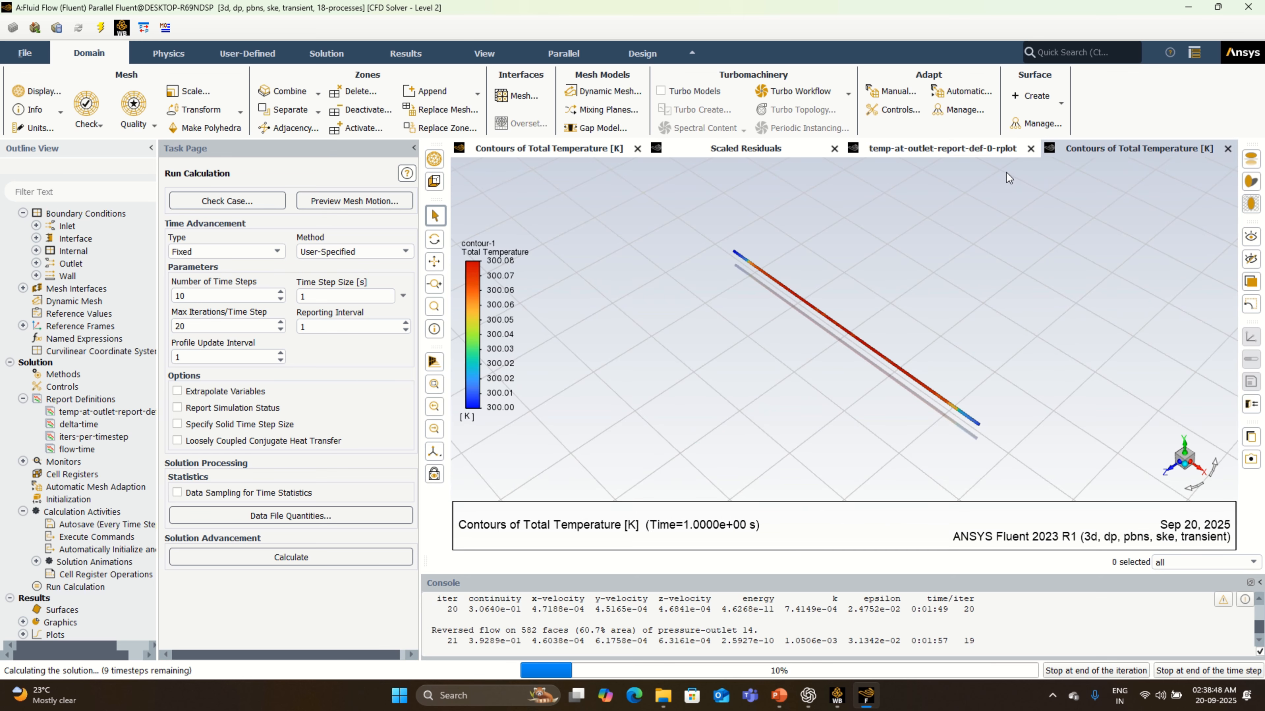
left_click(995, 150)
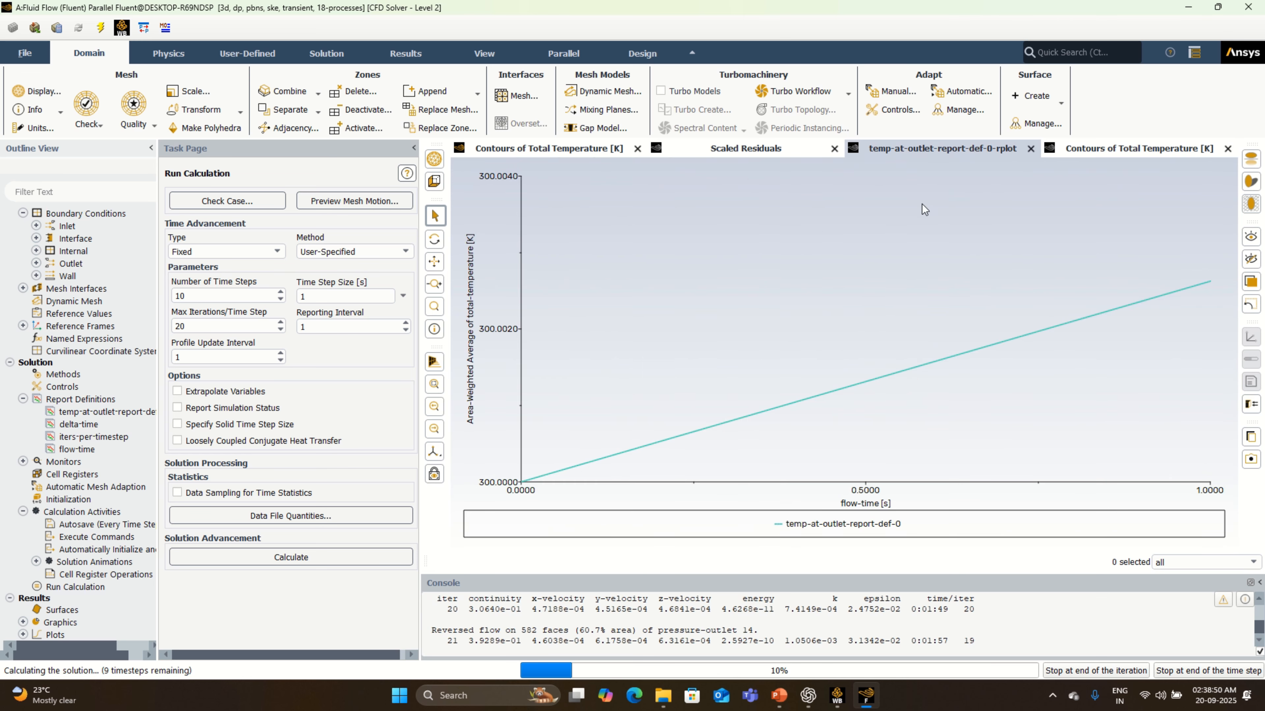
left_click(764, 152)
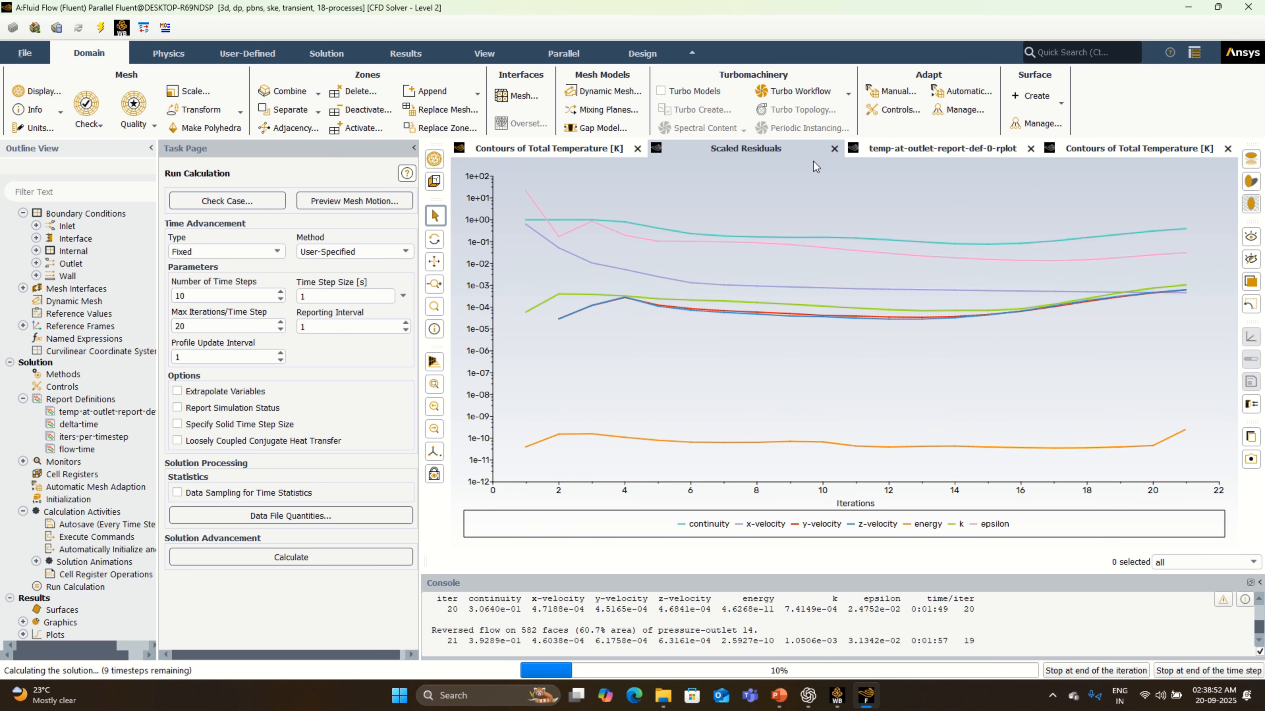
left_click(905, 149)
left_click(1091, 148)
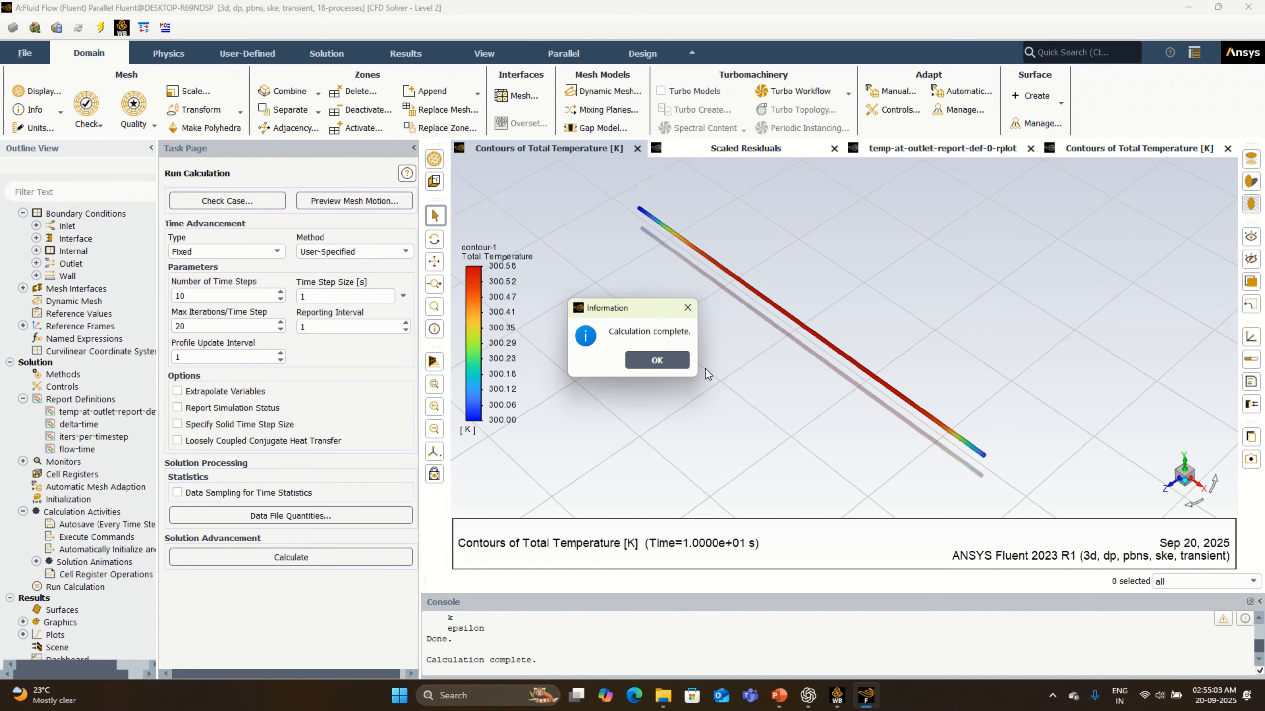
- Dismiss the completion notice and review the final residuals, outlet temperature plot and total temperature contours
left_click(657, 365)
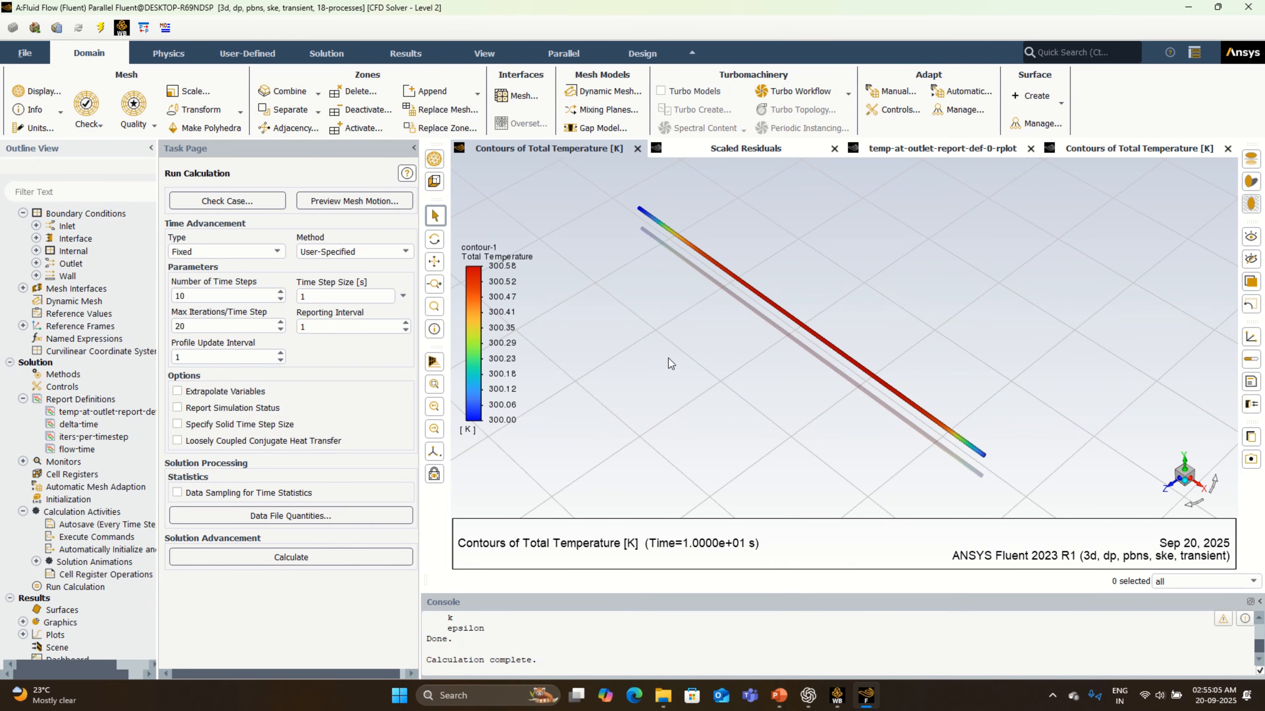
left_click(713, 152)
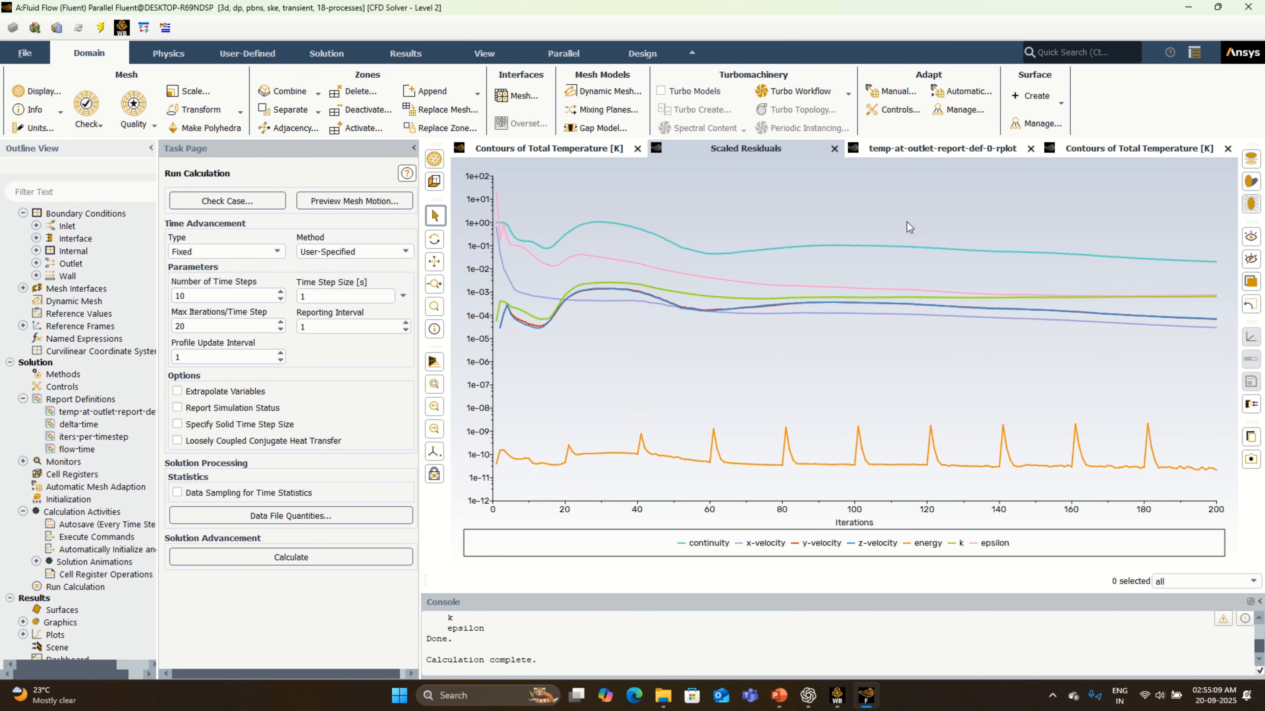
left_click(921, 148)
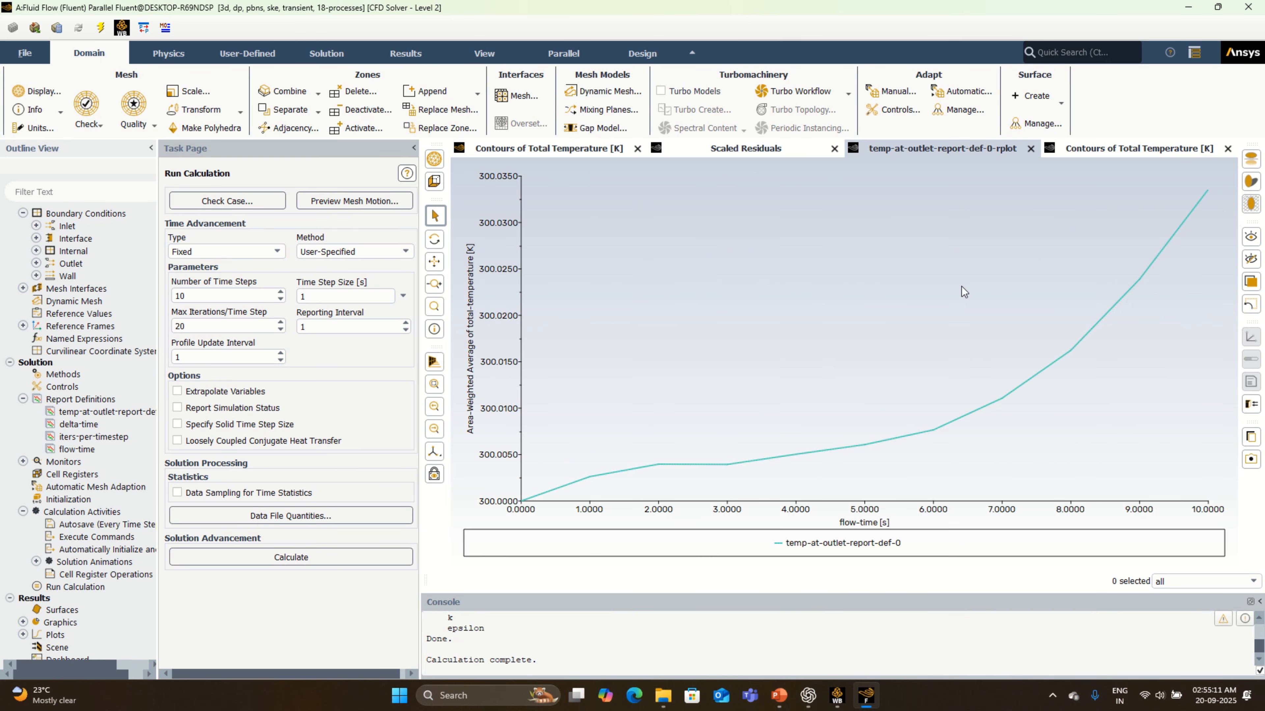
left_click(1157, 149)
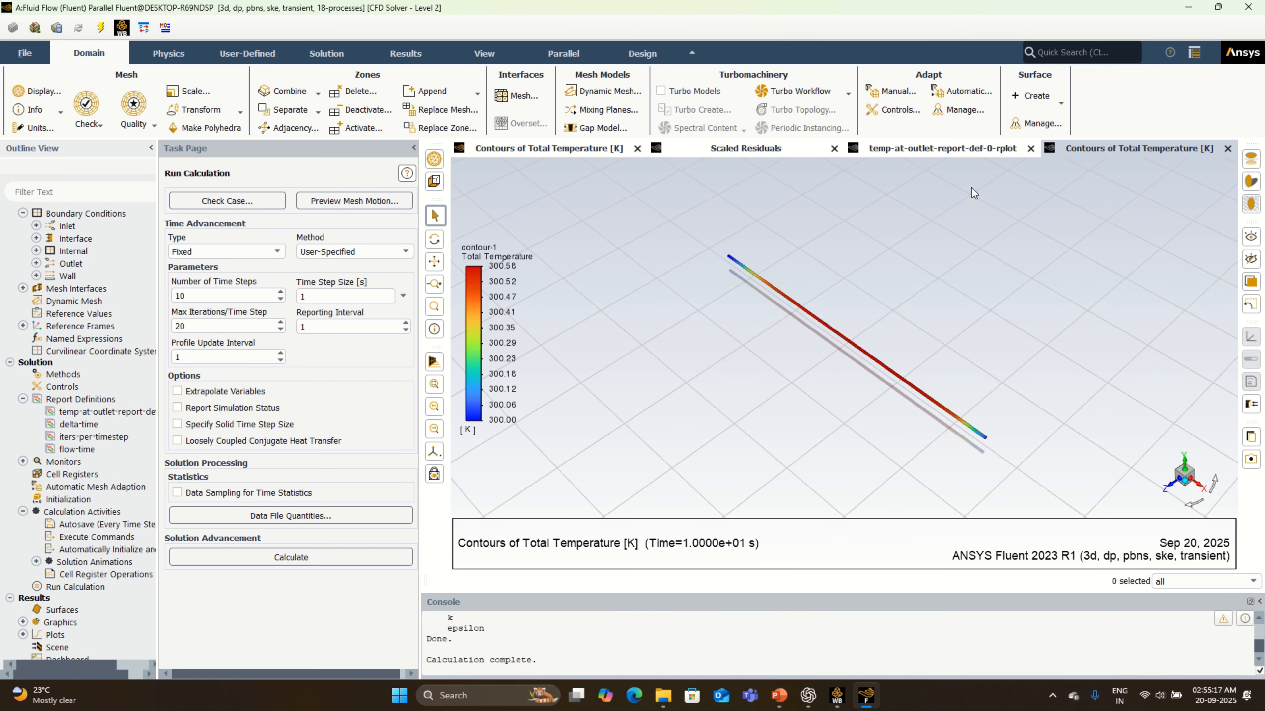
left_click(961, 154)
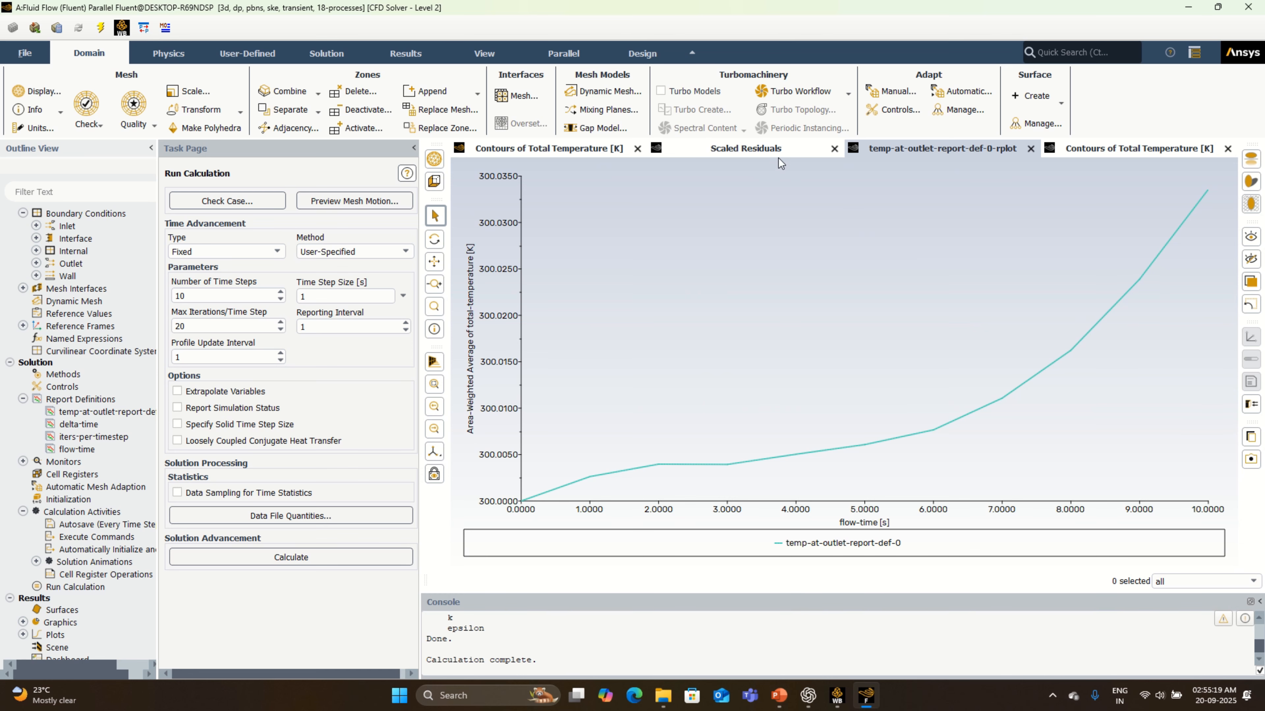
- Compare the scaled residuals, outlet temperature plot and total temperature contours of the completed 10-step run
left_click(774, 150)
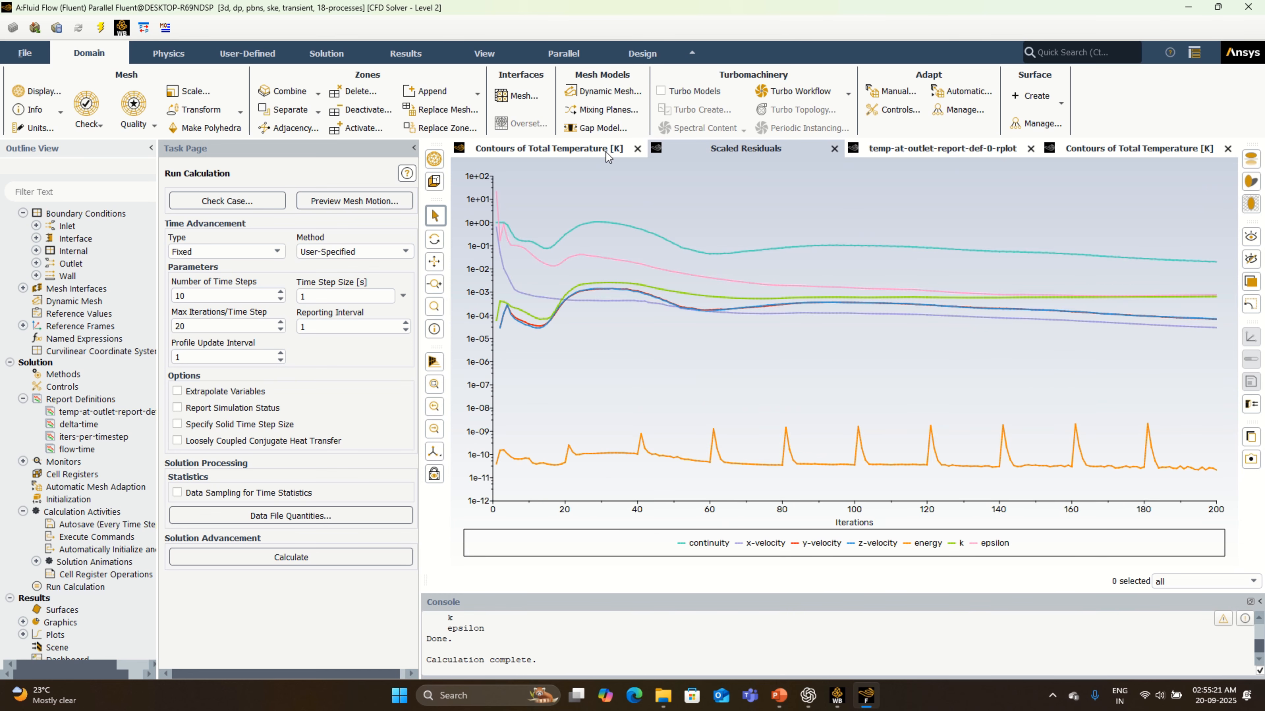
left_click(579, 149)
left_click(747, 149)
left_click(931, 152)
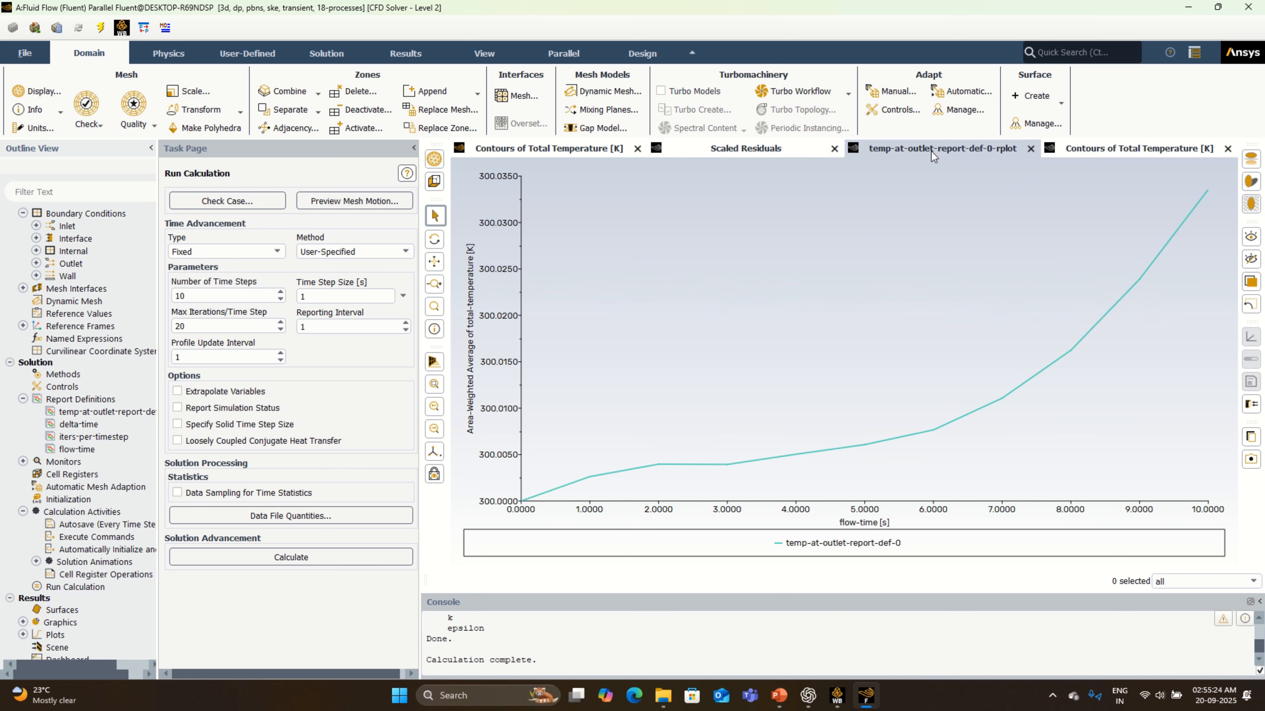
left_click(1117, 148)
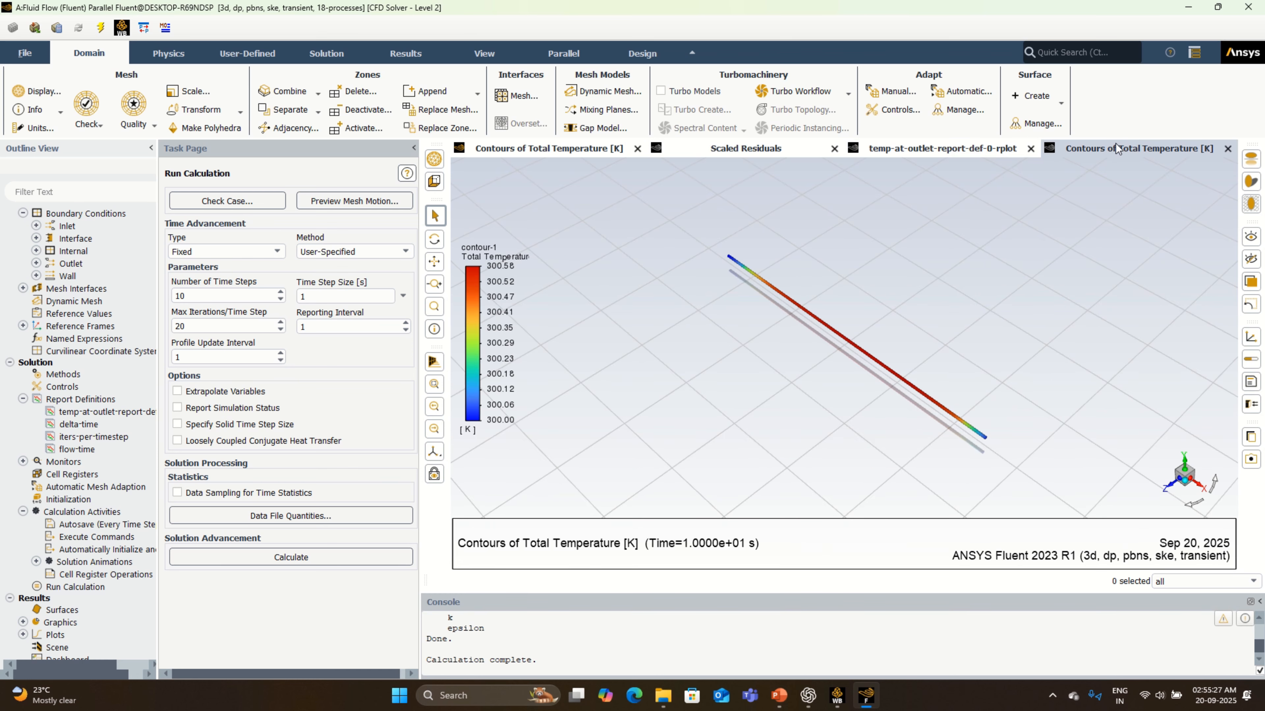
left_click(944, 147)
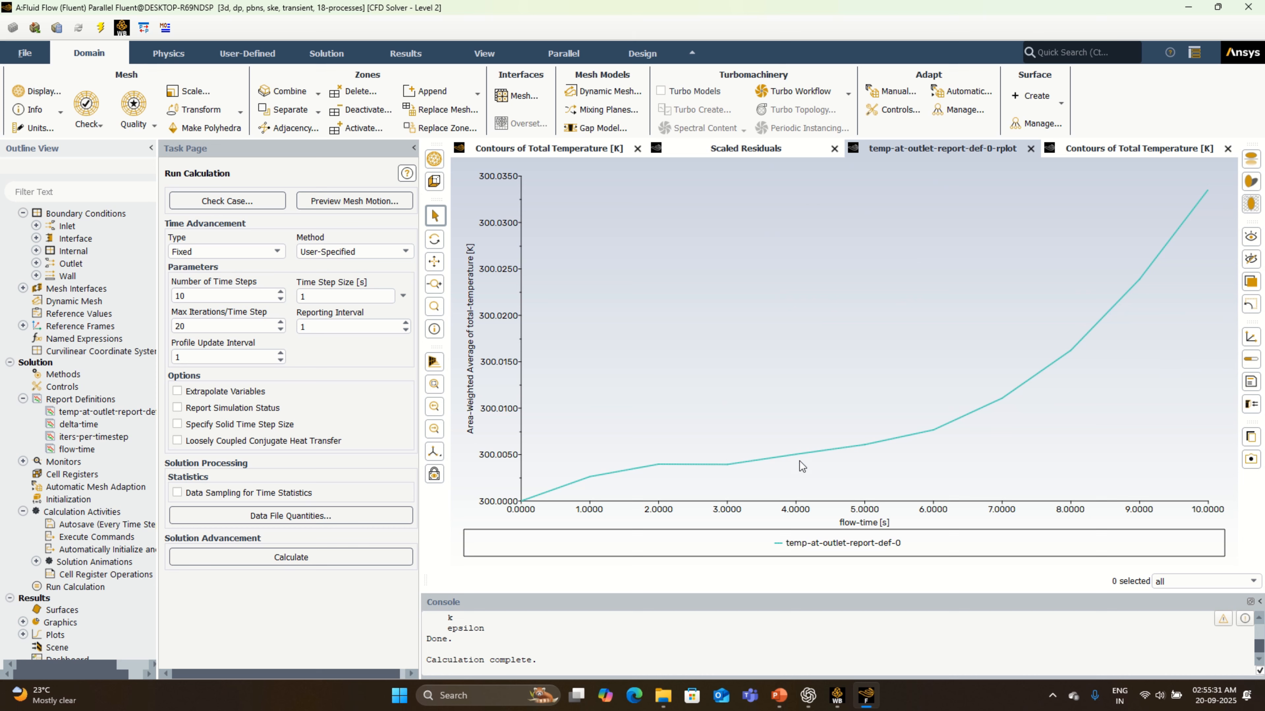
- Switch to Workbench, save the Pipe Heated 600 Watt project, and return to Fluent
left_click(836, 697)
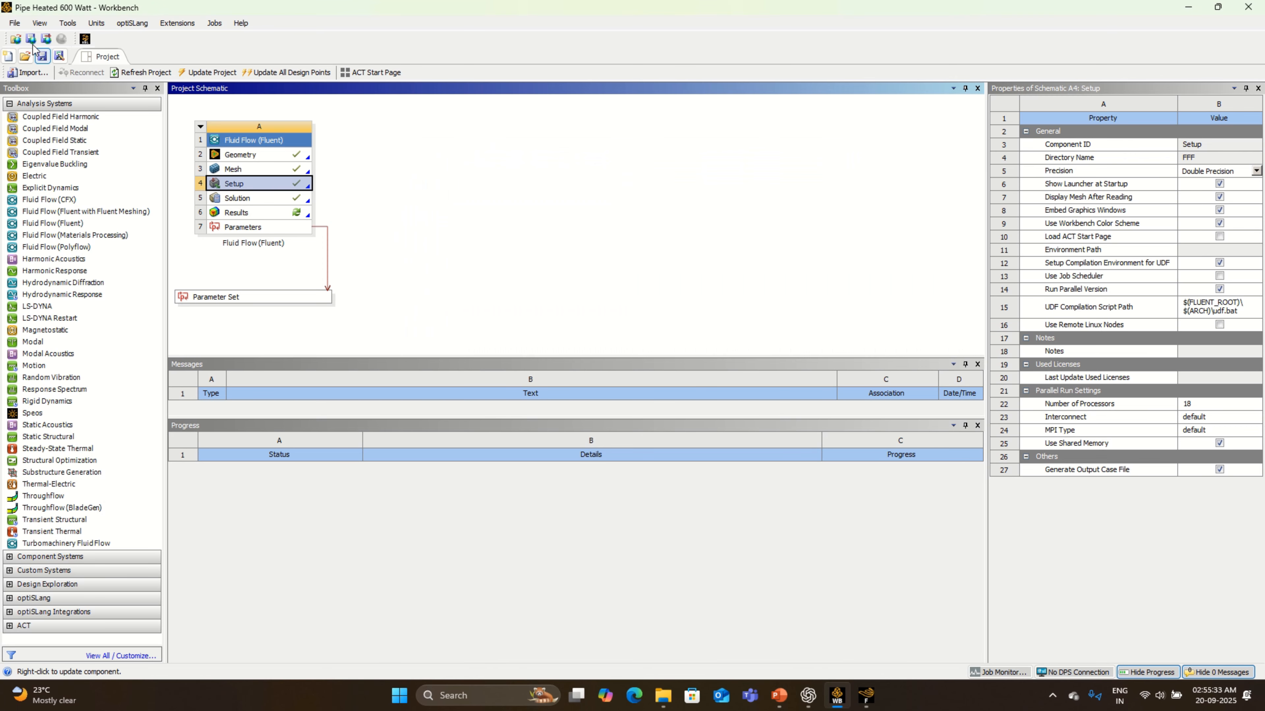
left_click(42, 56)
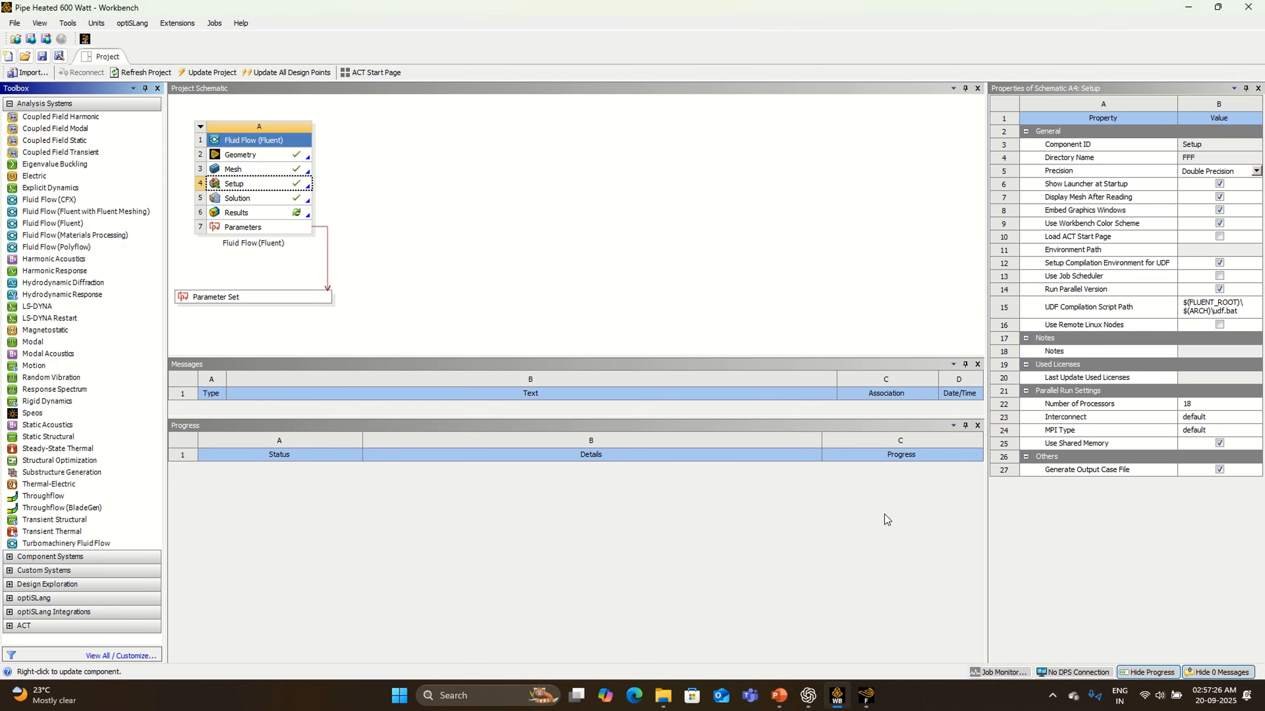
left_click(866, 694)
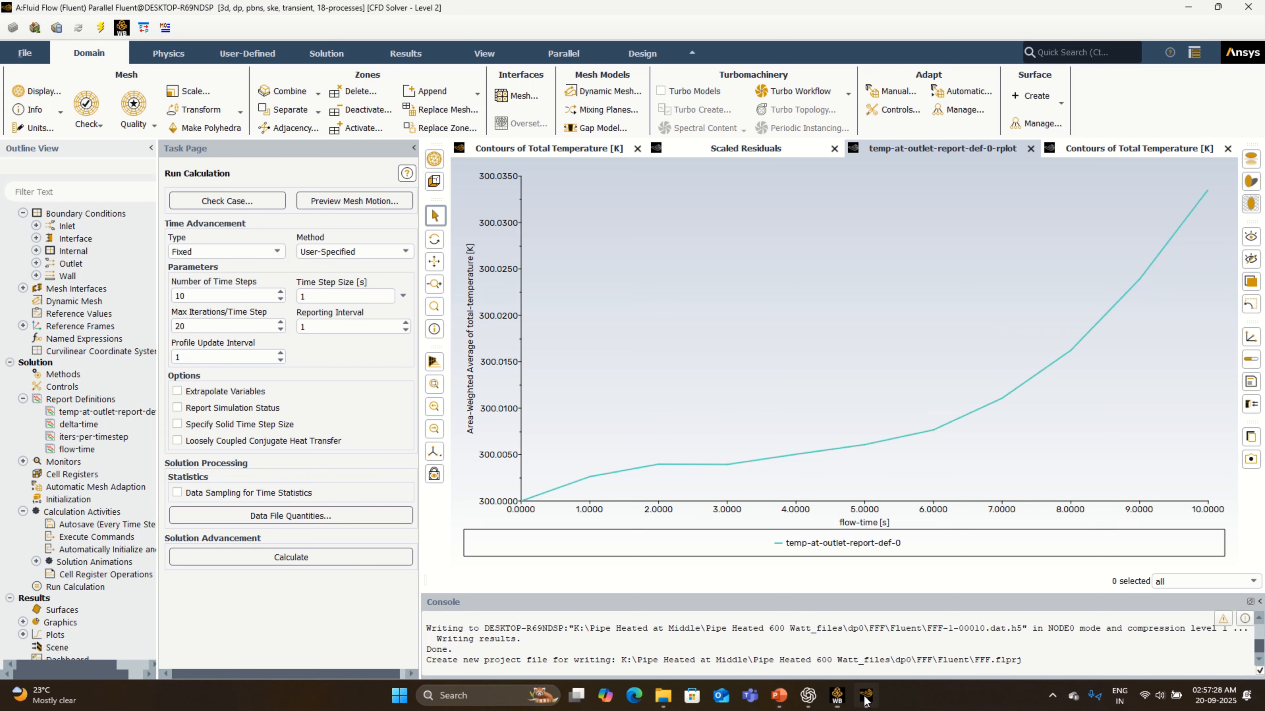
- Set the number of time steps to 20 and run the calculation, using the settings changes for current and future calculations
left_click(209, 296)
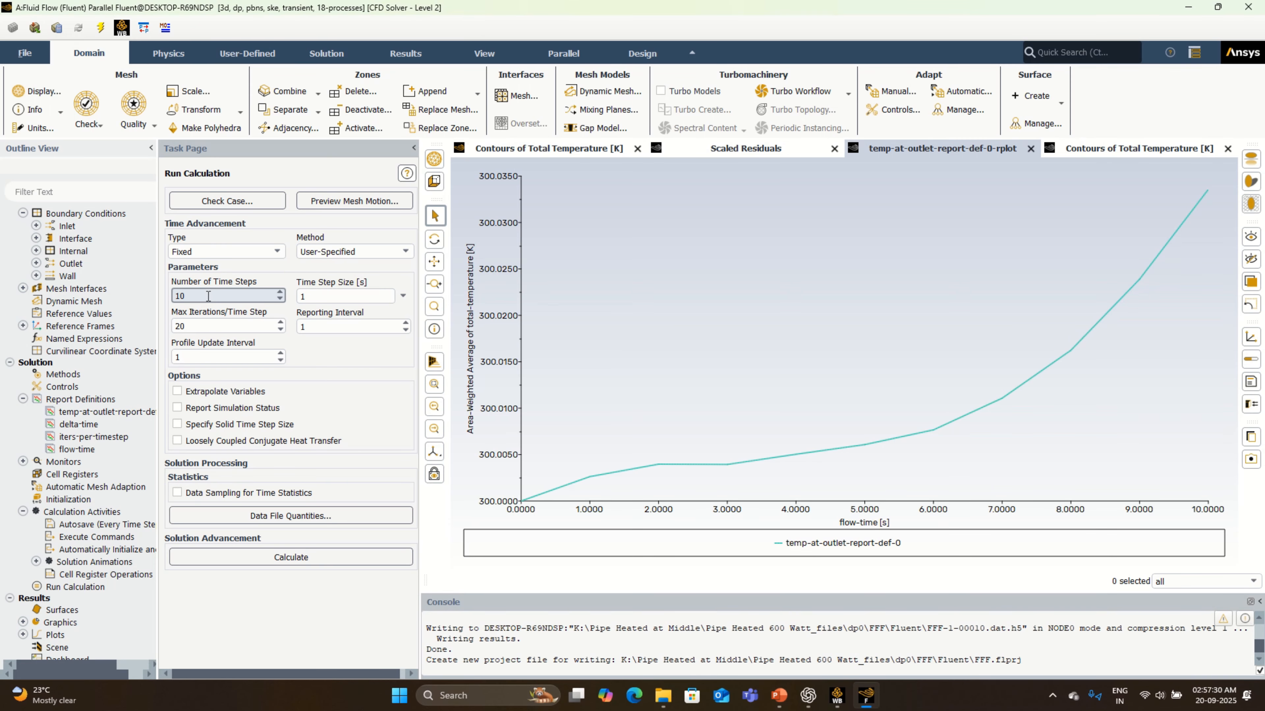
left_click_drag(201, 296, 170, 299)
type("20")
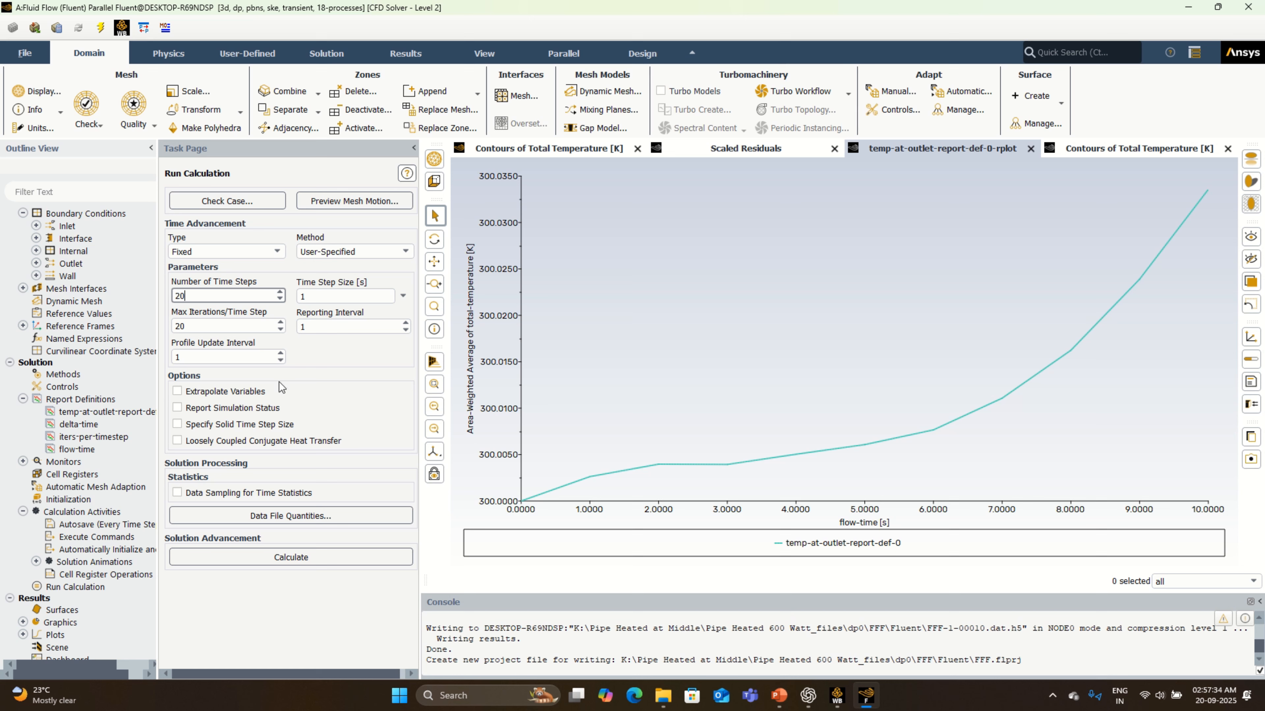
left_click(314, 562)
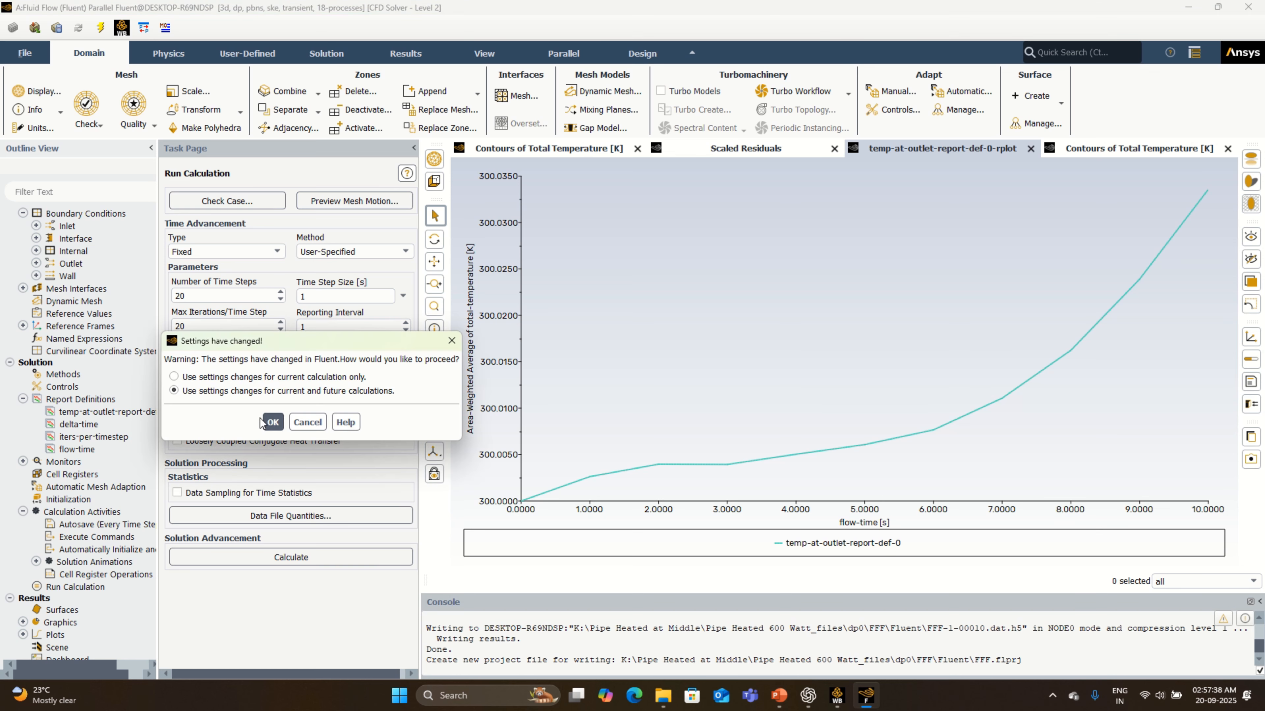
left_click(271, 422)
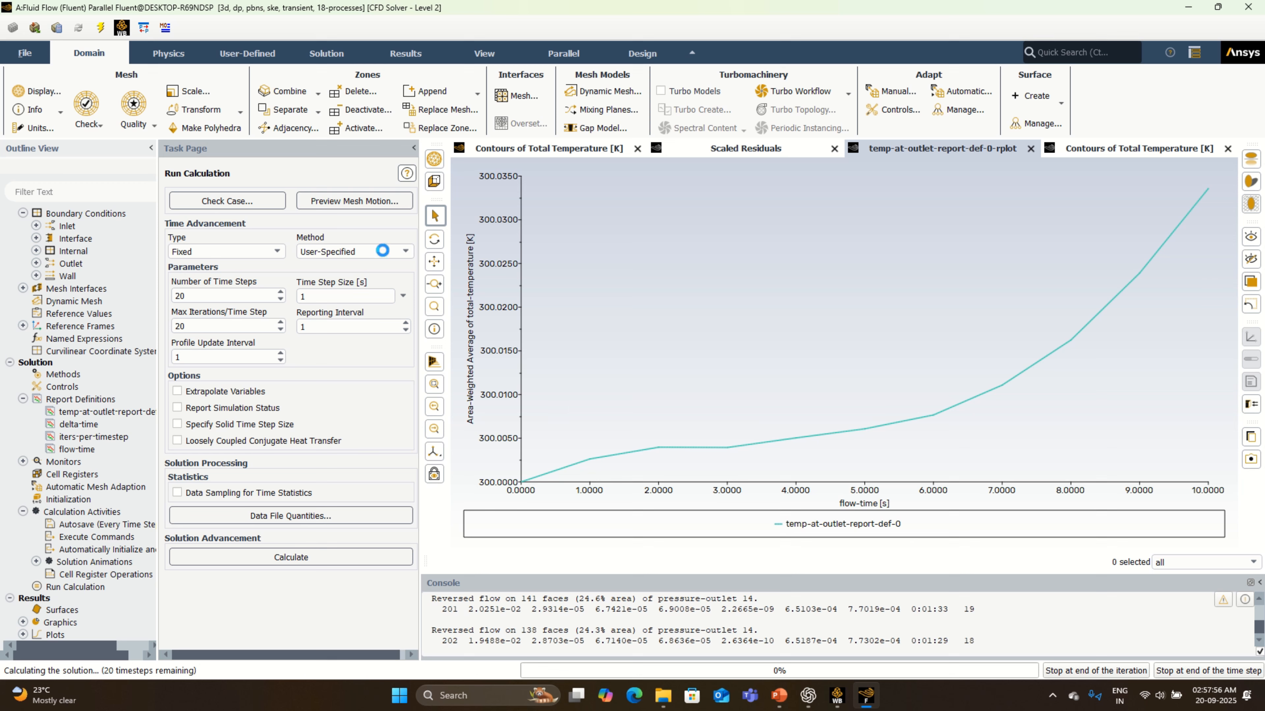
left_click(549, 18)
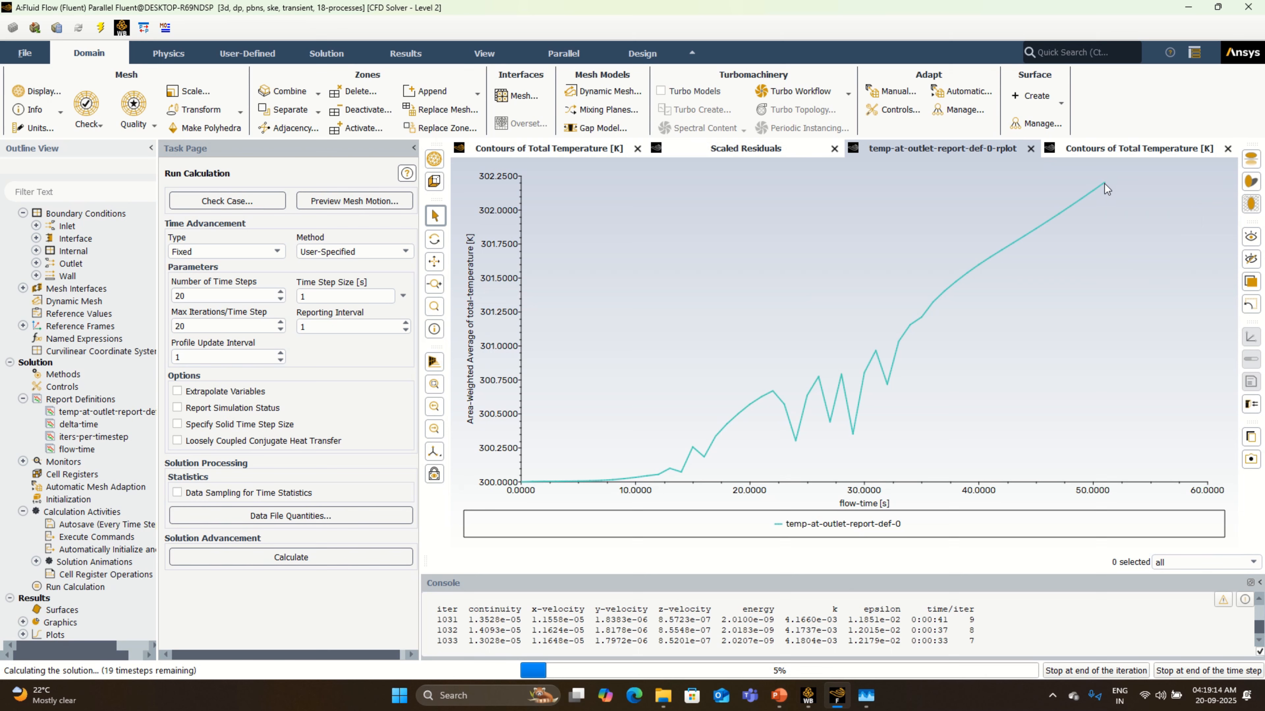
- Examine the outlet temperature plot, scaled residuals and total temperature contours while the continued calculation runs
mouse_move(1103, 188)
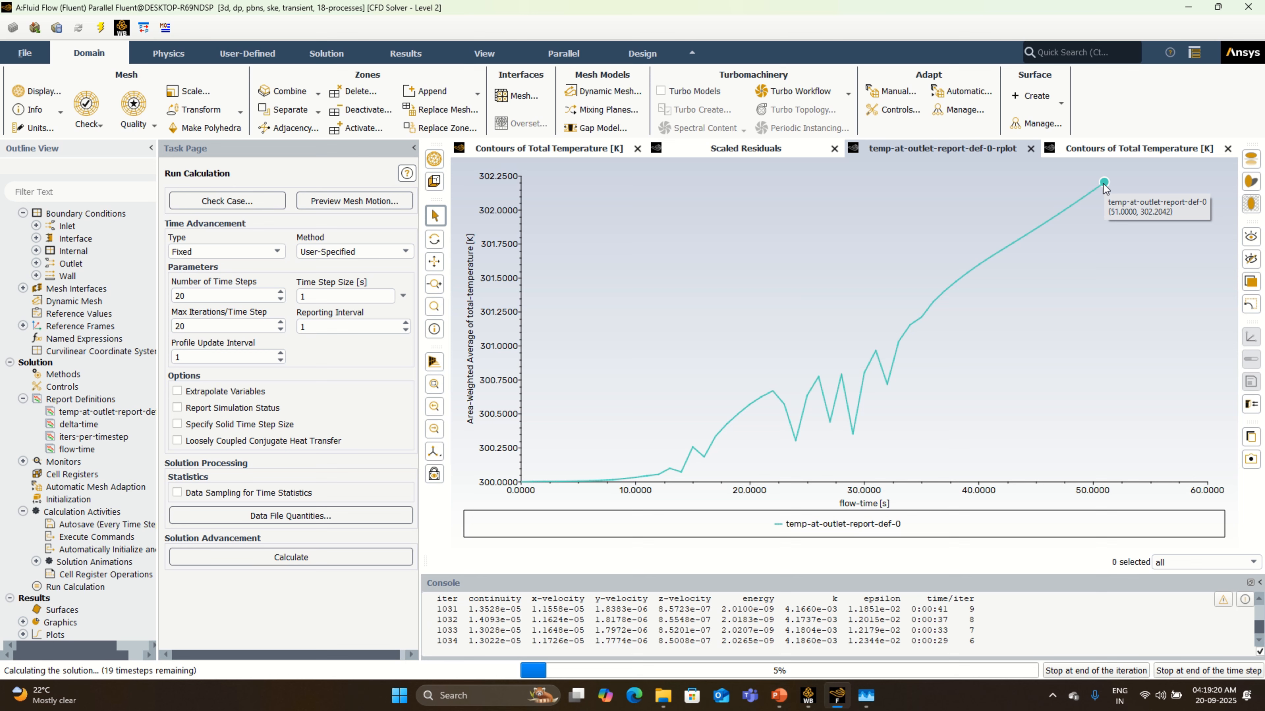
left_click(1104, 158)
left_click(889, 157)
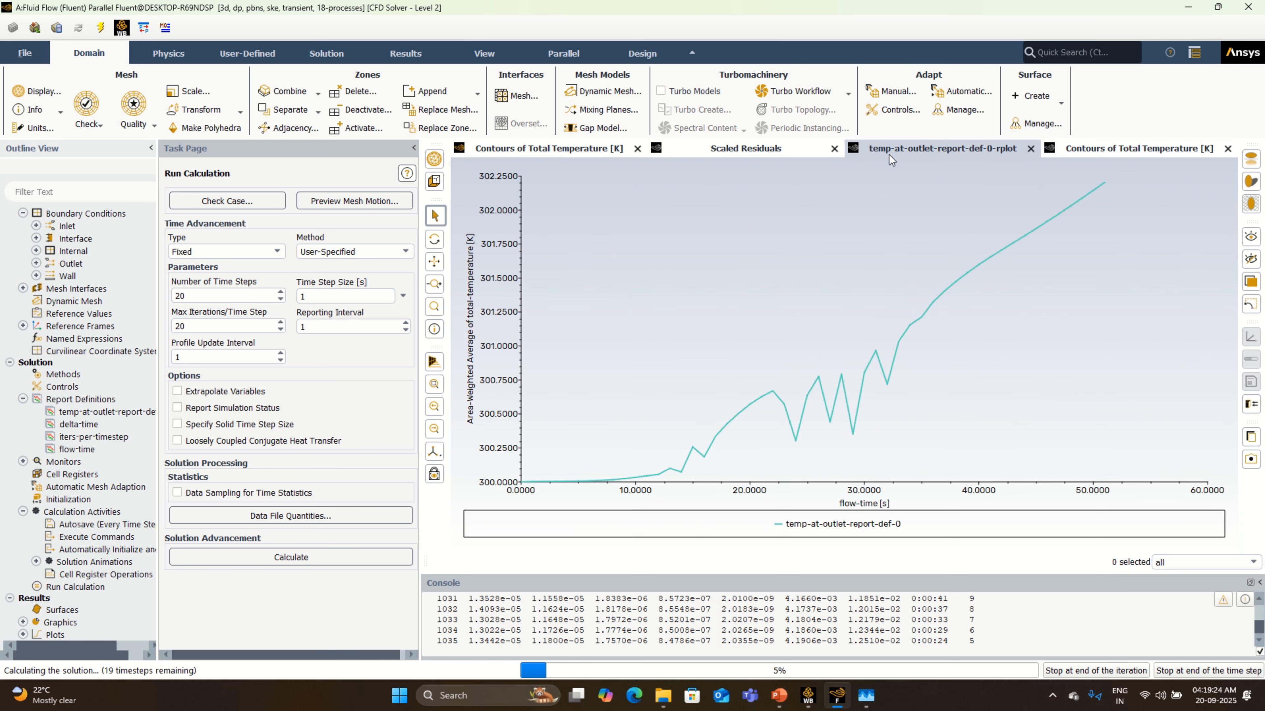
left_click(778, 149)
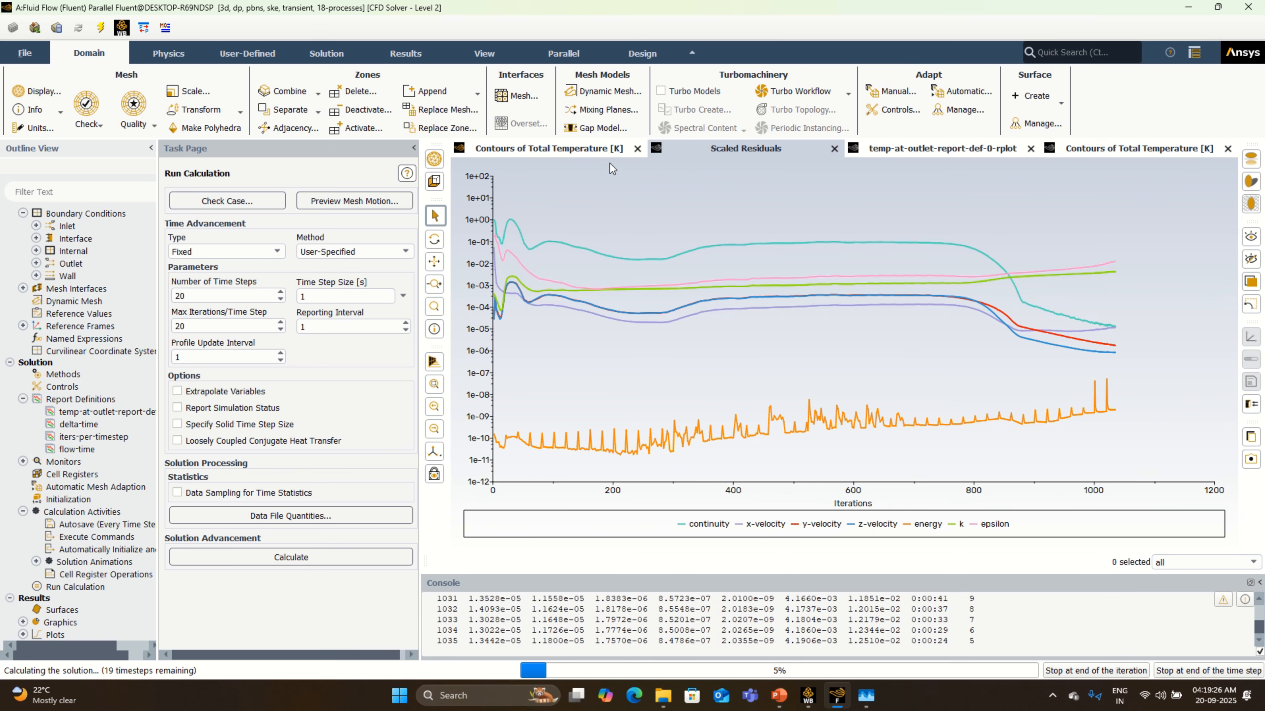
left_click(603, 153)
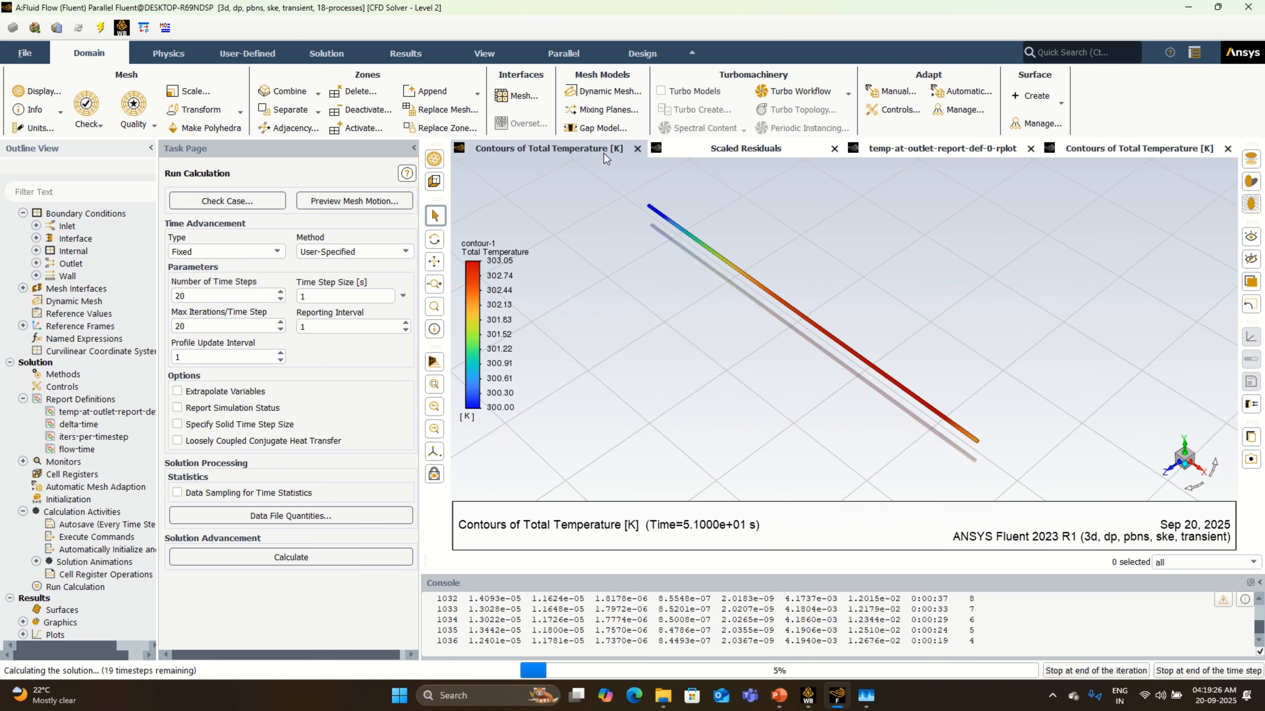
left_click(780, 157)
left_click(950, 152)
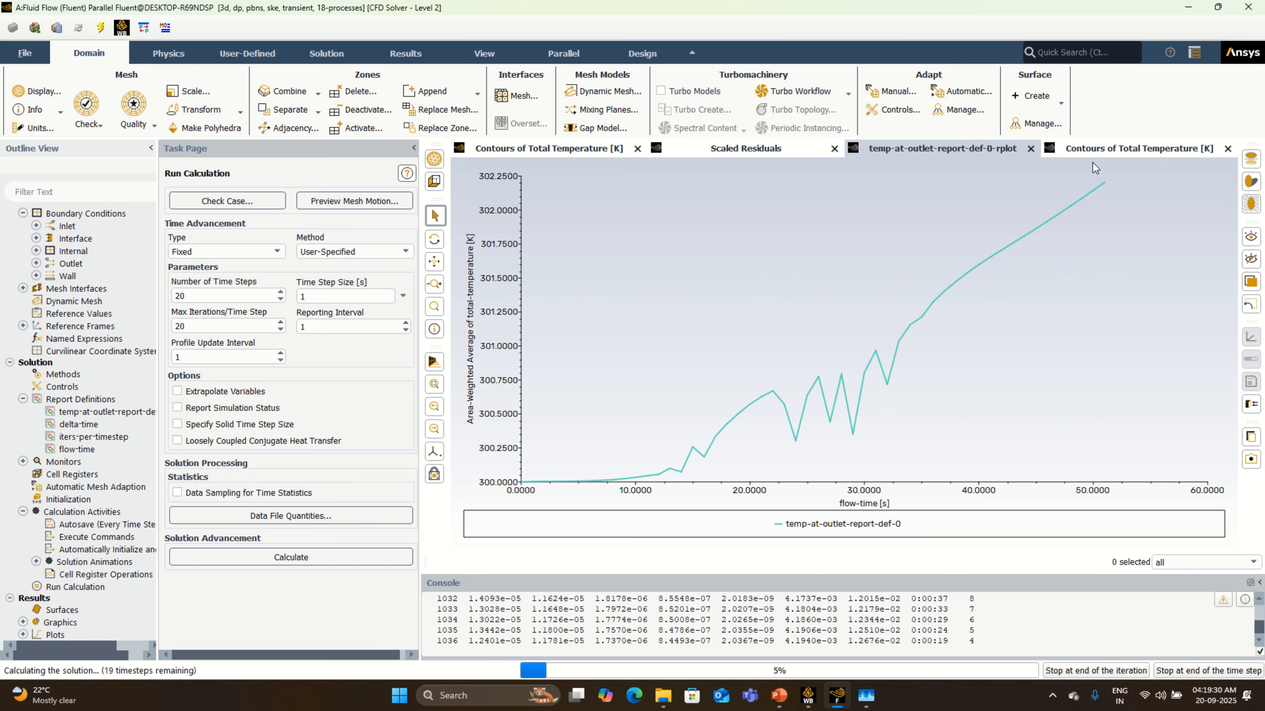
left_click(1099, 149)
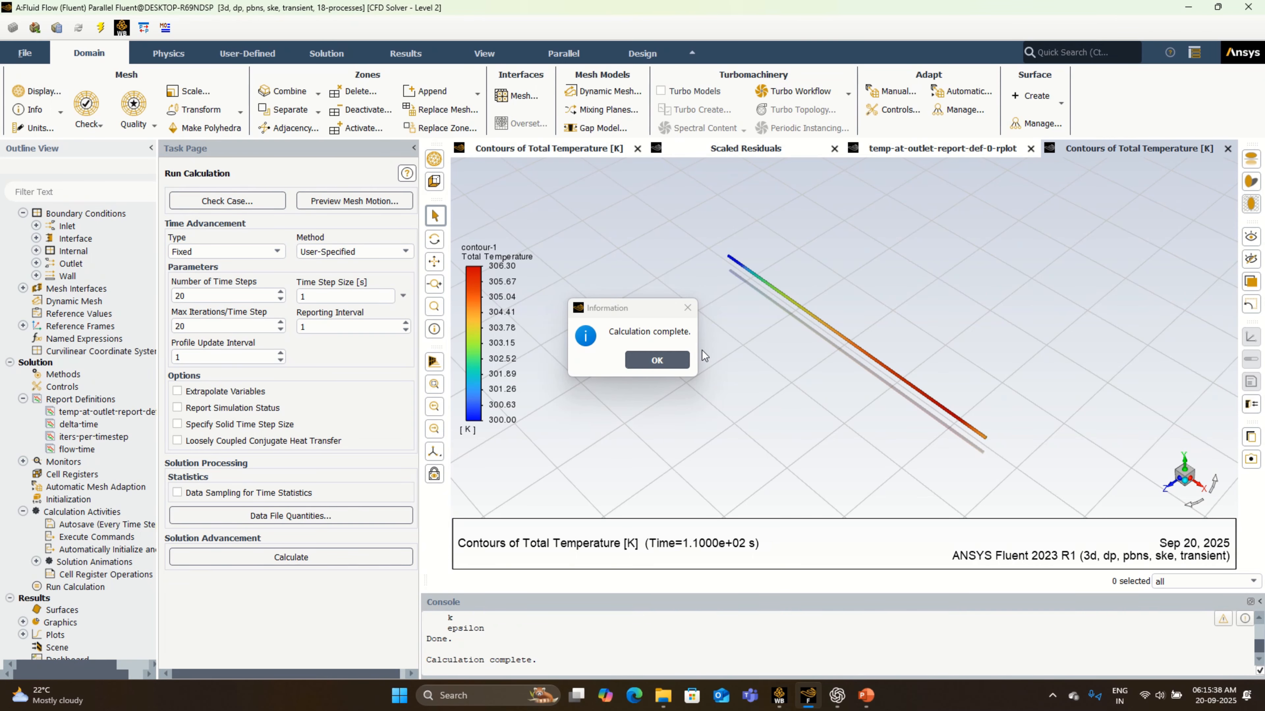
- Dismiss the completion notice and inspect the residuals, total temperature contours and the end of the outlet temperature curve
left_click(661, 358)
left_click(736, 148)
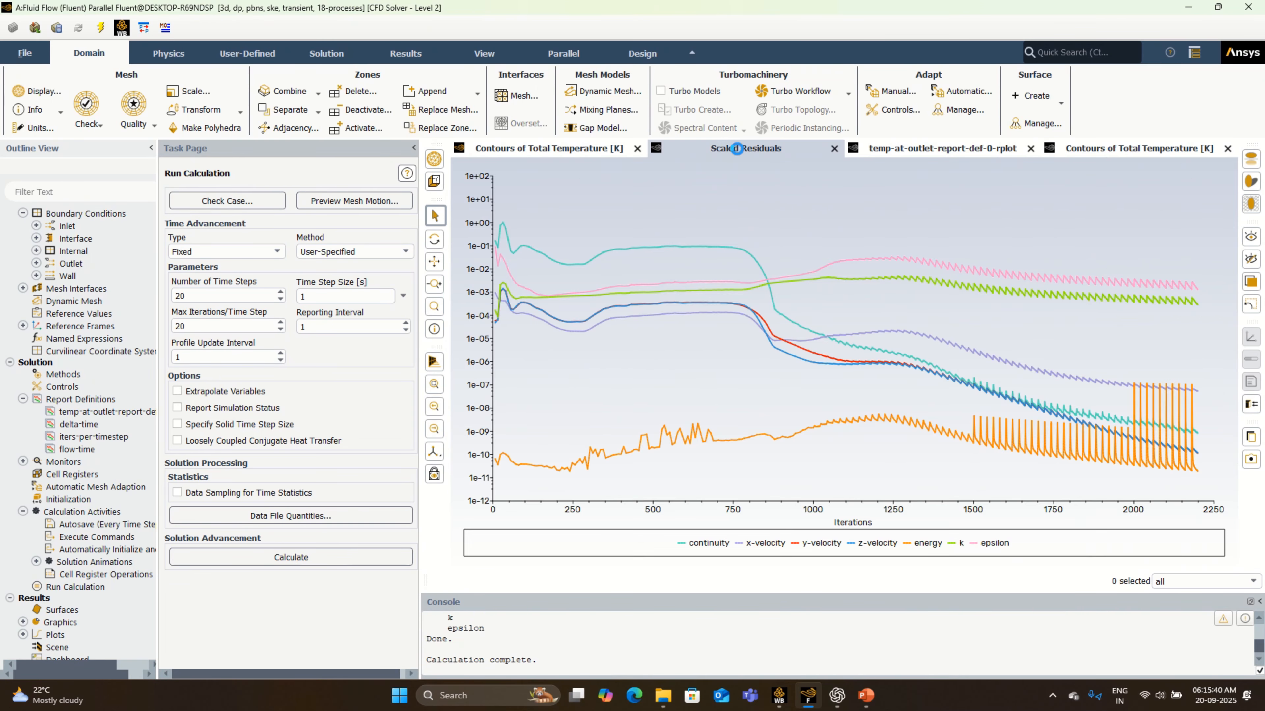
left_click(917, 151)
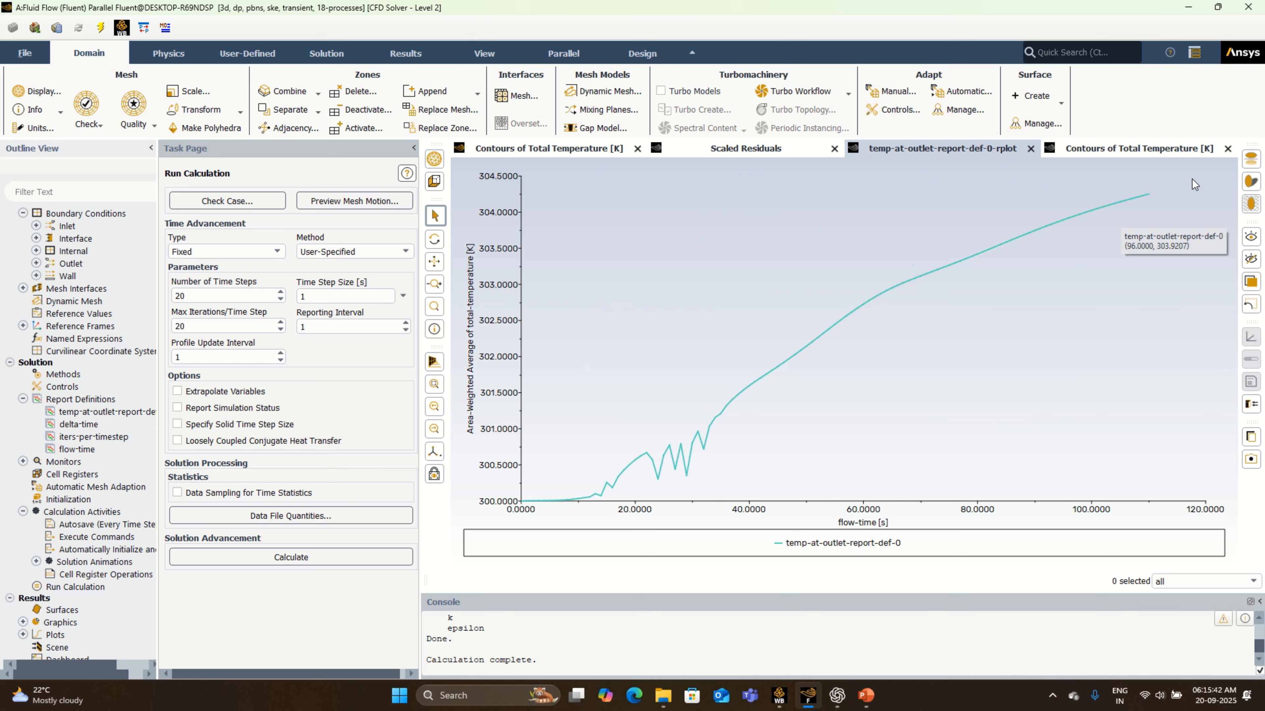
left_click(1158, 150)
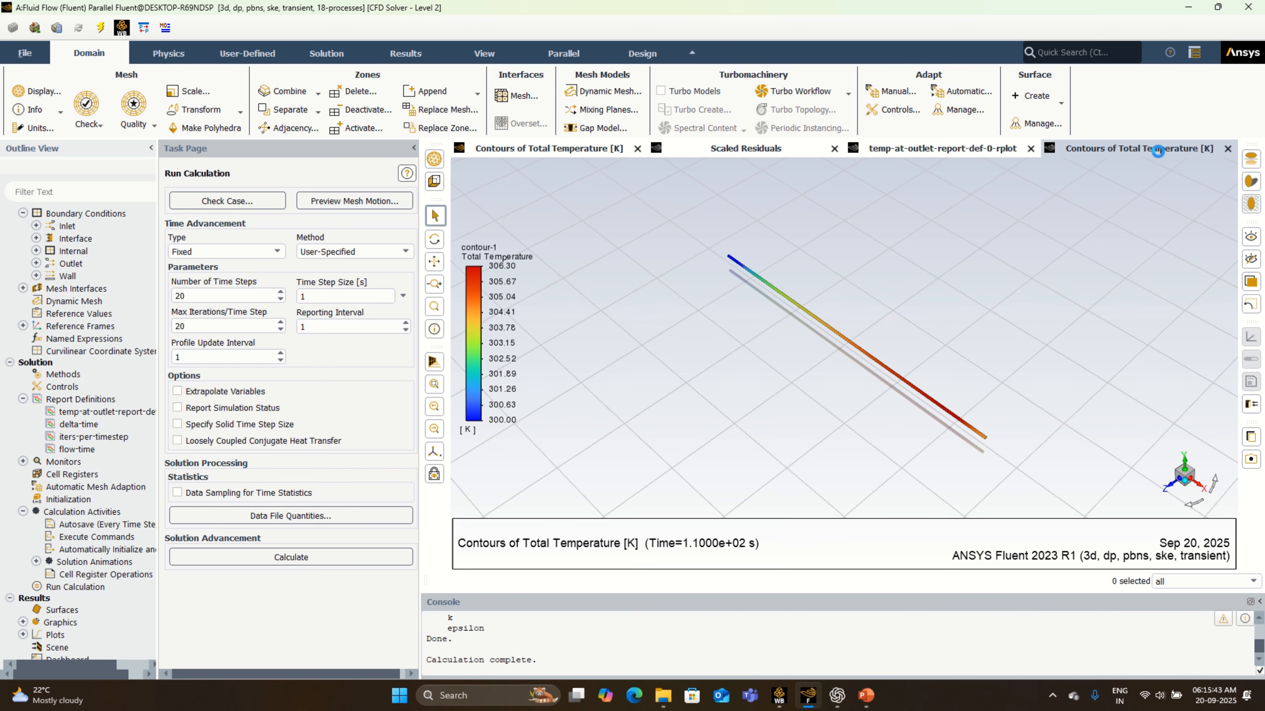
left_click(952, 150)
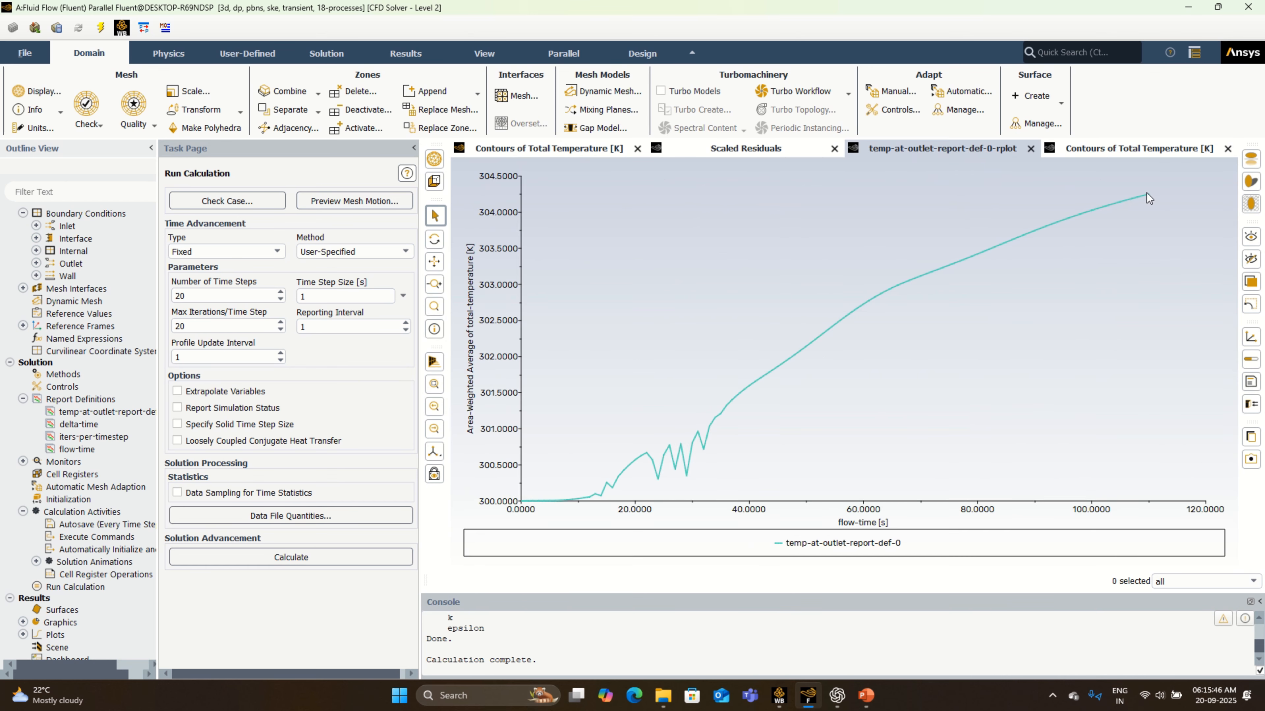
mouse_move(1144, 196)
- Switch to Workbench and save the project, checking the Fluent console while the results are written
left_click(785, 703)
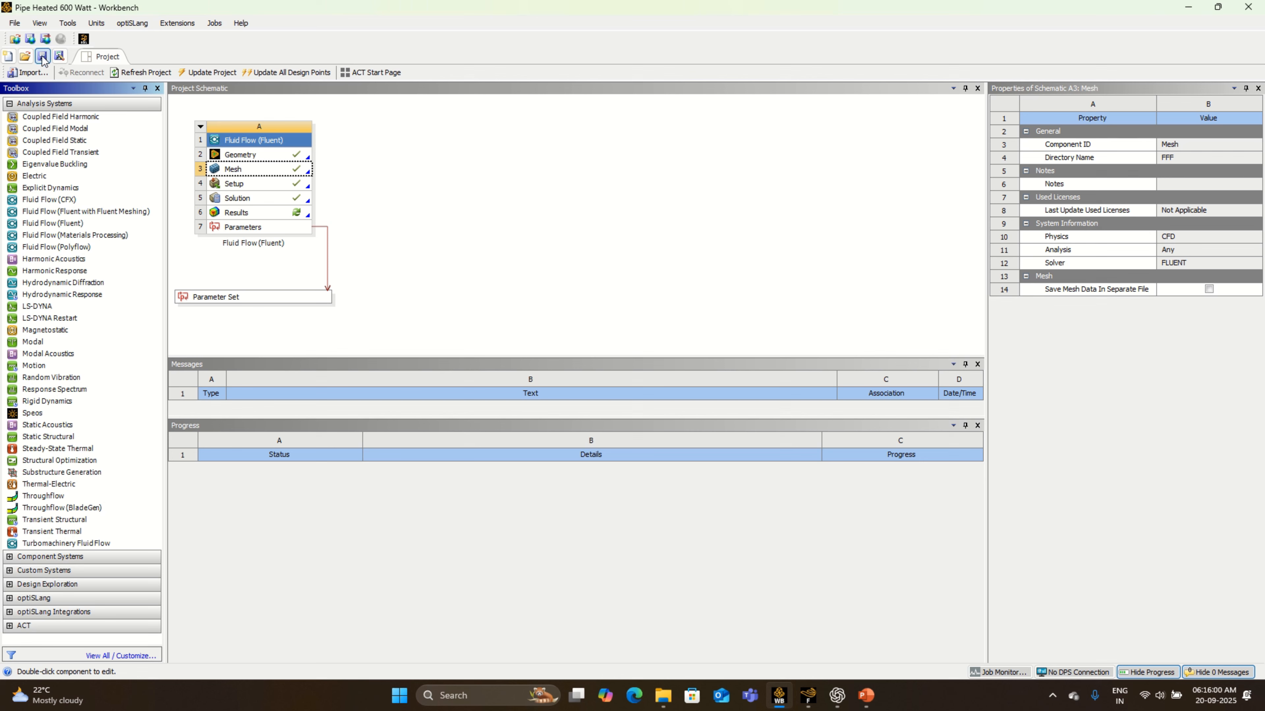
left_click(43, 57)
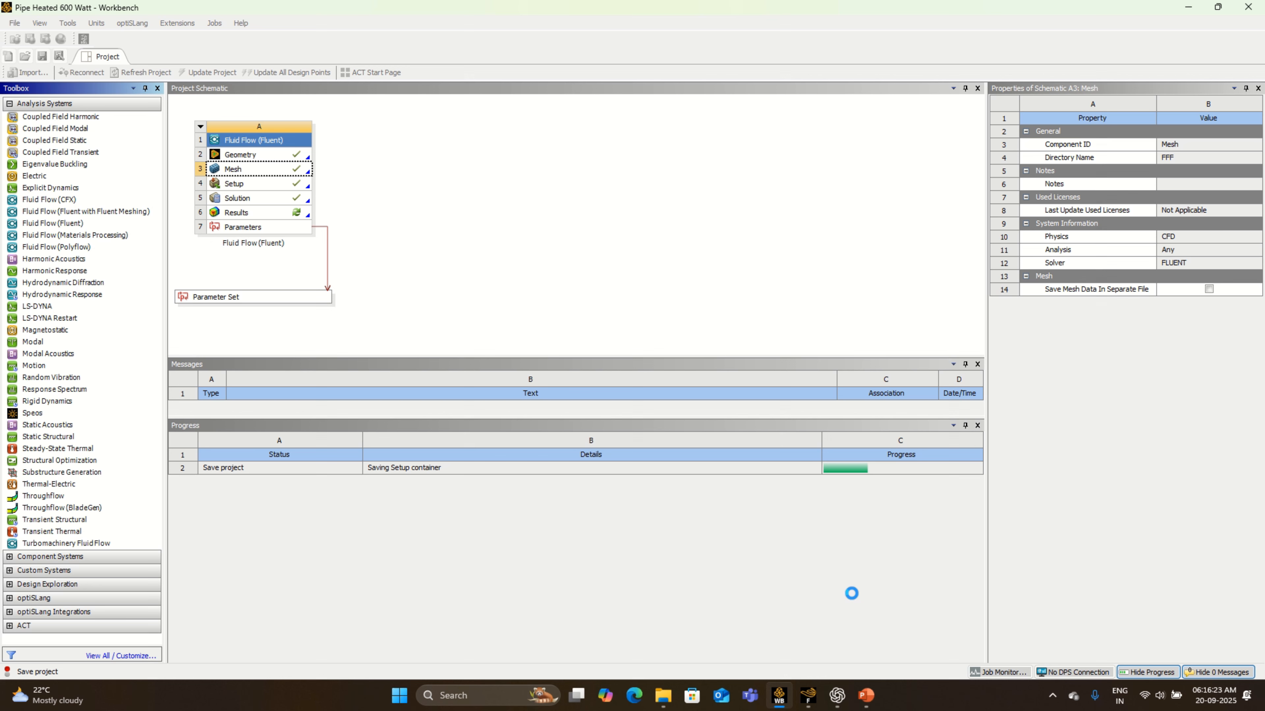
left_click(808, 695)
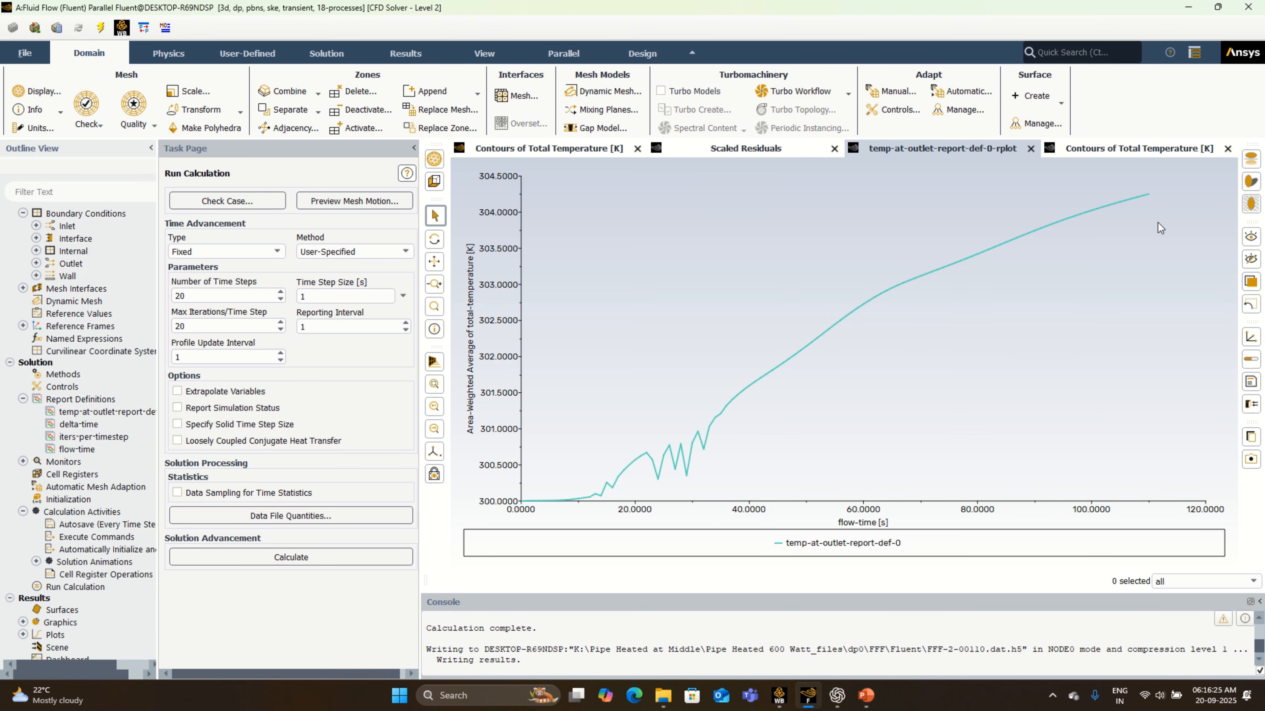
left_click(779, 695)
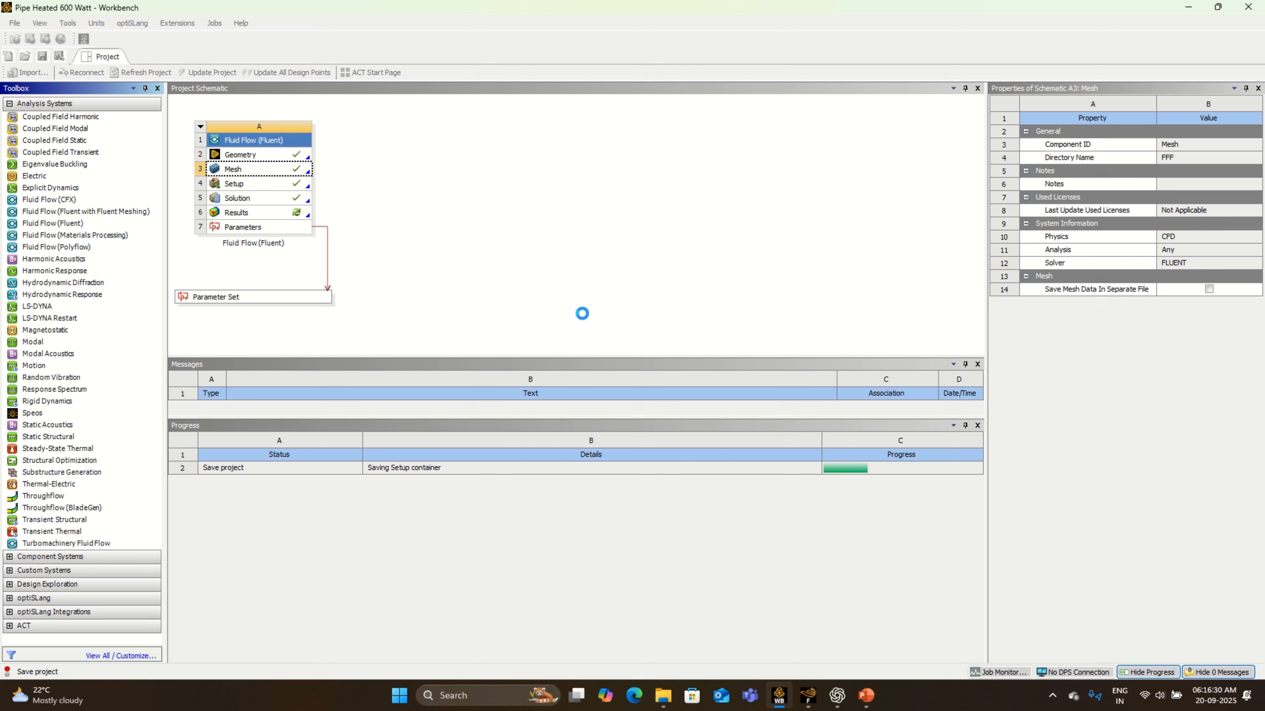
key("alt+Tab")
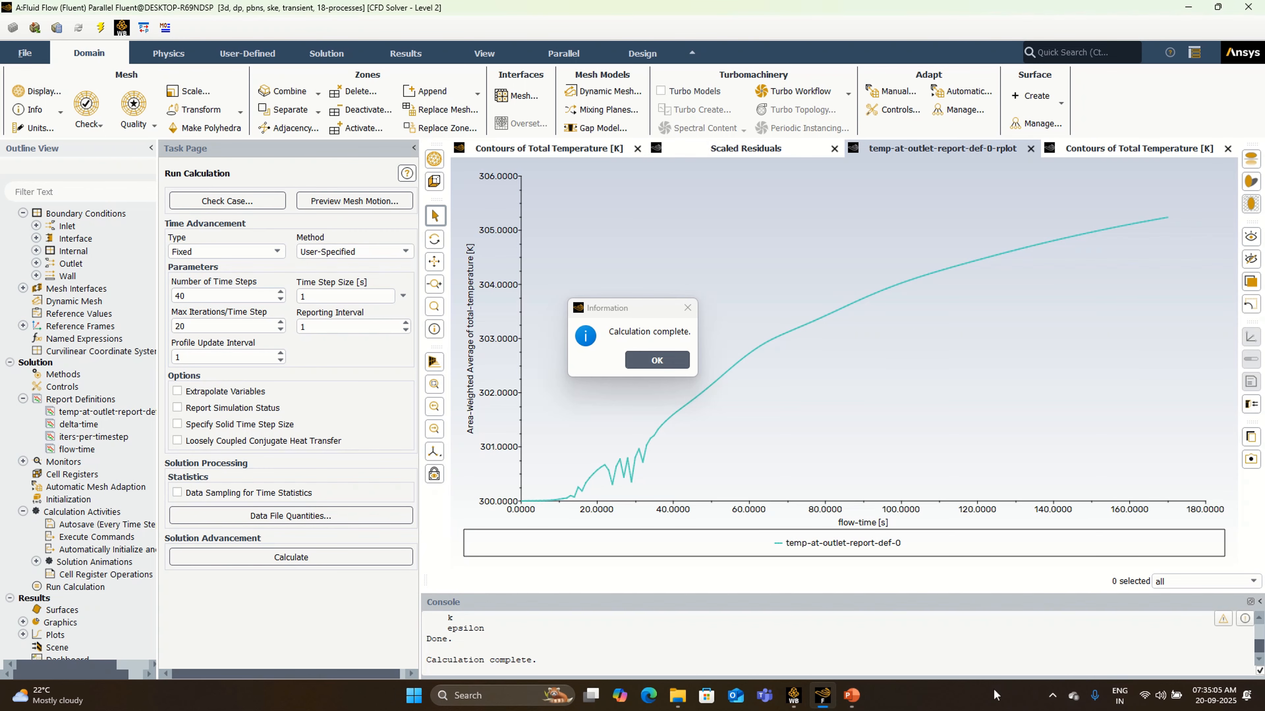
- Review the total temperature contours, outlet temperature plot and scaled residuals of the 40-step run and dismiss the completion notice
mouse_move(1165, 221)
left_click(1108, 152)
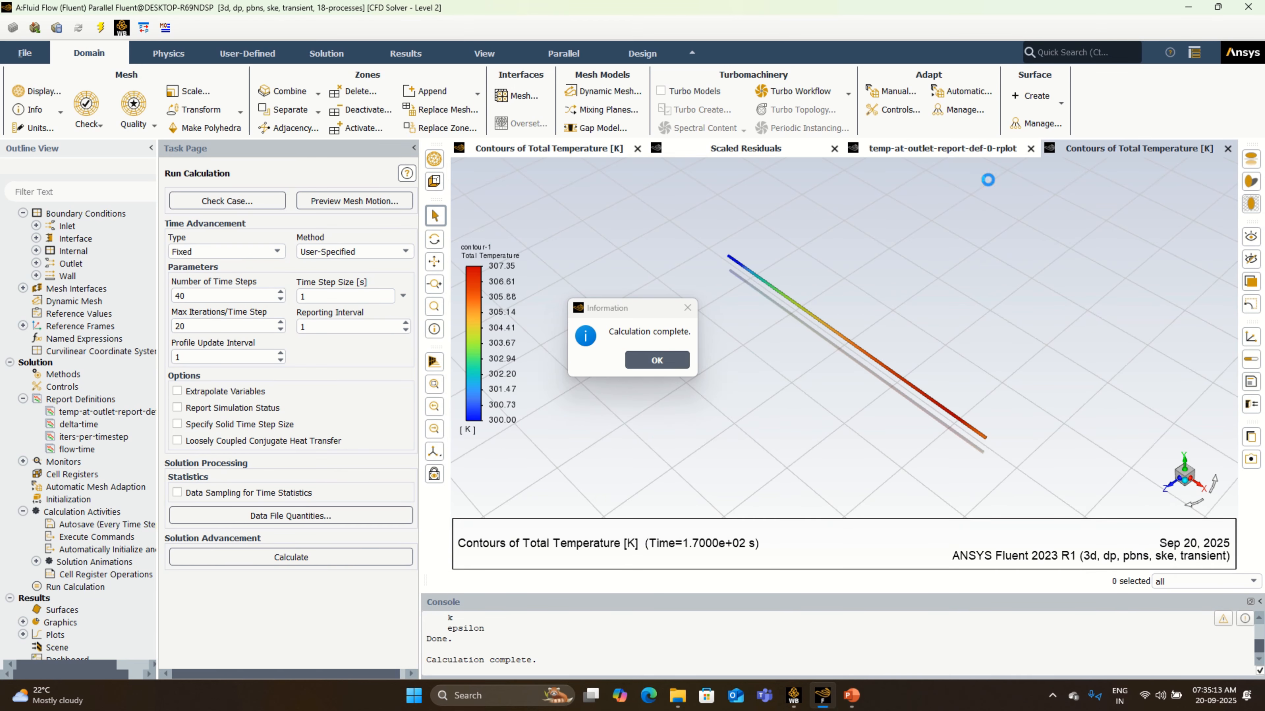
left_click(951, 158)
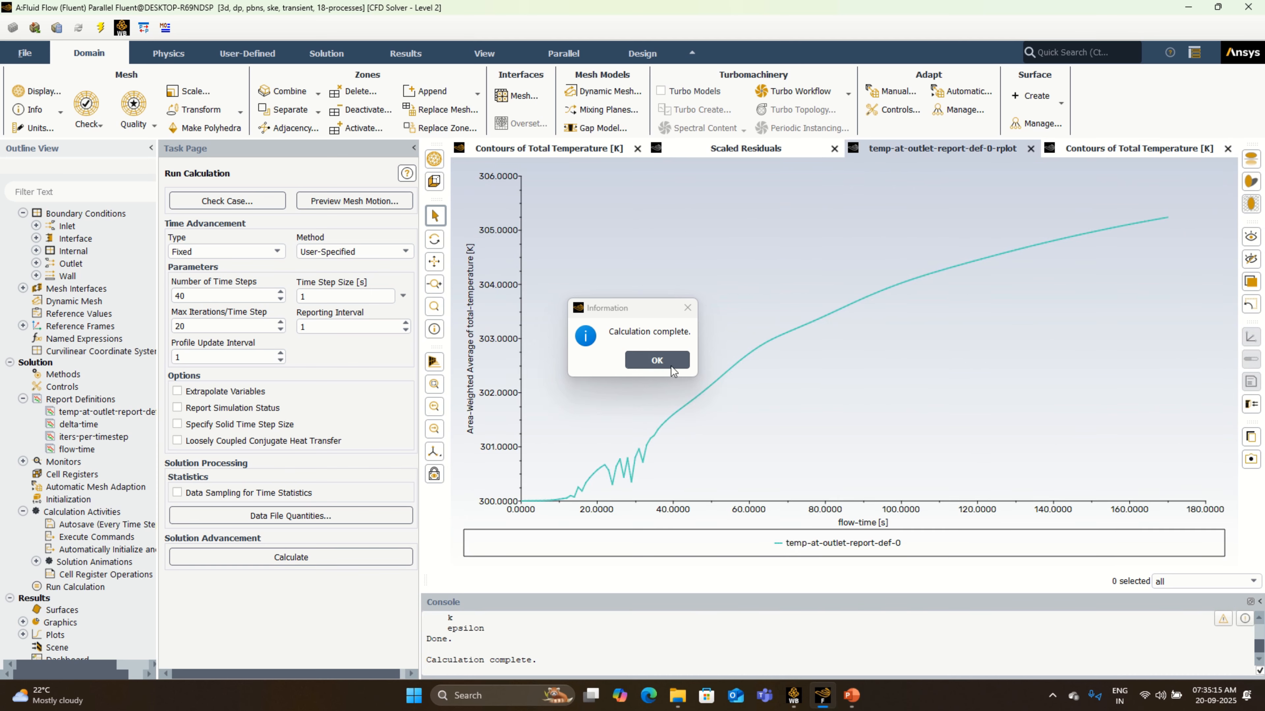
left_click(661, 361)
left_click(756, 149)
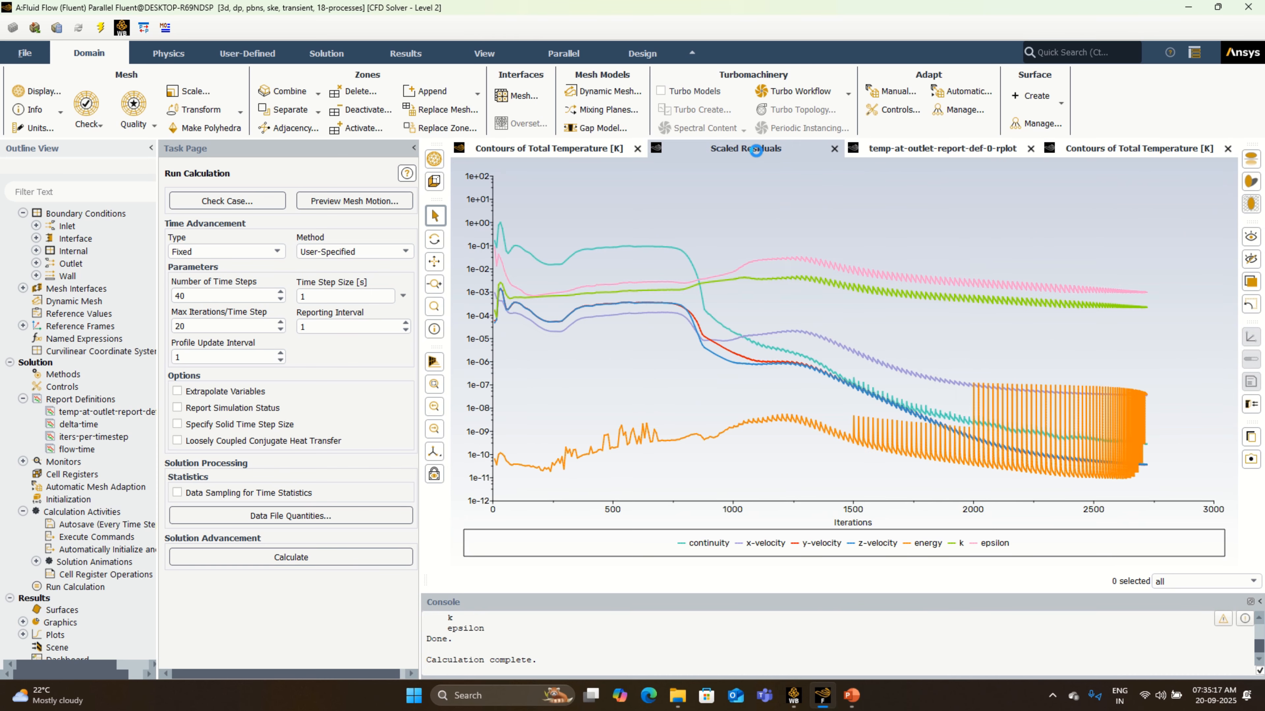
left_click(913, 151)
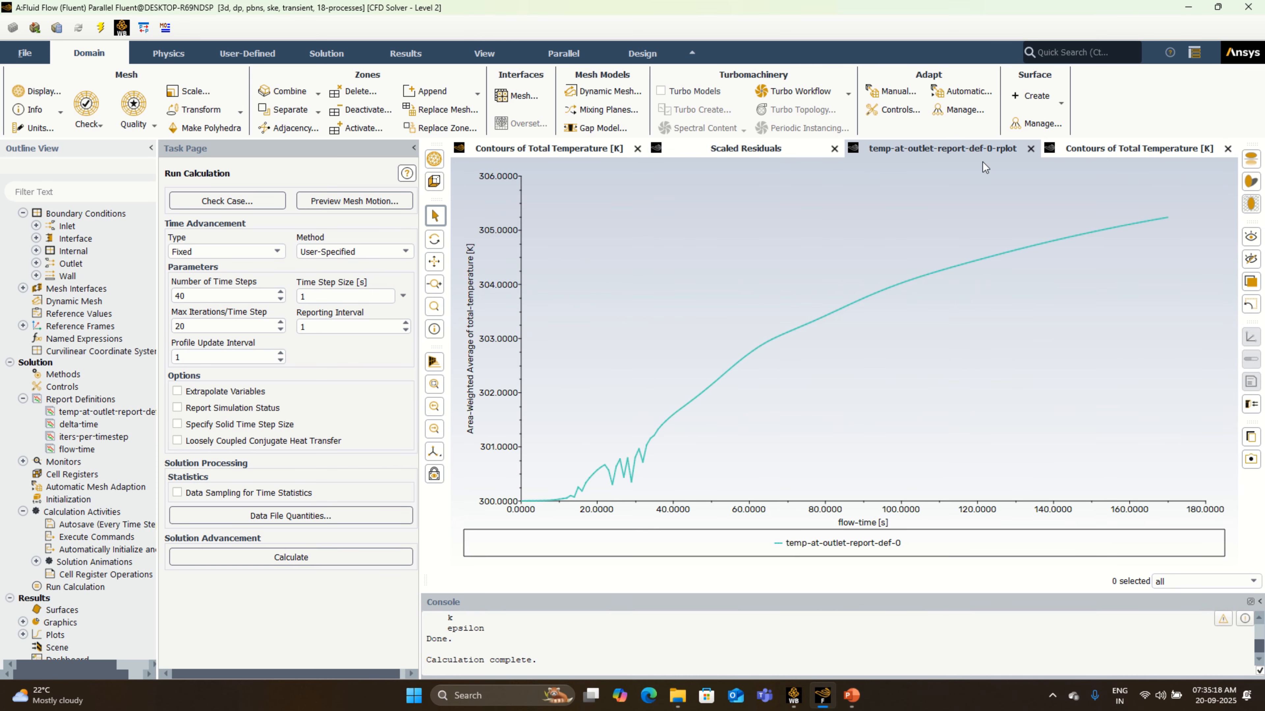
left_click(1140, 152)
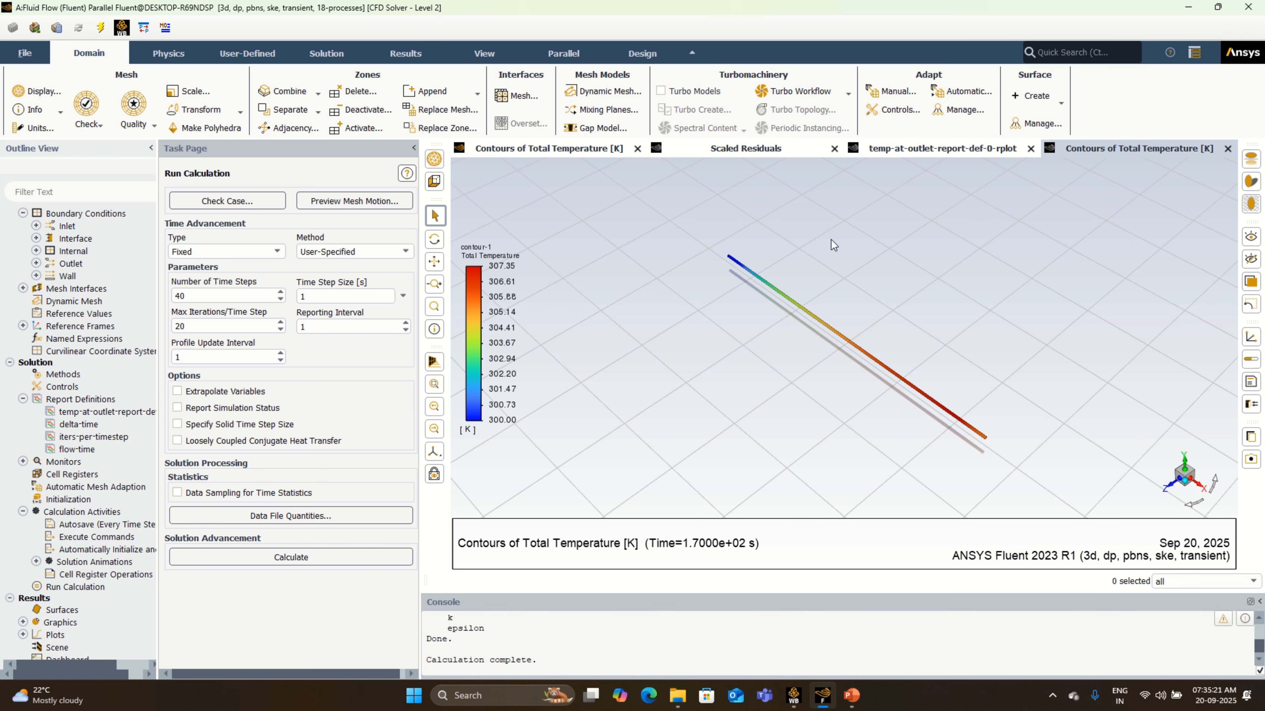
left_click(763, 149)
left_click(936, 155)
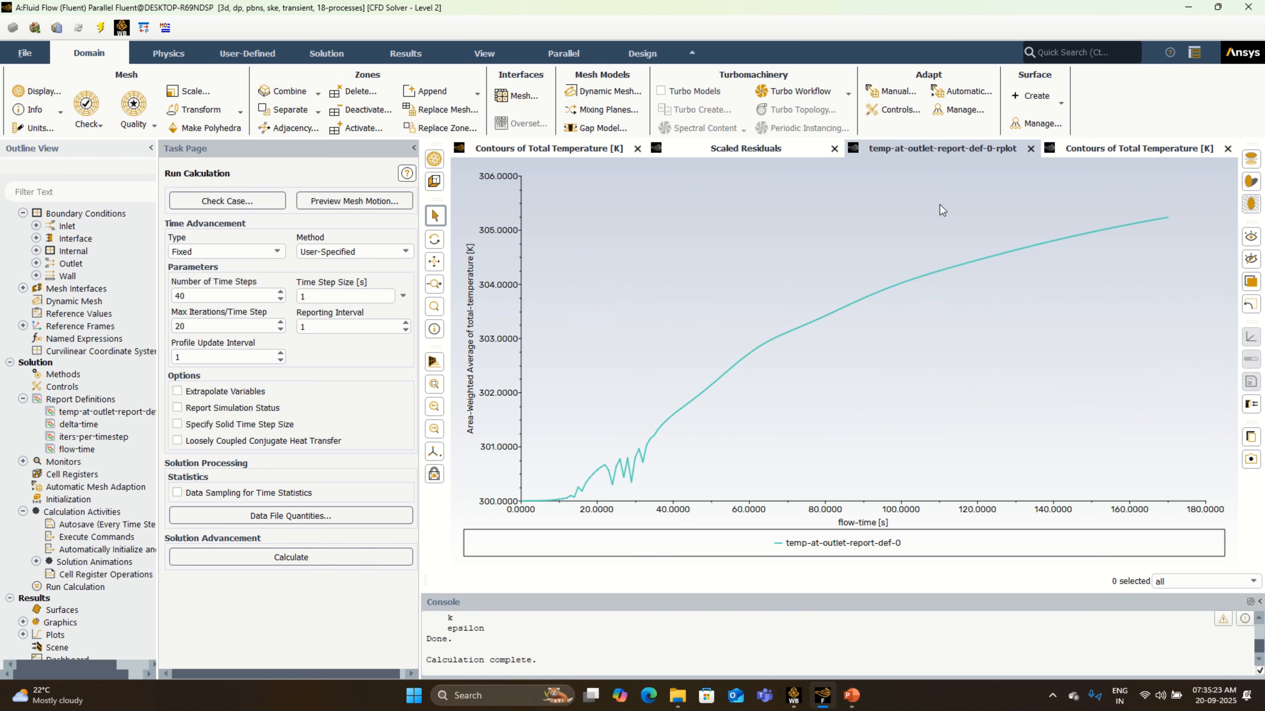
left_click(1158, 151)
- Switch to Workbench and save the Pipe Heated 600 Watt project with the results of the 40-step run
left_click(794, 695)
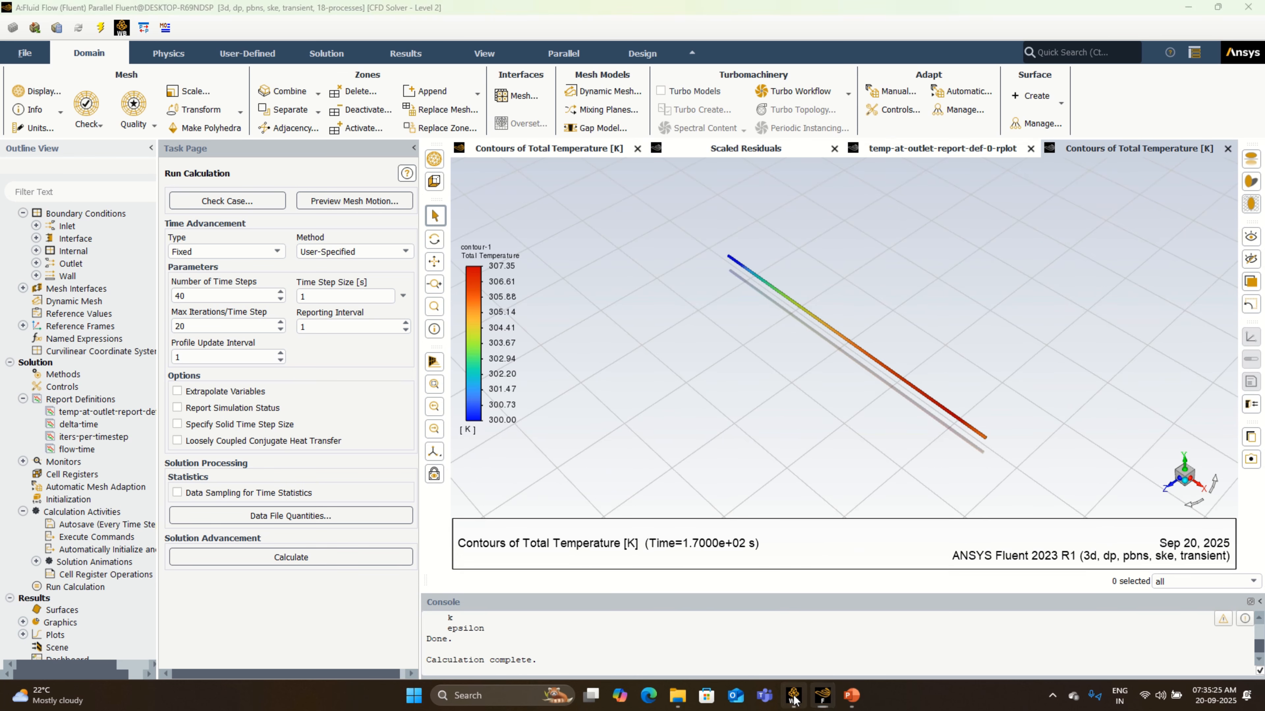
left_click(42, 56)
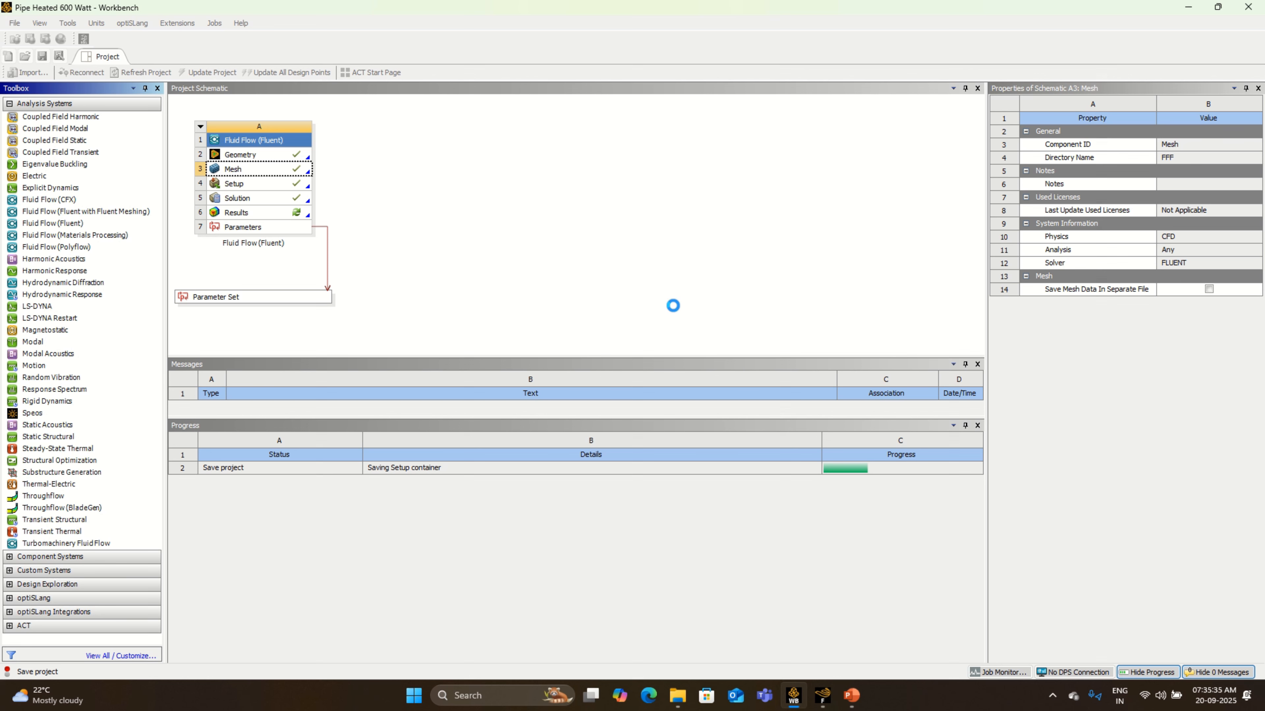
mouse_move(602, 27)
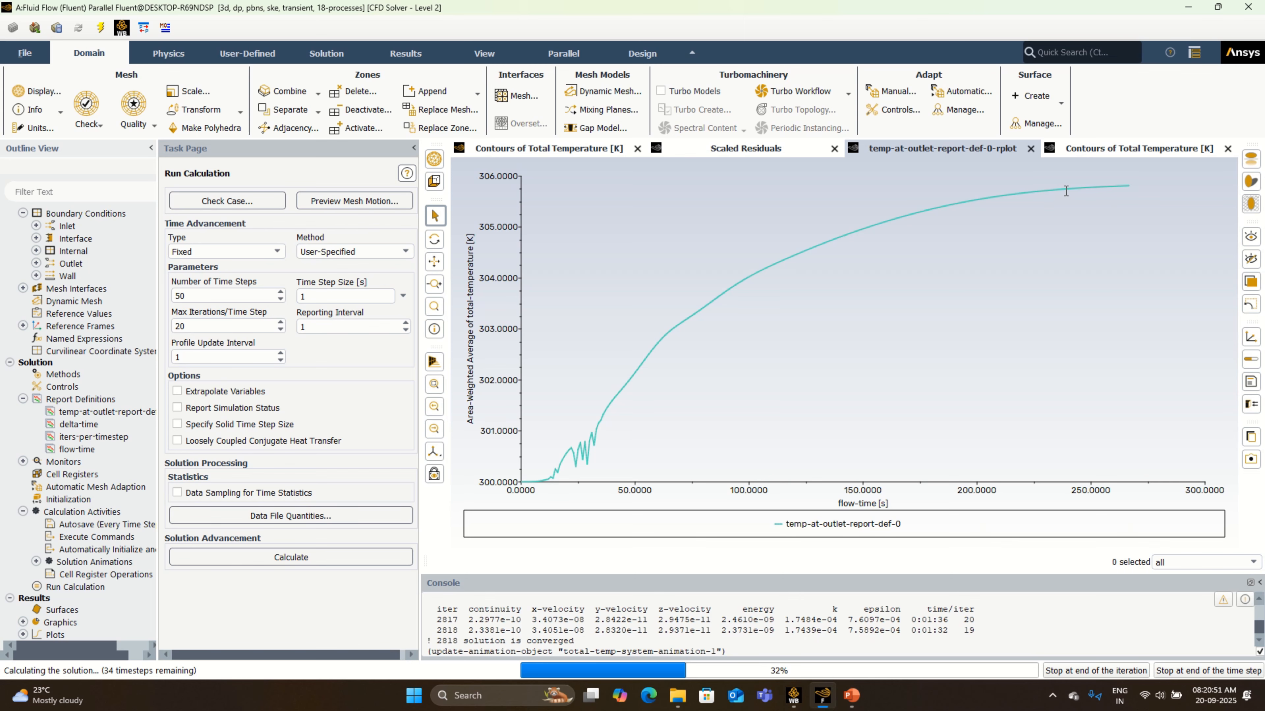
- Examine the total temperature contours and points along the outlet temperature curve while the 50-step calculation runs
left_click(1103, 149)
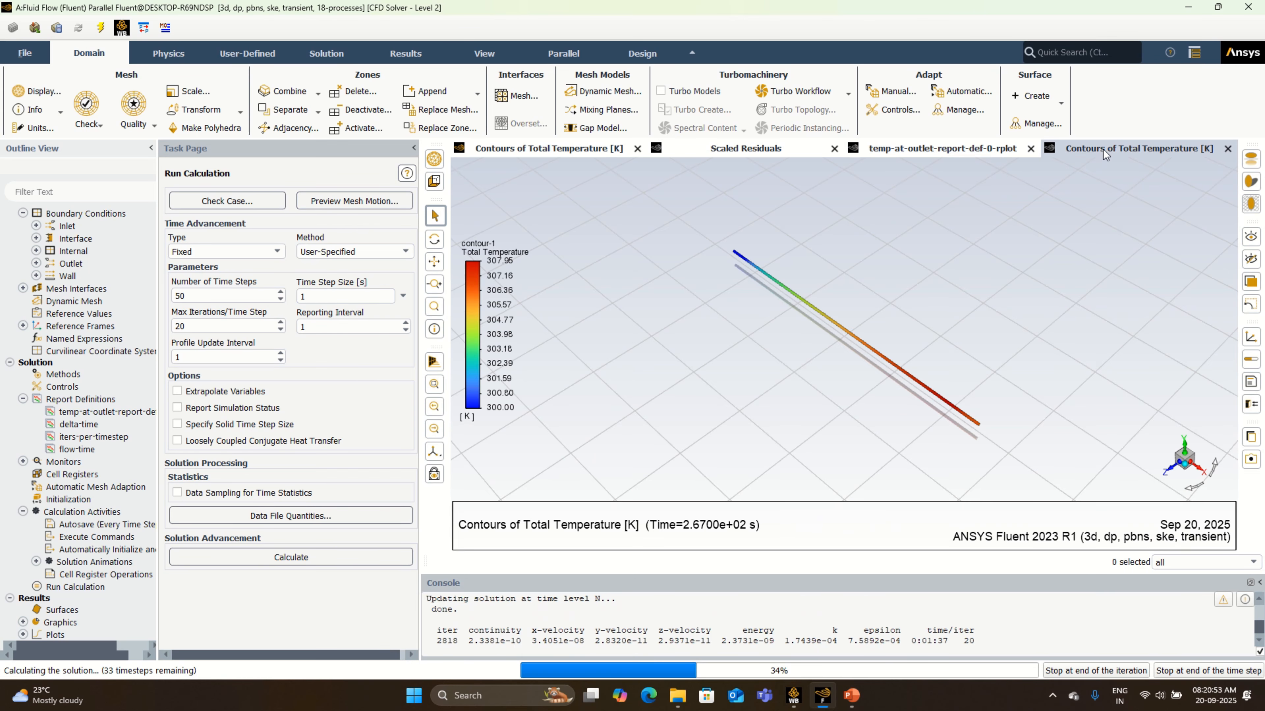
left_click(985, 155)
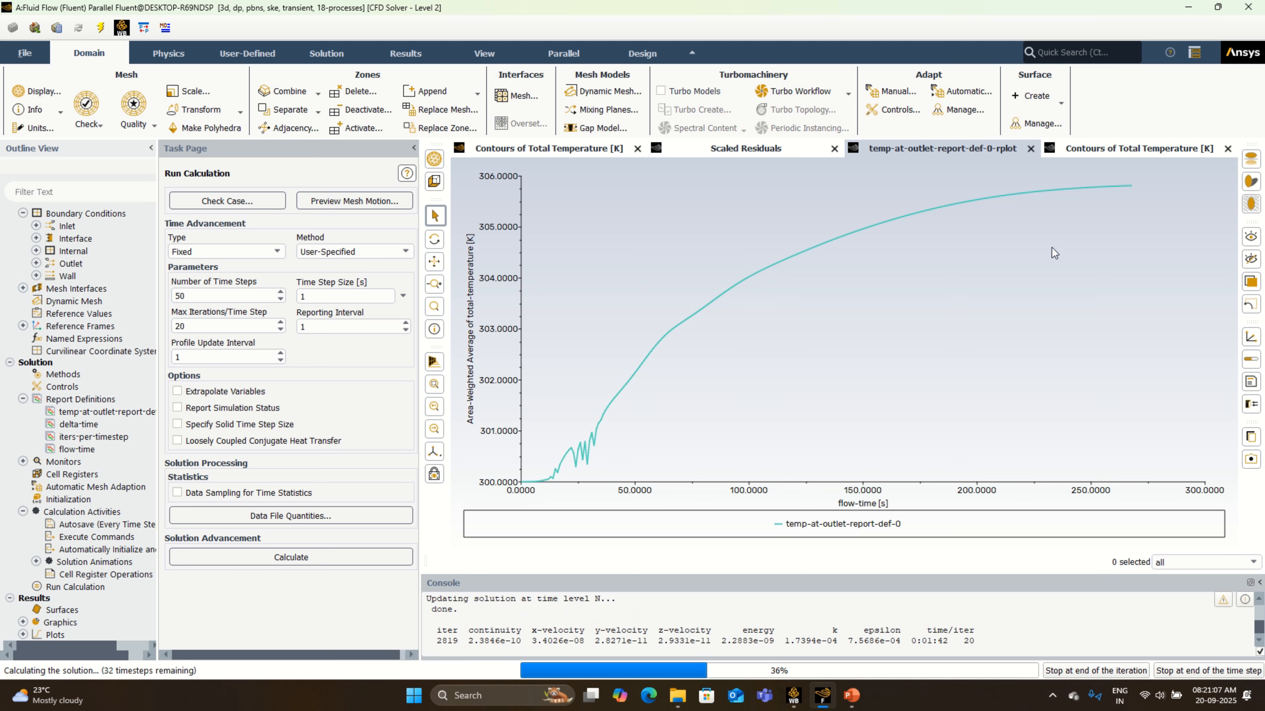
mouse_move(1073, 191)
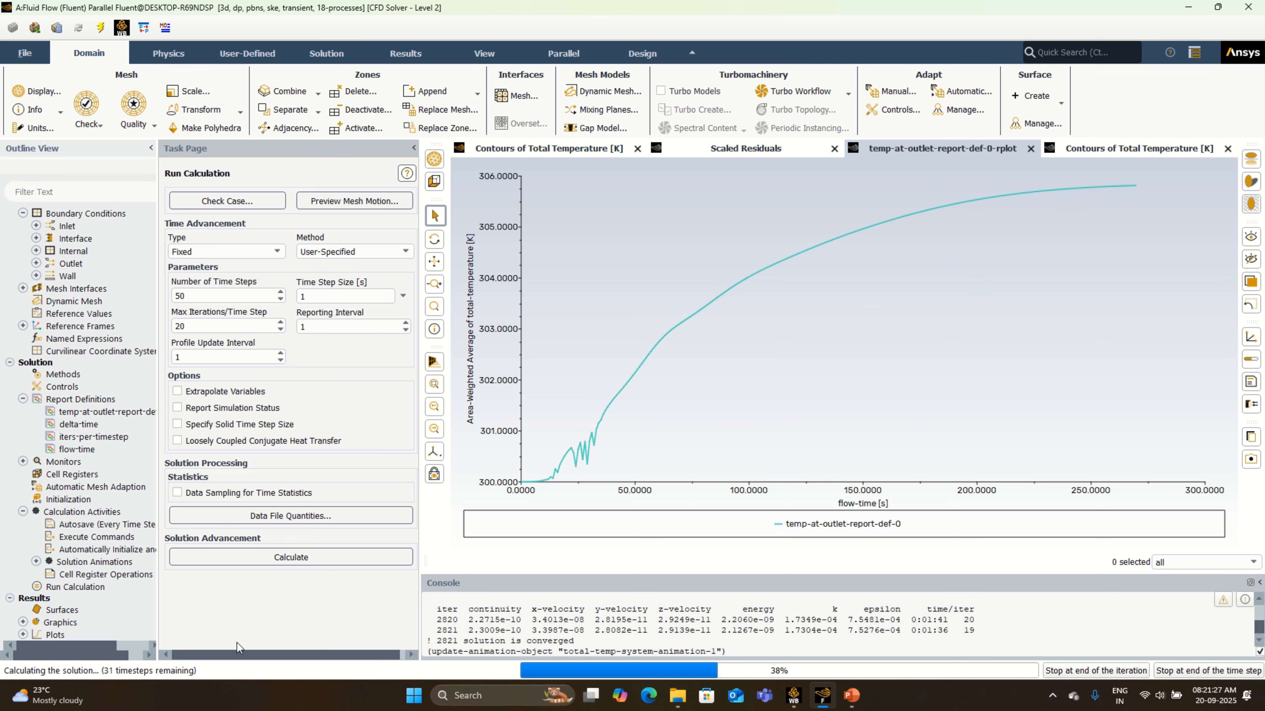
left_click(942, 149)
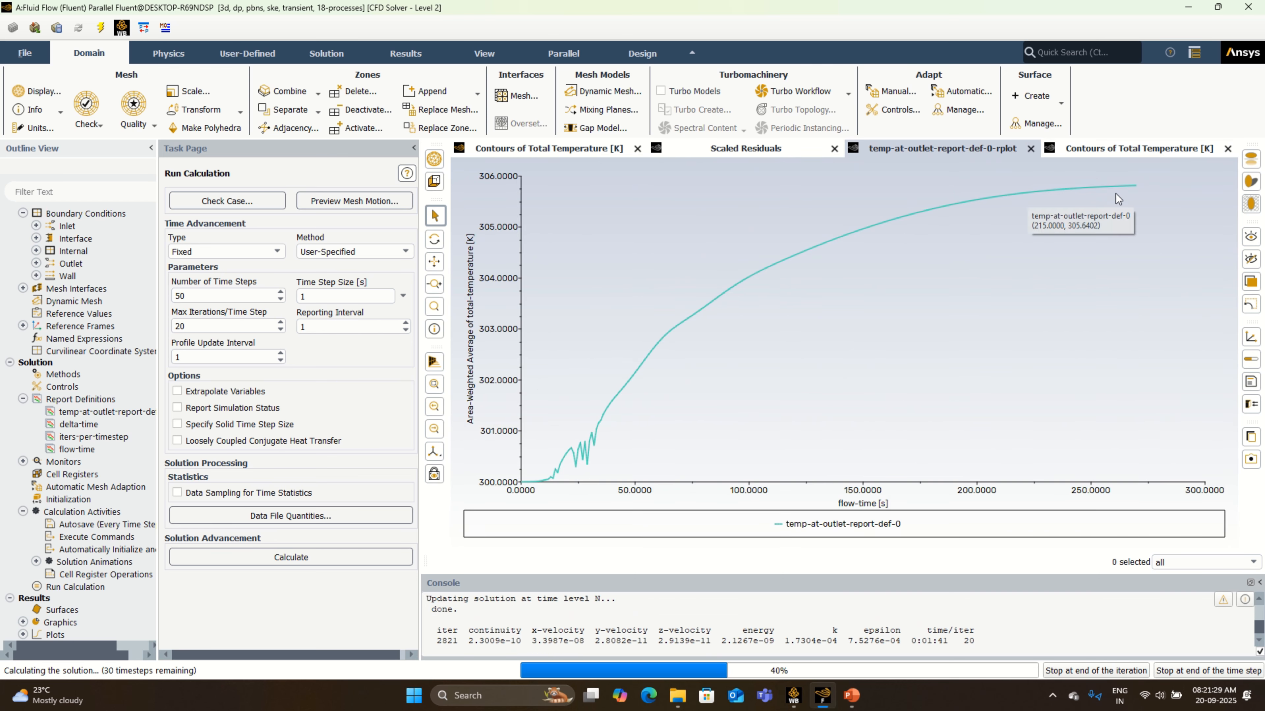
mouse_move(1135, 190)
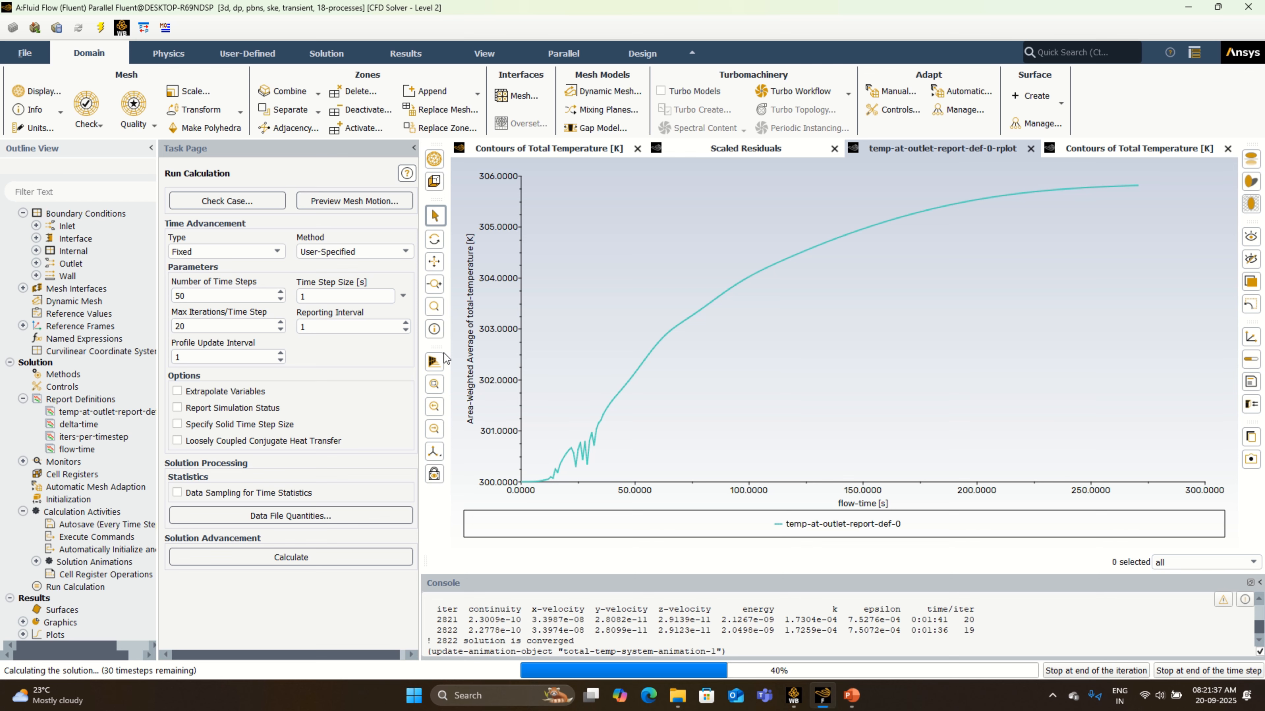
mouse_move(463, 1)
left_click(584, 23)
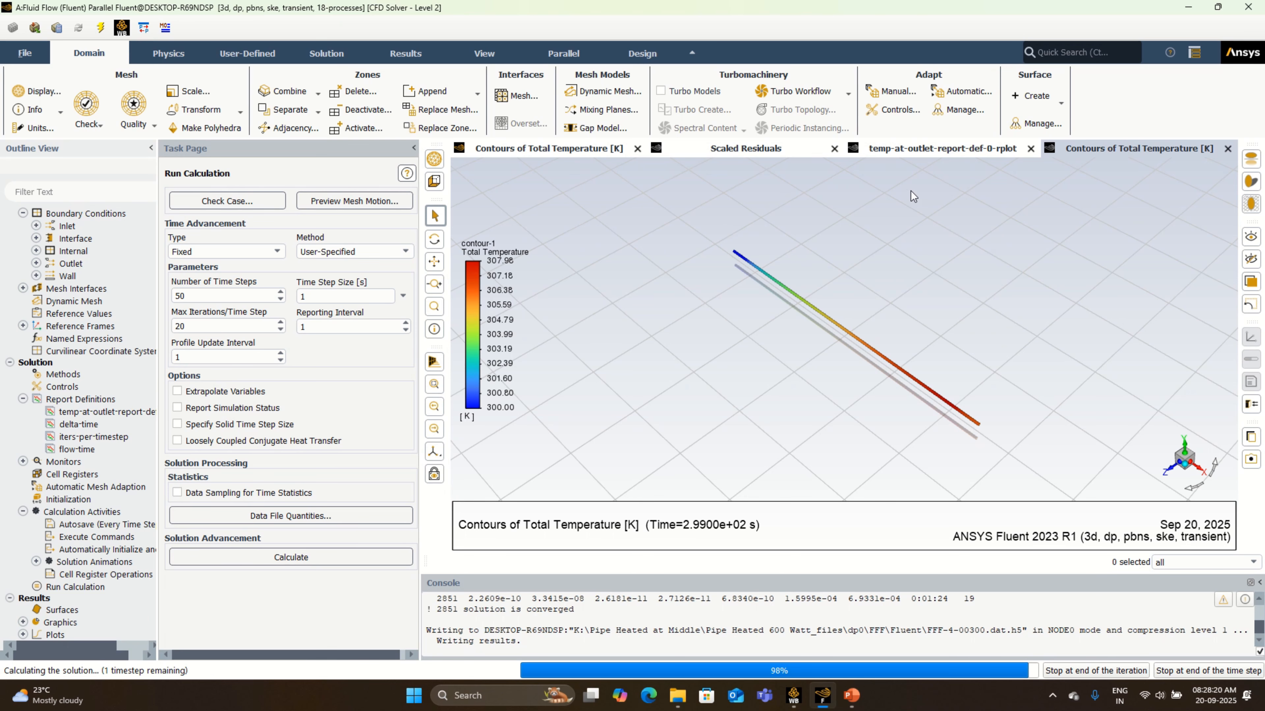
- Review the end of the outlet temperature curve, total temperature contours and scaled residuals as the 50-step run finishes
left_click(929, 152)
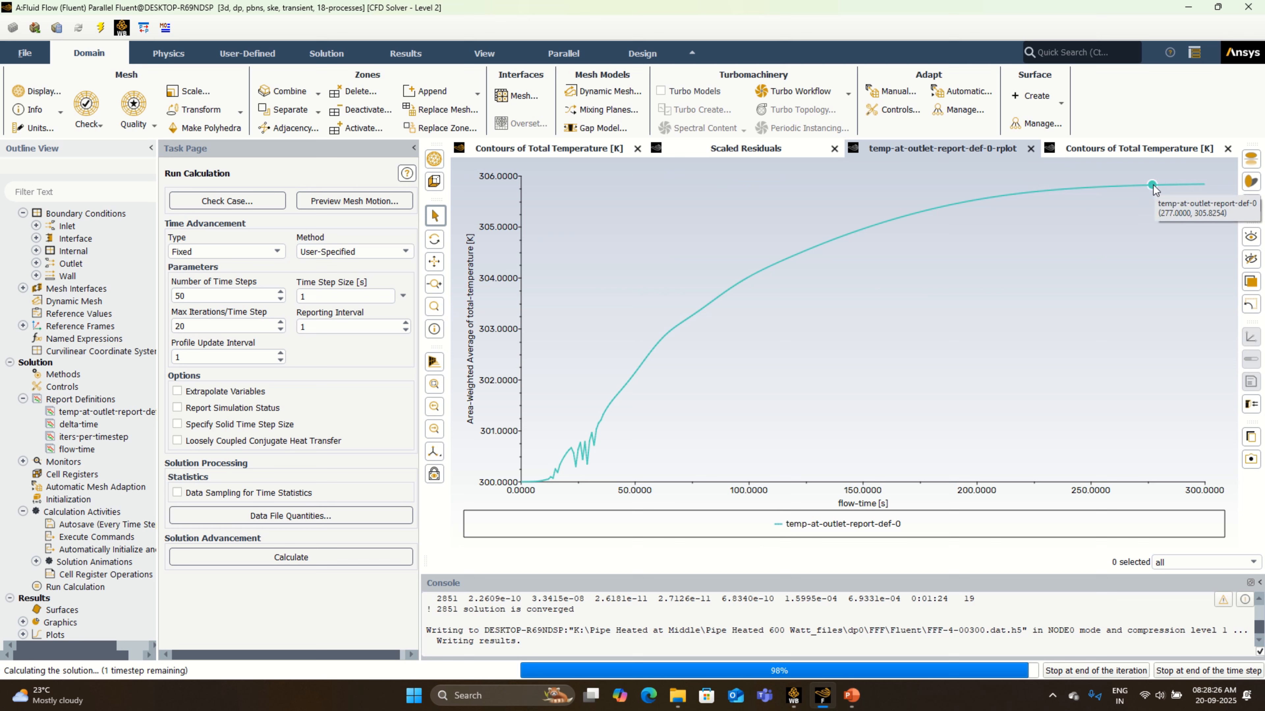
mouse_move(1202, 186)
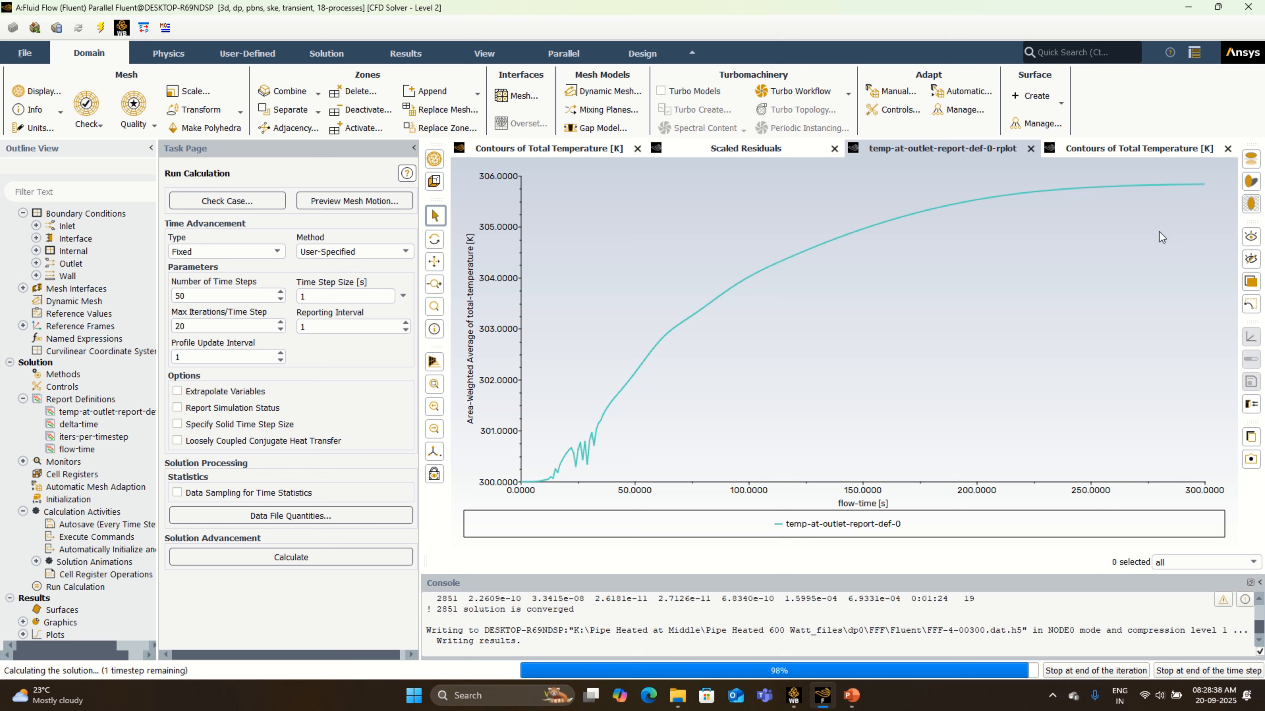
left_click(1158, 155)
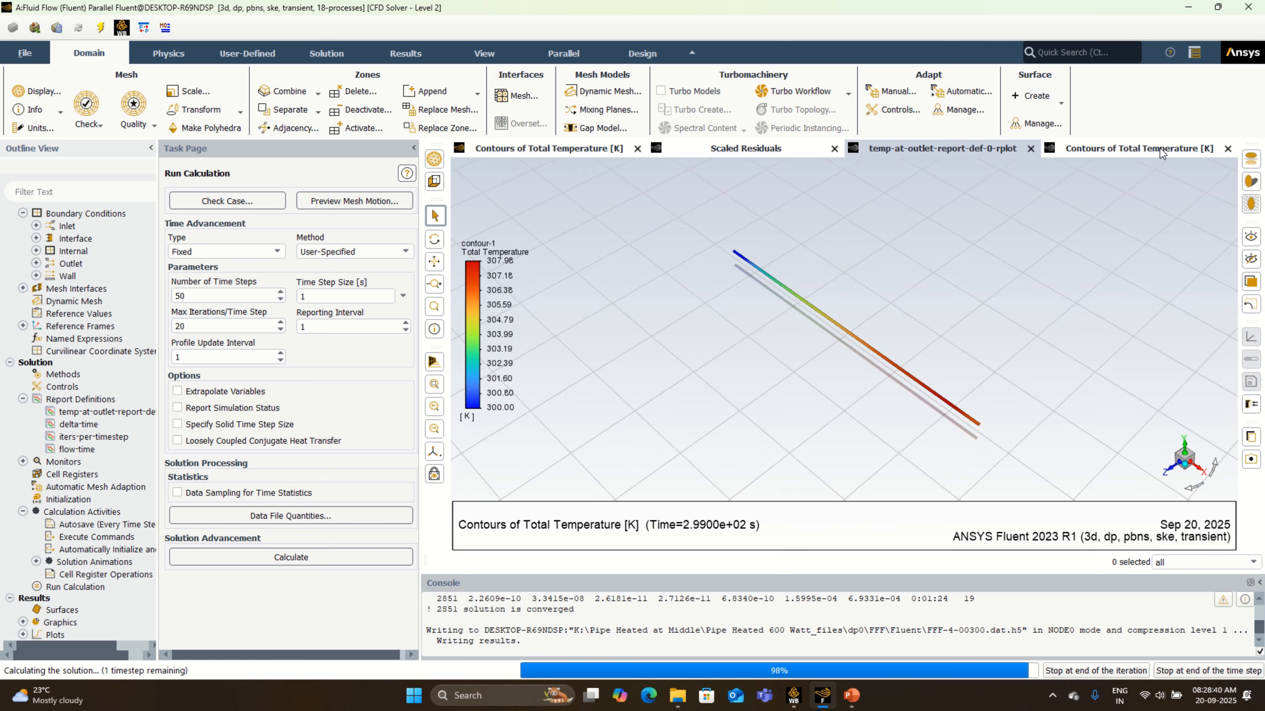
left_click(964, 152)
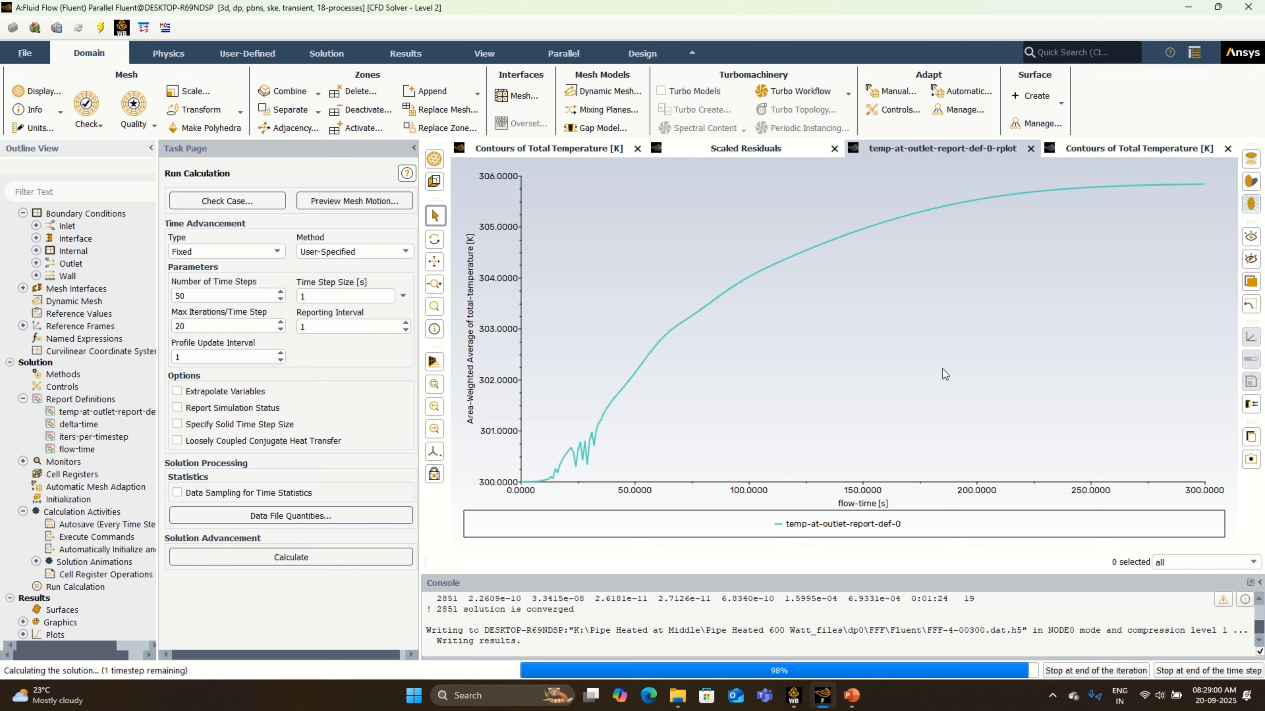
left_click(783, 154)
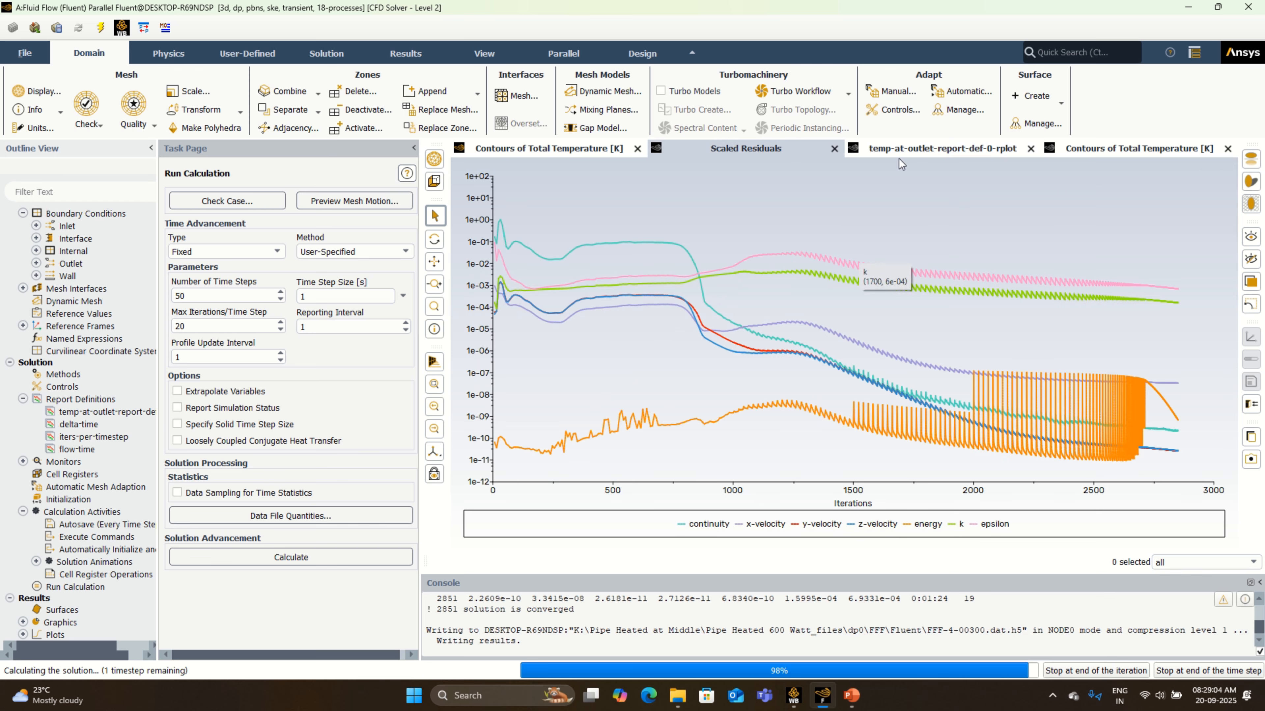
left_click(1081, 150)
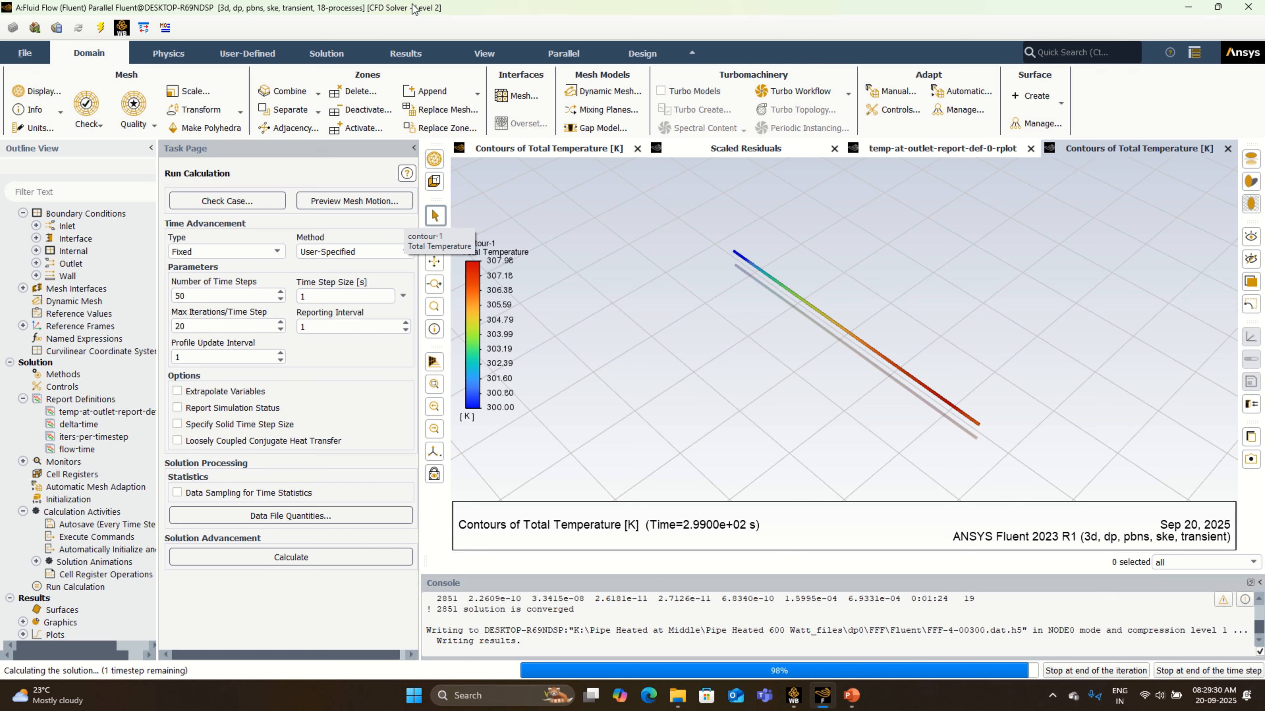
mouse_move(561, 26)
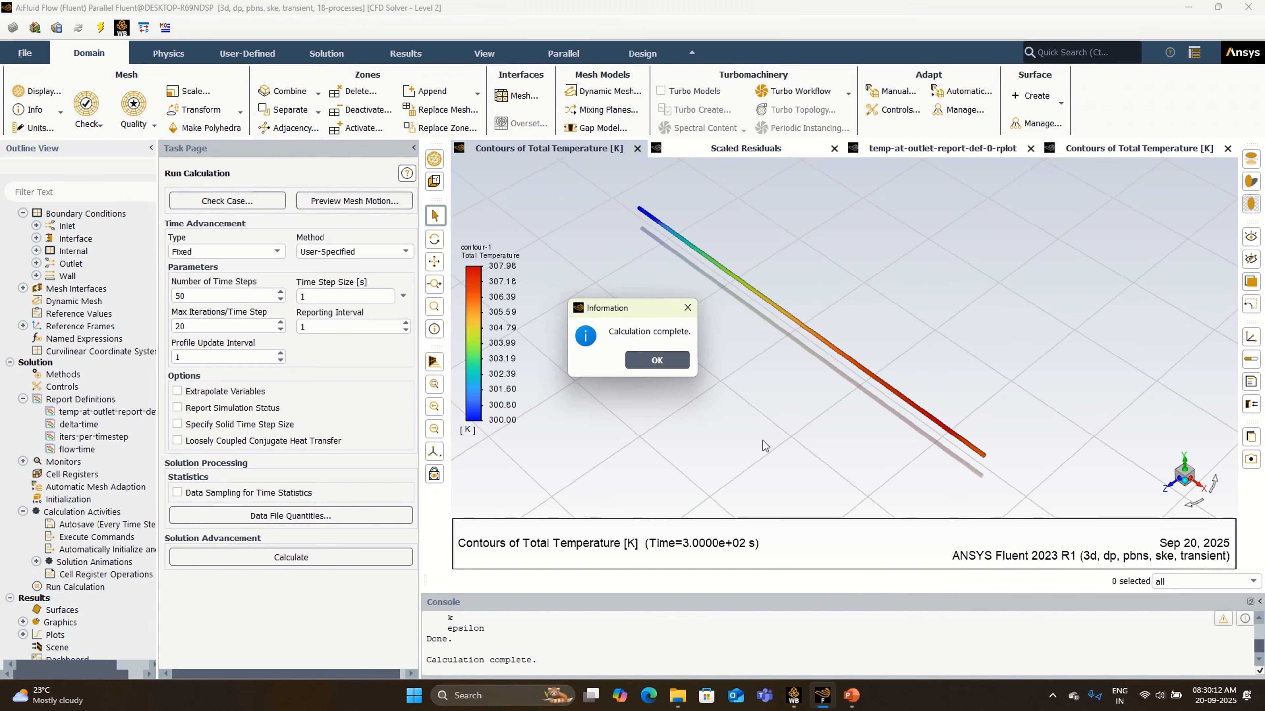
- Dismiss the calculation completion notice, then switch to Workbench and save the project
left_click(658, 360)
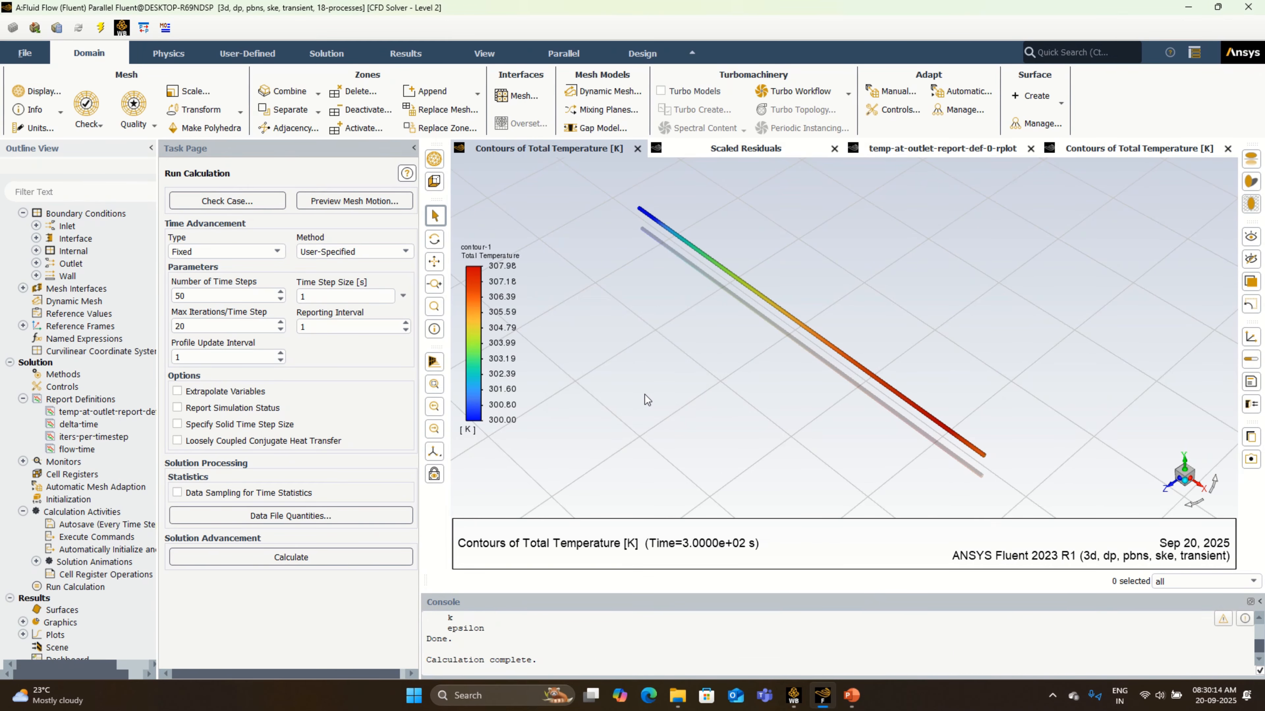
left_click(803, 698)
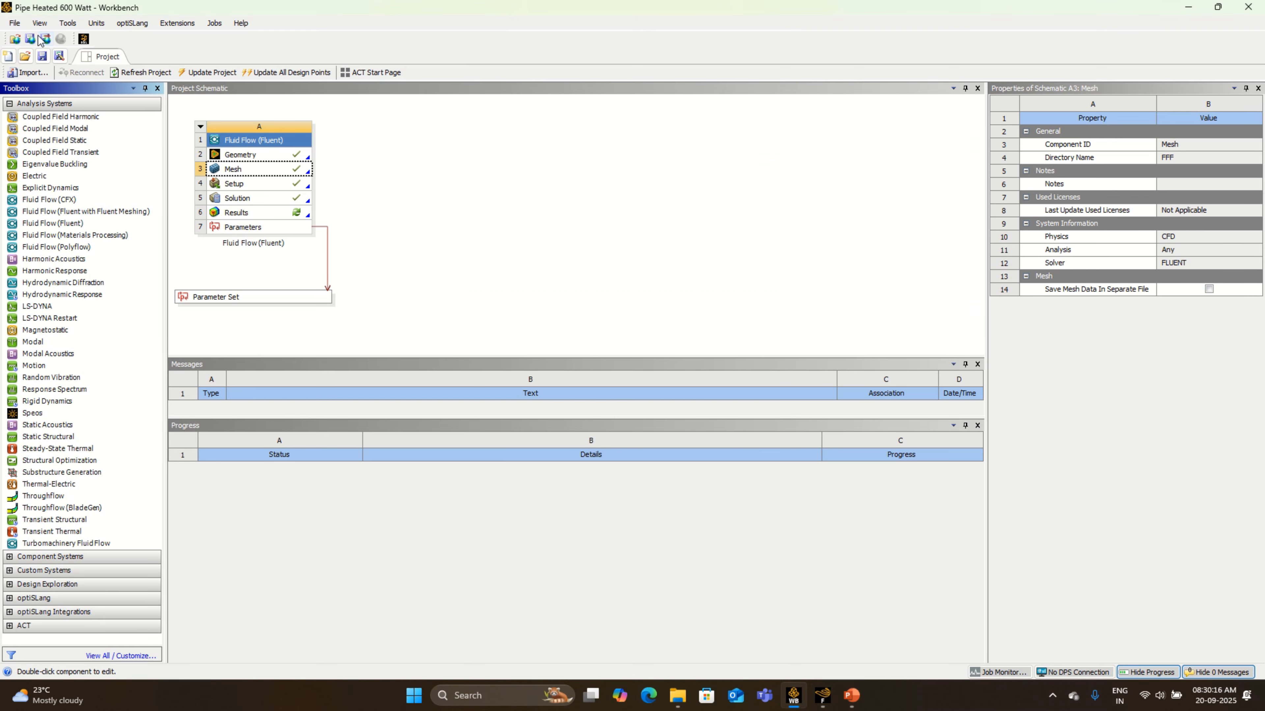
left_click(43, 56)
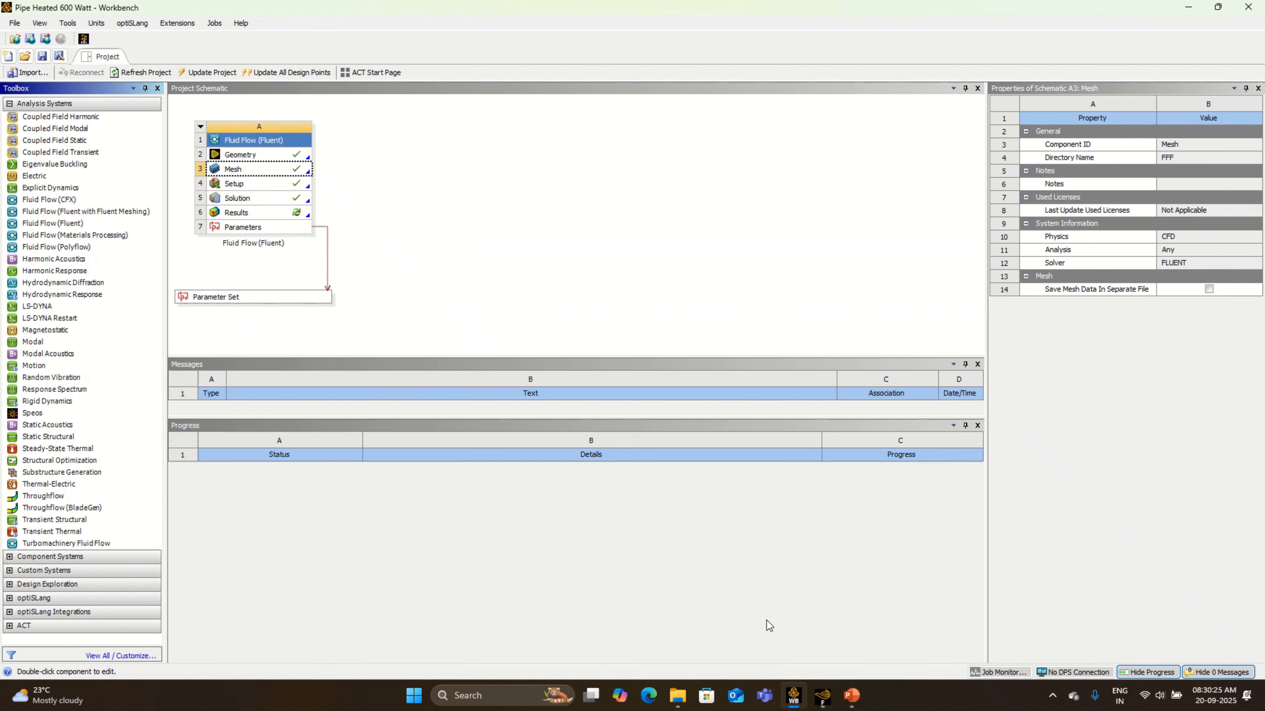
- Open the Fluent results in CFD-Post and show the inlet, outlet, wall pipe_l_end, heated_wall and wall pipe_r_end
right_click(295, 213)
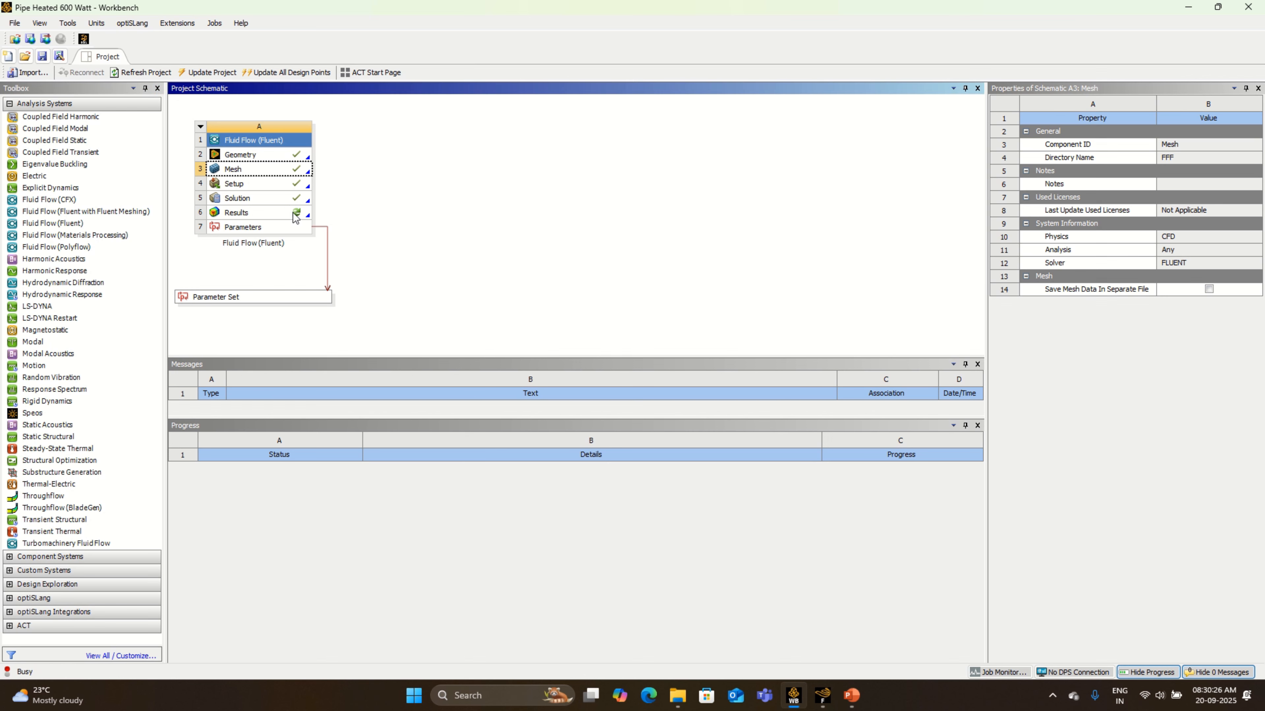
left_click(326, 220)
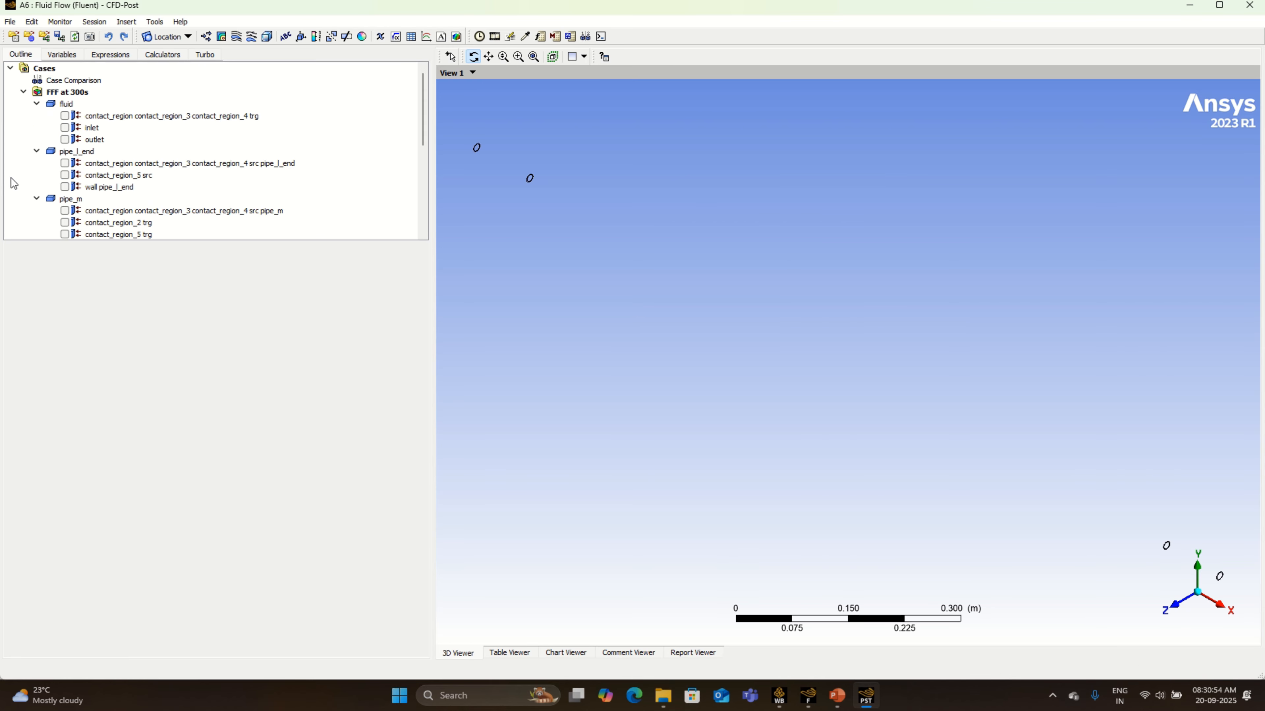
left_click(65, 127)
left_click(65, 140)
left_click(65, 186)
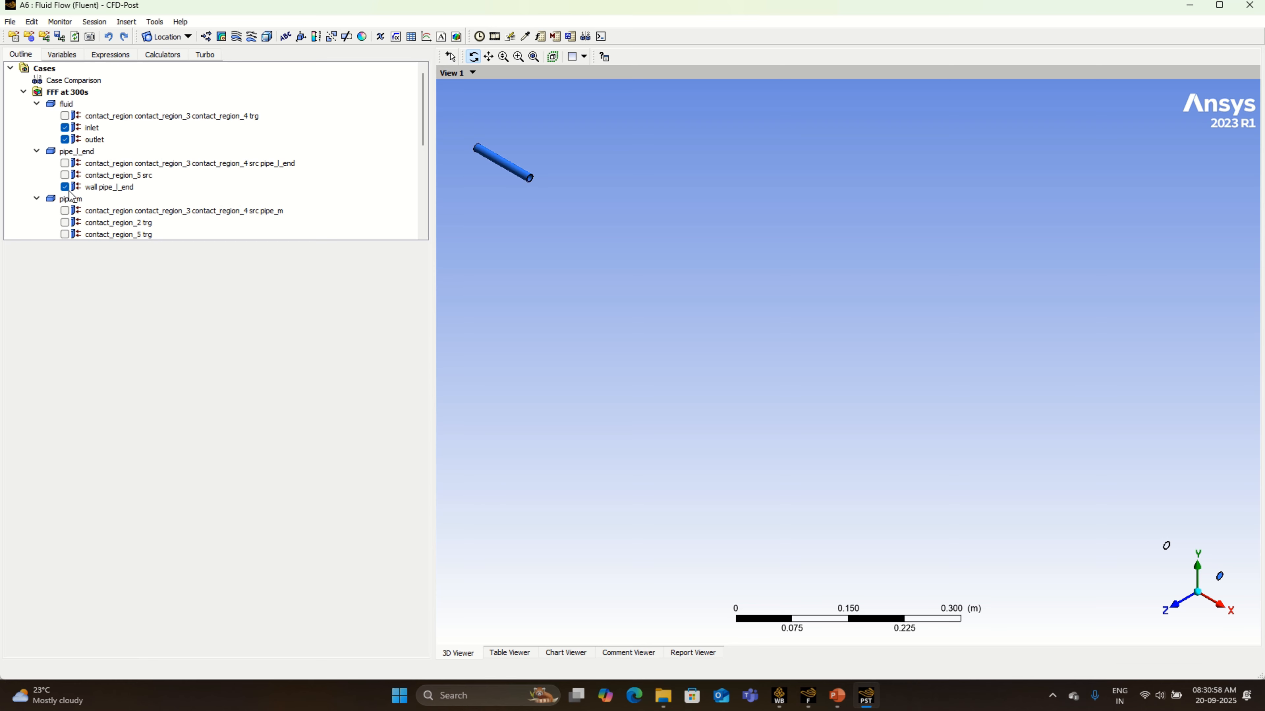
scroll(69, 199, "down", 1)
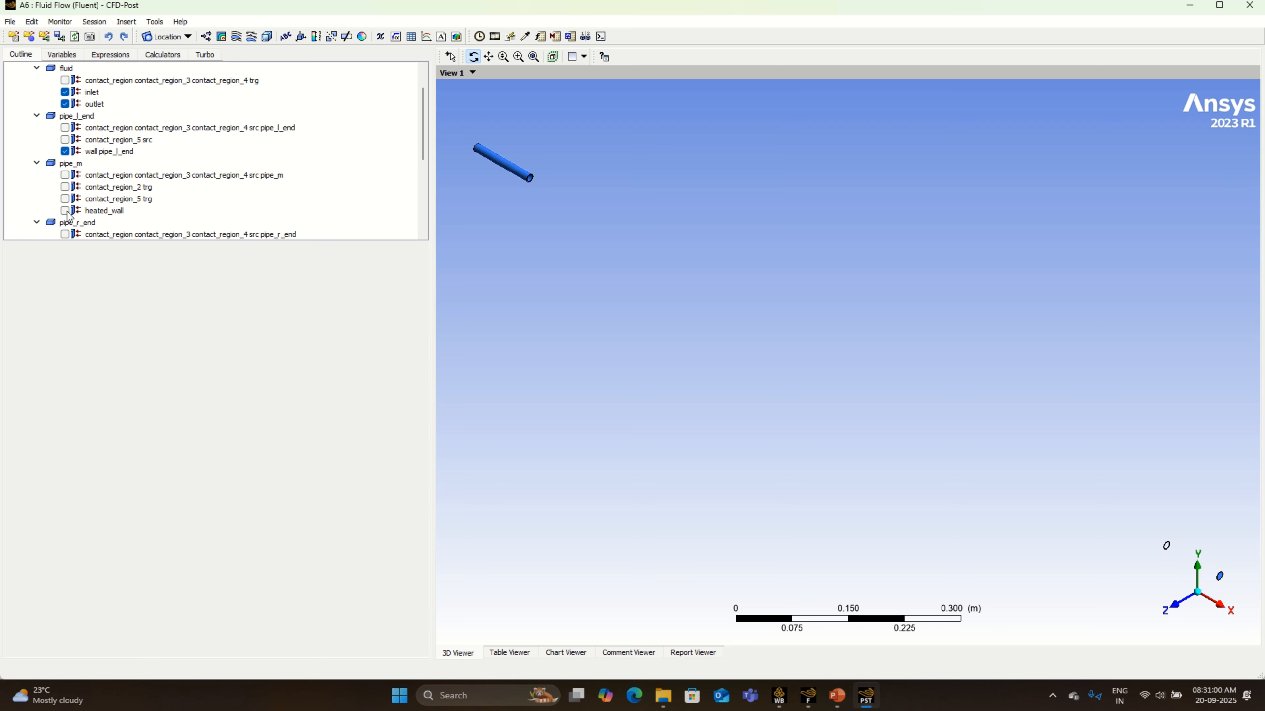
left_click(65, 210)
scroll(67, 212, "down", 1)
left_click(65, 222)
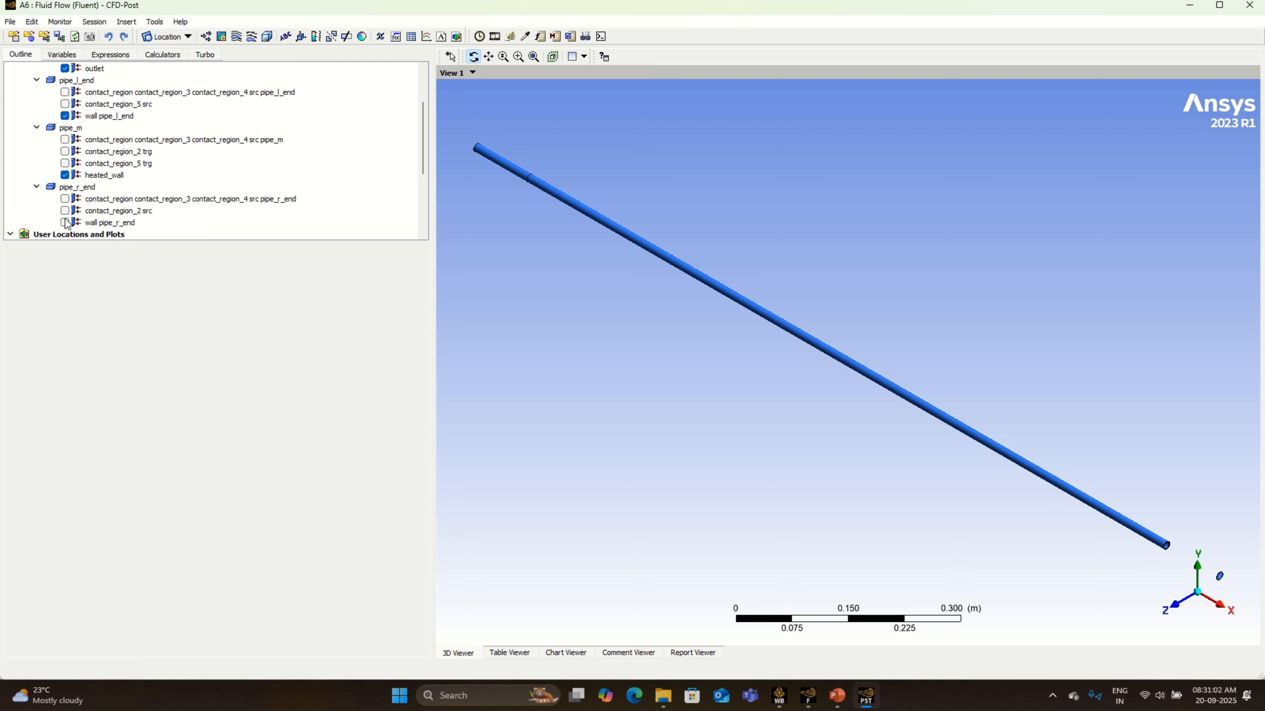
- Set the render transparency of wall pipe_r_end to 0.9 and apply it
left_click(104, 225)
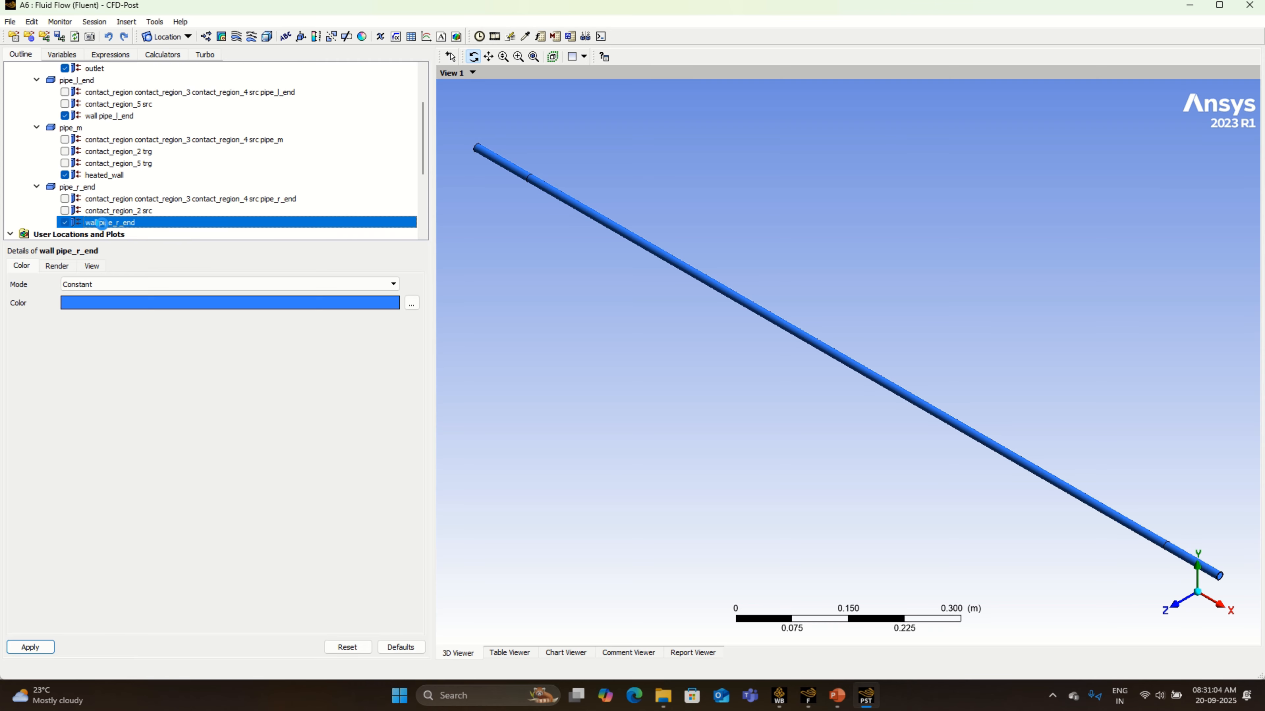
left_click(64, 268)
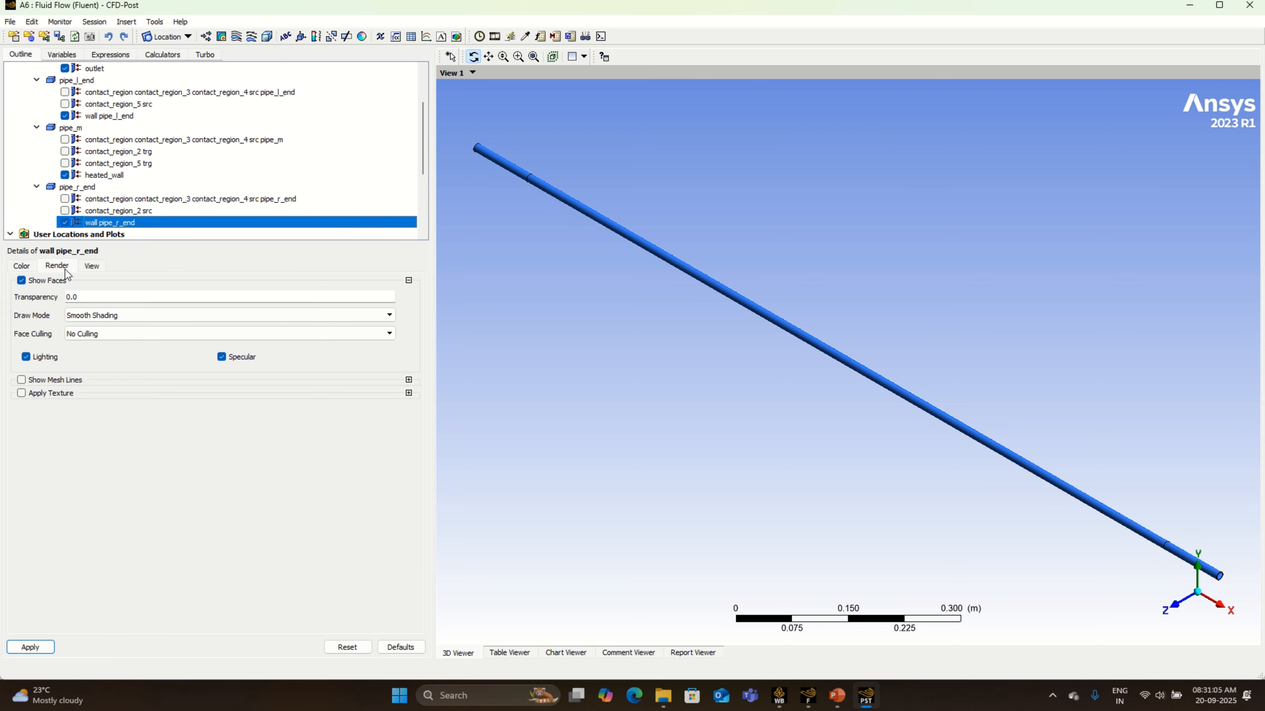
left_click(108, 298)
key("BackSpace")
type("9")
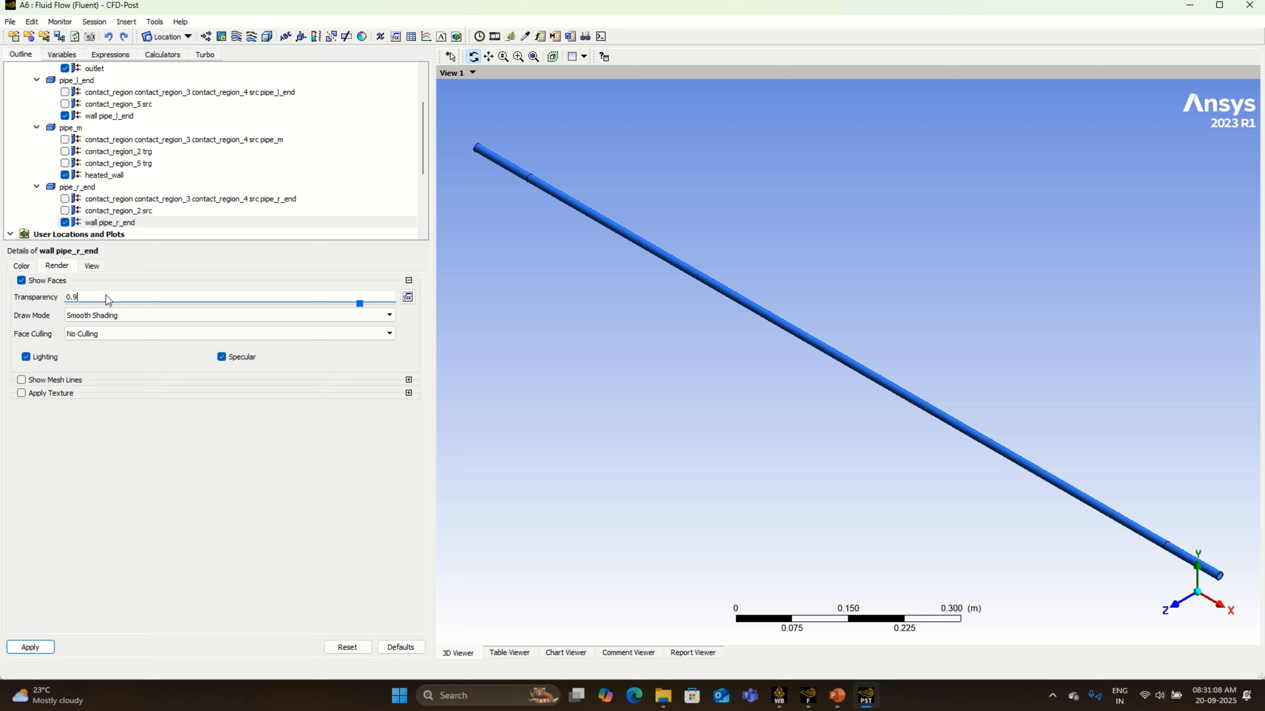
left_click(22, 646)
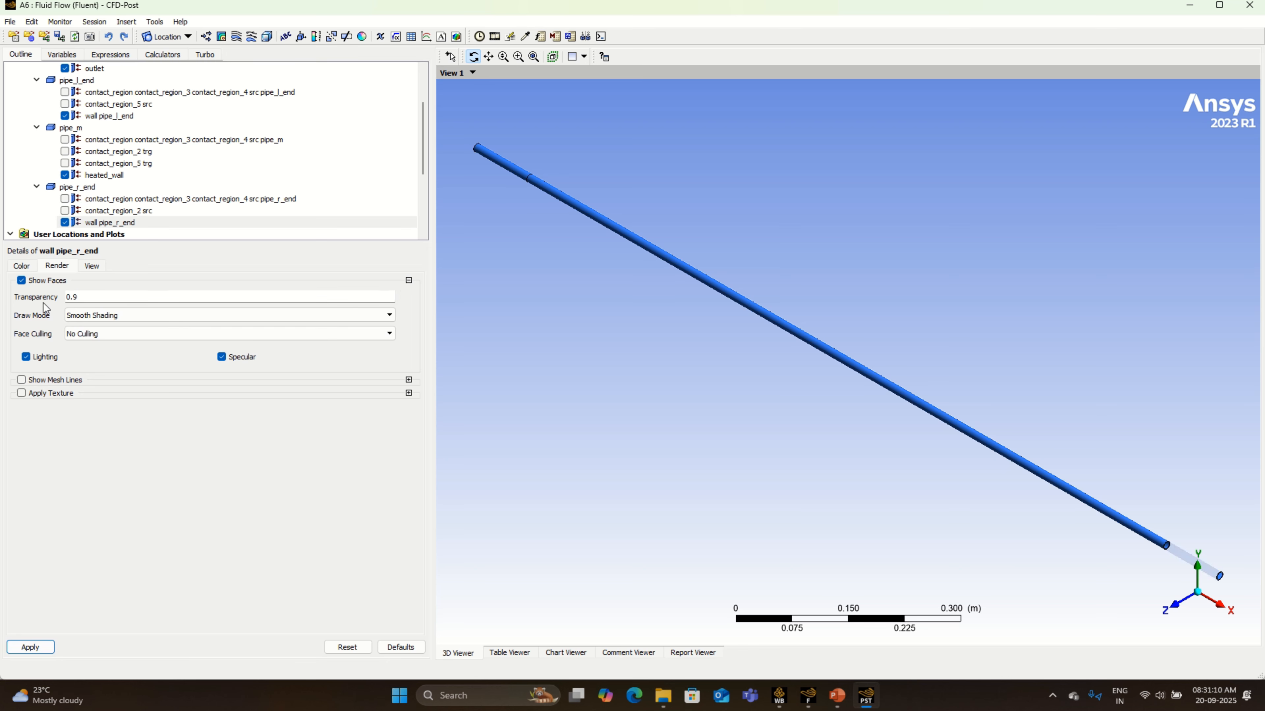
- Set the render transparency of heated_wall to 0.9 and apply it
left_click(96, 177)
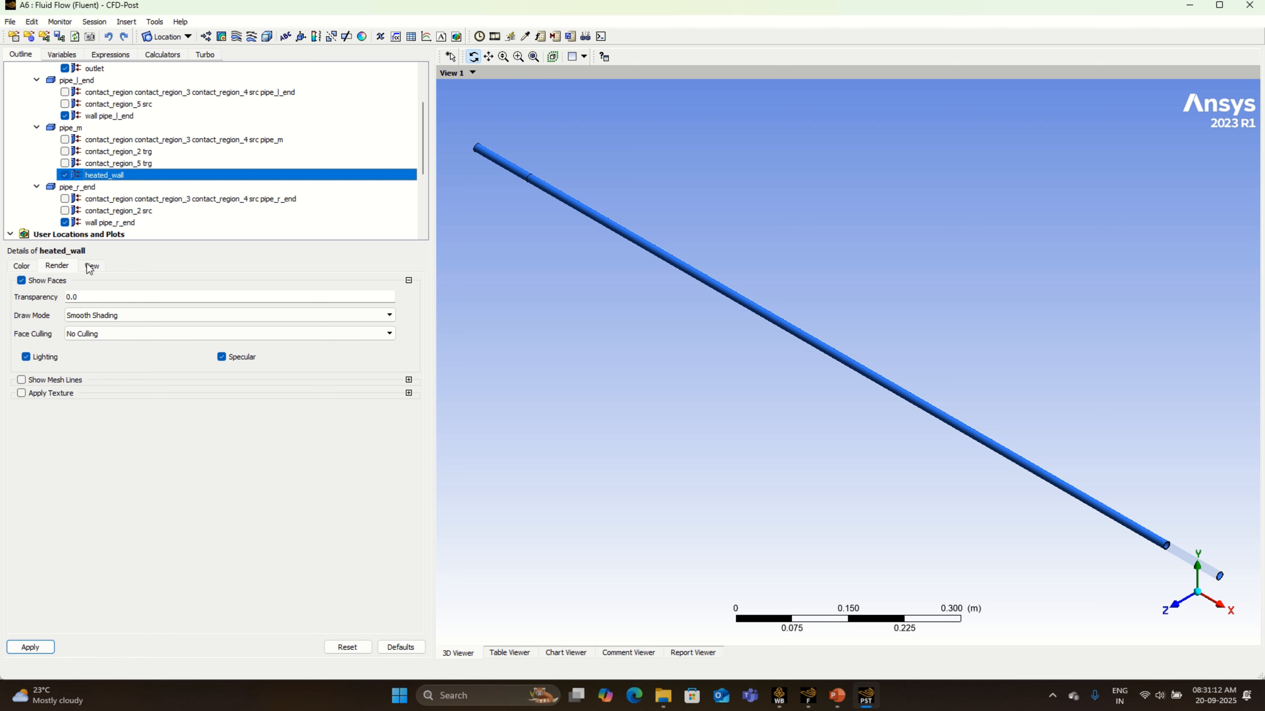
left_click(98, 298)
key("BackSpace")
key("BackSpace")
type(".9")
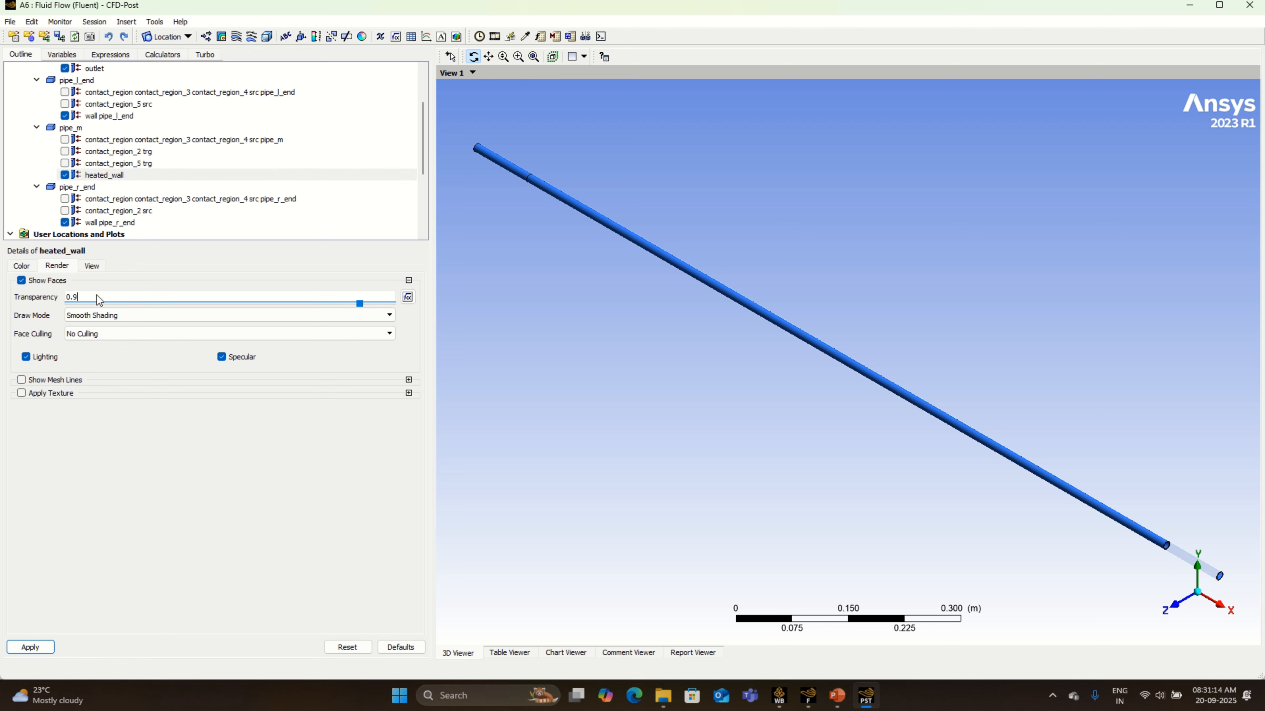
left_click(46, 648)
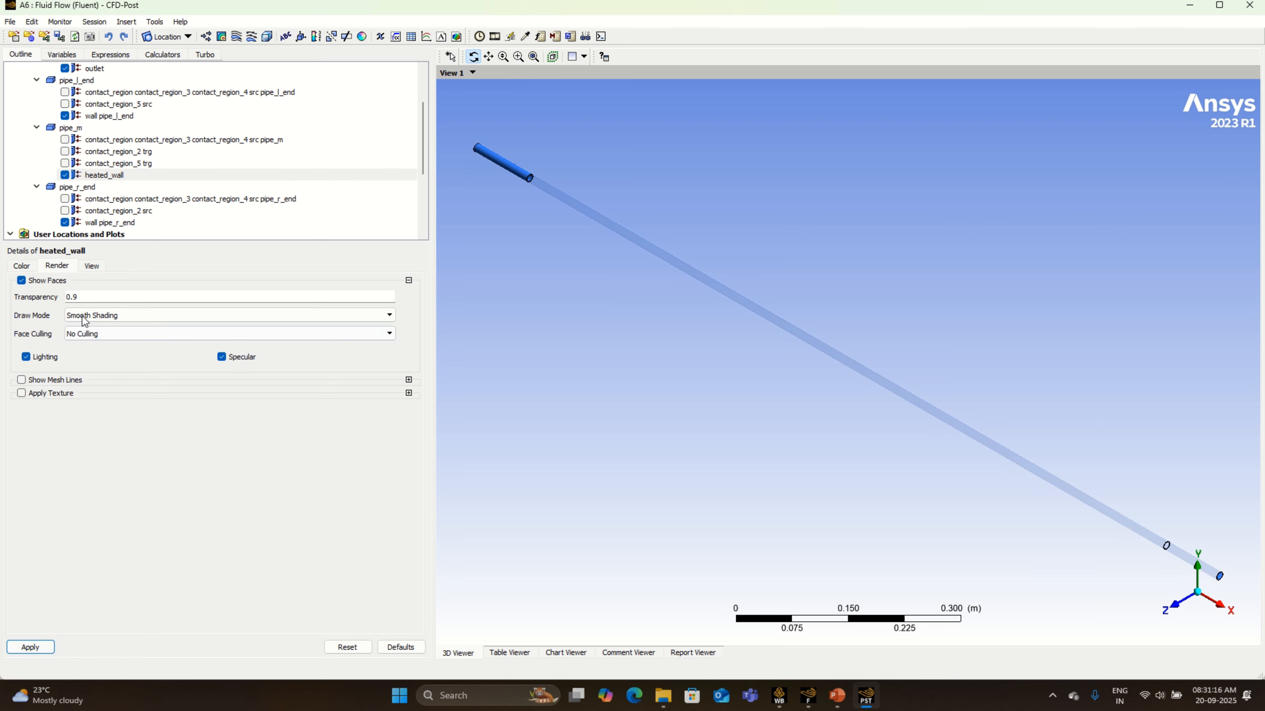
- Set the render transparency of wall pipe_l_end to 0.9 and apply it
left_click(104, 118)
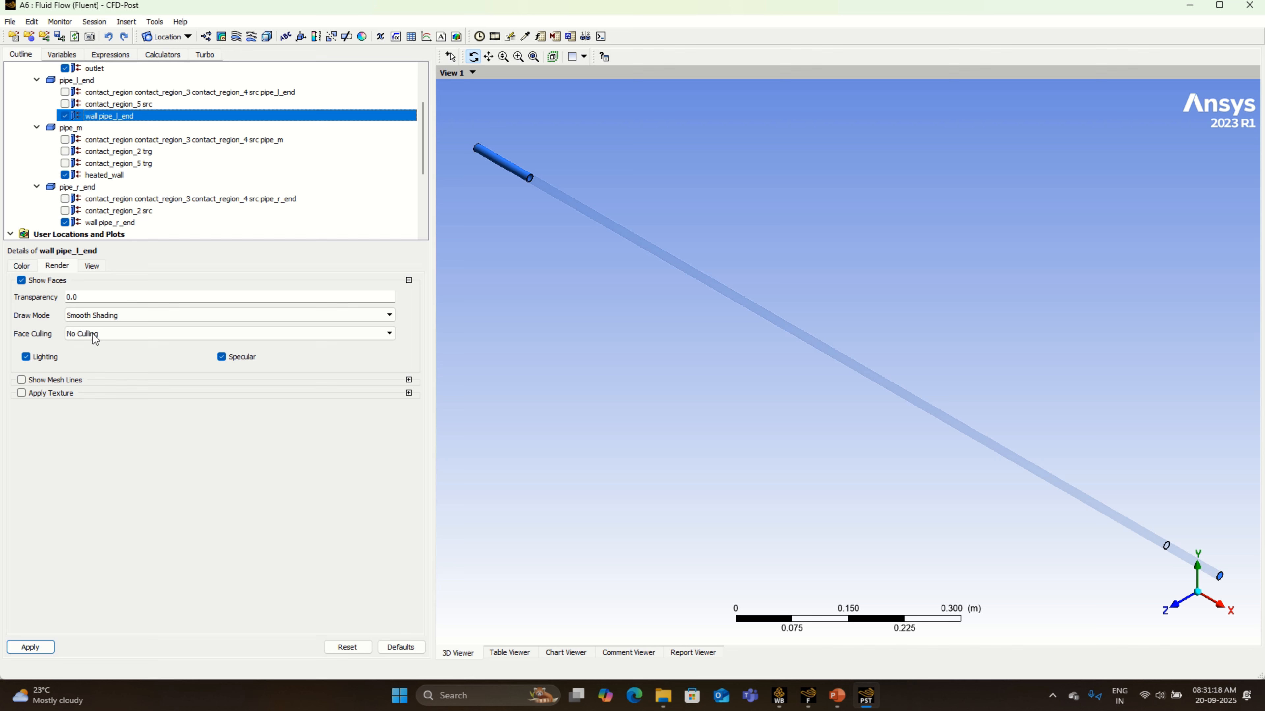
left_click(91, 299)
double_click(91, 299)
type("0.")
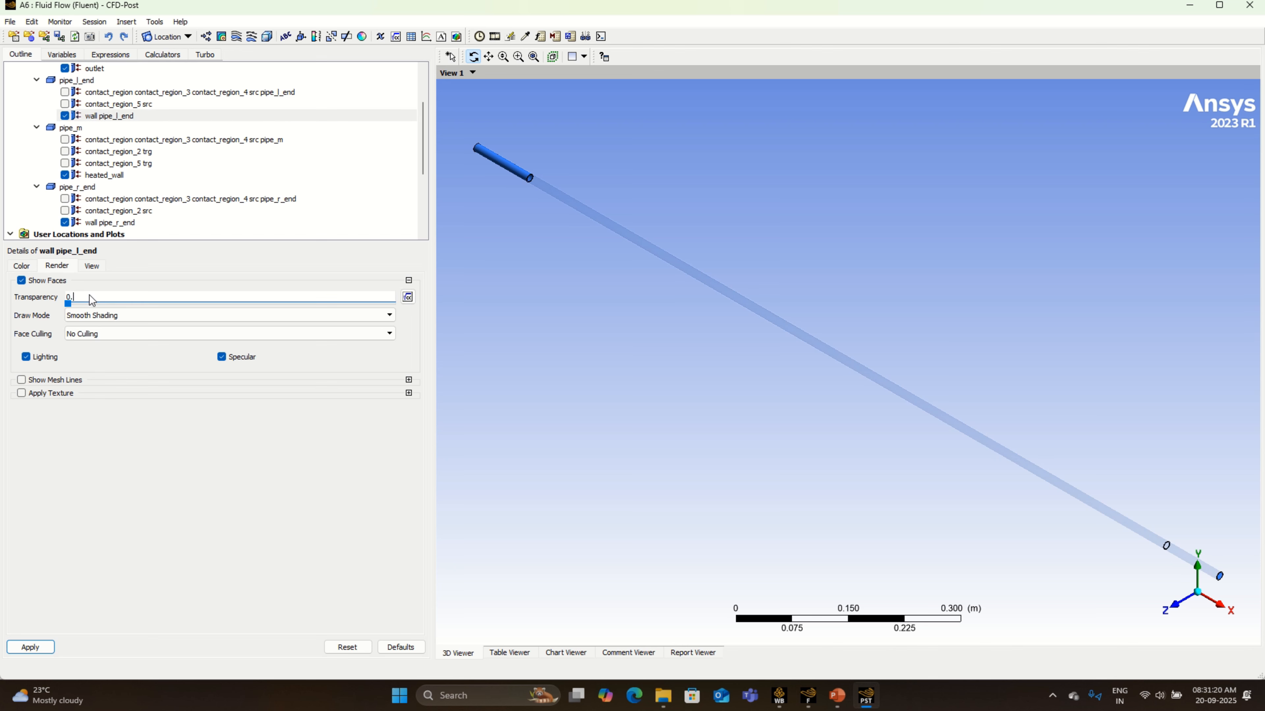
type("95")
key("BackSpace")
left_click(30, 647)
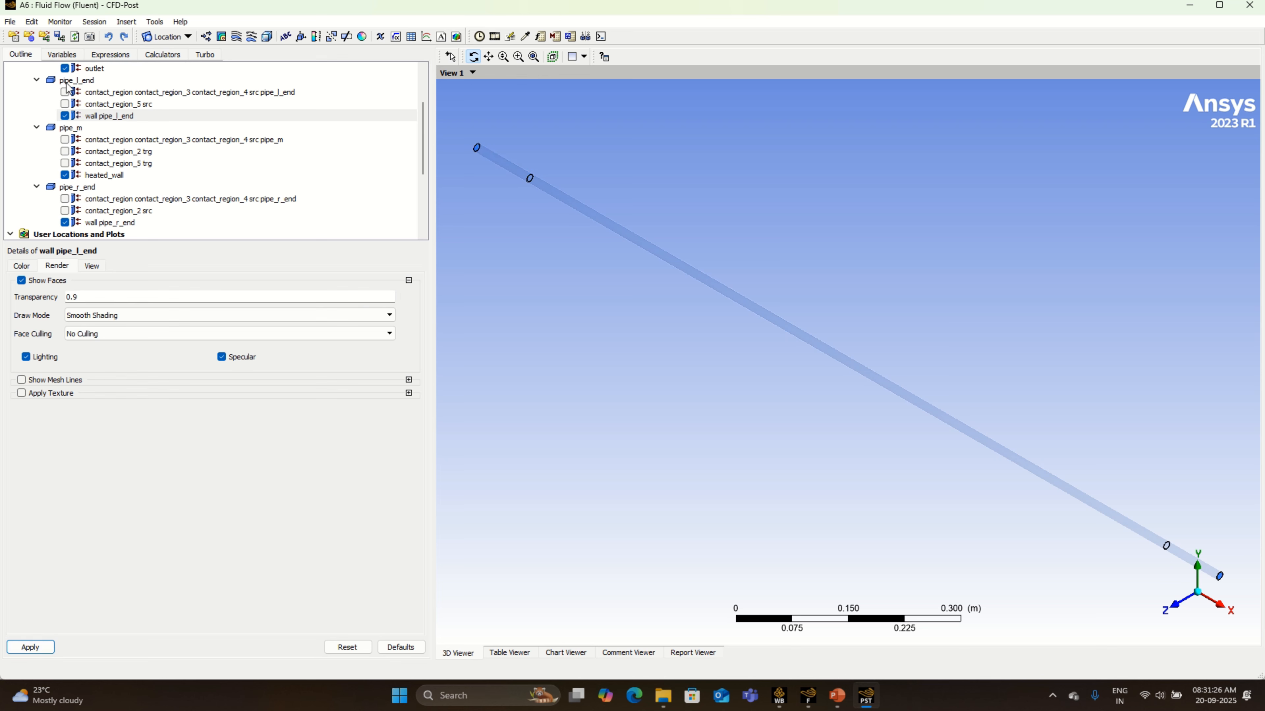
- Set the render transparency of the outlet to 0.9 and apply it
left_click(92, 70)
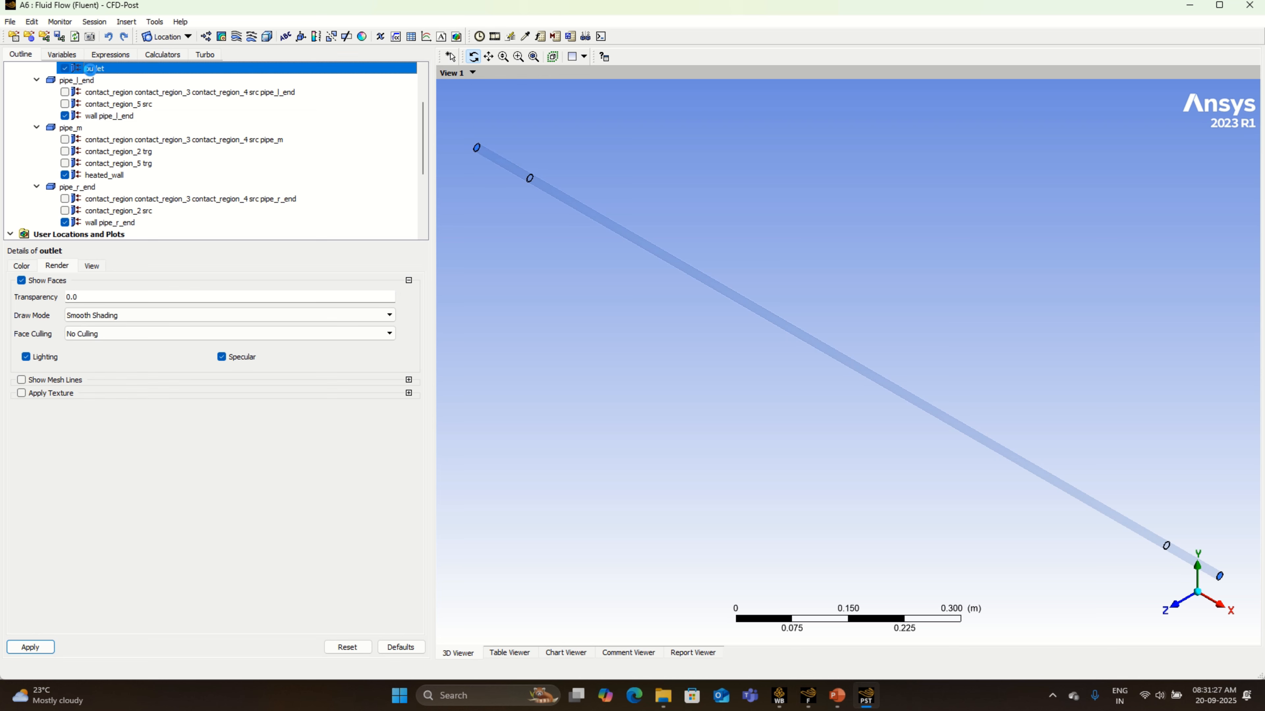
double_click(89, 299)
type("0.")
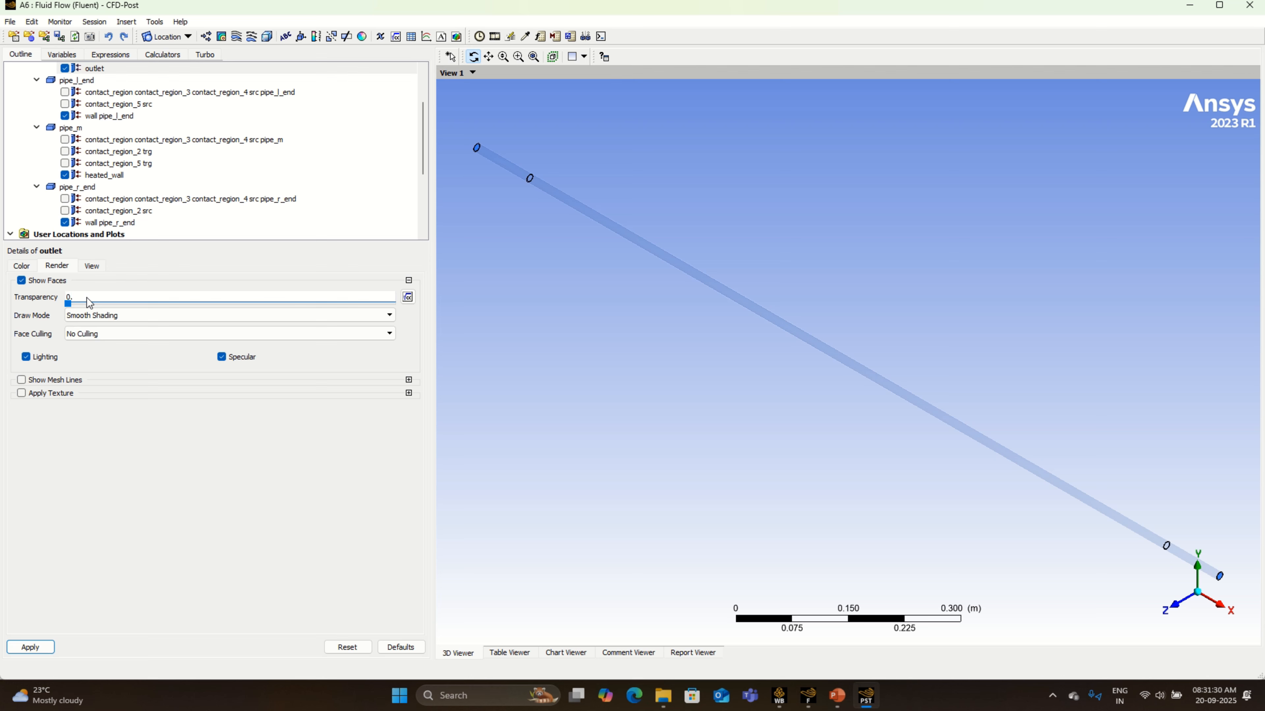
type("9")
left_click(35, 647)
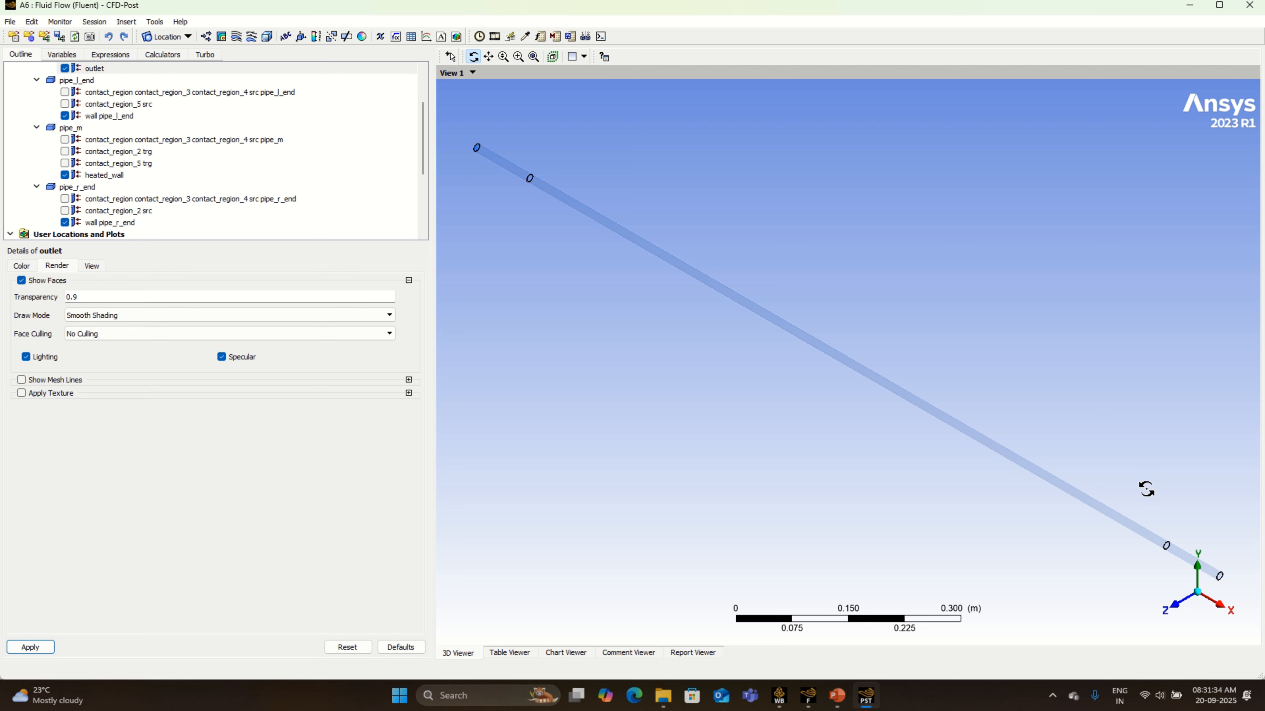
- Set the render transparency of the inlet to 0.9 and apply it
left_click_drag(1002, 525, 994, 528)
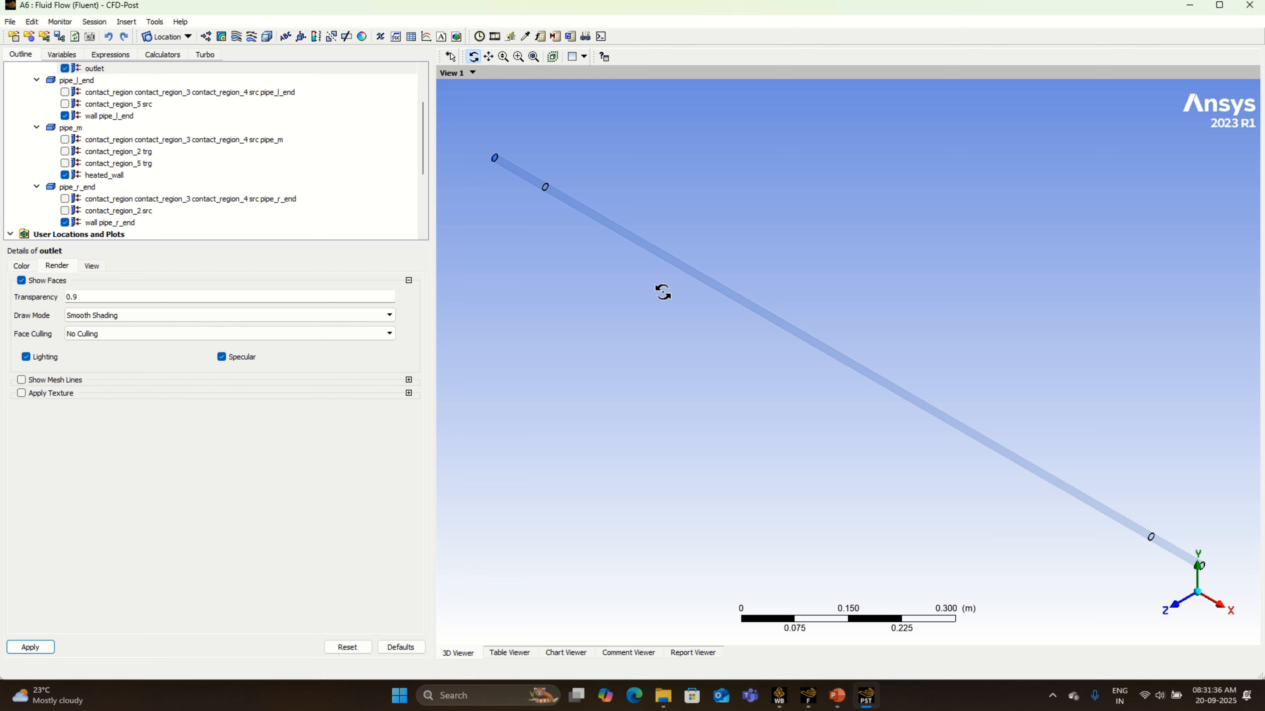
scroll(92, 151, "up", 2)
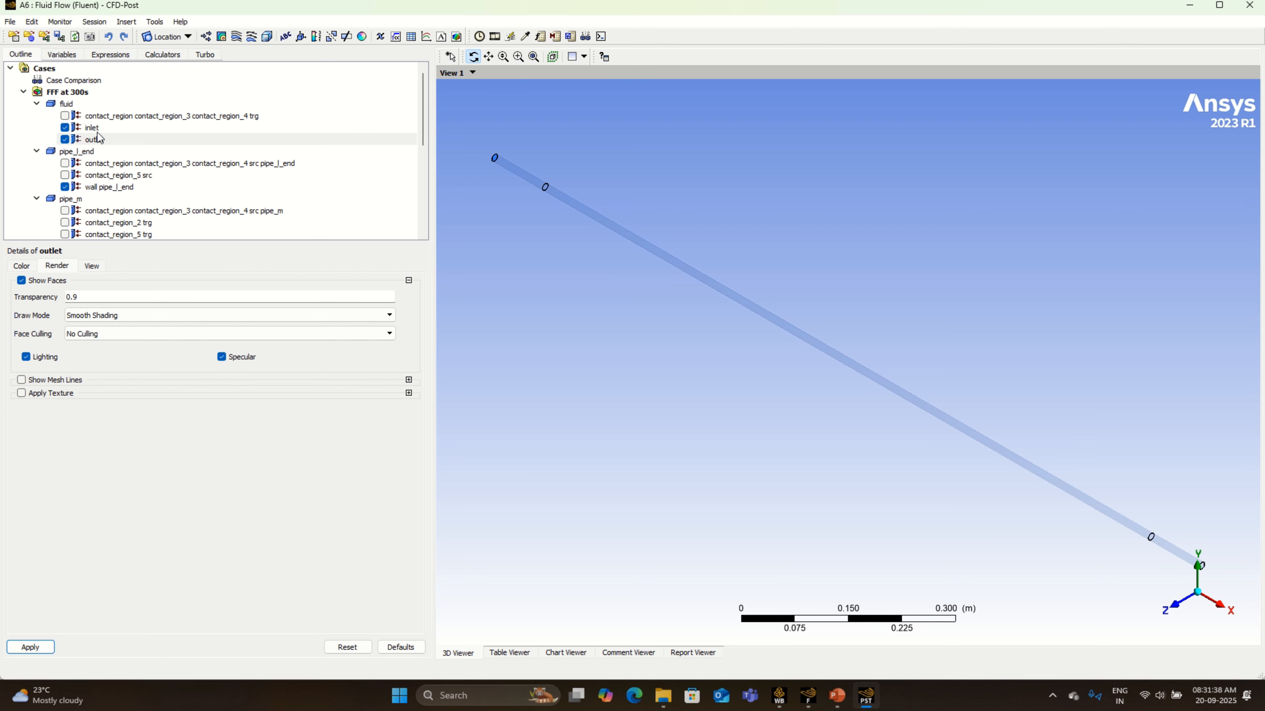
left_click(92, 127)
left_click(98, 299)
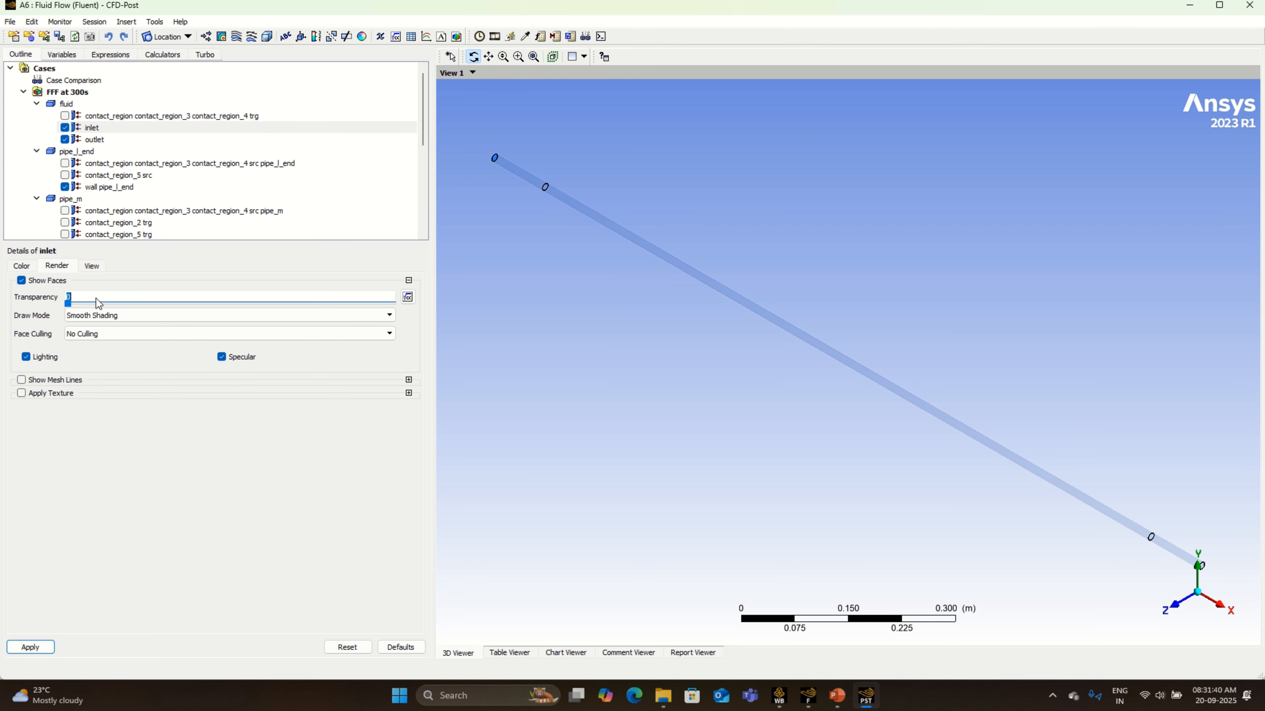
type("0.9")
left_click(37, 647)
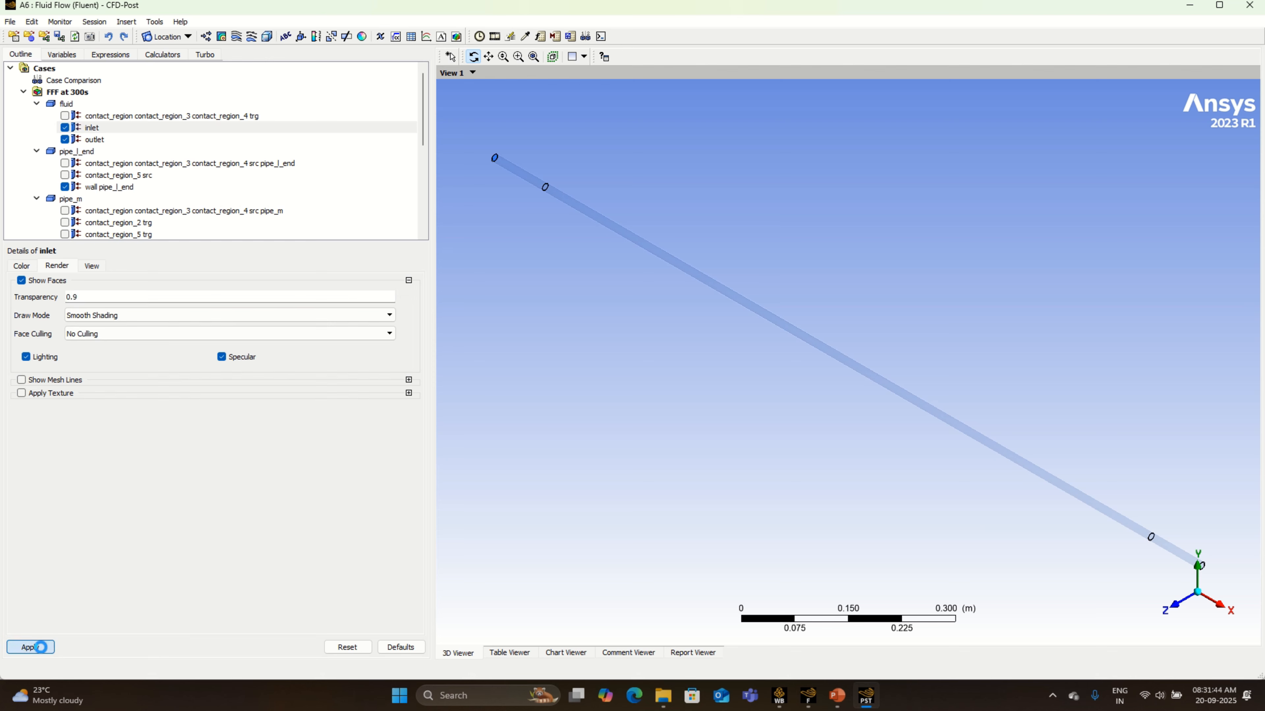
- Insert a volume rendering over all domains with Temperature as its variable
scroll(850, 536, "down", 1)
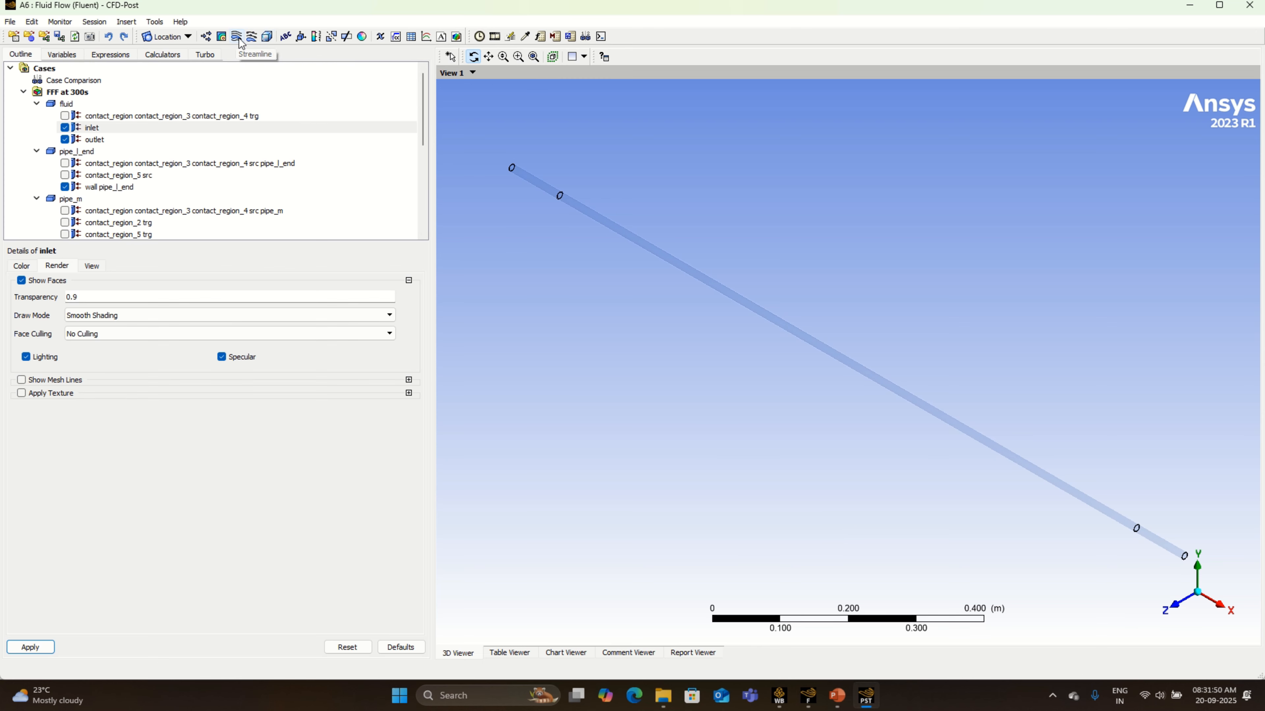
left_click(267, 36)
left_click(302, 90)
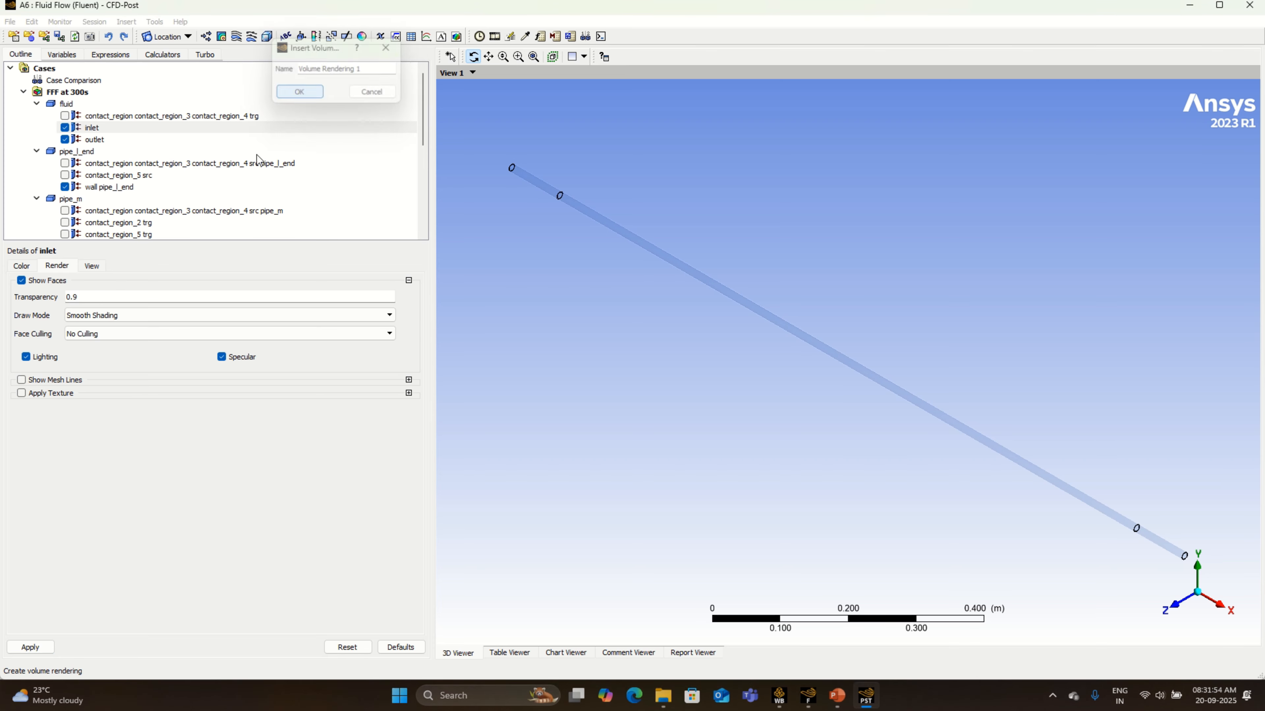
left_click(143, 315)
left_click(105, 388)
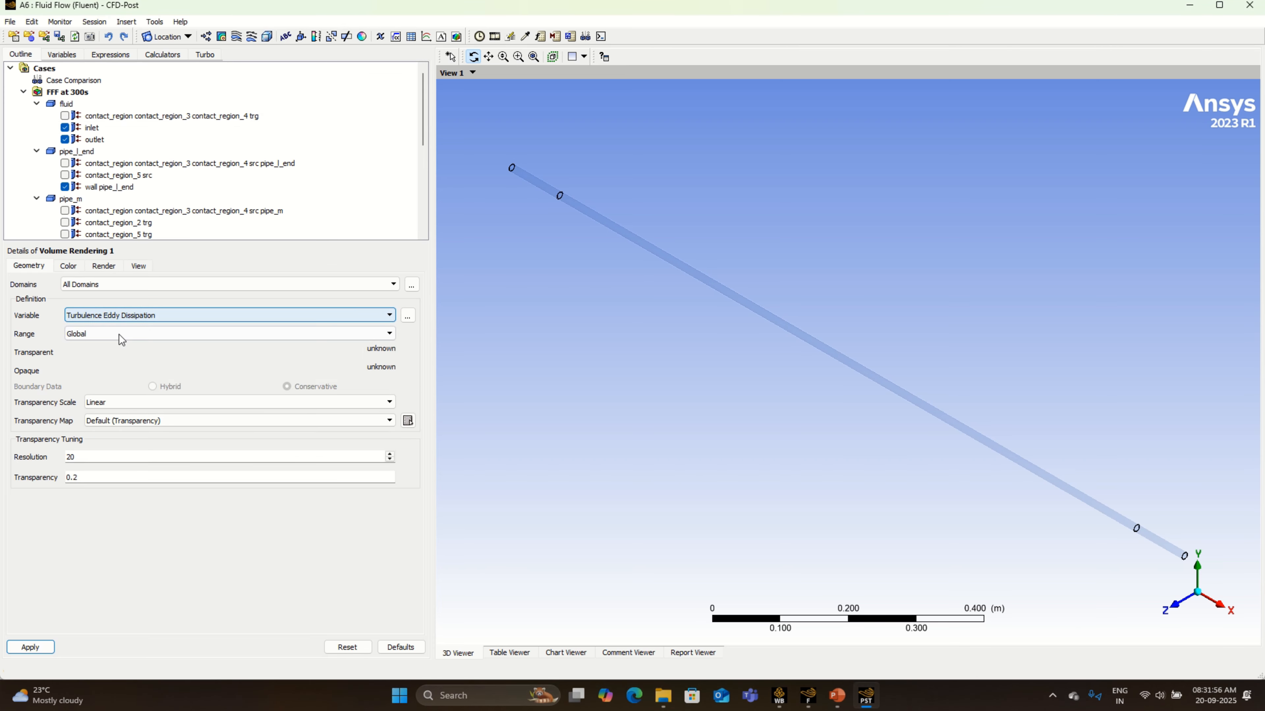
left_click(122, 315)
left_click(109, 377)
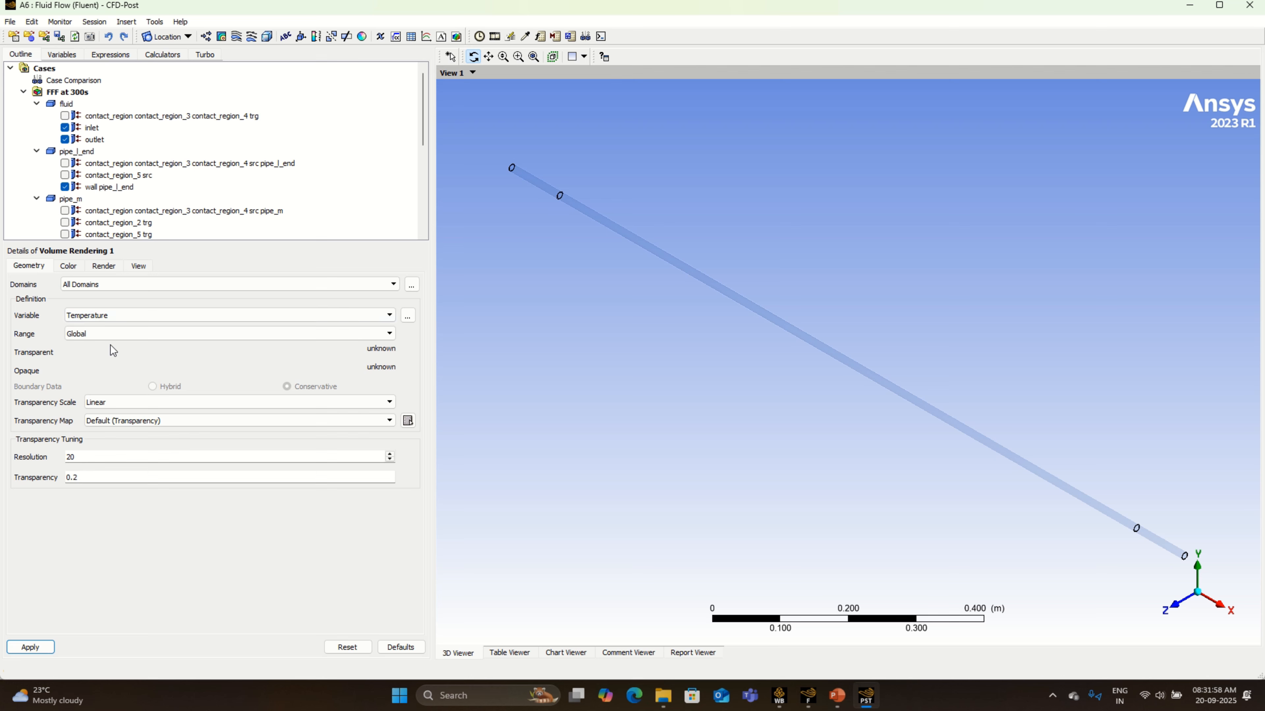
- Set the volume rendering's range to Local and its resolution to 100, and apply it to draw the temperature plot
left_click(112, 333)
left_click(107, 354)
left_click_drag(90, 457, 66, 458)
type("100")
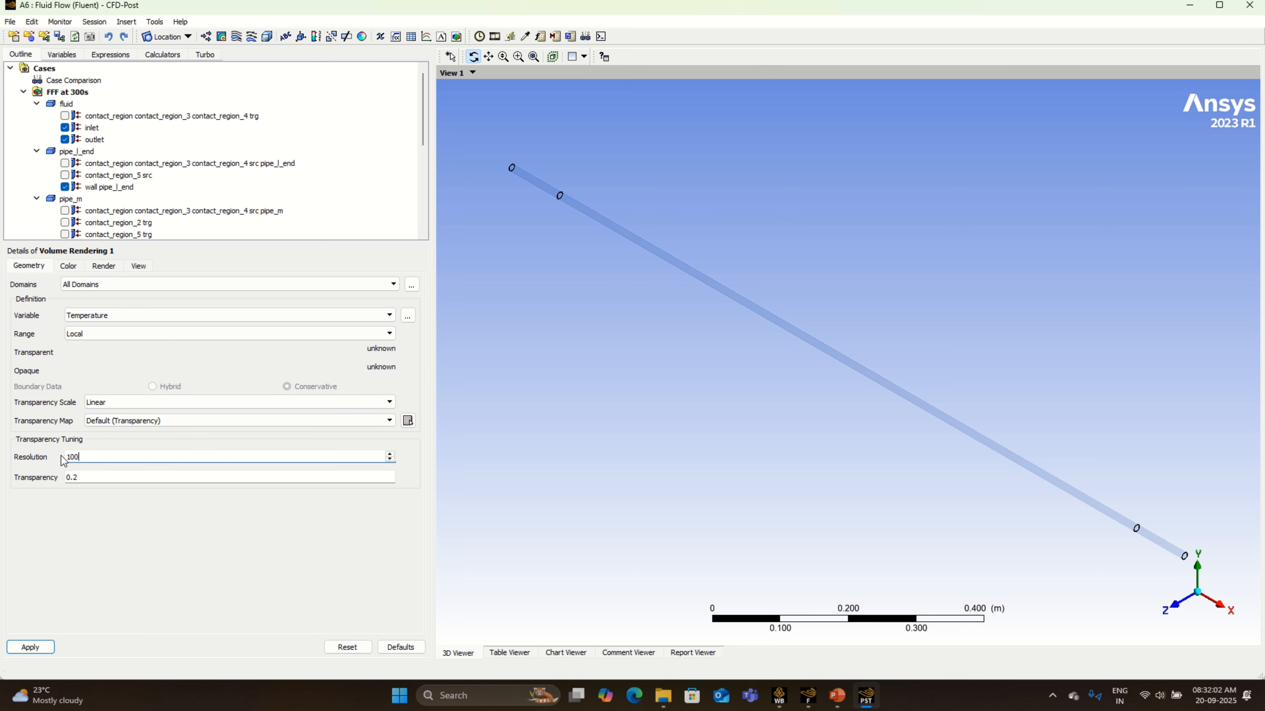
left_click(33, 647)
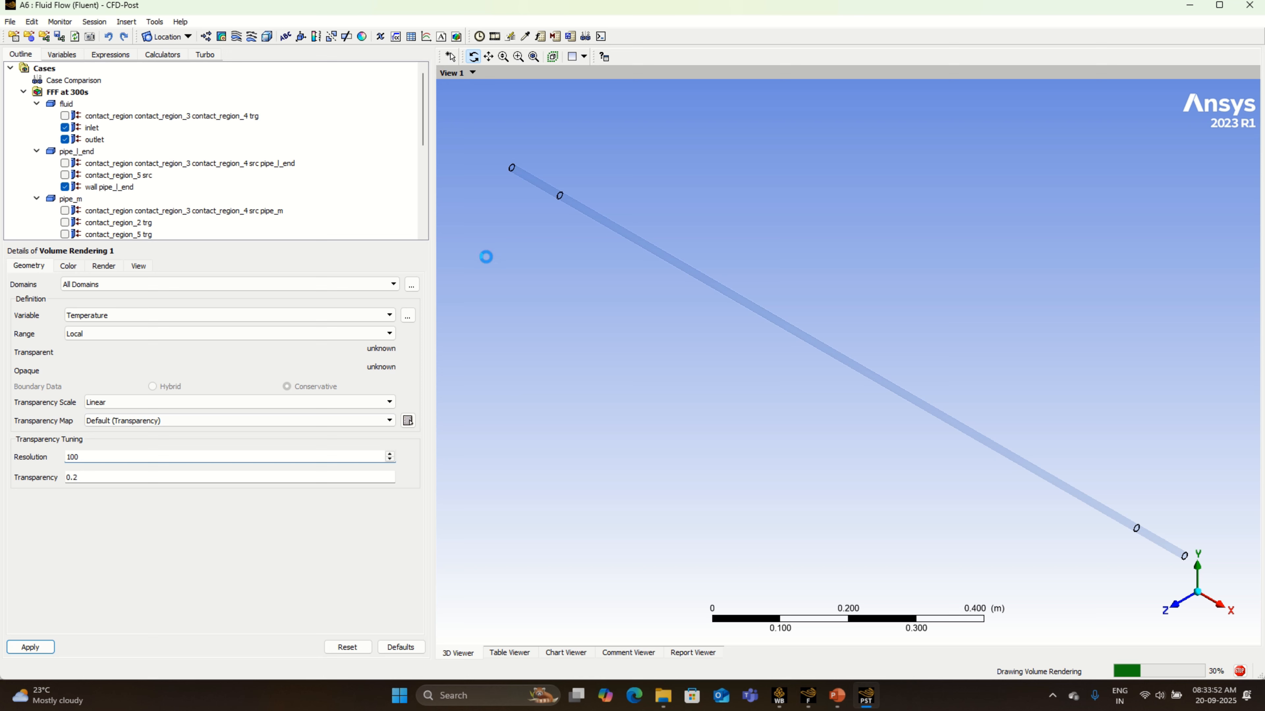
mouse_move(547, 7)
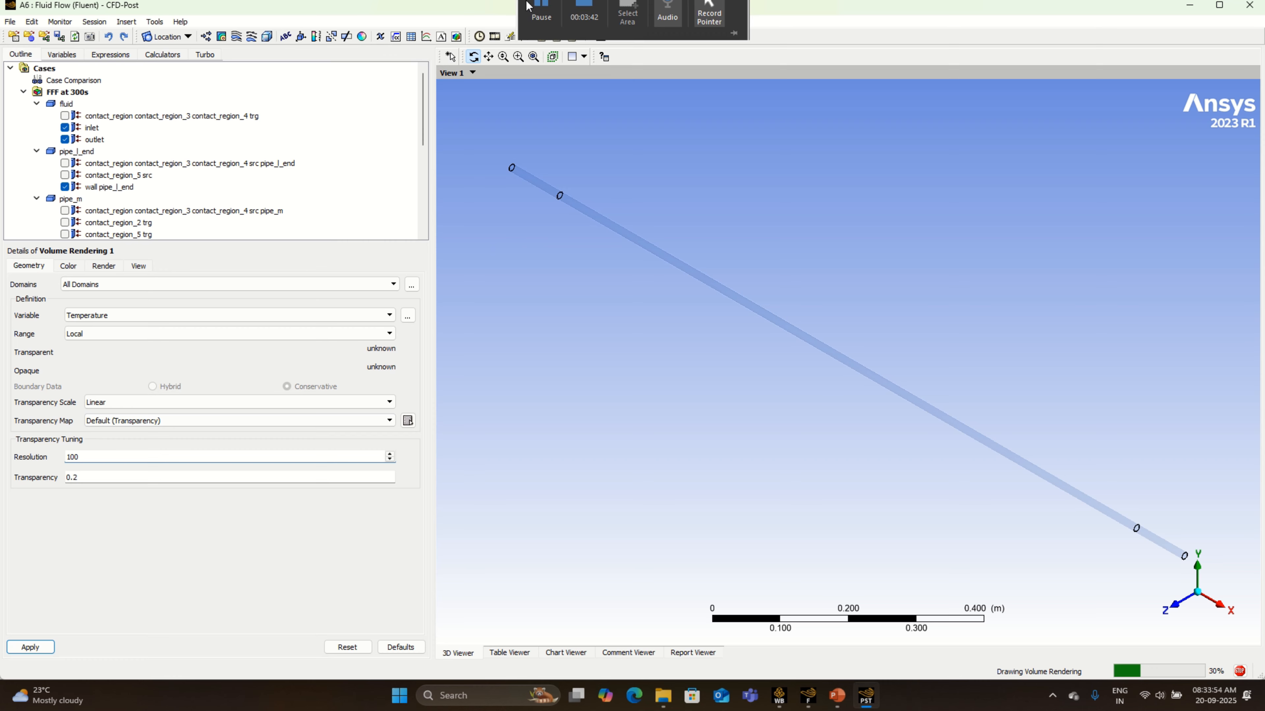
left_click(585, 37)
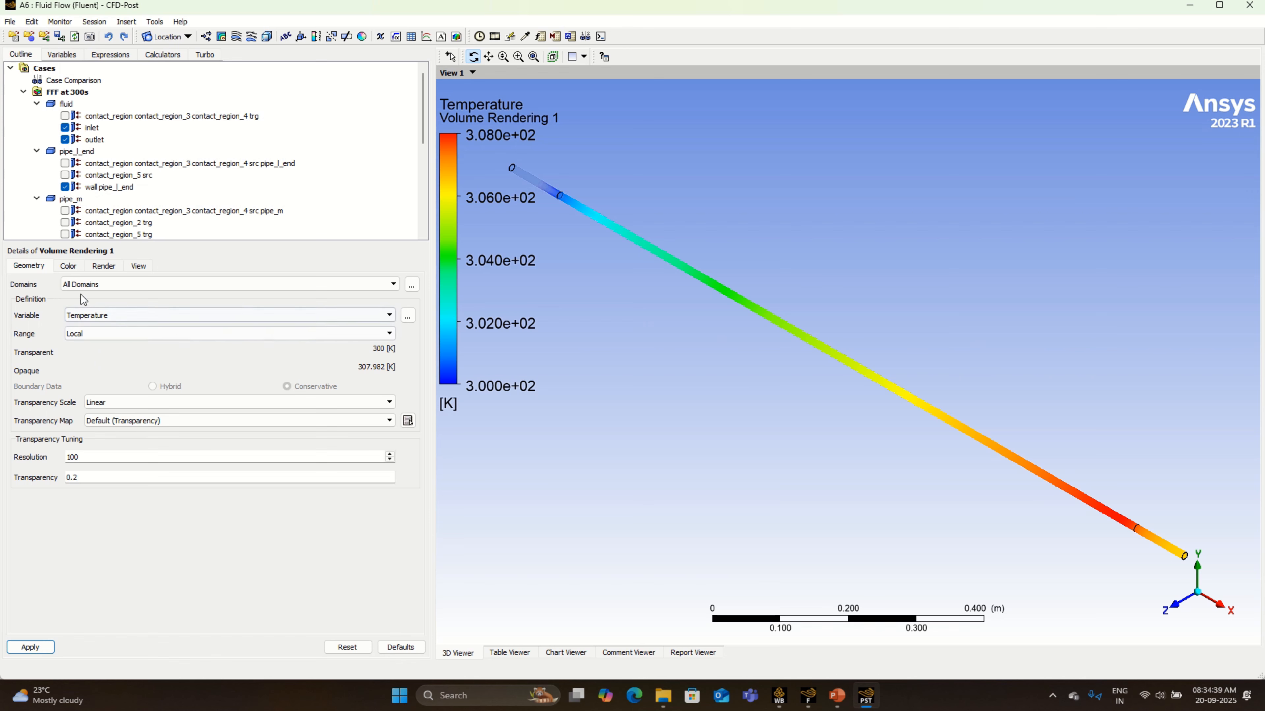
- Set the default legend's Y justification to Center and its number format to Fixed
scroll(101, 172, "down", 2)
scroll(102, 174, "down", 2)
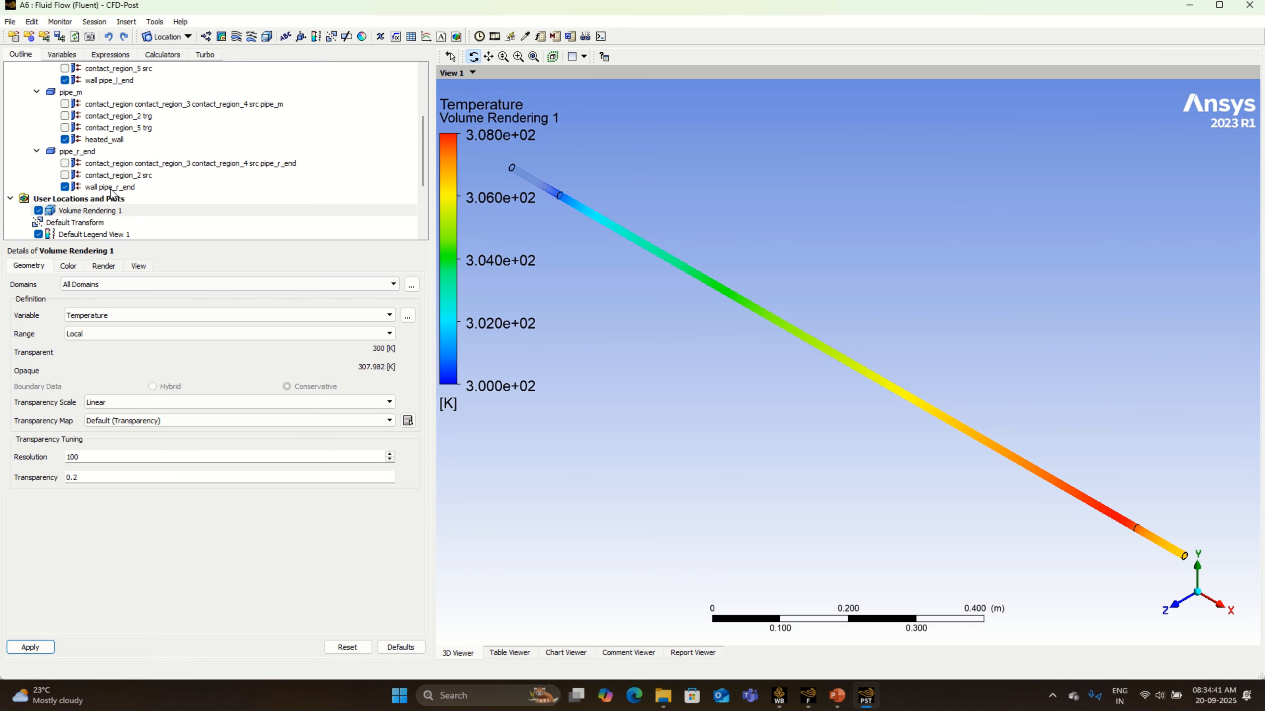
left_click(114, 198)
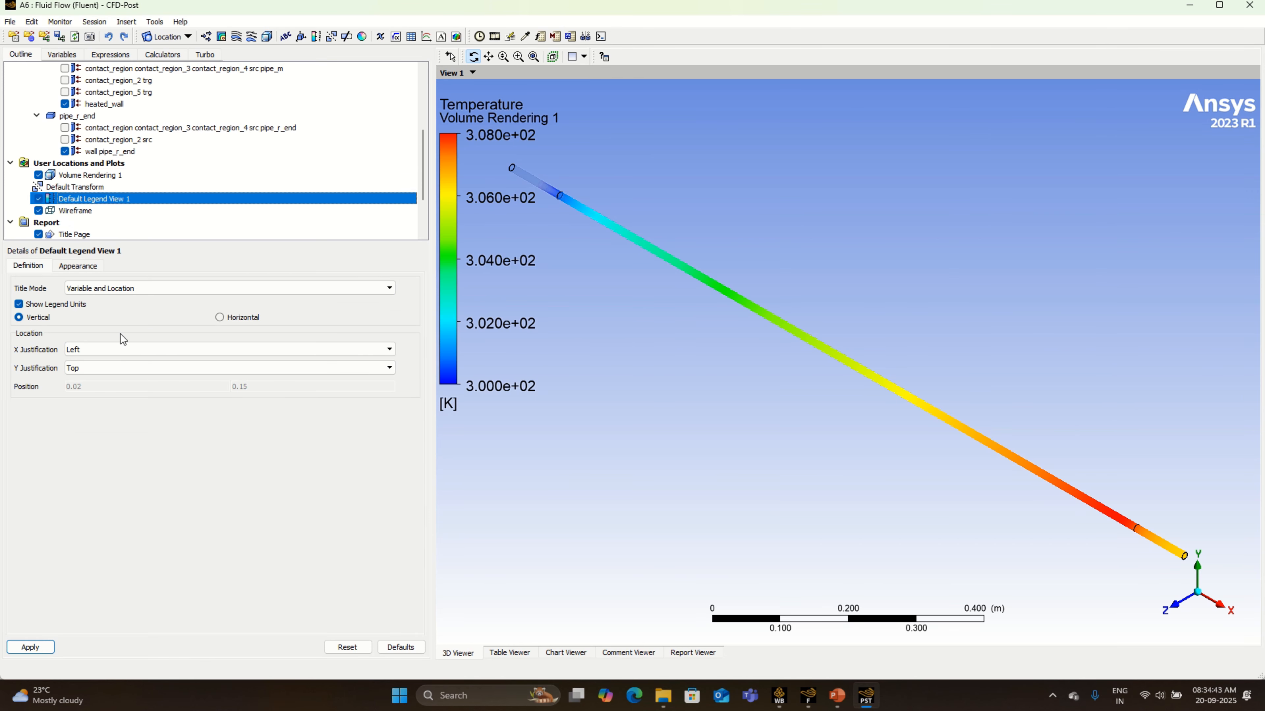
left_click(107, 370)
left_click(102, 400)
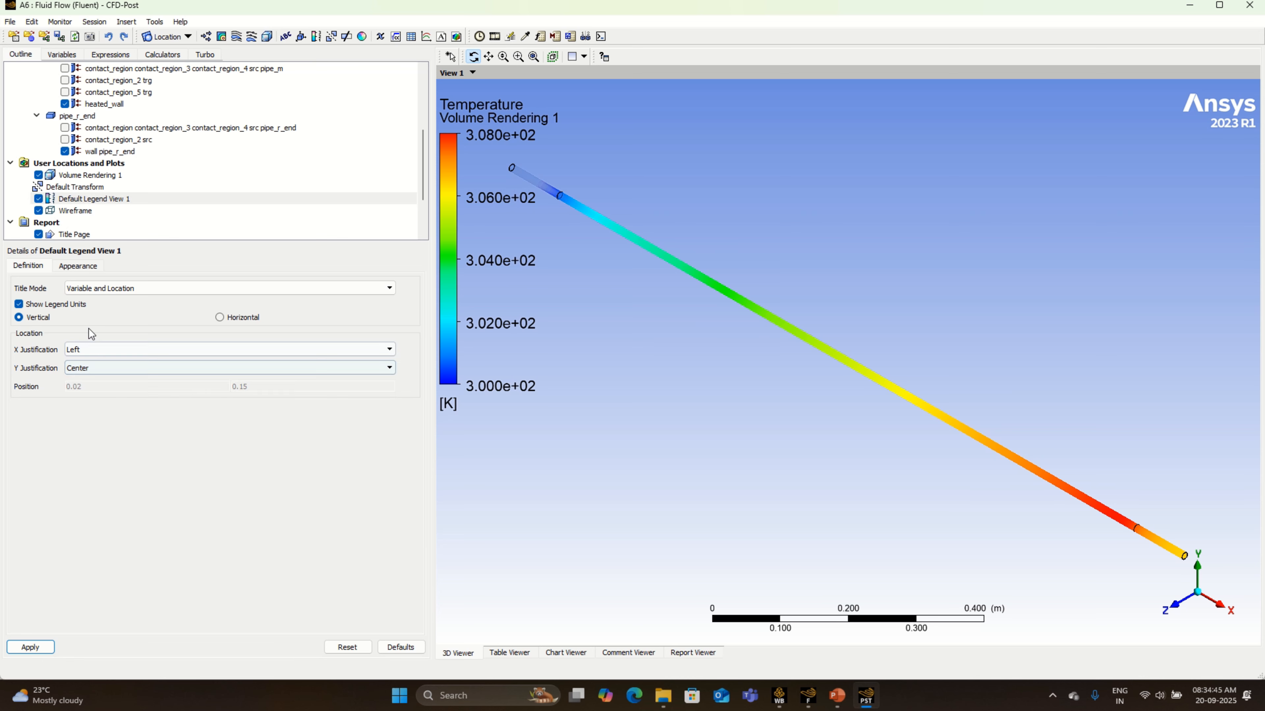
left_click(85, 267)
left_click(286, 351)
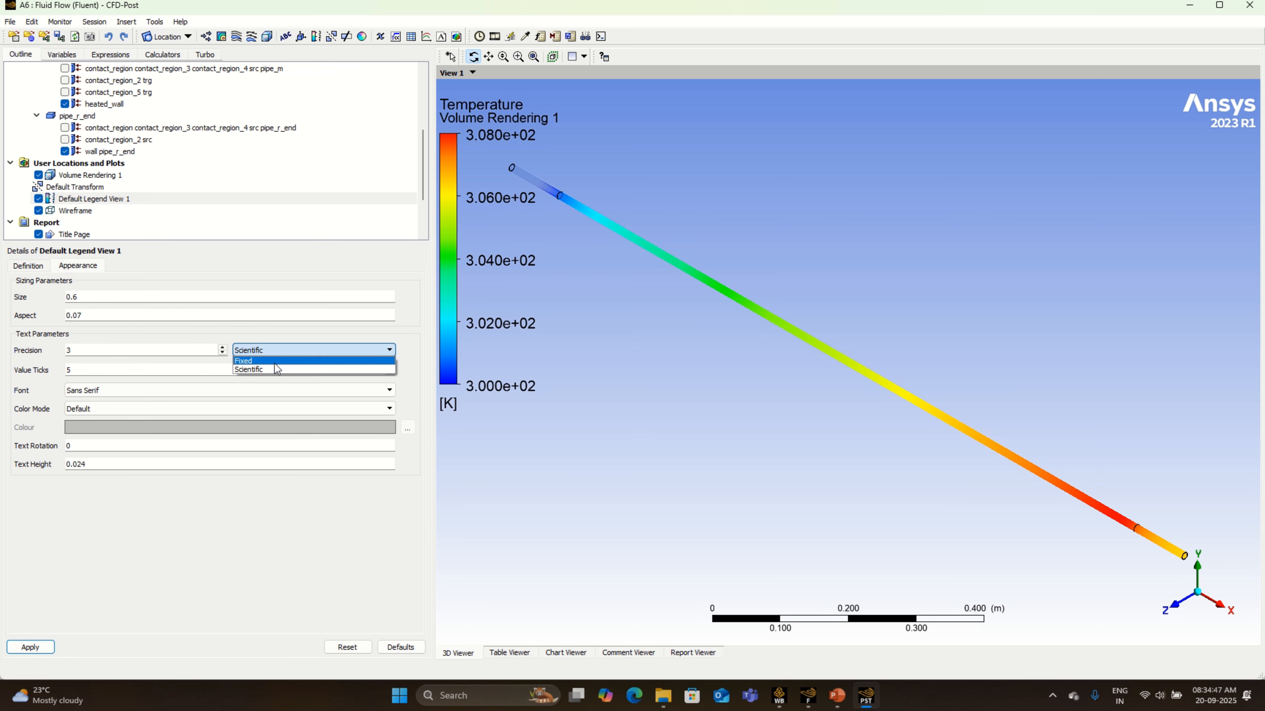
left_click(273, 370)
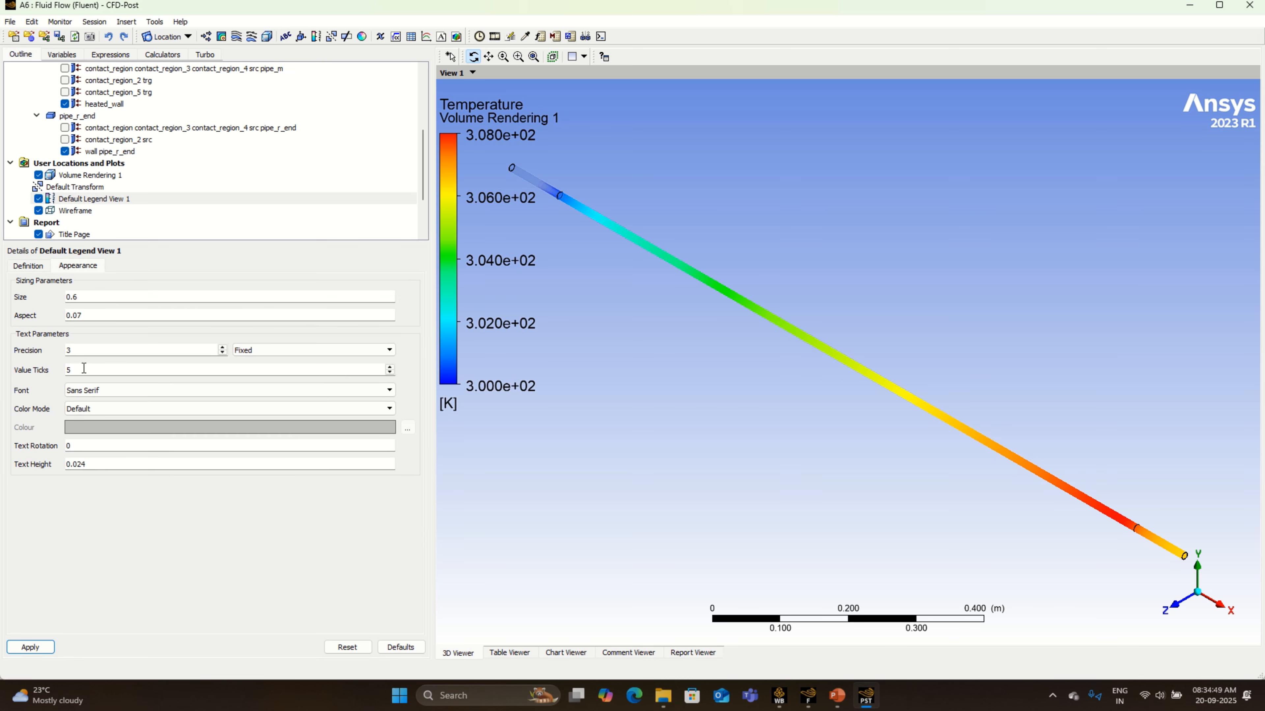
- Give the legend 11 value ticks and a size of 1, and apply the changes
left_click(67, 369)
type("11")
left_click(123, 295)
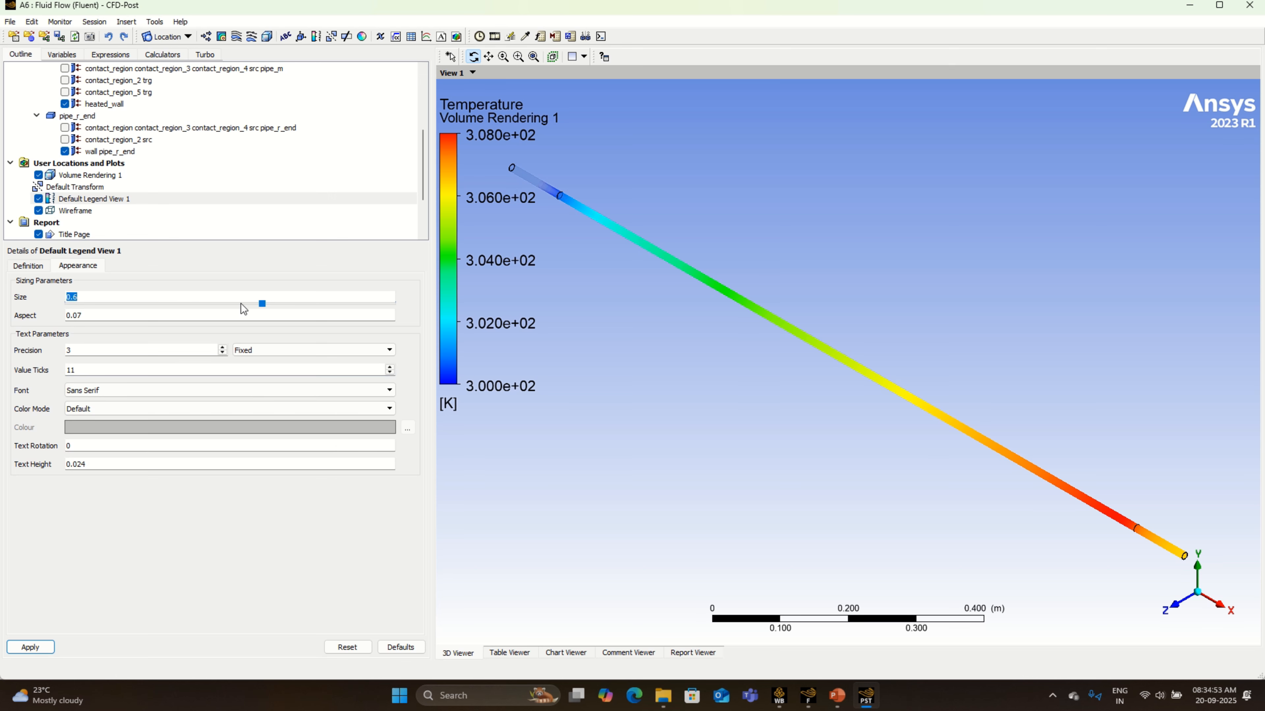
type("1")
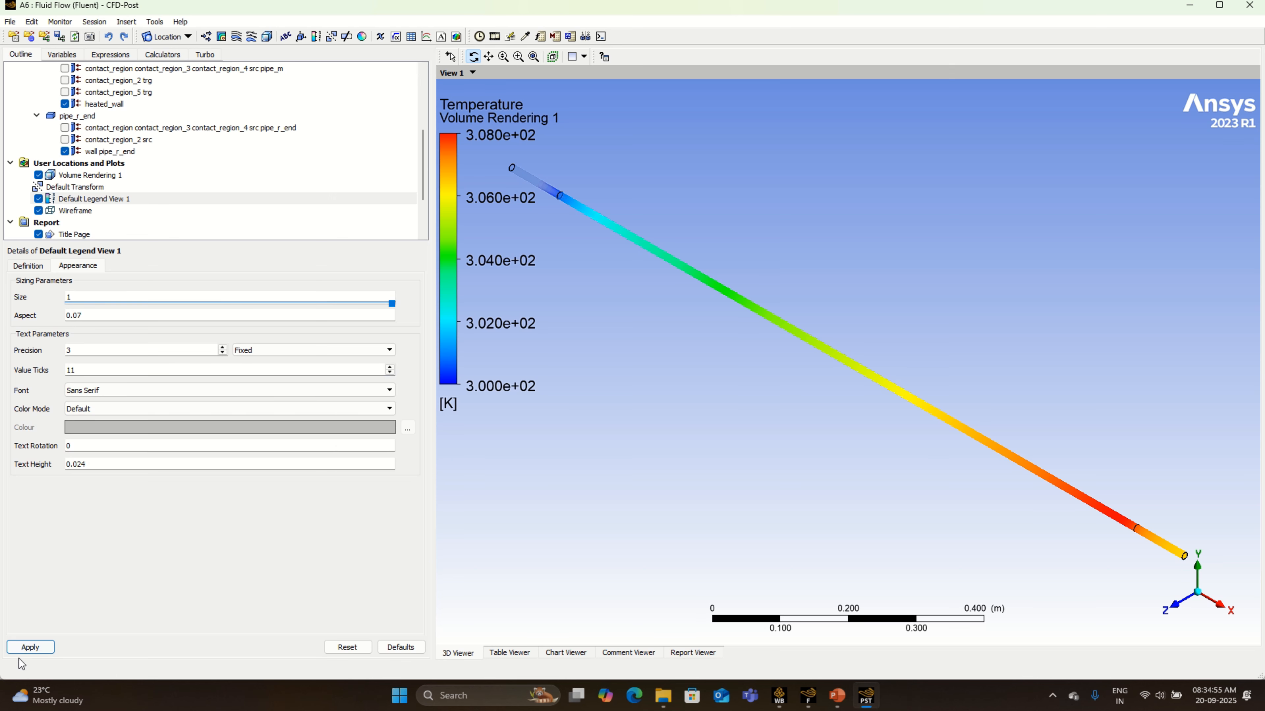
left_click(30, 647)
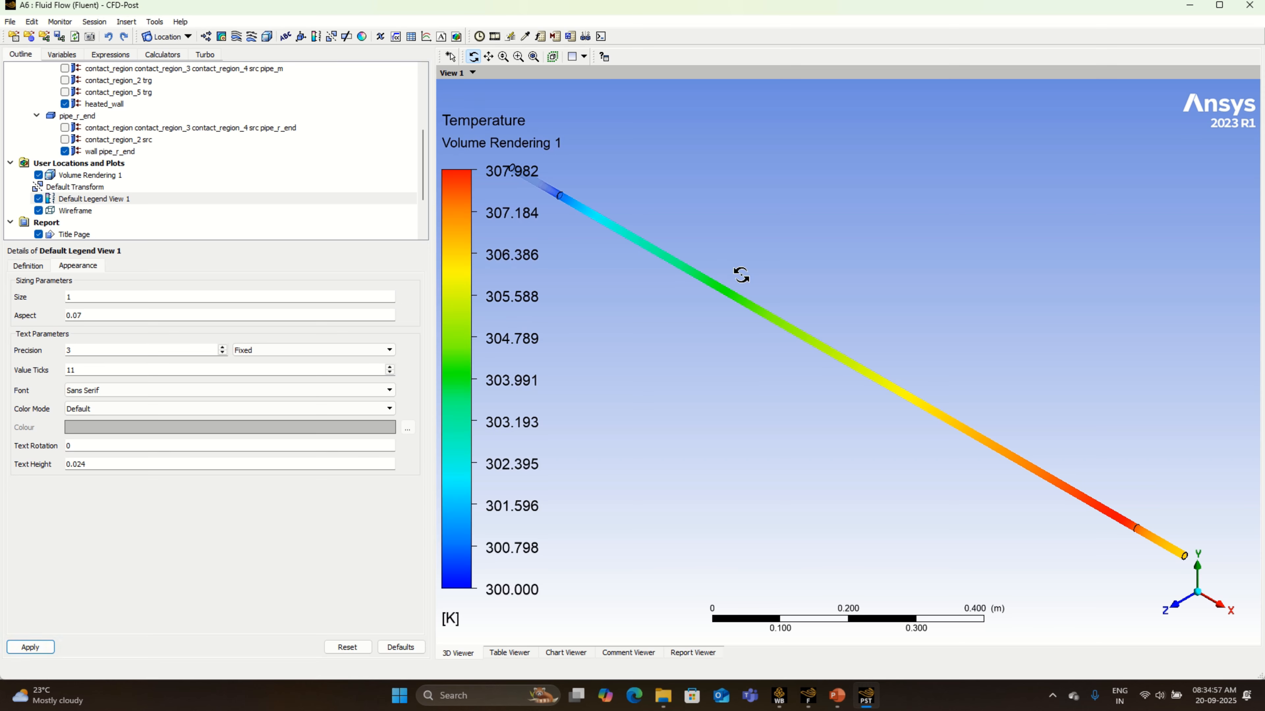
- Zoom and pan the pipe clear of the legend to examine the temperature distribution along its length
scroll(744, 282, "down", 1)
scroll(744, 282, "down", 1)
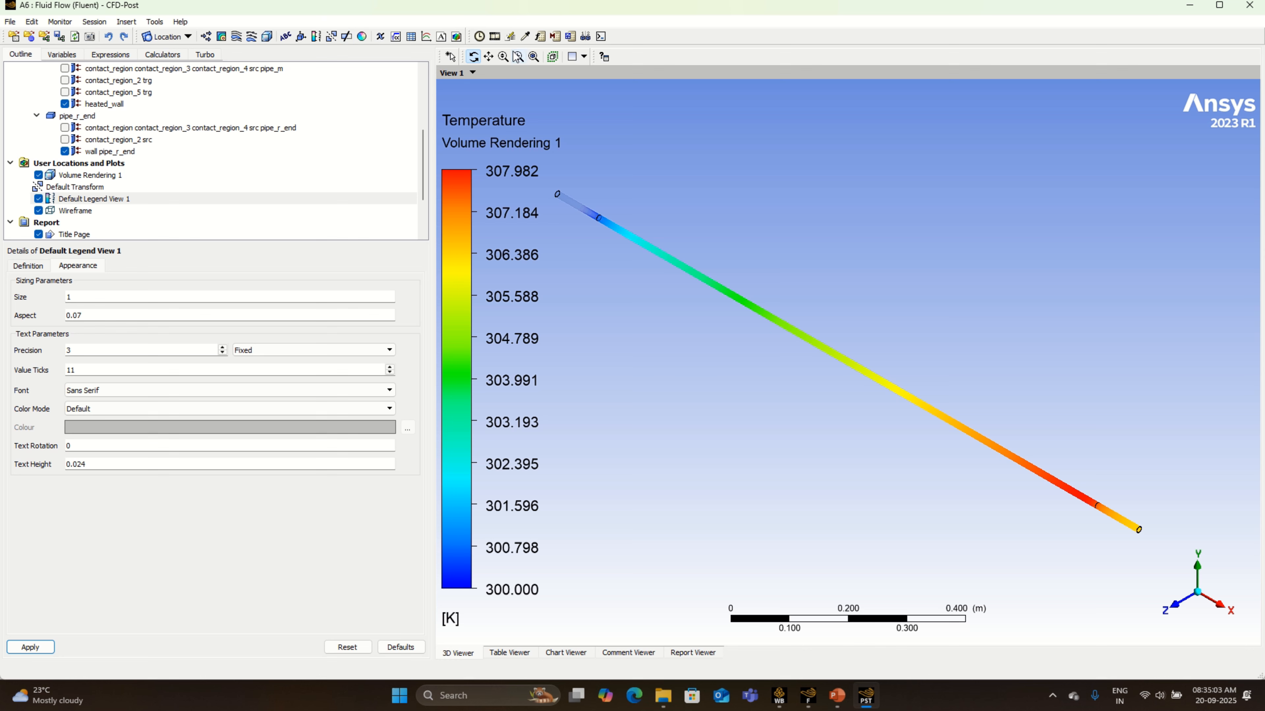
left_click(489, 57)
left_click_drag(815, 385, 856, 397)
scroll(856, 397, "up", 2)
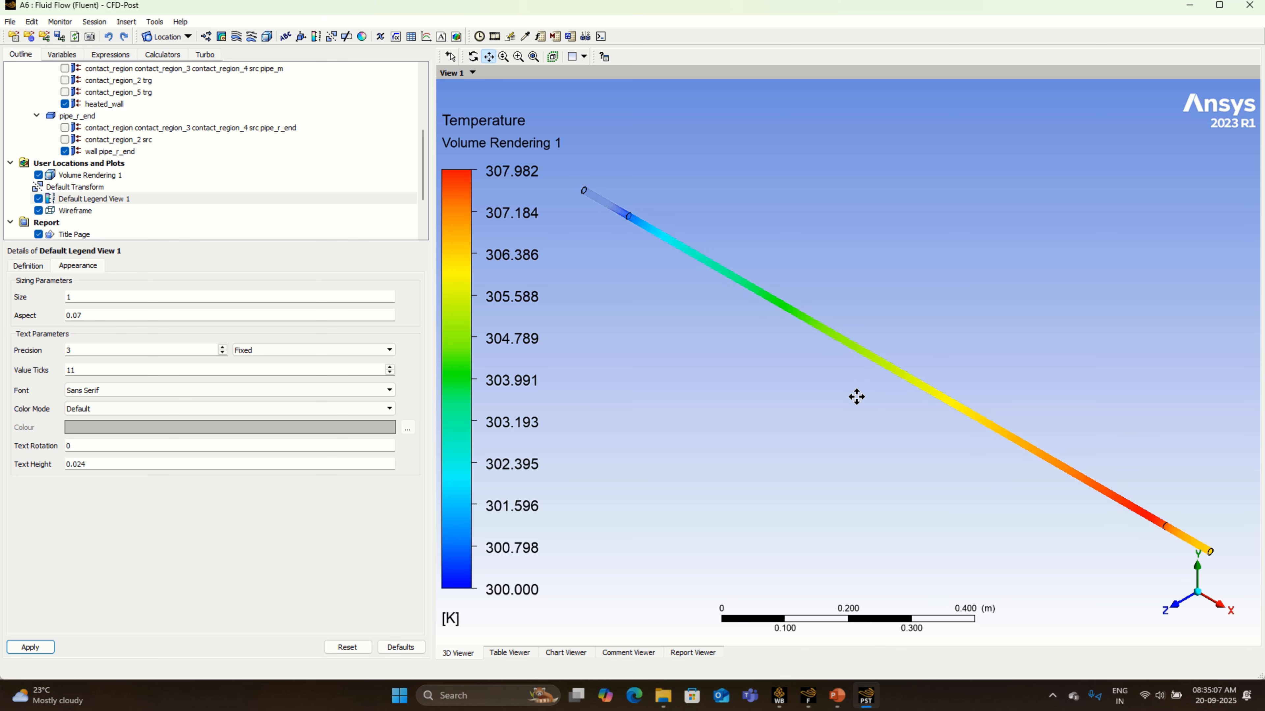
scroll(859, 400, "up", 2)
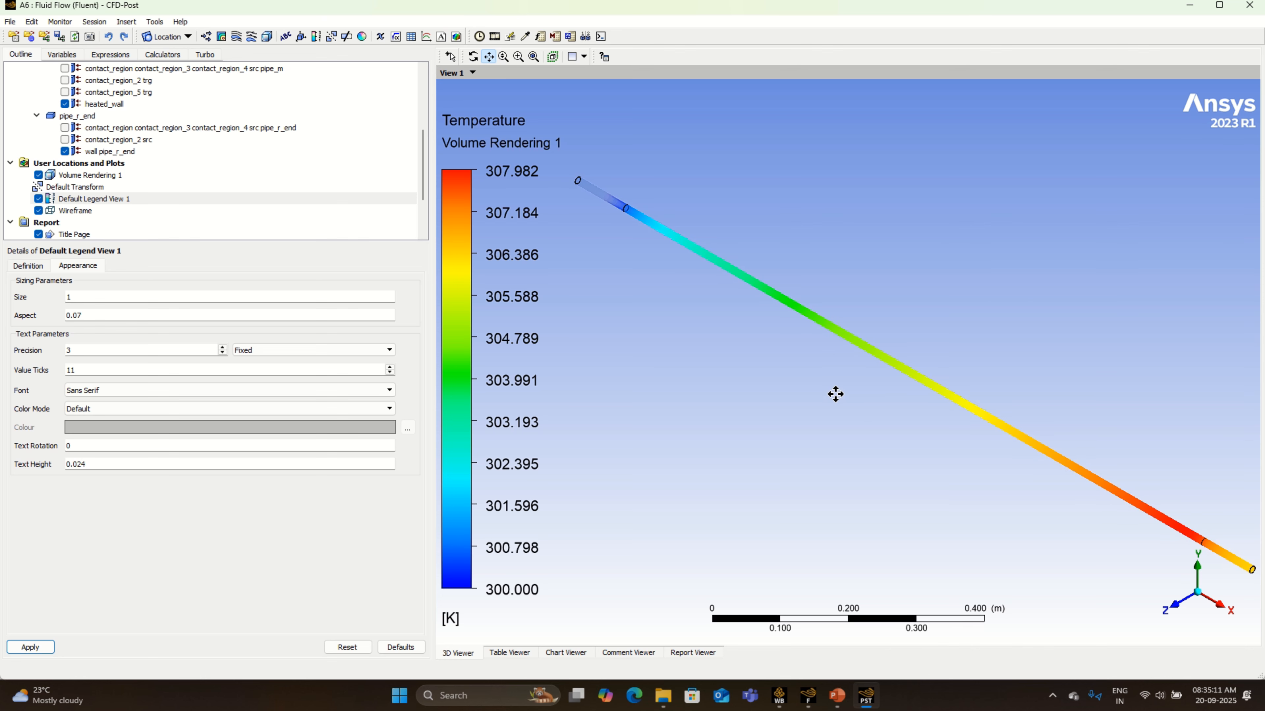
left_click_drag(836, 393, 827, 392)
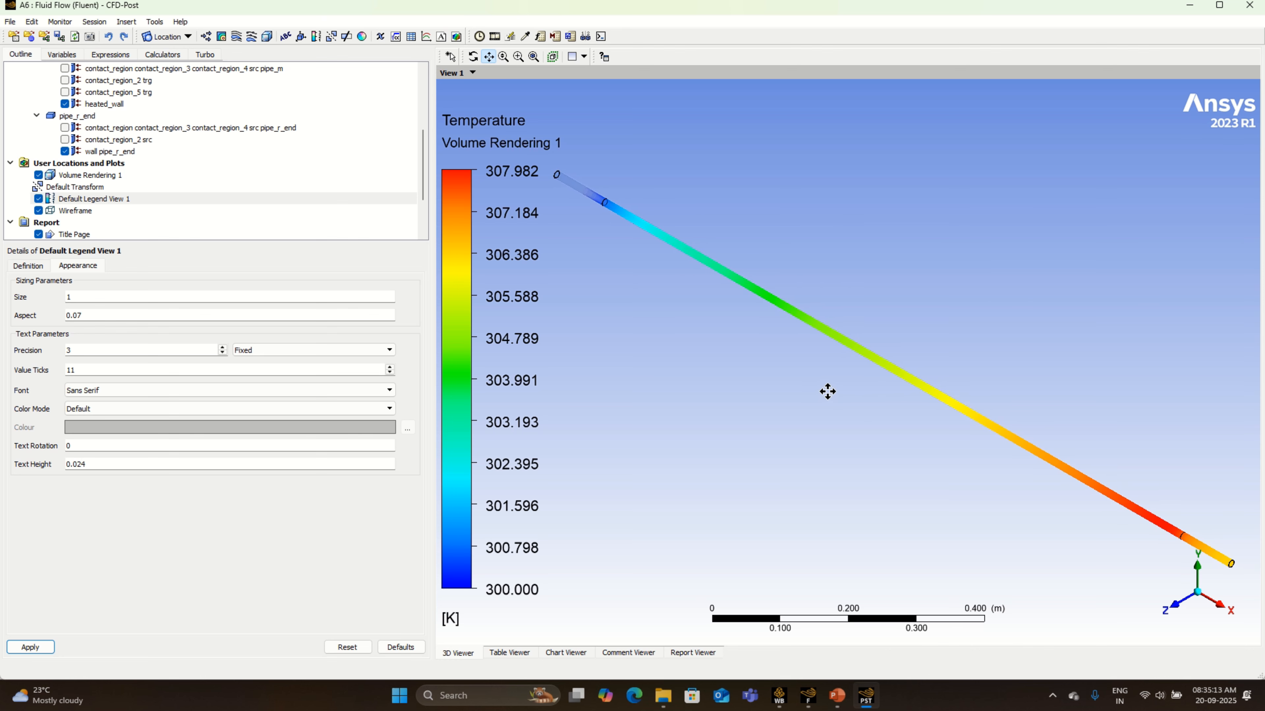
- Insert a 3D streamline over all domains that starts from the inlet with equally spaced sampling
left_click(236, 39)
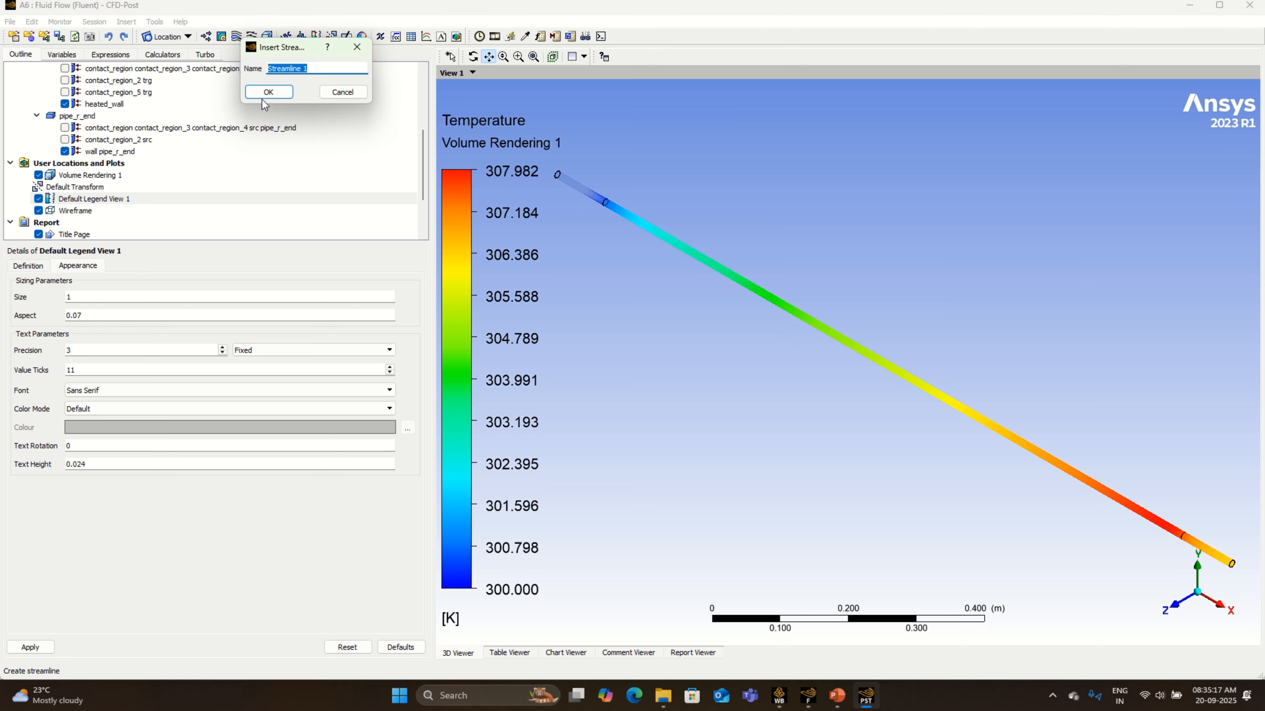
left_click(267, 91)
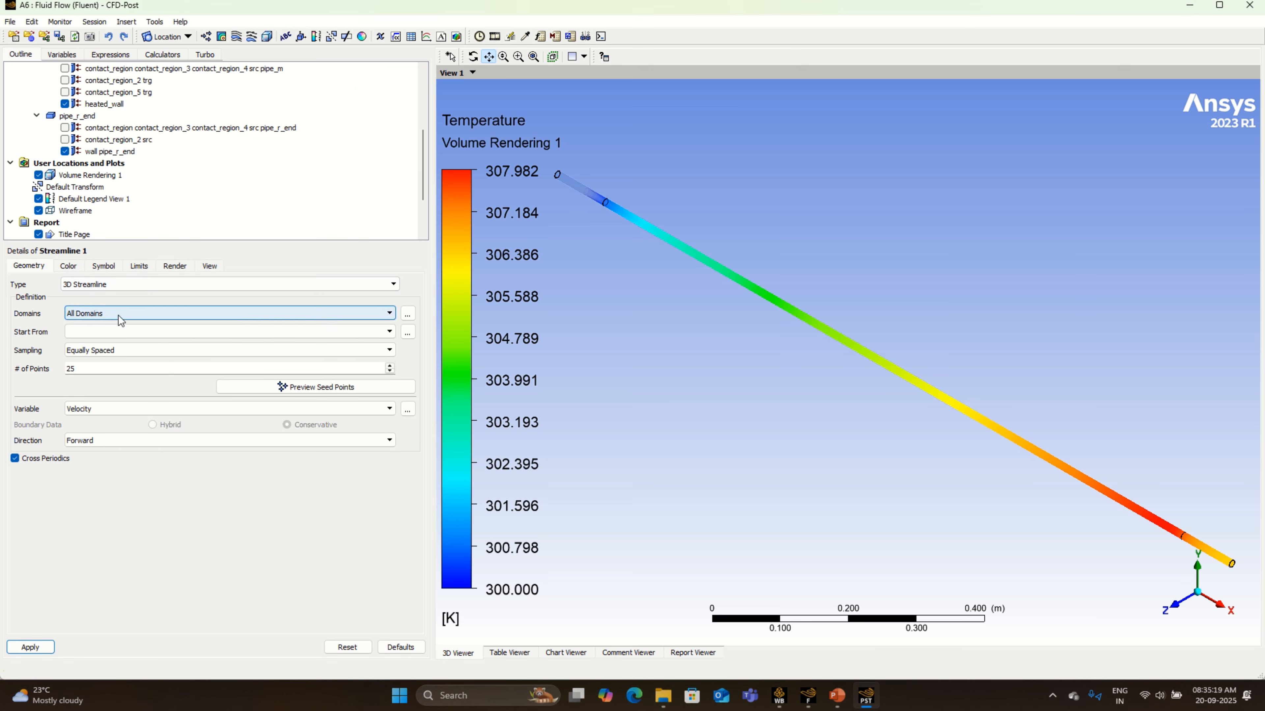
left_click(93, 331)
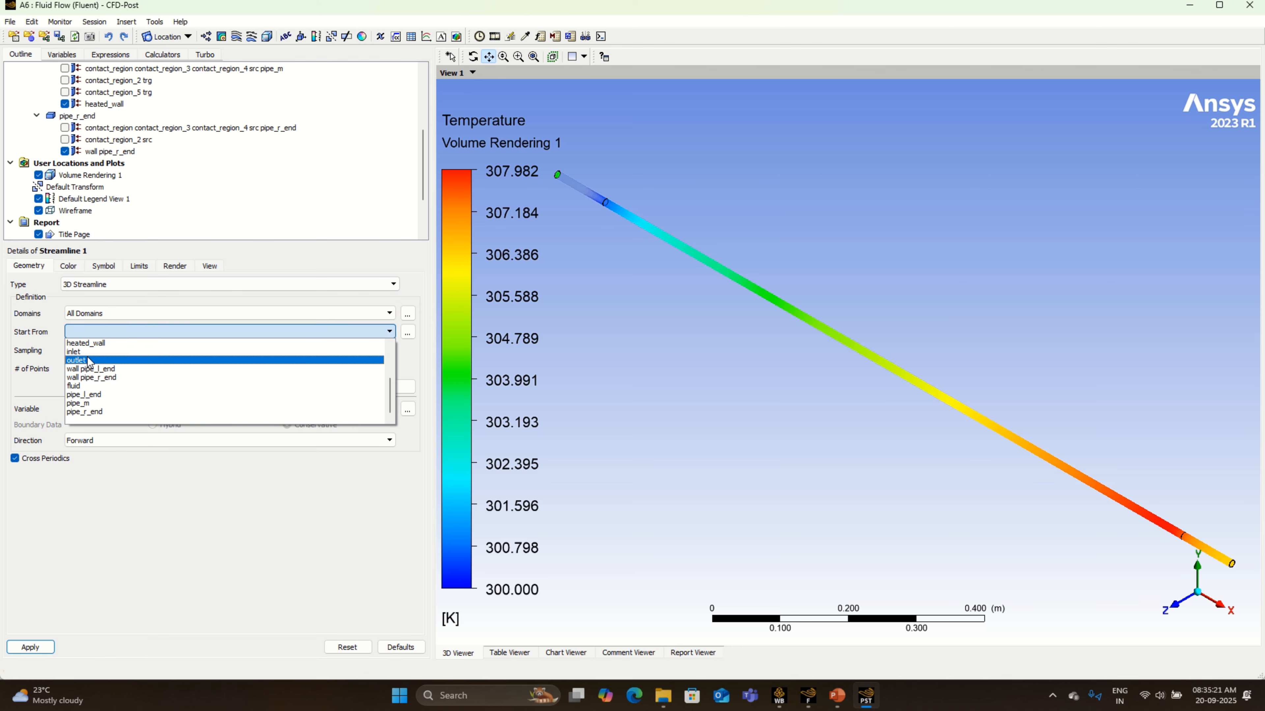
left_click(98, 359)
left_click(91, 368)
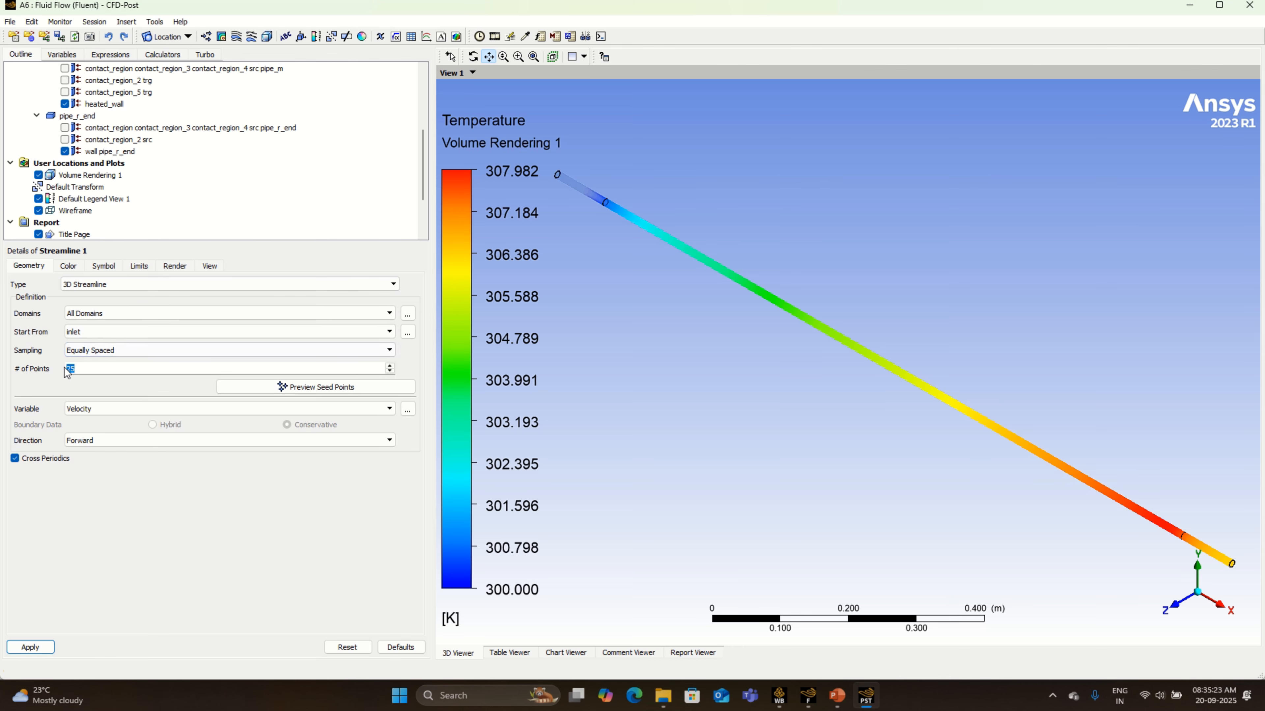
- Color the streamline by the Temperature variable with a Local range and apply the changes
left_click(68, 265)
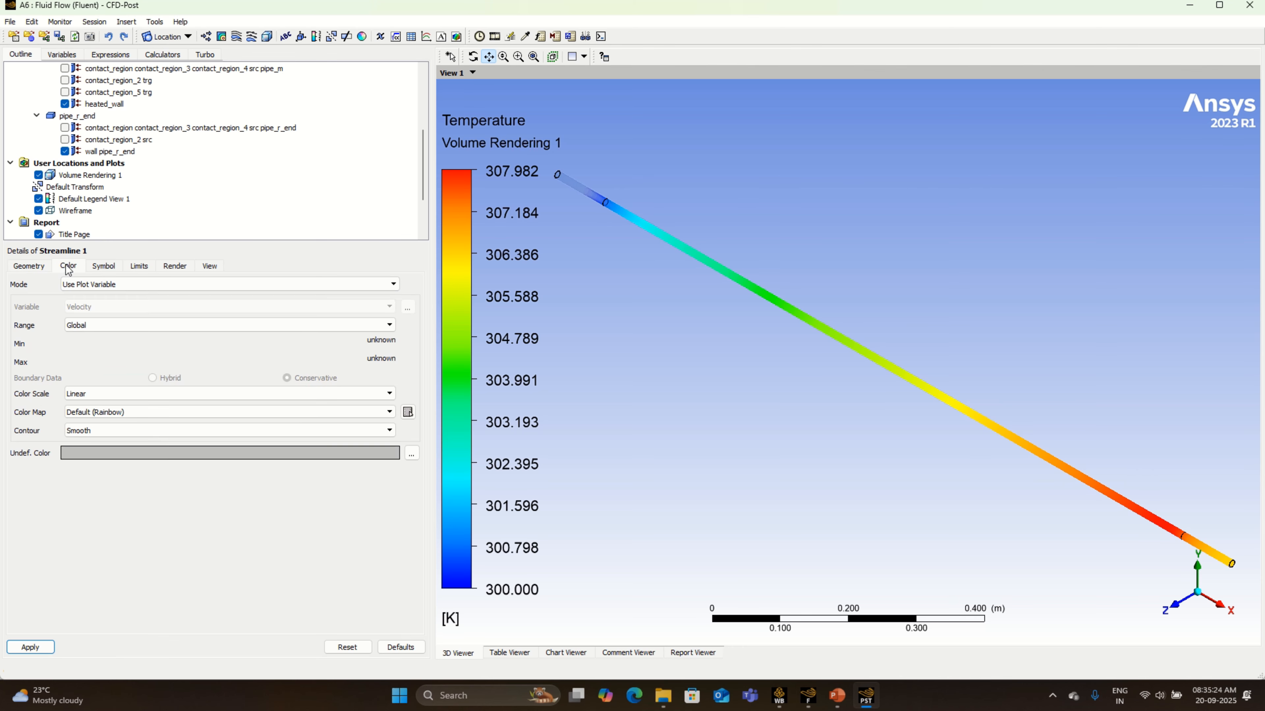
left_click(79, 285)
left_click(79, 306)
left_click(82, 307)
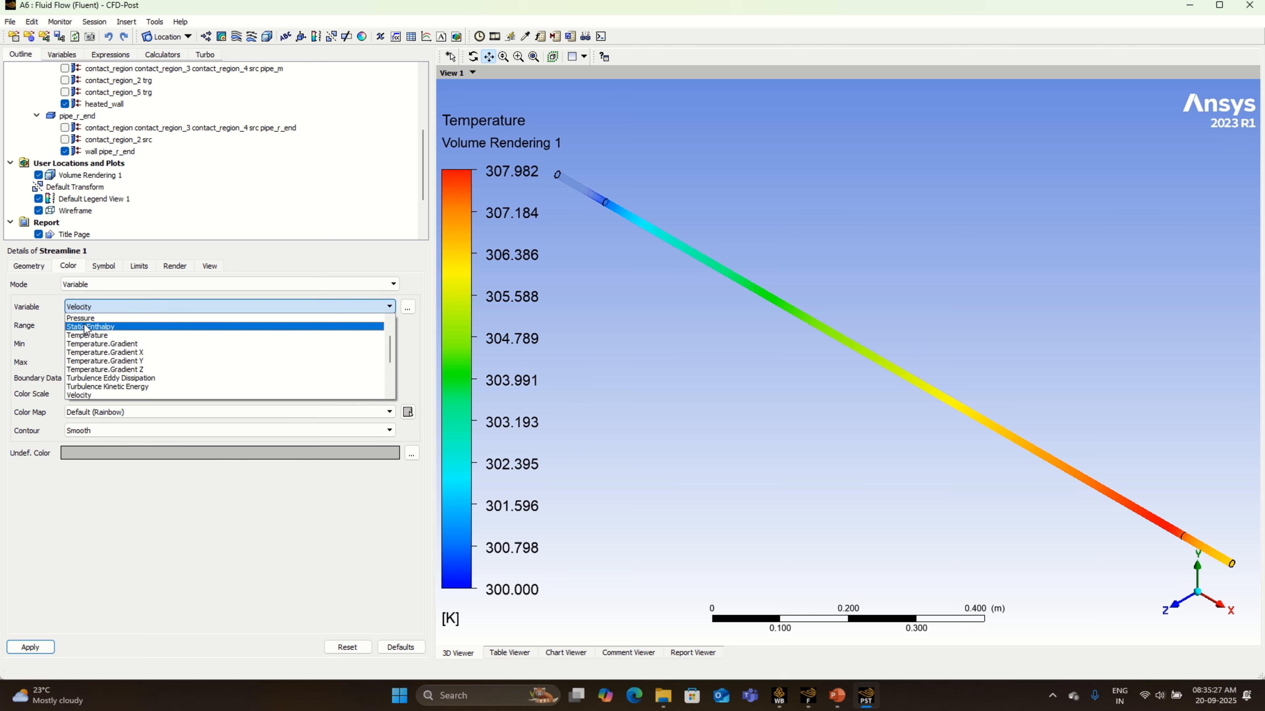
left_click(88, 335)
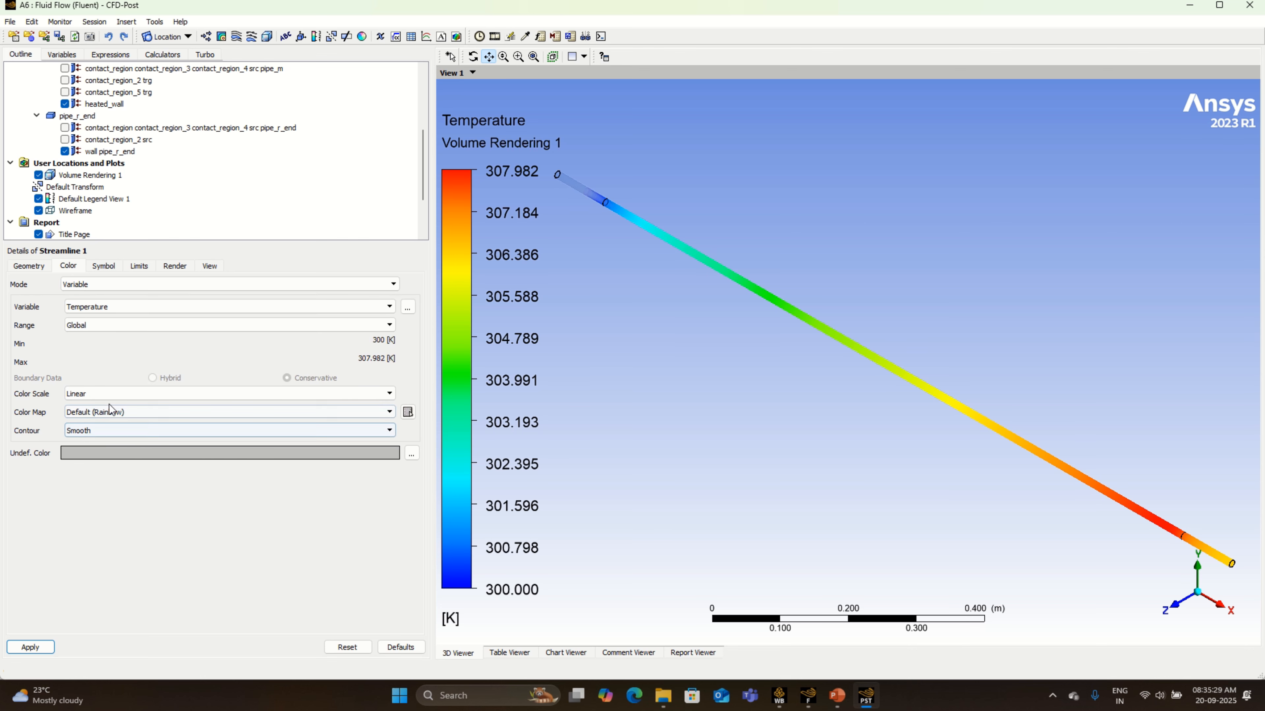
left_click(85, 325)
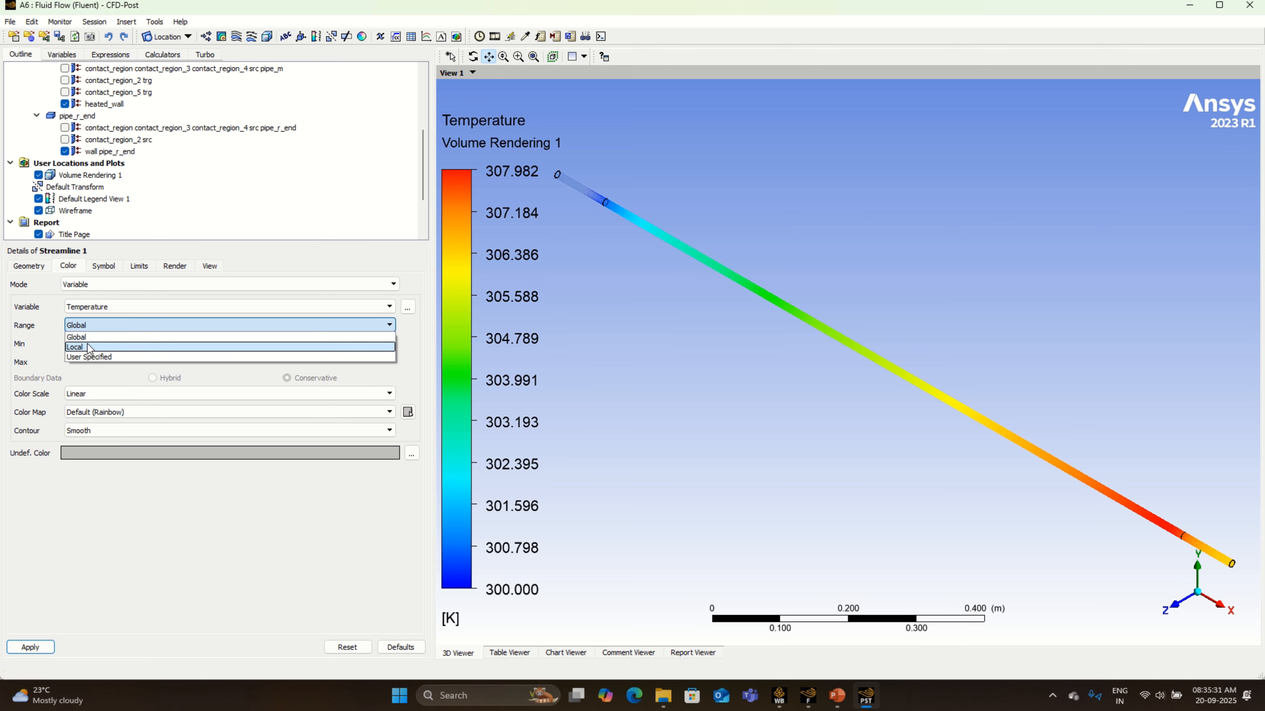
left_click(88, 341)
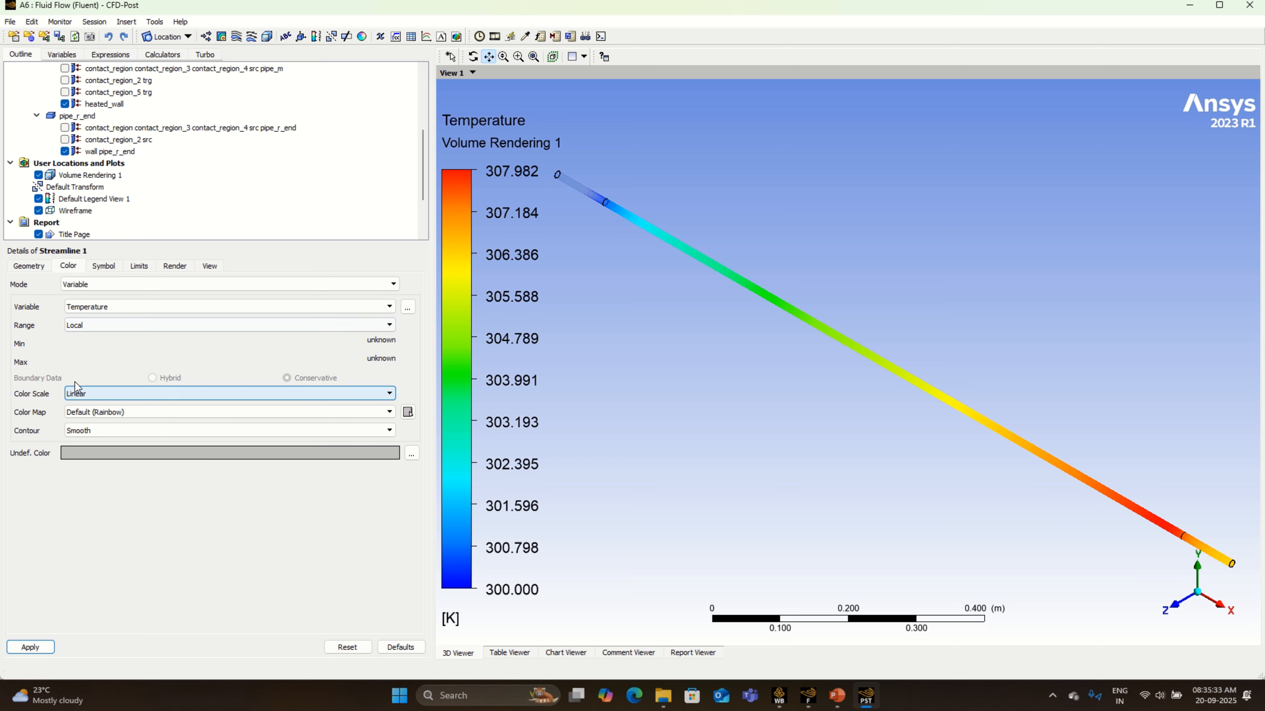
left_click(44, 649)
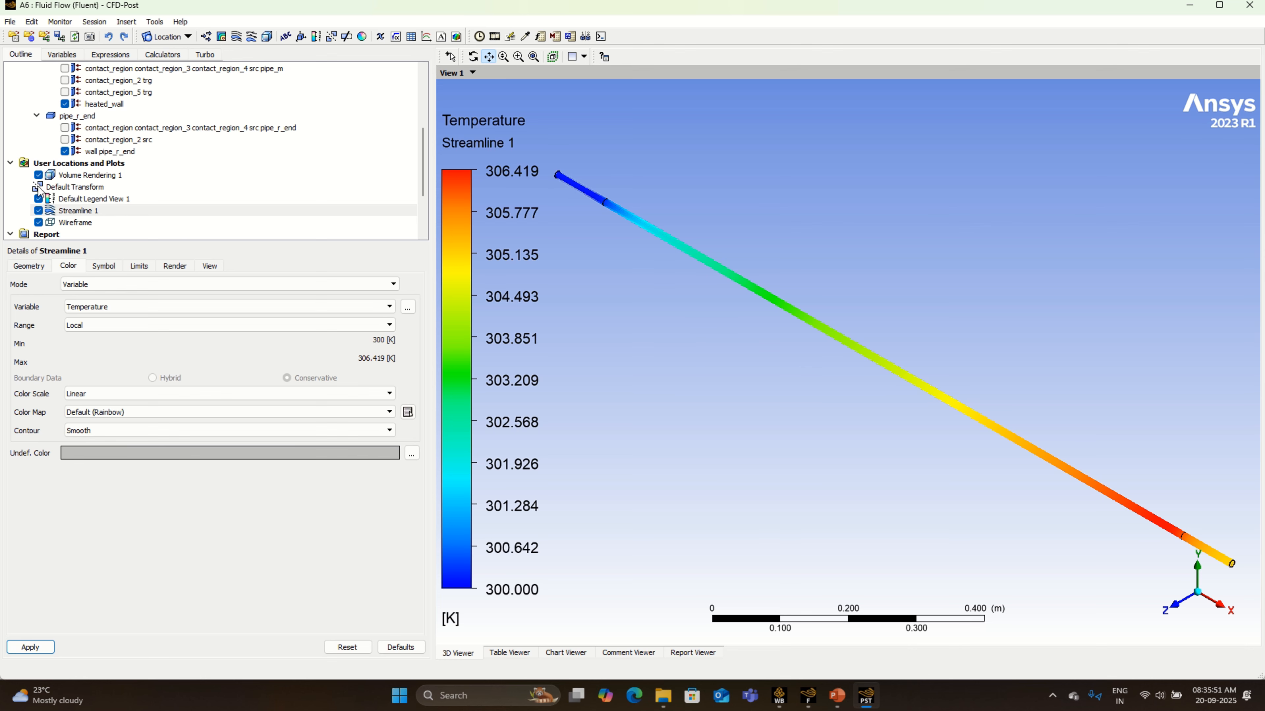
- Hide Volume Rendering 1 and examine the temperature-colored streamlines inside the pipe
left_click(38, 175)
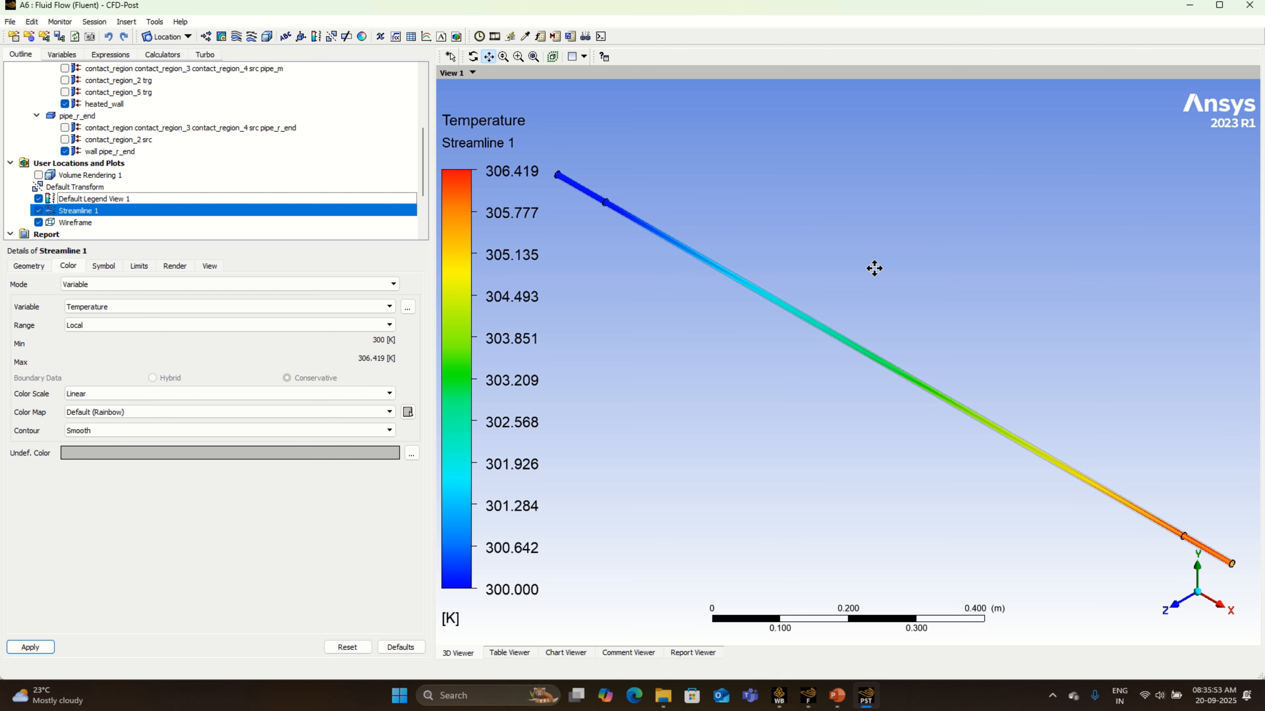
scroll(892, 384, "up", 5)
scroll(917, 370, "up", 4)
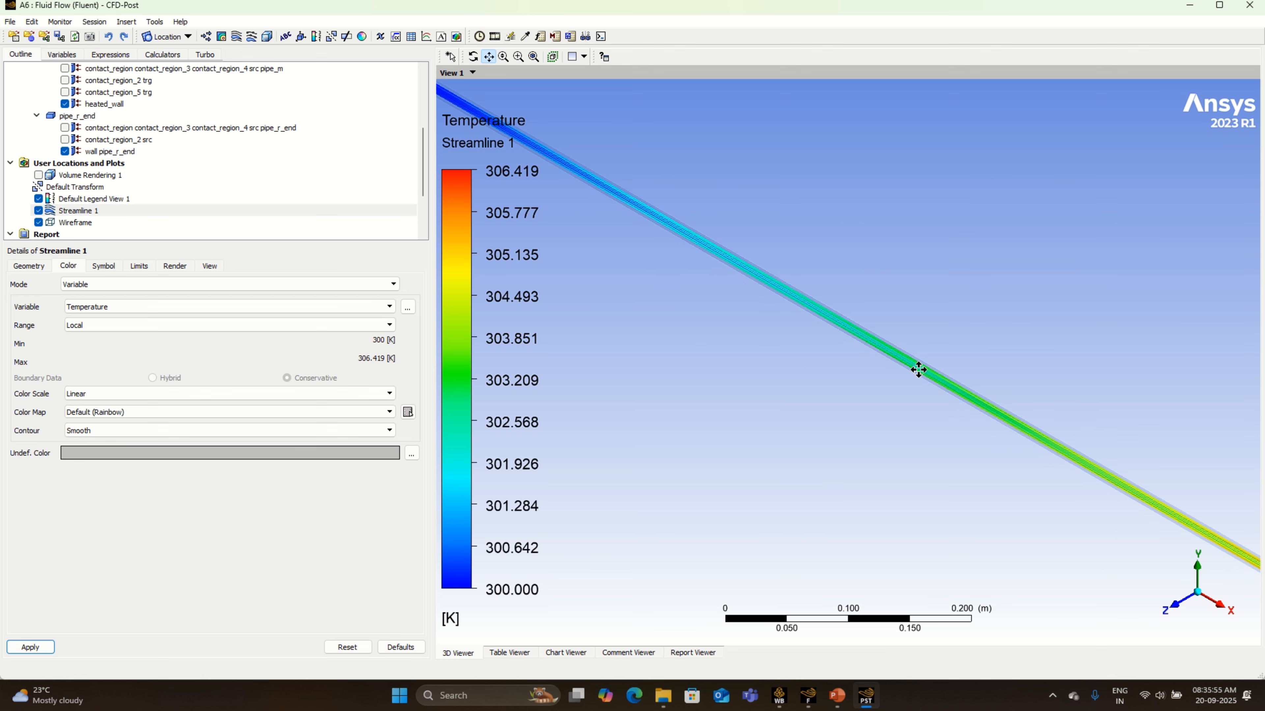
scroll(918, 369, "up", 4)
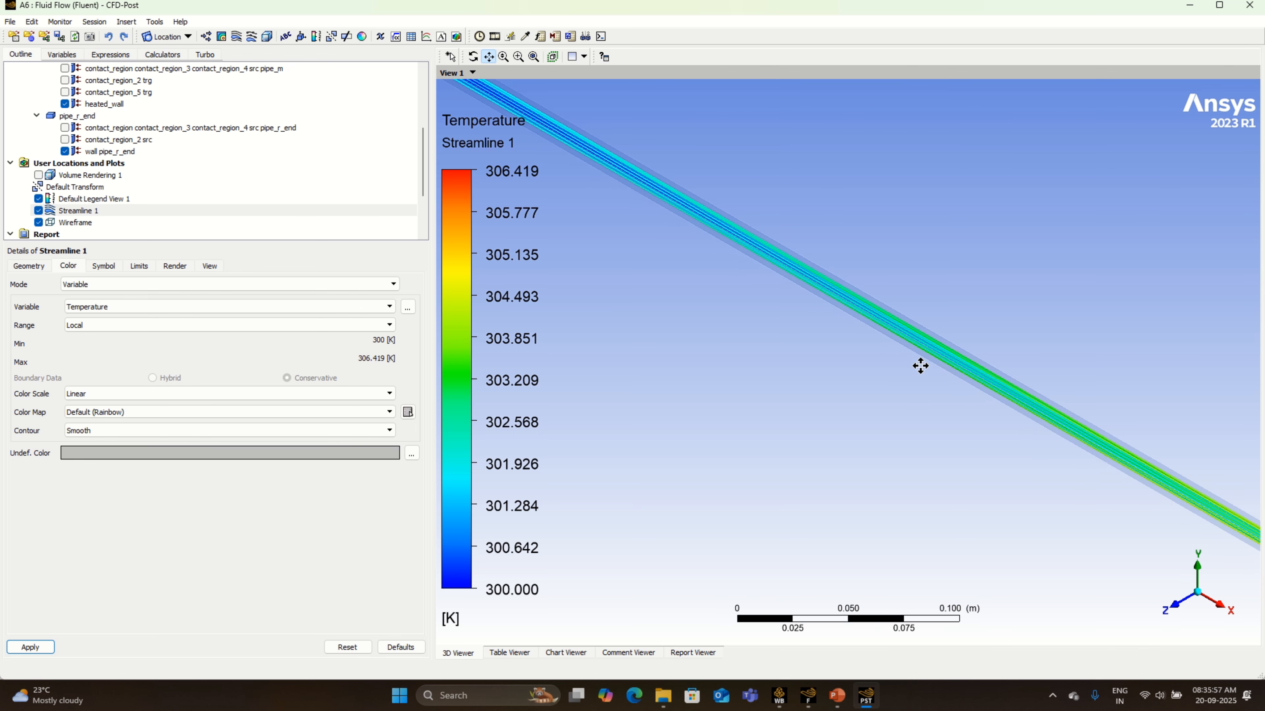
scroll(926, 365, "down", 5)
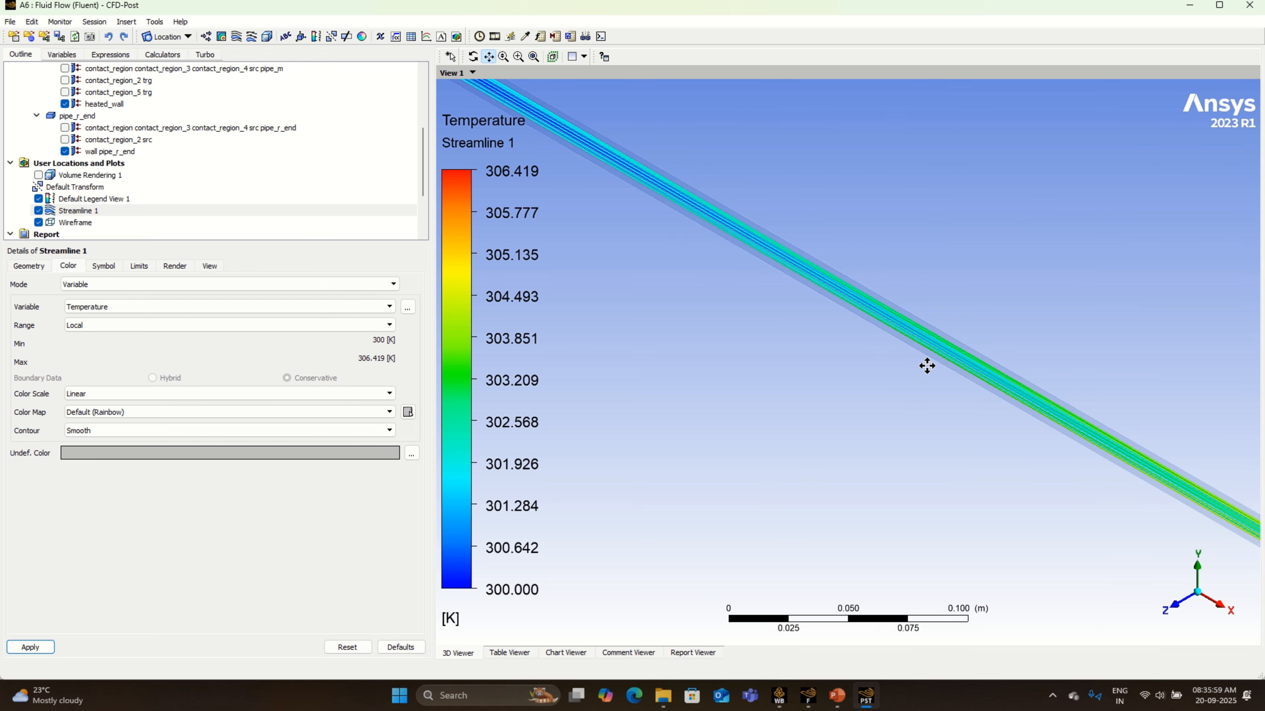
scroll(931, 366, "down", 6)
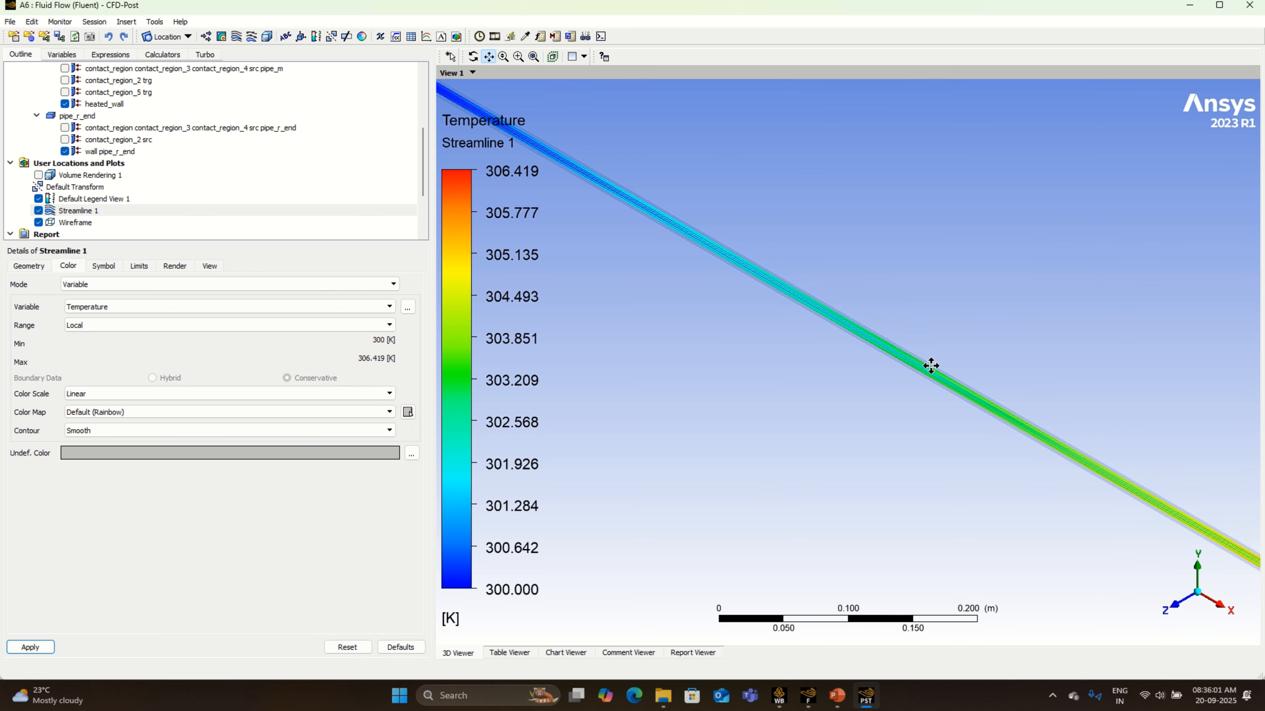
scroll(933, 368, "down", 4)
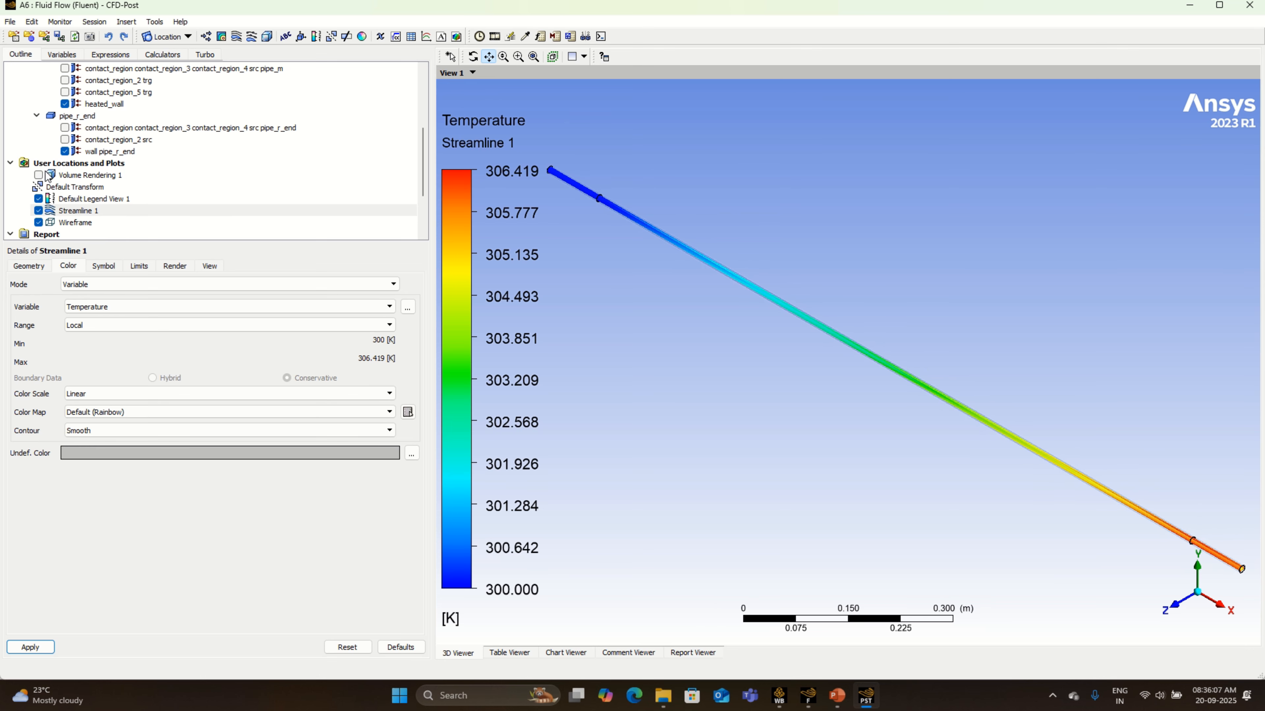
- Set up a sweep animation of Streamline 1 at the slowest speed
left_click(495, 36)
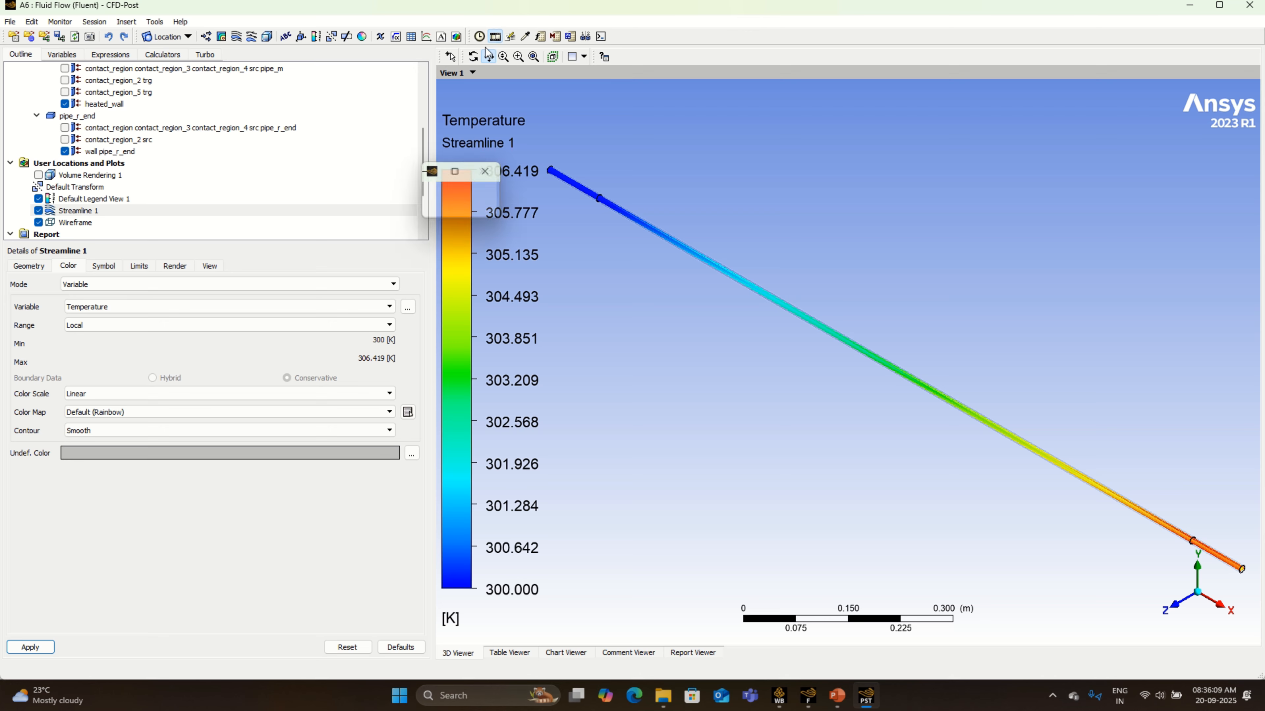
left_click(74, 138)
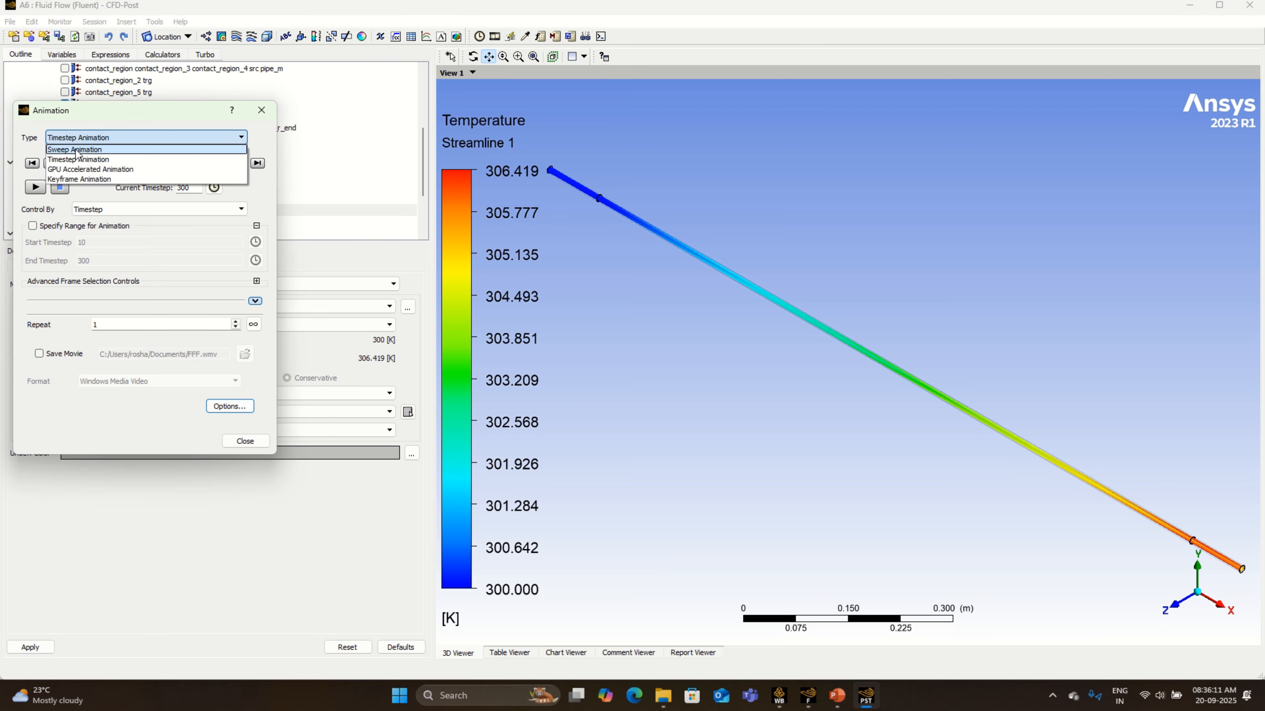
left_click(76, 154)
left_click(68, 174)
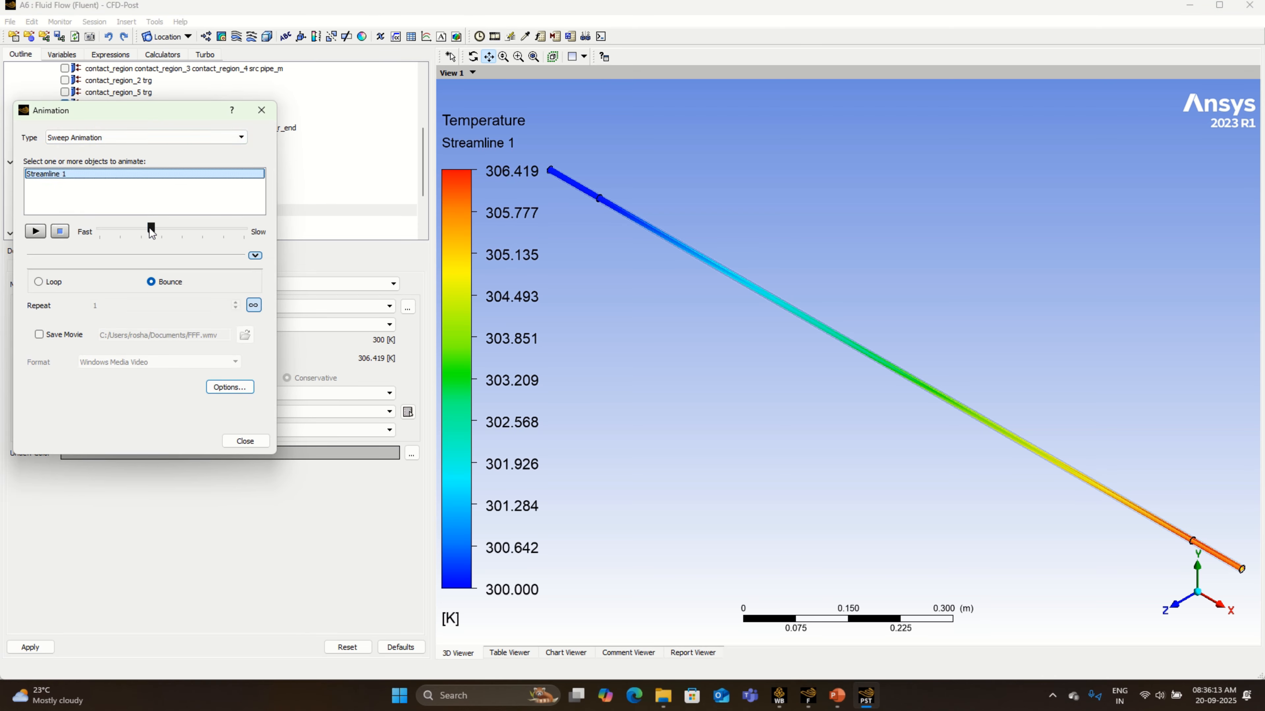
left_click(184, 230)
left_click_drag(184, 230, 246, 253)
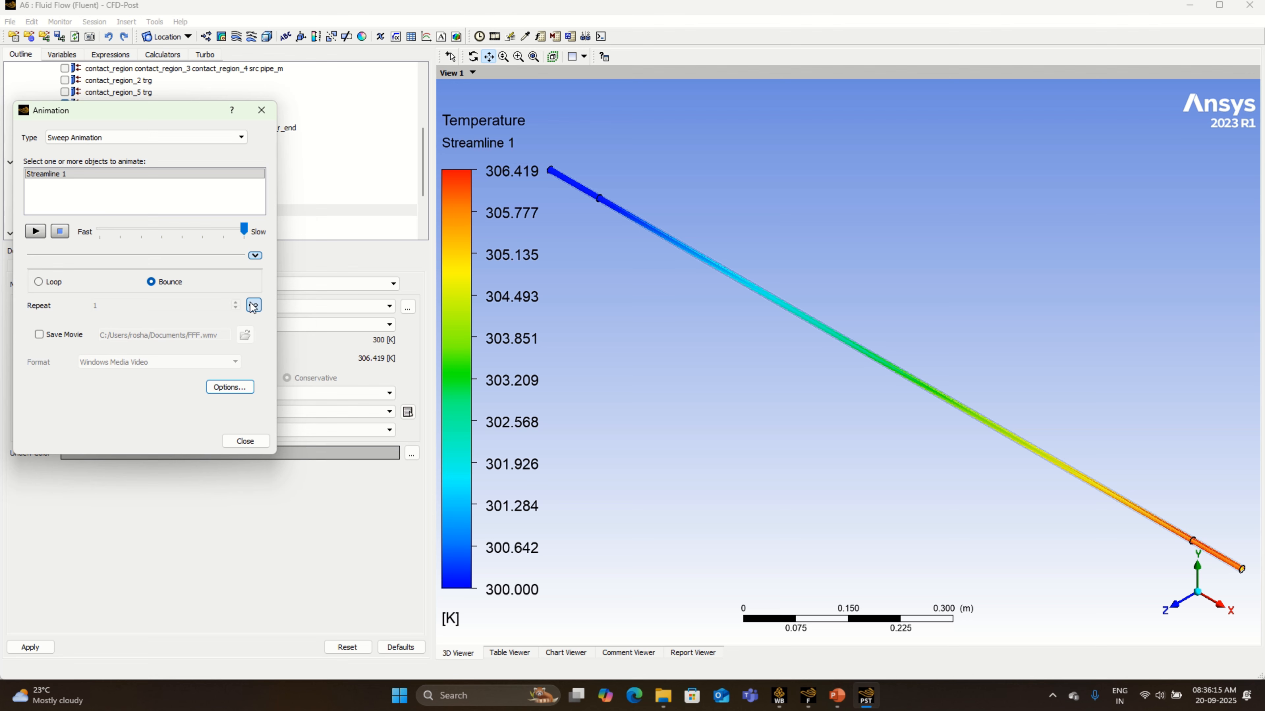
- Set the animation's symbol size to 0.48, then play a preview of the streamline animation and stop it
left_click(228, 391)
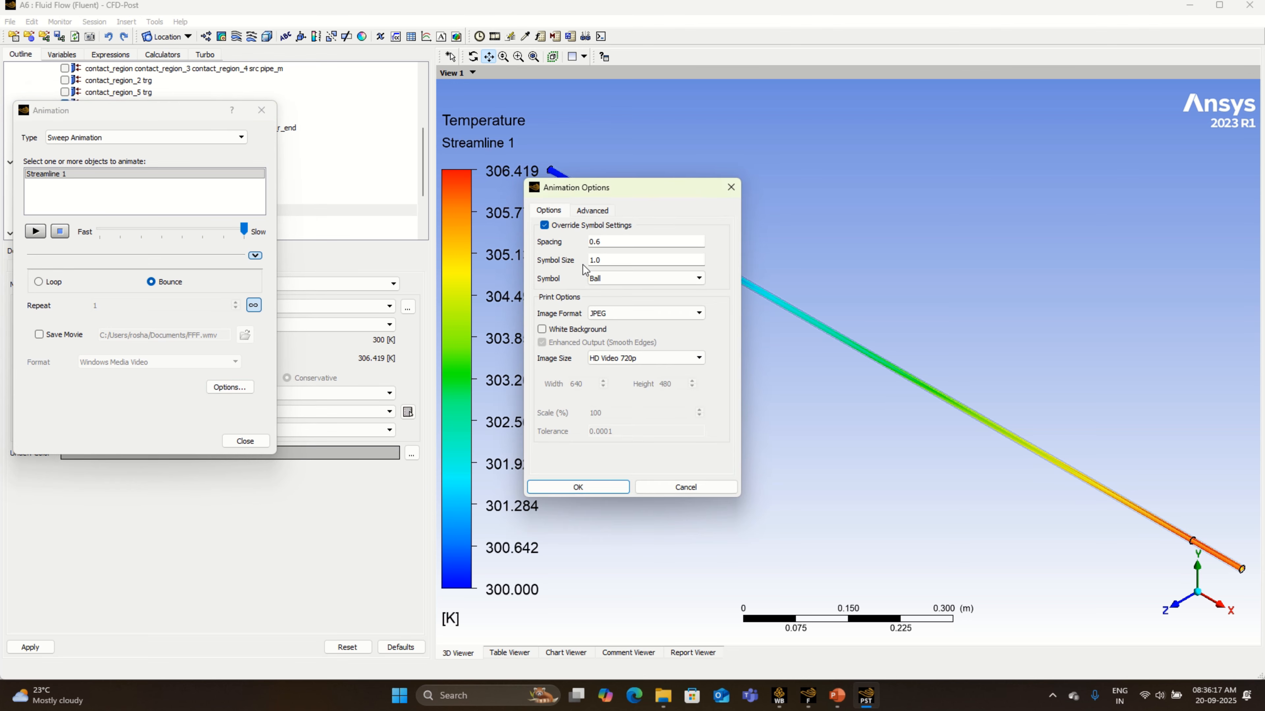
double_click(602, 261)
left_click(579, 487)
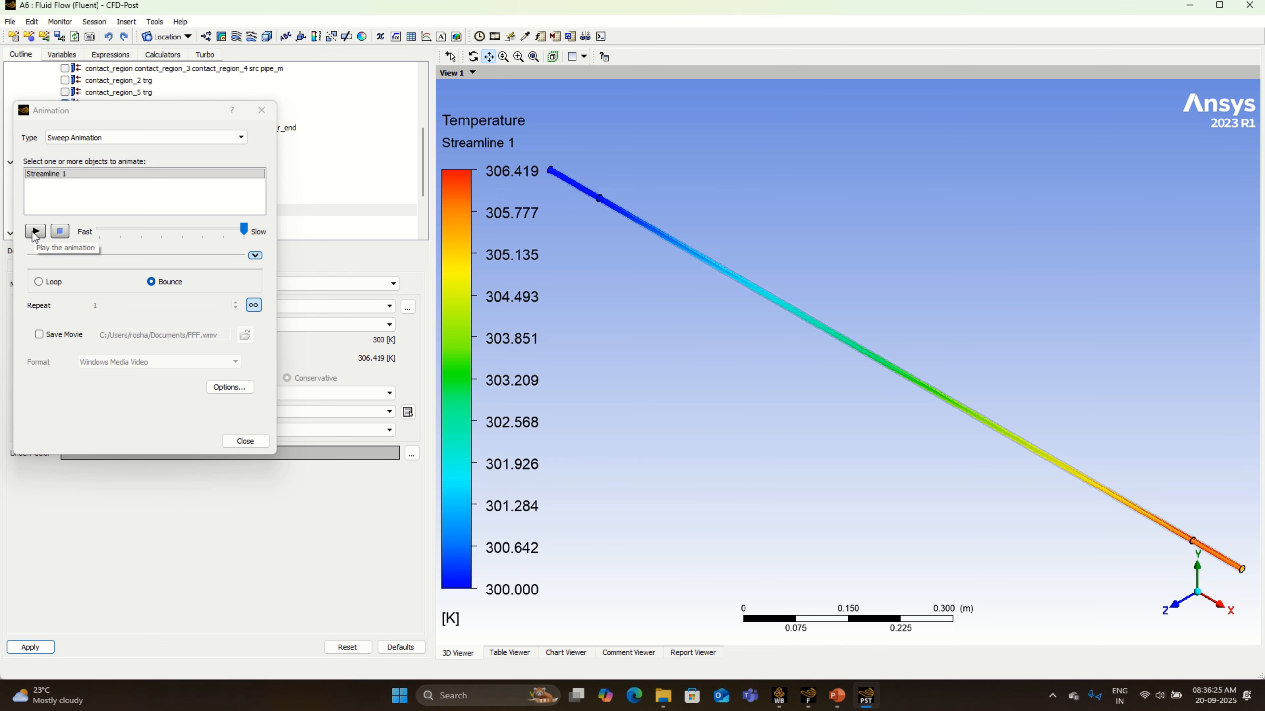
left_click(35, 231)
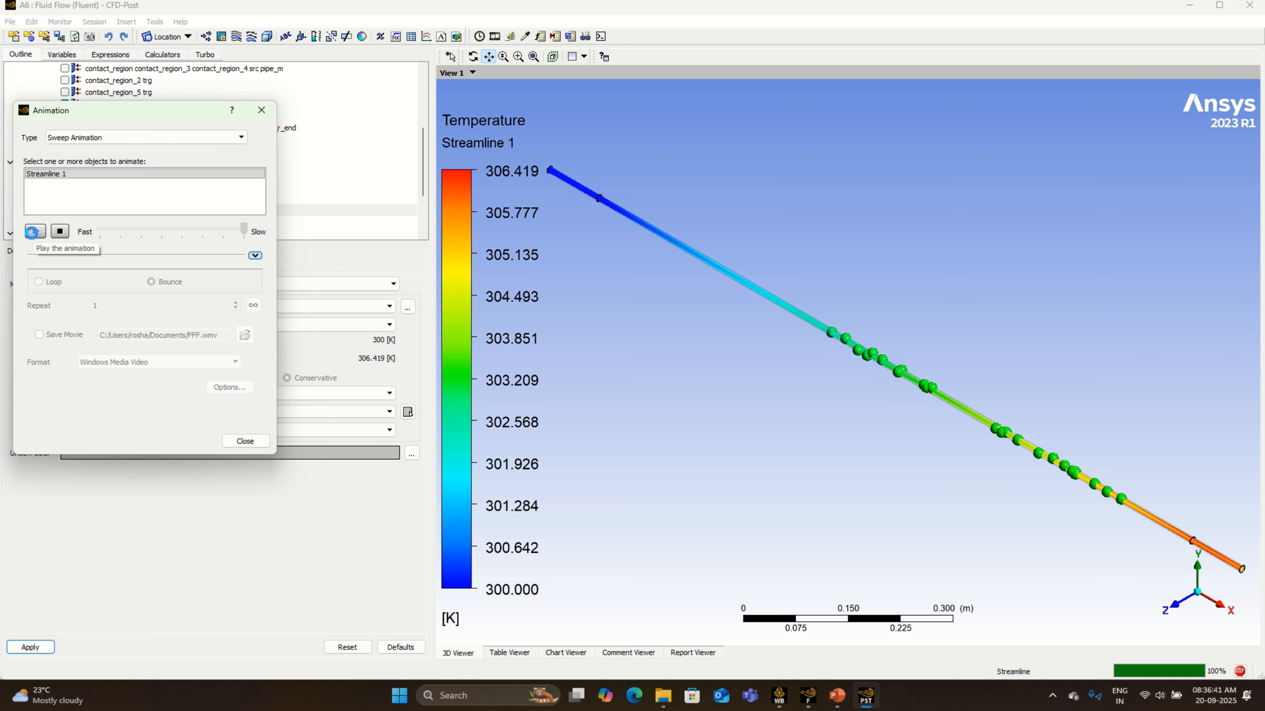
left_click(51, 231)
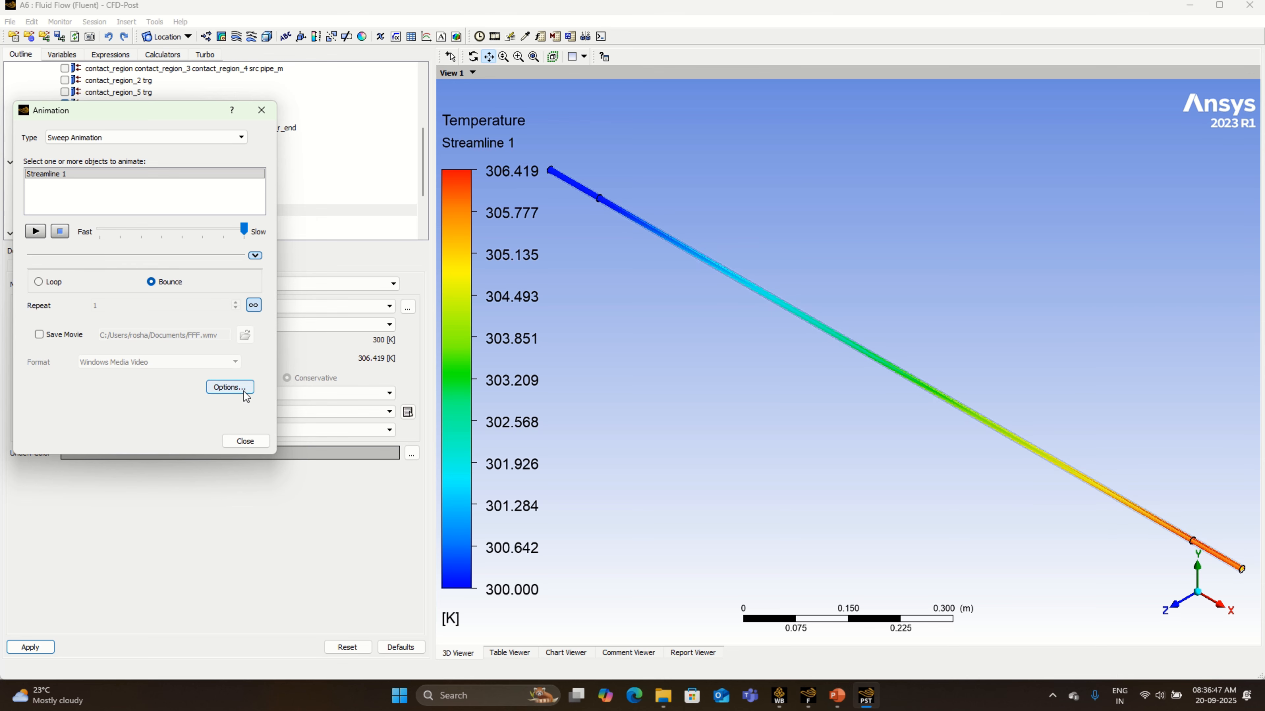
- Enable saving the animation as the movie FFF.wmv in a new Documents folder named "Pipe With 600 watt"
left_click(39, 335)
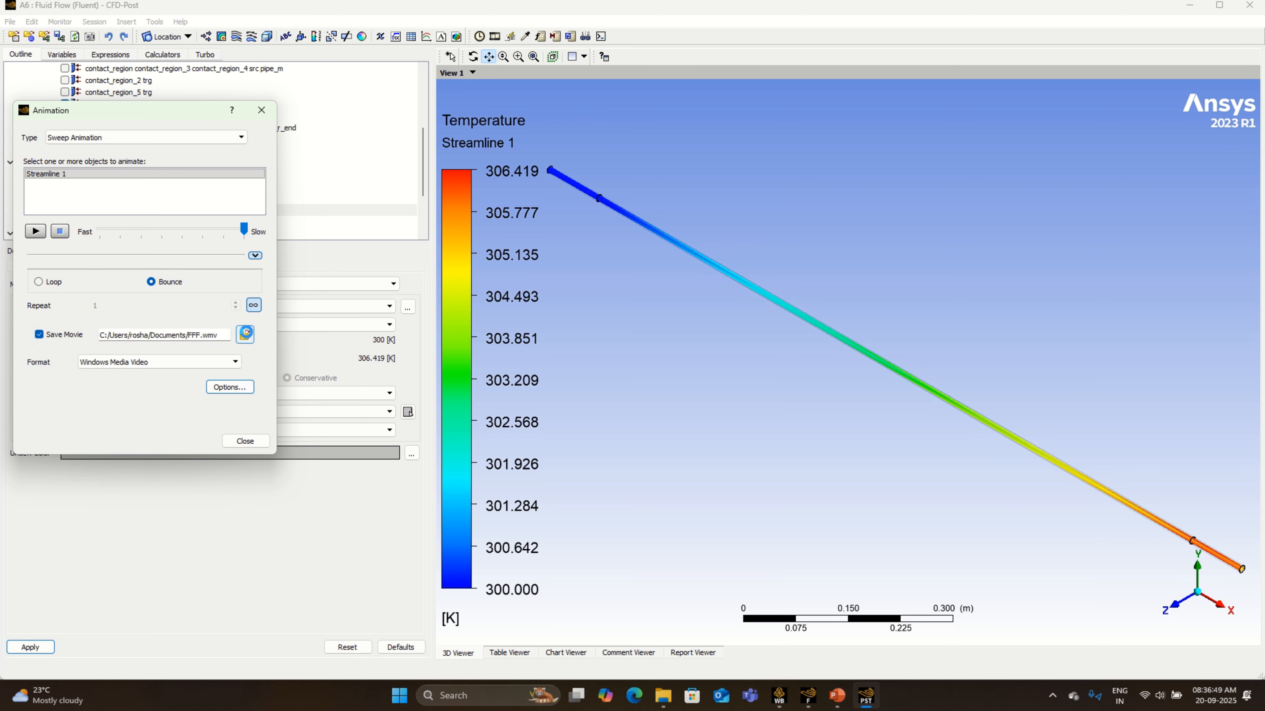
left_click(245, 335)
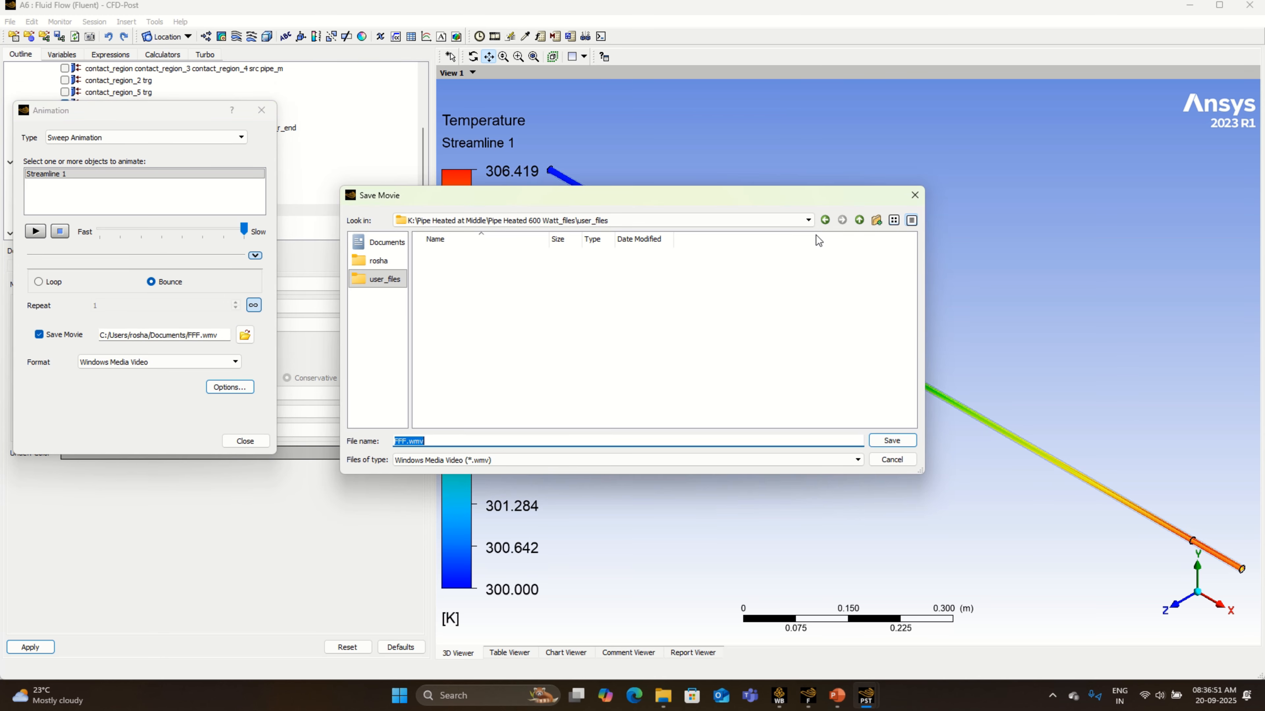
left_click(379, 242)
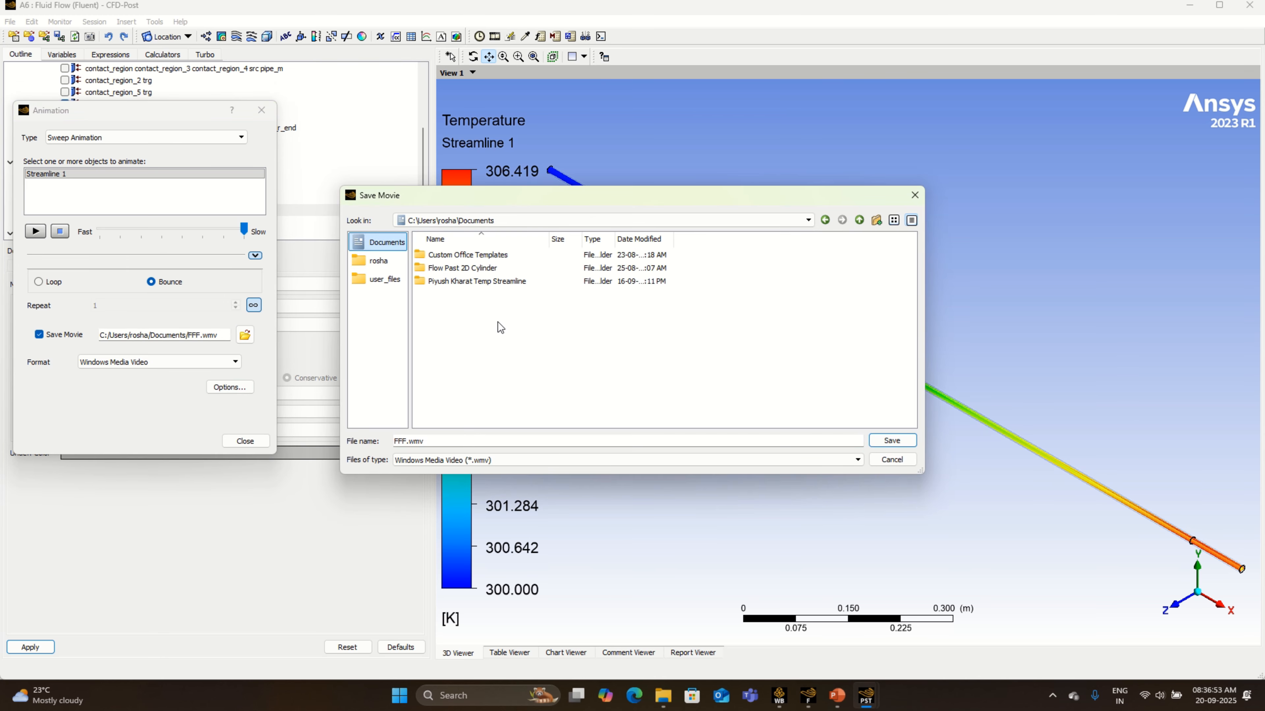
right_click(504, 328)
left_click(528, 351)
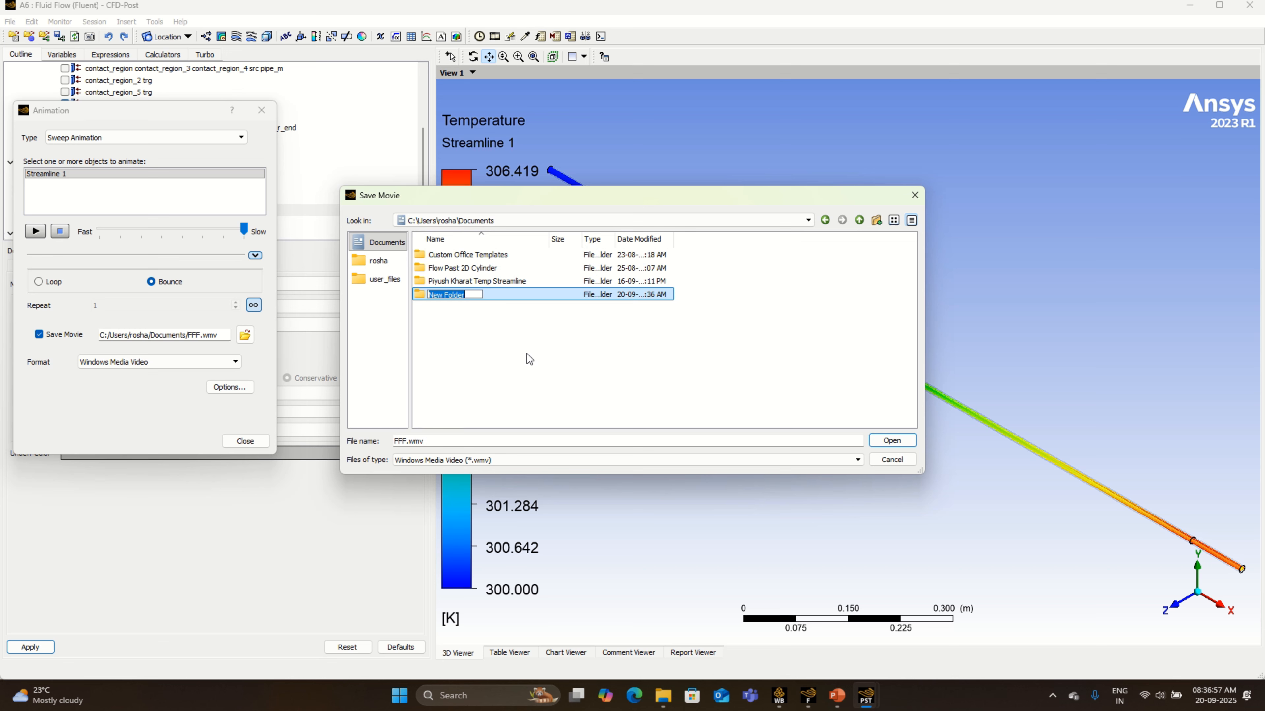
type("p")
key("BackSpace")
type("Pipe With 600 watt")
key("Return")
key("Return")
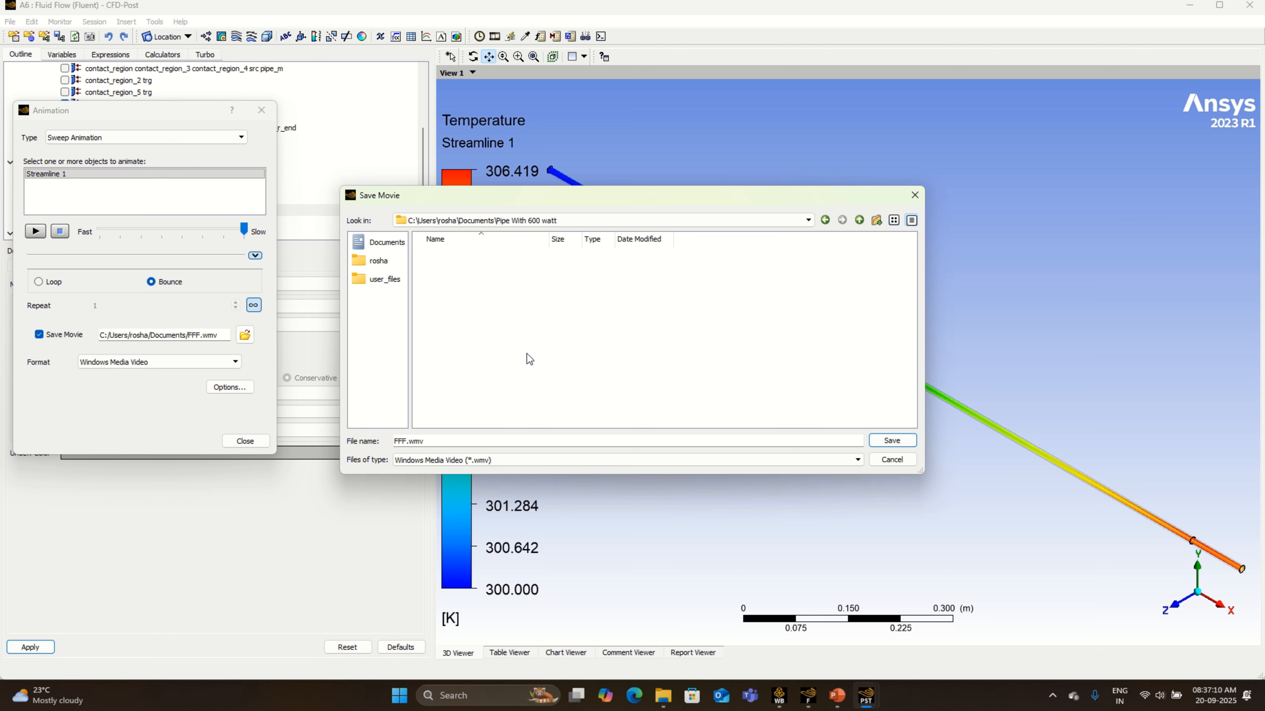
left_click(892, 441)
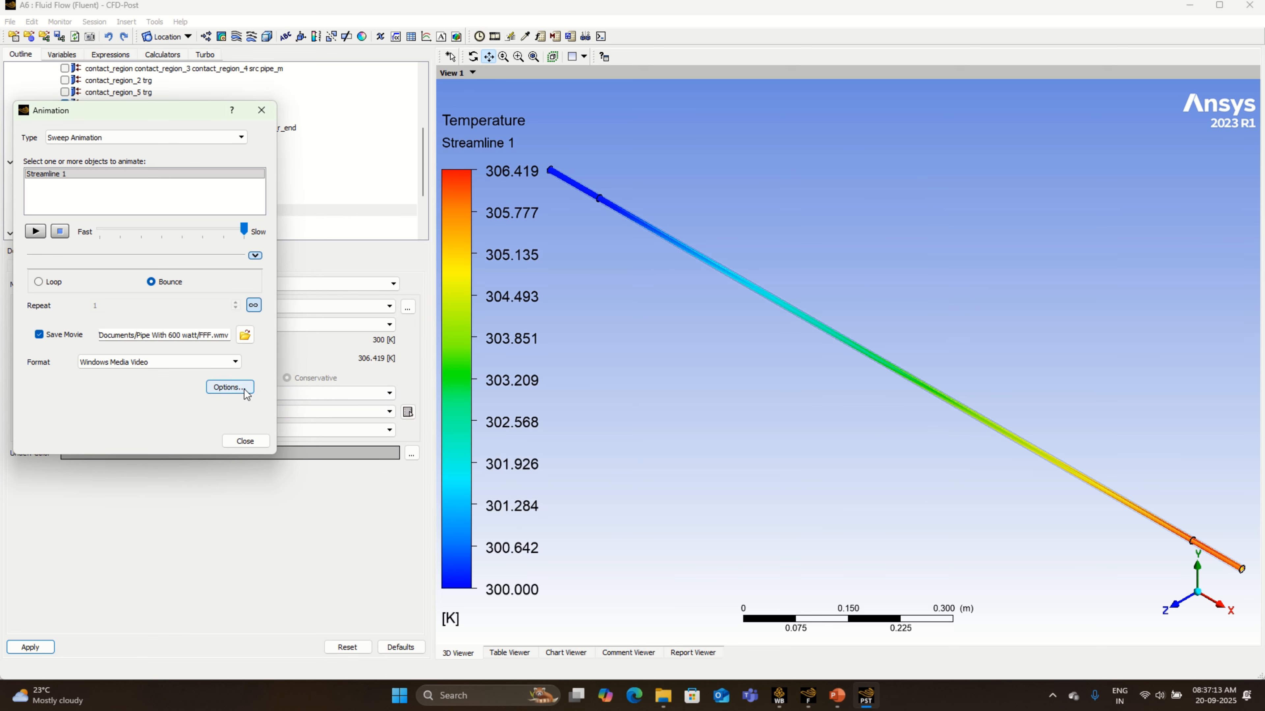
- Set the animation's image size to Custom with a width of 3840 and a height of 2160
left_click(245, 394)
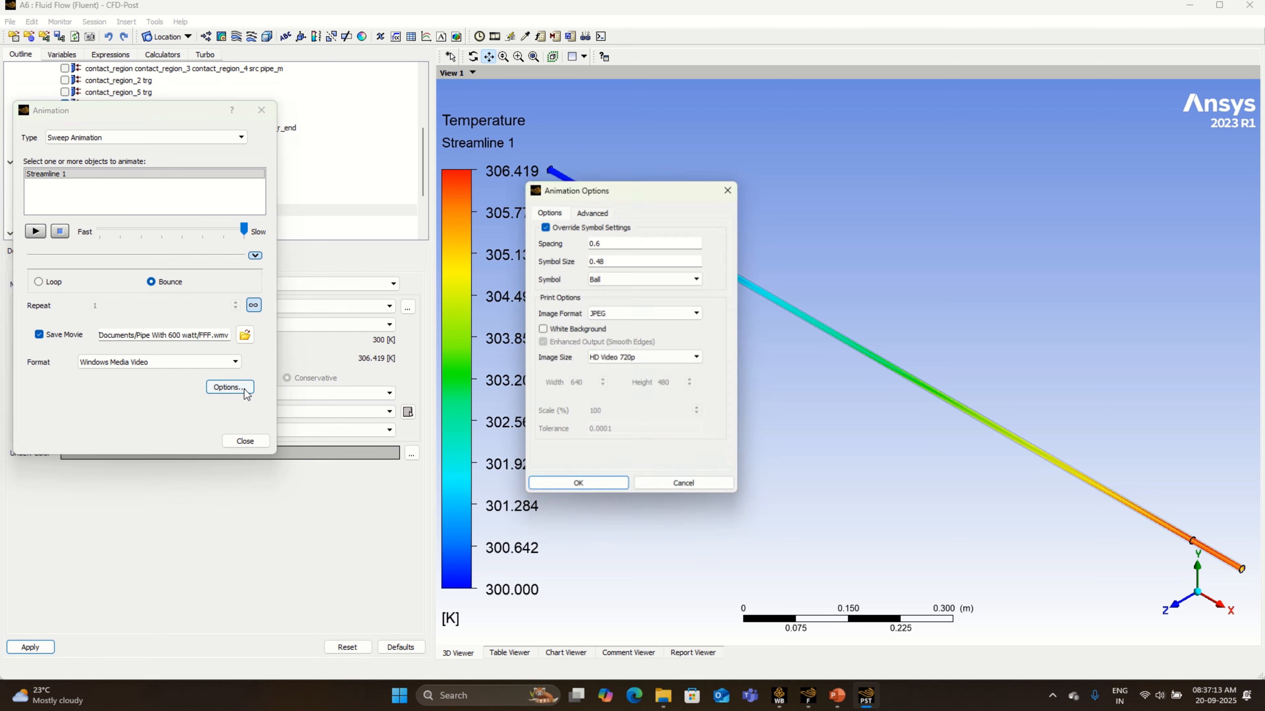
left_click(635, 357)
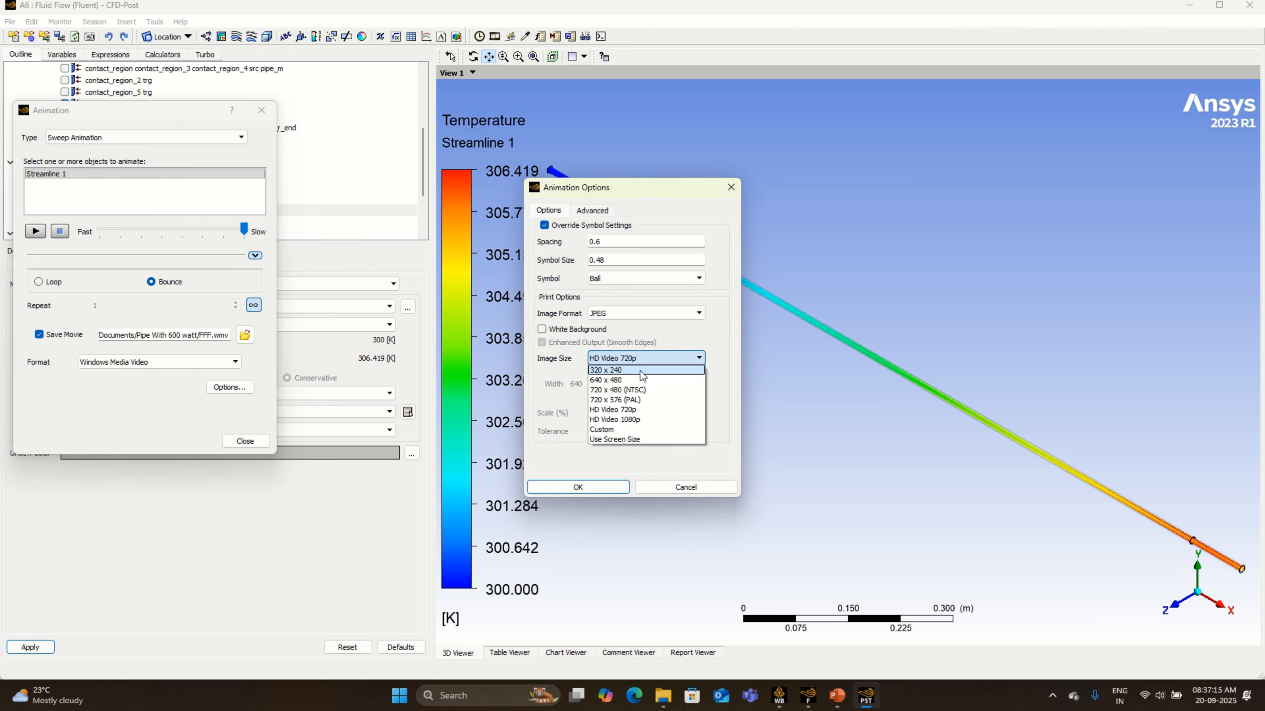
left_click(634, 429)
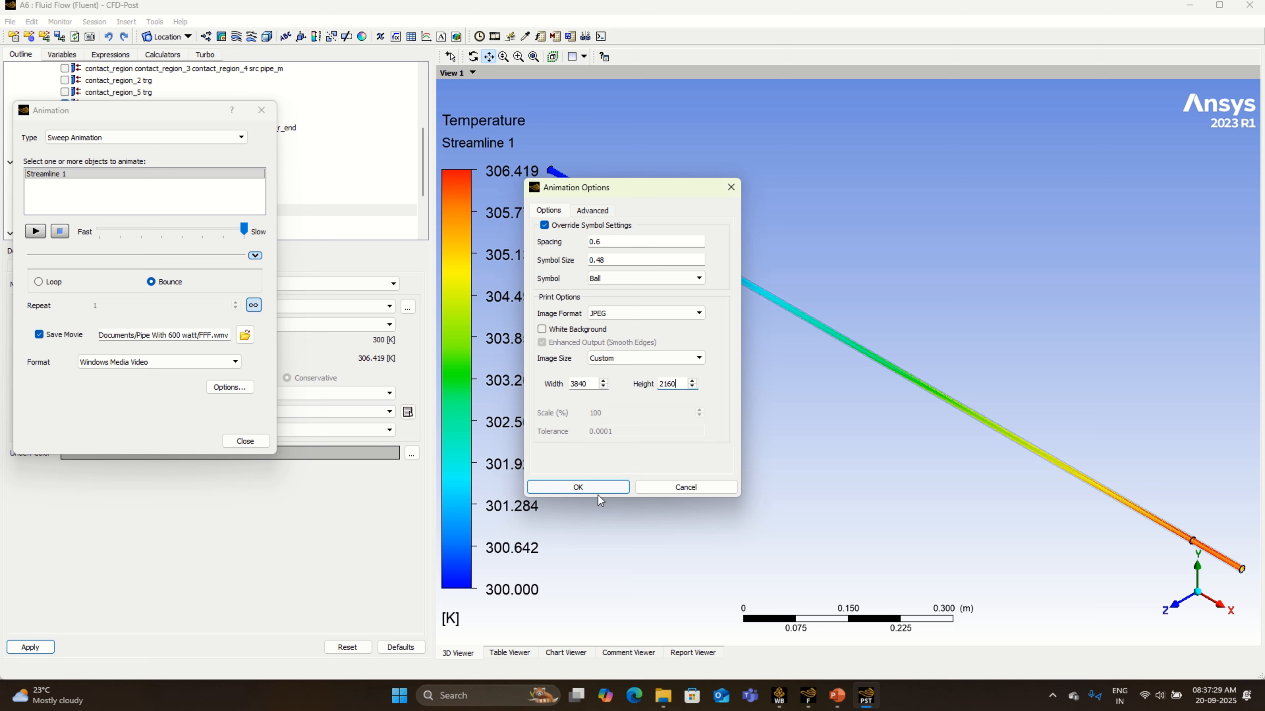
- Save the animation frames as image files in the "Pipe With 600 watt" folder and set the frame rate to 60
left_click(593, 211)
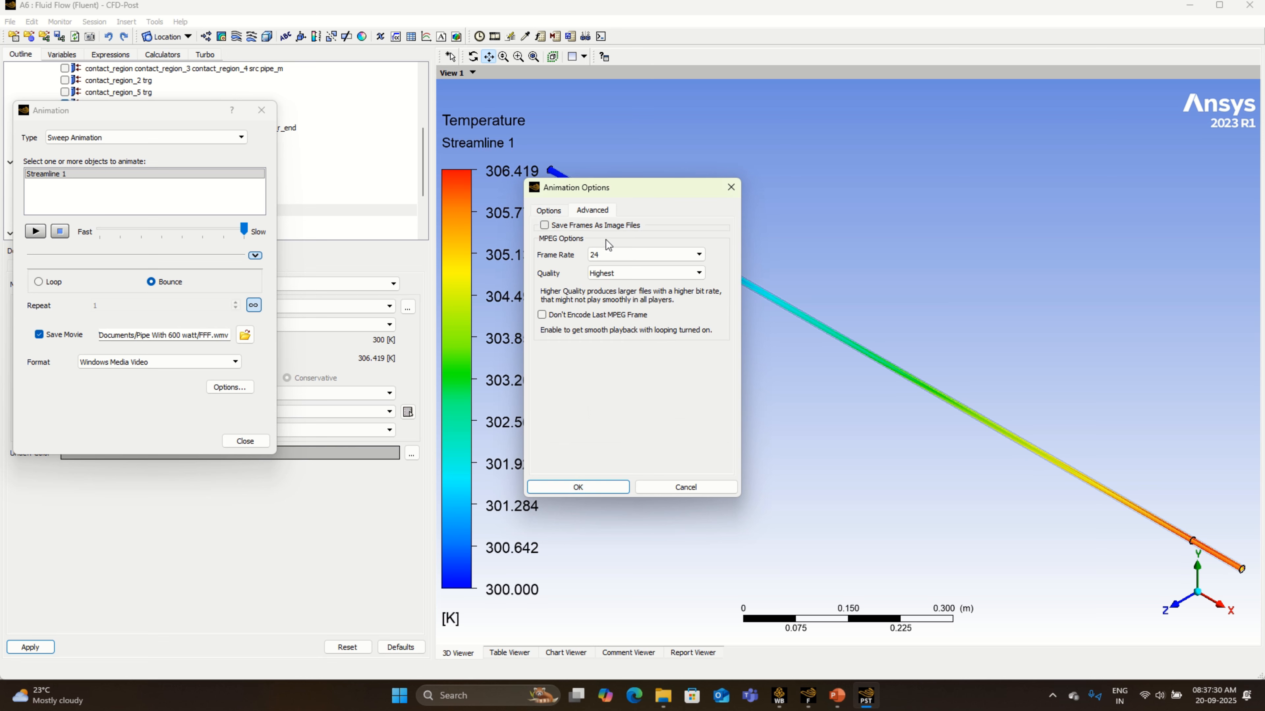
left_click(593, 225)
left_click(616, 265)
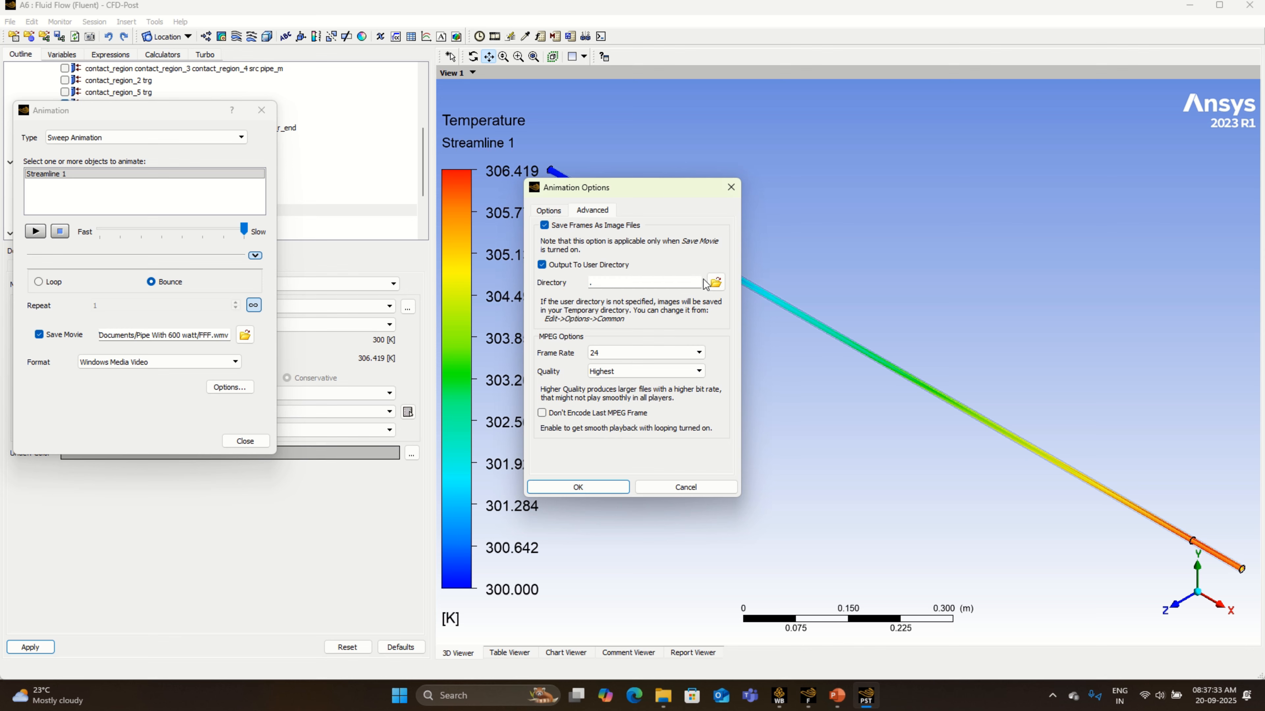
left_click(715, 283)
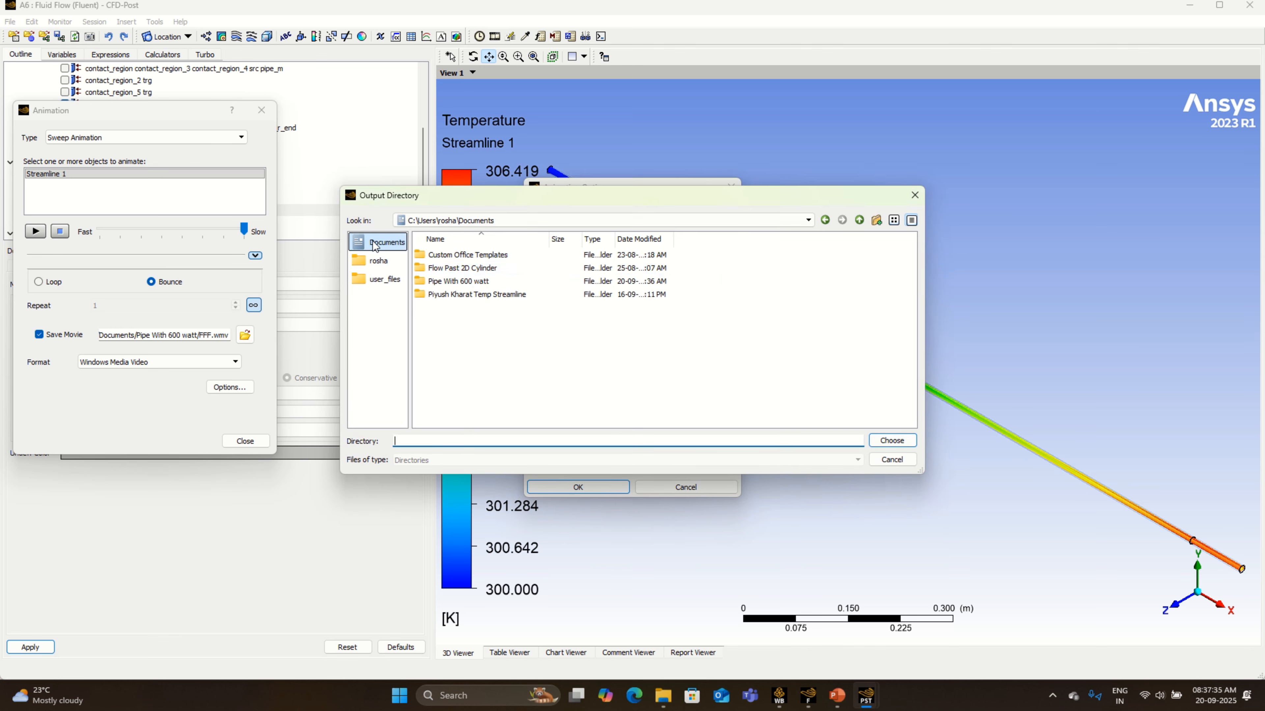
double_click(491, 287)
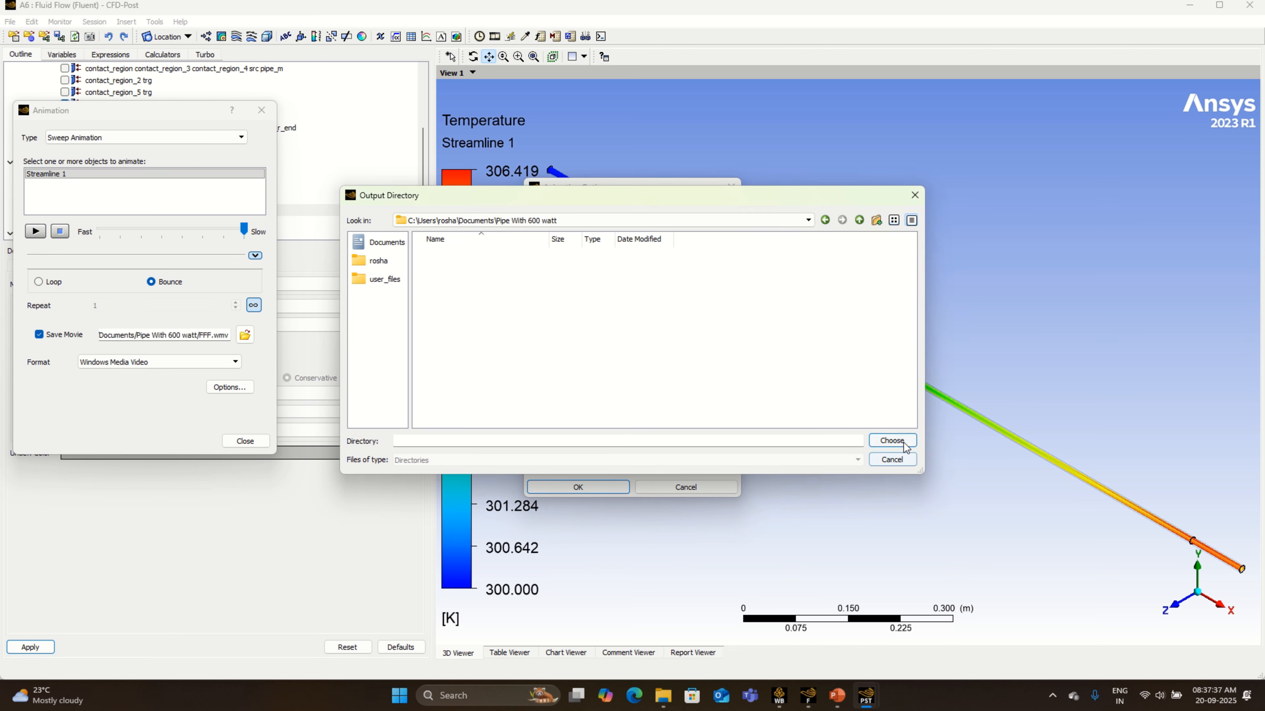
left_click(891, 440)
left_click(662, 353)
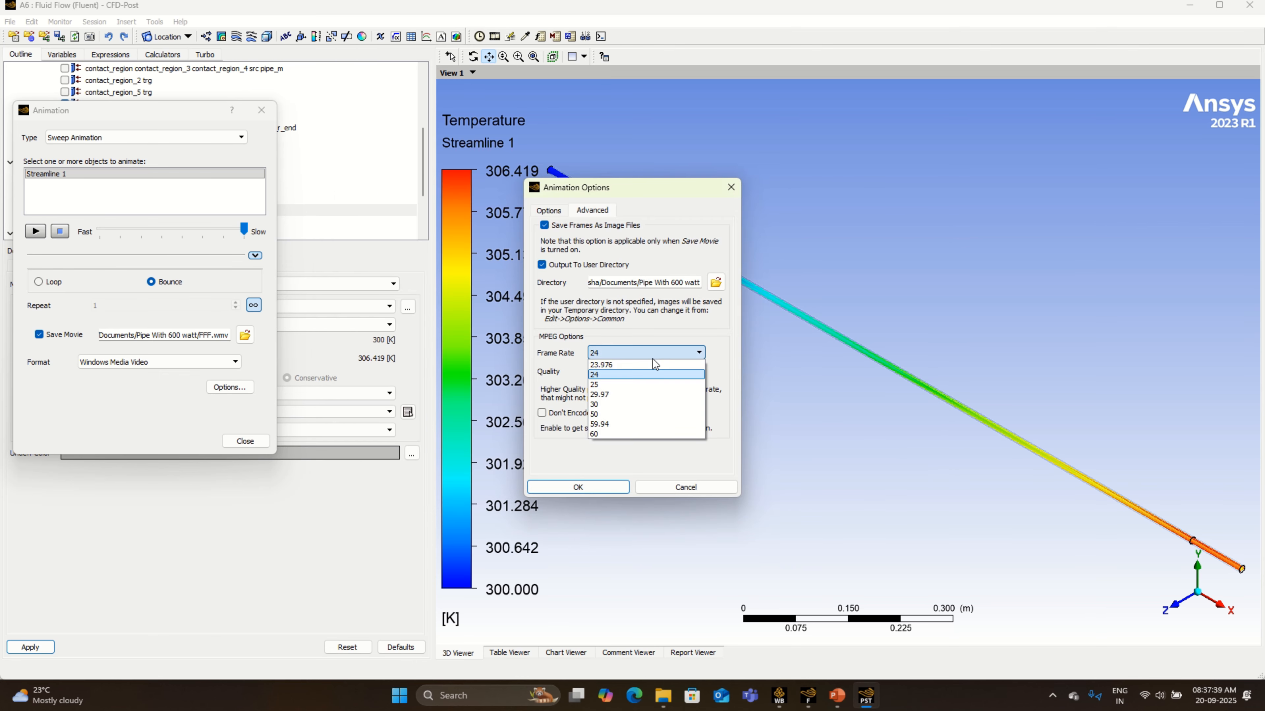
left_click(617, 435)
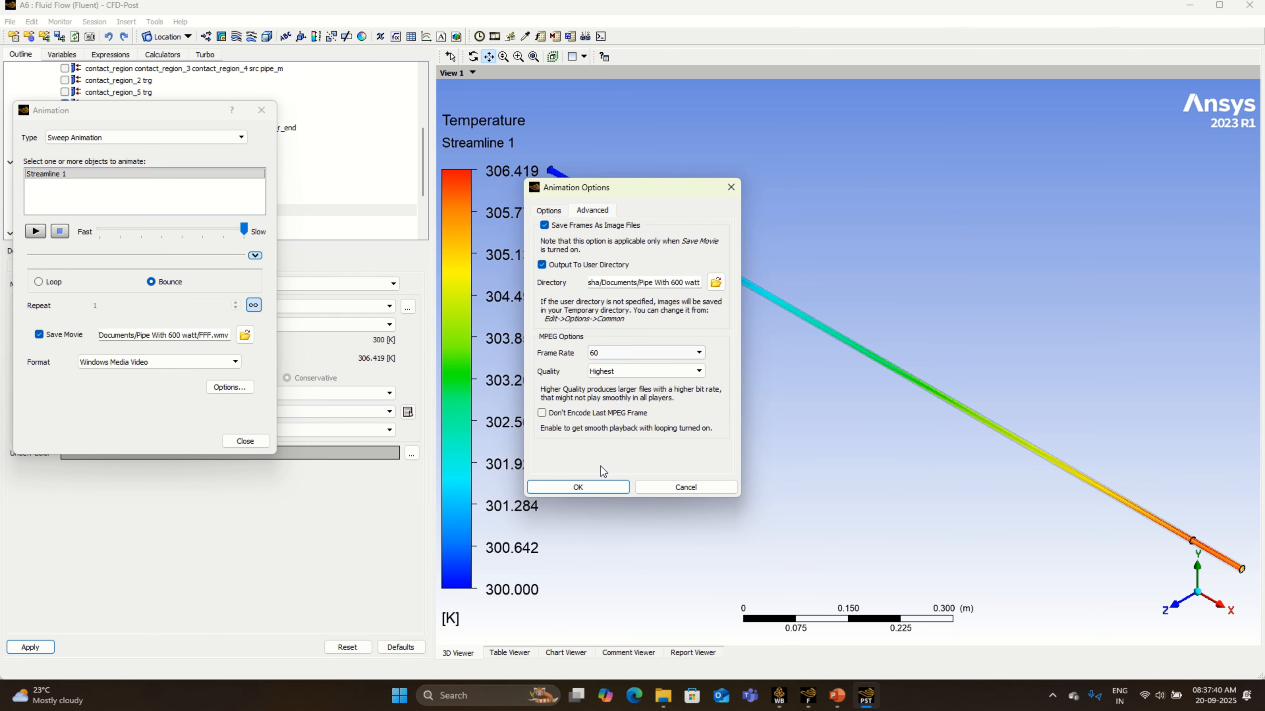
- Apply the animation options, replace the endless repeat with a repeat count of 1, and play the animation to record the movie
left_click(597, 488)
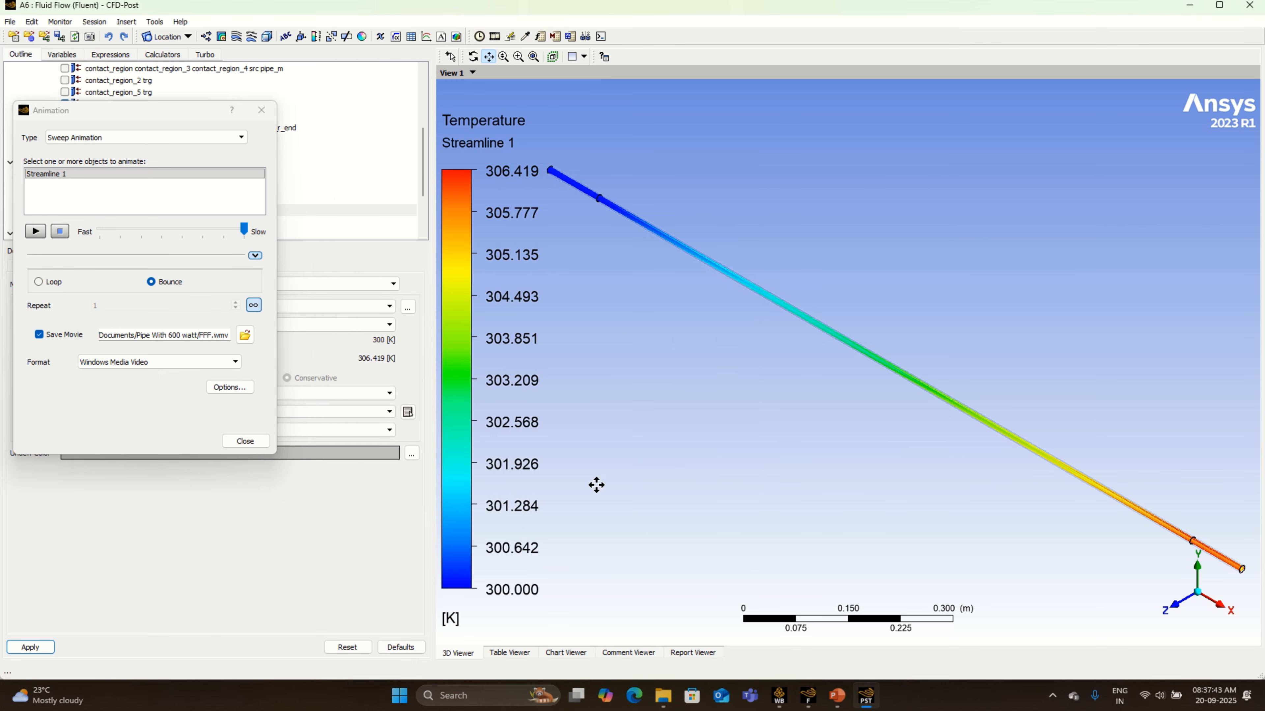
left_click(253, 305)
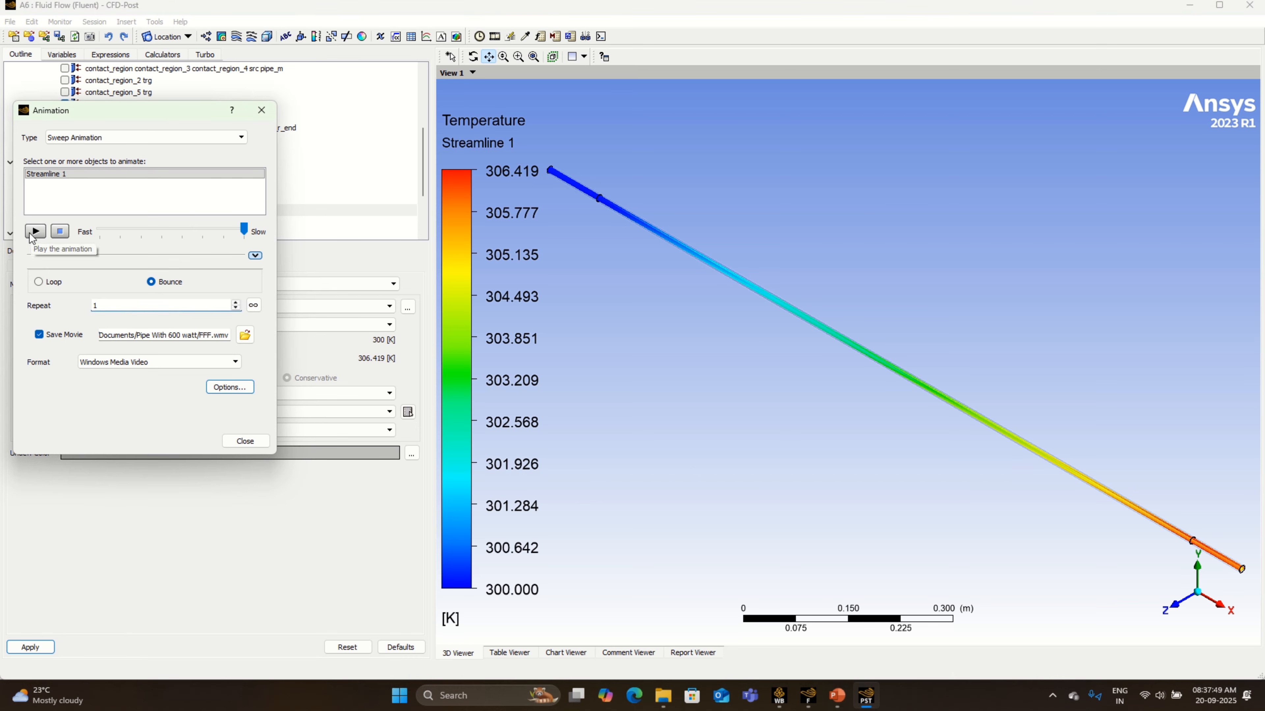
left_click(31, 232)
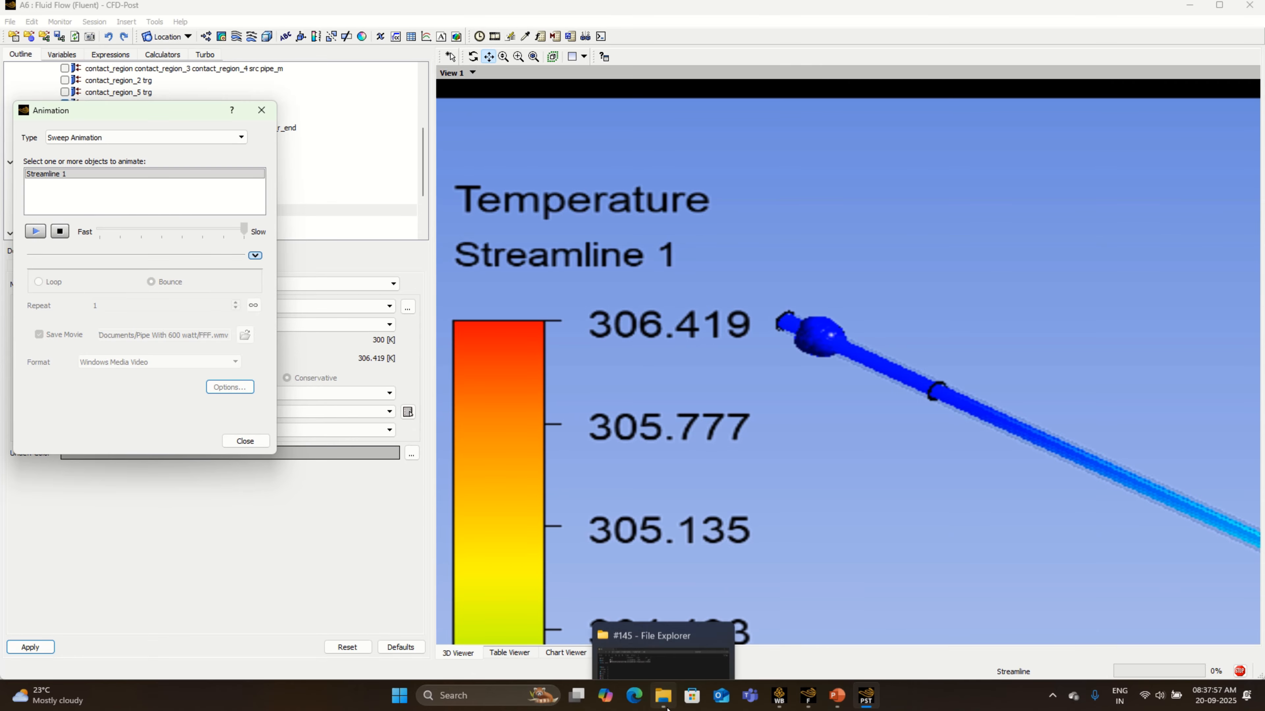
- Switch to File Explorer and check the exported frames in the "Pipe With 600 watt" folder in Documents
left_click(664, 697)
left_click(79, 227)
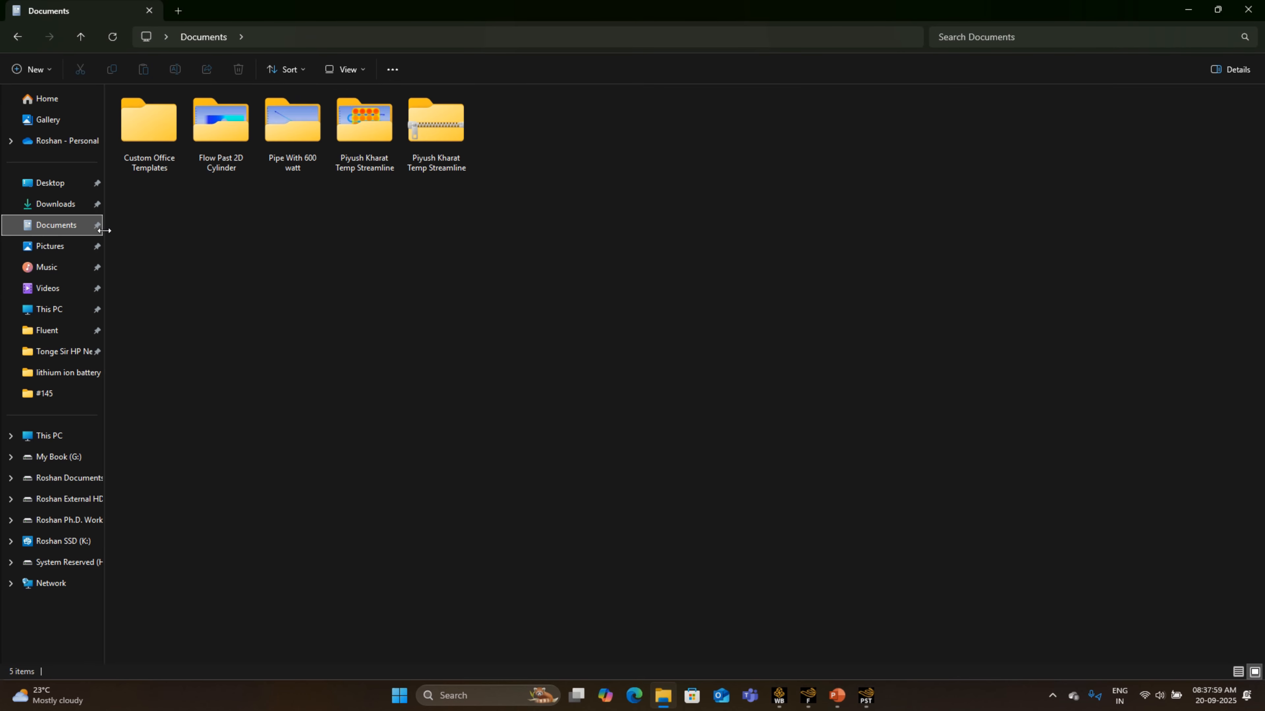
double_click(282, 158)
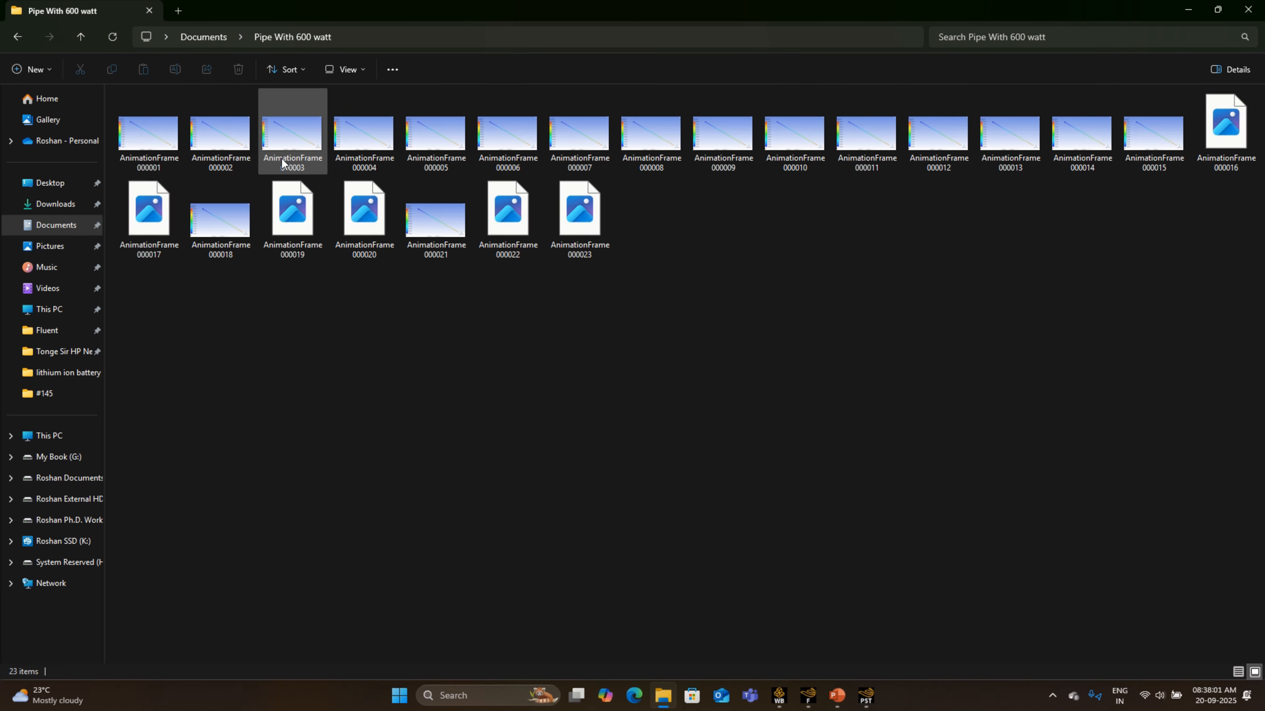
left_click(178, 144)
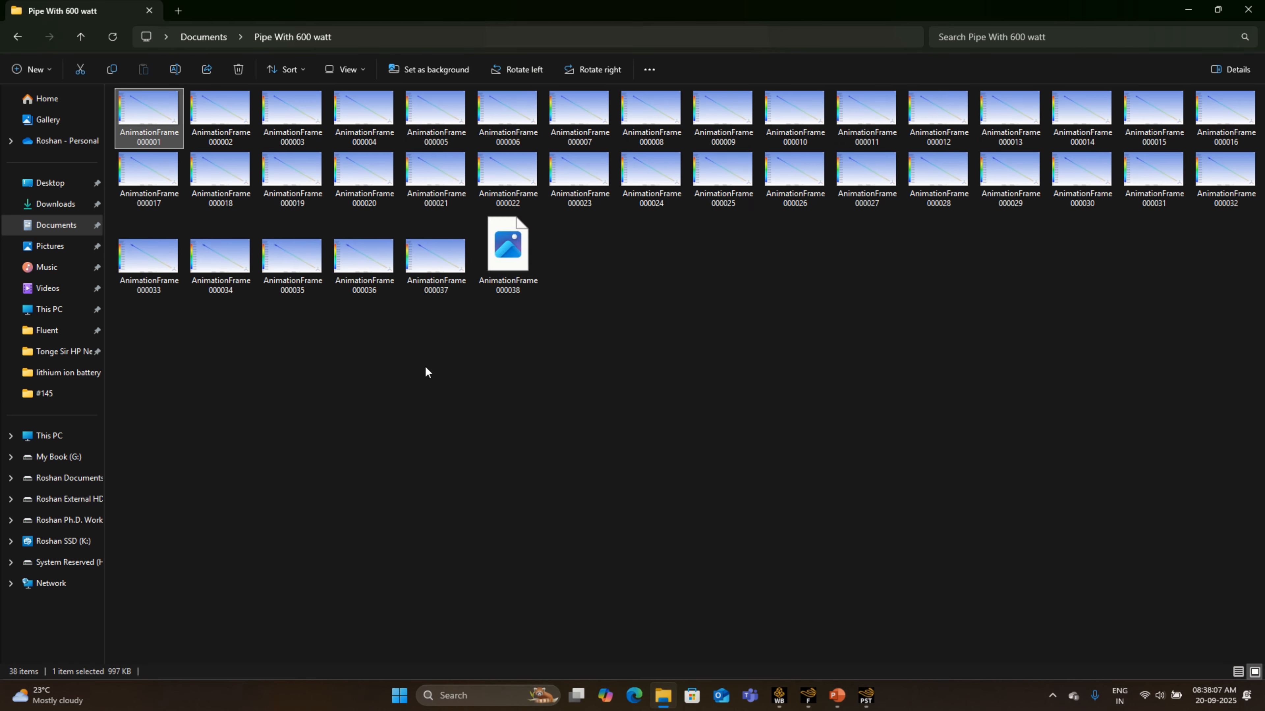
- View AnimationFrame000003 maximized, close it, and return to CFD-Post to check the animation export
left_click(293, 121)
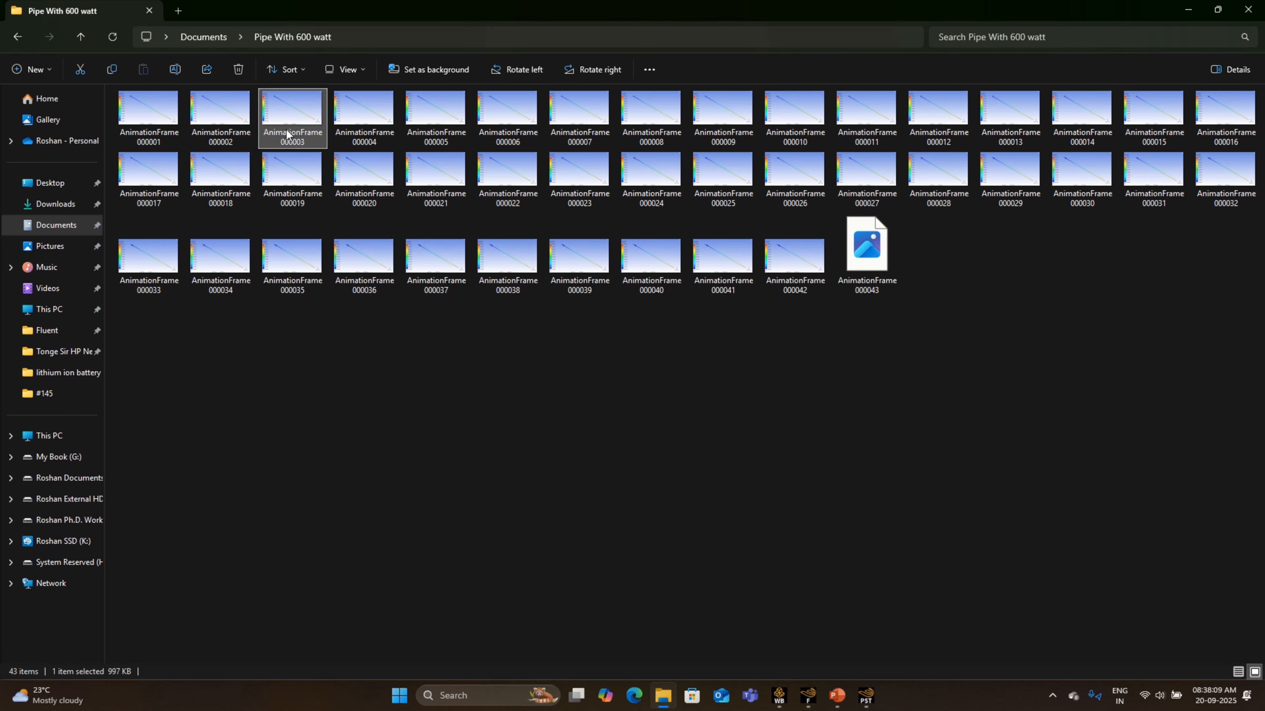
double_click(293, 119)
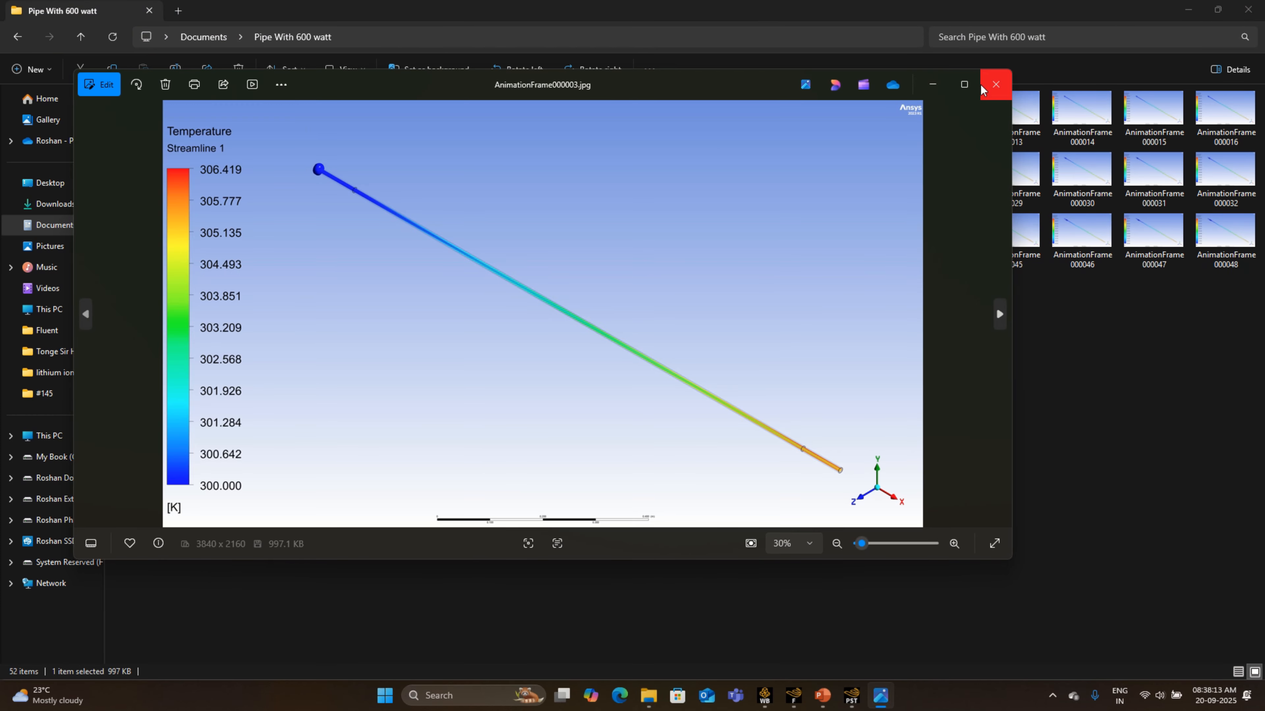
left_click(964, 93)
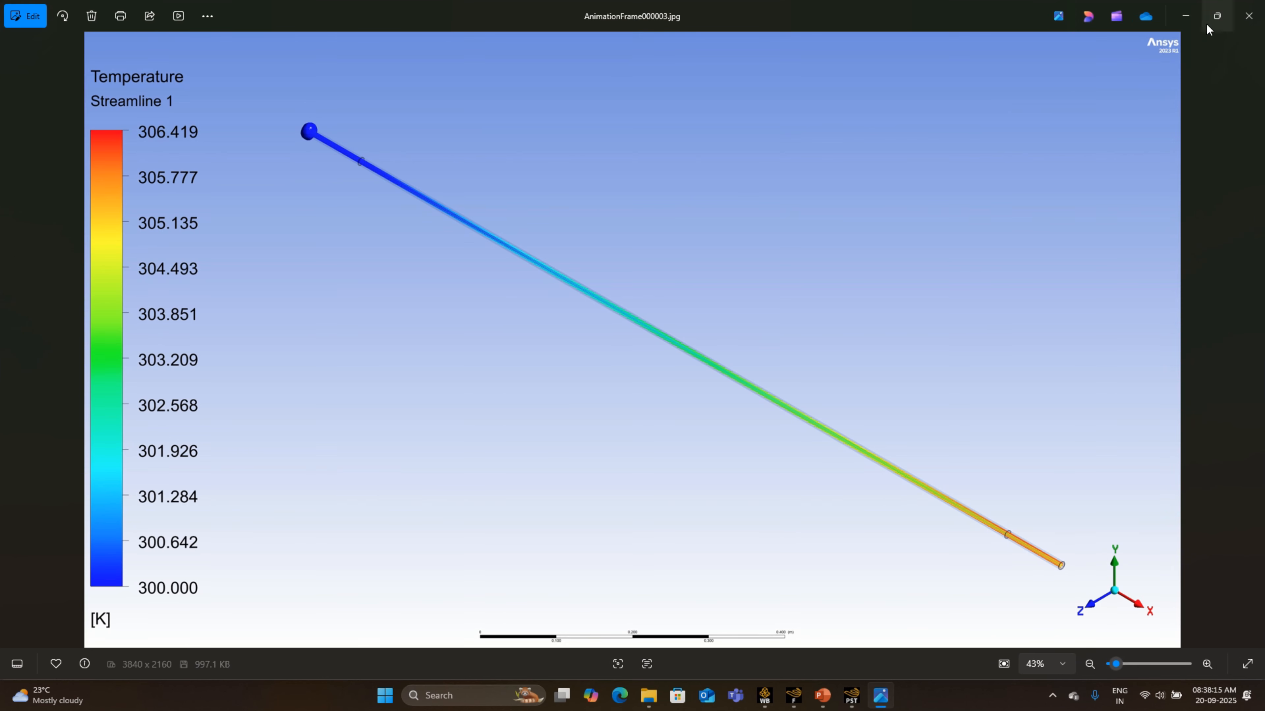
left_click(1237, 22)
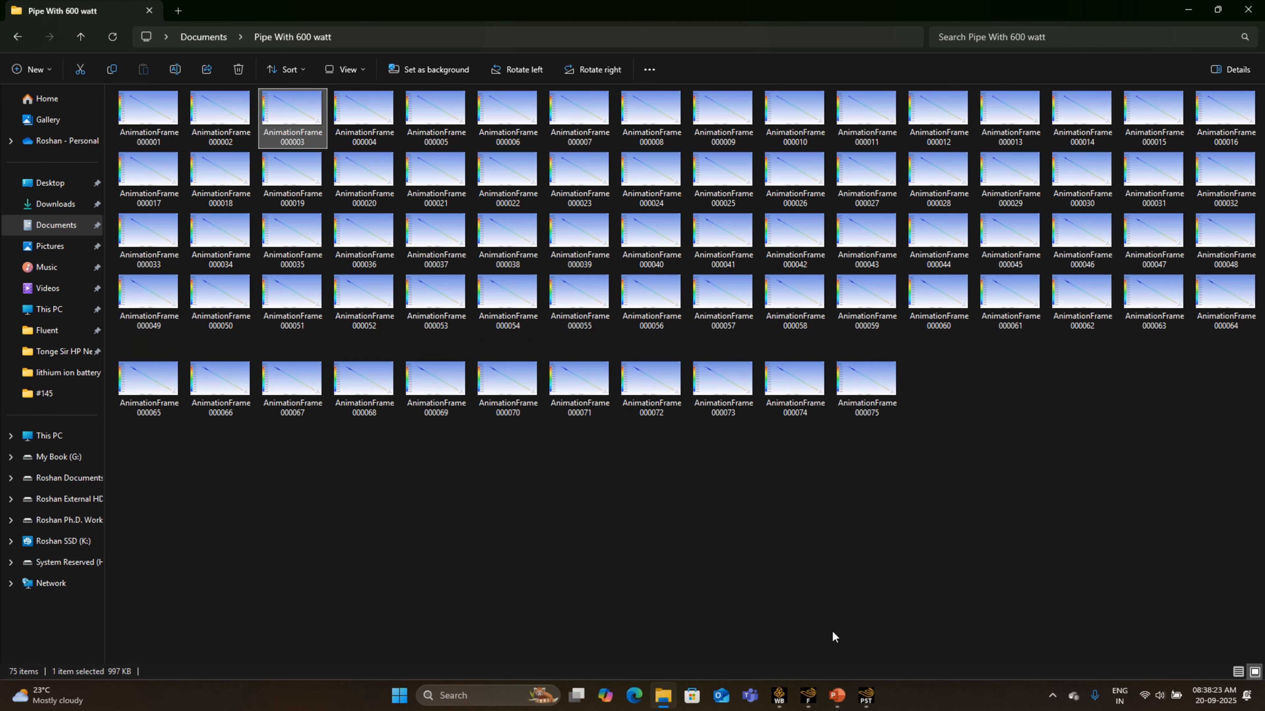
mouse_move(861, 700)
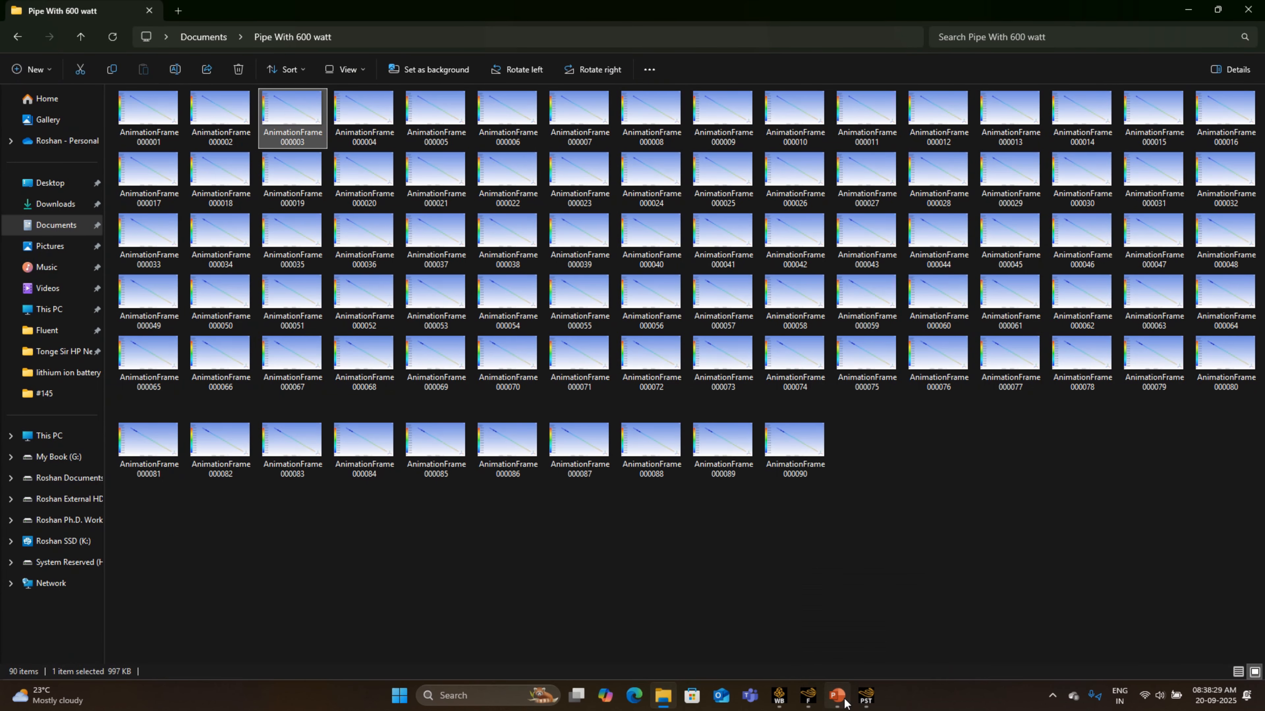
left_click(870, 701)
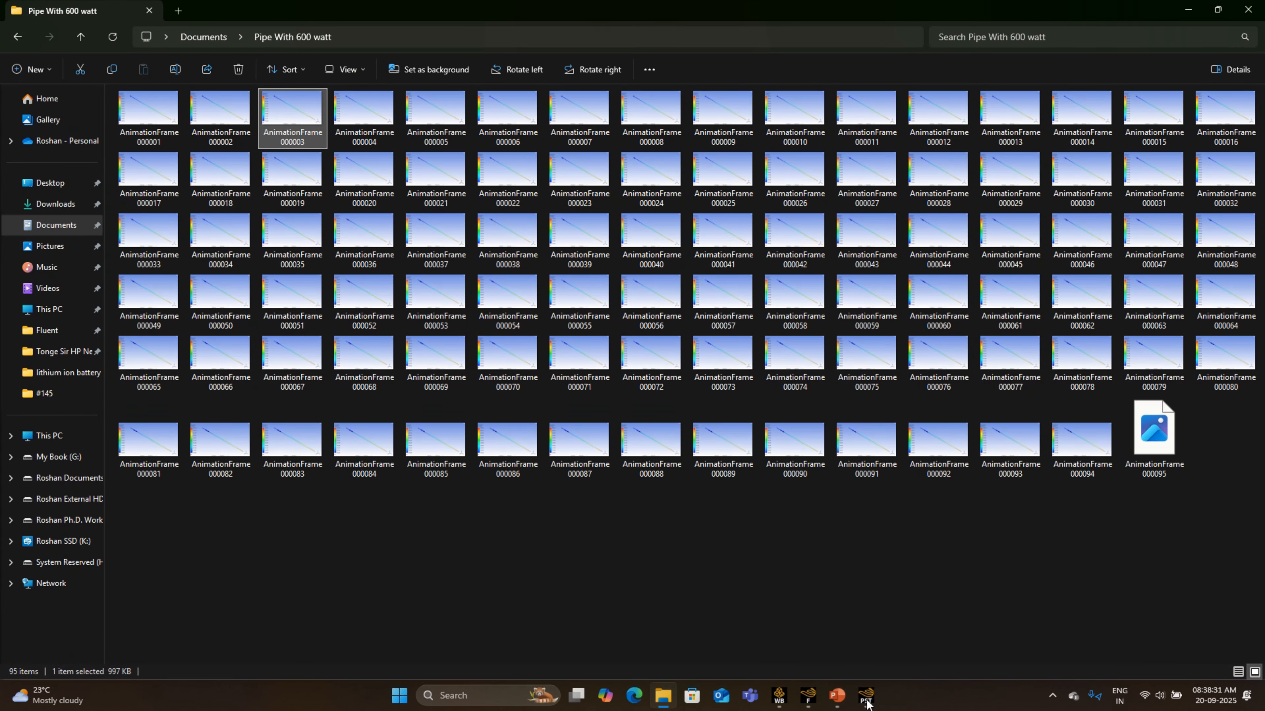
left_click(1187, 10)
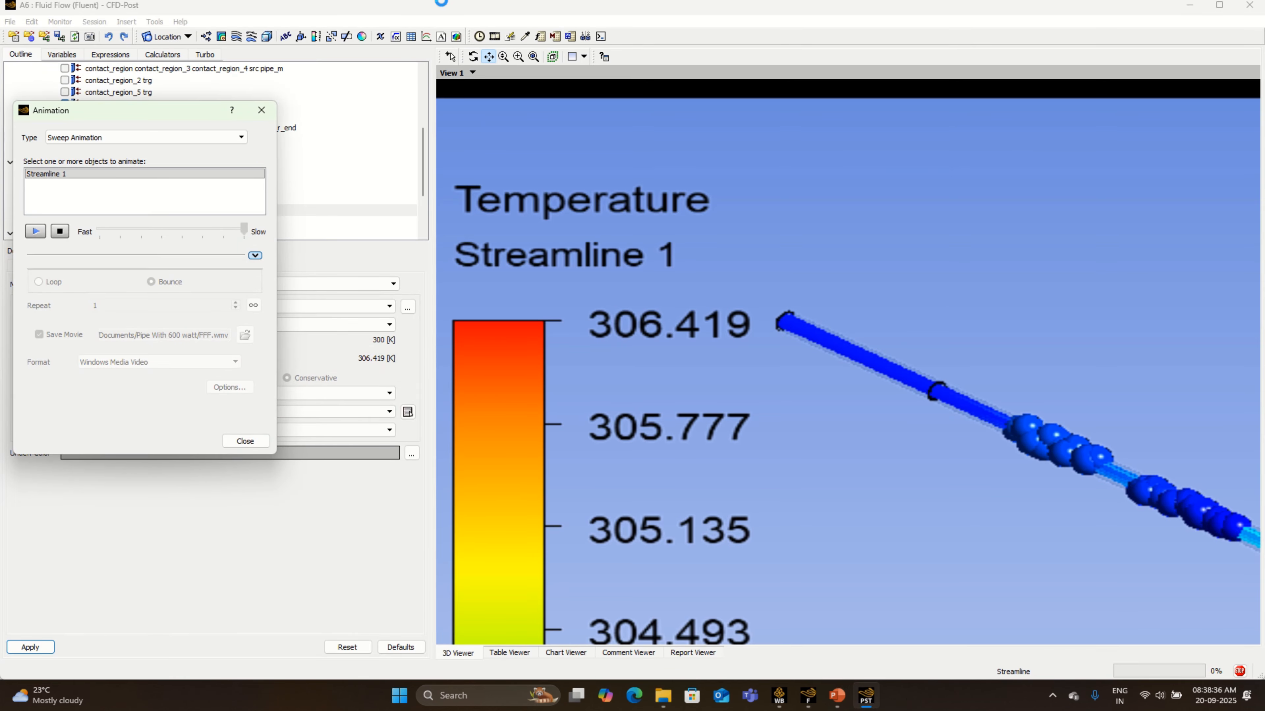
mouse_move(543, 11)
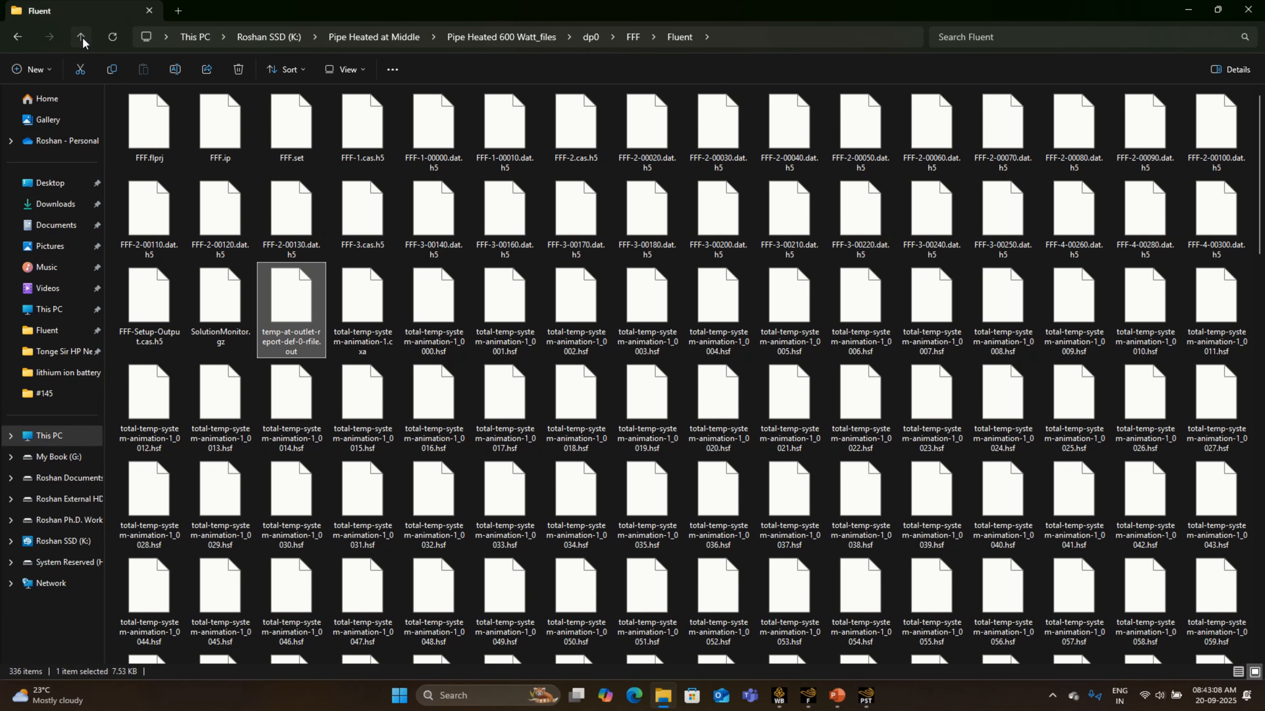
- Open temp-at-outlet-report-def-0-rfile.out from the project's dp0 > FFF > Fluent folder in Notepad
left_click(81, 37)
left_click(81, 37)
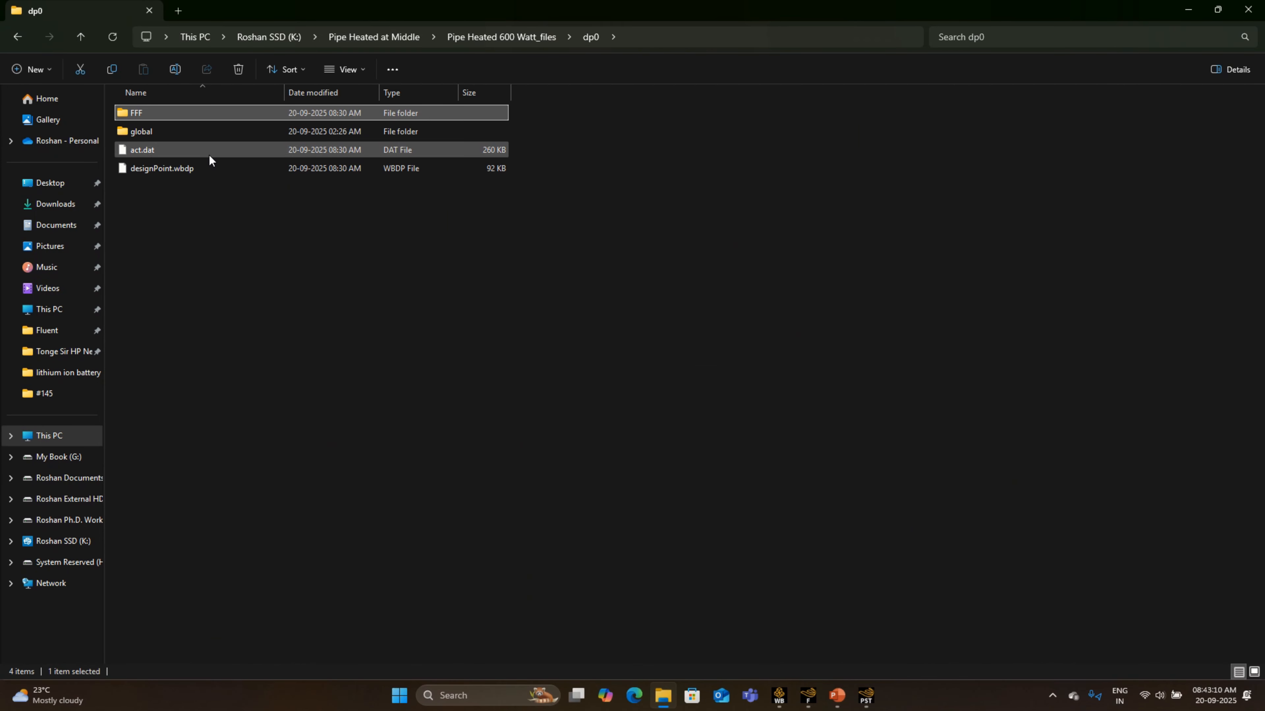
double_click(192, 114)
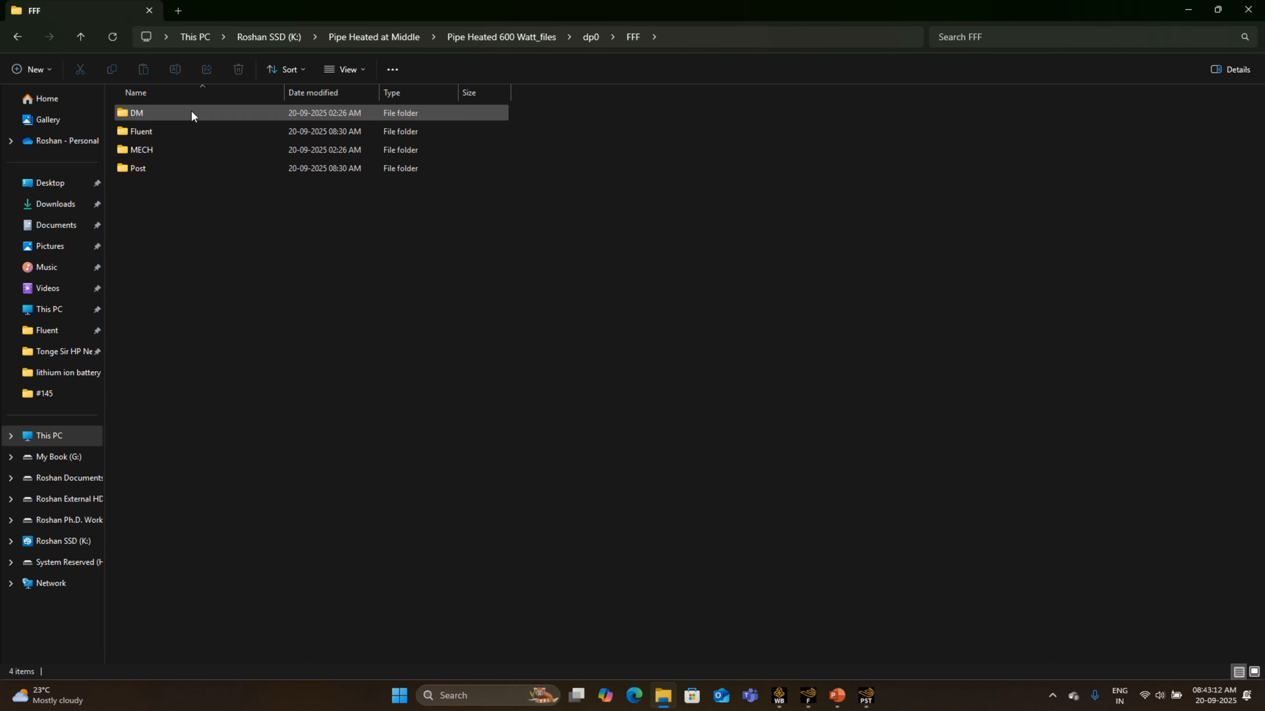
double_click(189, 130)
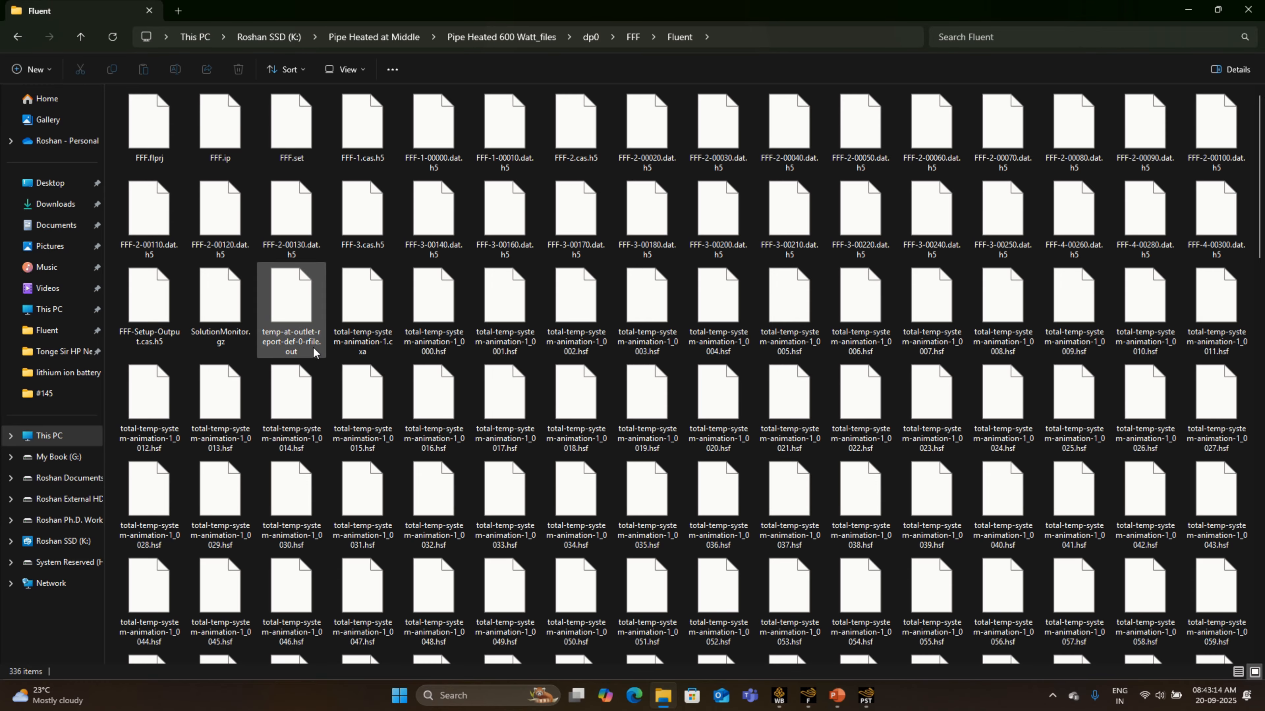
right_click(272, 318)
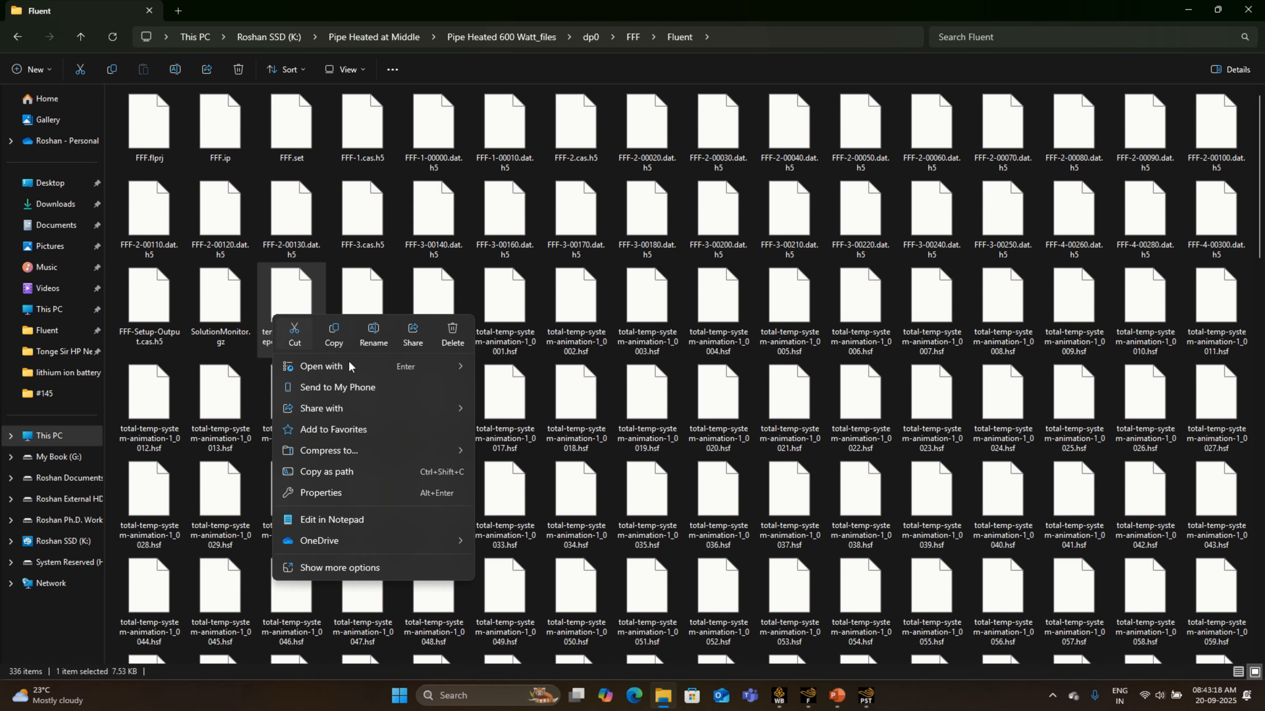
mouse_move(403, 367)
left_click(557, 369)
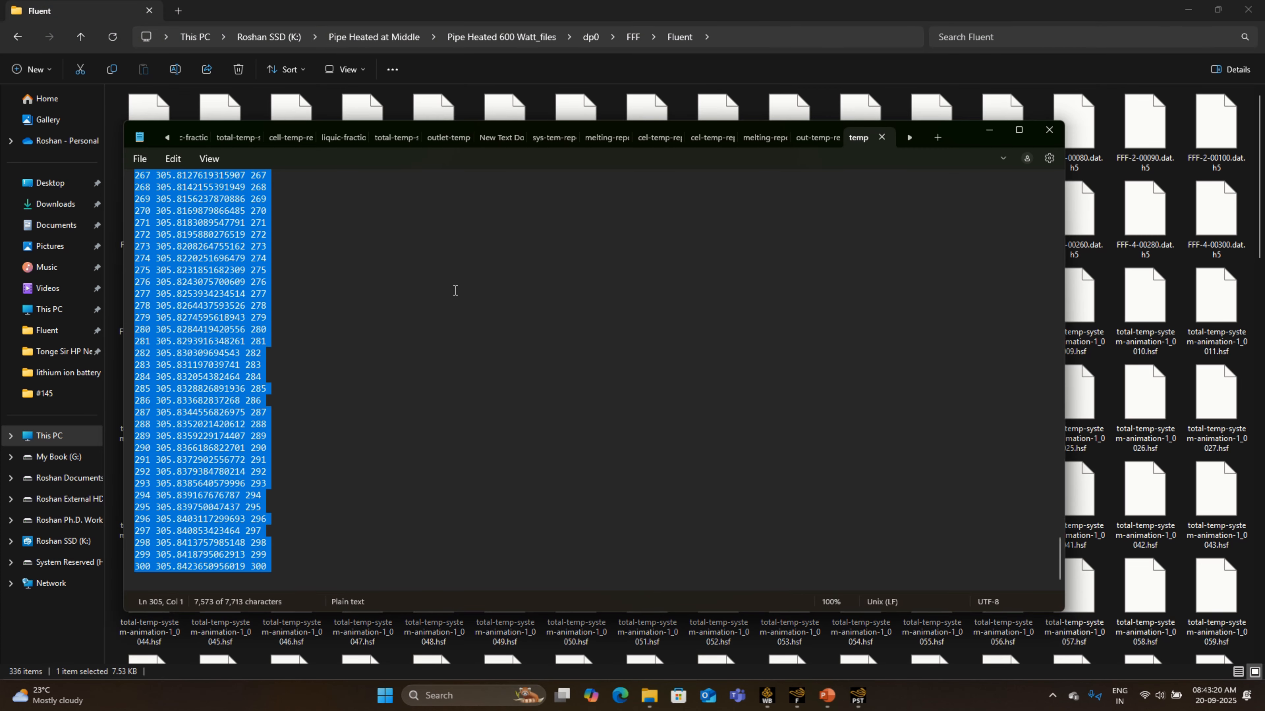
- Review the outlet temperature rows through time step 300, copy the selected data, and put Notepad out of the way
scroll(238, 286, "up", 14)
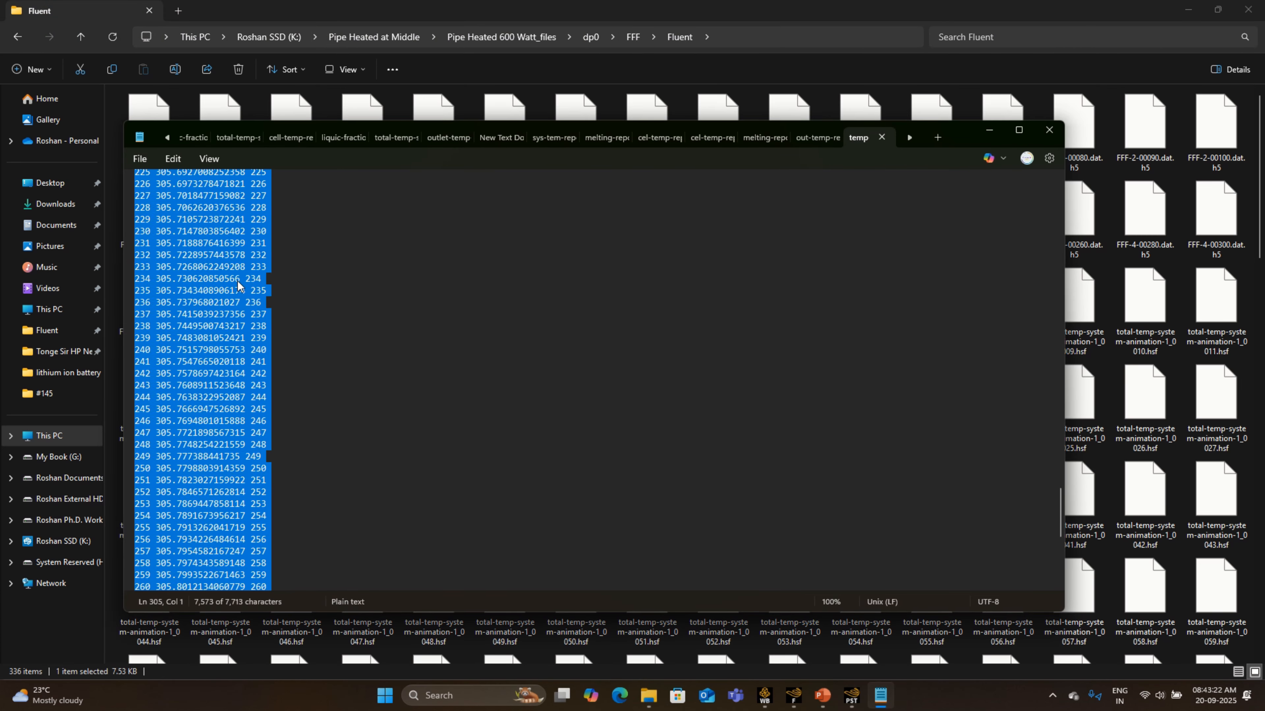
scroll(238, 285, "up", 20)
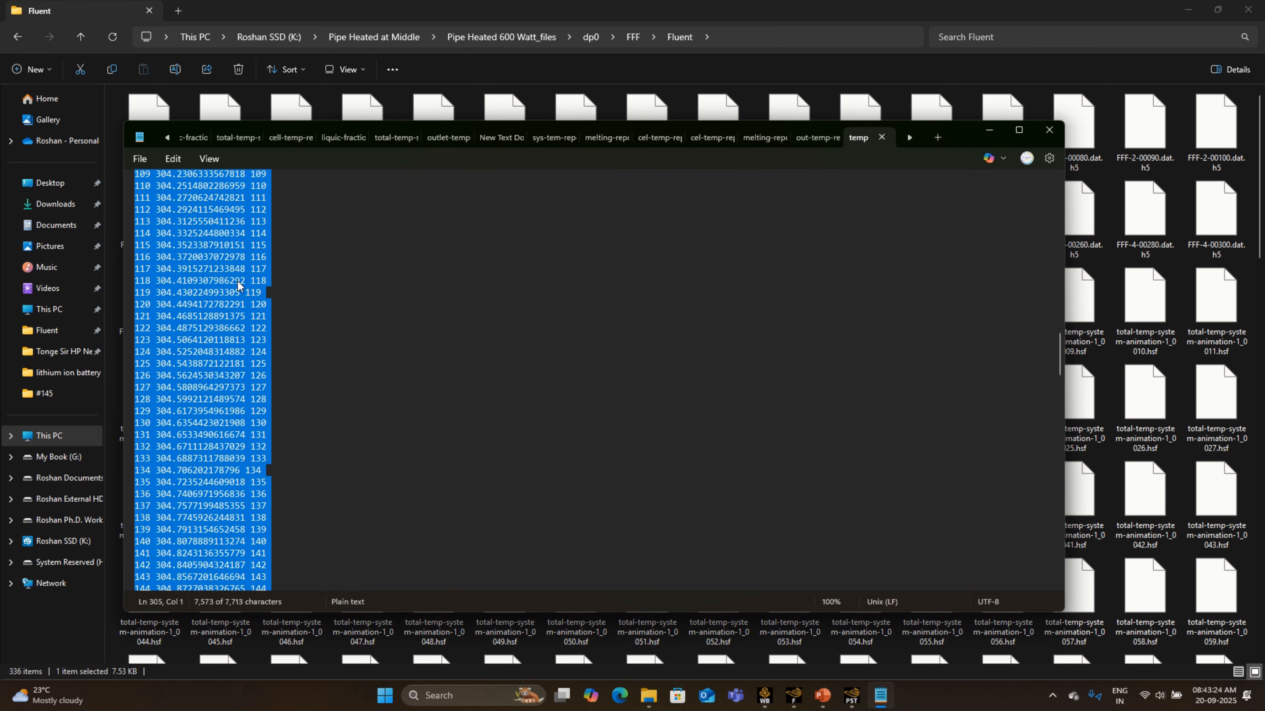
scroll(238, 286, "up", 12)
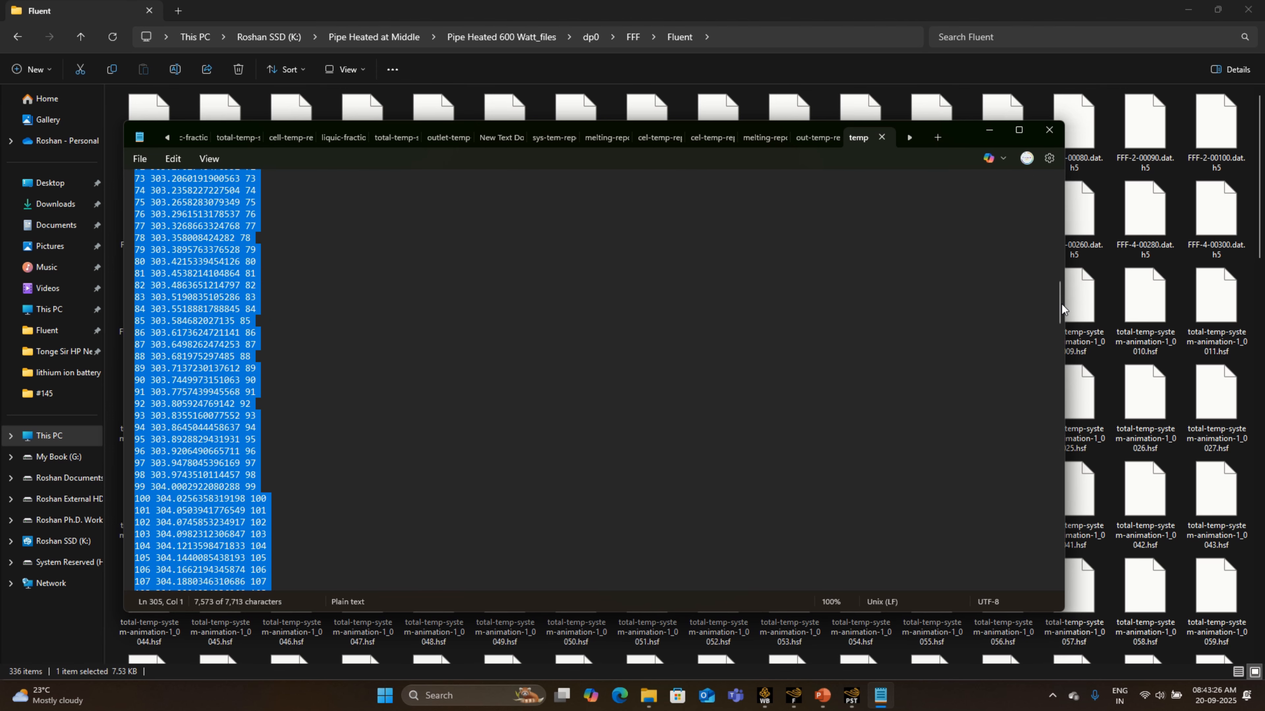
left_click_drag(1061, 304, 1055, 577)
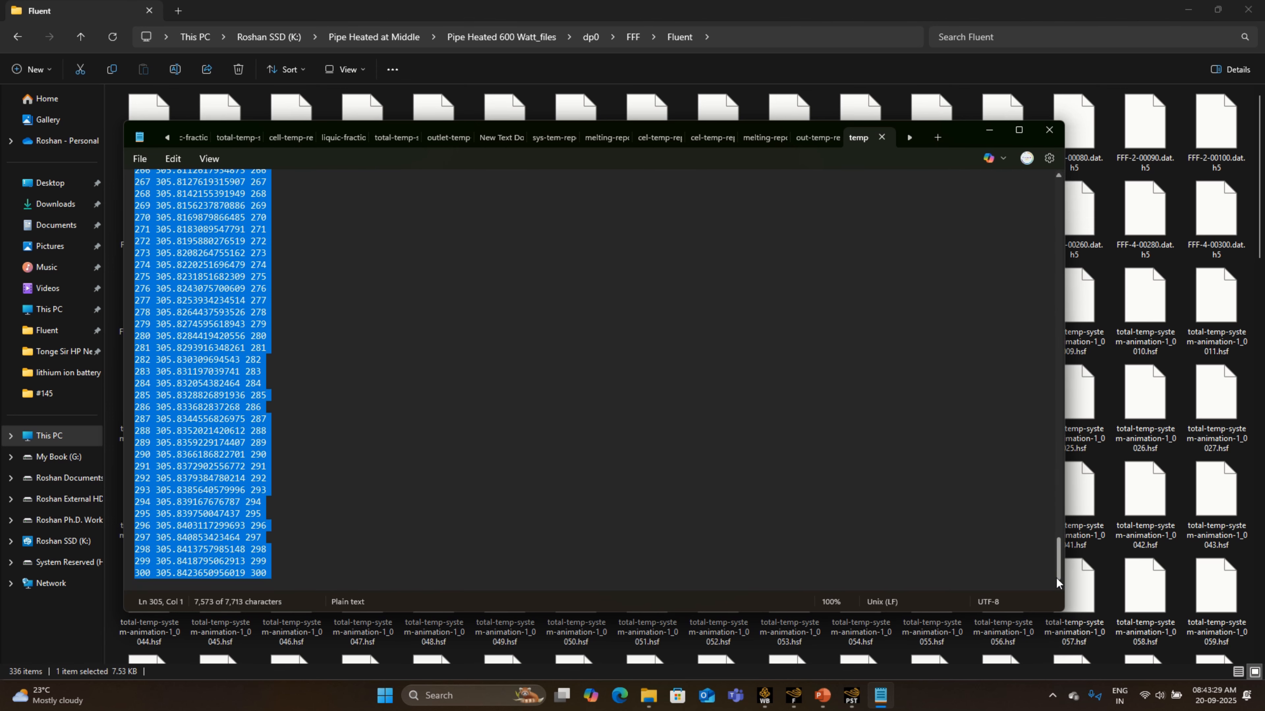
right_click(222, 292)
left_click(265, 357)
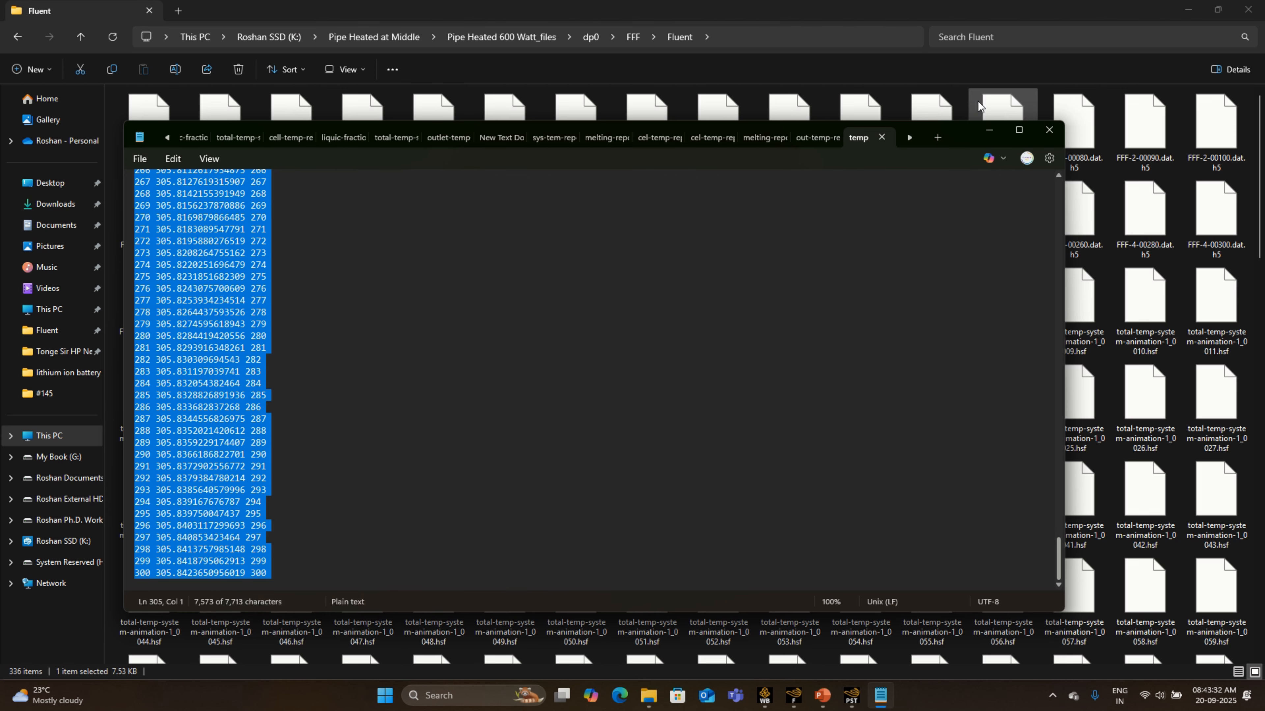
left_click(989, 131)
- Create a Microsoft Excel worksheet named "graph" in the "Pipe Heated at Middle" folder
left_click(81, 39)
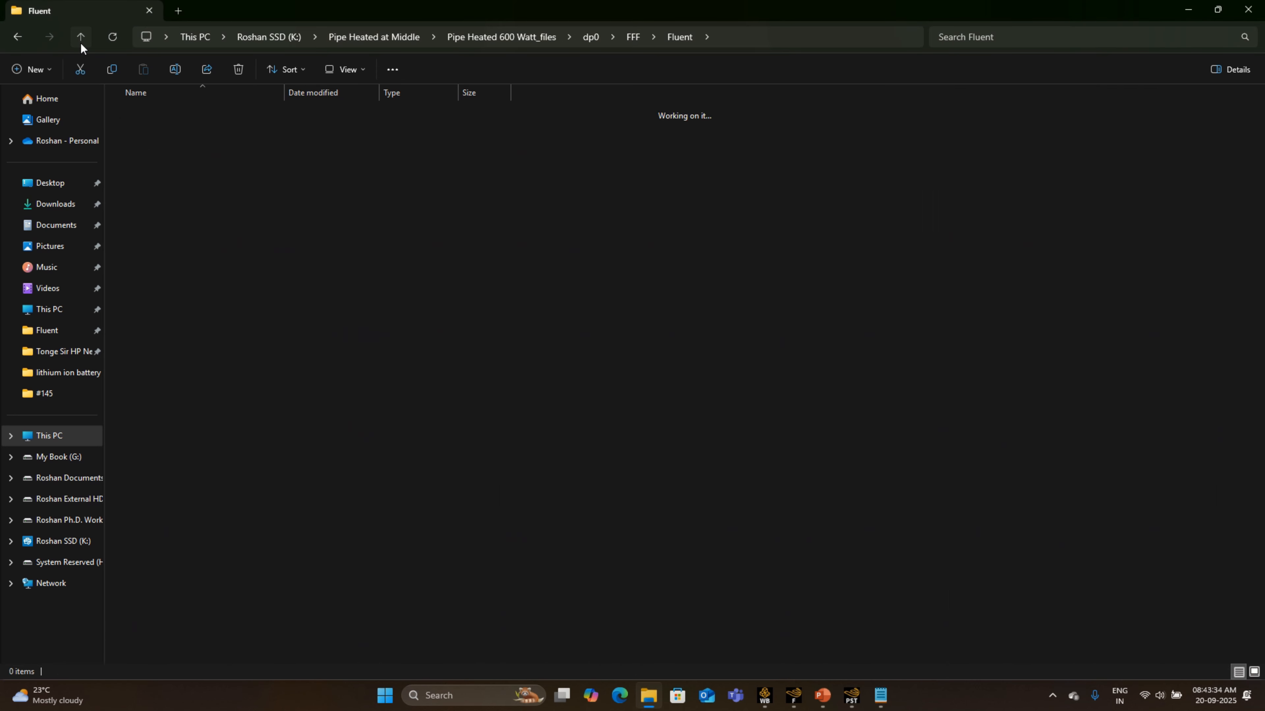
left_click(80, 42)
left_click(80, 42)
left_click(80, 42)
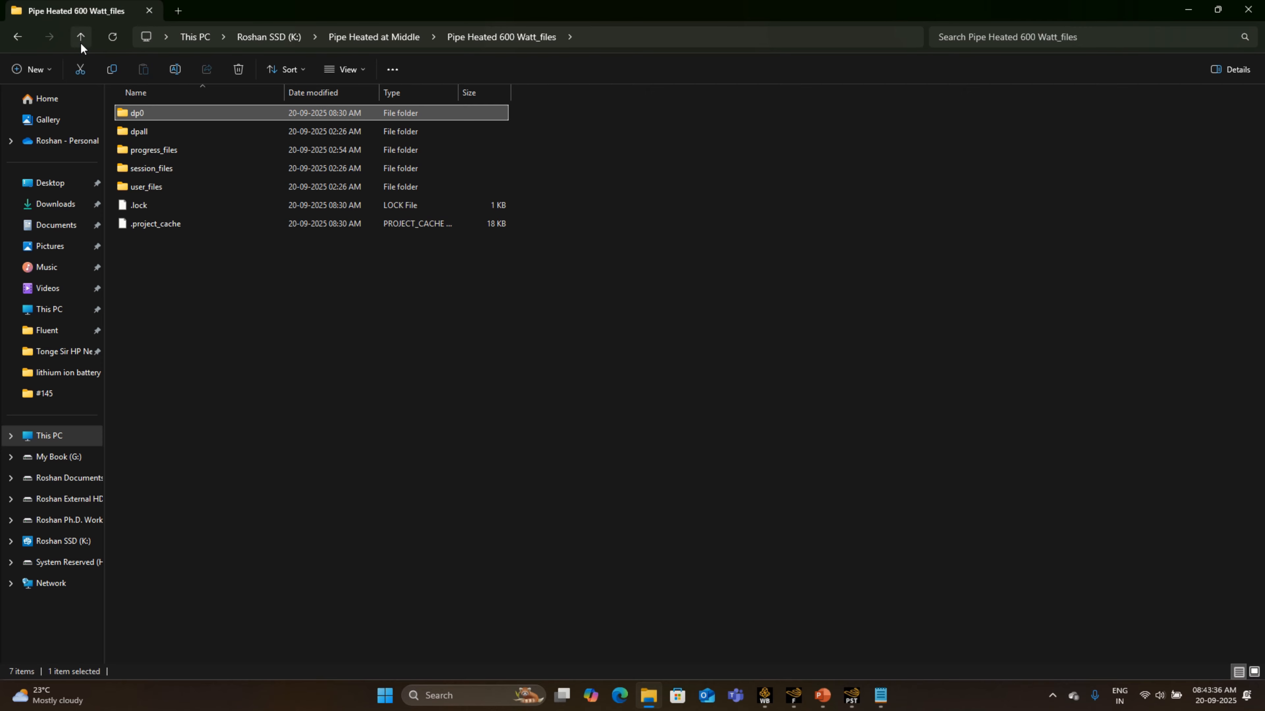
left_click(80, 42)
right_click(219, 223)
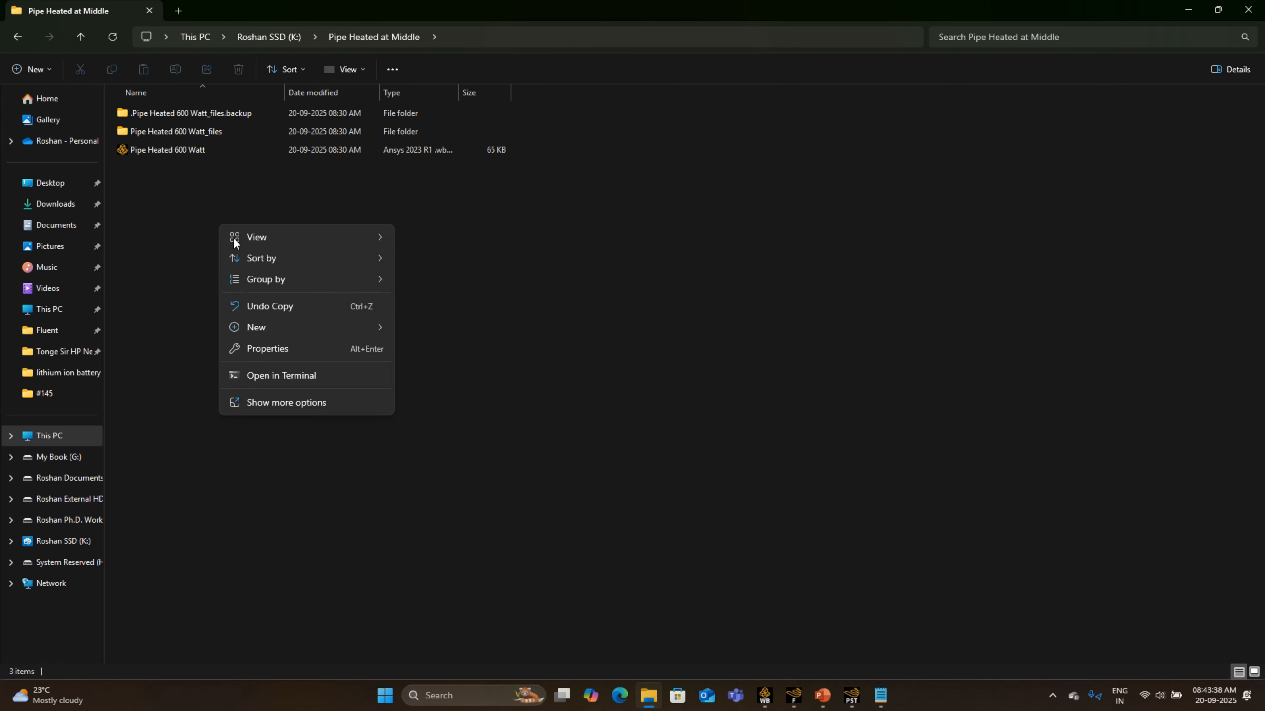
mouse_move(379, 329)
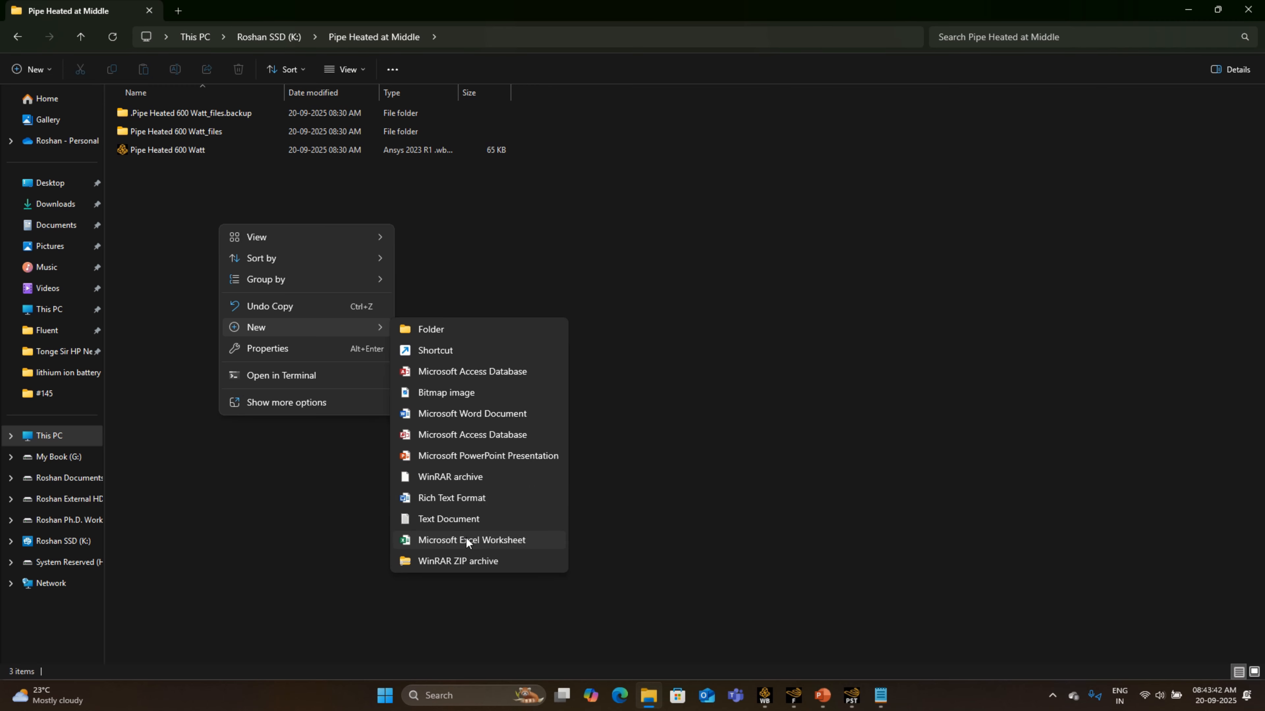
left_click(465, 537)
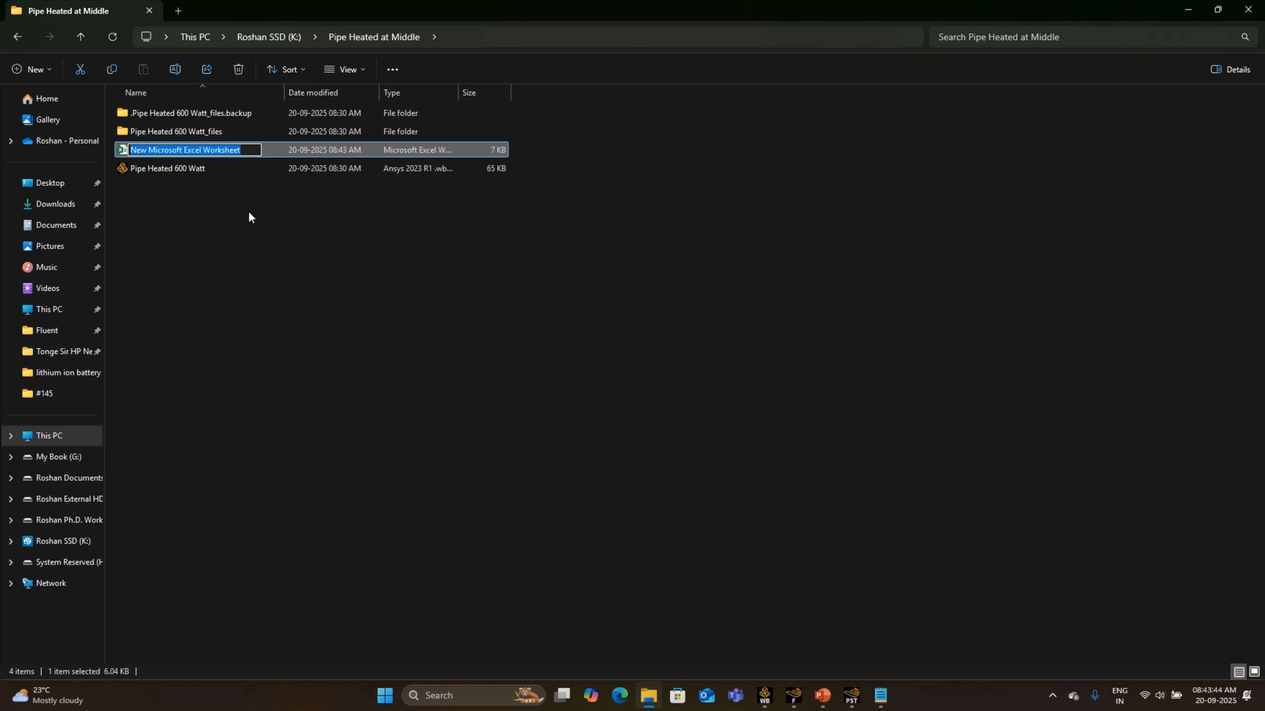
type("gr")
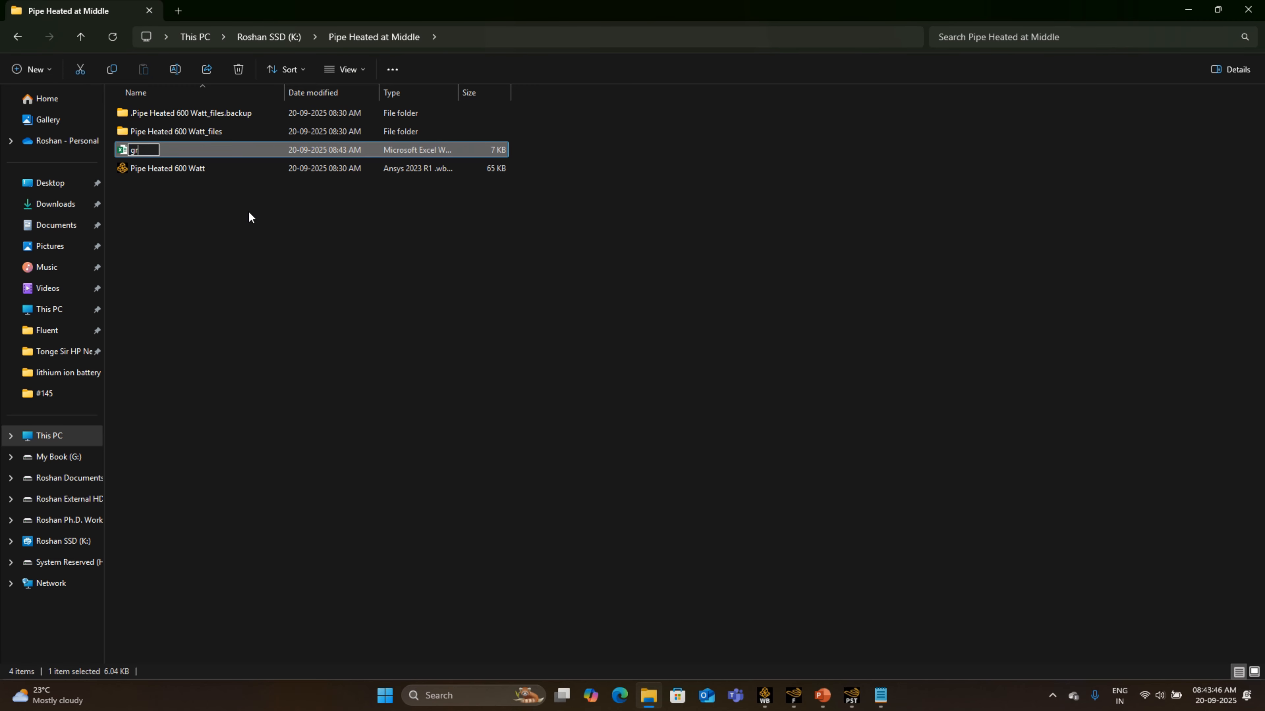
type("aph")
key("Return")
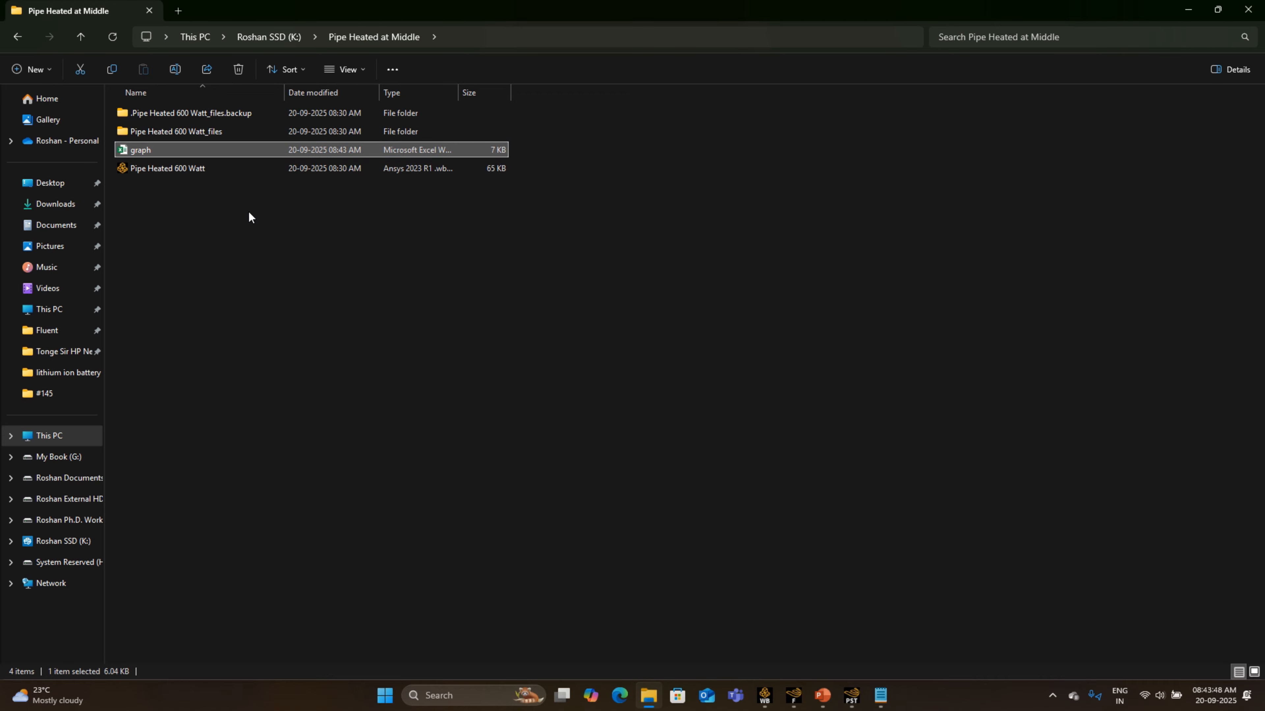
- Open the graph workbook in Excel and paste the copied outlet temperature data starting at cell B8
key("Return")
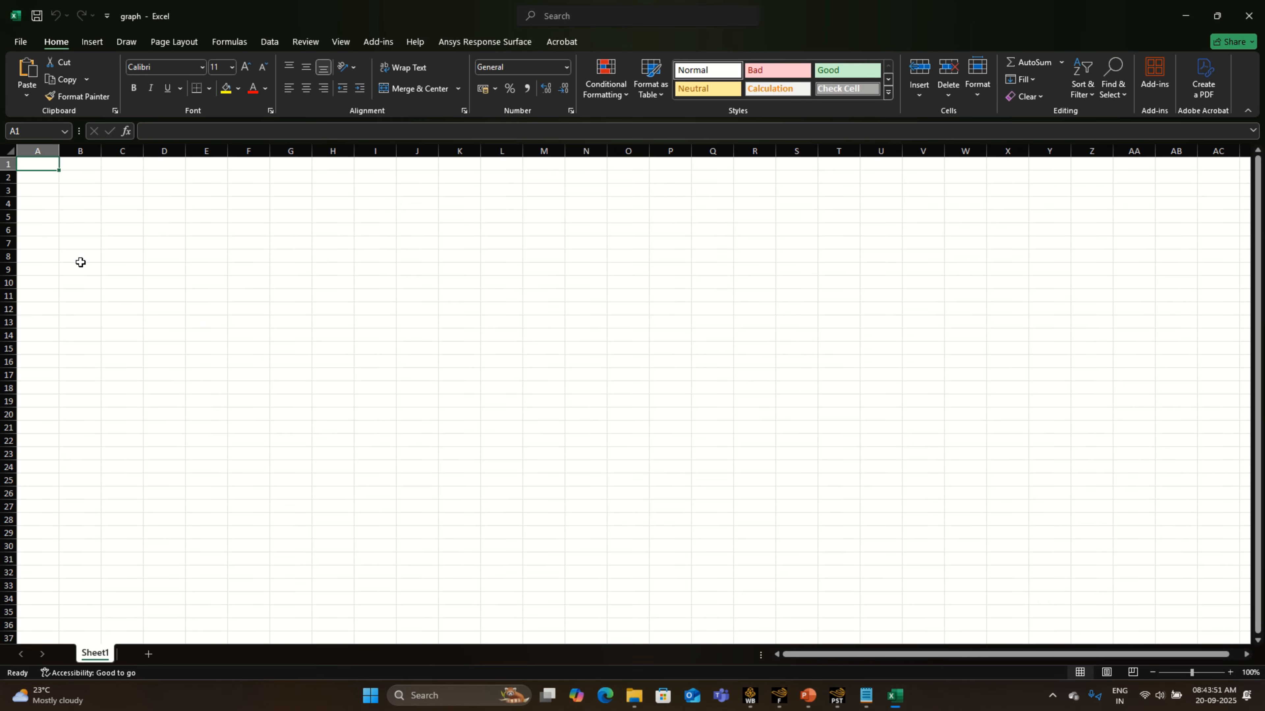
left_click(80, 260)
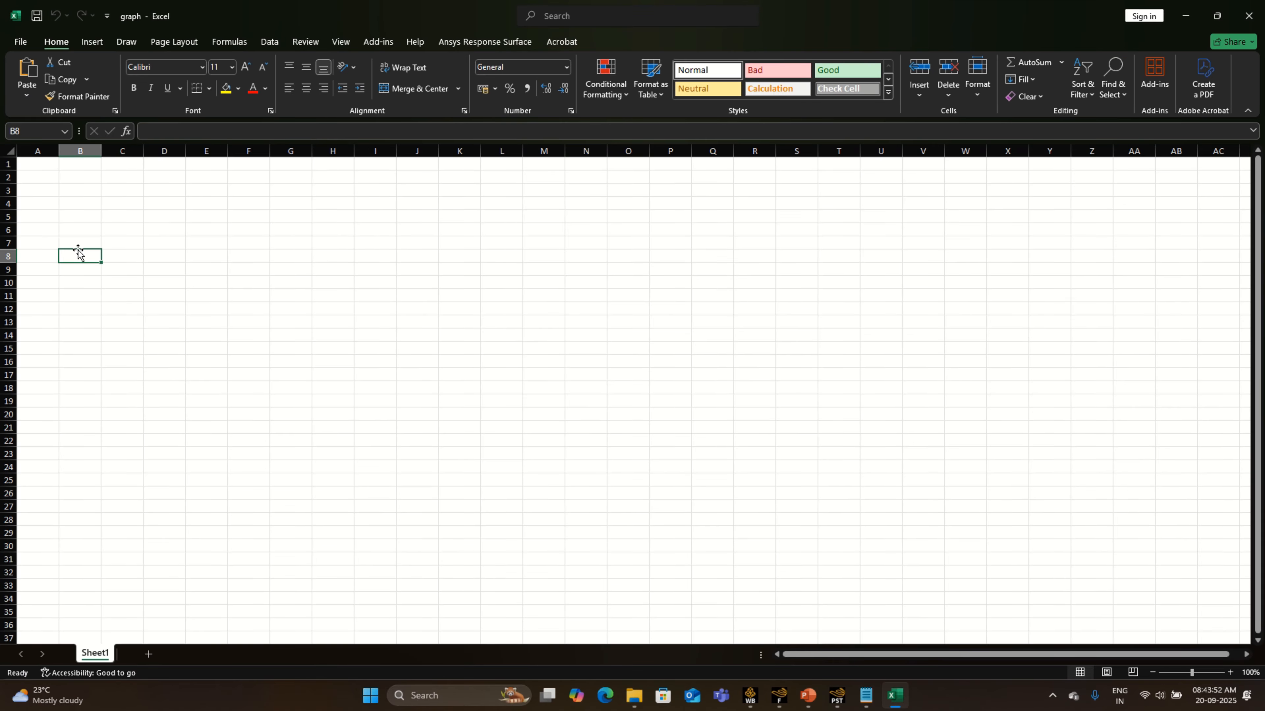
key("ctrl+v")
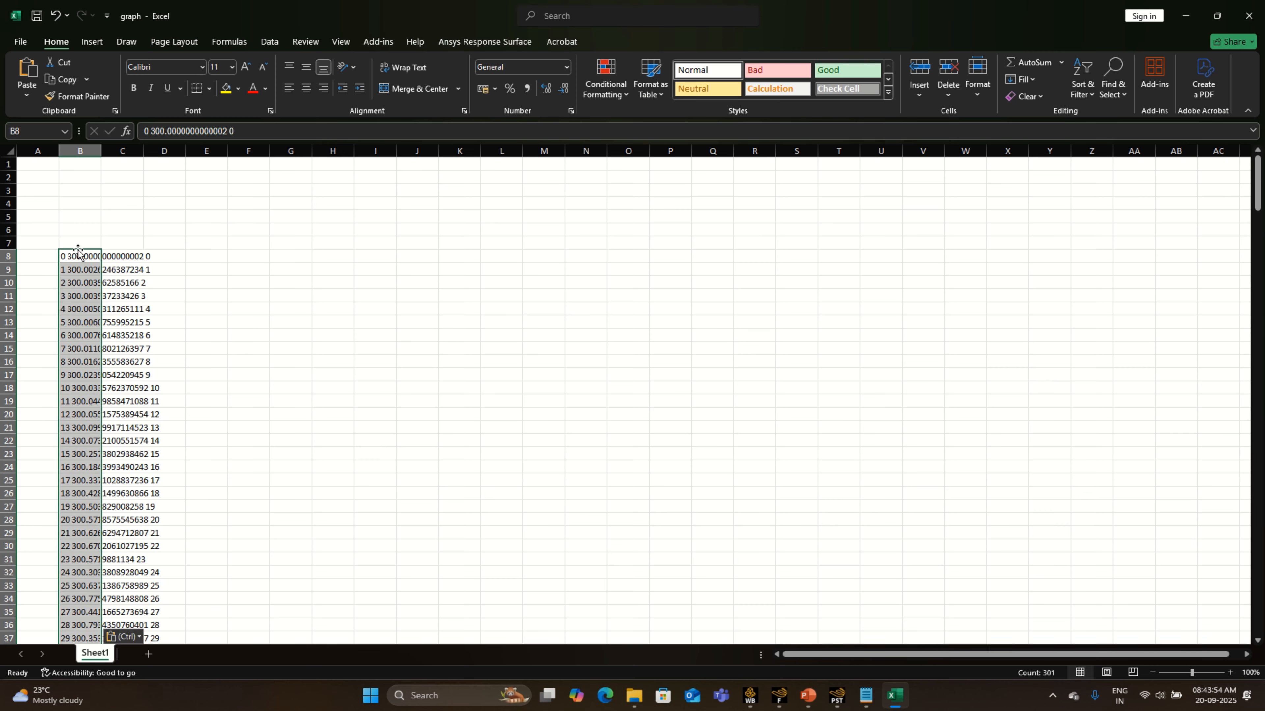
- Split the pasted data into separate columns with the Text Import Wizard, using the Delimited data type and General column format
left_click(140, 638)
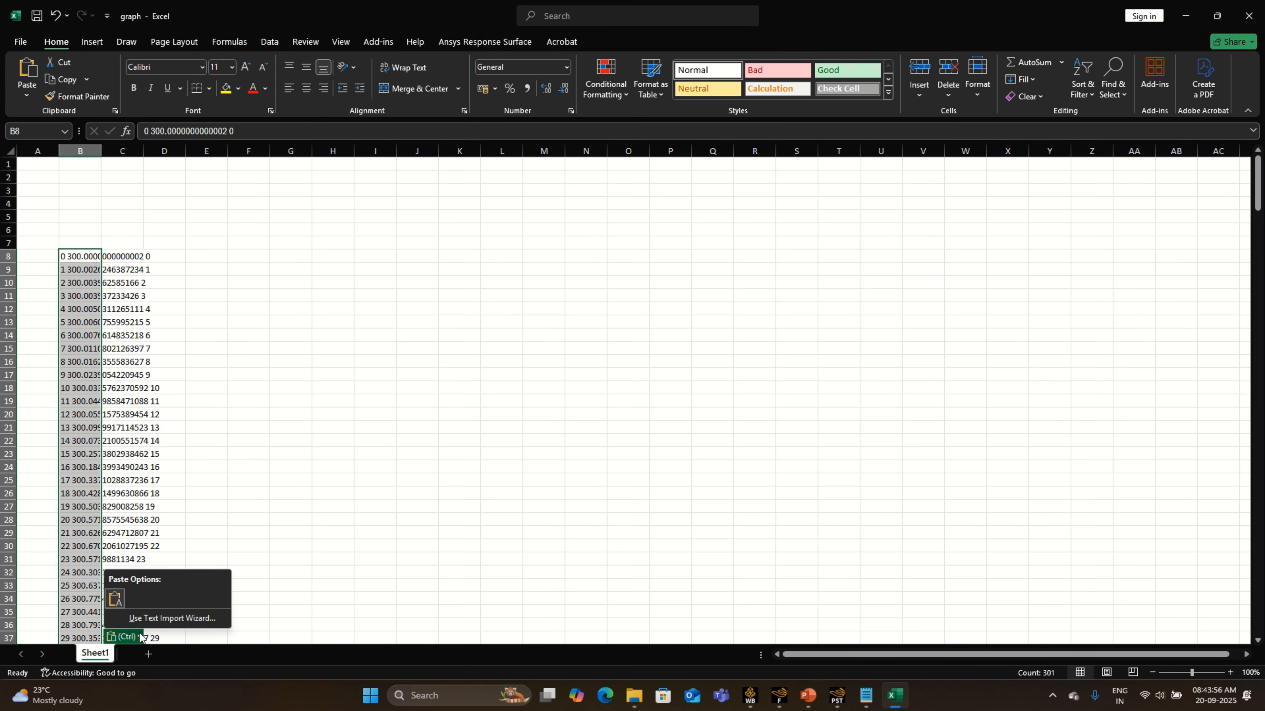
left_click(147, 620)
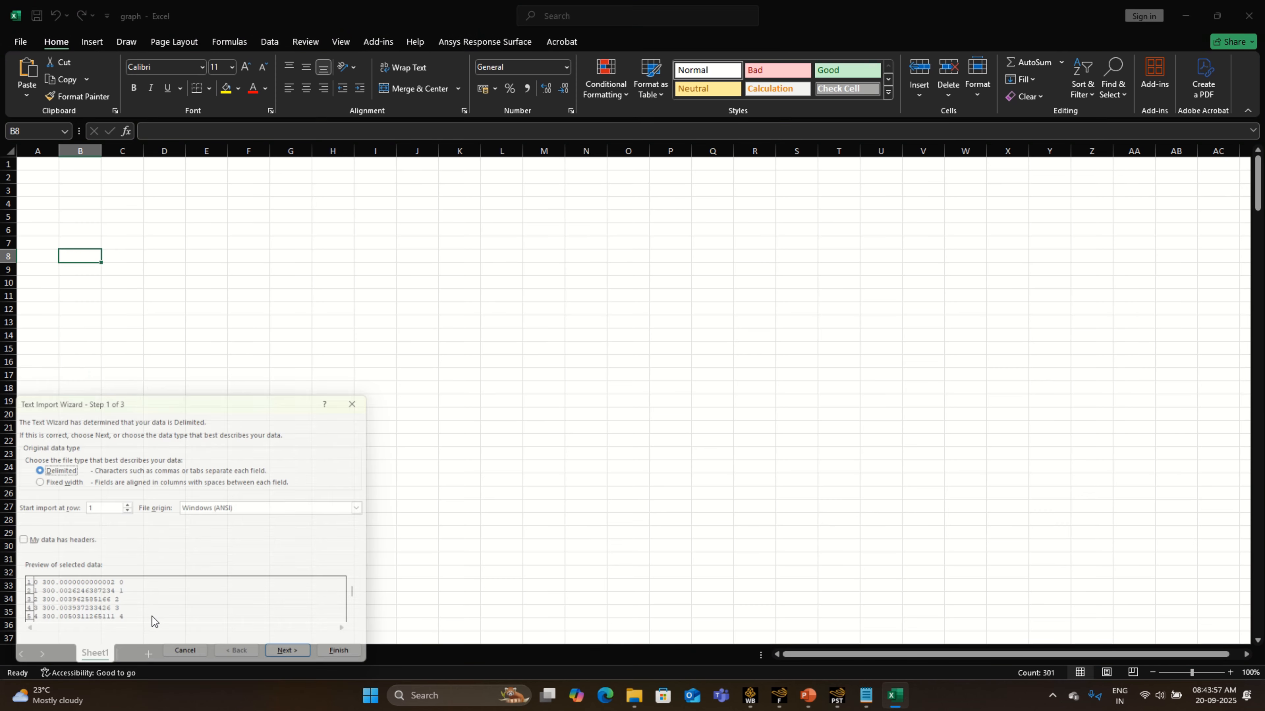
left_click(304, 662)
left_click(304, 663)
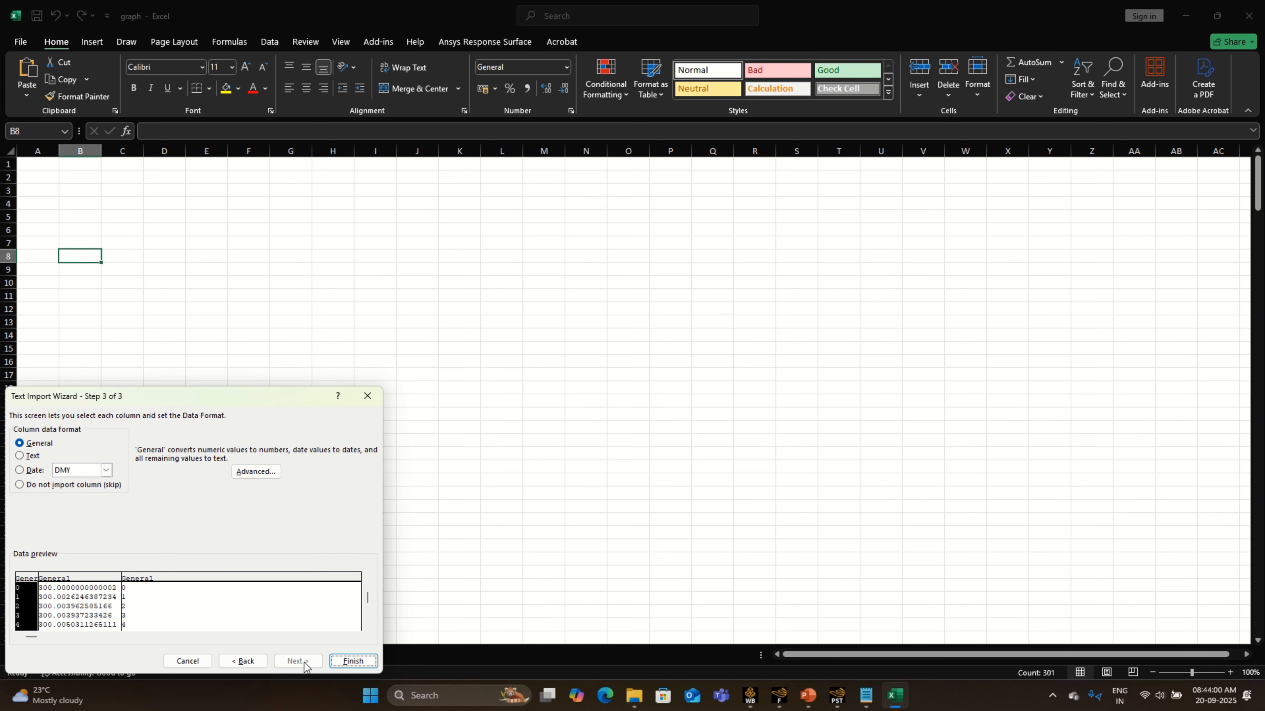
left_click(353, 661)
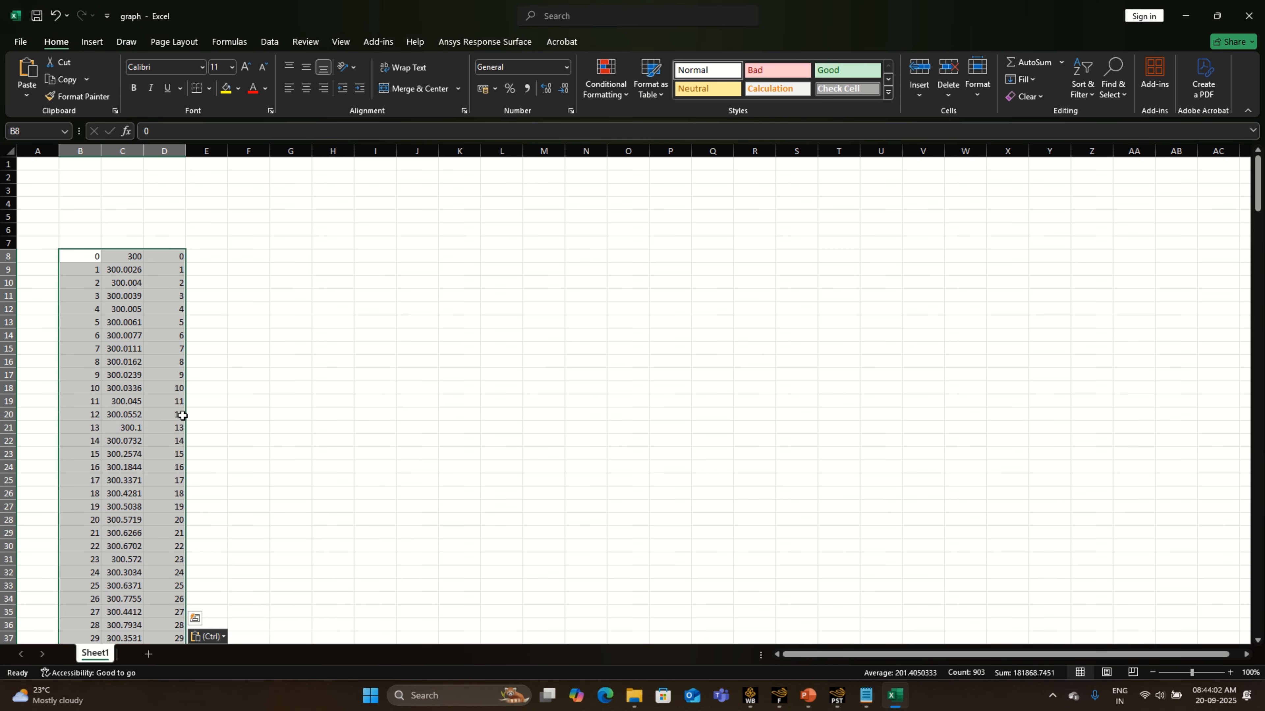
- Delete the repeated time-step values in column D and centre the contents of columns B and C
left_click(150, 150)
right_click(160, 149)
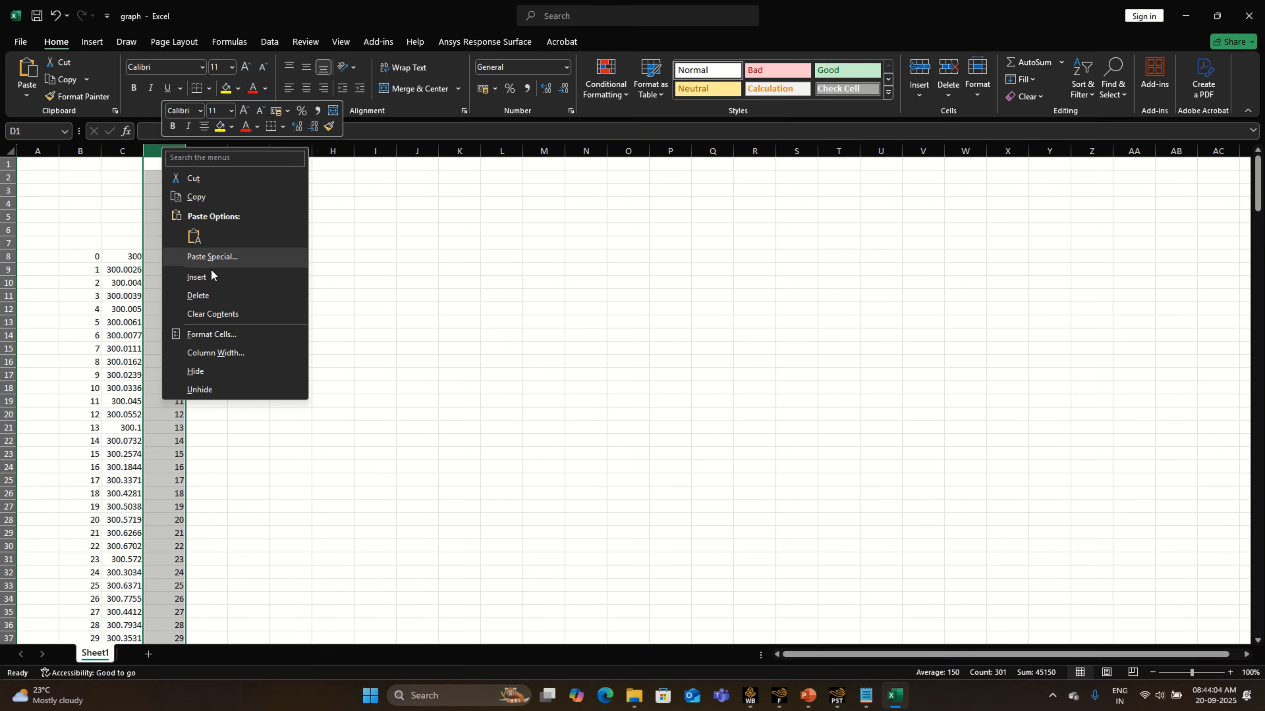
left_click(214, 295)
left_click_drag(79, 151, 147, 151)
left_click(307, 89)
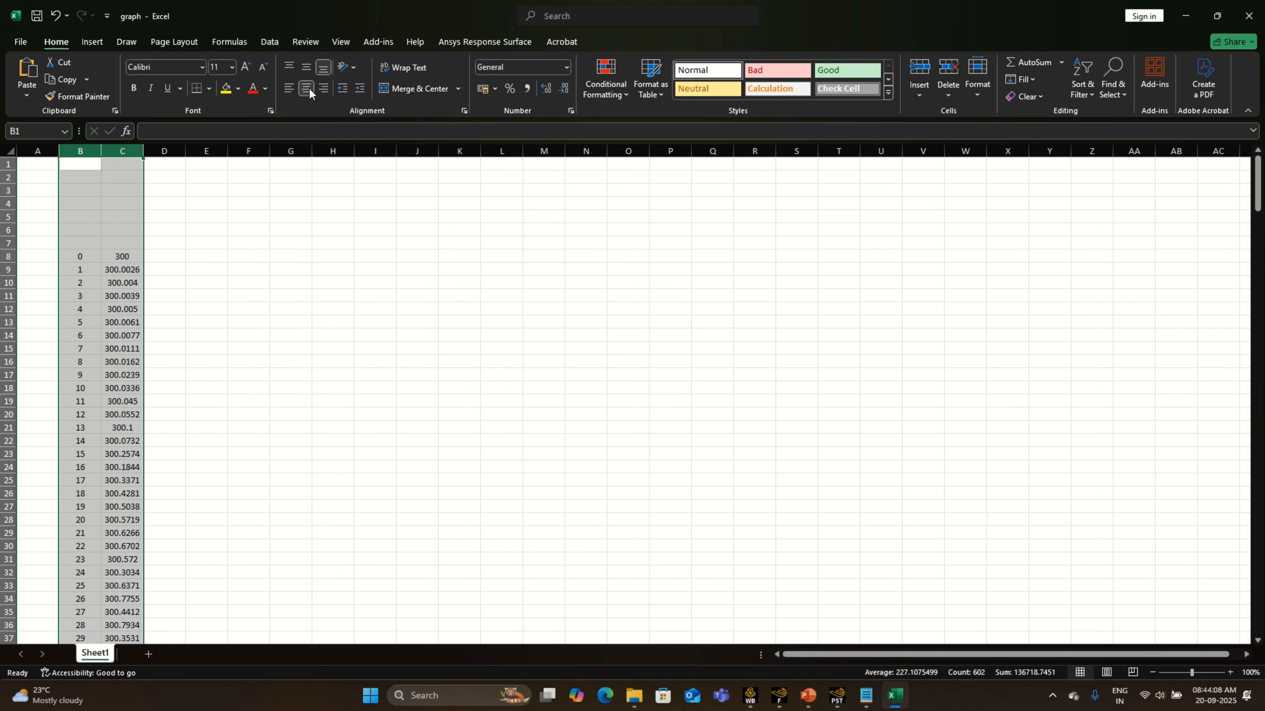
- Enter the headers "Flow Time" in B7 and "Outlet Temperature" in C7, and widen columns B and C to fit them
left_click(93, 240)
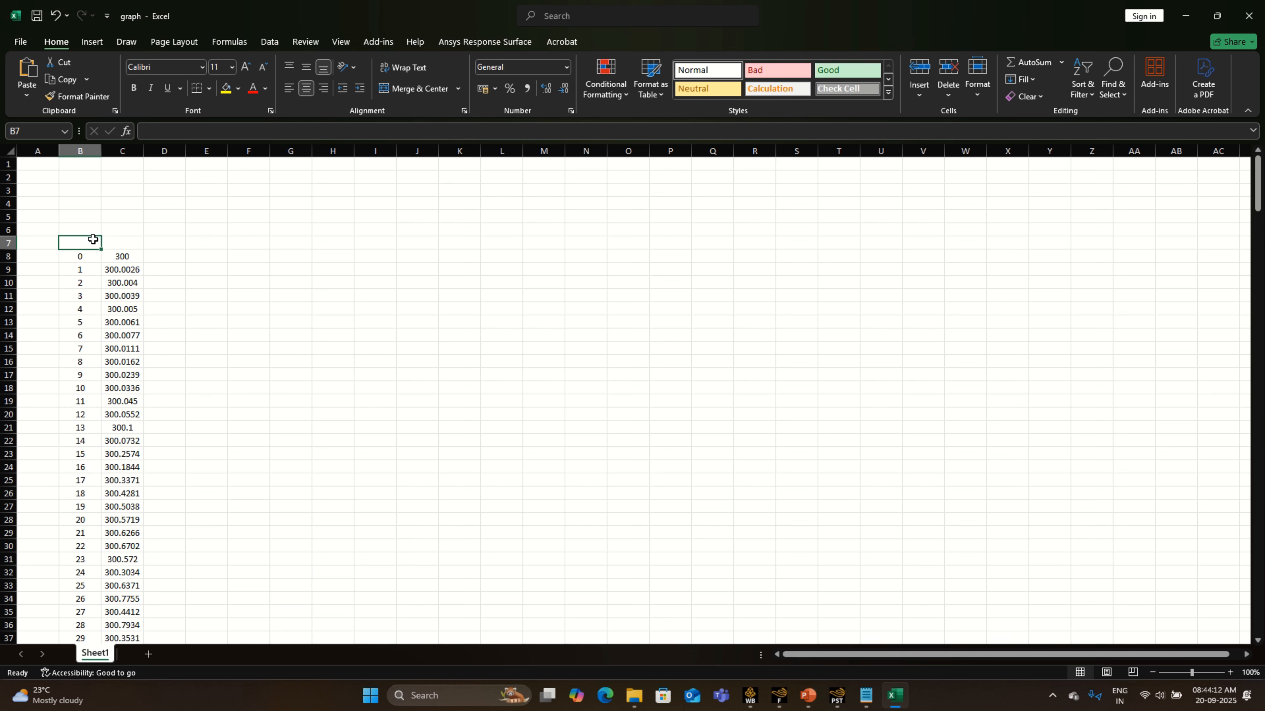
type("Flow")
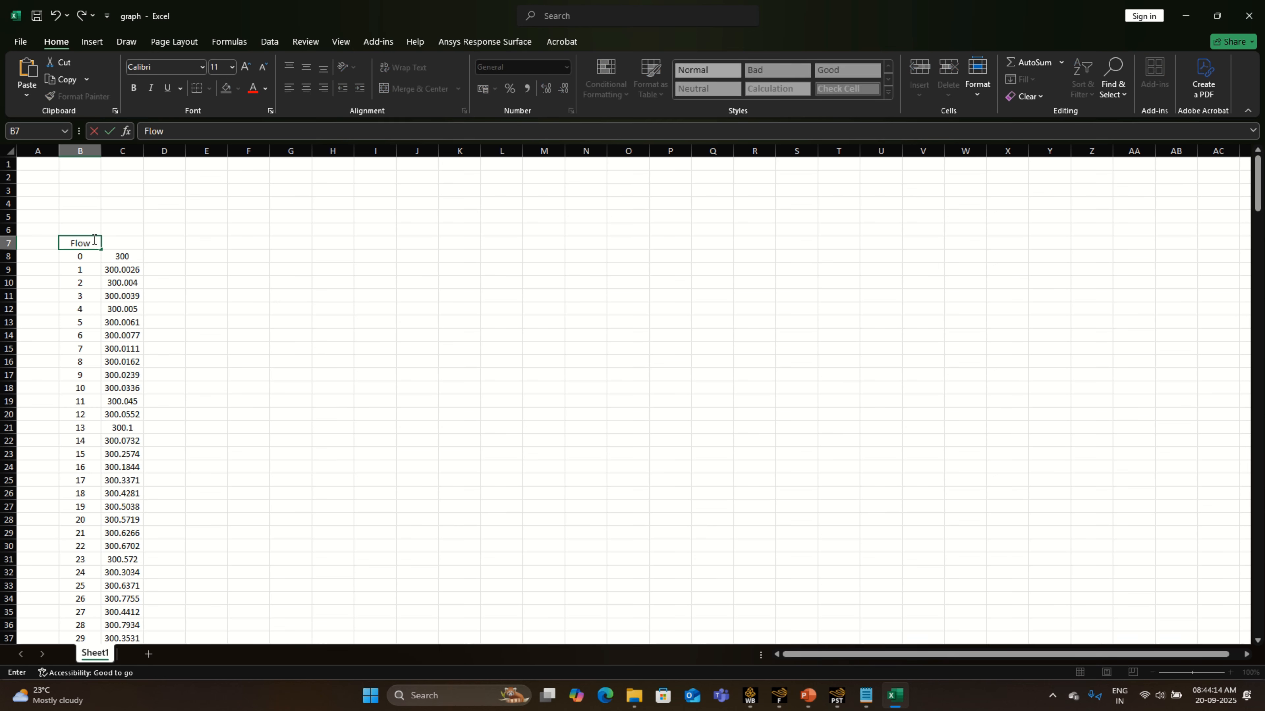
type(" Time")
key("Tab")
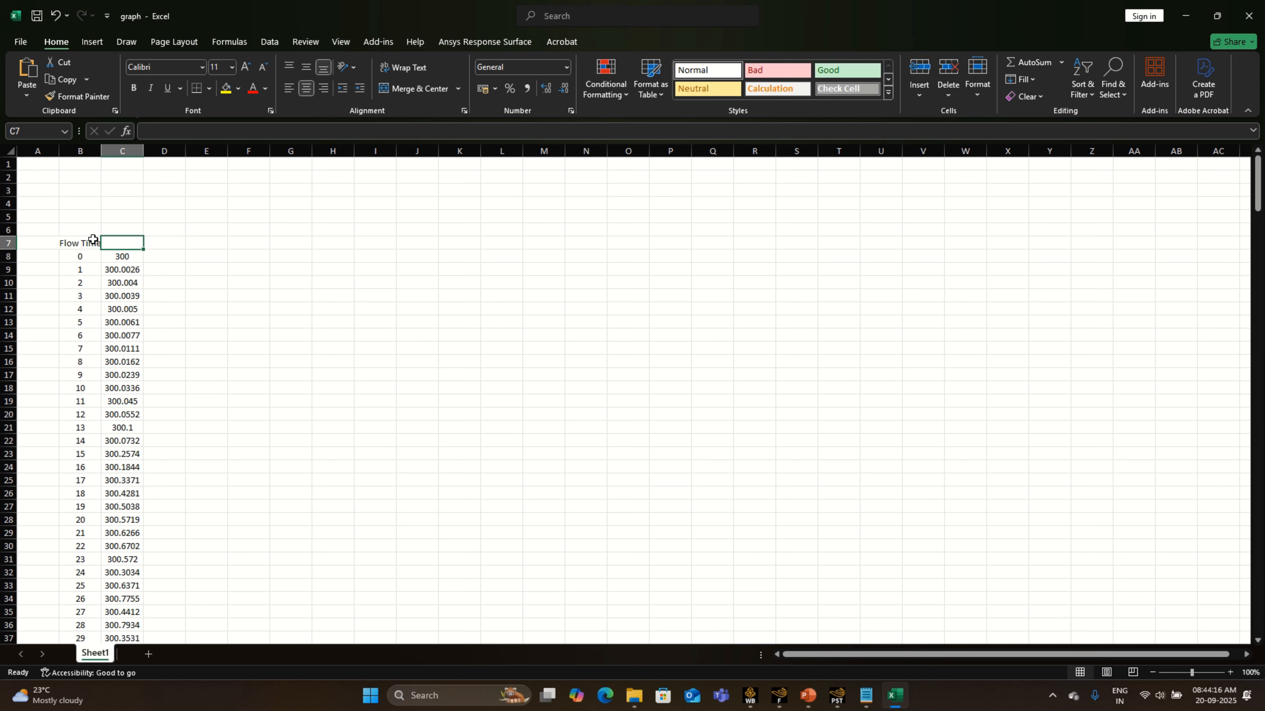
type("Outlet T")
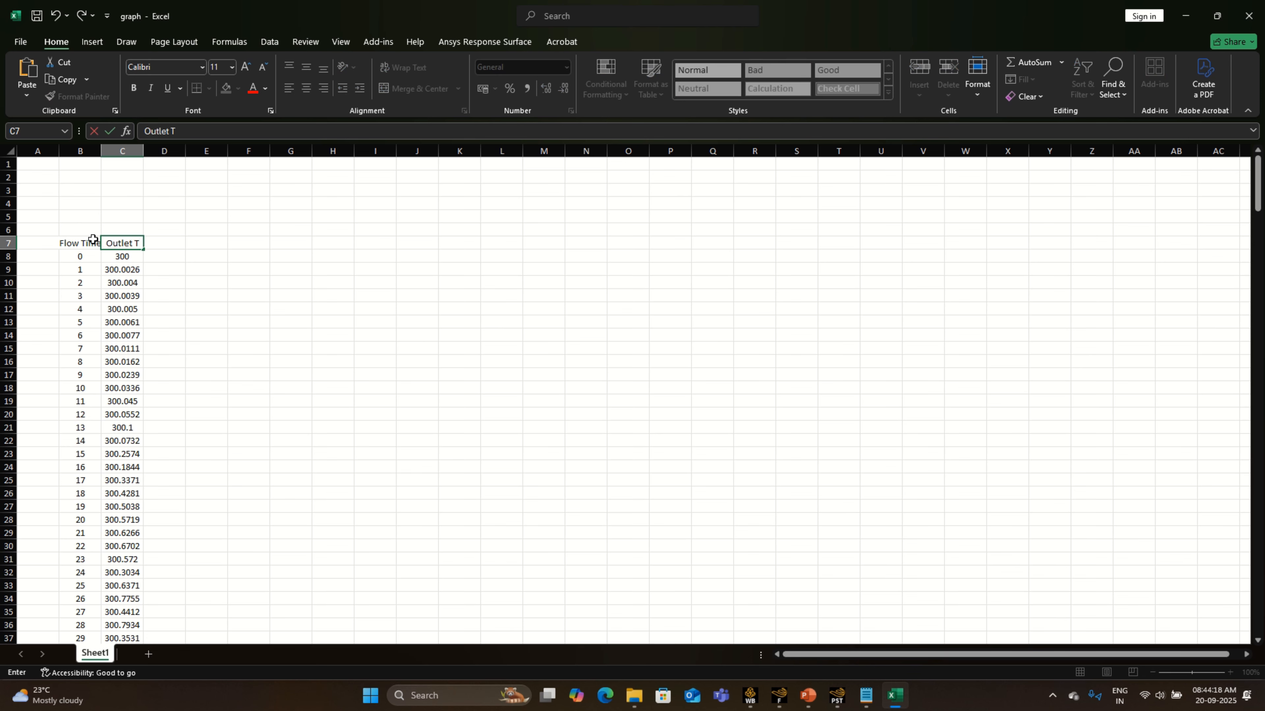
type("emperature")
key("Return")
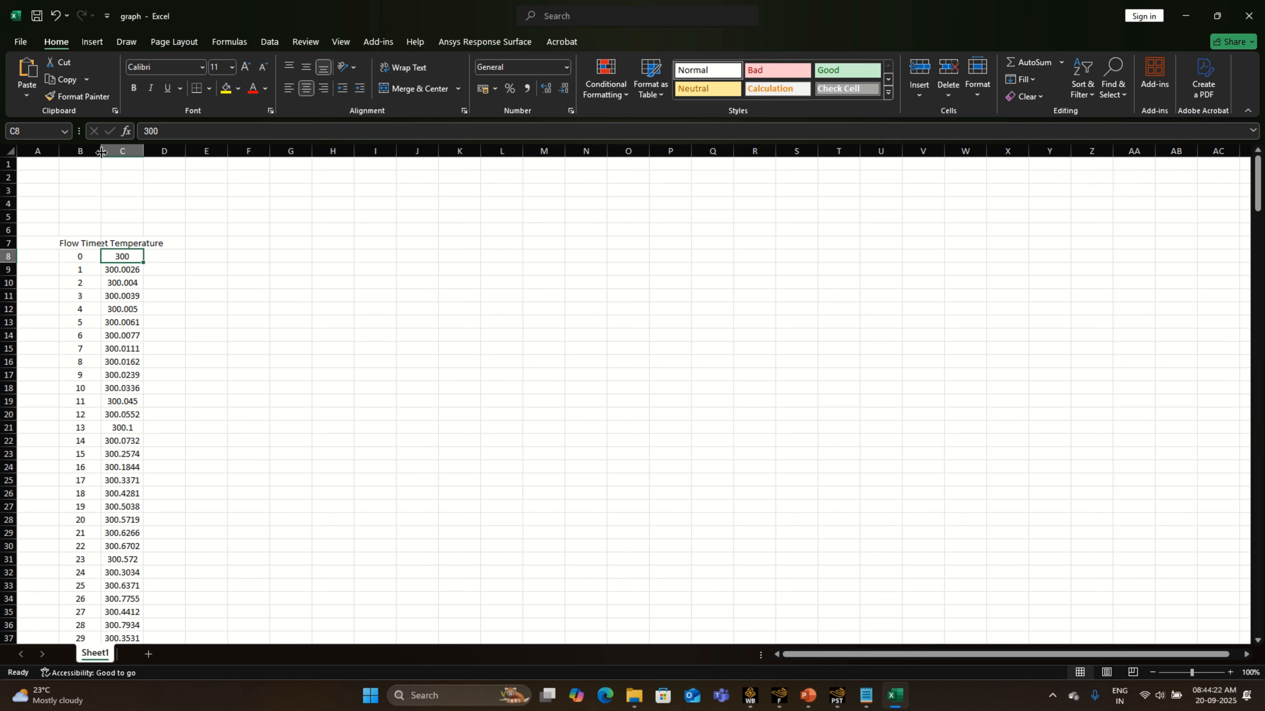
left_click_drag(101, 152, 212, 174)
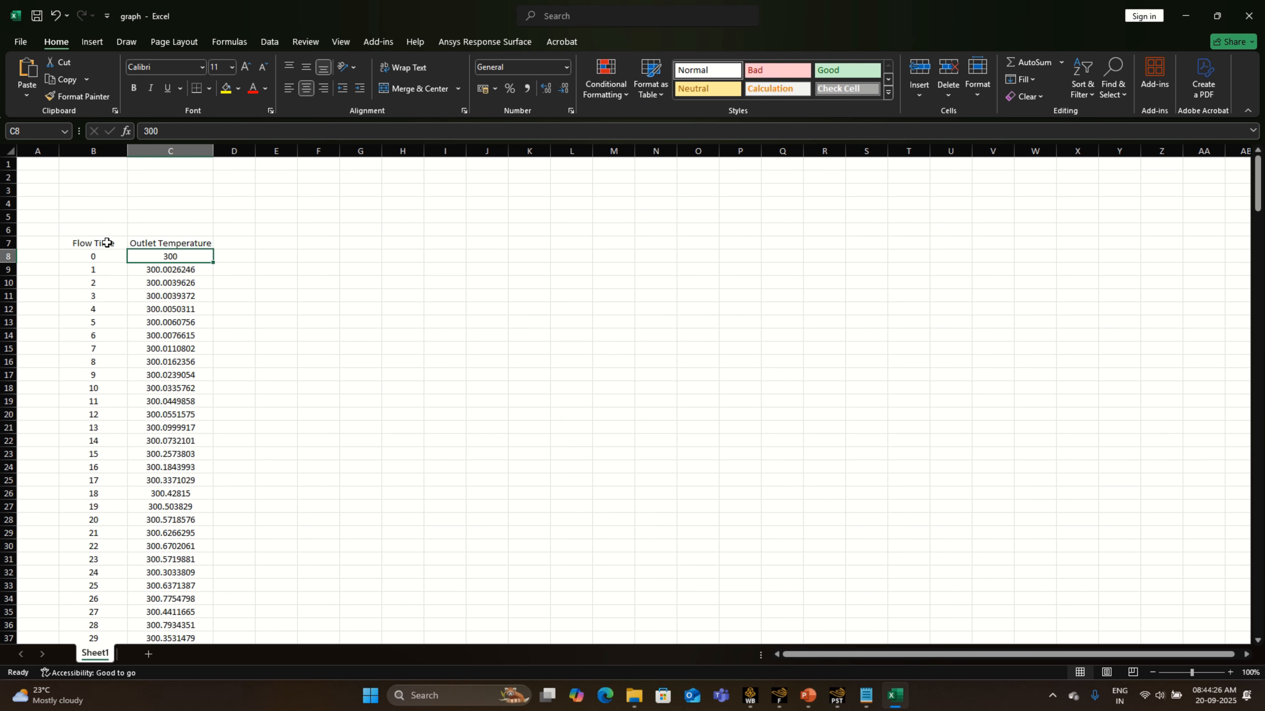
- Insert the recommended Scatter chart from the Flow Time and Outlet Temperature data including headers, and enlarge it toward the data columns
left_click_drag(106, 243, 192, 603)
left_click_drag(1257, 607, 1258, 184)
left_click(91, 42)
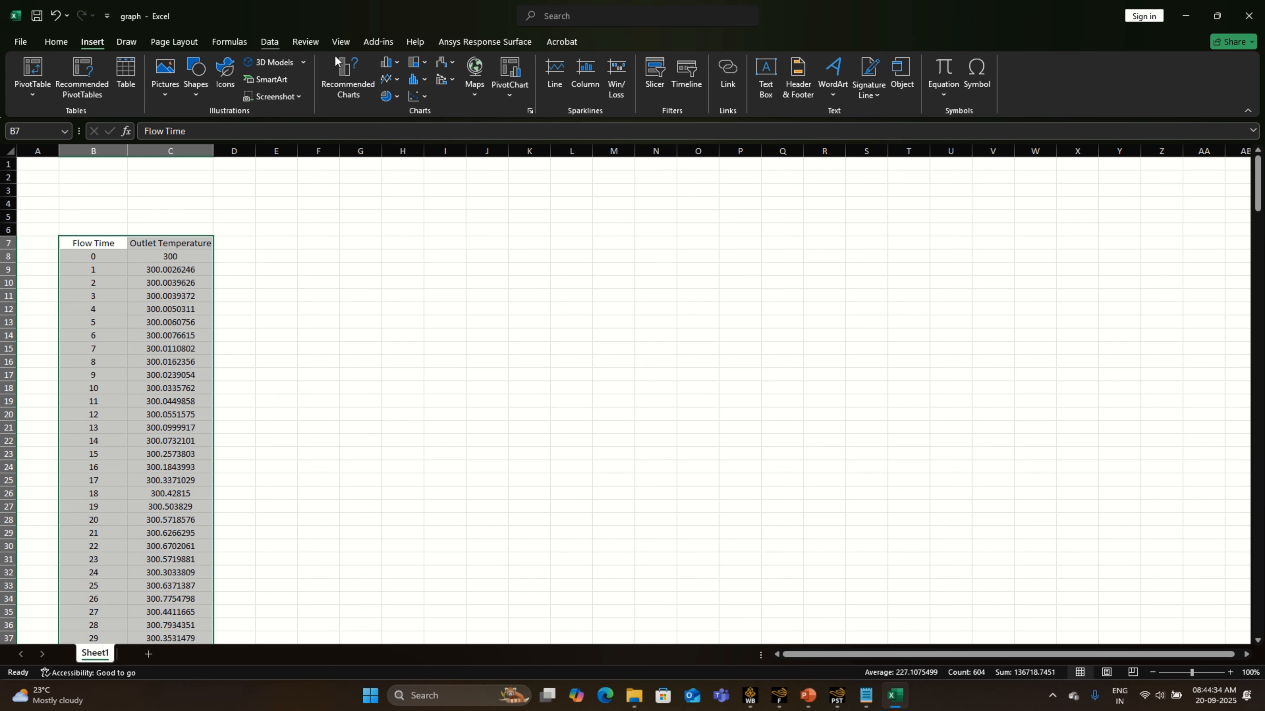
left_click(347, 80)
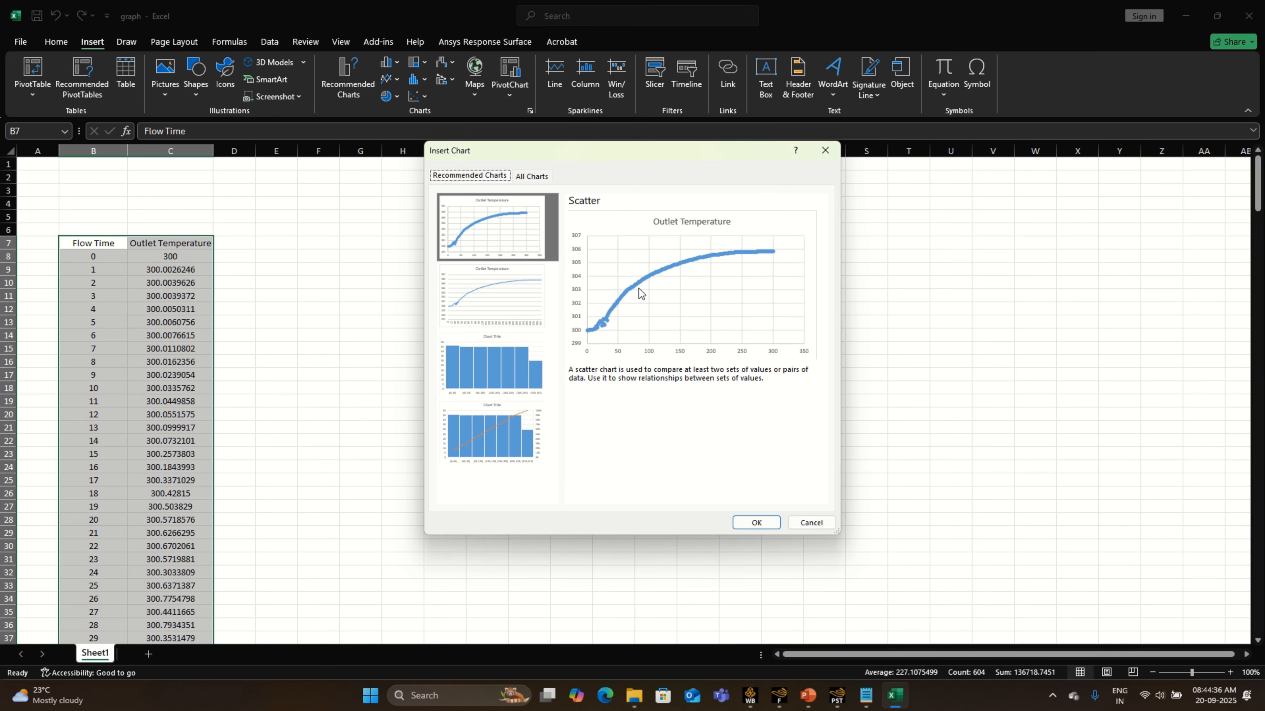
left_click(756, 522)
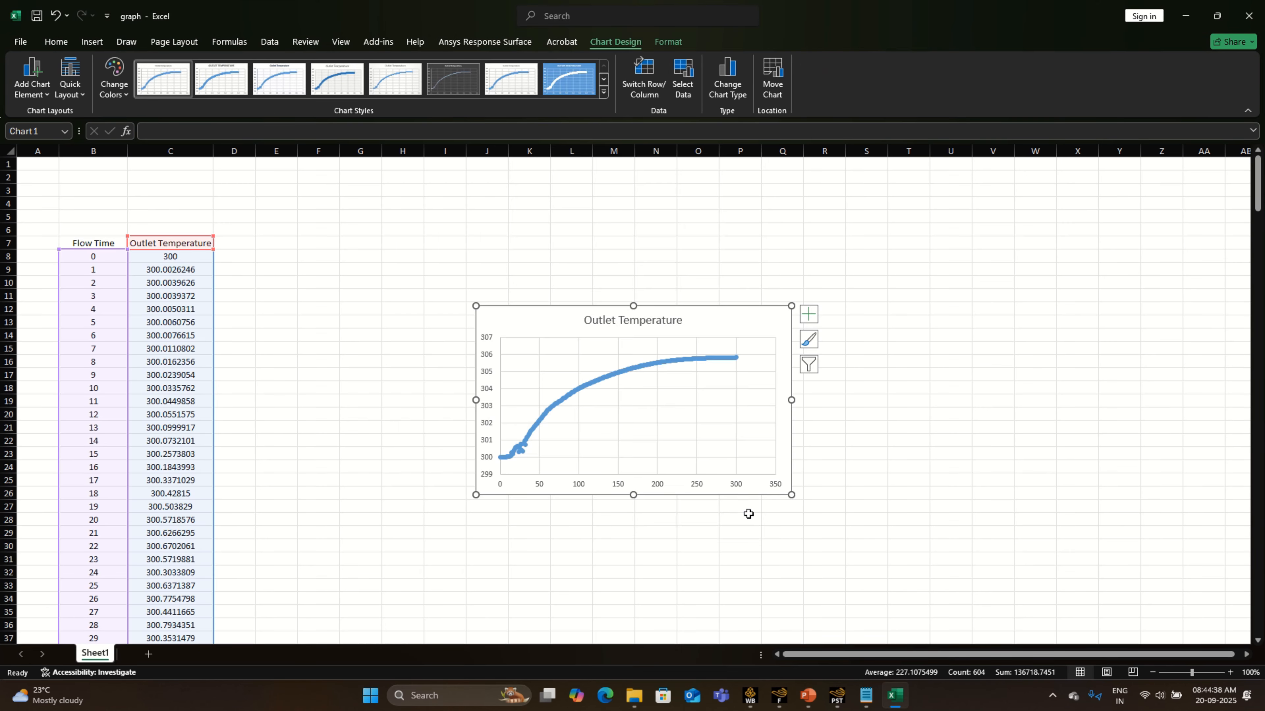
mouse_move(475, 306)
left_mouse_down()
mouse_move(418, 271)
mouse_move(328, 257)
left_mouse_up()
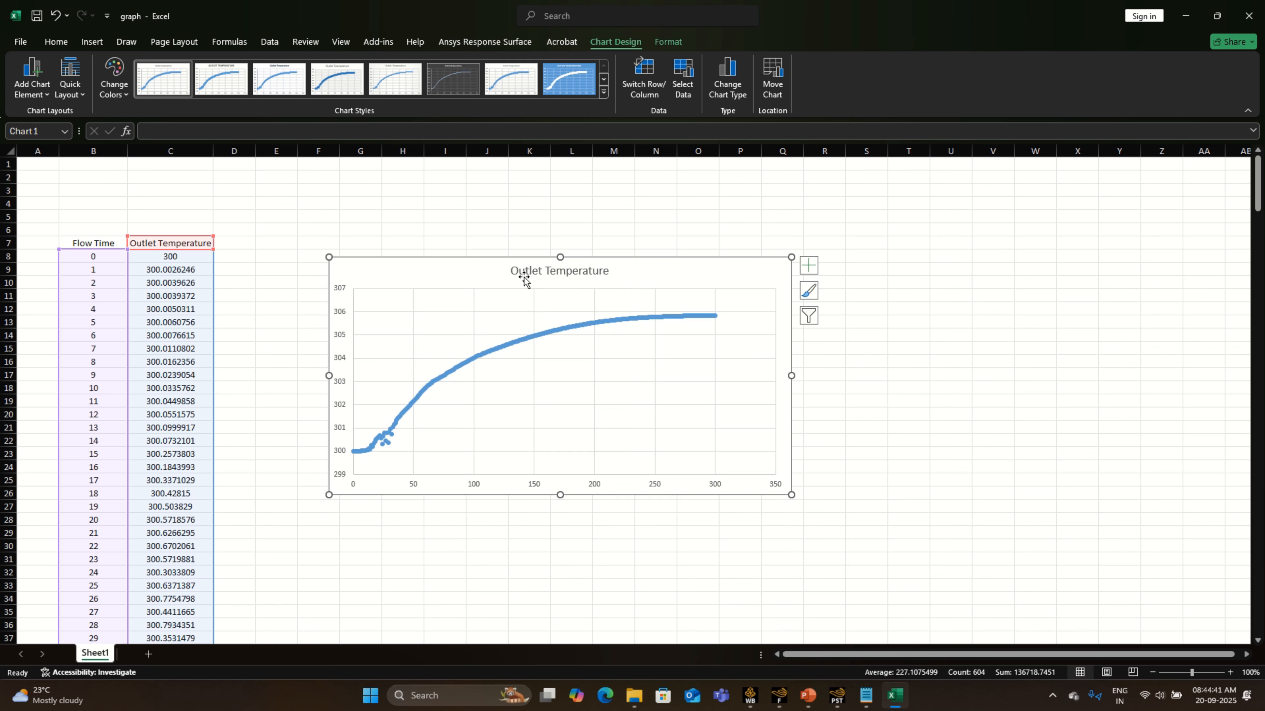
- Add axis titles to the chart and name the horizontal axis "Flow Time"
left_click(808, 265)
left_click(841, 295)
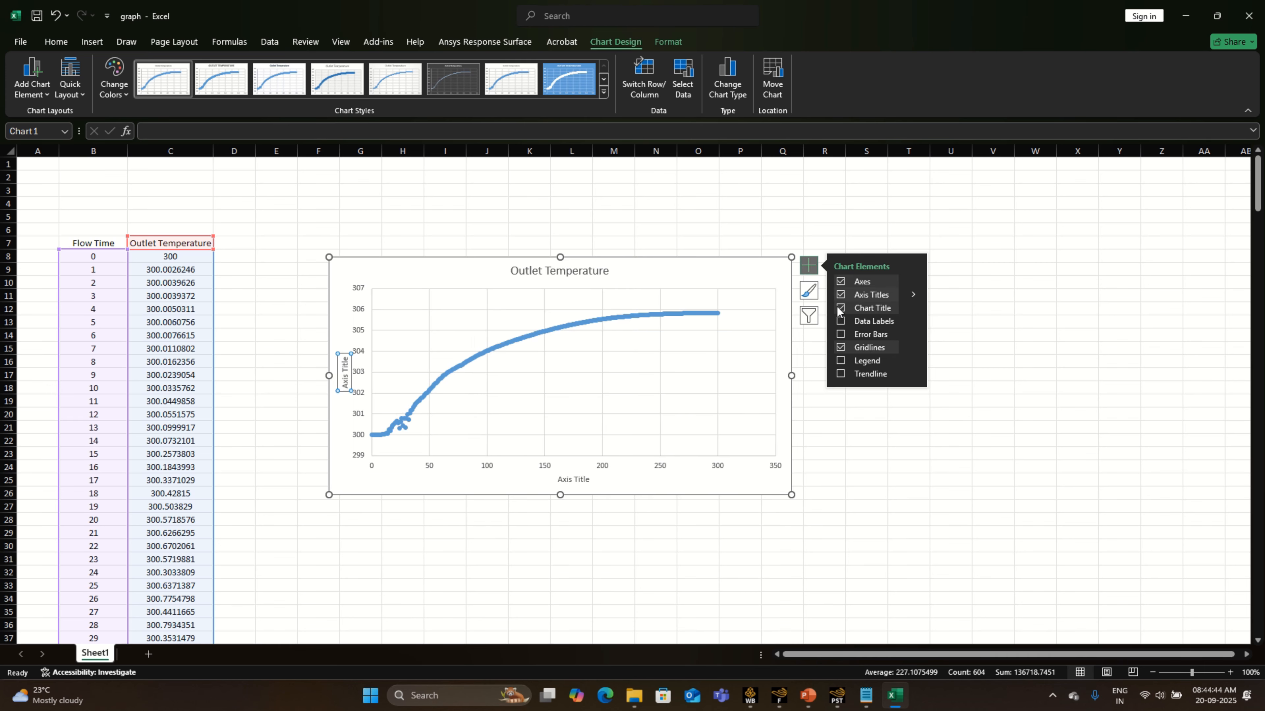
left_click(587, 477)
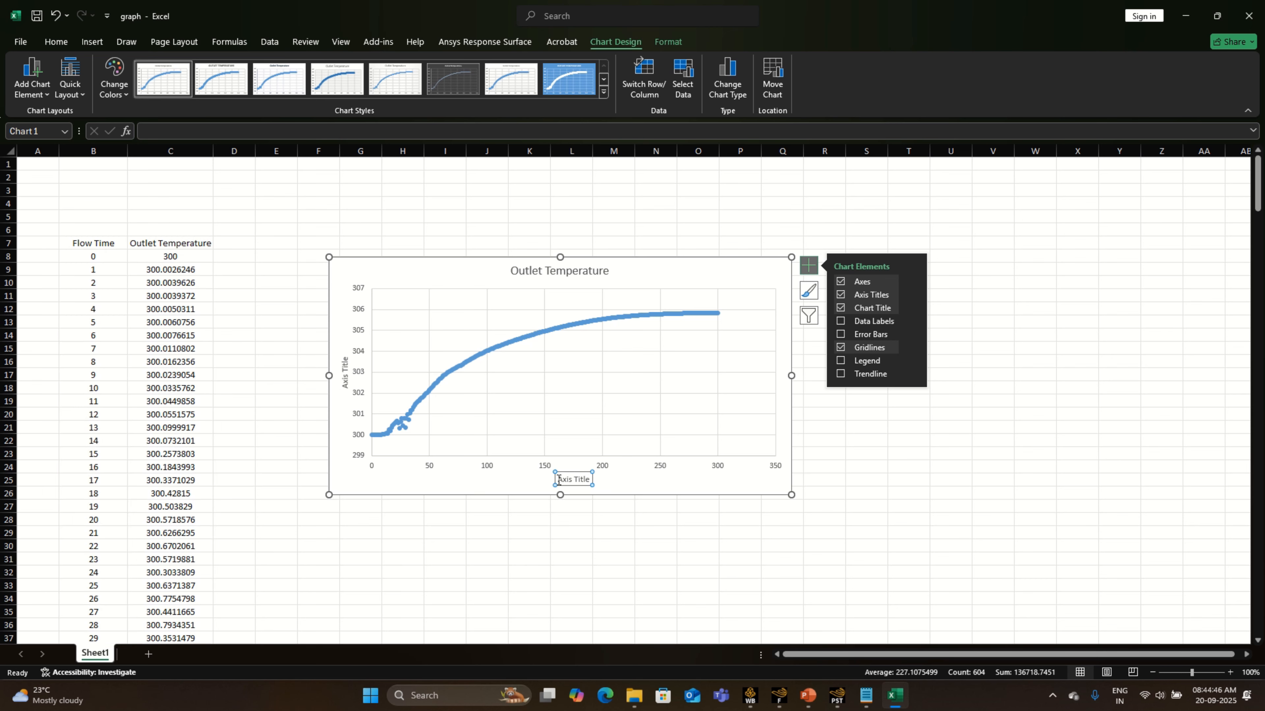
left_click_drag(558, 479, 591, 480)
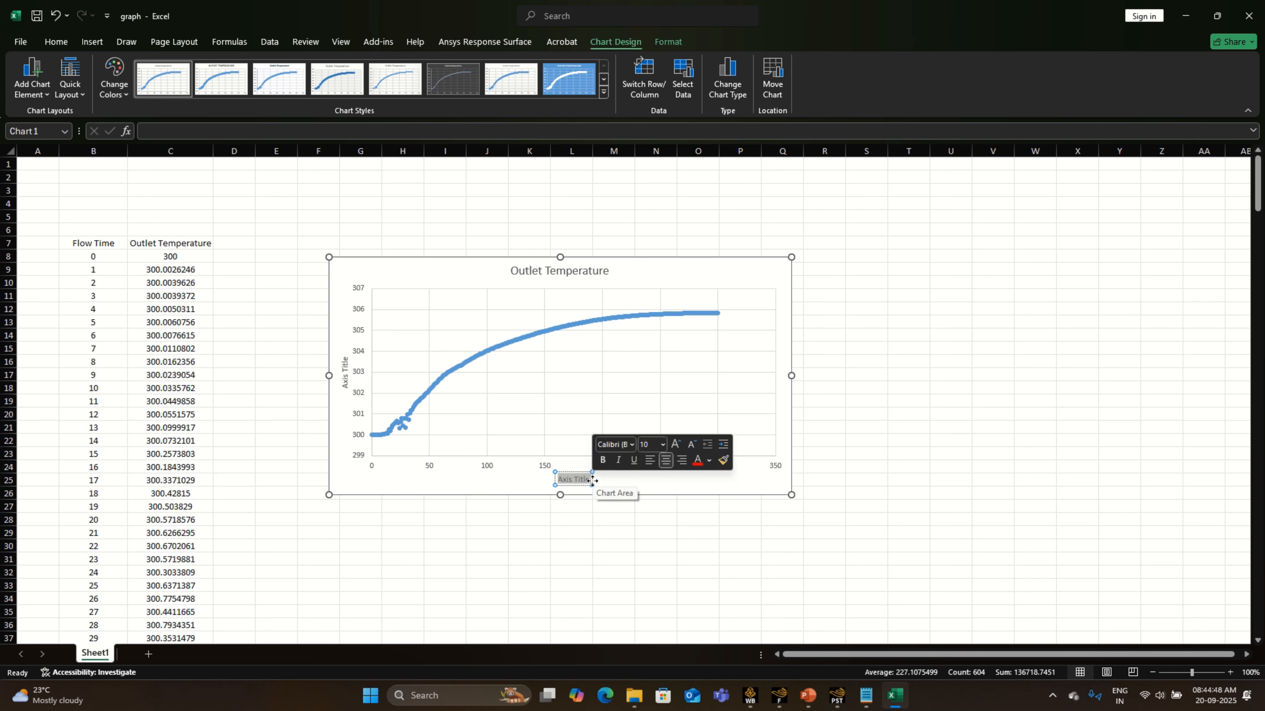
type("Flow Time")
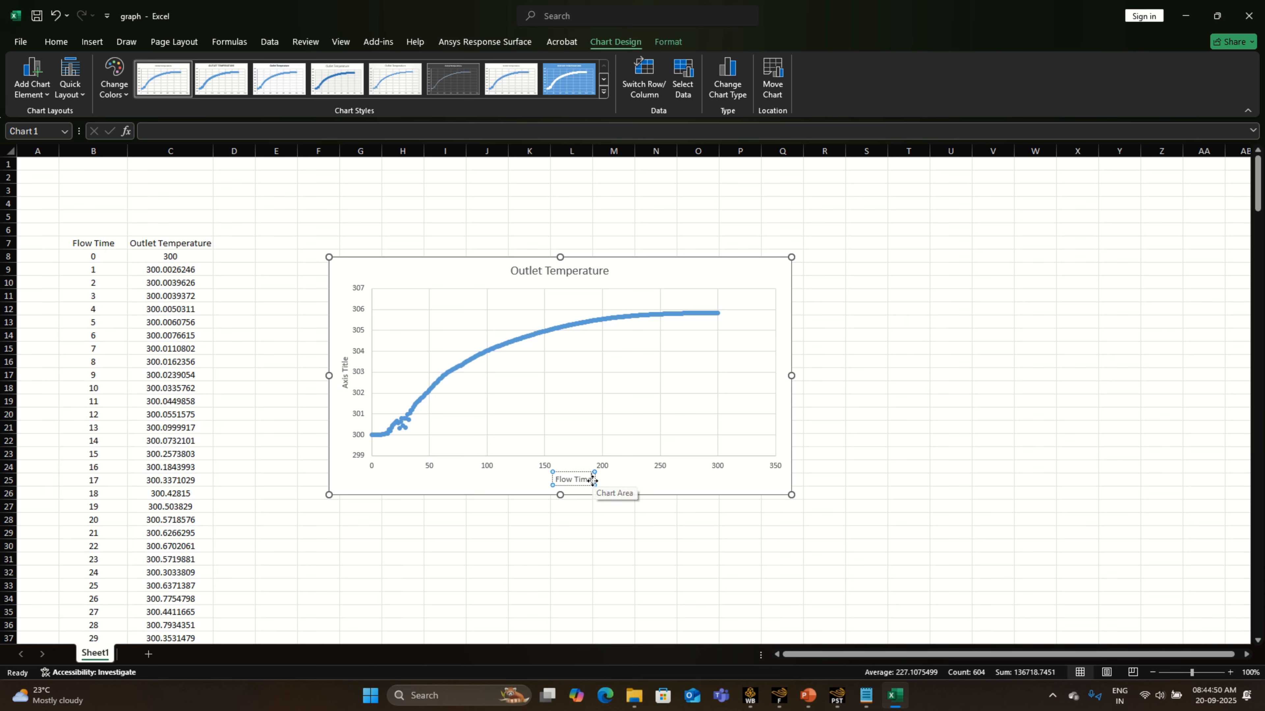
- Change the chart's vertical axis title to "Temperature at Outlet"
left_click(345, 358)
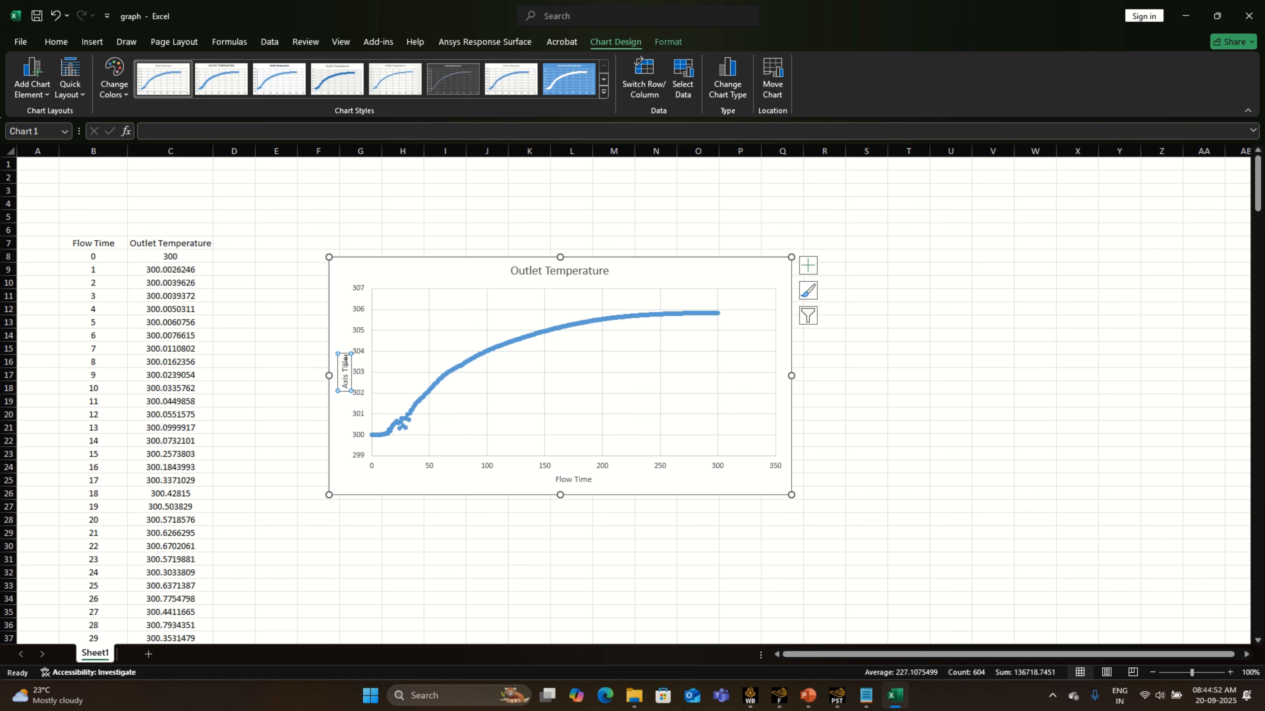
left_click_drag(345, 357, 345, 371)
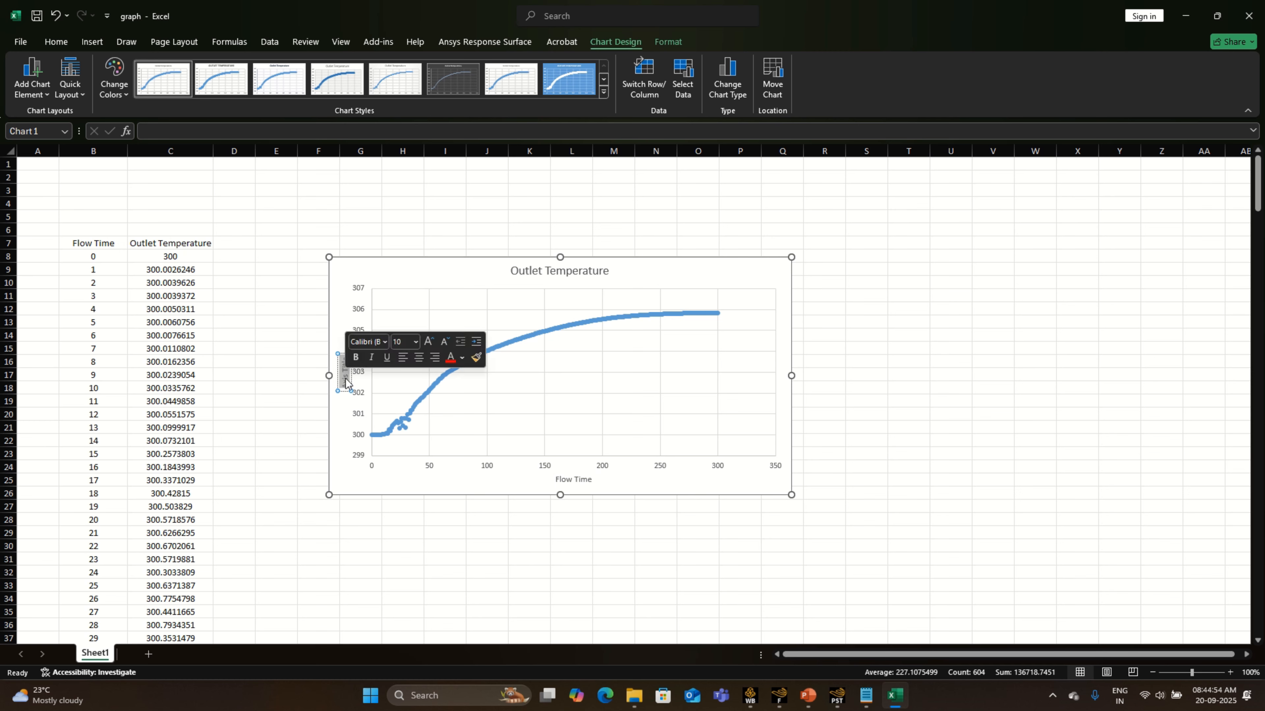
key("BackSpace")
type("Te")
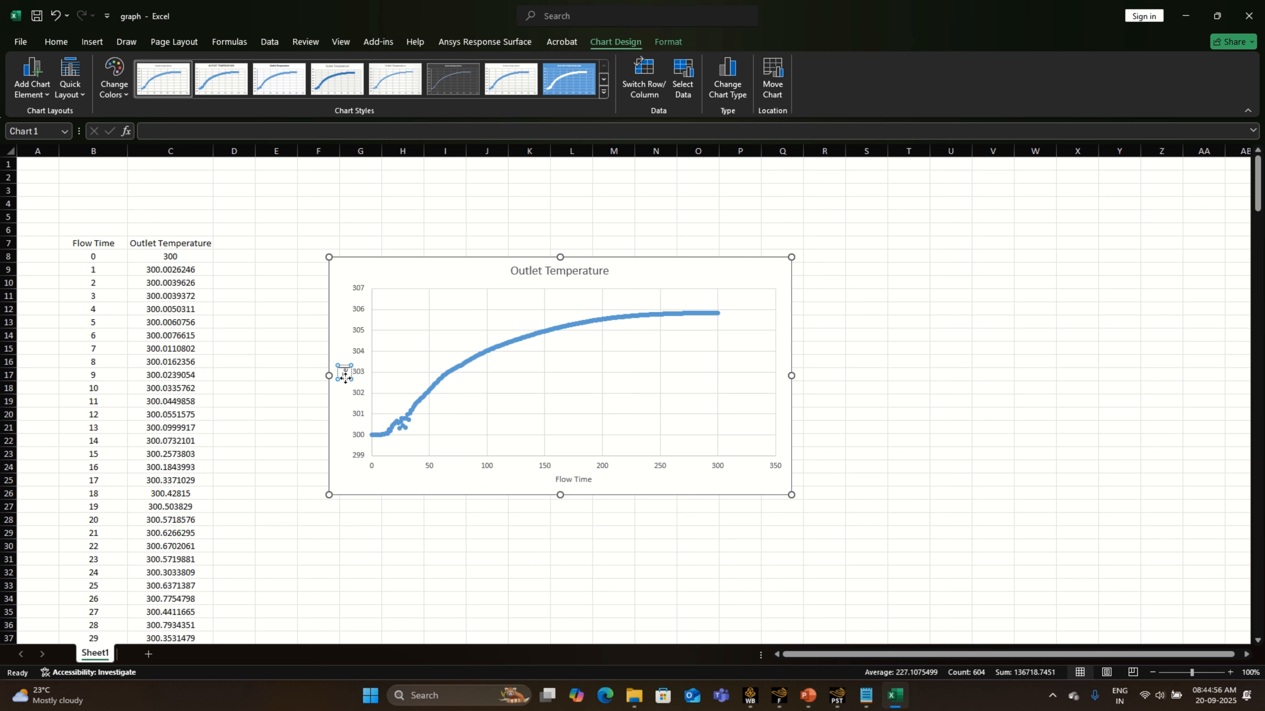
type("mperature")
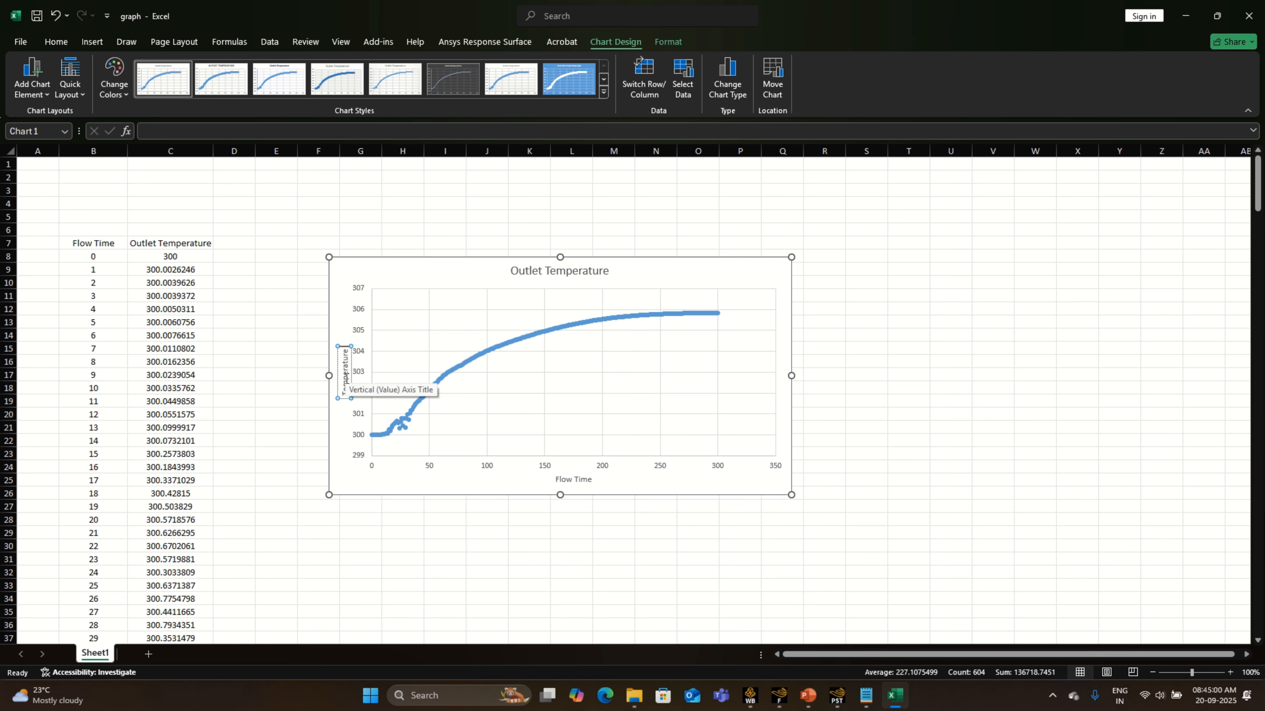
type(" o")
key("BackSpace")
type("at Outlet")
left_click(1033, 335)
- Enlarge the chart from its upper-right corner and increase its font size to 10.5
left_click(776, 264)
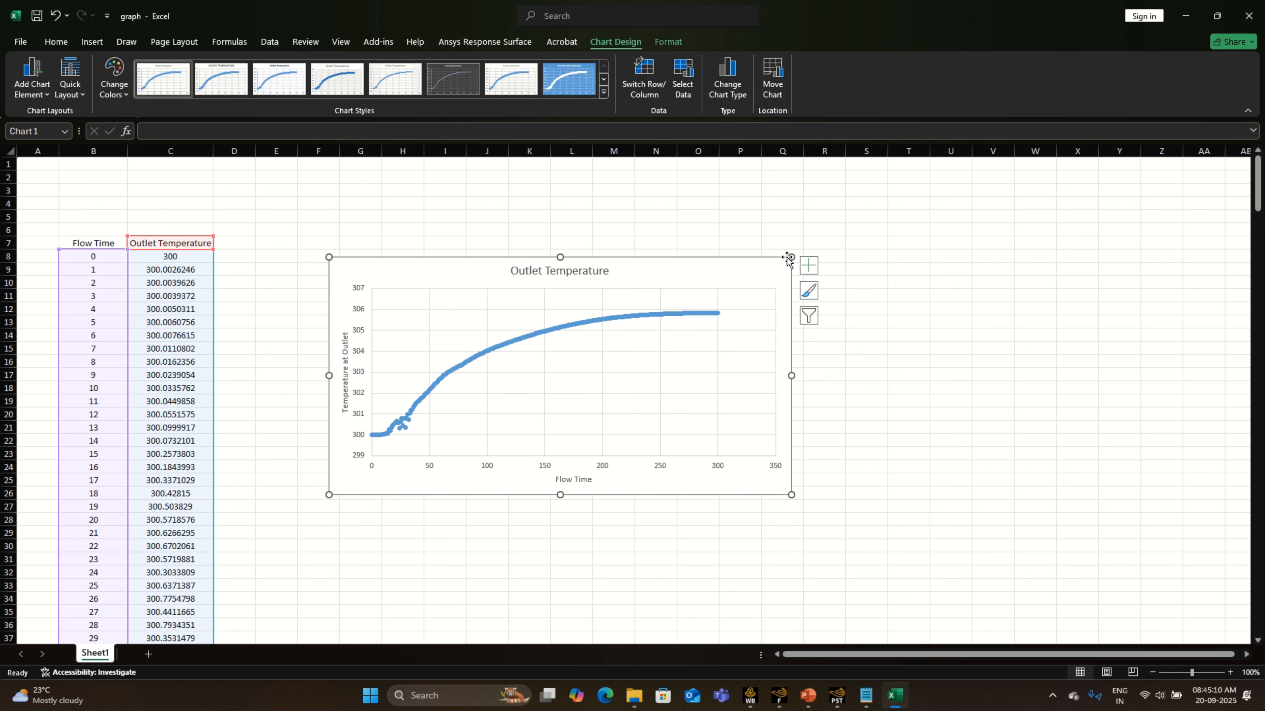
left_click_drag(792, 257, 819, 225)
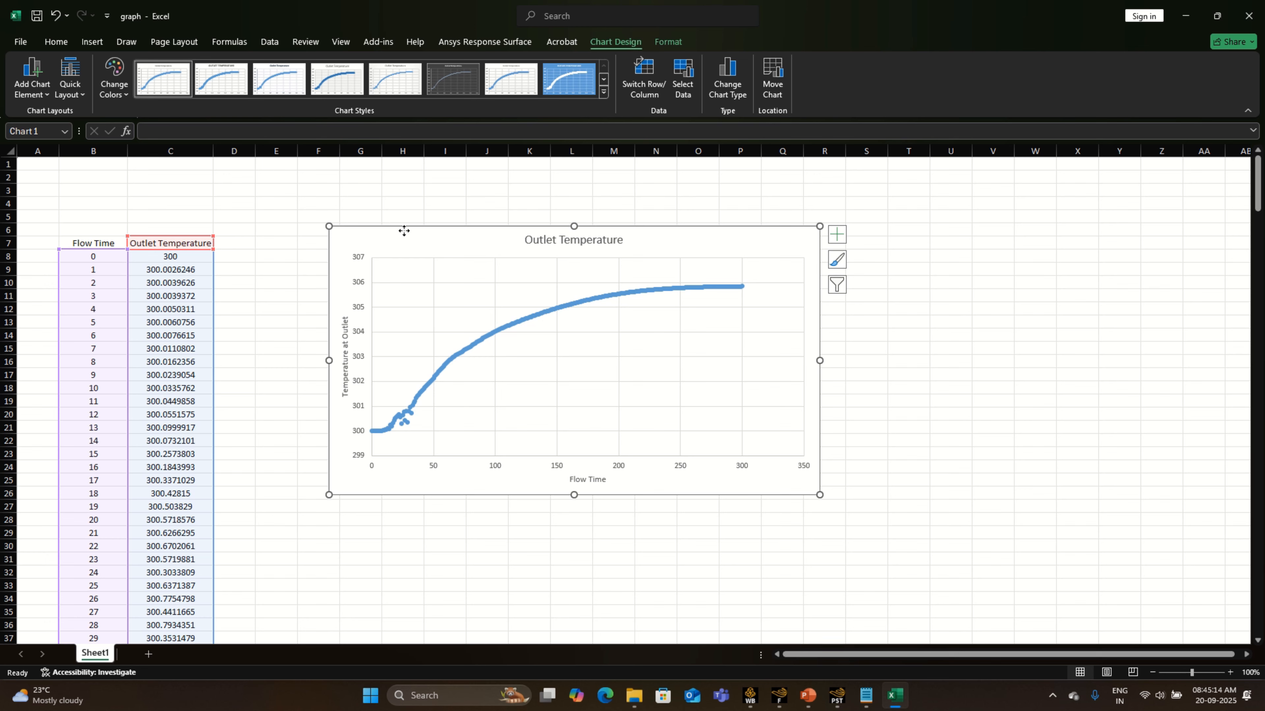
left_click(56, 42)
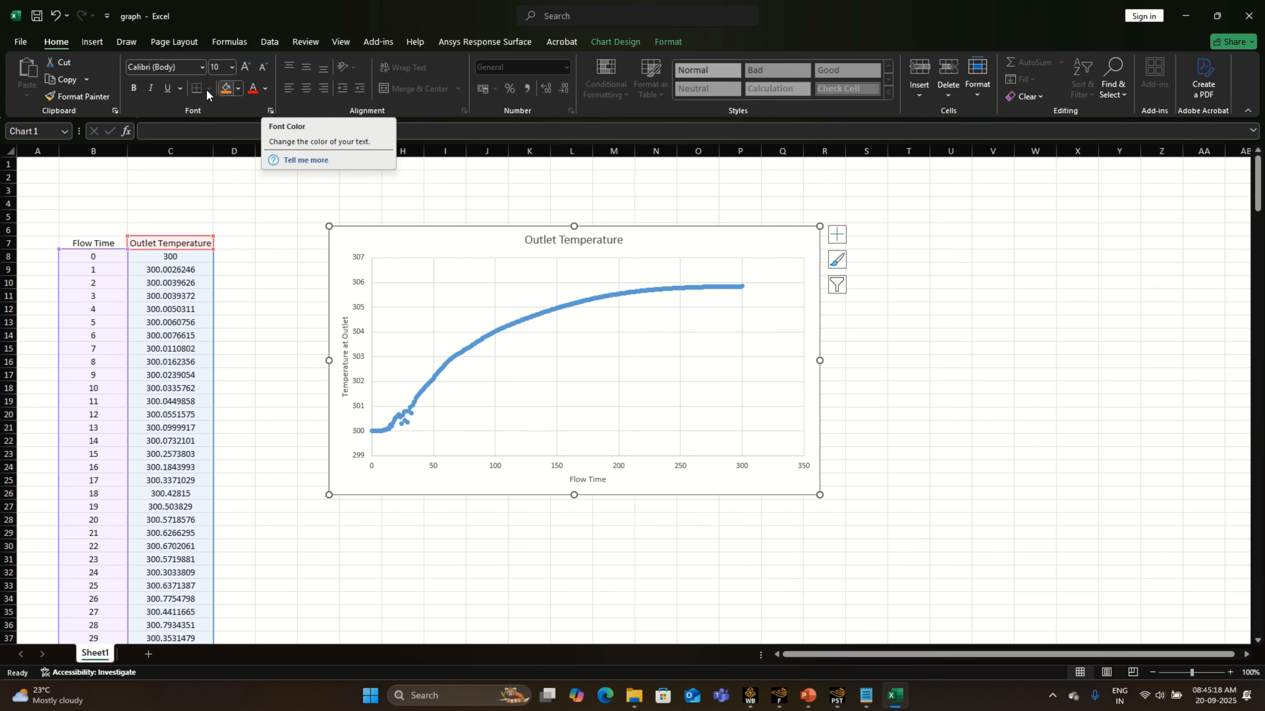
left_click(246, 69)
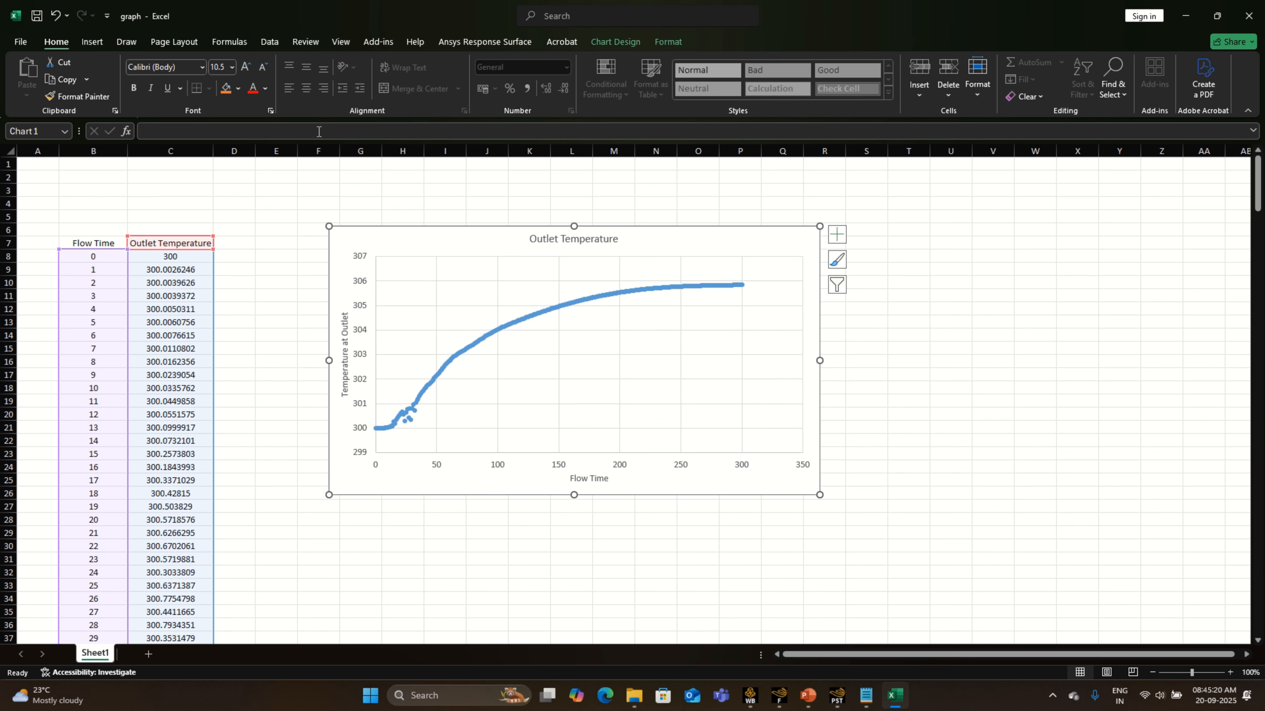
left_click(945, 295)
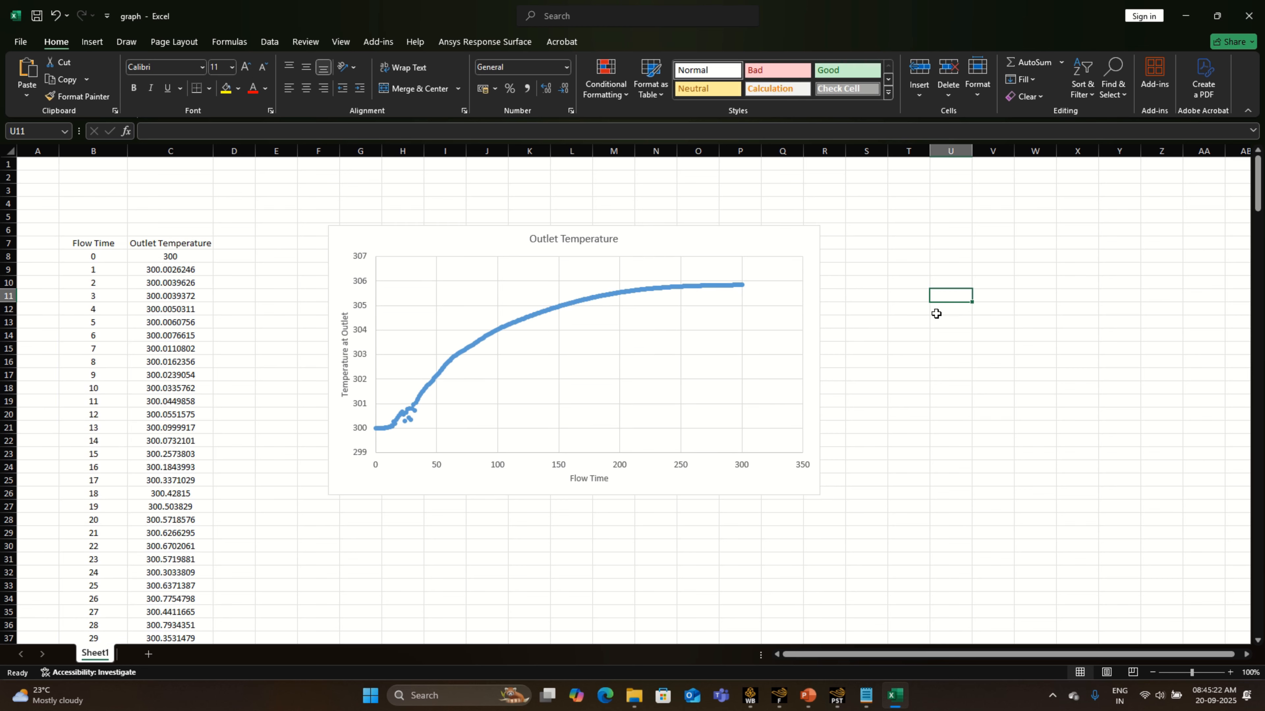